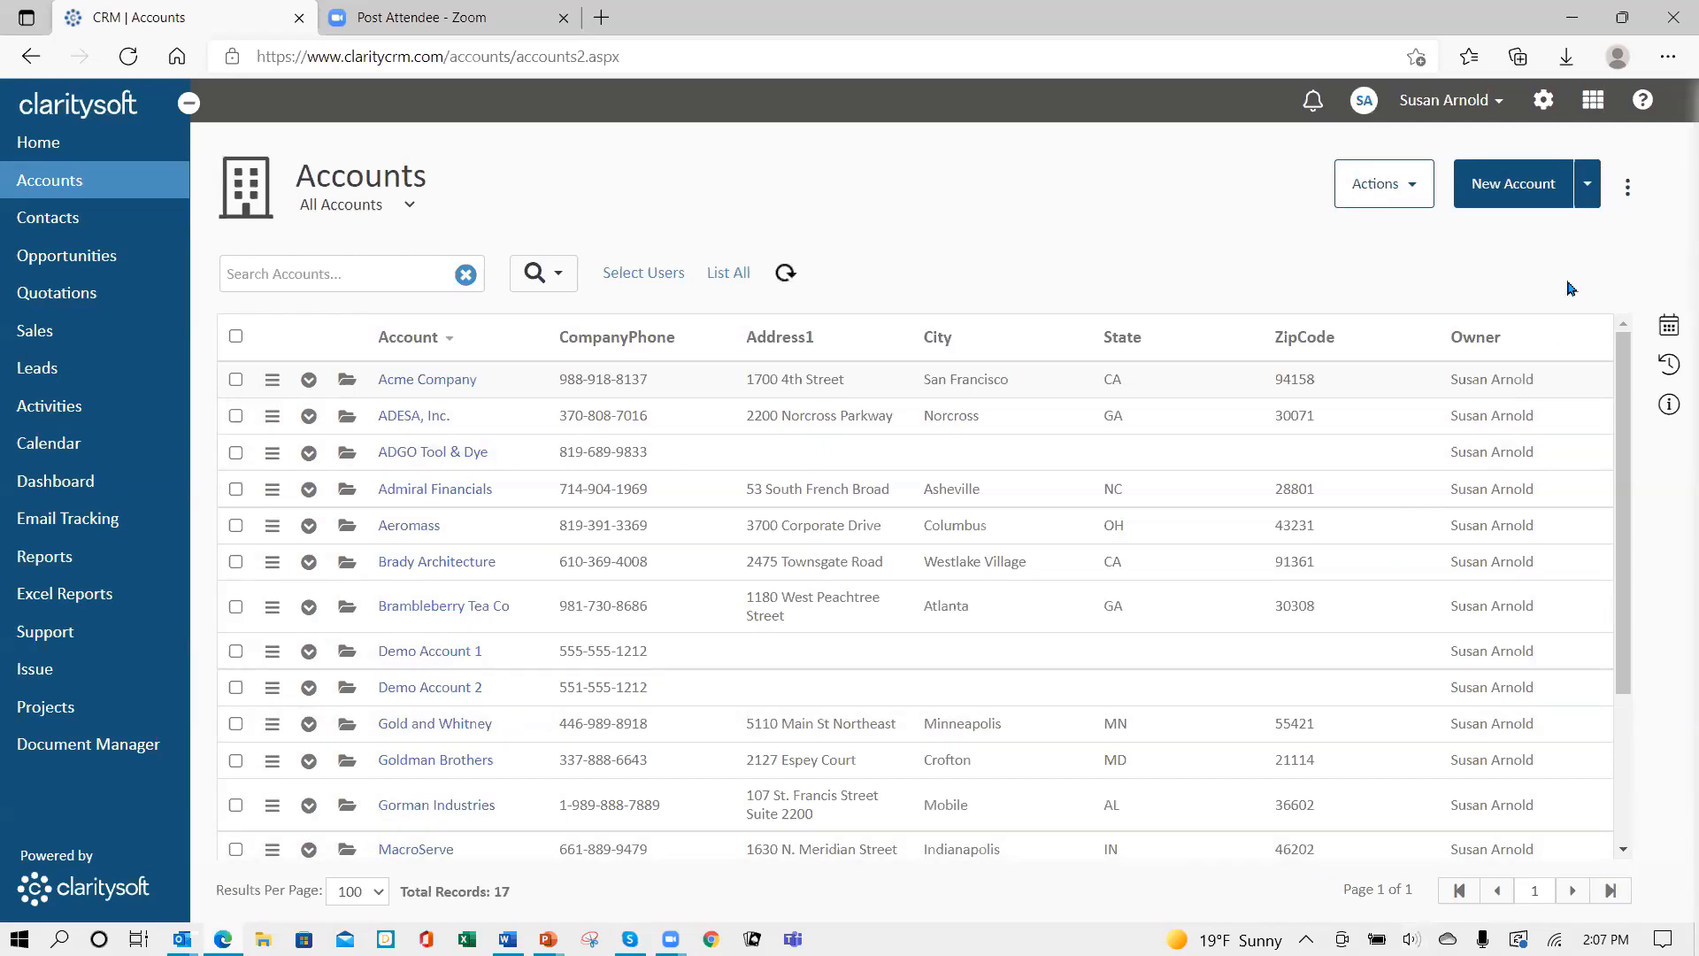
# - Open the help menu with its Knowledge Base and Remote Support options
pyautogui.click(1643, 102)
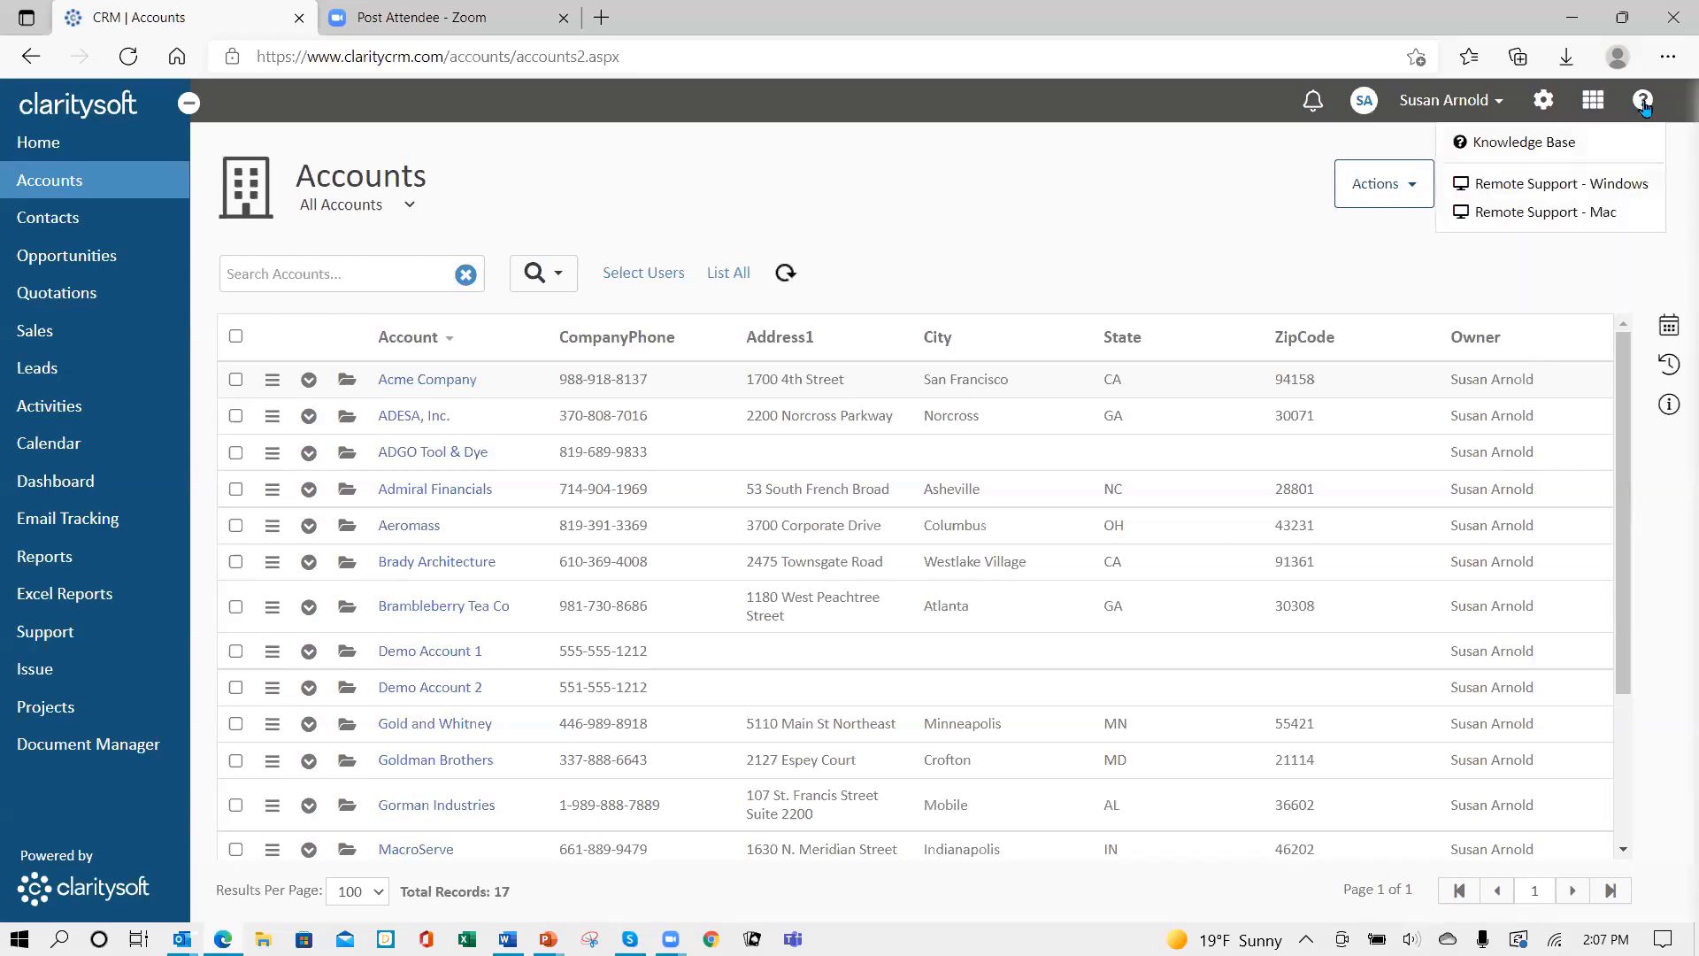
# - Open the Knowledge Base and search it for 'custom fields'
pyautogui.click(1509, 141)
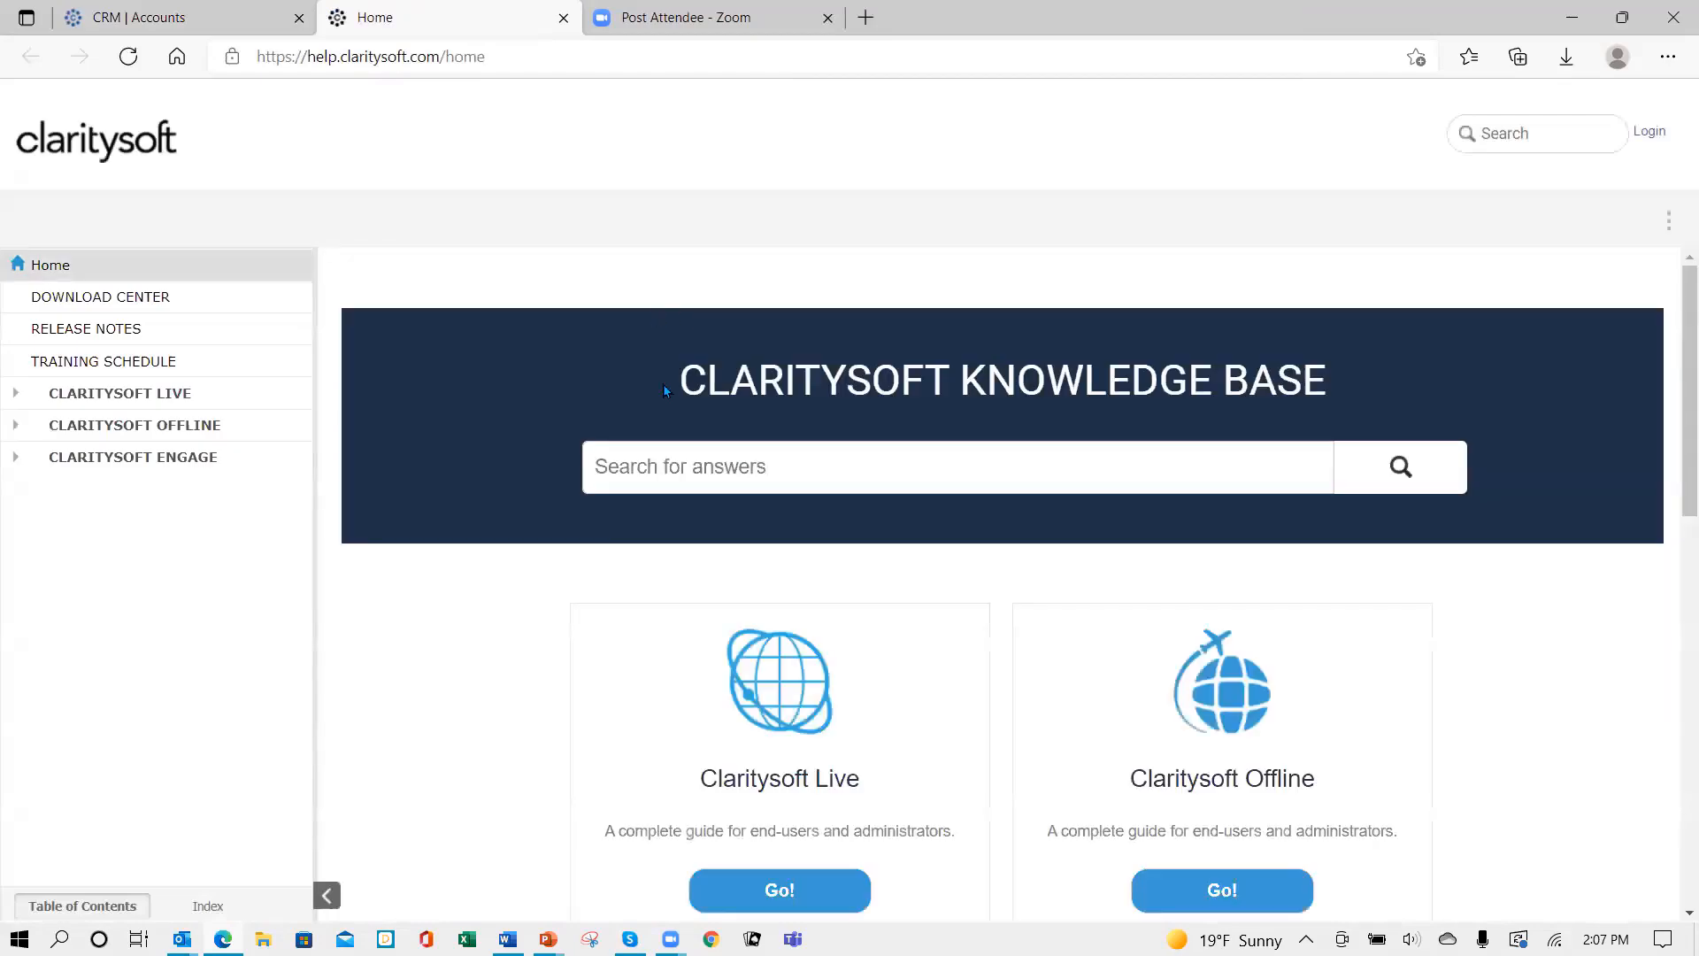
pyautogui.write('cuso')
pyautogui.write('tom f')
pyautogui.write('ie')
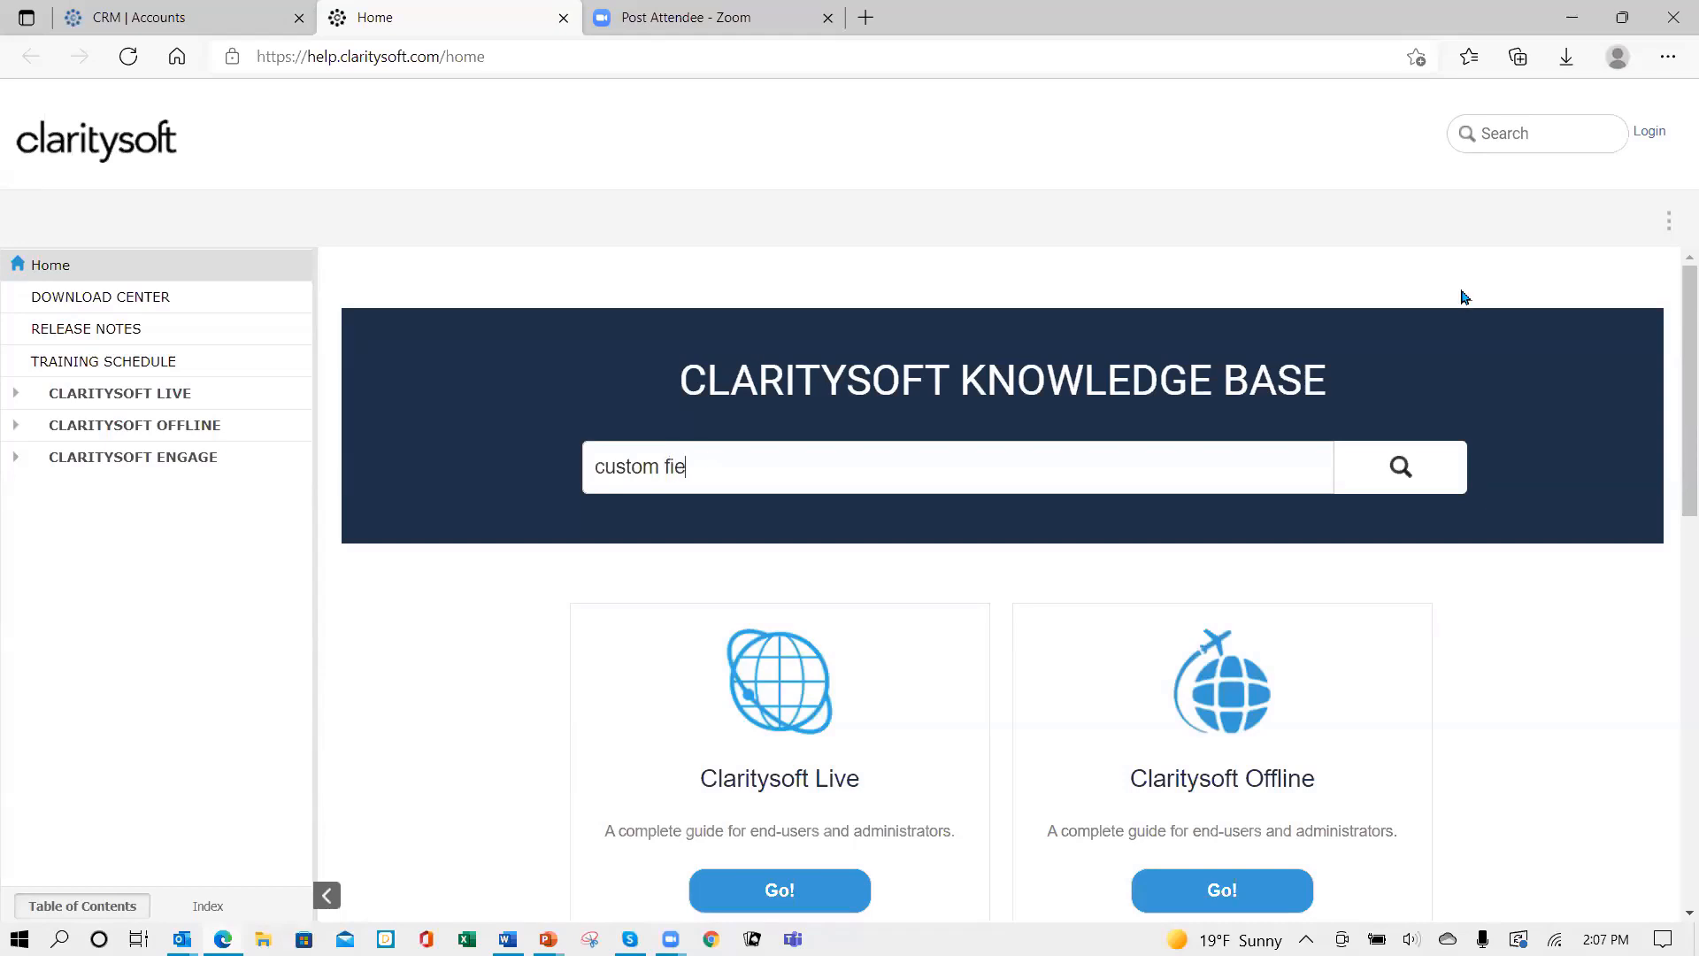
pyautogui.write('lds')
pyautogui.press('Return')
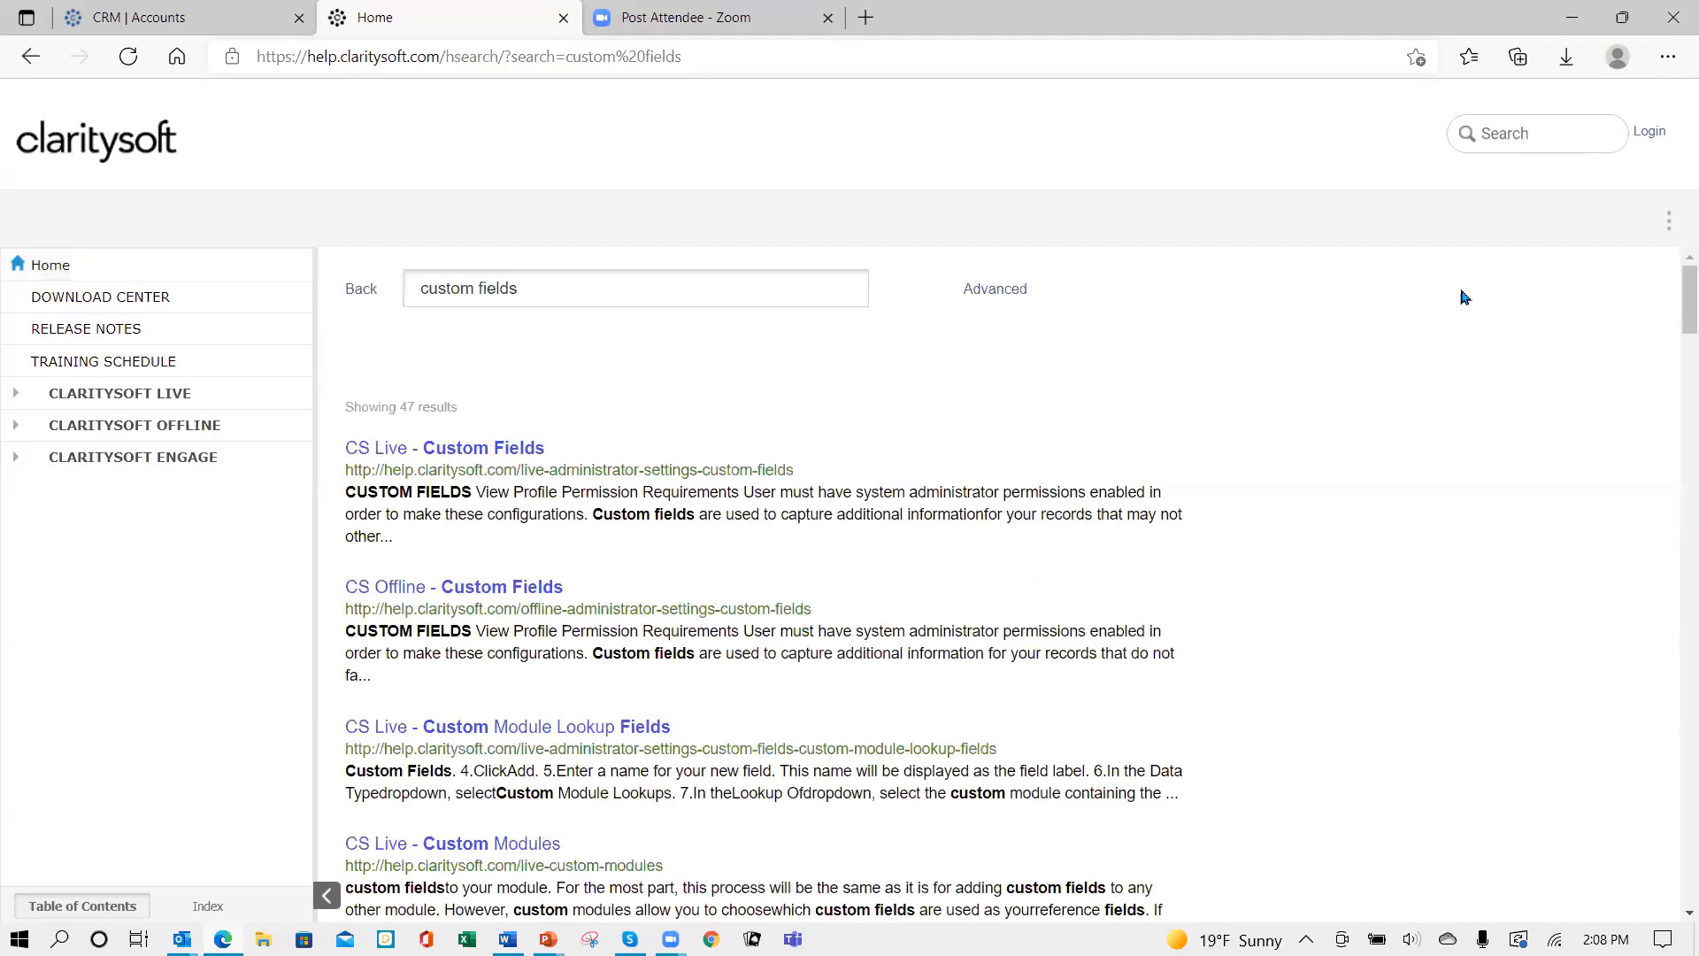
# - Open the 'CS Live - Custom Fields' article and read through its data type table
pyautogui.click(451, 456)
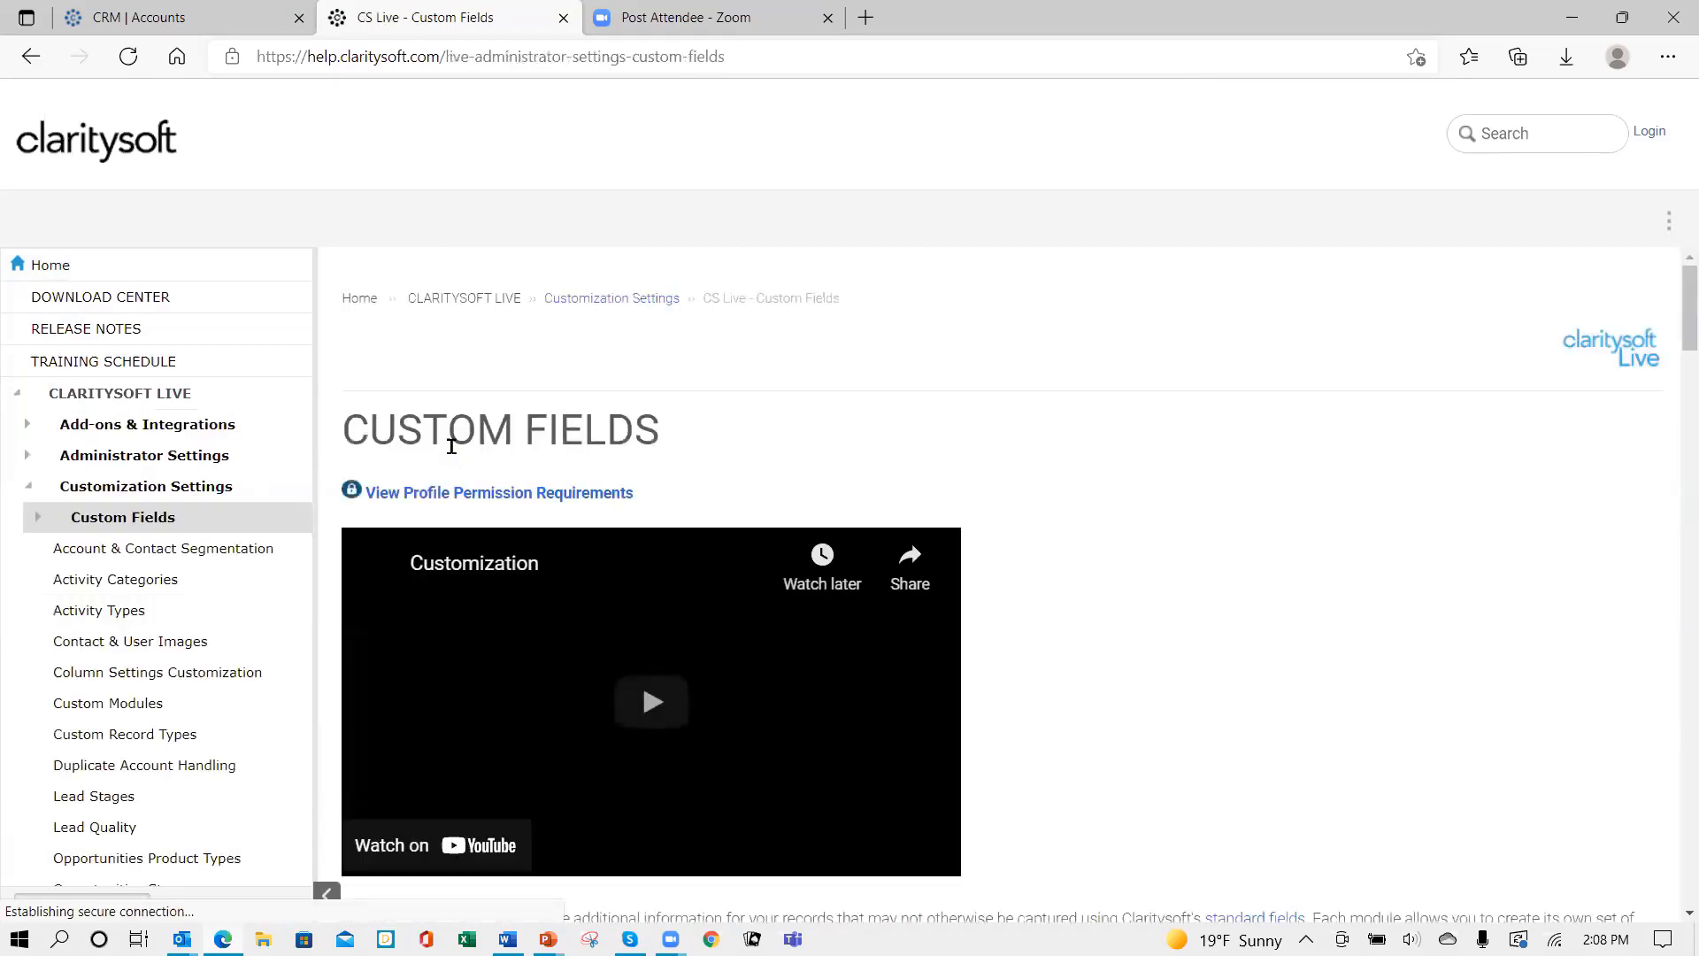
pyautogui.scroll(-5, 1023, 673)
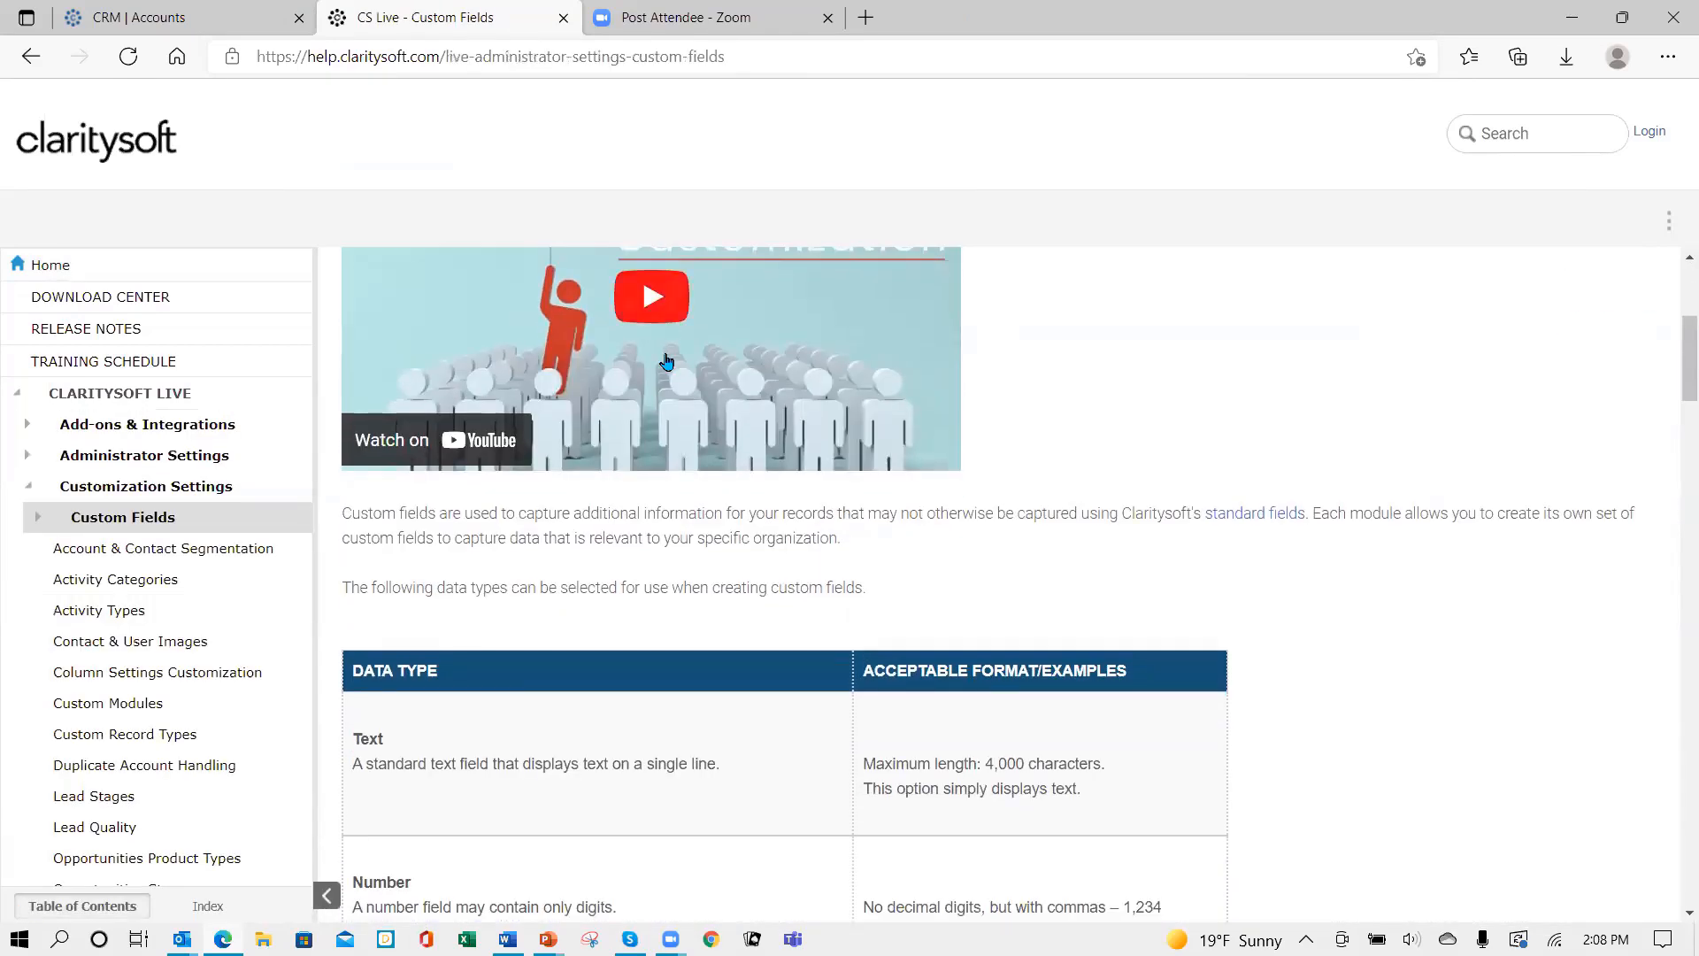
pyautogui.scroll(-3, 1087, 416)
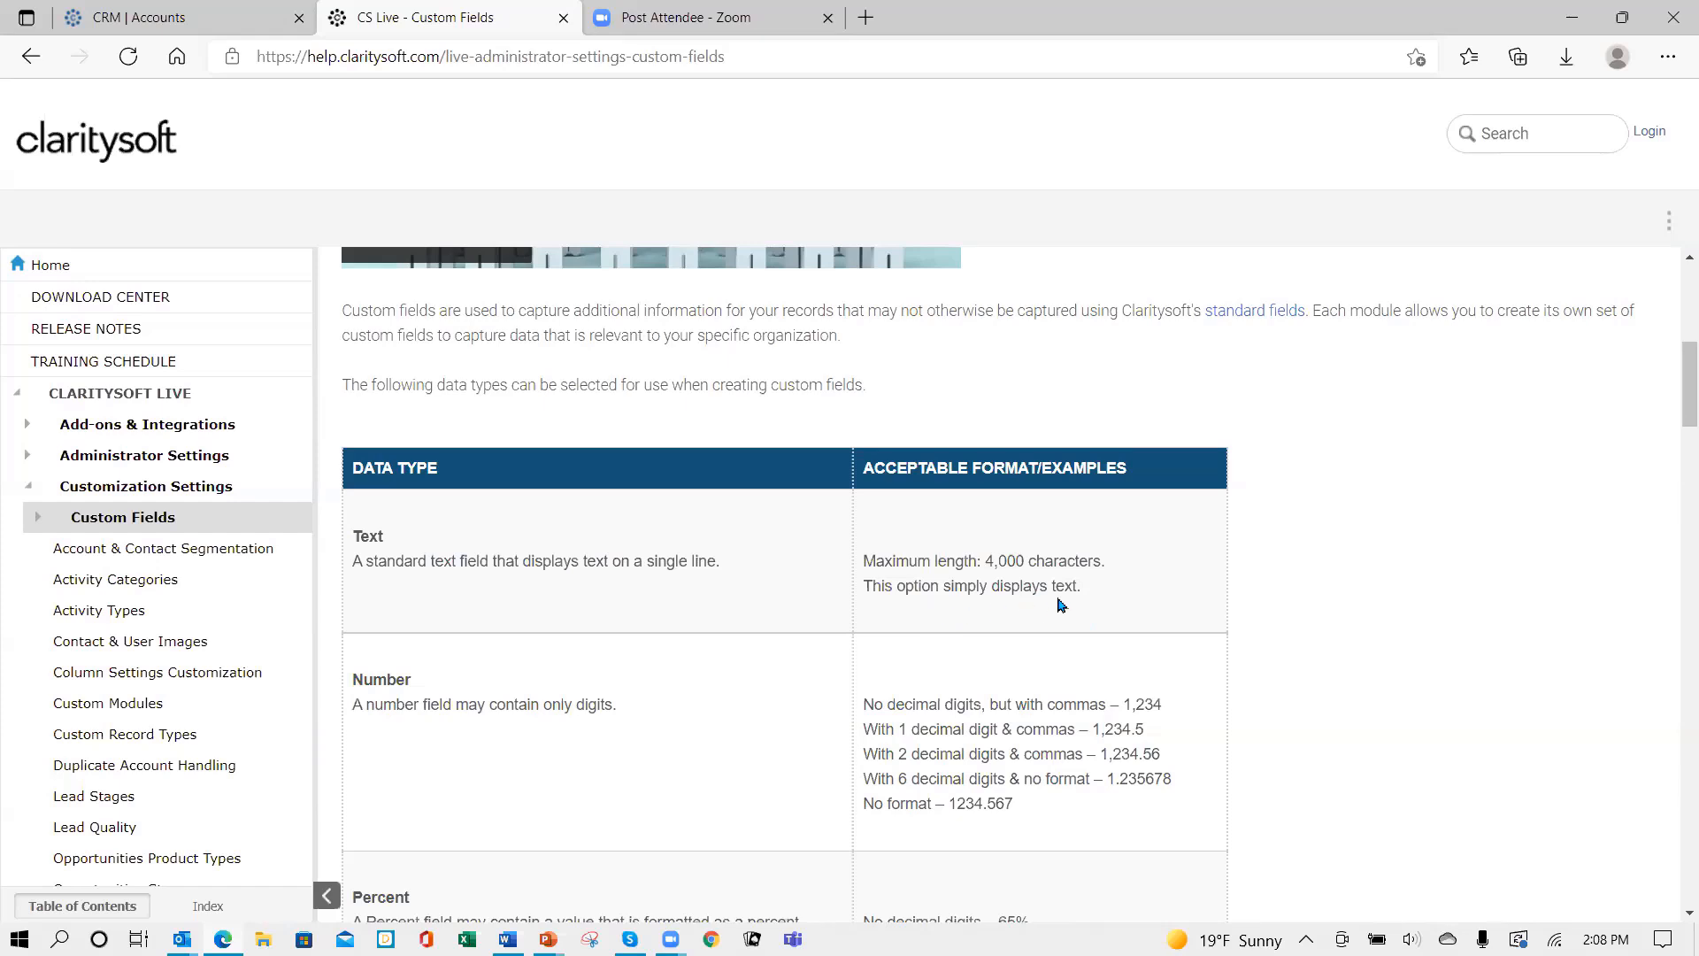
pyautogui.scroll(-3, 1125, 565)
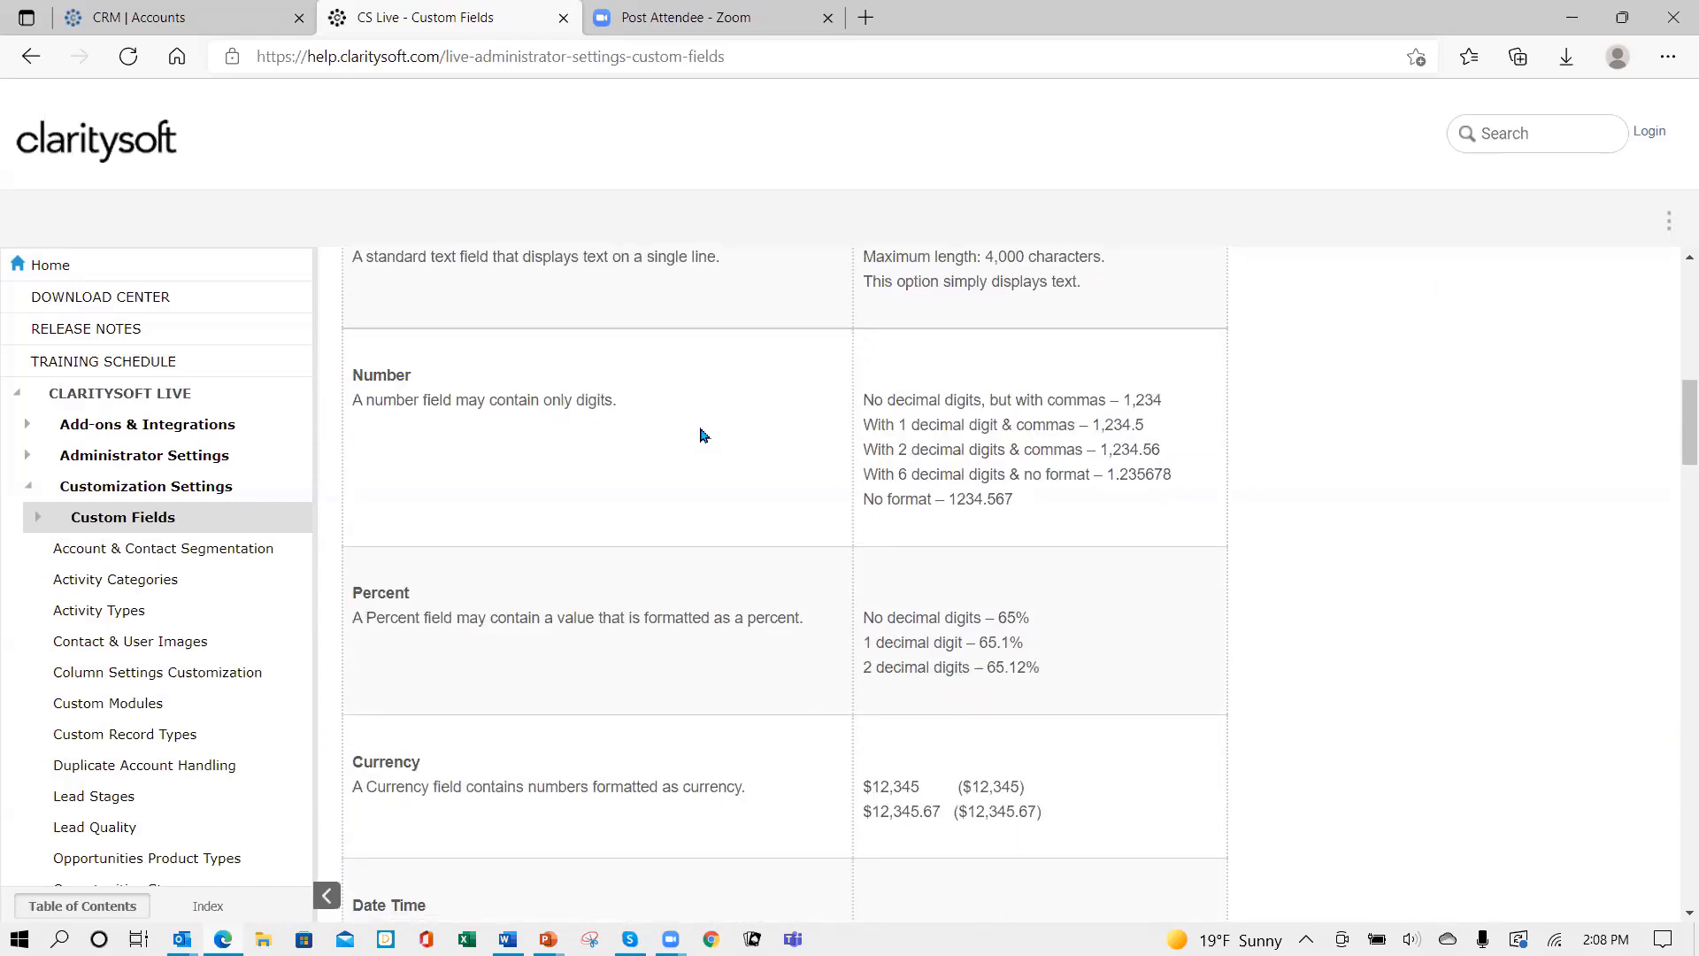
pyautogui.scroll(-1, 1045, 615)
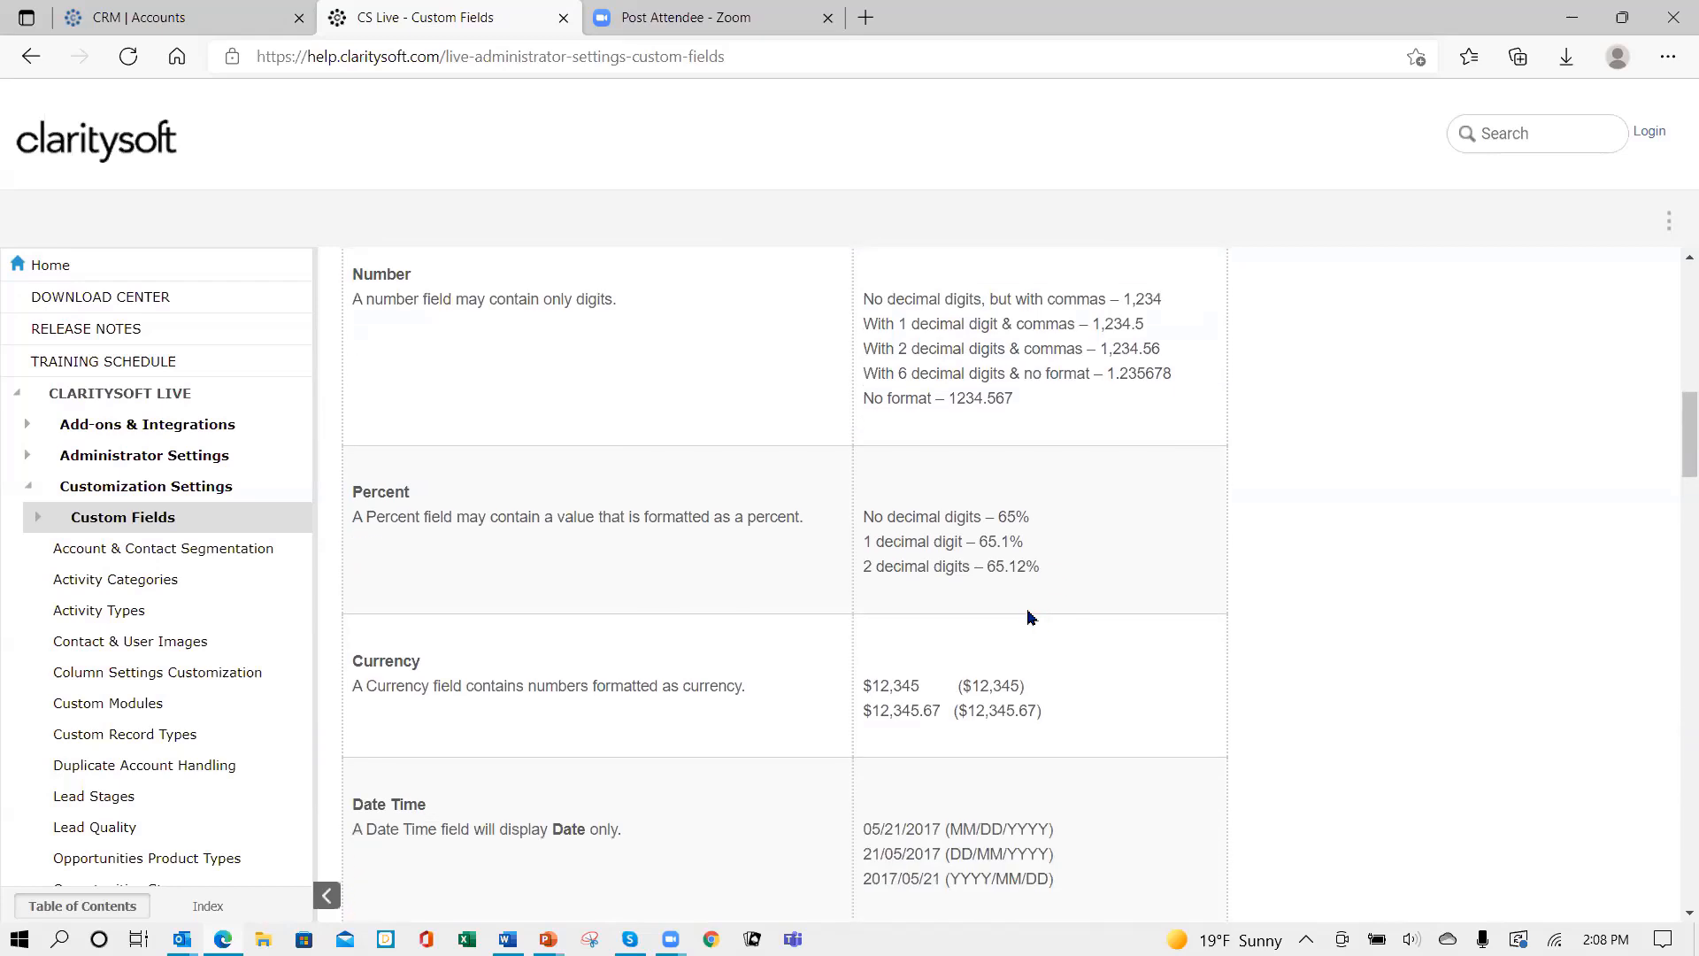
pyautogui.scroll(-2, 947, 611)
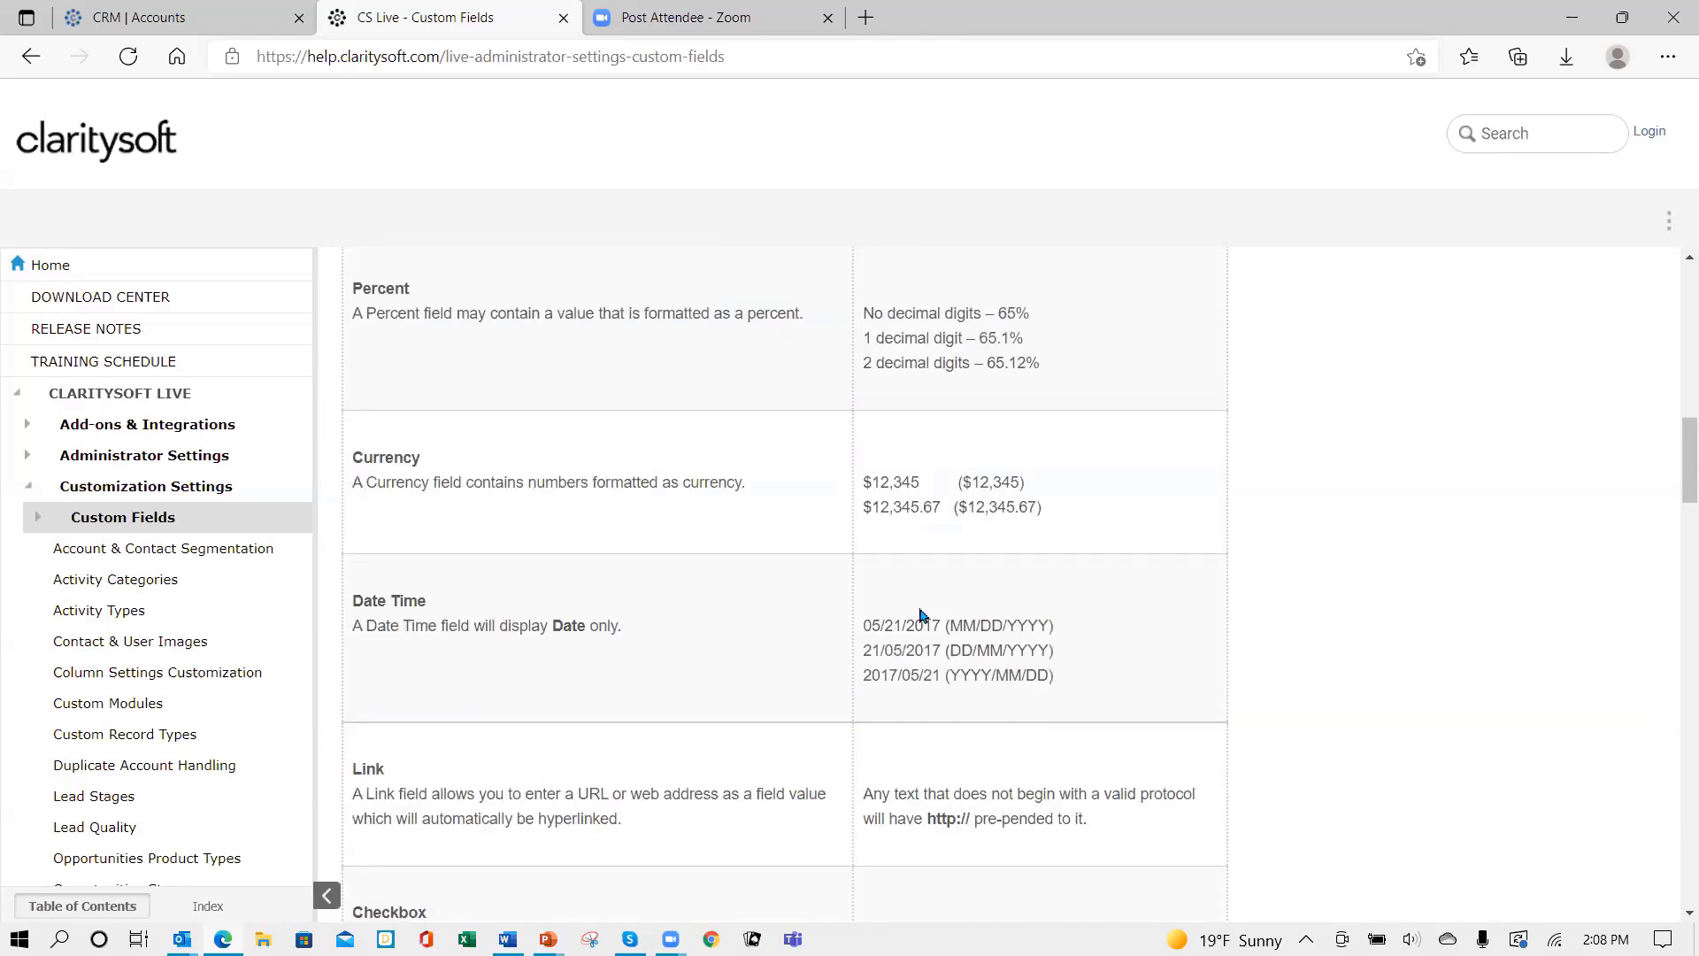
pyautogui.scroll(-2, 925, 611)
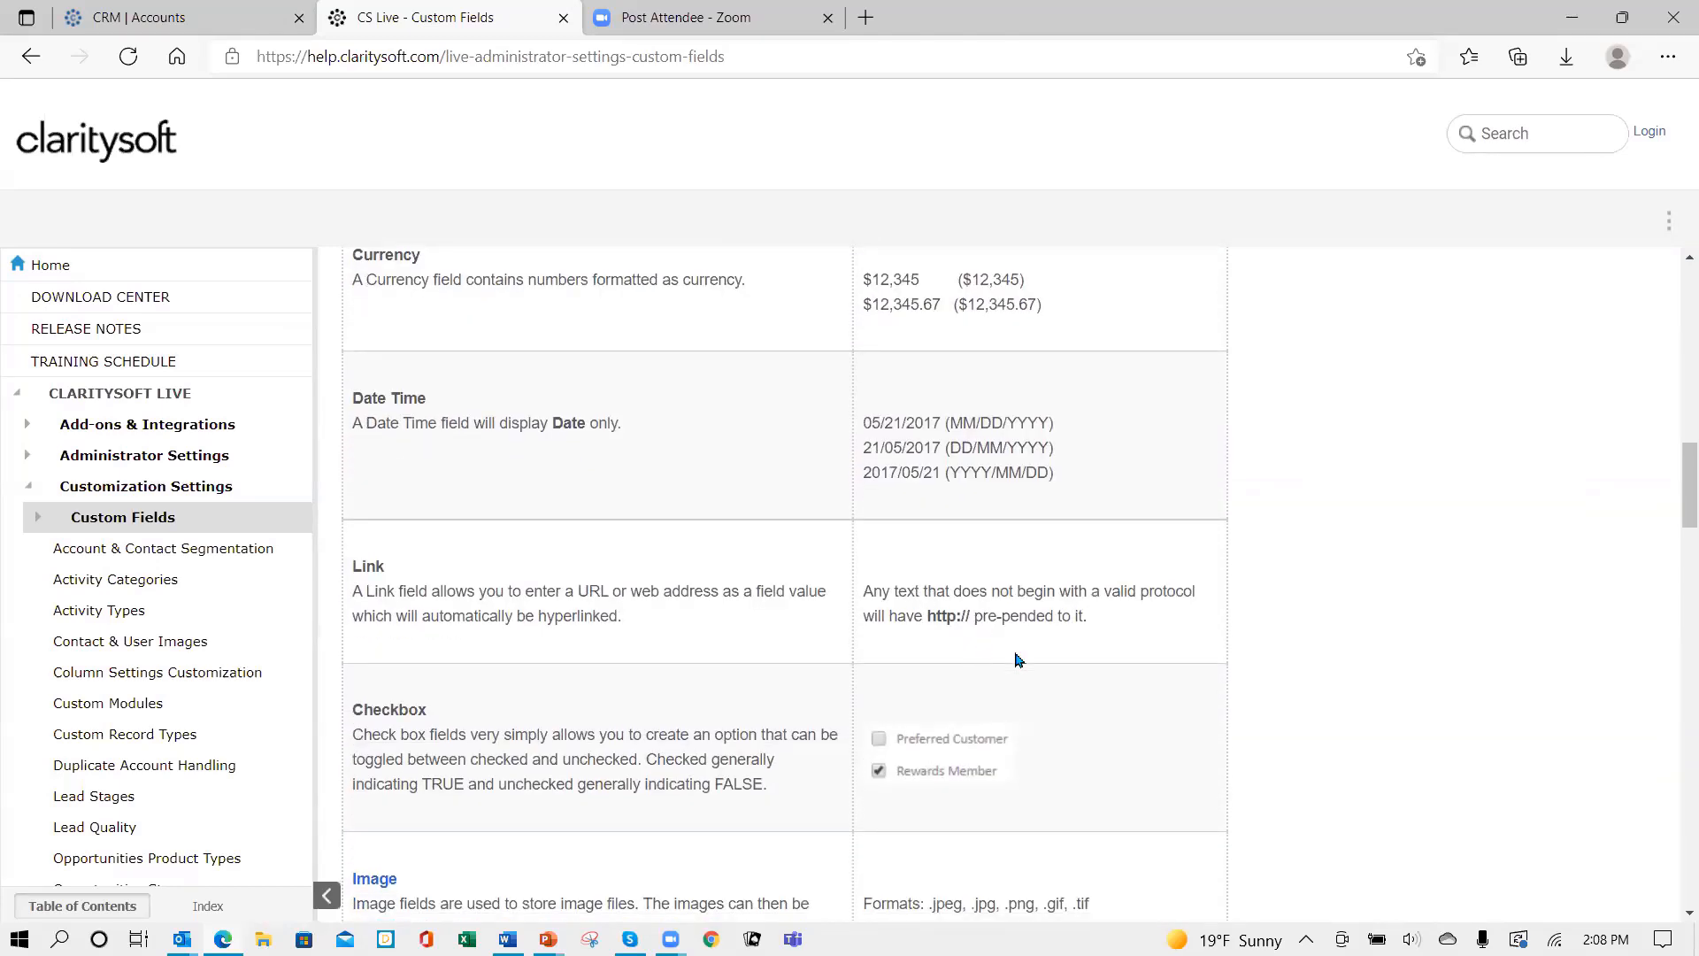
pyautogui.scroll(-2, 1071, 677)
pyautogui.scroll(-1, 1073, 674)
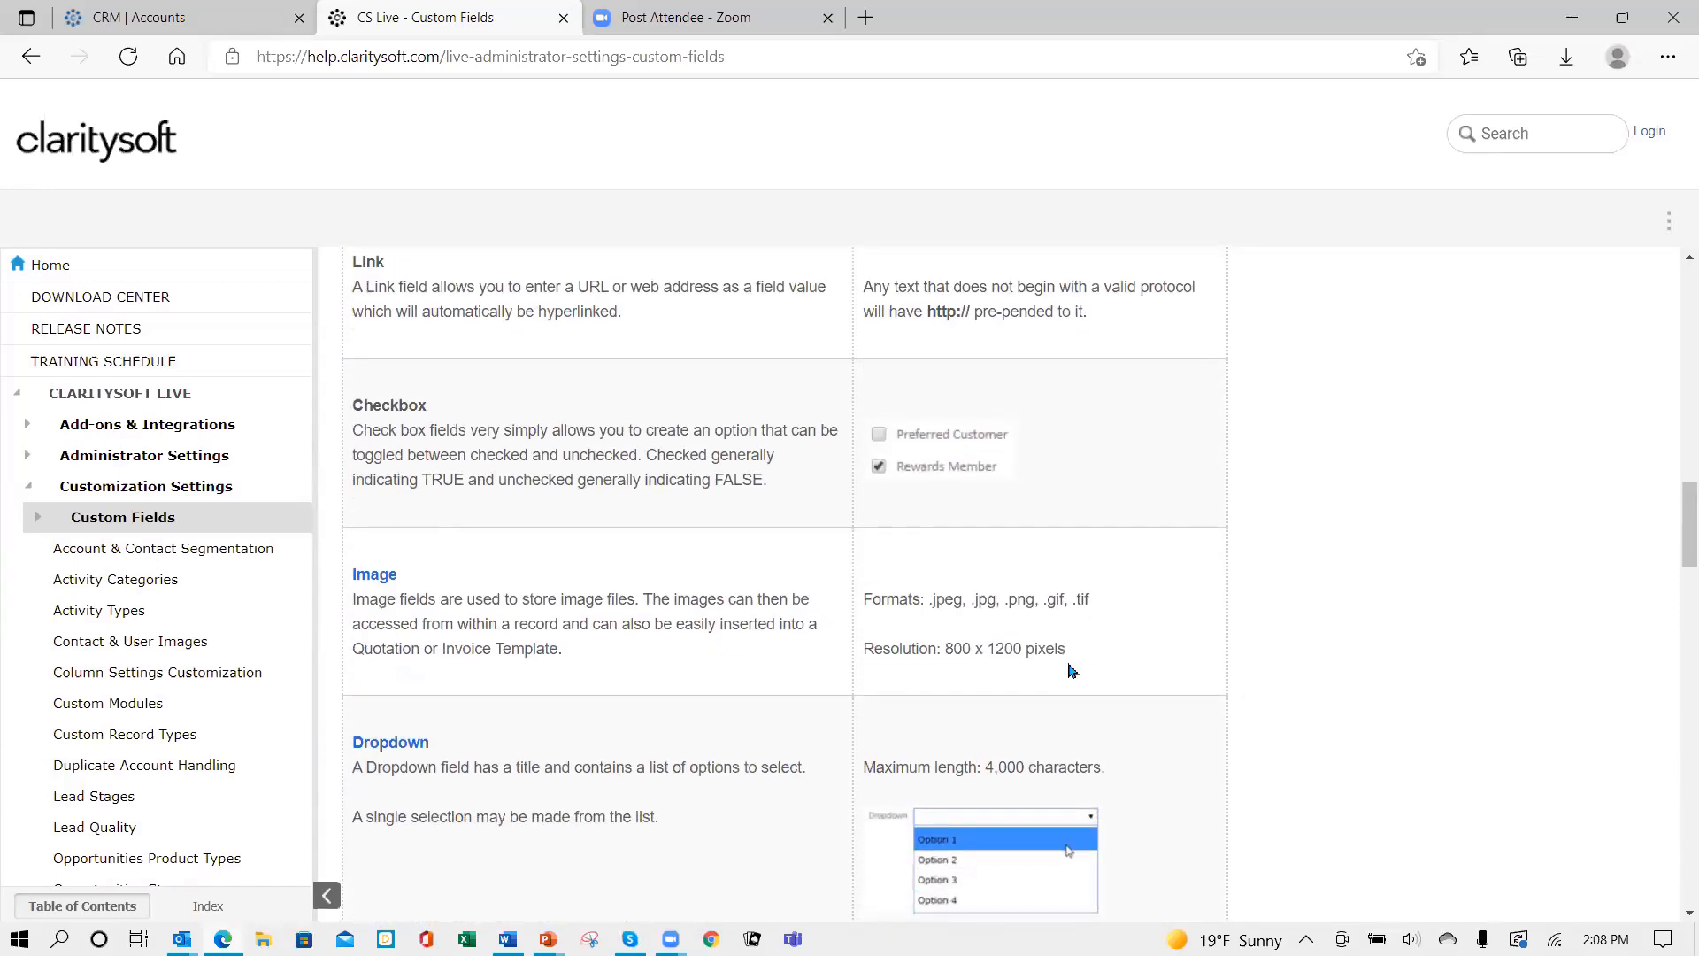
pyautogui.scroll(-1, 1097, 664)
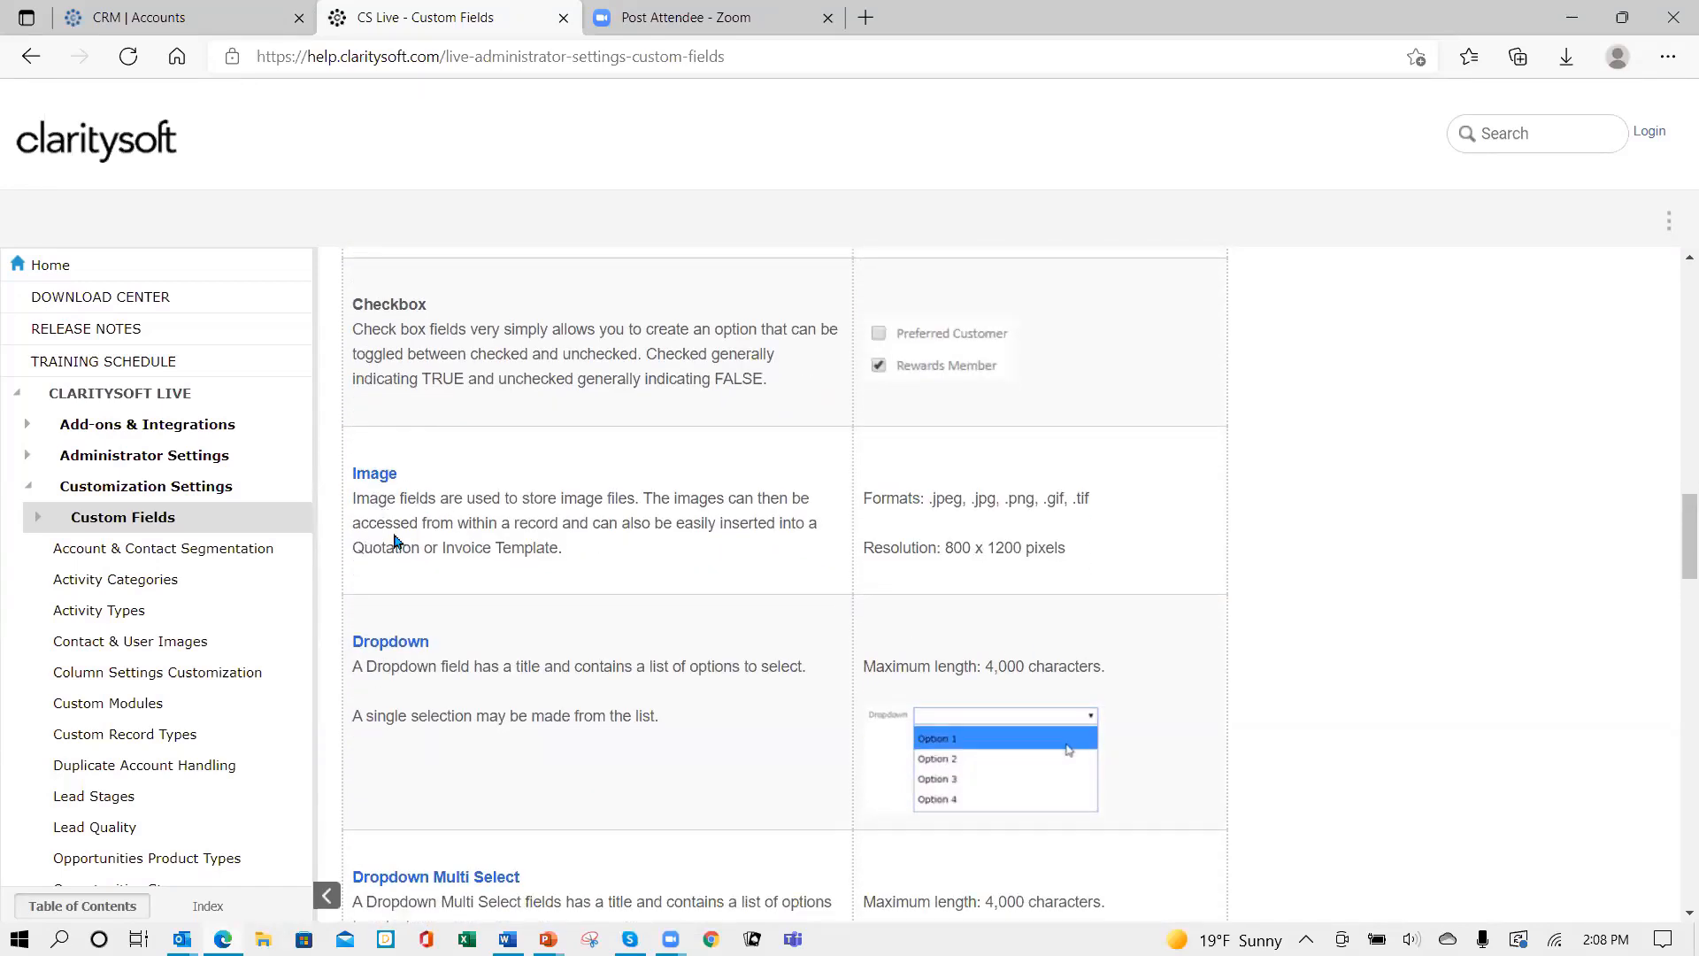
pyautogui.scroll(-3, 594, 585)
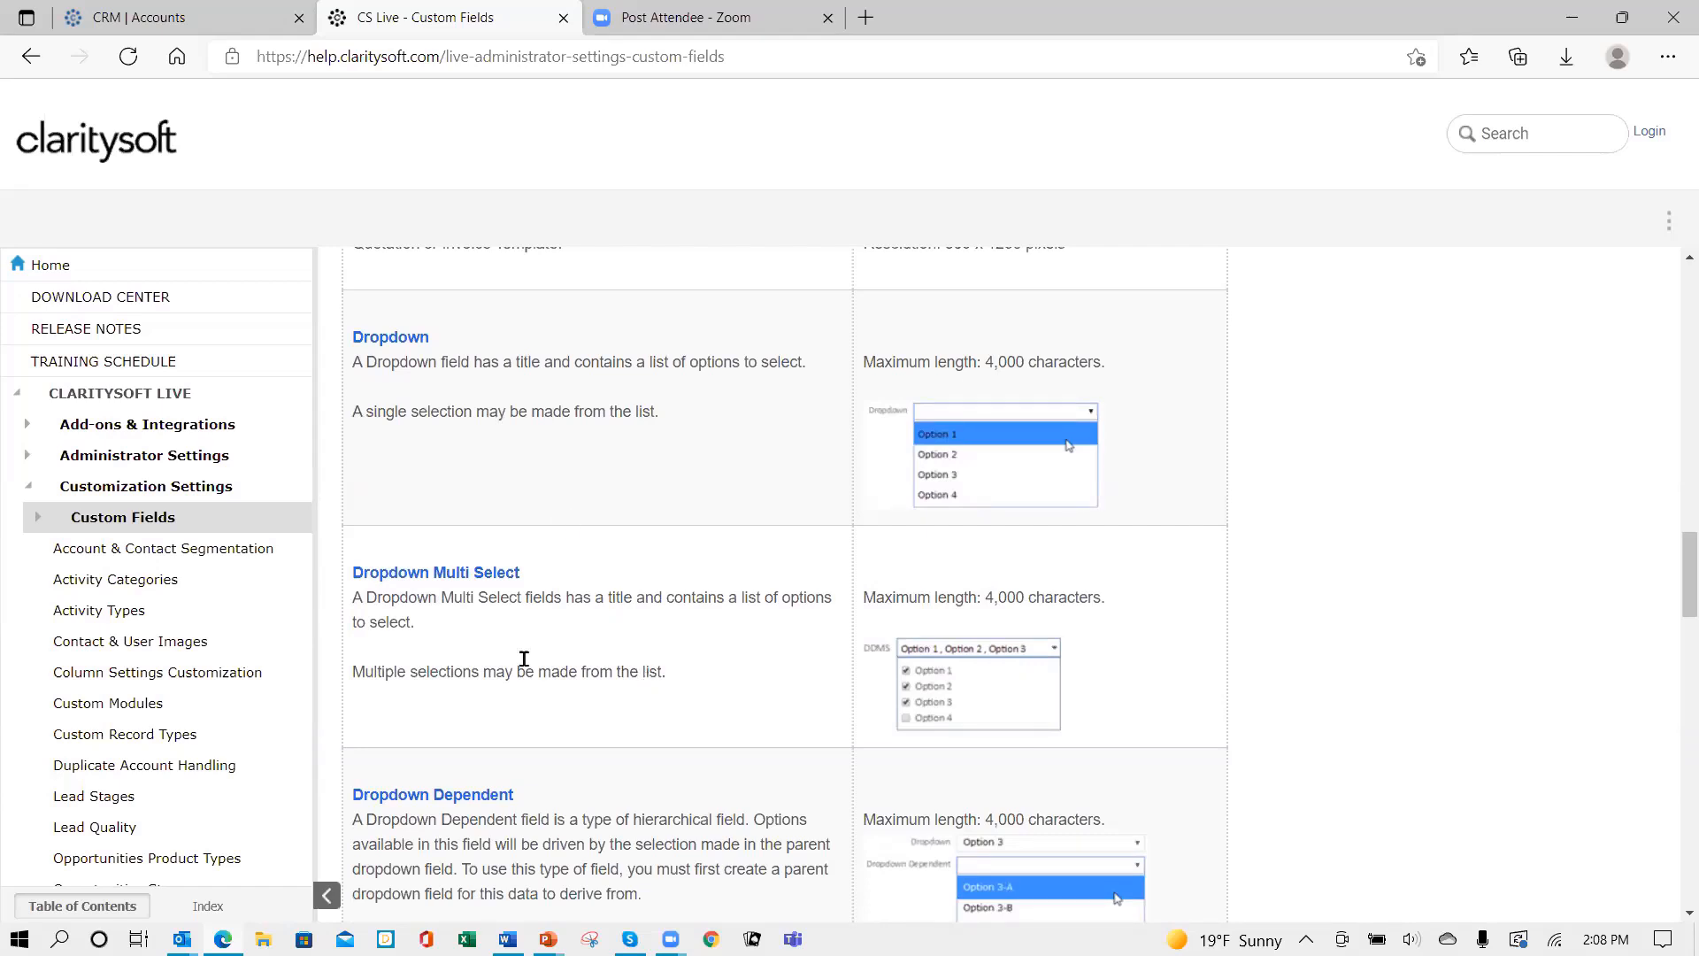
pyautogui.scroll(-6, 537, 665)
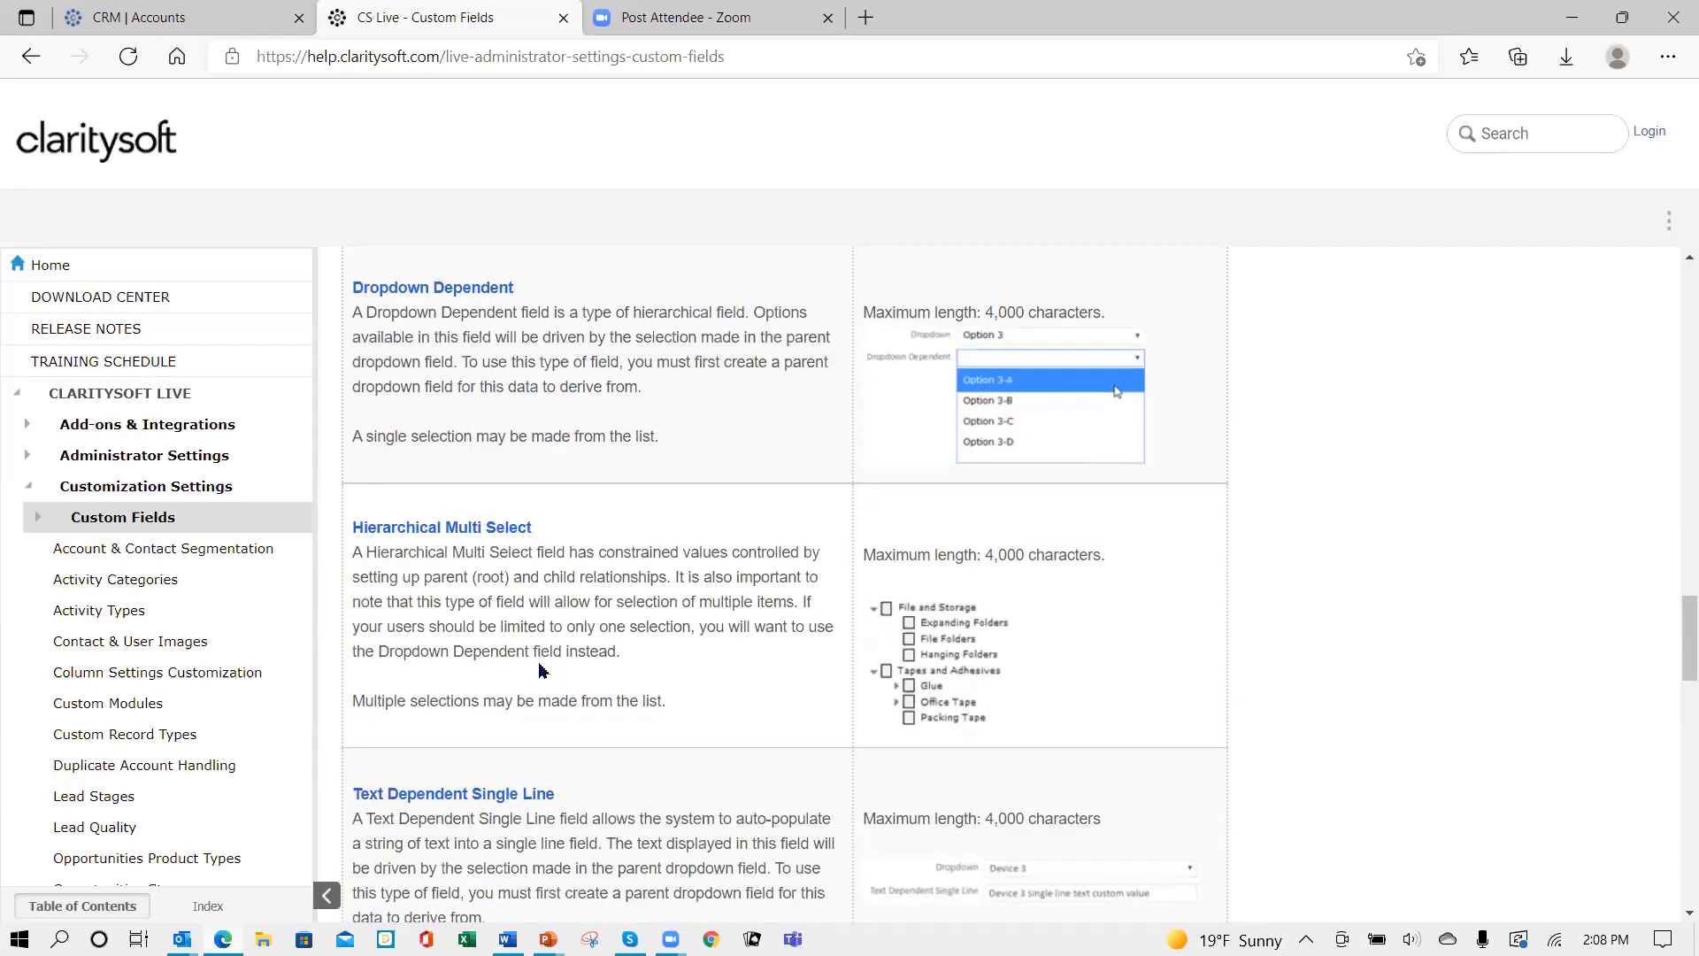
pyautogui.scroll(-5, 542, 670)
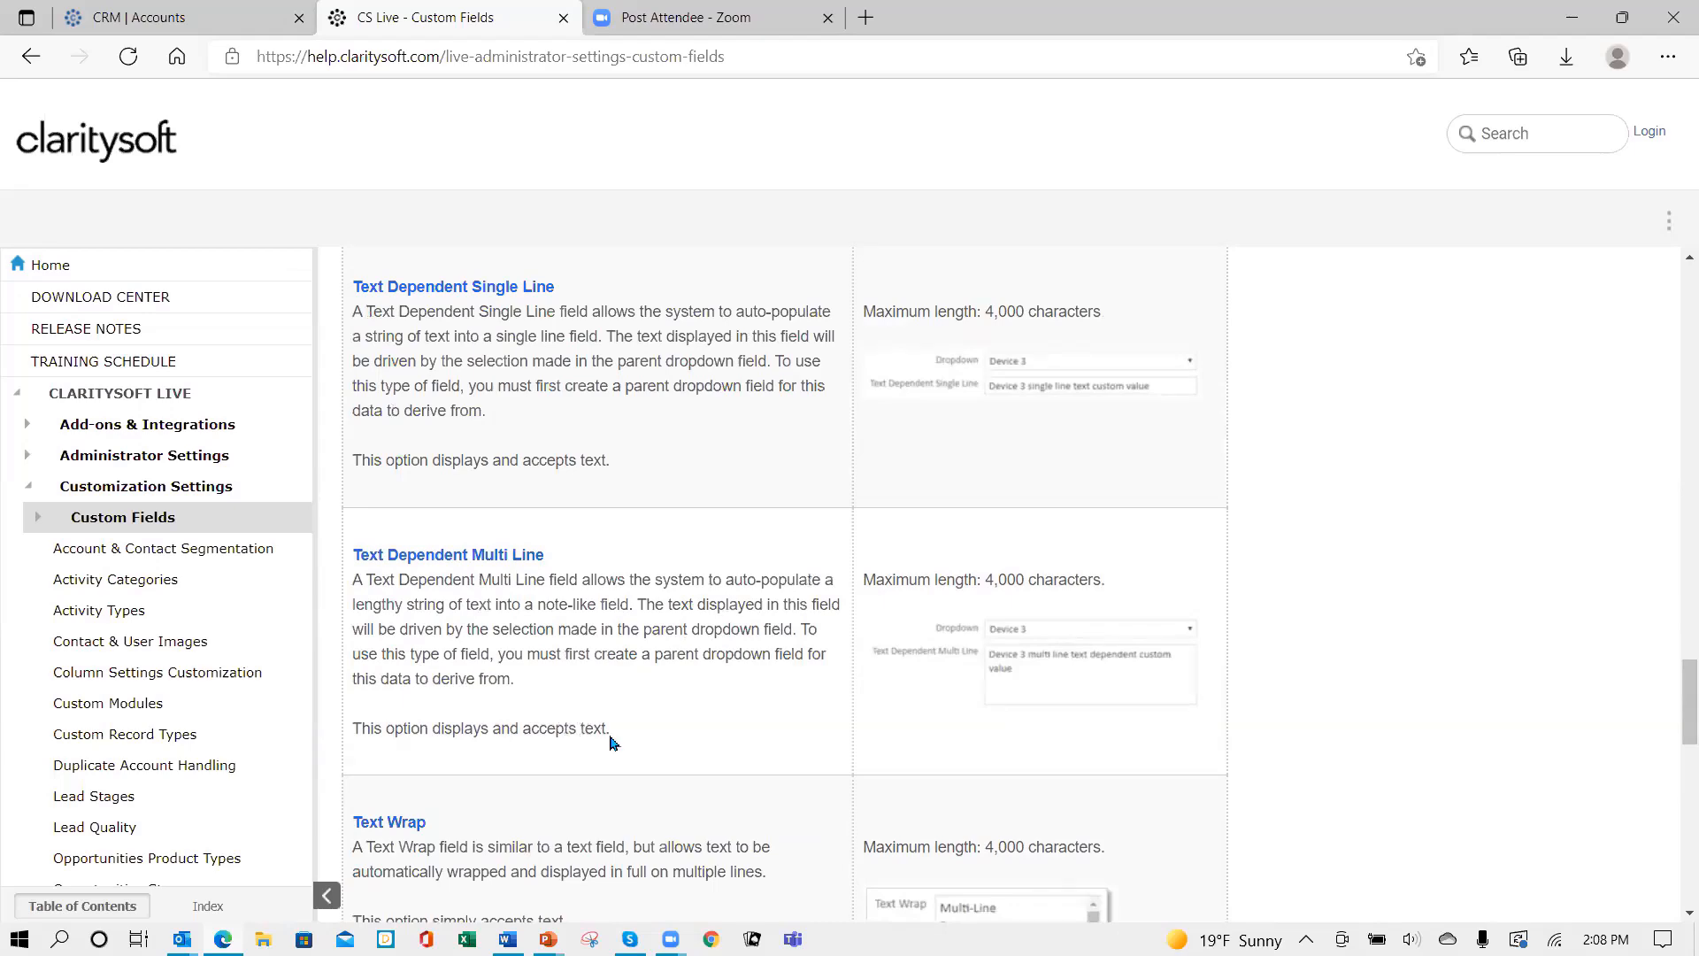
pyautogui.scroll(-1, 686, 721)
pyautogui.scroll(-7, 686, 722)
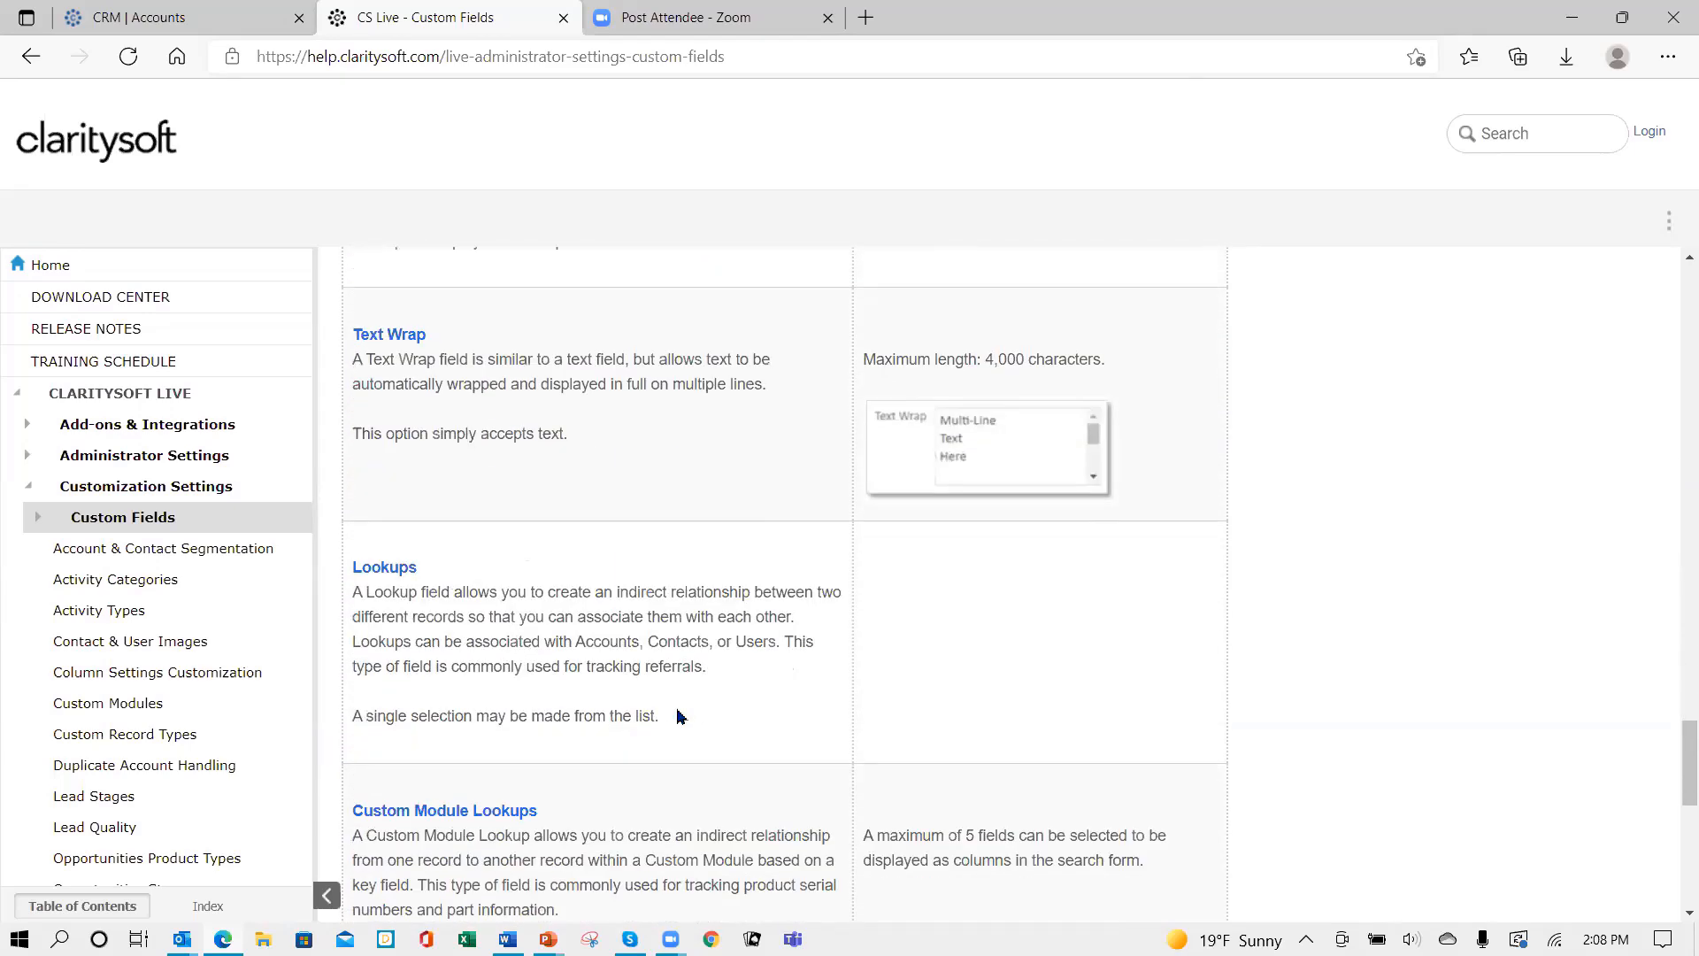
pyautogui.scroll(-2, 676, 713)
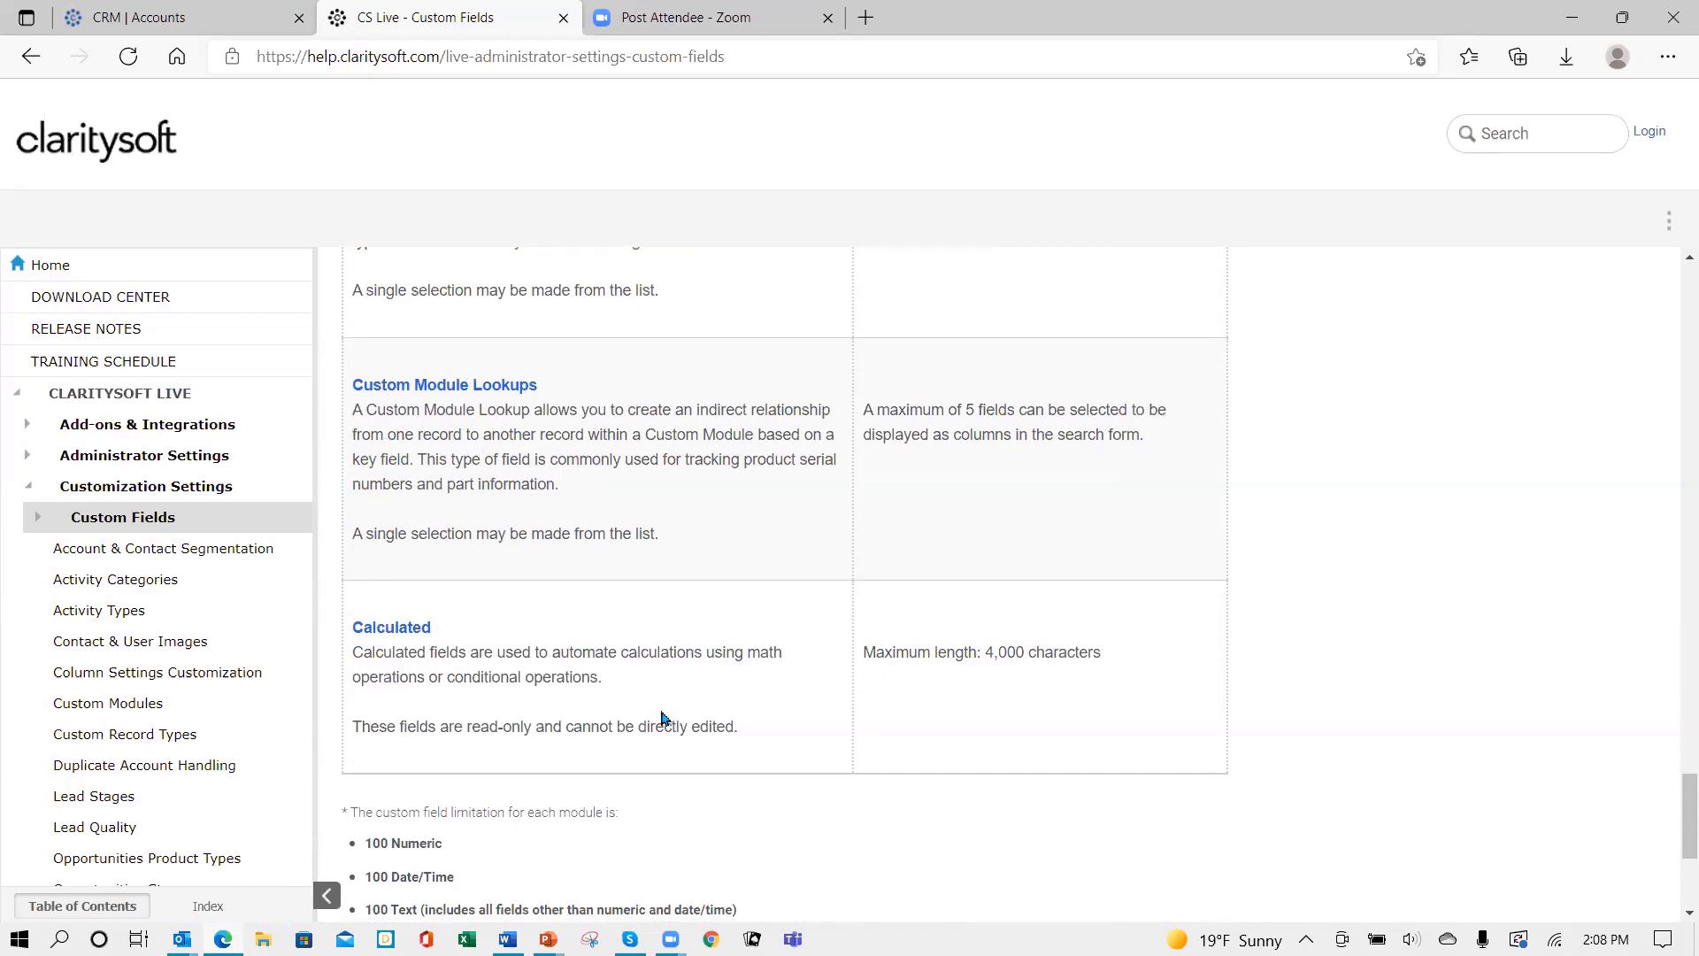
pyautogui.scroll(1, 634, 704)
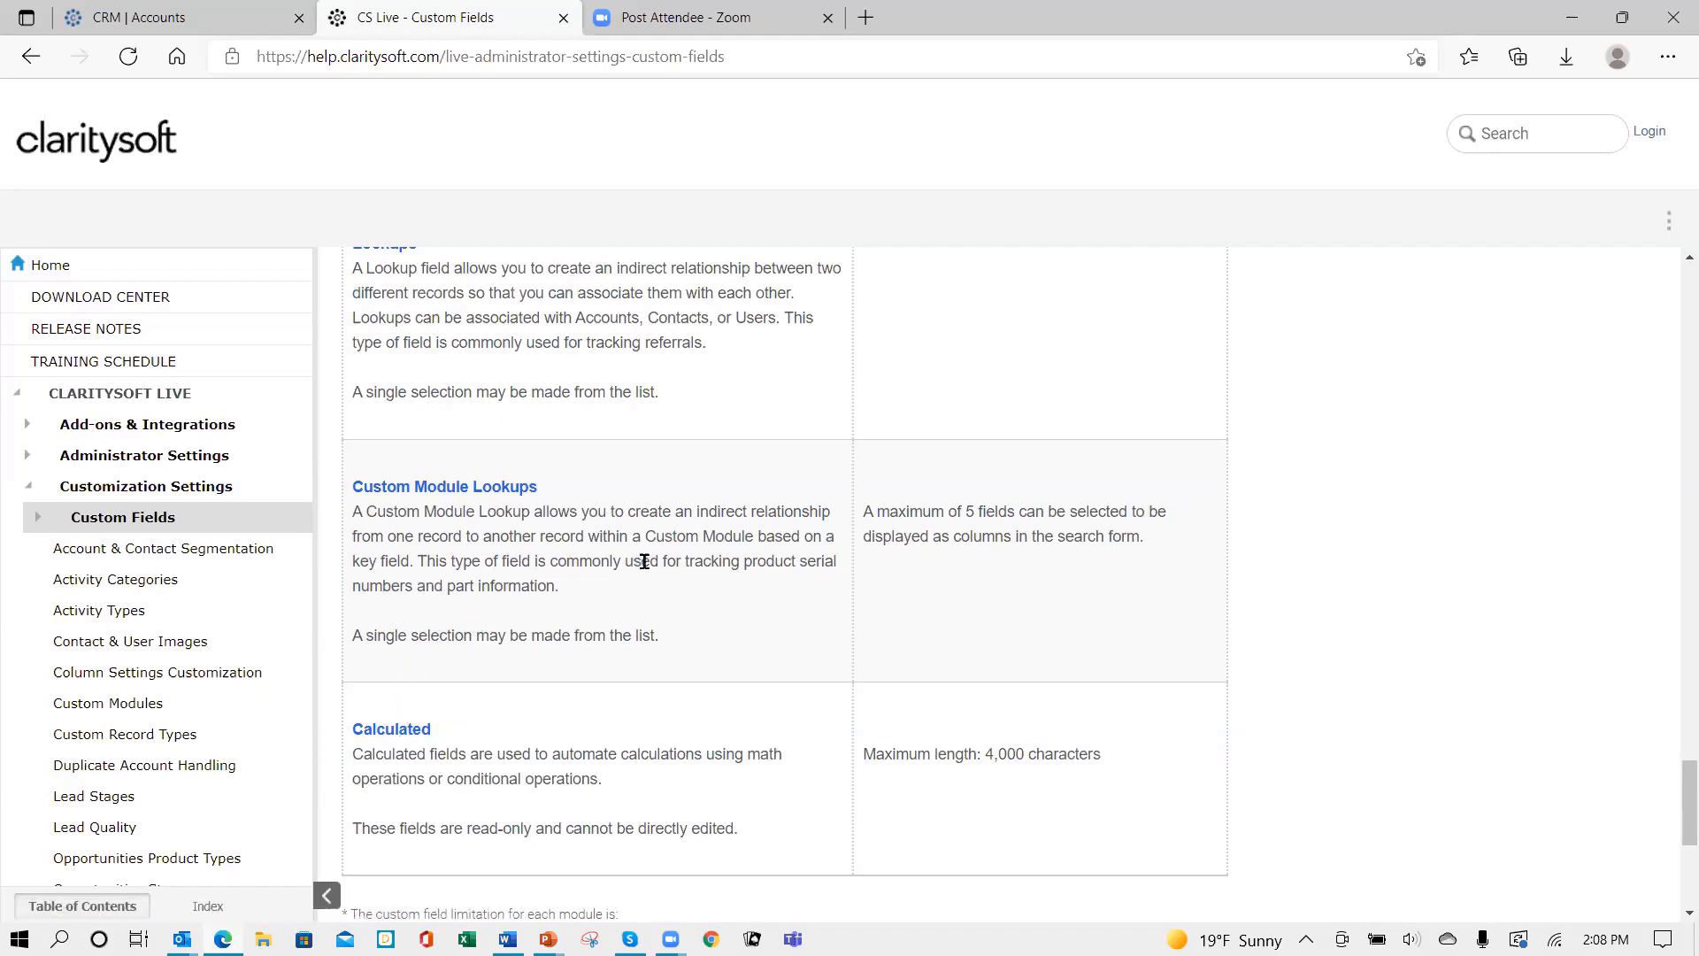
pyautogui.scroll(2, 641, 567)
pyautogui.scroll(6, 645, 569)
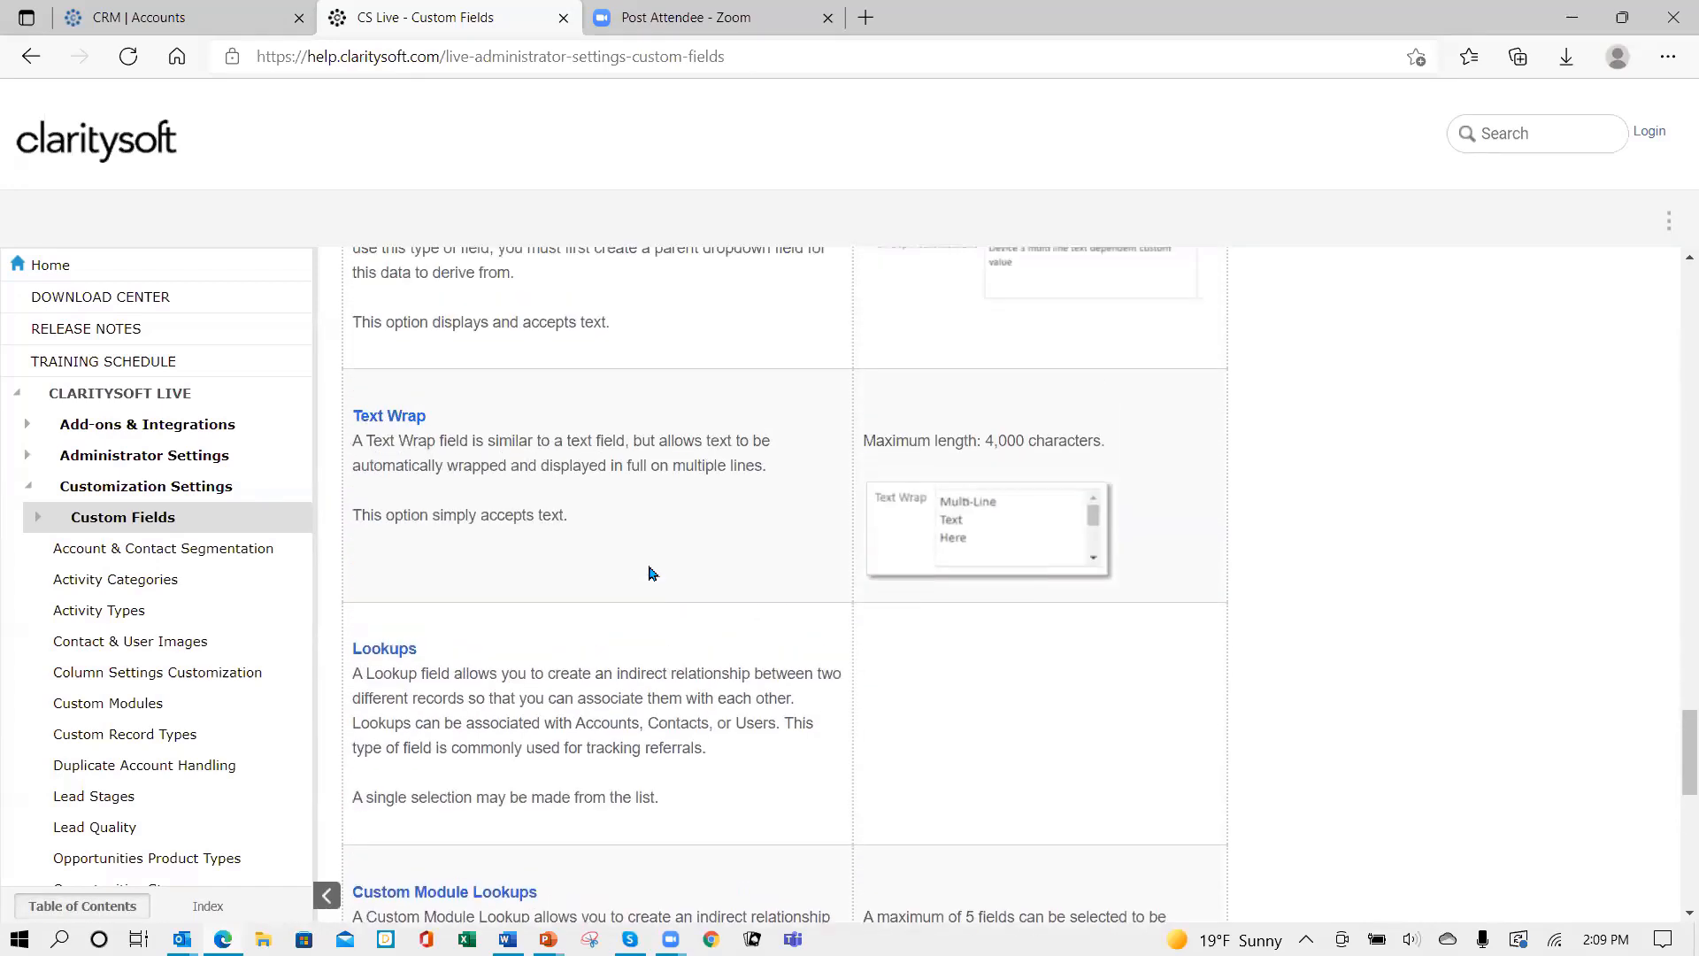
pyautogui.scroll(5, 662, 579)
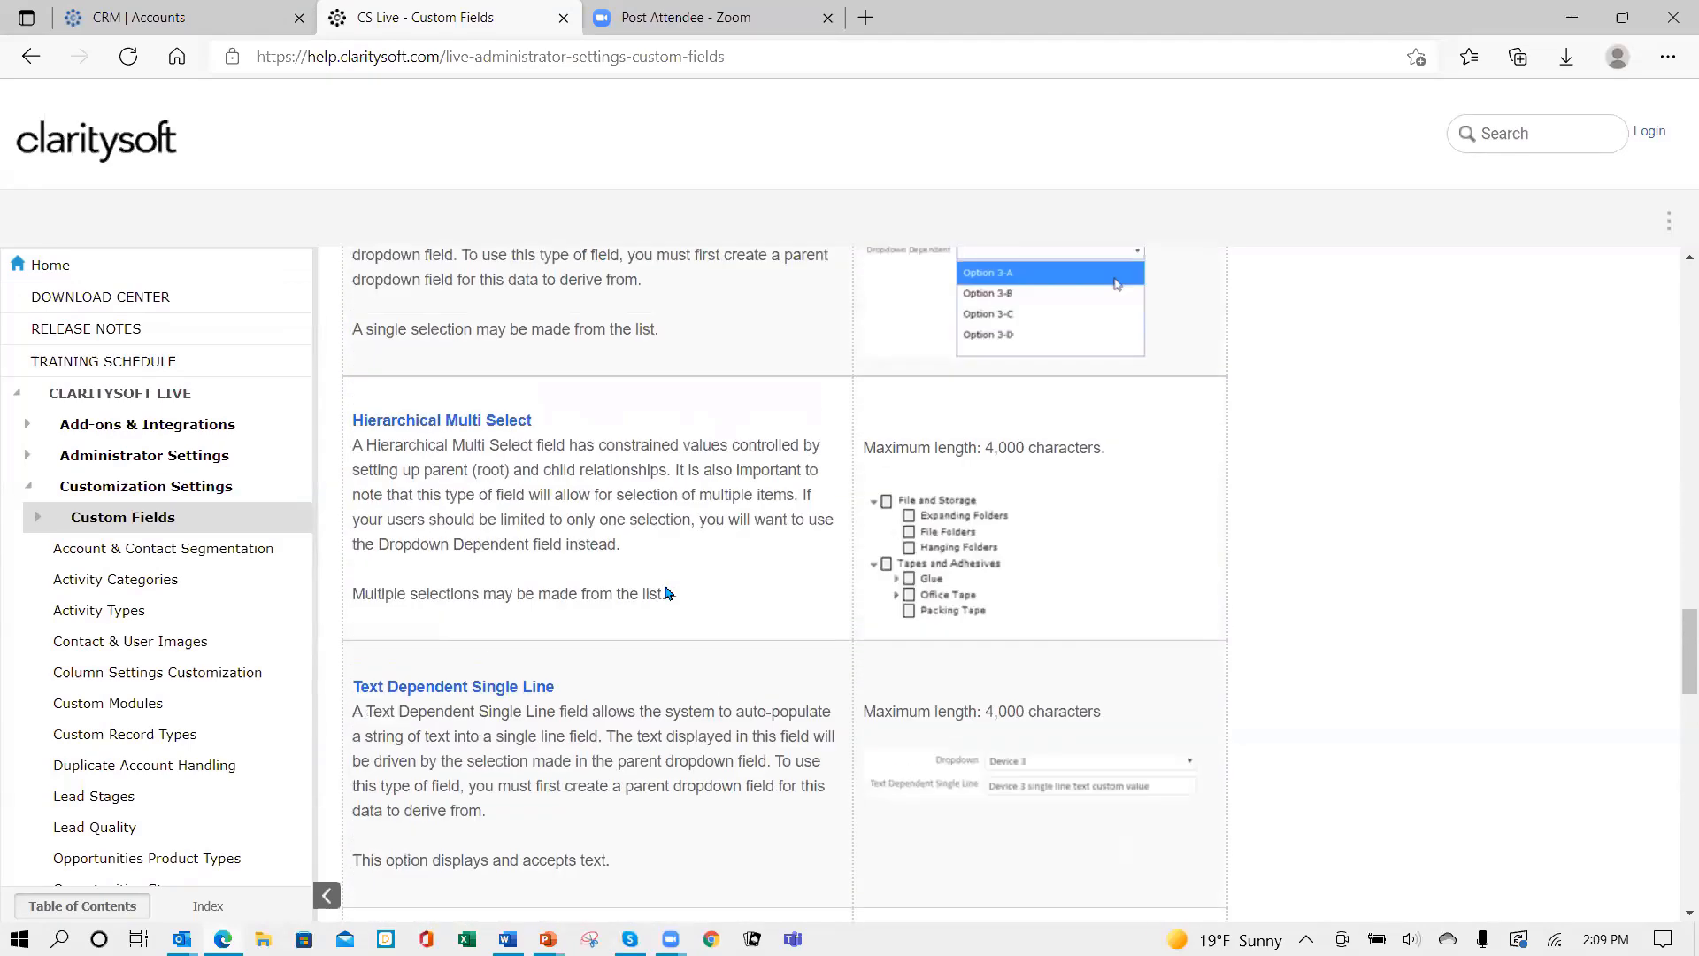
pyautogui.scroll(9, 699, 633)
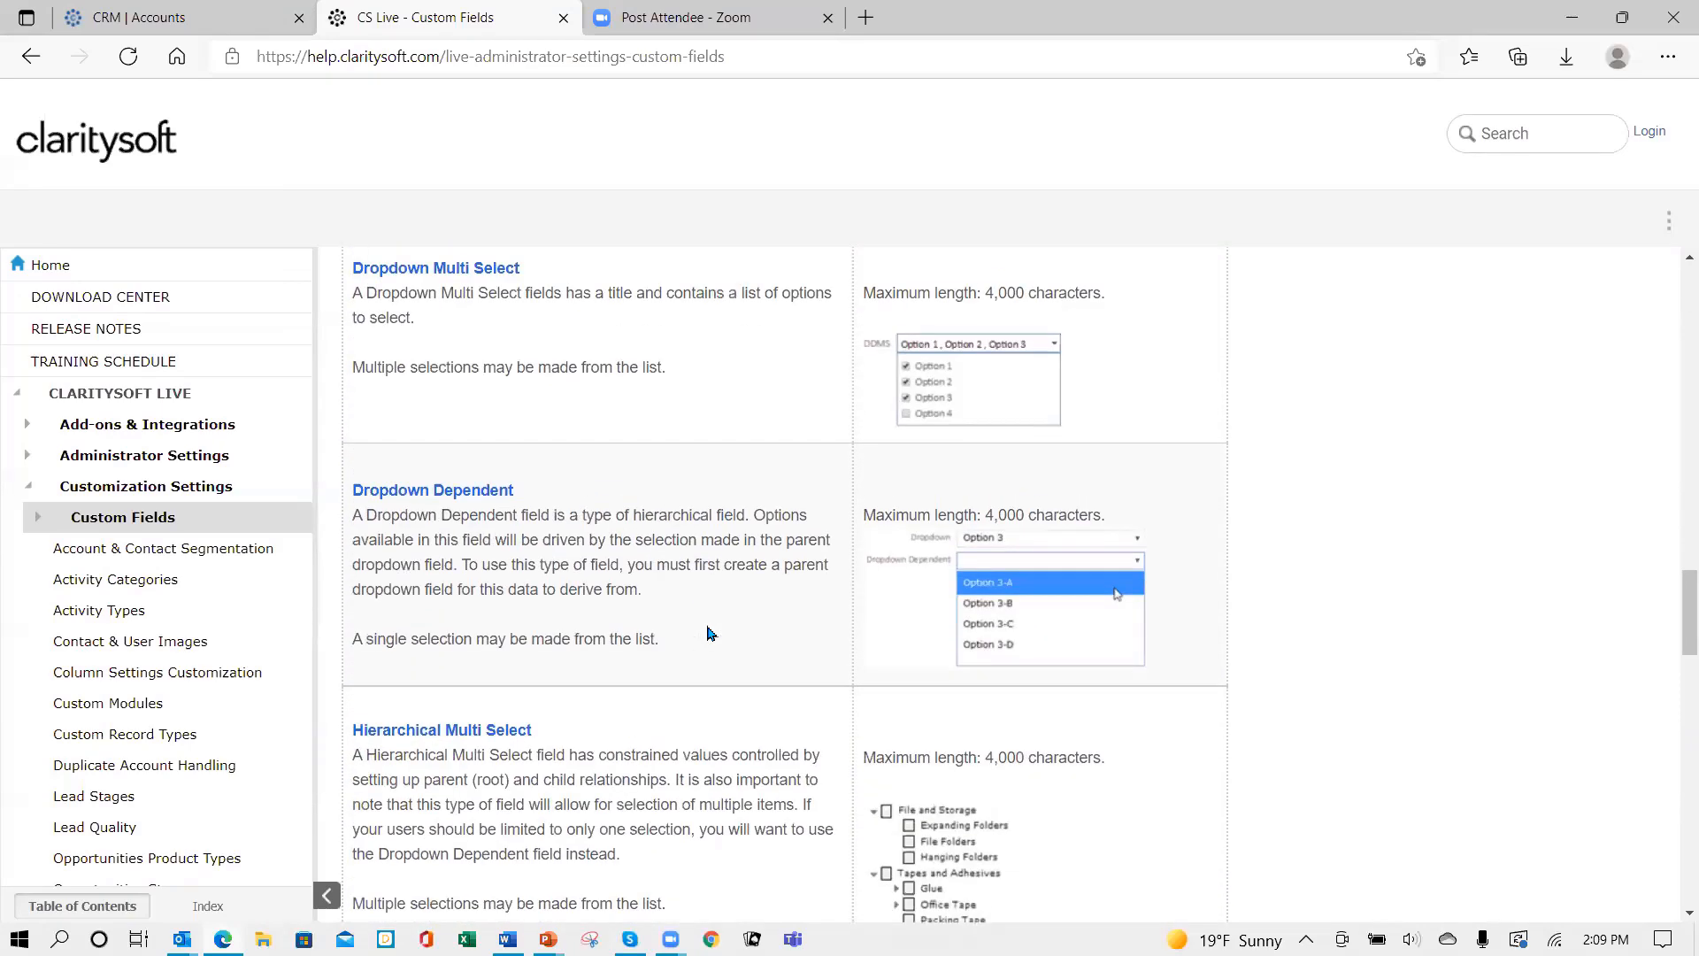
pyautogui.scroll(12, 721, 636)
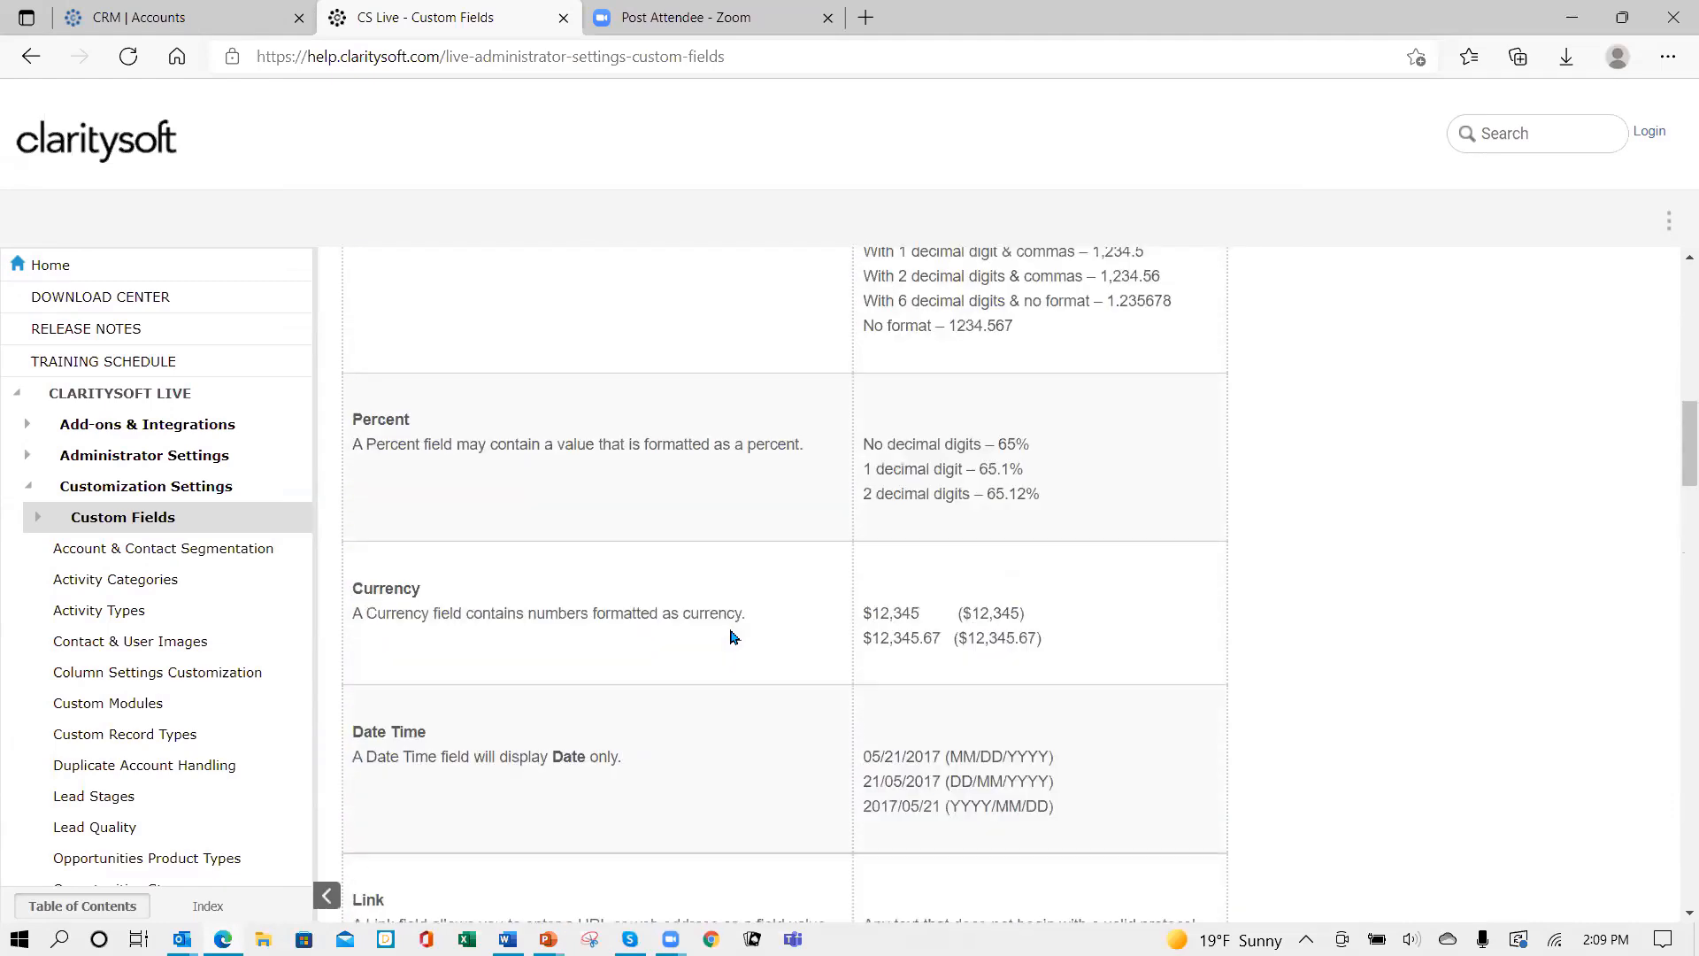
pyautogui.scroll(-4, 731, 634)
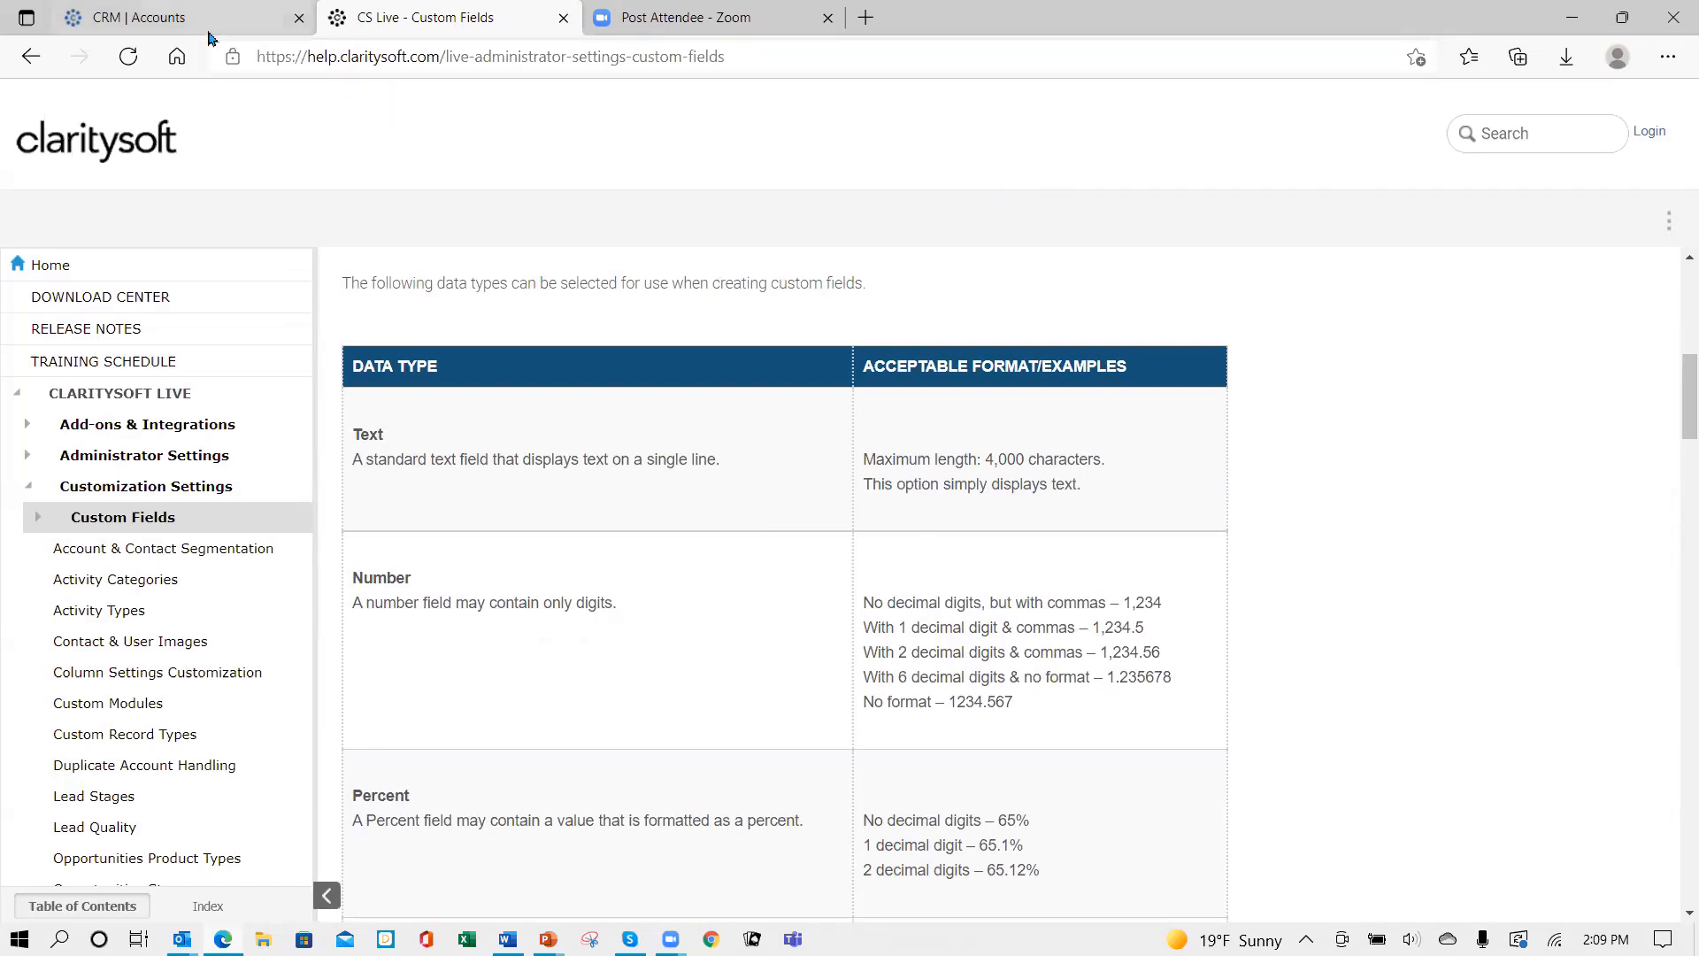
# - Return to the CRM Accounts tab and open Settings > Customization > Record Designer
pyautogui.click(175, 24)
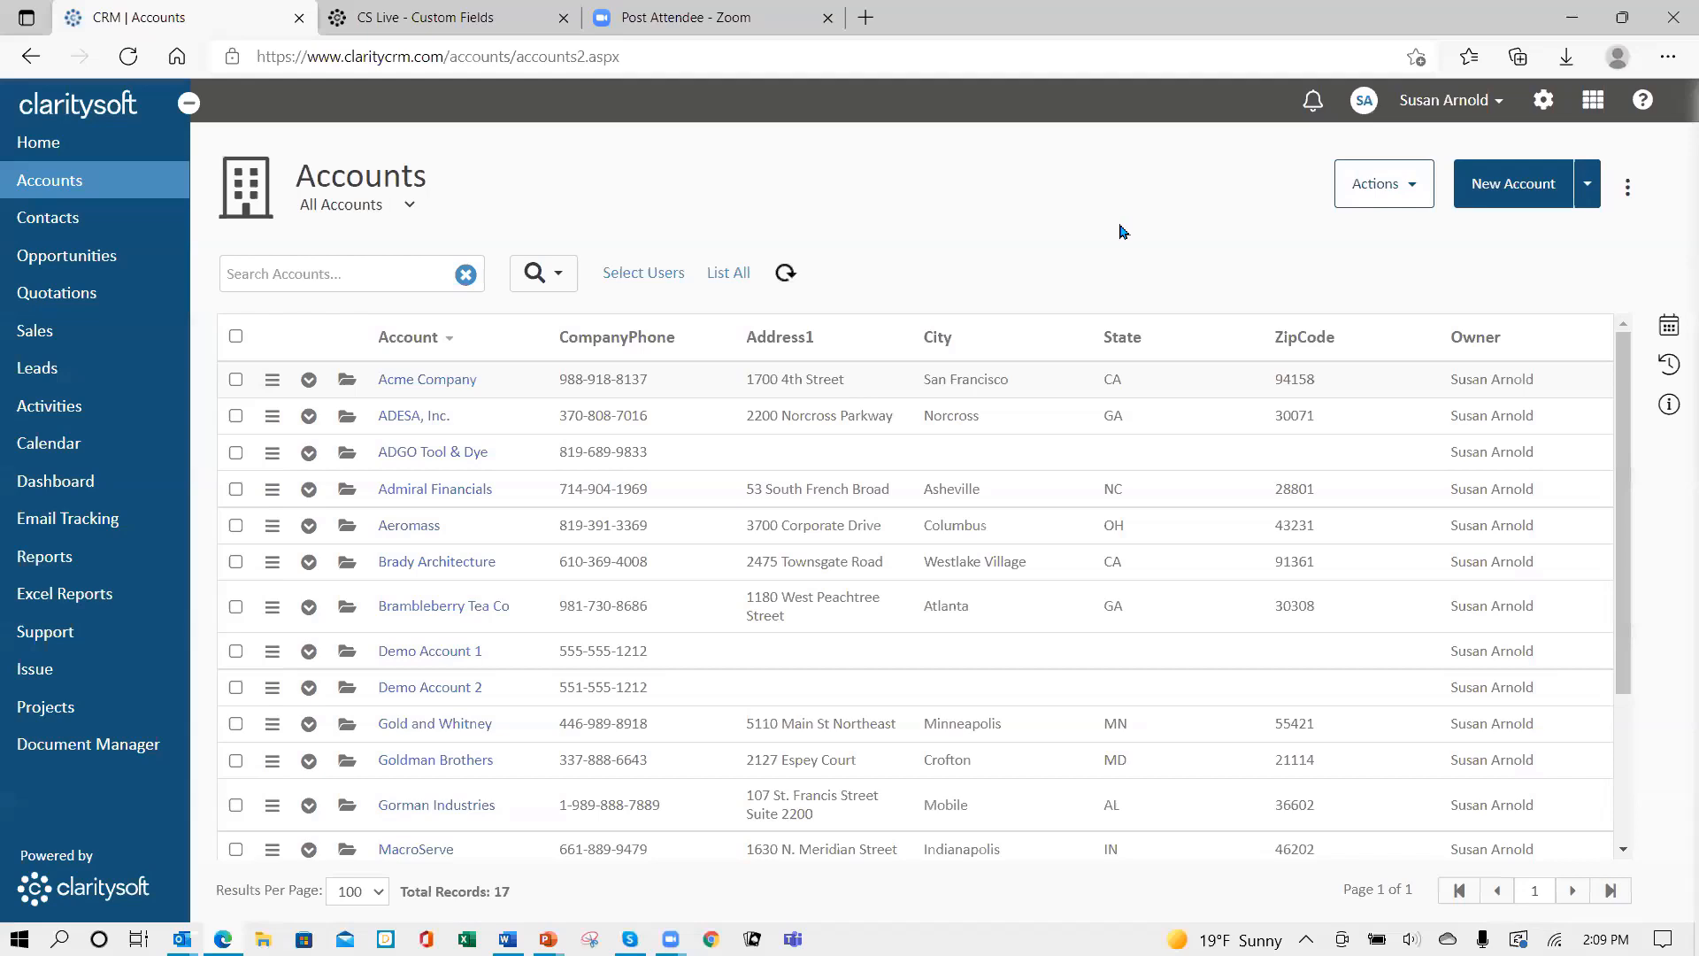
pyautogui.click(1545, 104)
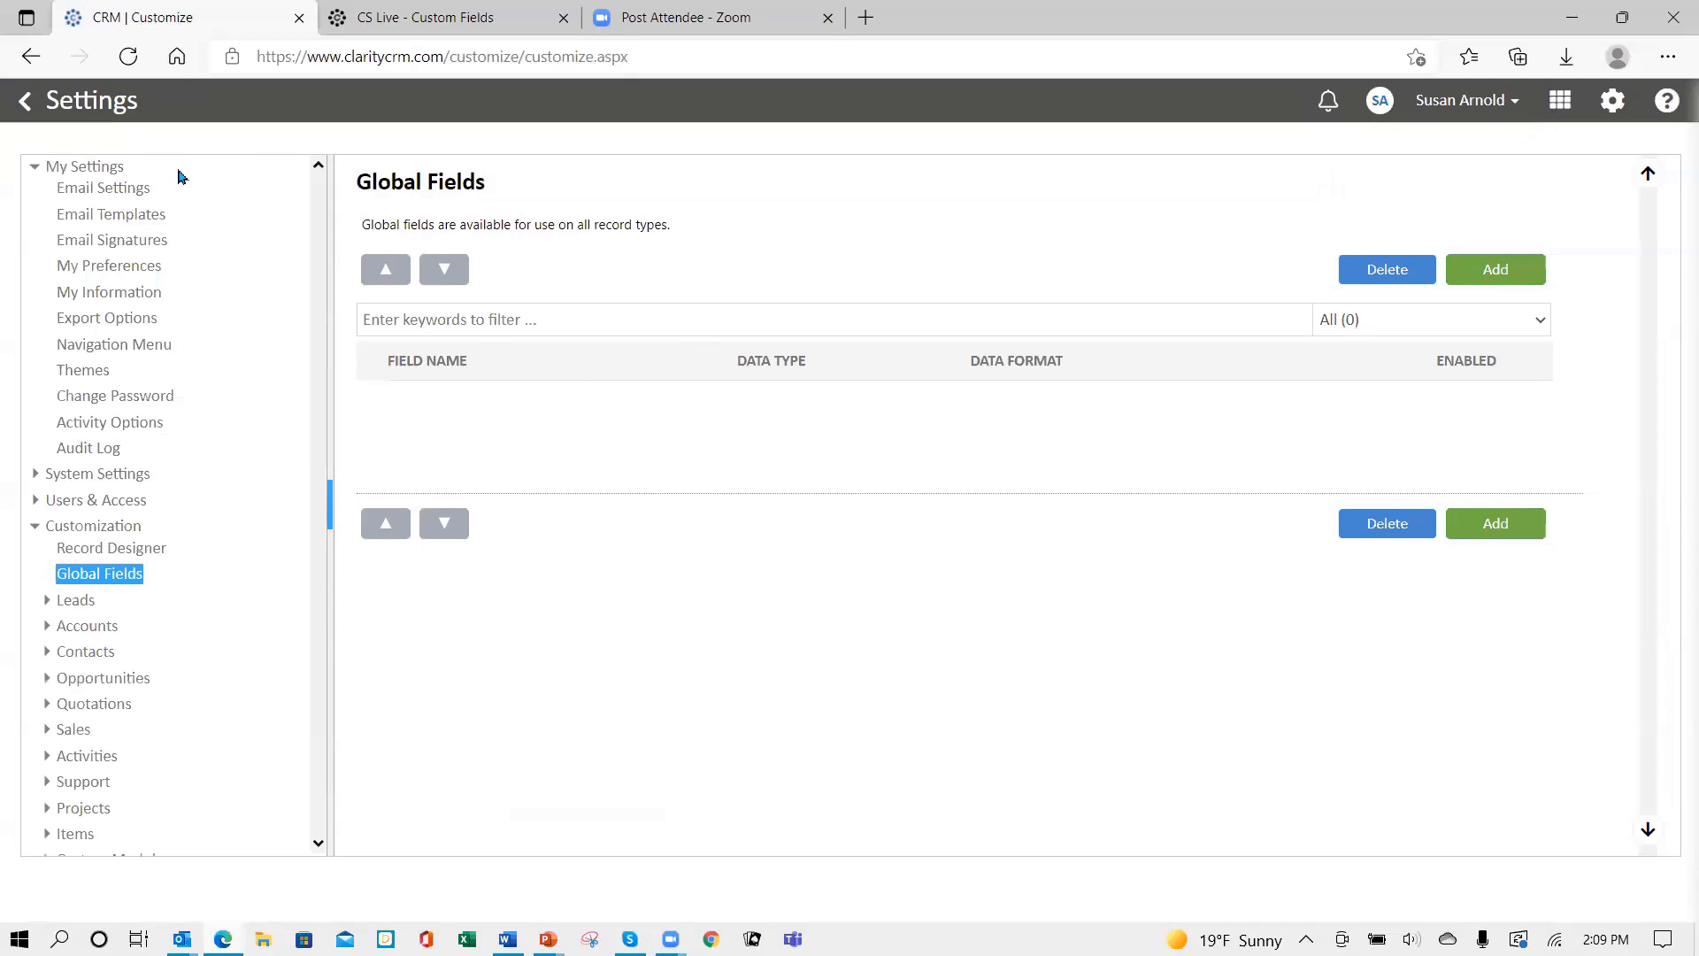
pyautogui.click(92, 530)
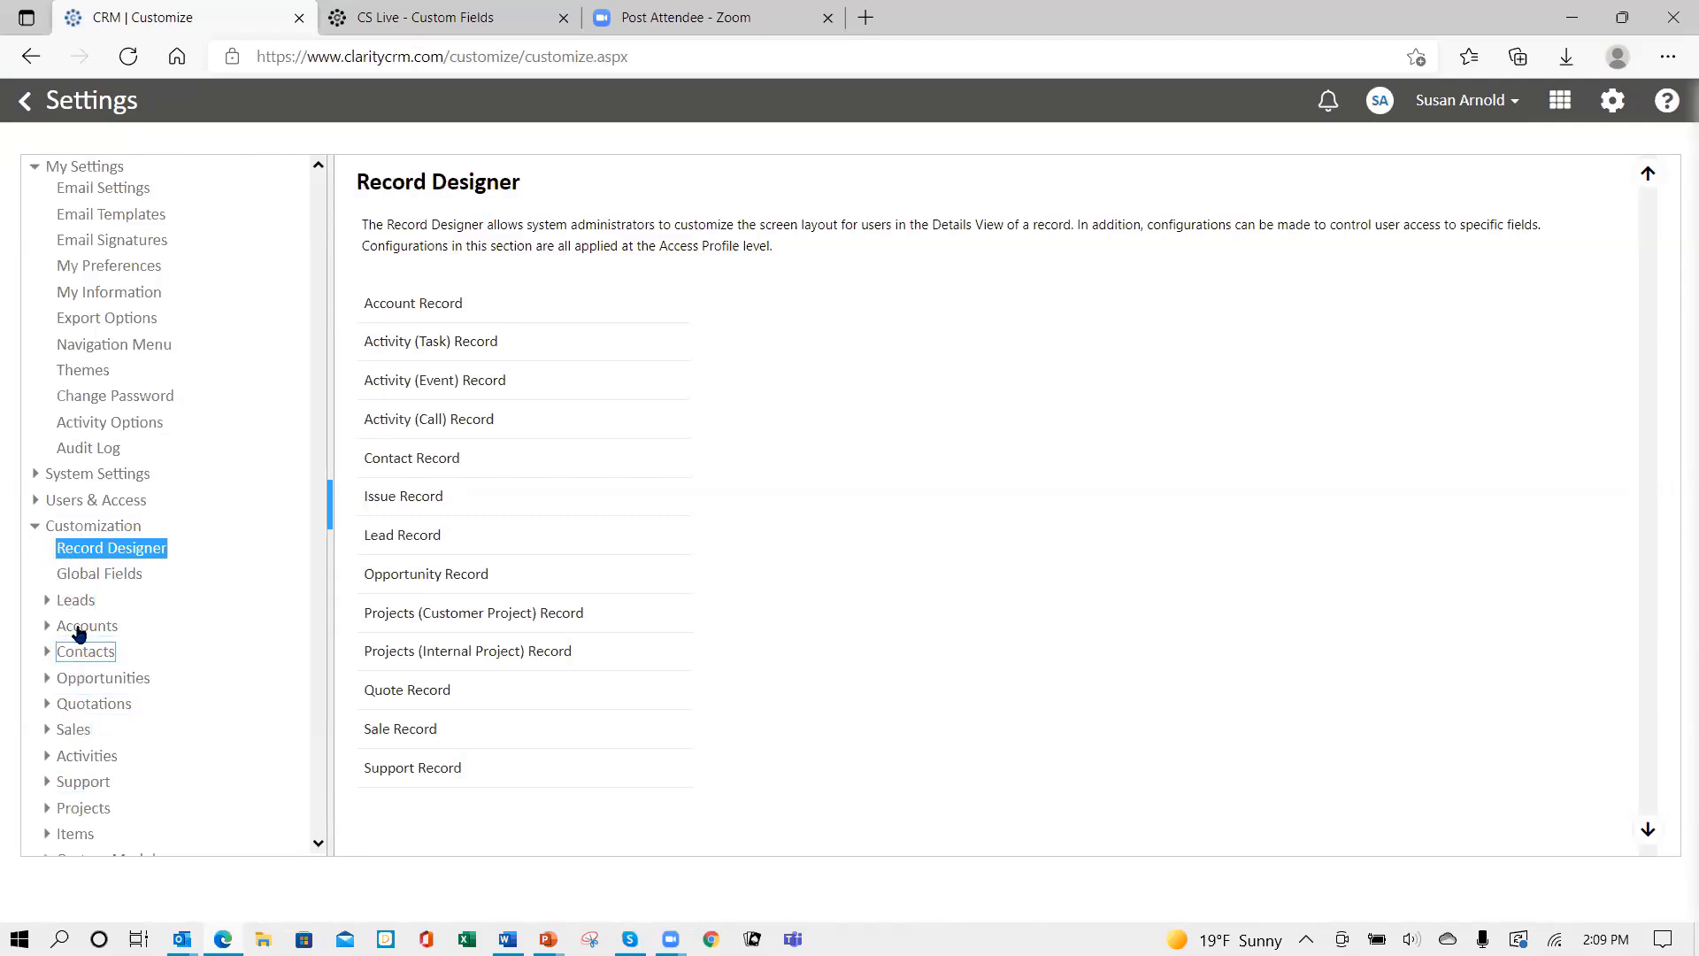
pyautogui.click(78, 601)
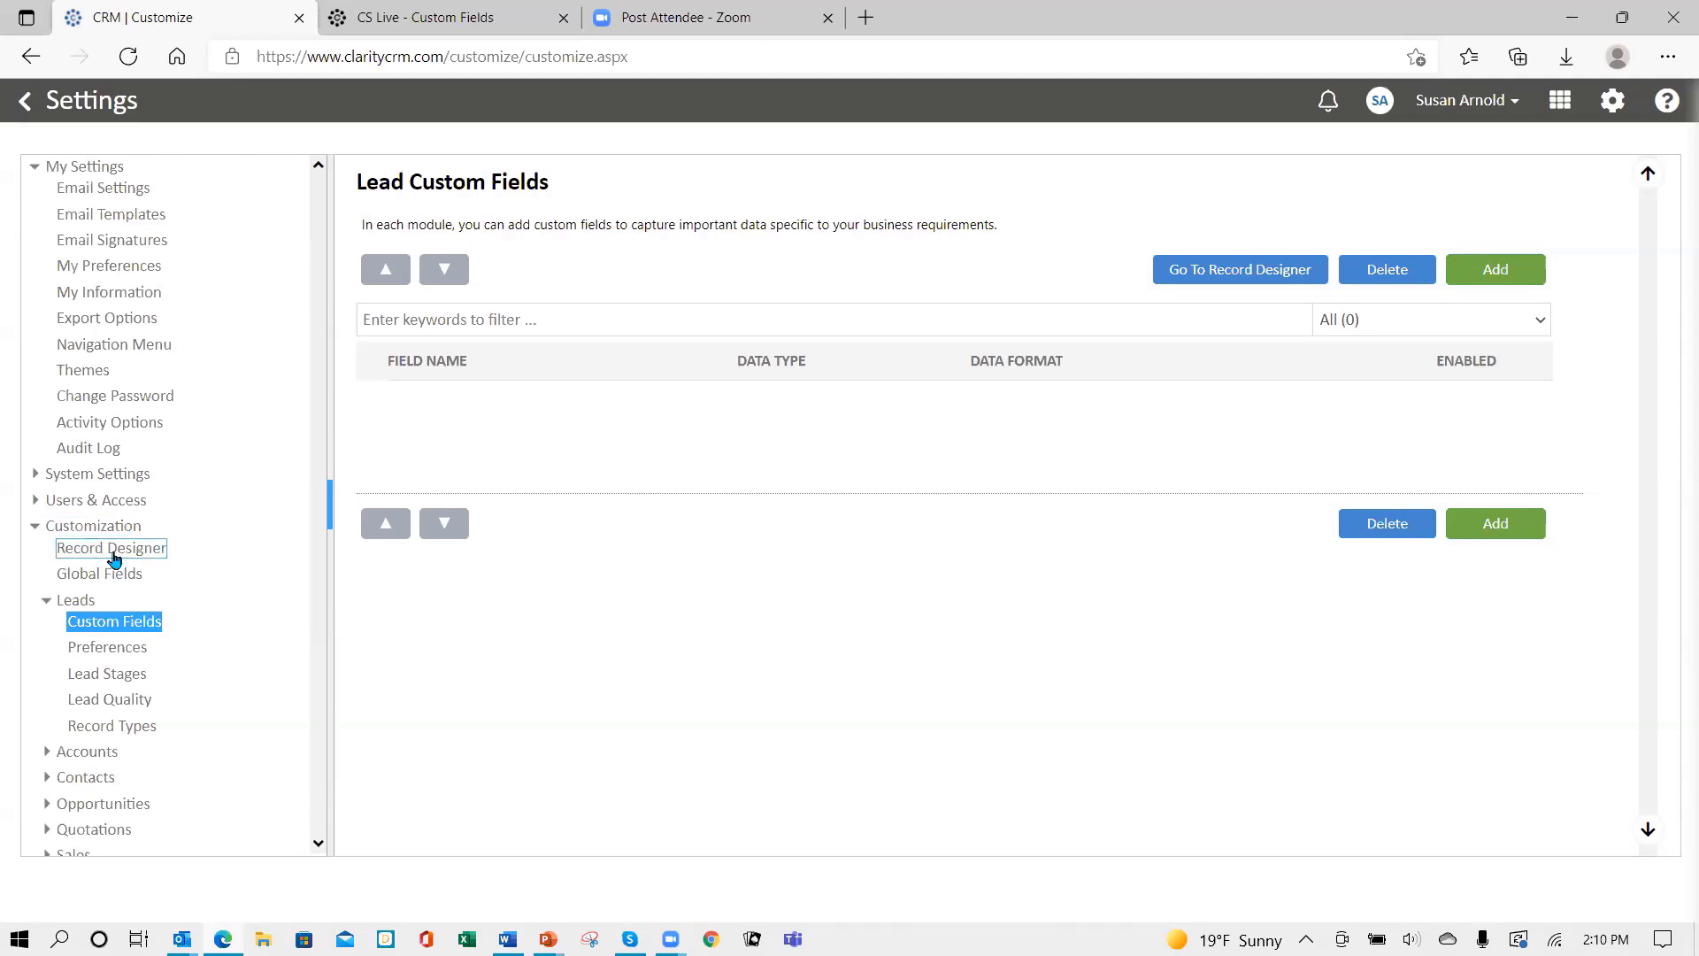
pyautogui.click(160, 561)
pyautogui.click(98, 549)
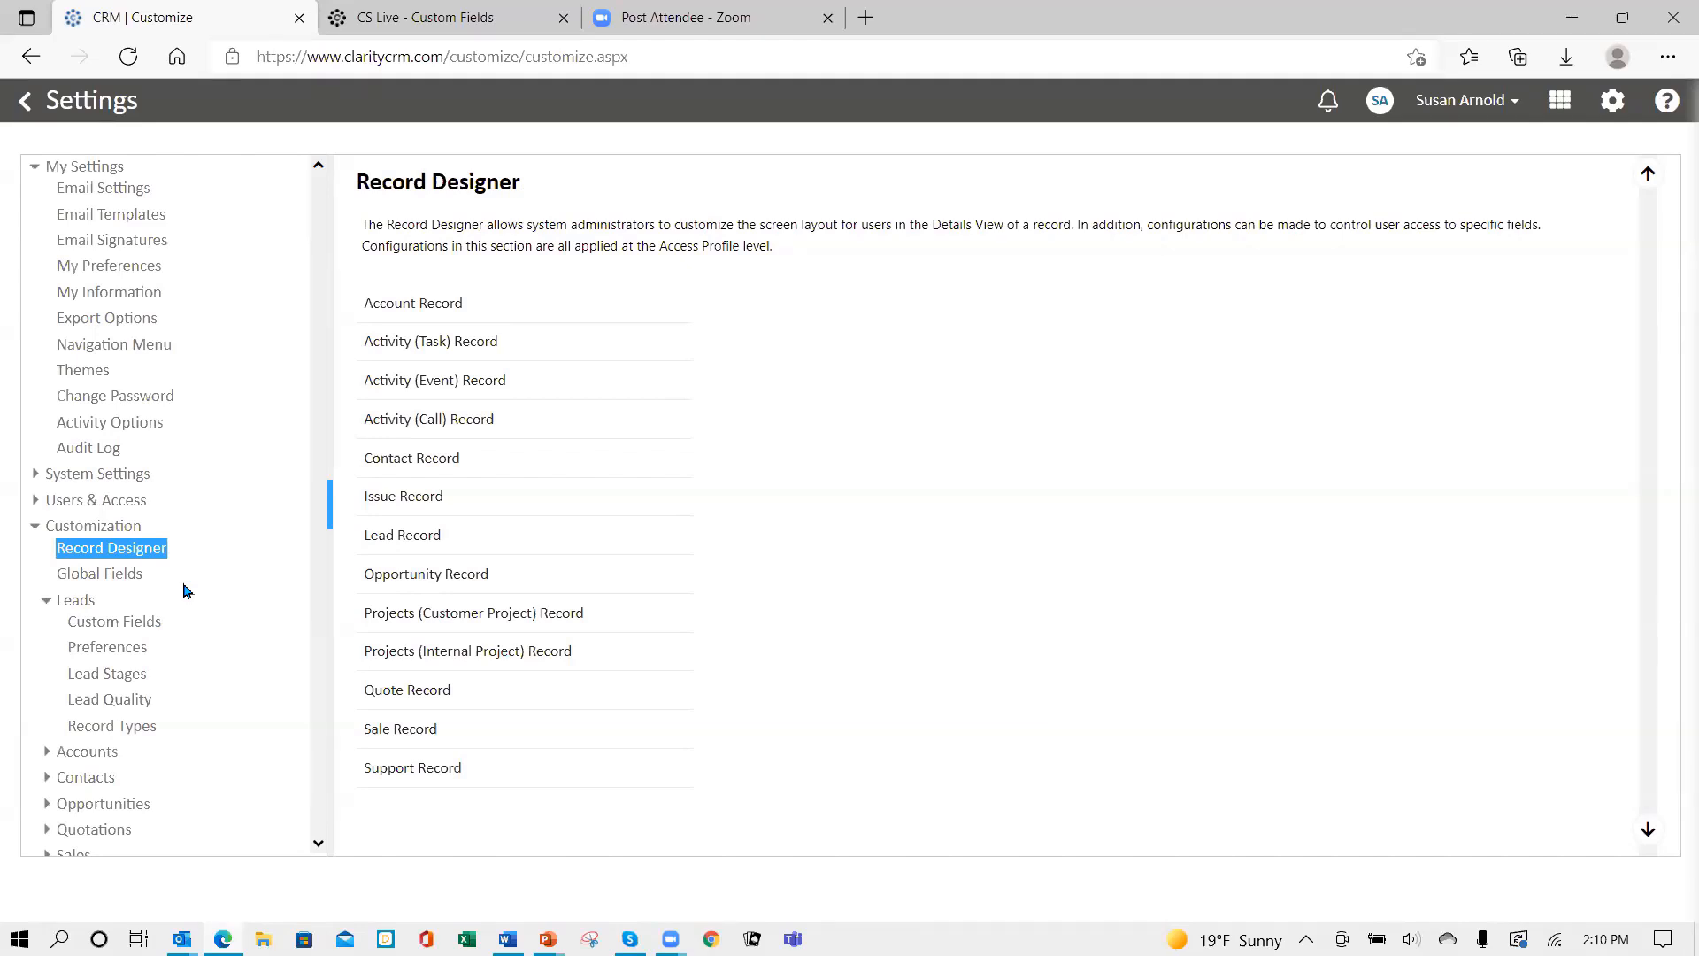
# - Show the empty Global Fields list under Customization settings
pyautogui.click(117, 580)
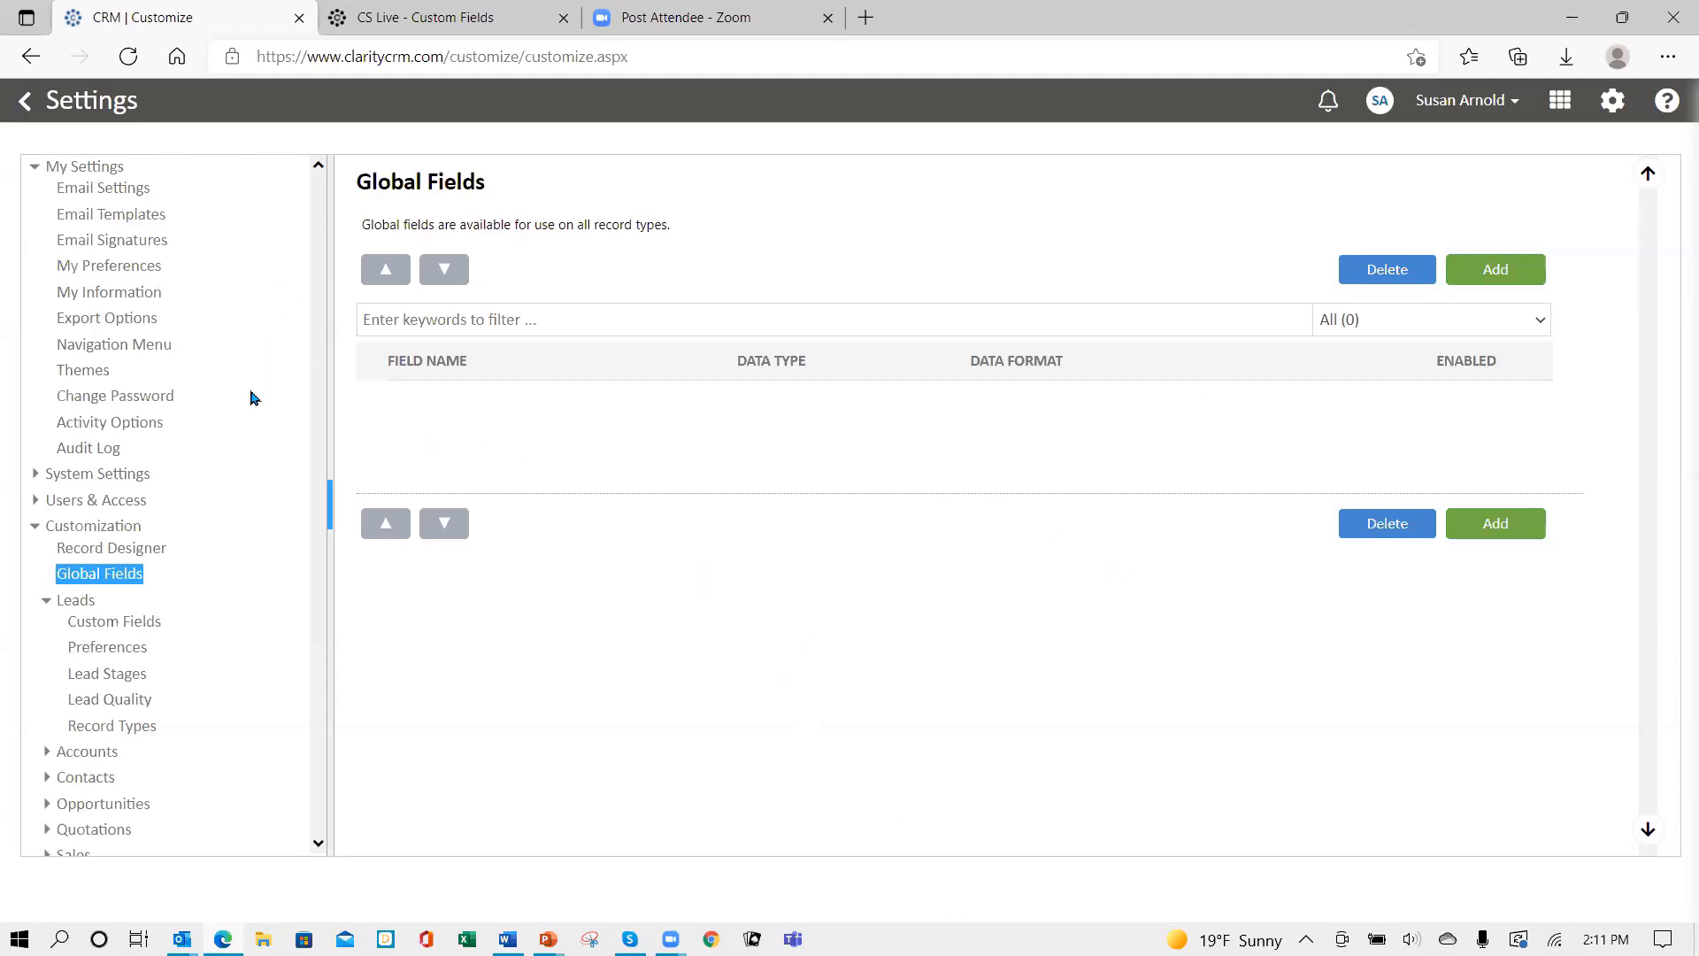
# - Set Global Field Parent to Account in the General system settings
pyautogui.click(36, 482)
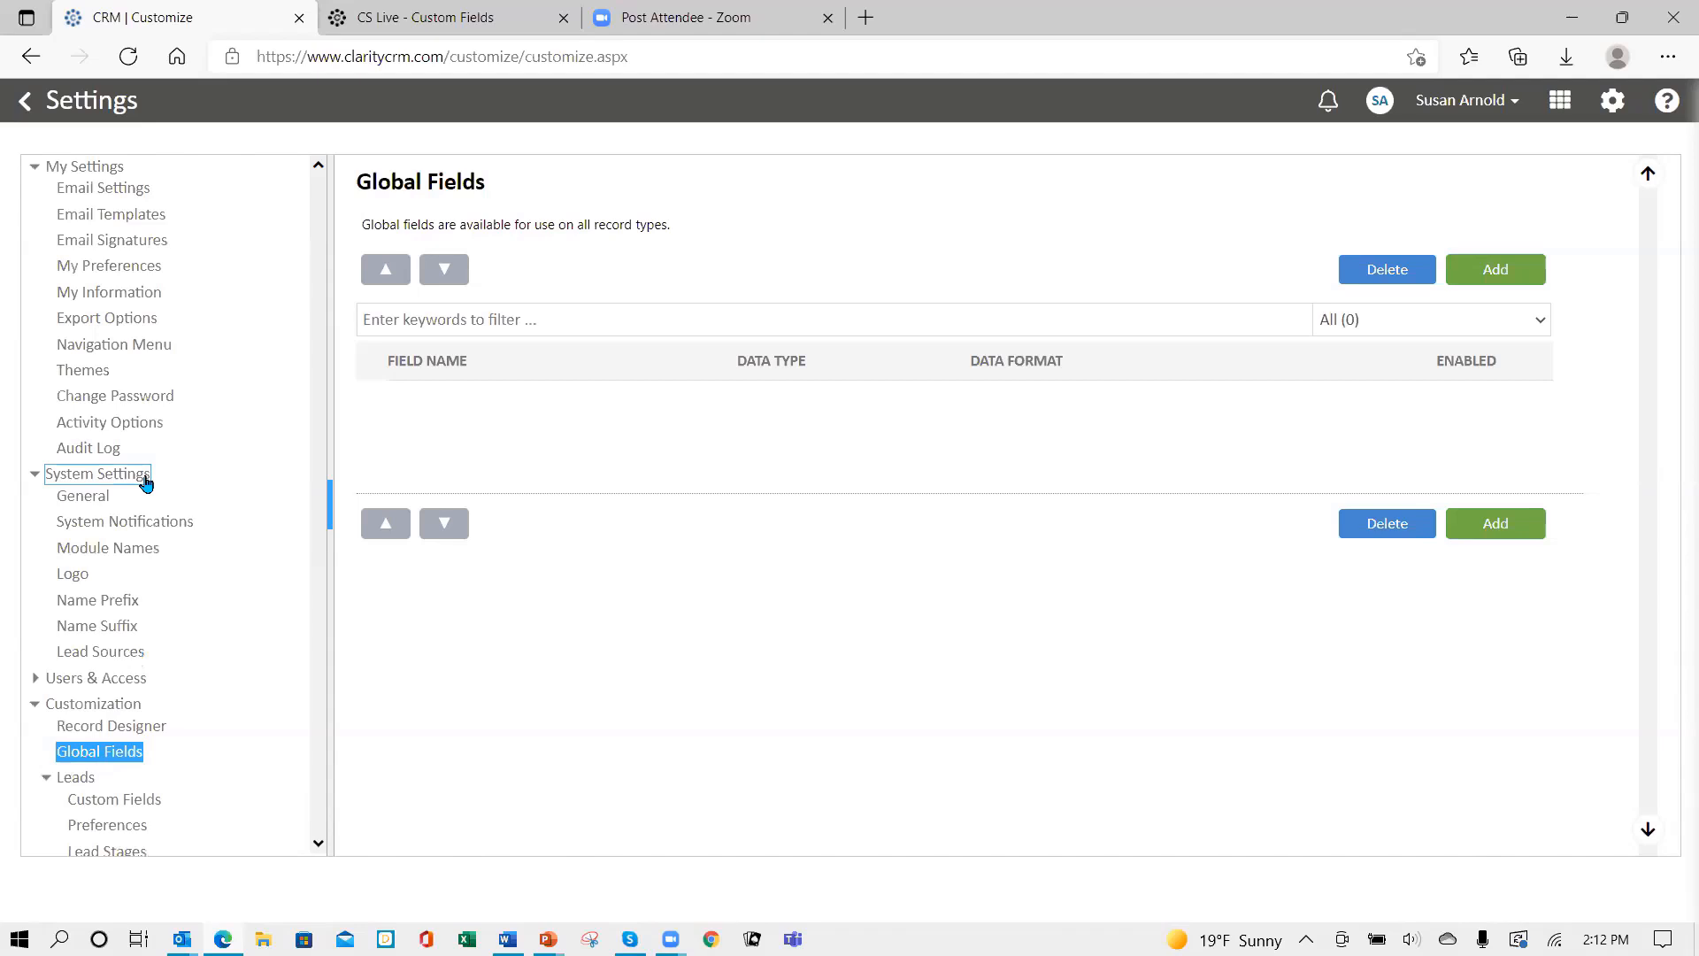
pyautogui.click(81, 507)
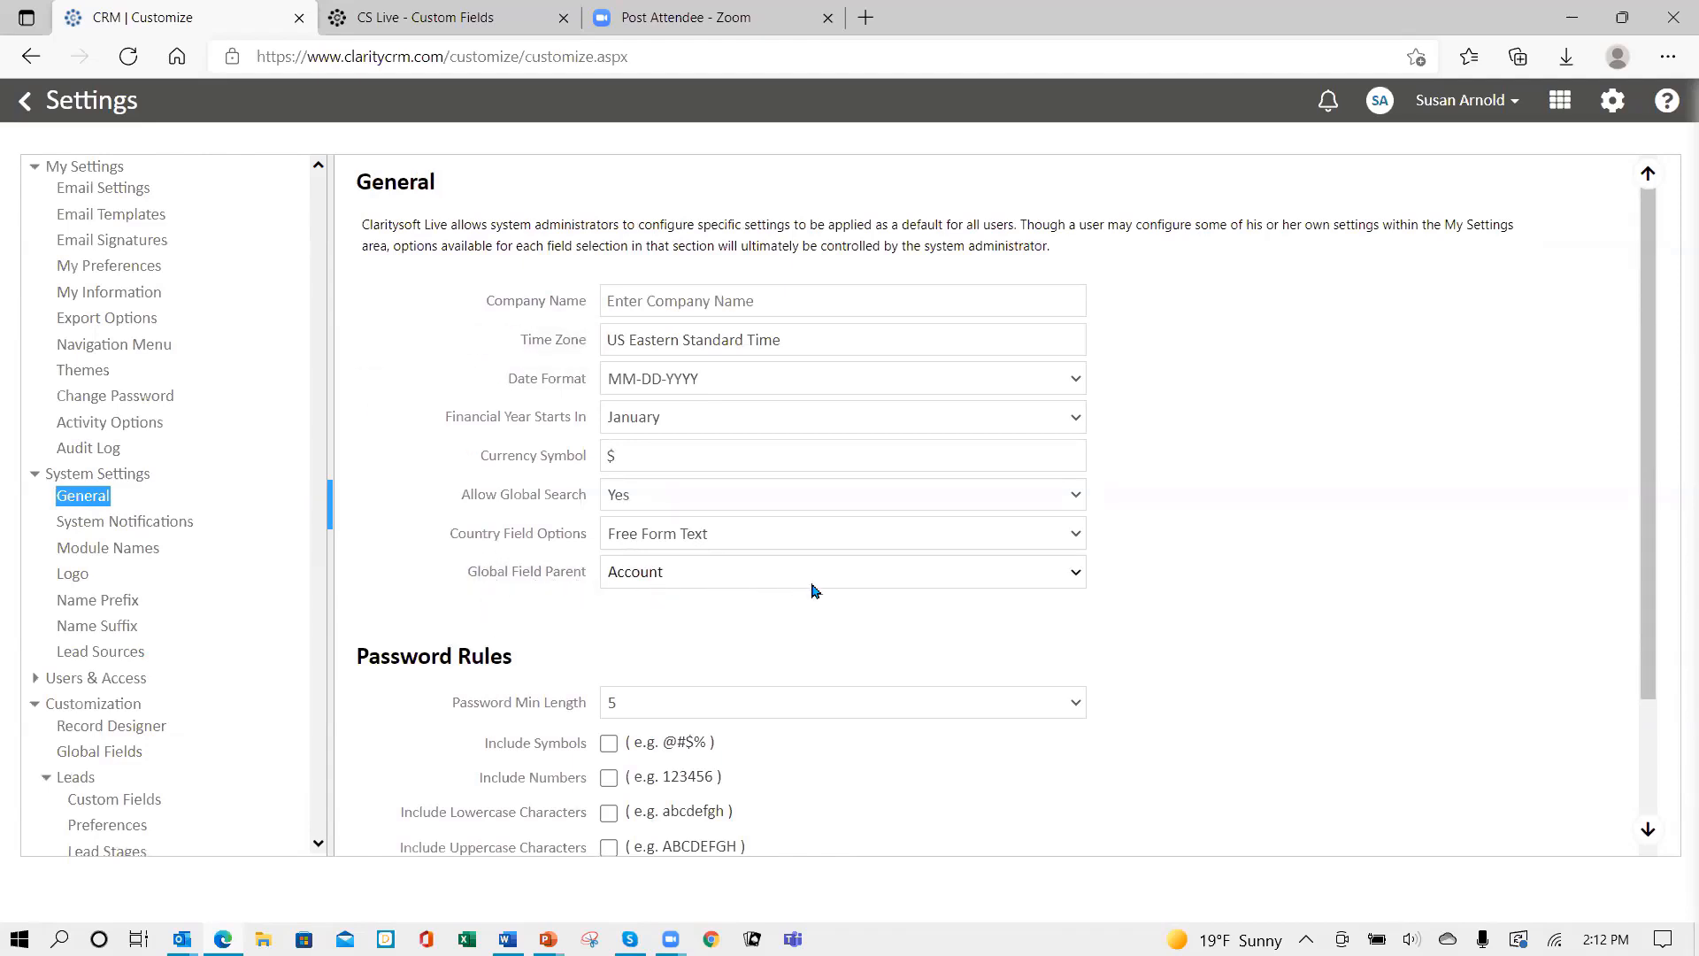
pyautogui.click(1085, 575)
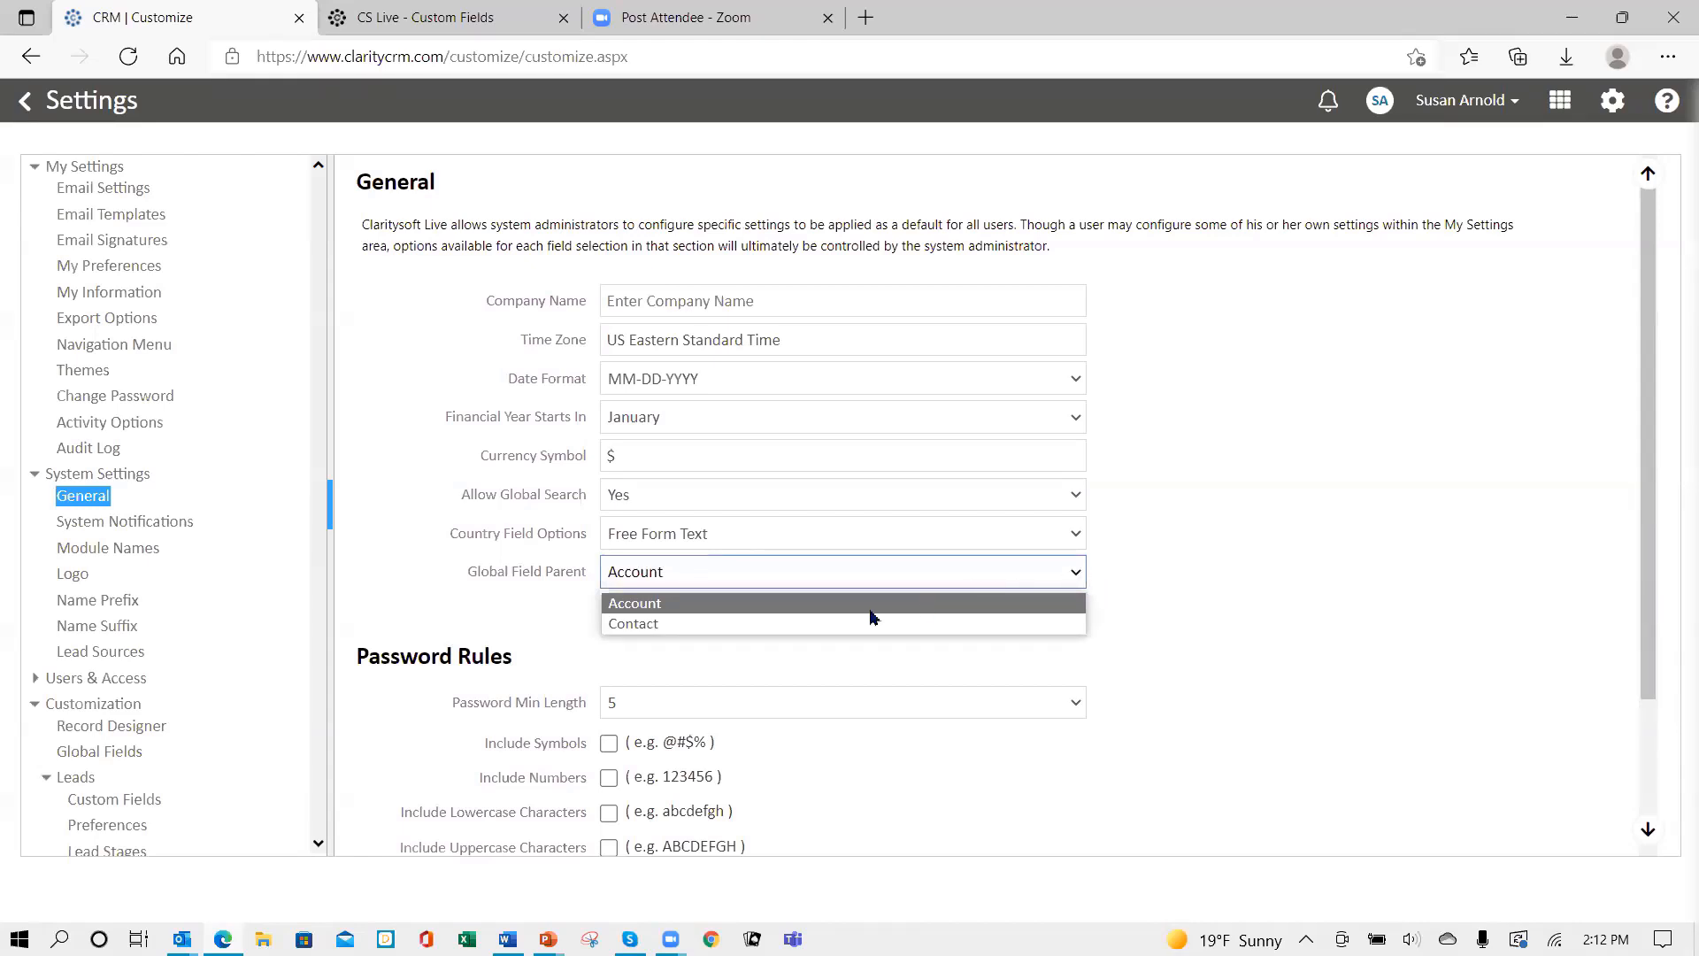
pyautogui.click(723, 608)
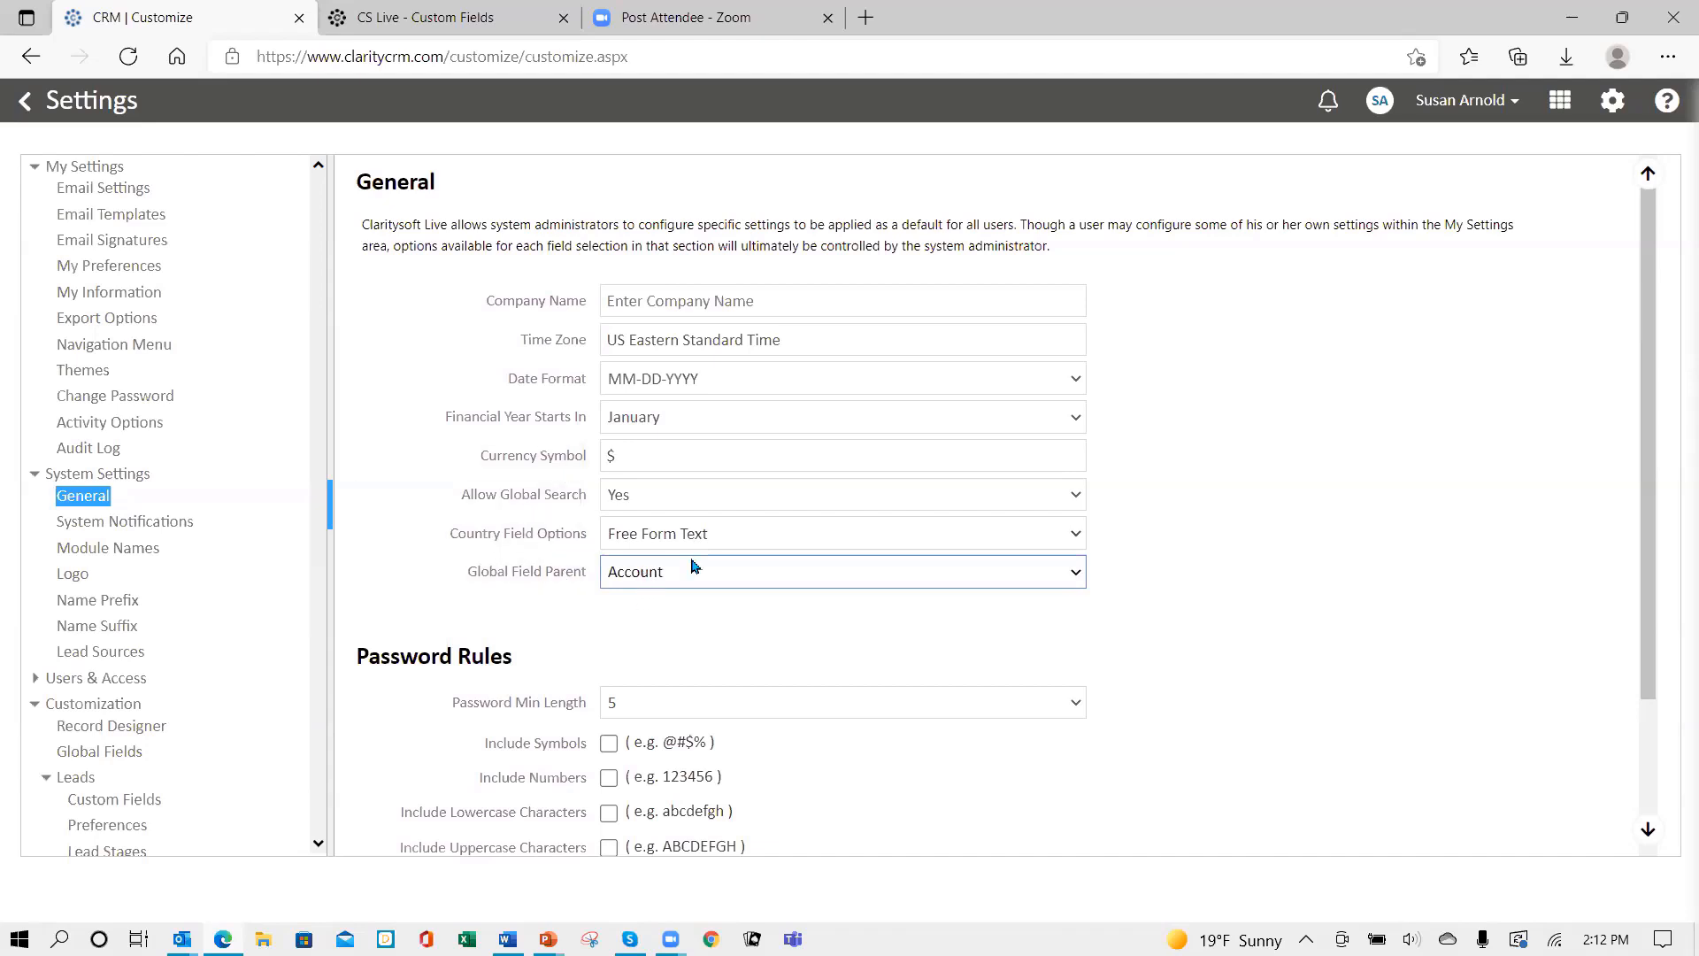
pyautogui.scroll(-3, 1377, 542)
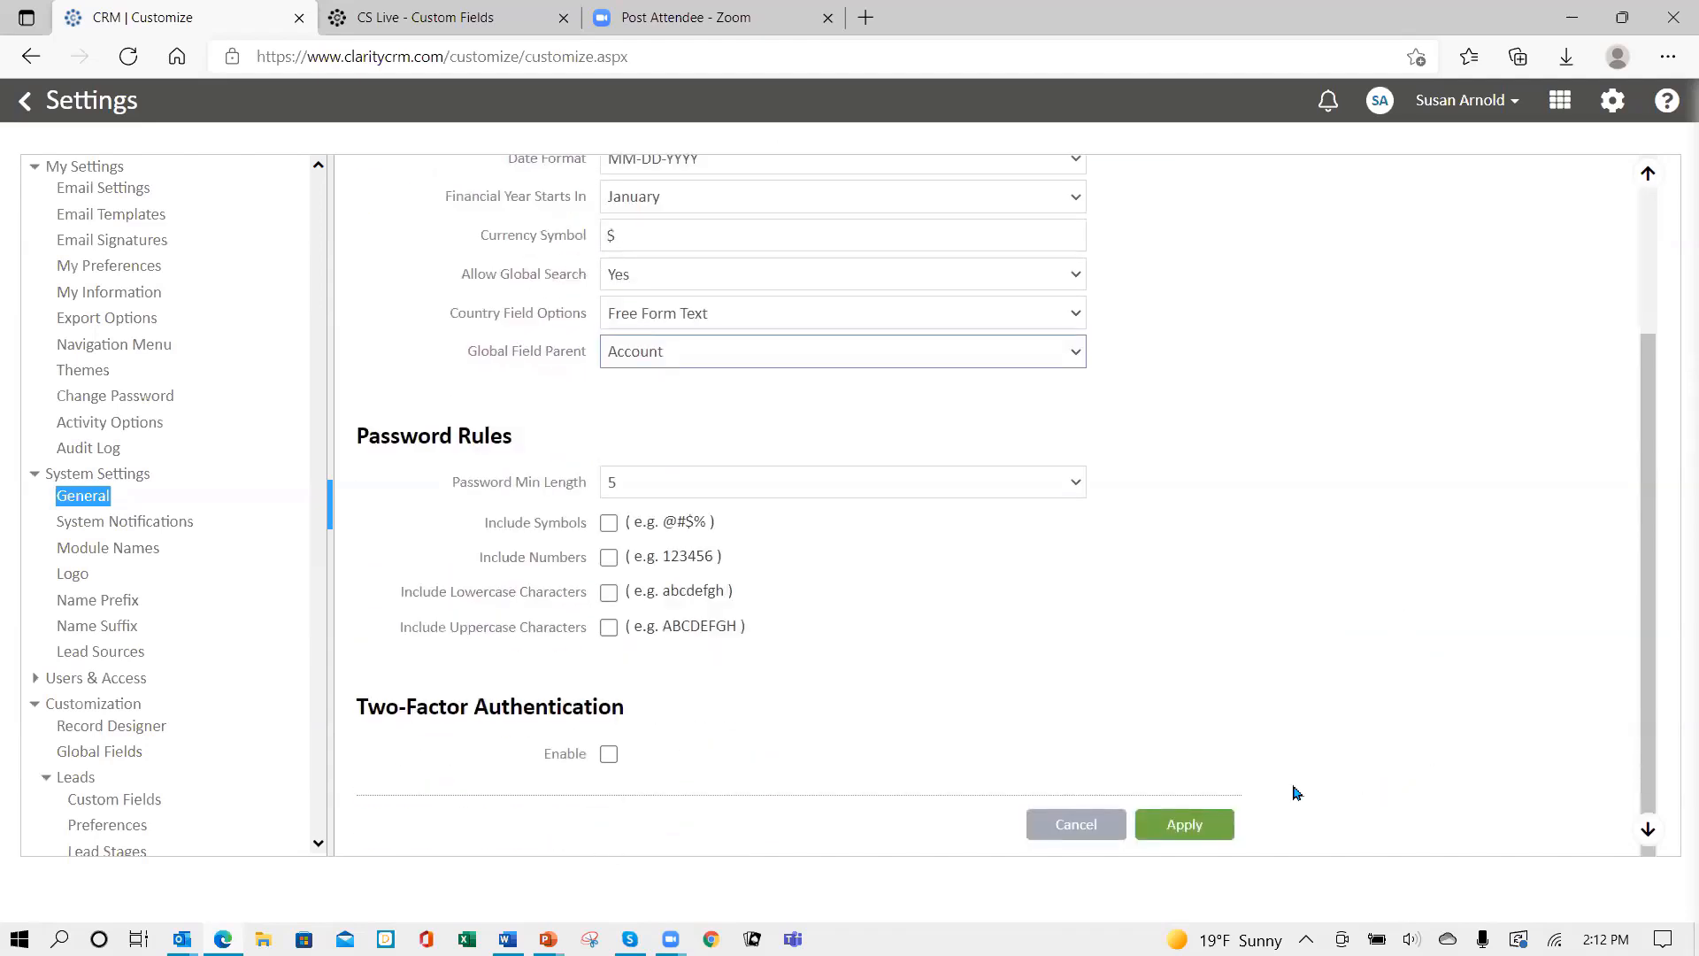
# - Apply the general settings, then start a new field from the Global Fields page
pyautogui.click(1182, 833)
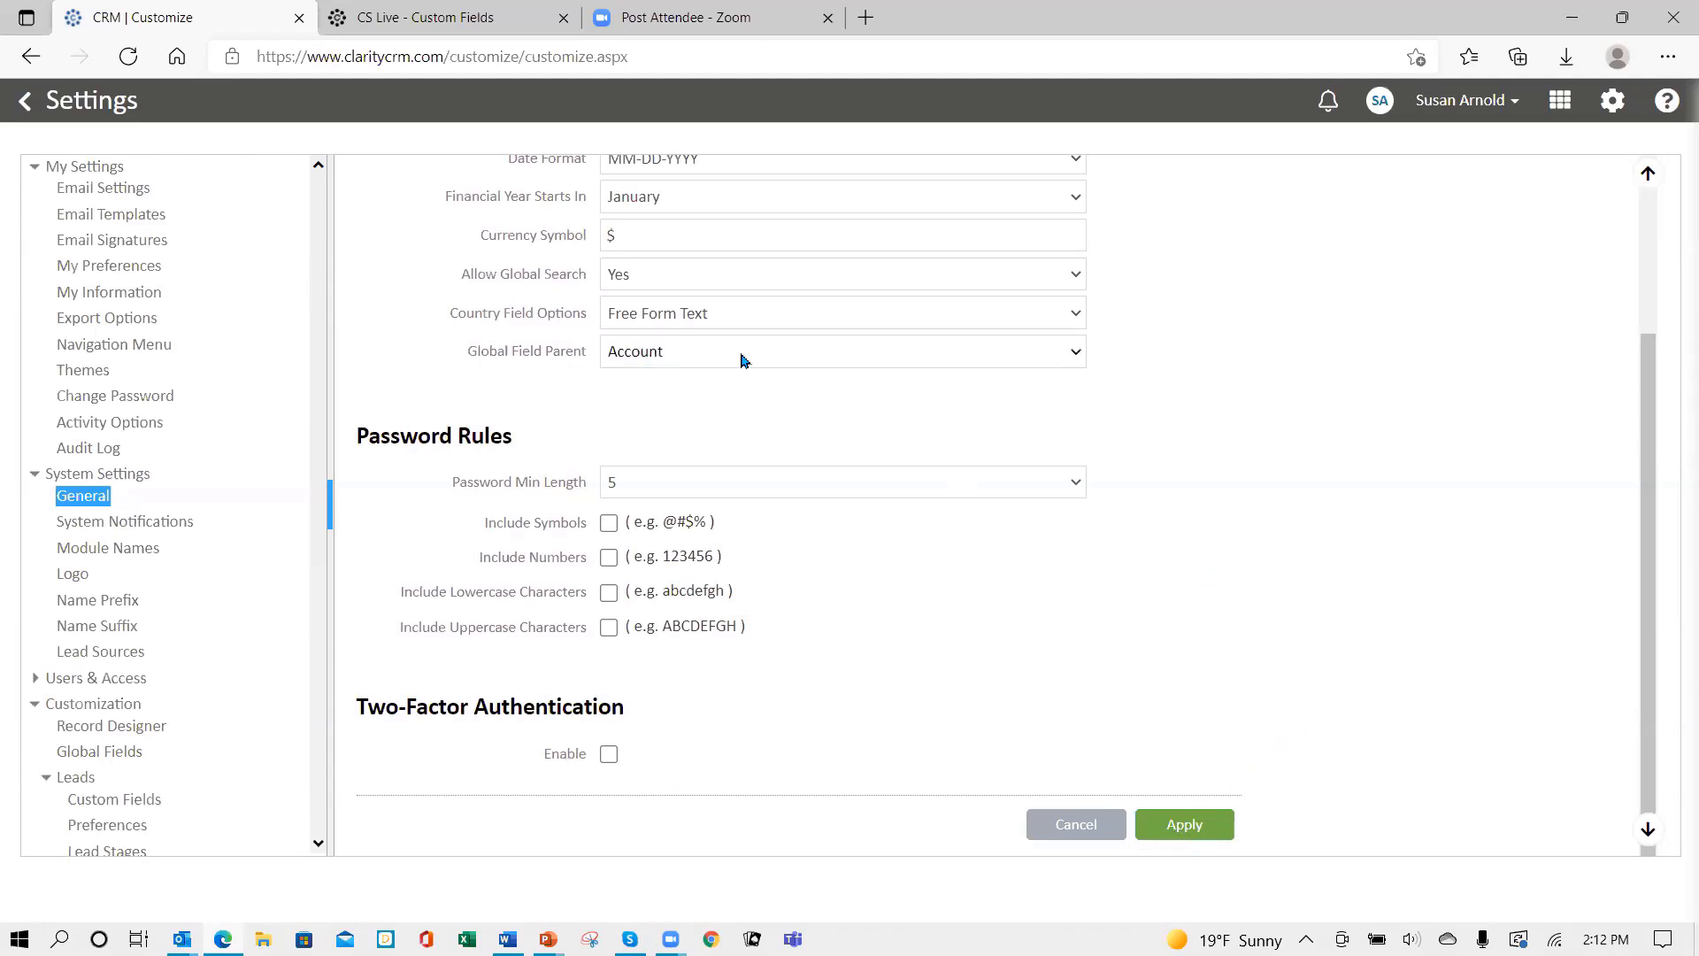
pyautogui.click(33, 475)
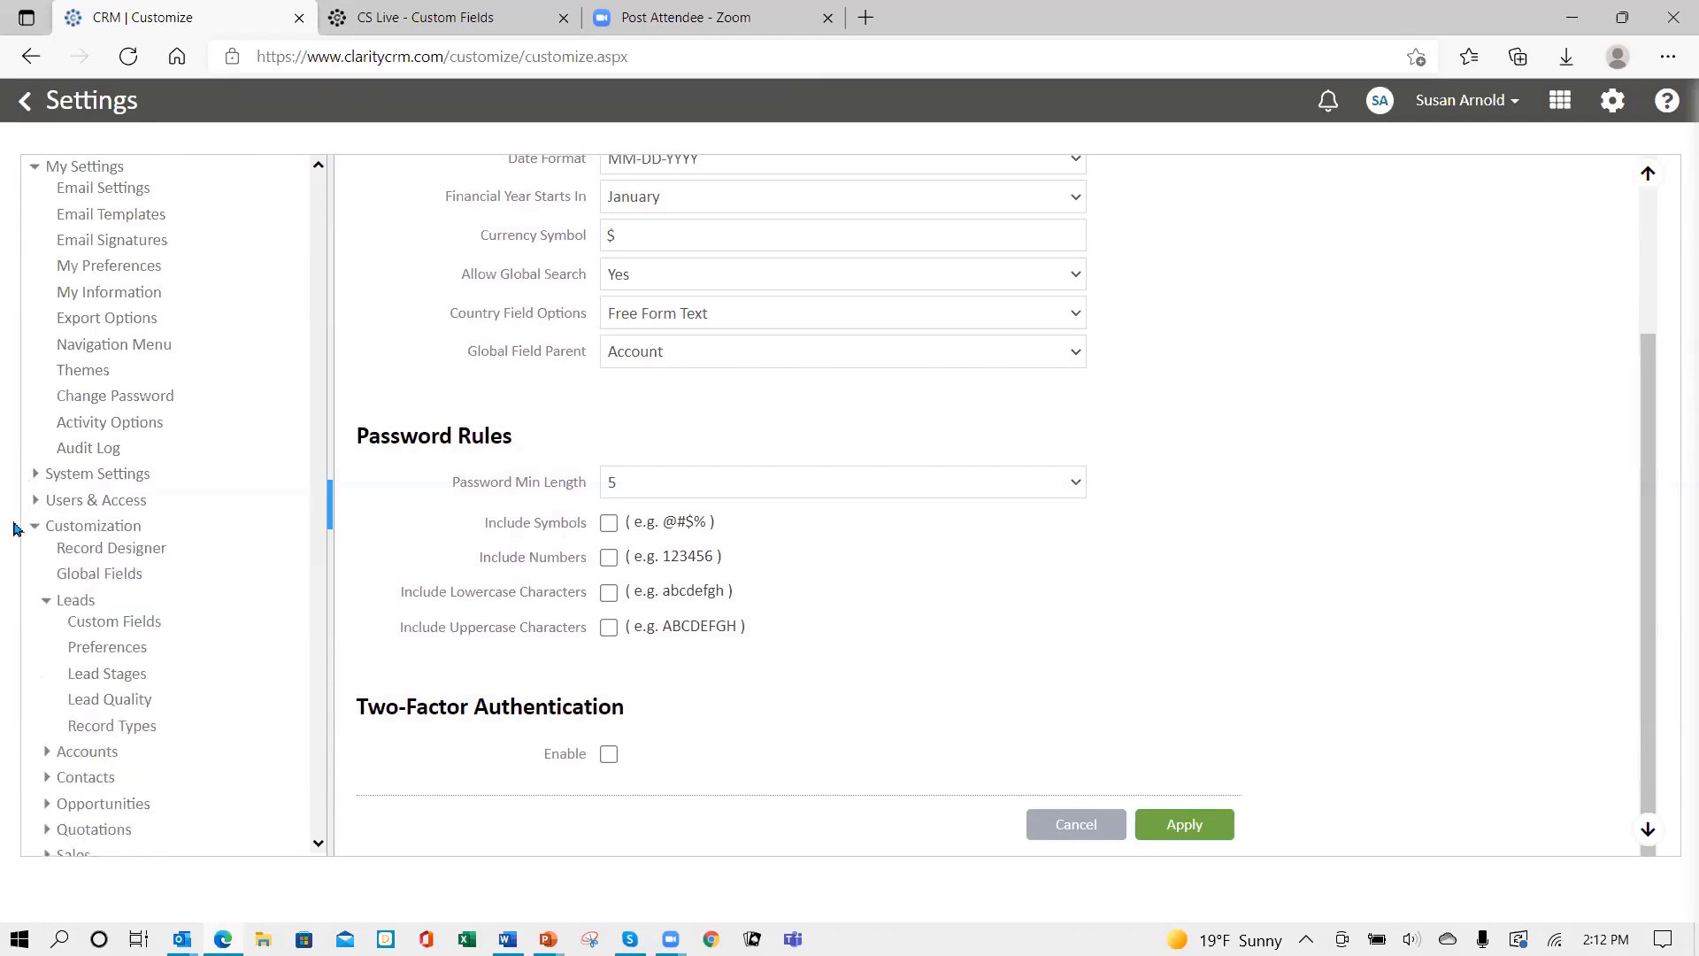
pyautogui.click(107, 577)
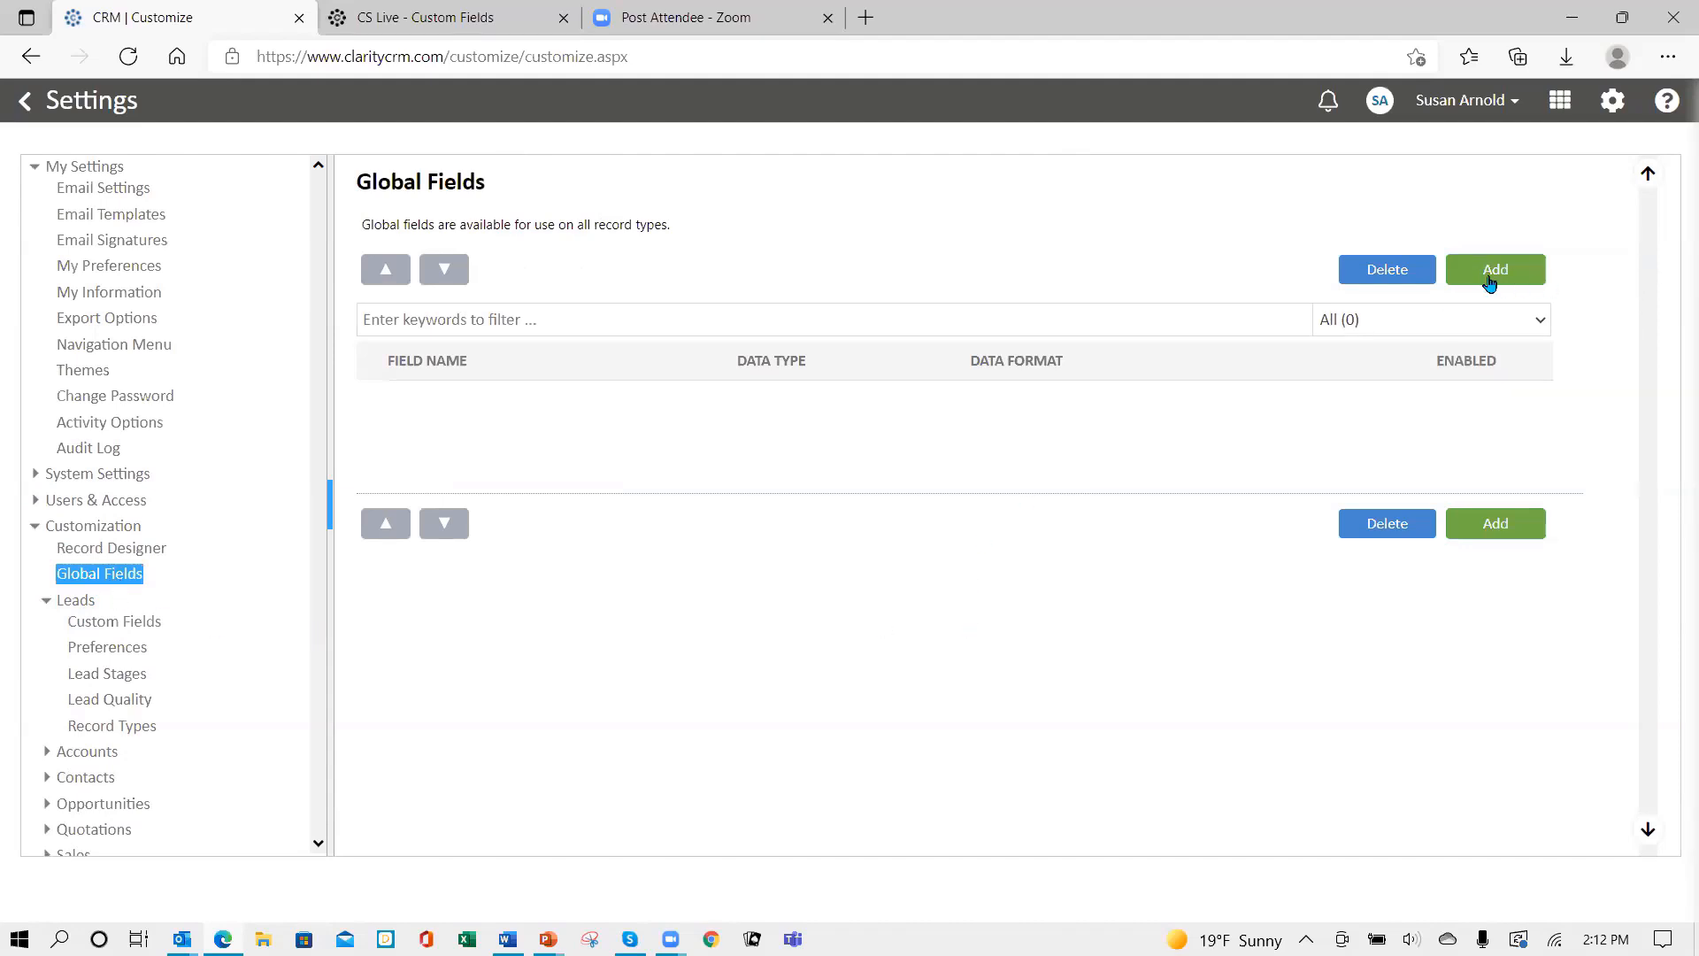
pyautogui.click(1489, 282)
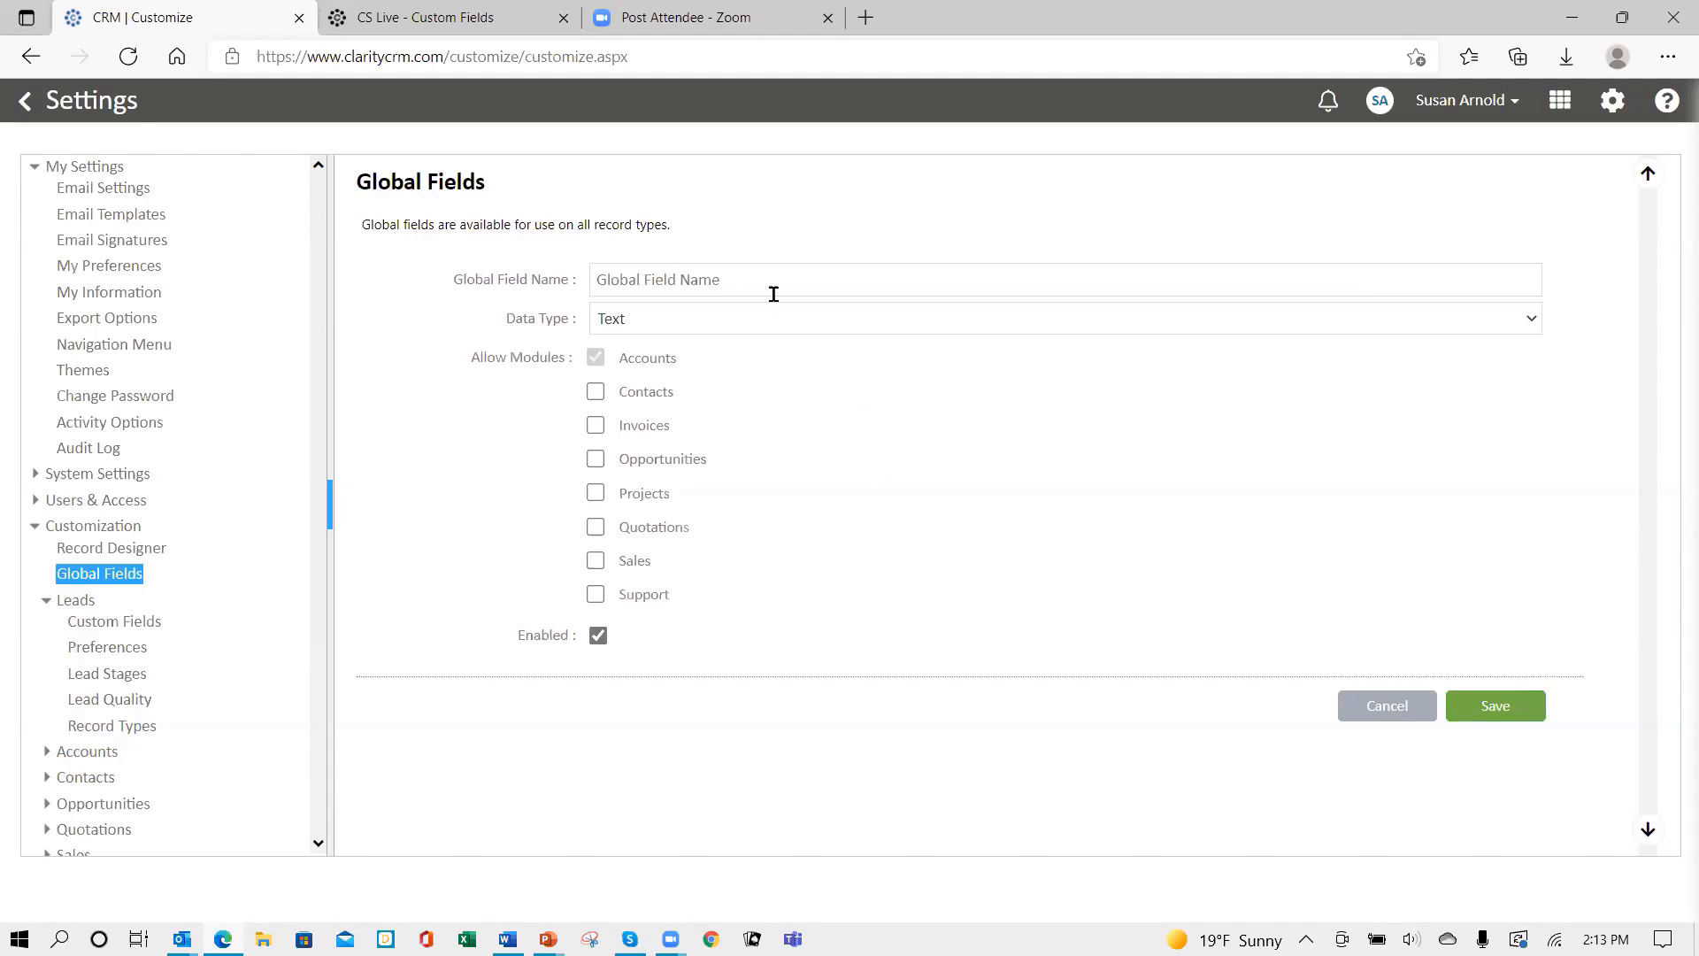
# - Name the new global field 'Account Status' with the DropDown data type
pyautogui.click(735, 280)
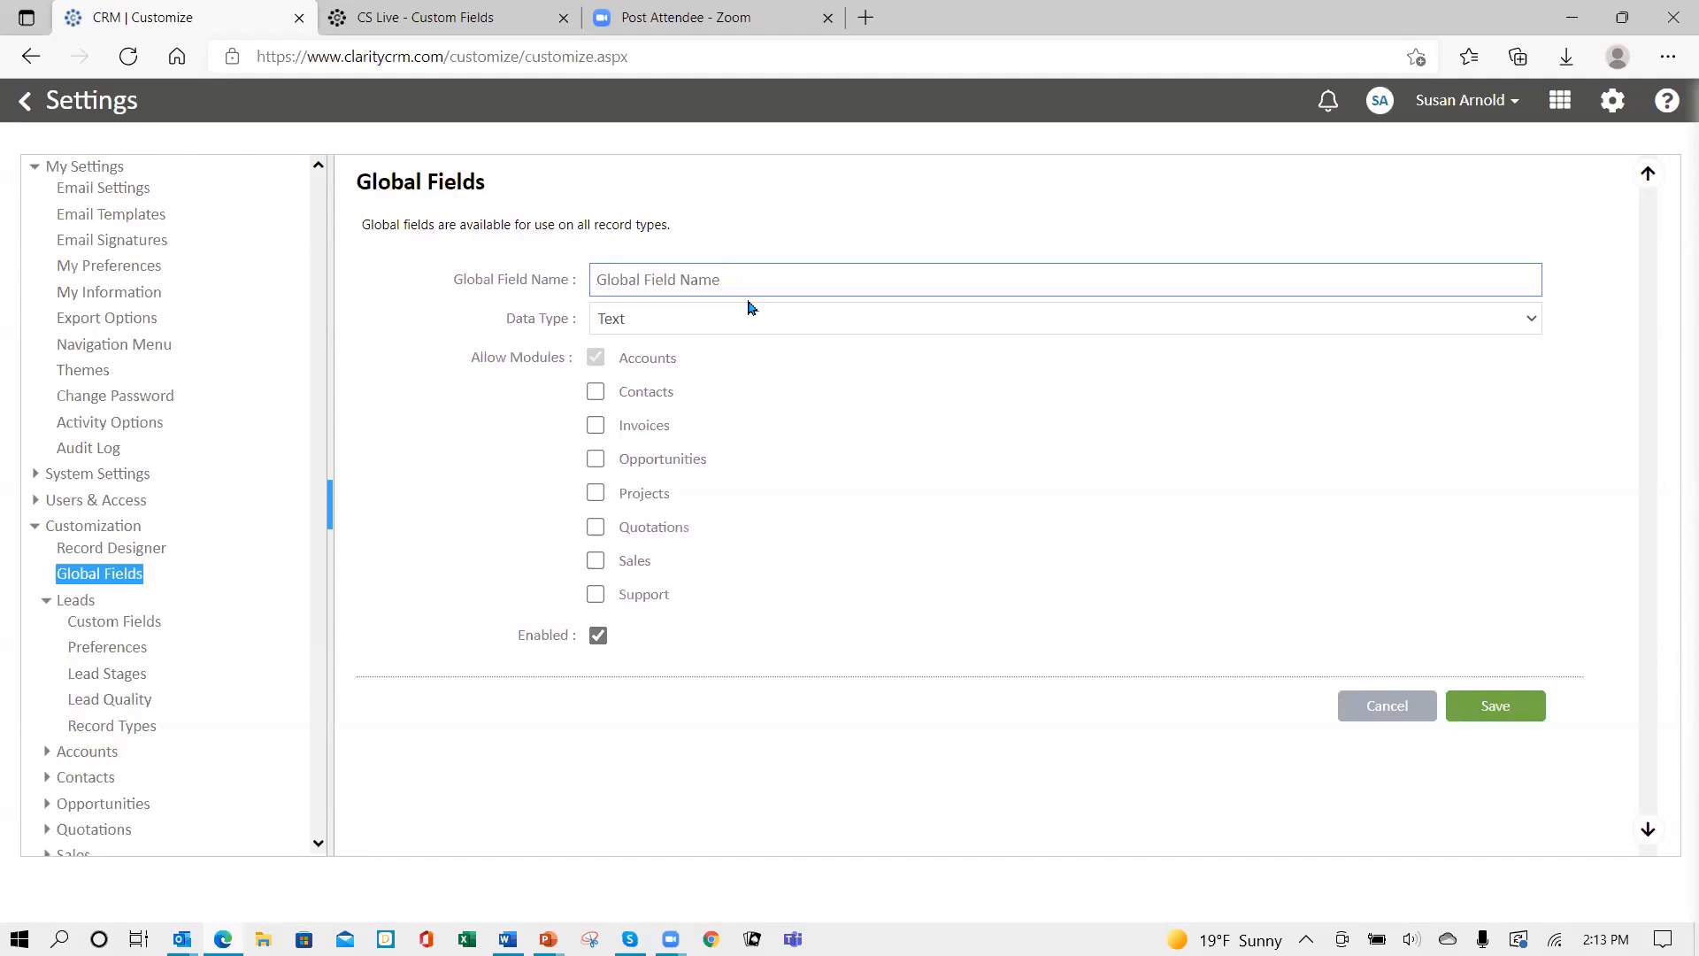
pyautogui.write('Account Status')
pyautogui.click(748, 319)
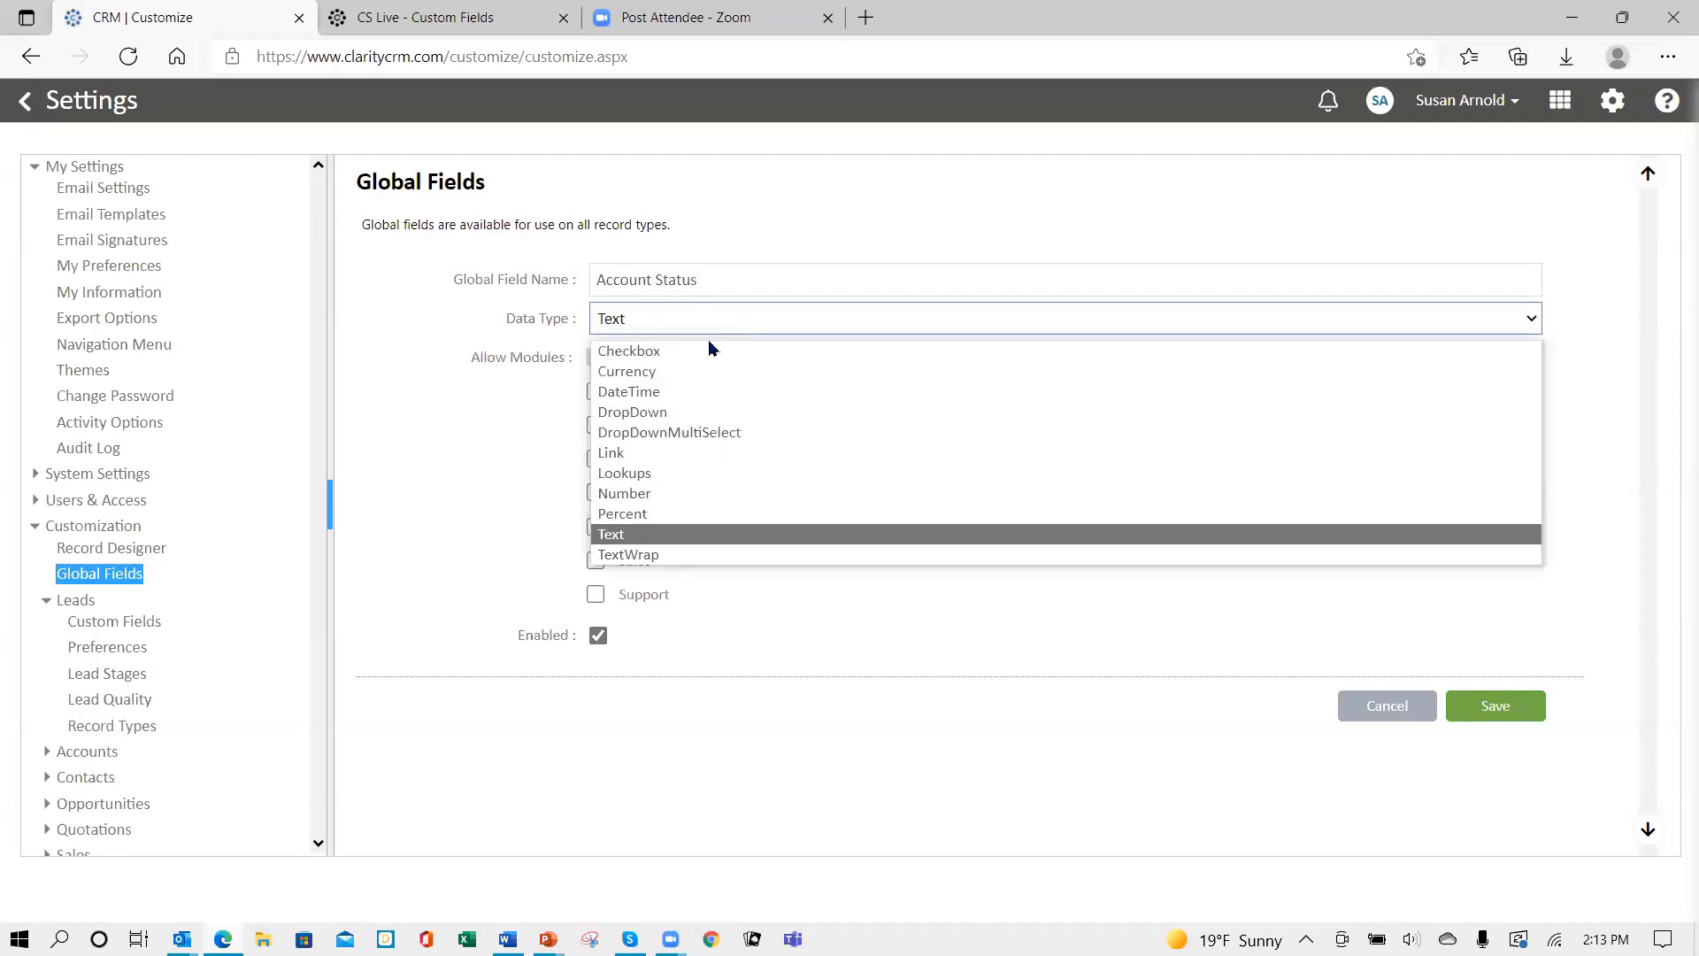
pyautogui.click(643, 413)
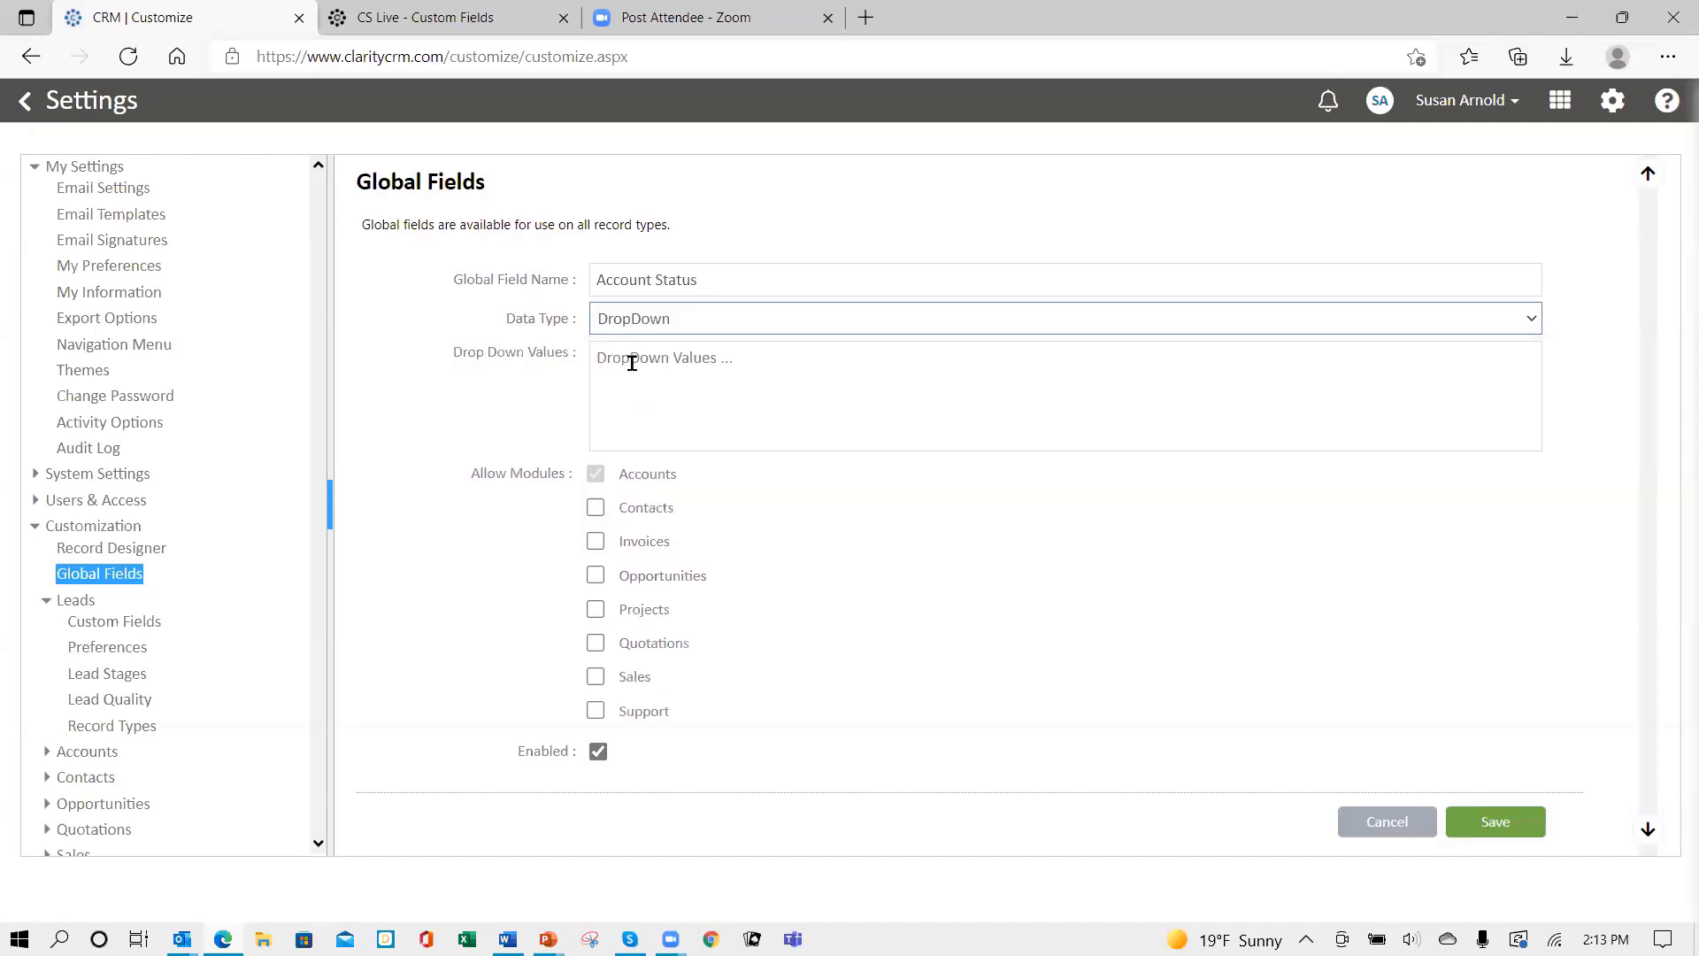
# - Enter Prospect and Customer as the field's drop-down values
pyautogui.click(640, 358)
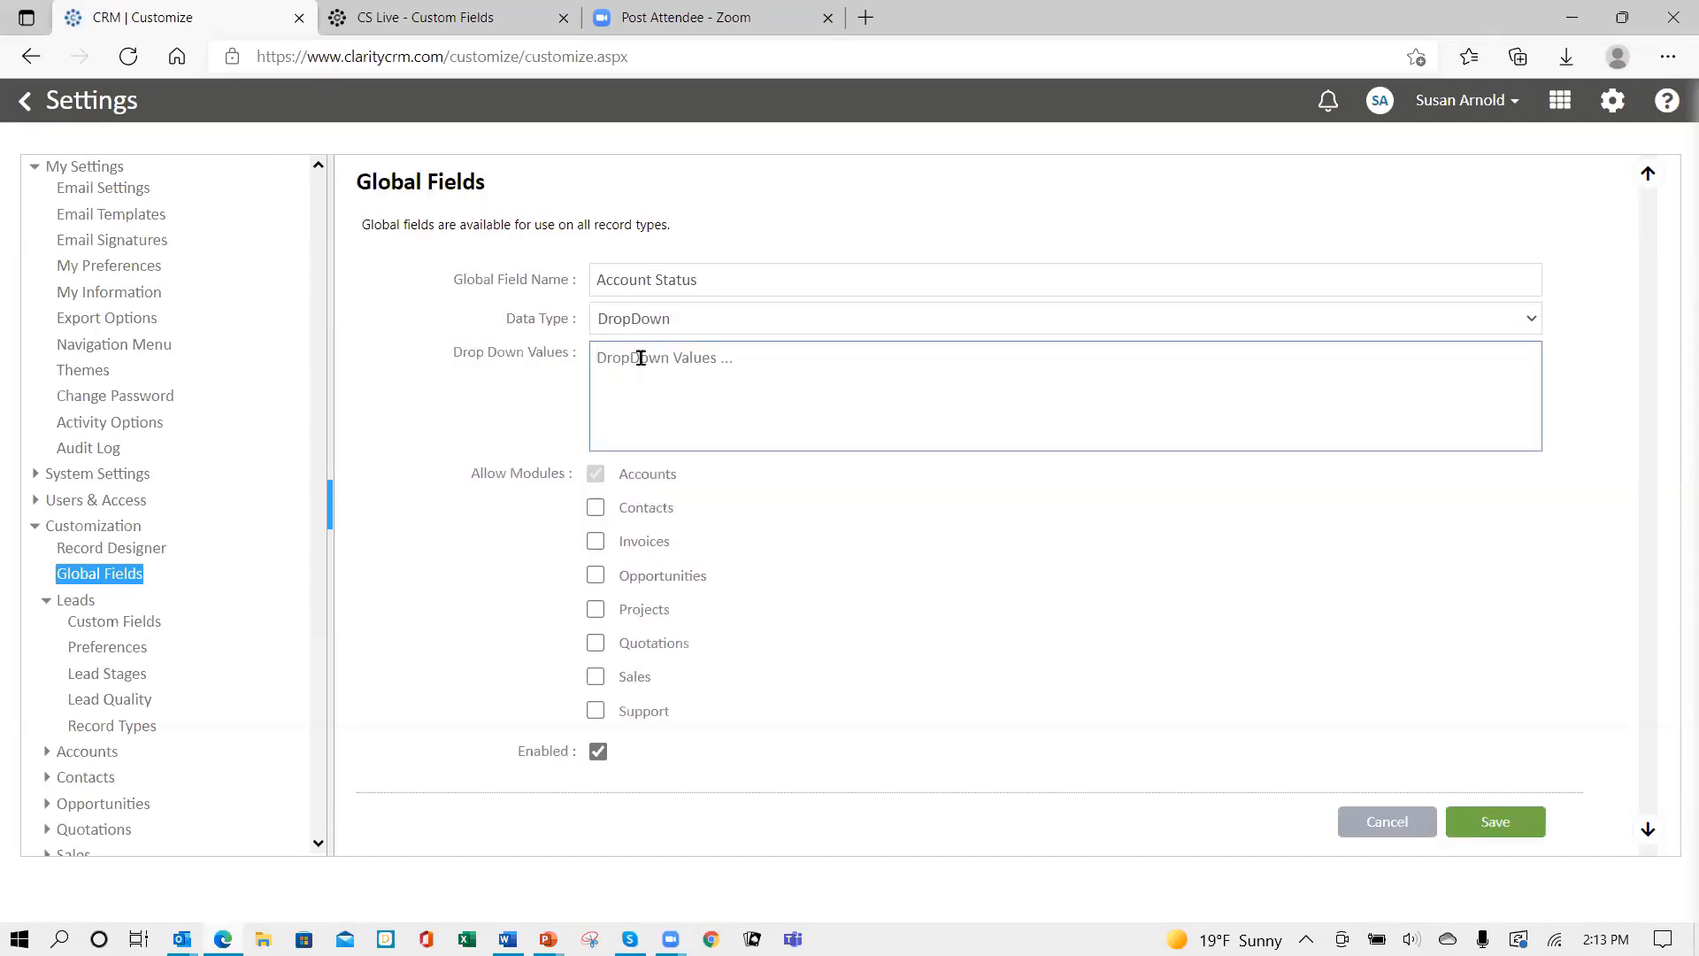
pyautogui.write('pro')
pyautogui.press('BackSpace')
pyautogui.press('BackSpace')
pyautogui.press('BackSpace')
pyautogui.write('Por')
pyautogui.press('BackSpace')
pyautogui.press('BackSpace')
pyautogui.write('rospe')
pyautogui.write('ct ')
pyautogui.write('Customer')
# - Allow Account Status in Contacts, Opportunities, Quotations and Sales, then save the field
pyautogui.click(596, 509)
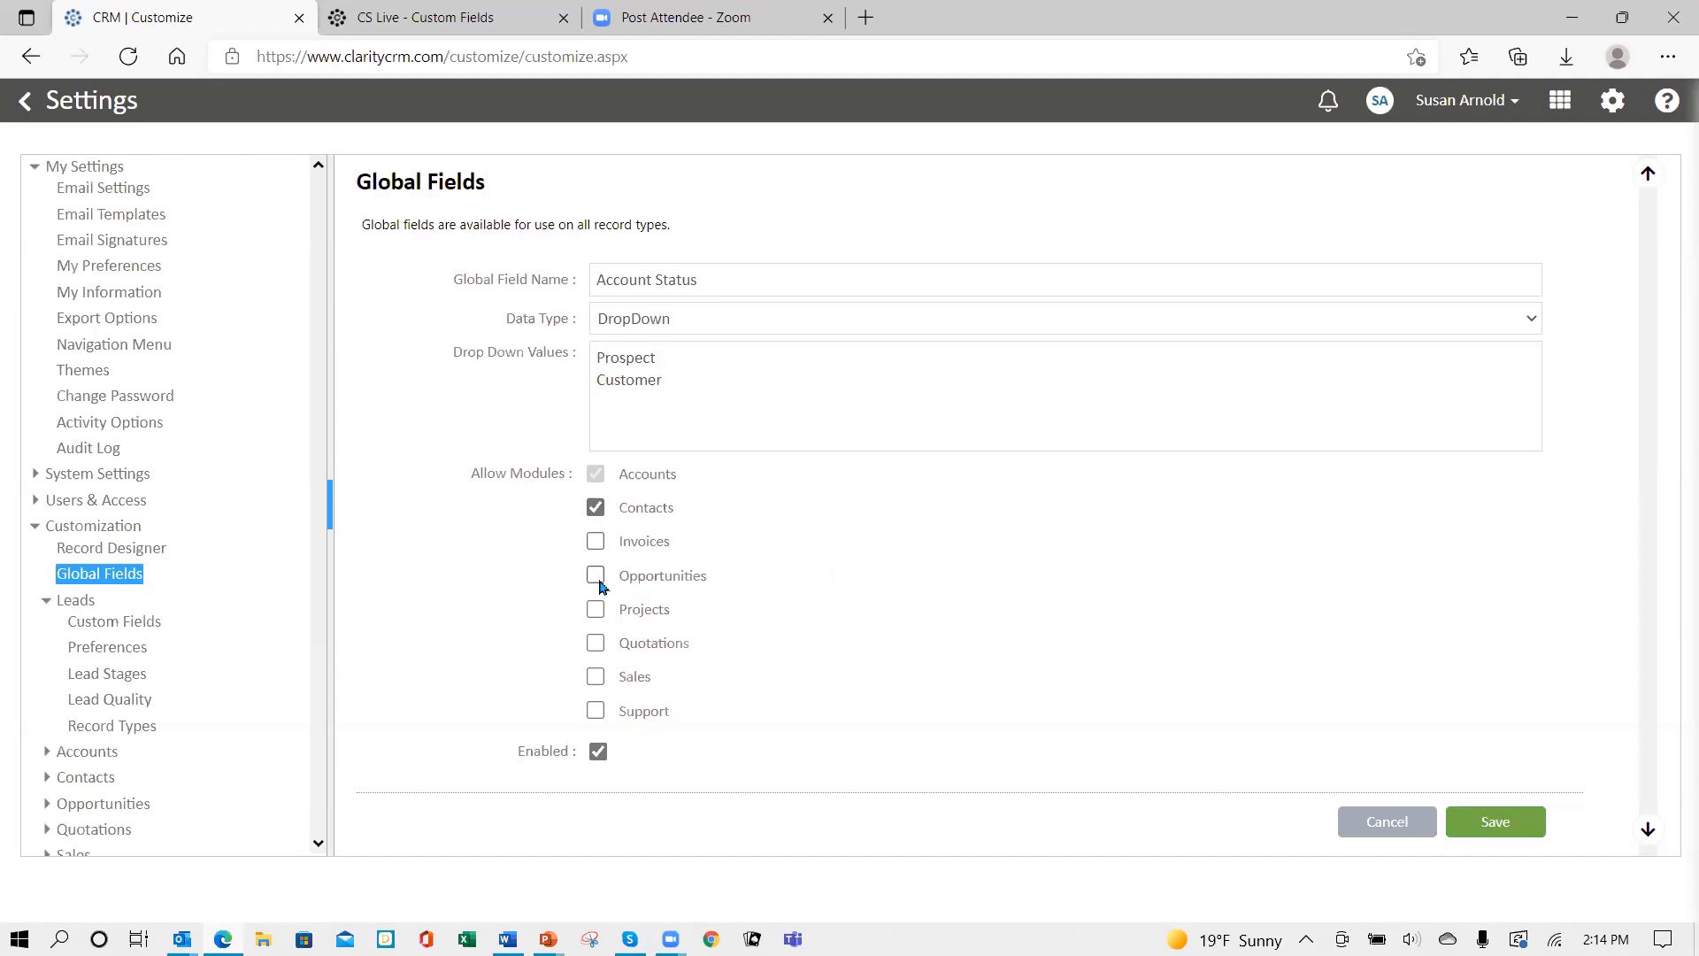
pyautogui.click(598, 581)
pyautogui.click(596, 644)
pyautogui.click(596, 678)
pyautogui.click(1501, 829)
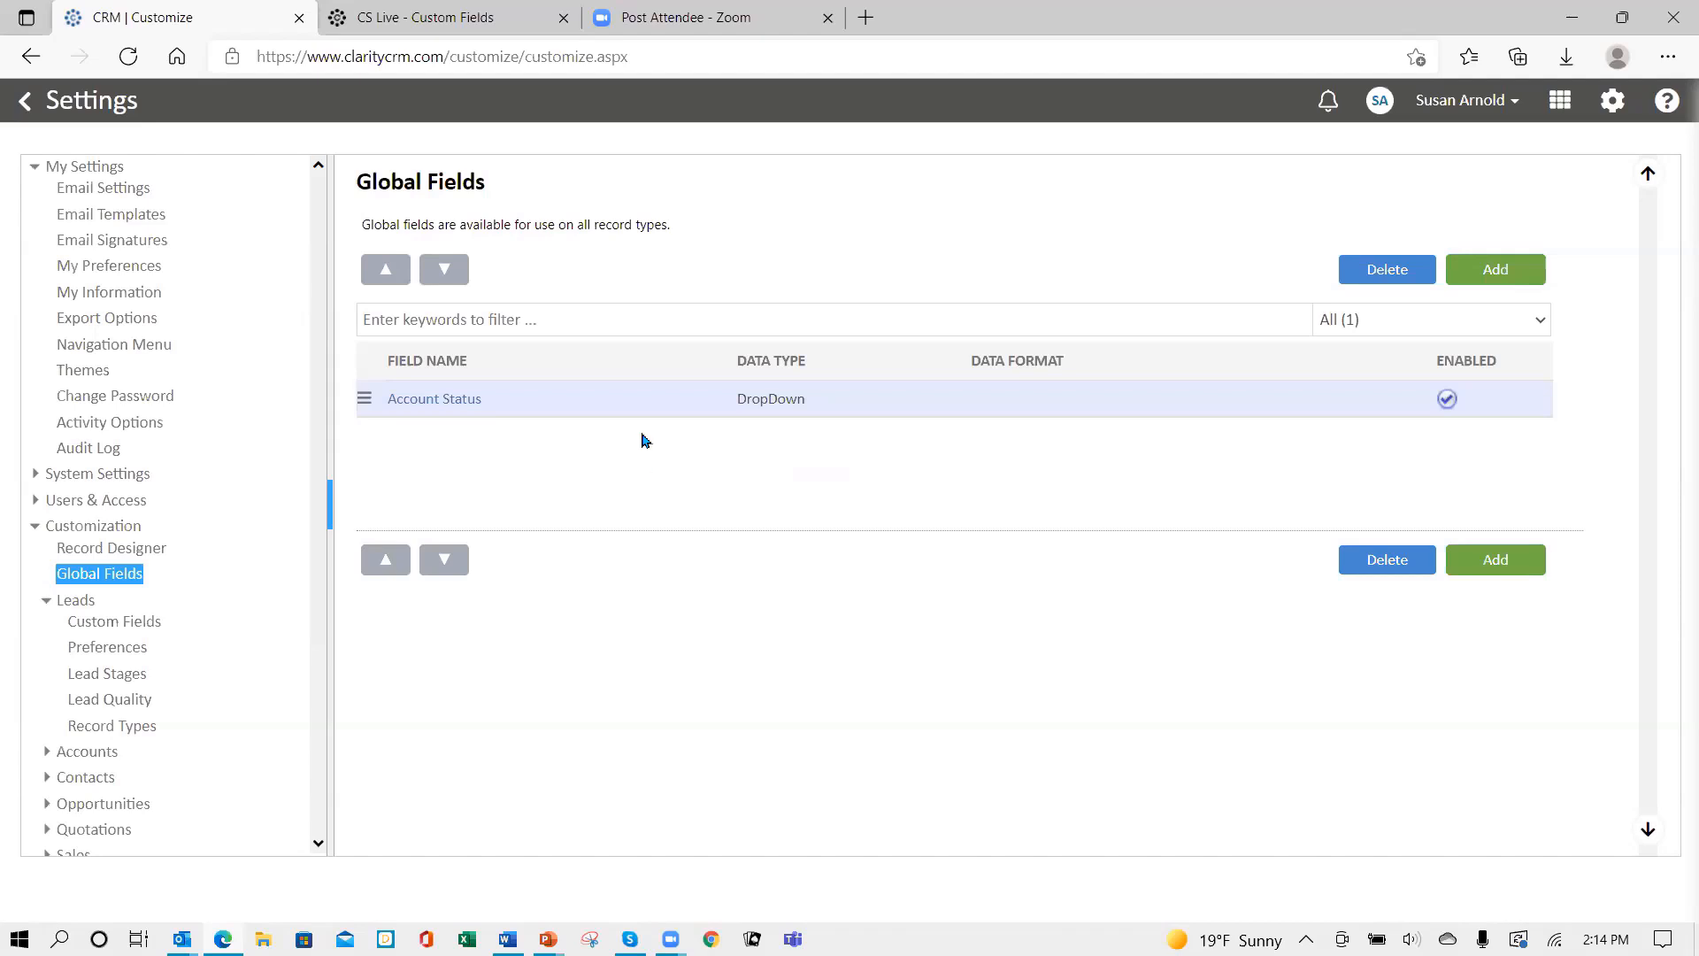
# - Place Account Status under Site in the Account Record primary column and save the layout
pyautogui.click(106, 553)
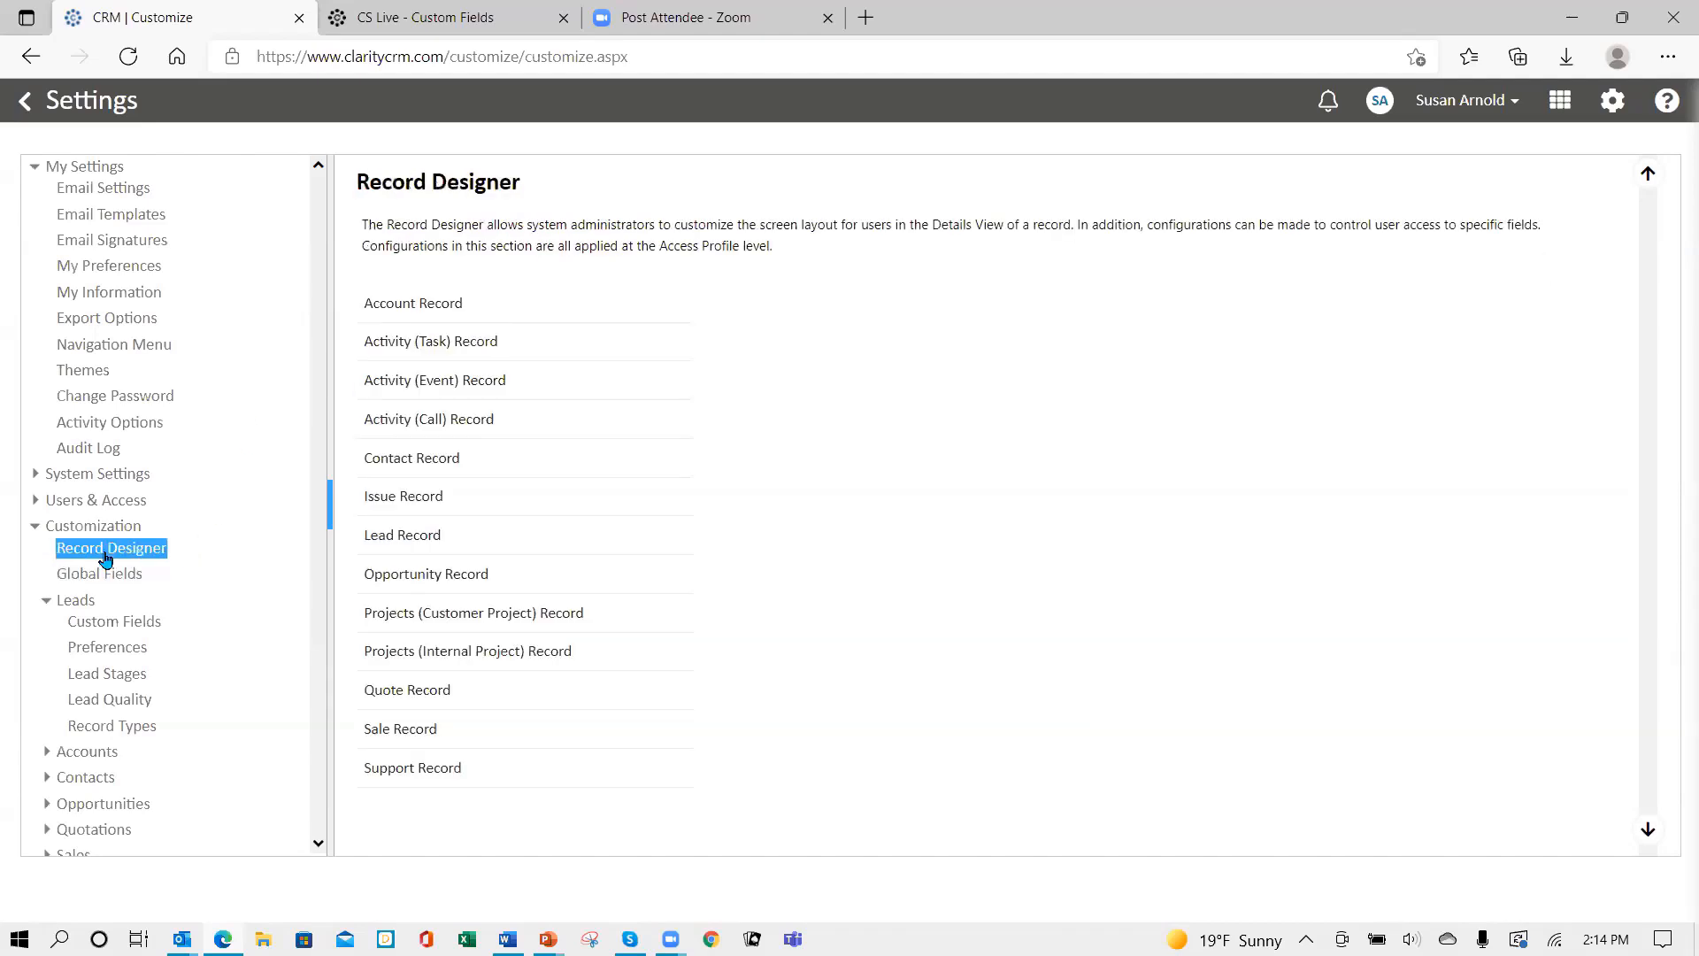
pyautogui.click(420, 309)
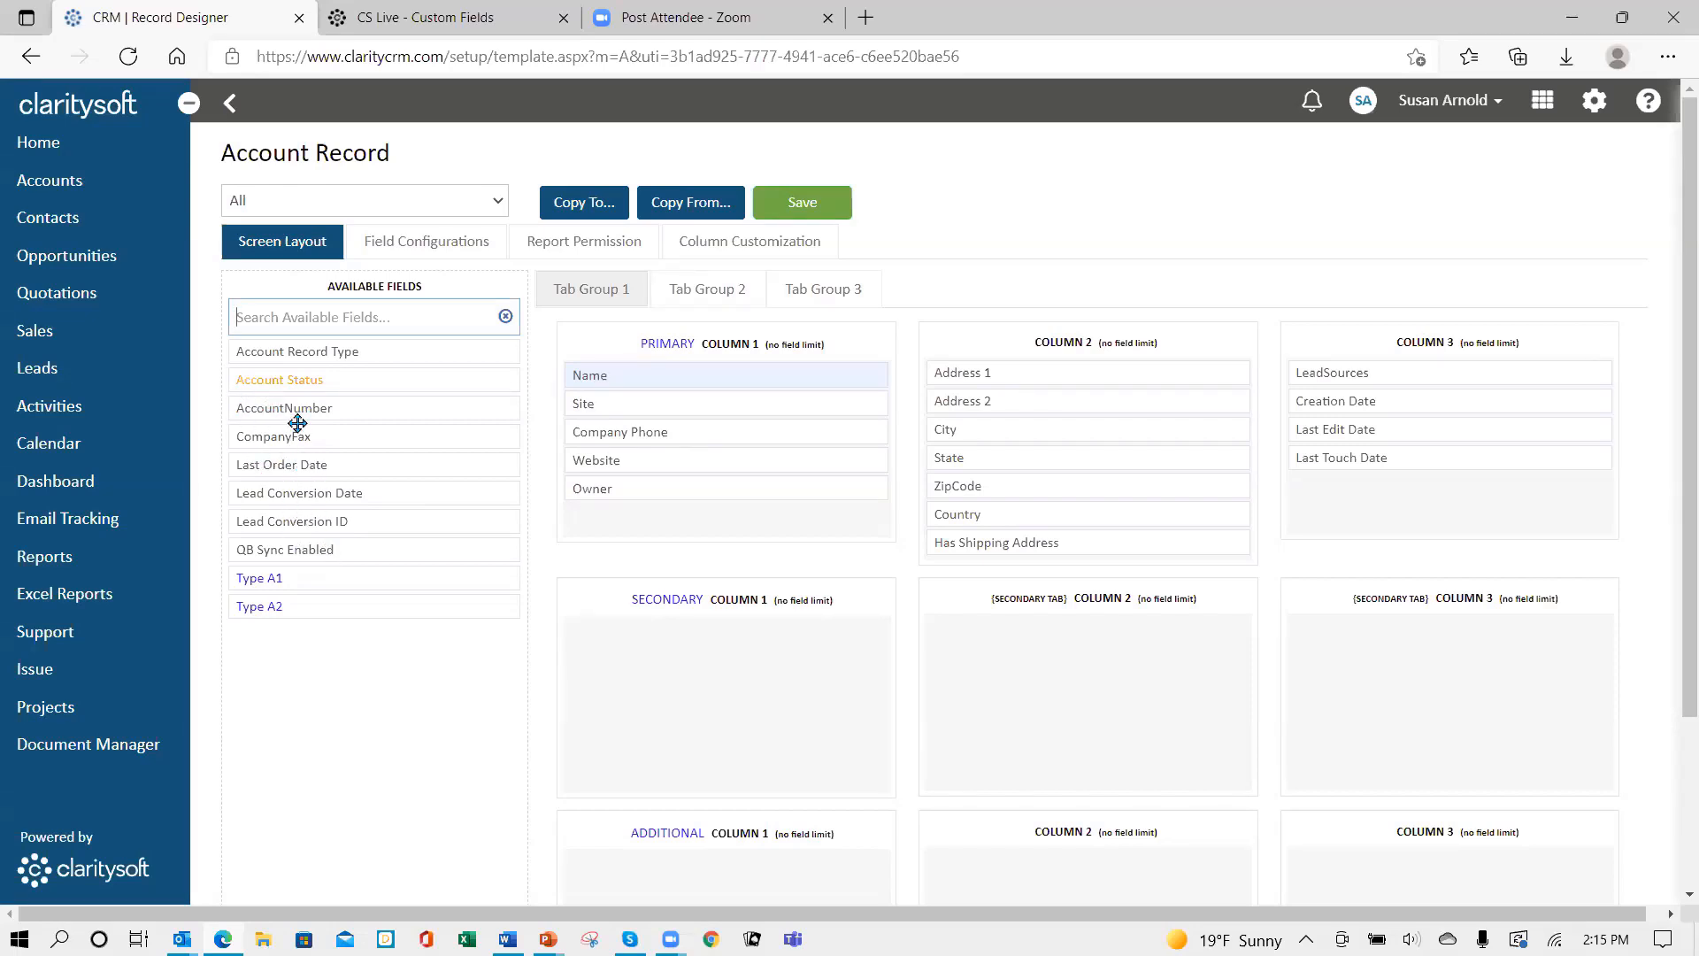
pyautogui.moveTo(284, 377); pyautogui.dragTo(625, 429)
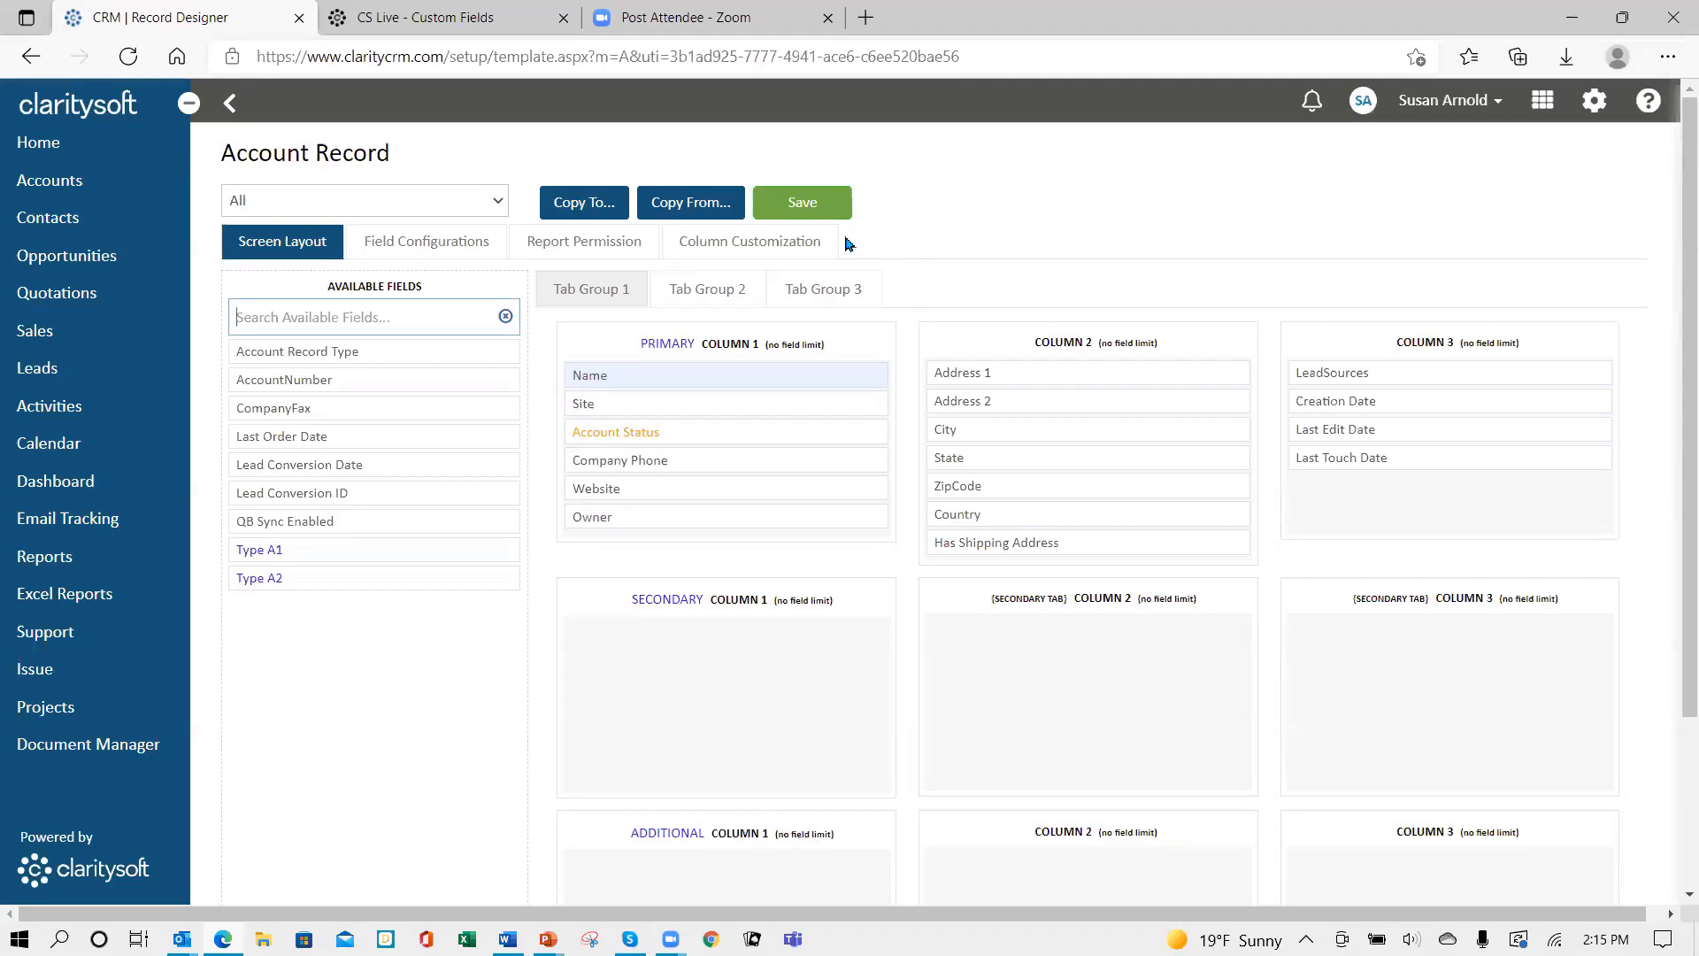
pyautogui.click(813, 206)
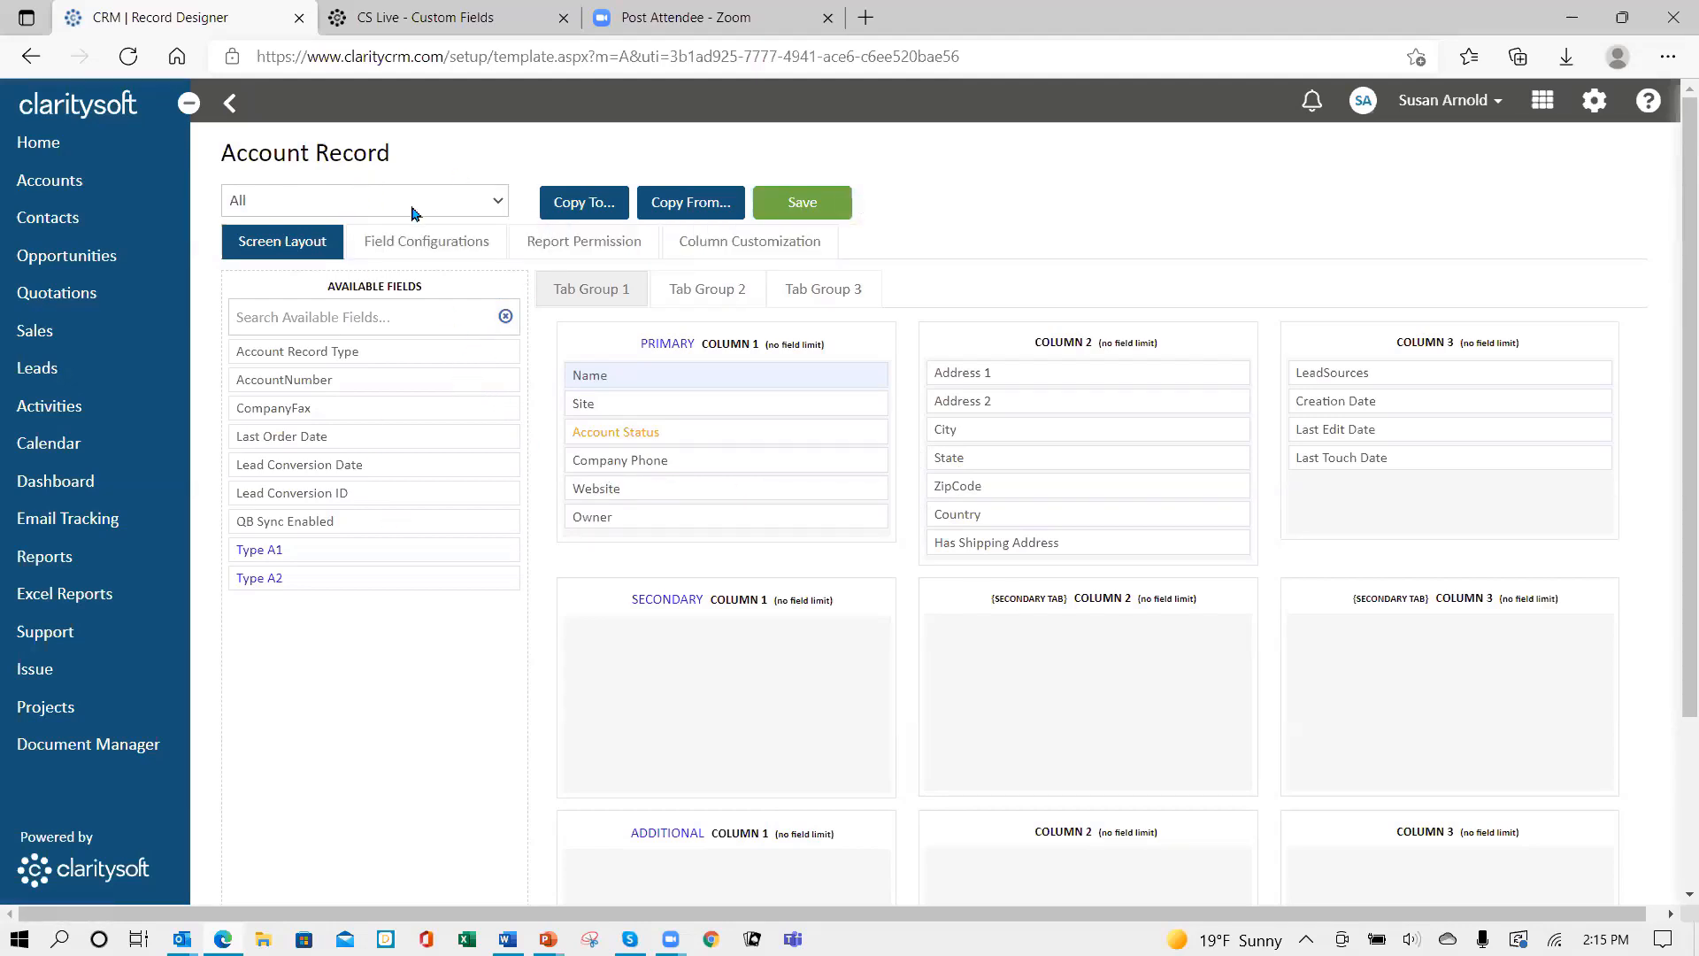
# - Copy the All-profile layout to Individual and Base Template, save again, and return to the layout list
pyautogui.click(469, 215)
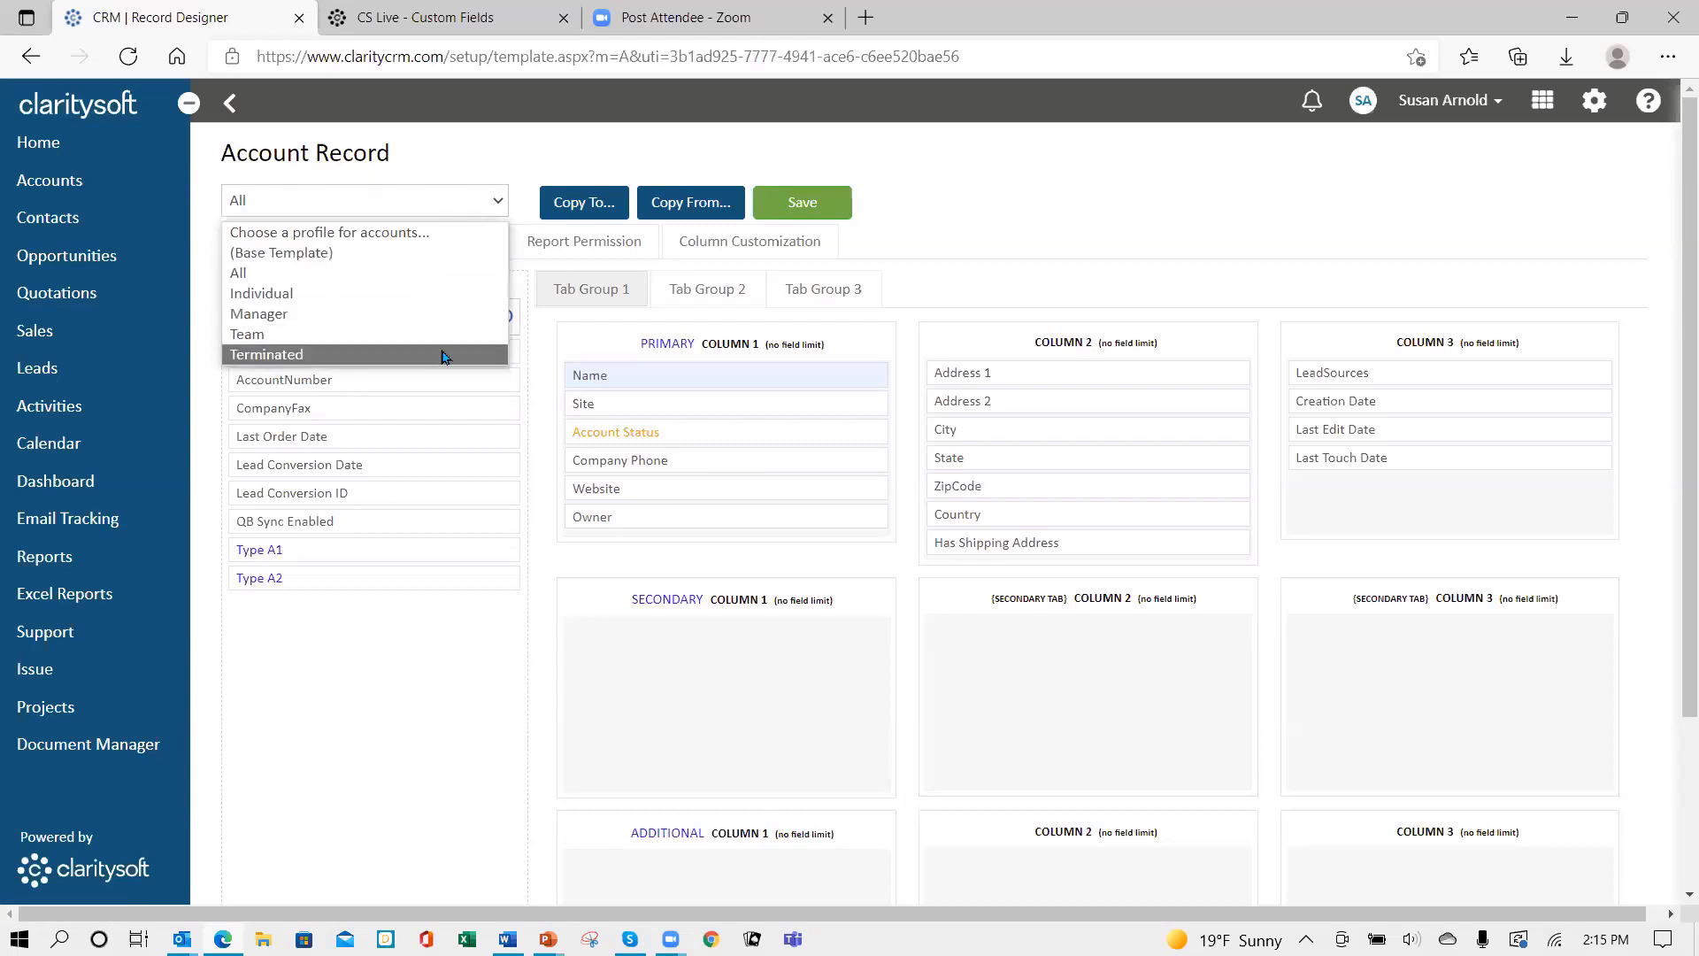
pyautogui.click(407, 190)
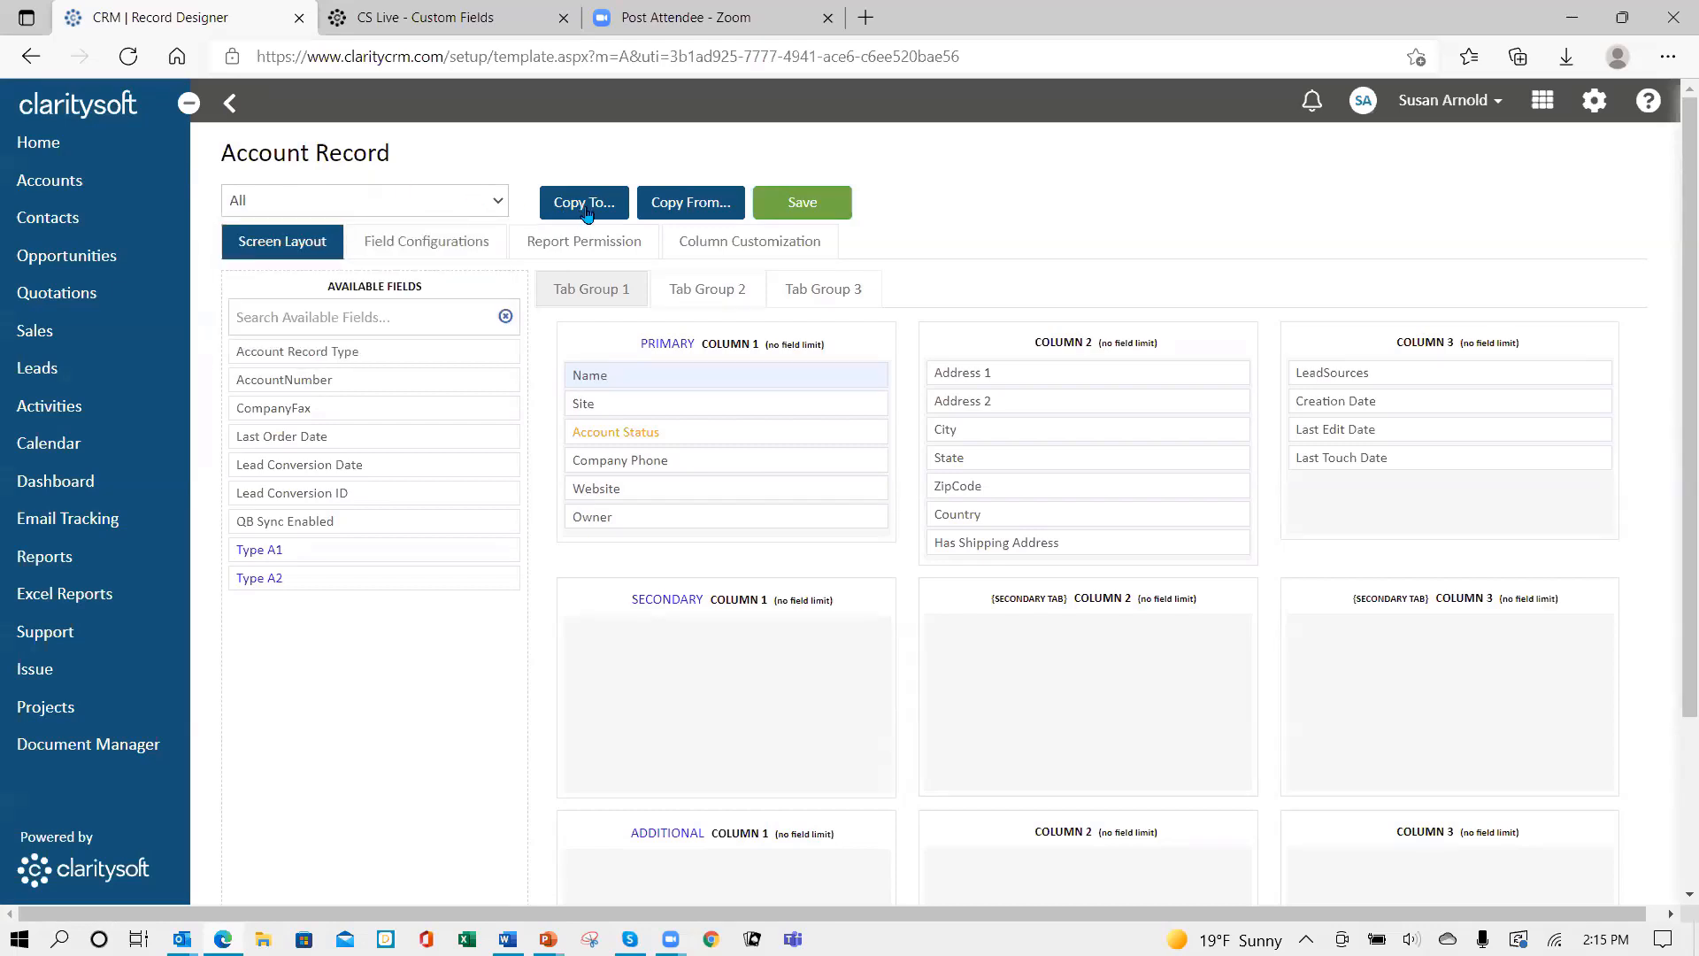
pyautogui.click(588, 208)
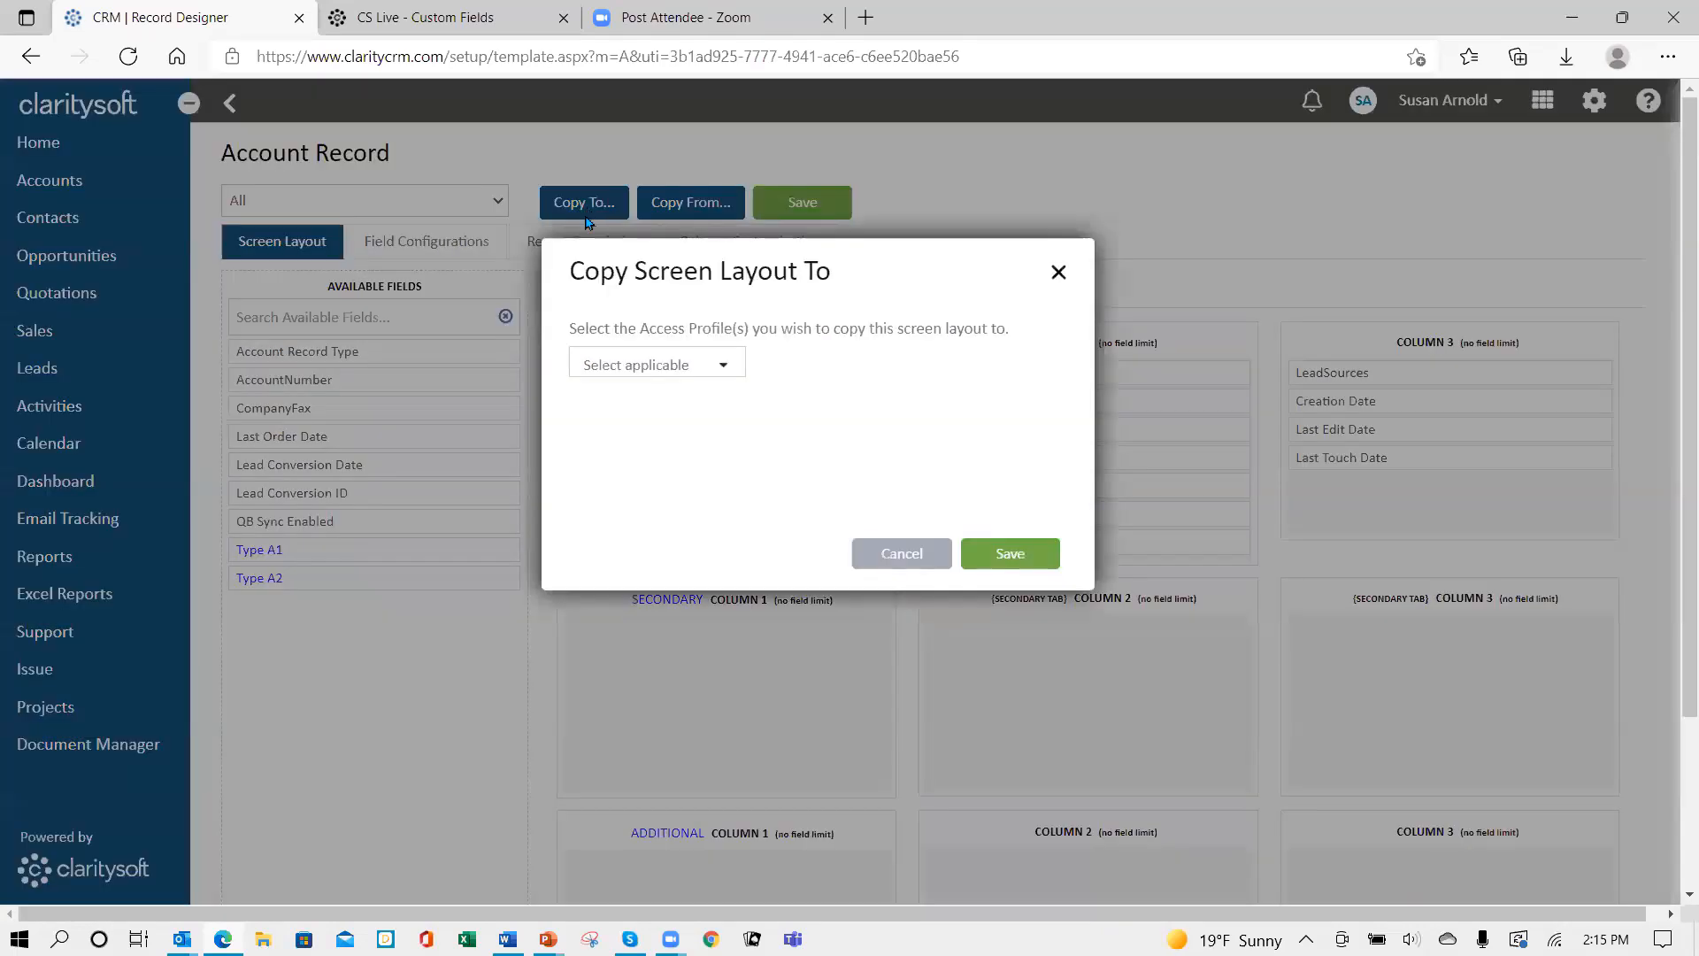
pyautogui.click(724, 367)
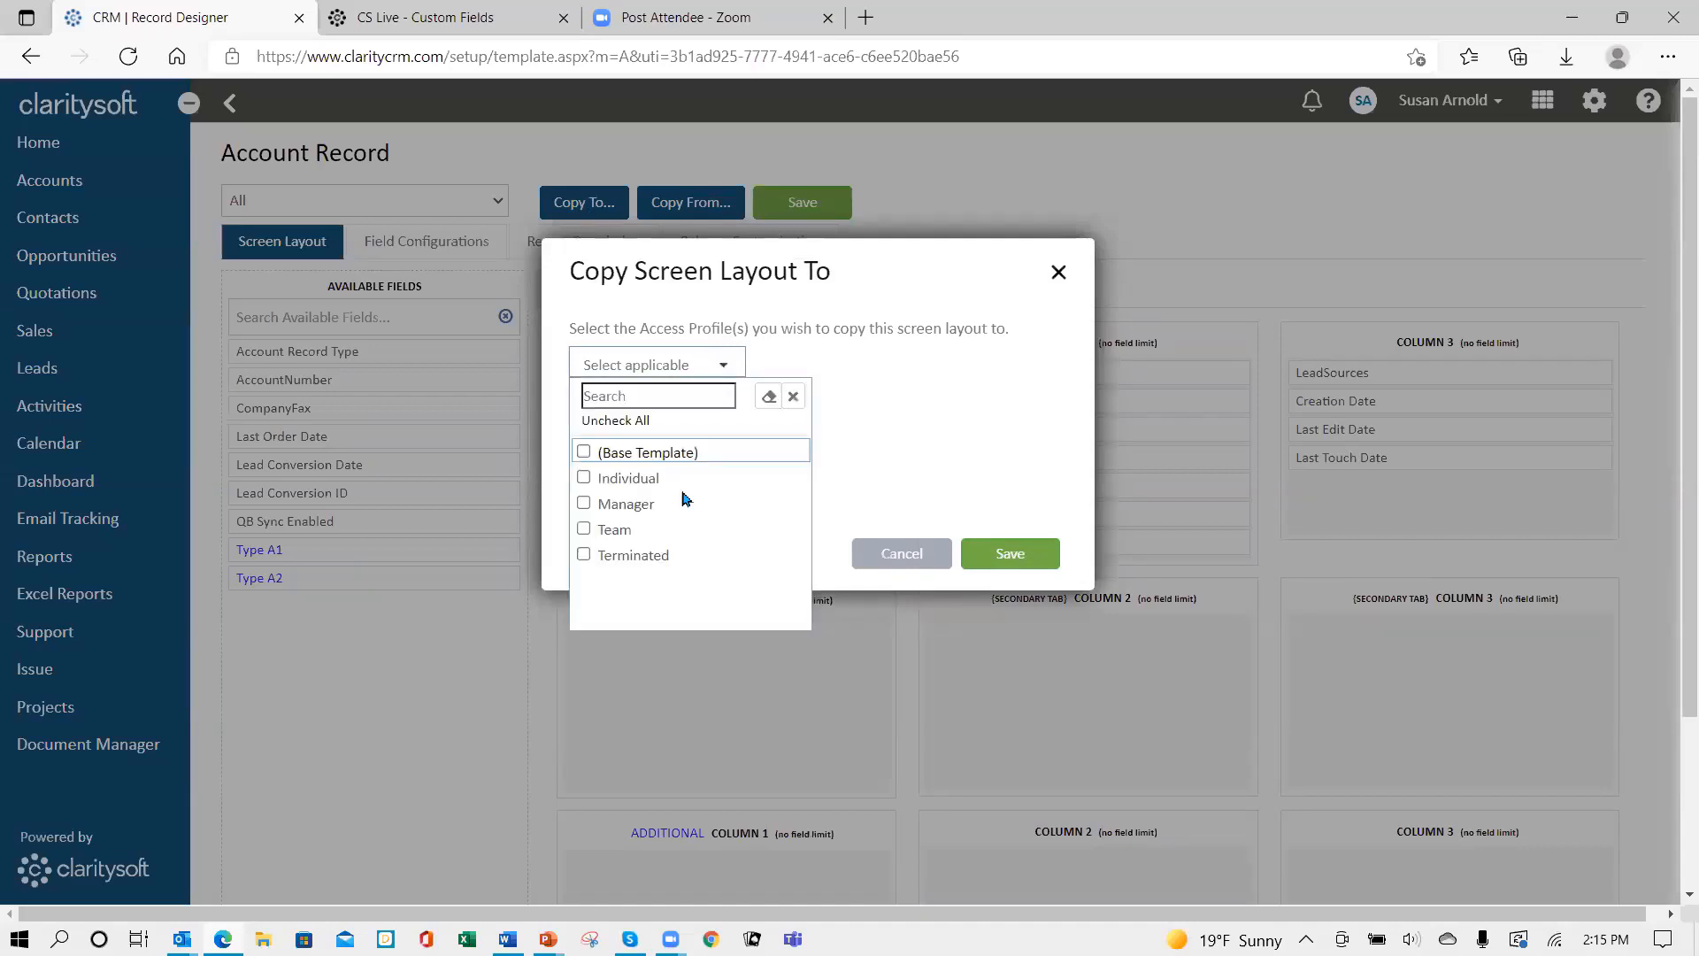
pyautogui.click(587, 480)
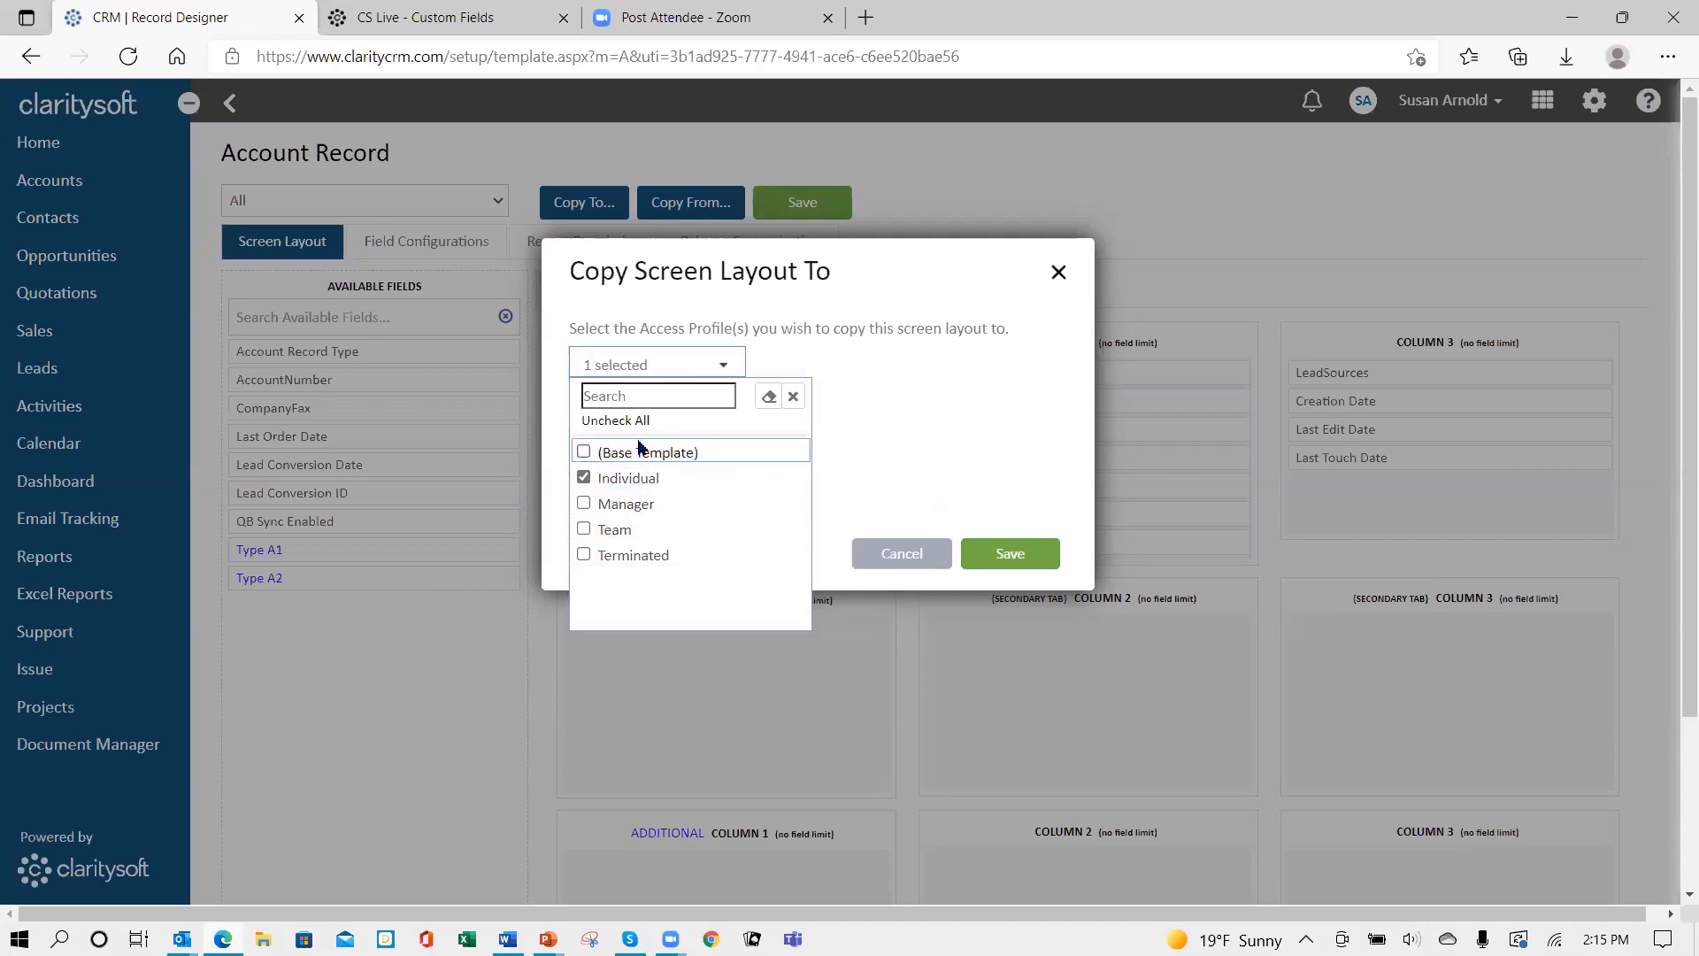
pyautogui.click(585, 454)
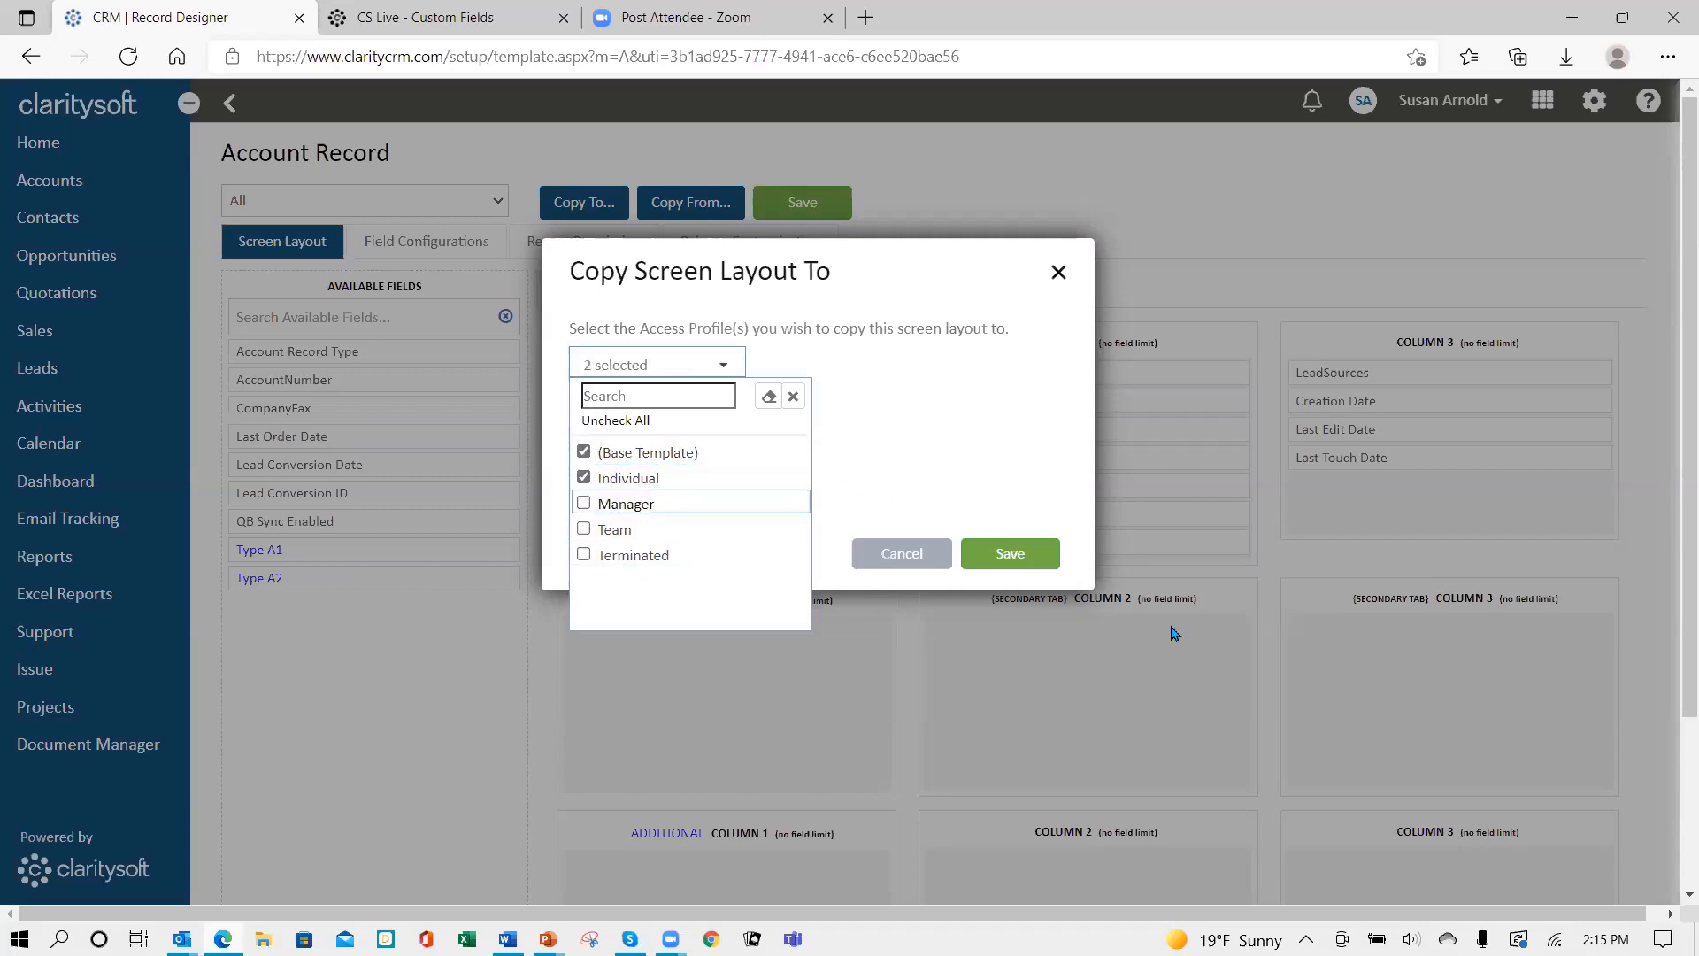
pyautogui.click(1009, 555)
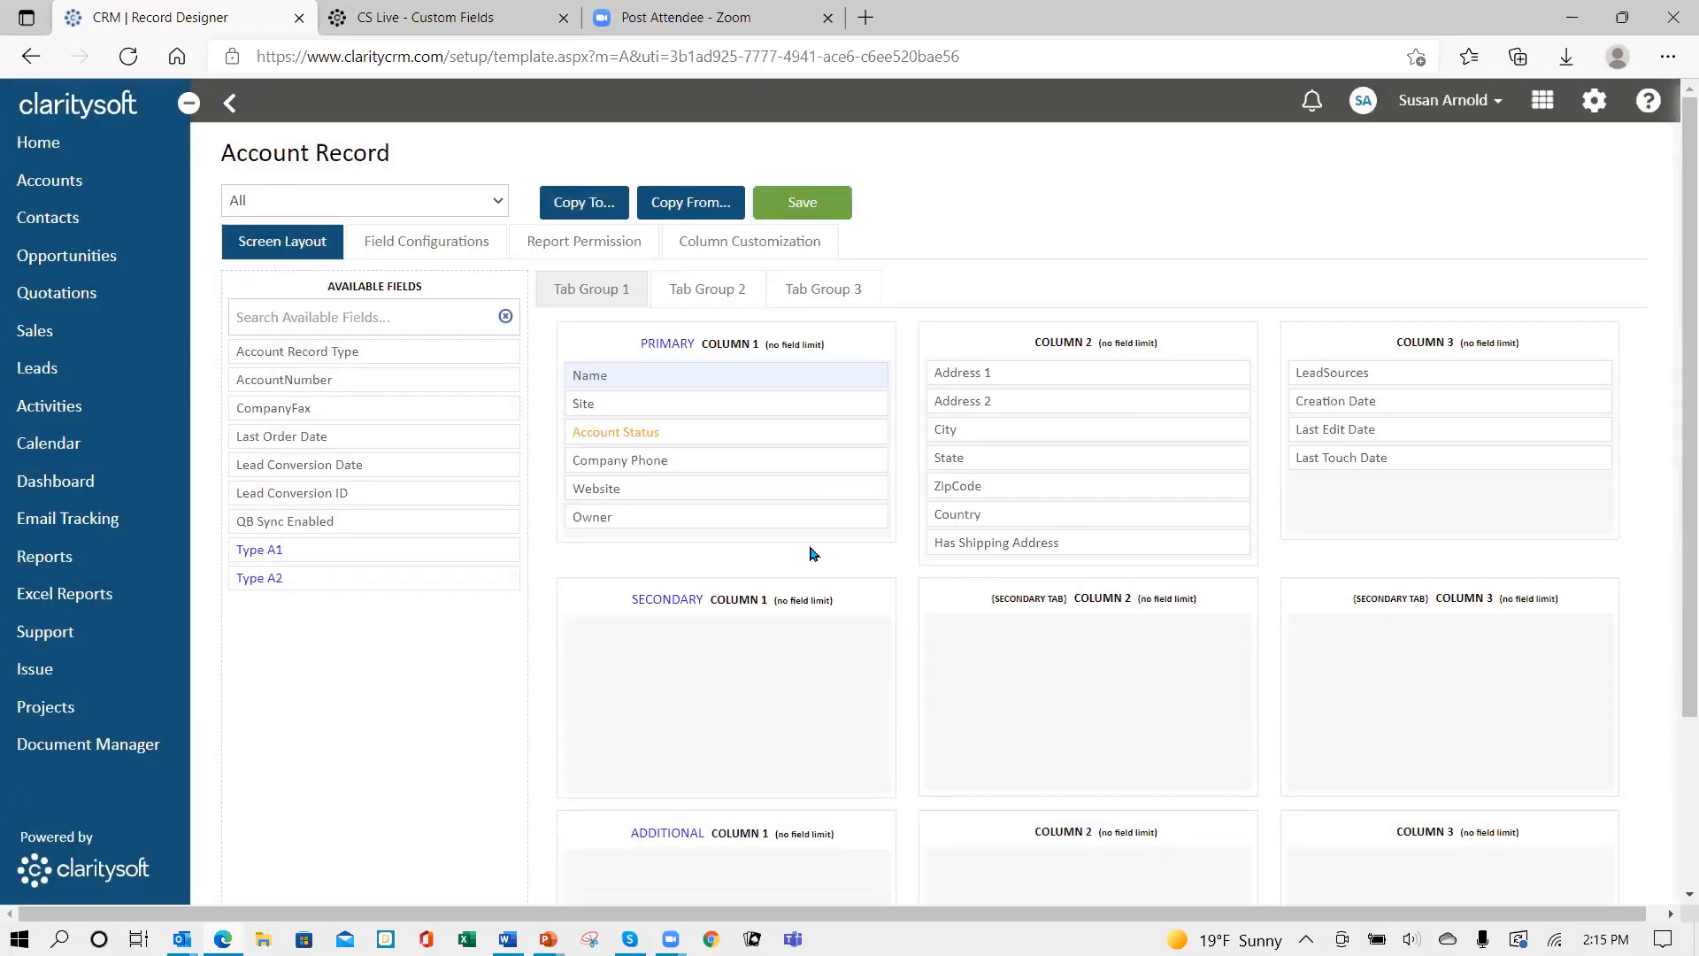
pyautogui.click(808, 207)
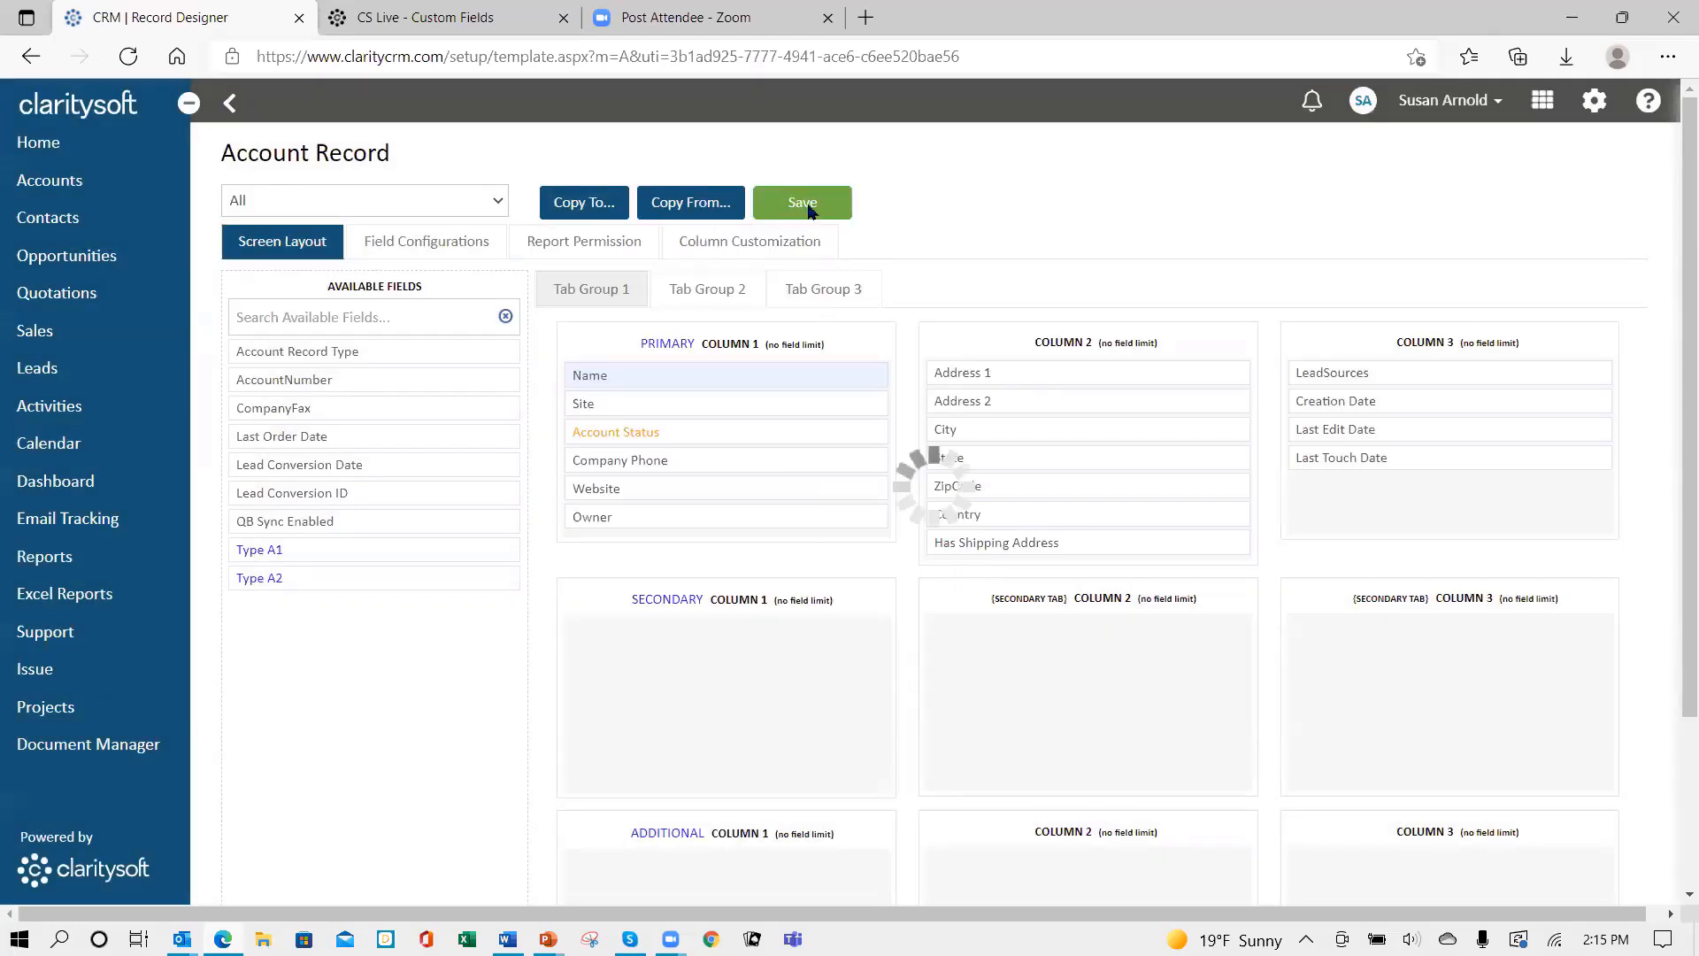
pyautogui.click(228, 105)
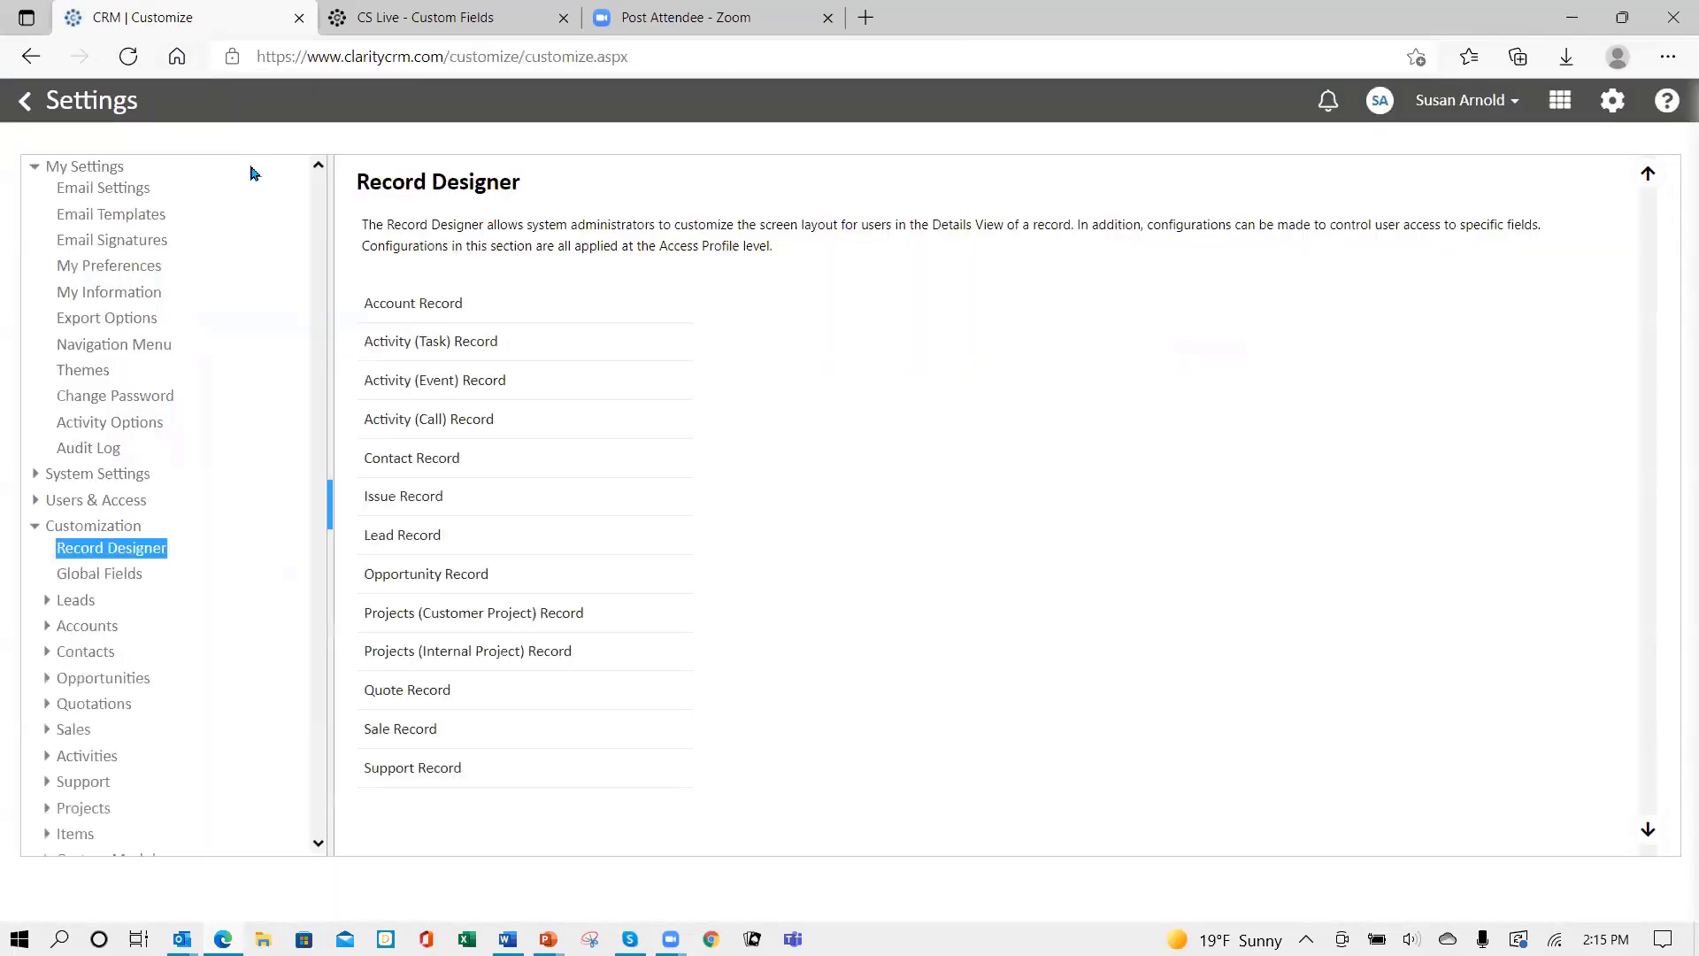
# - Place Account Status under Contact in the Contact Record layout's primary column and save it
pyautogui.click(417, 466)
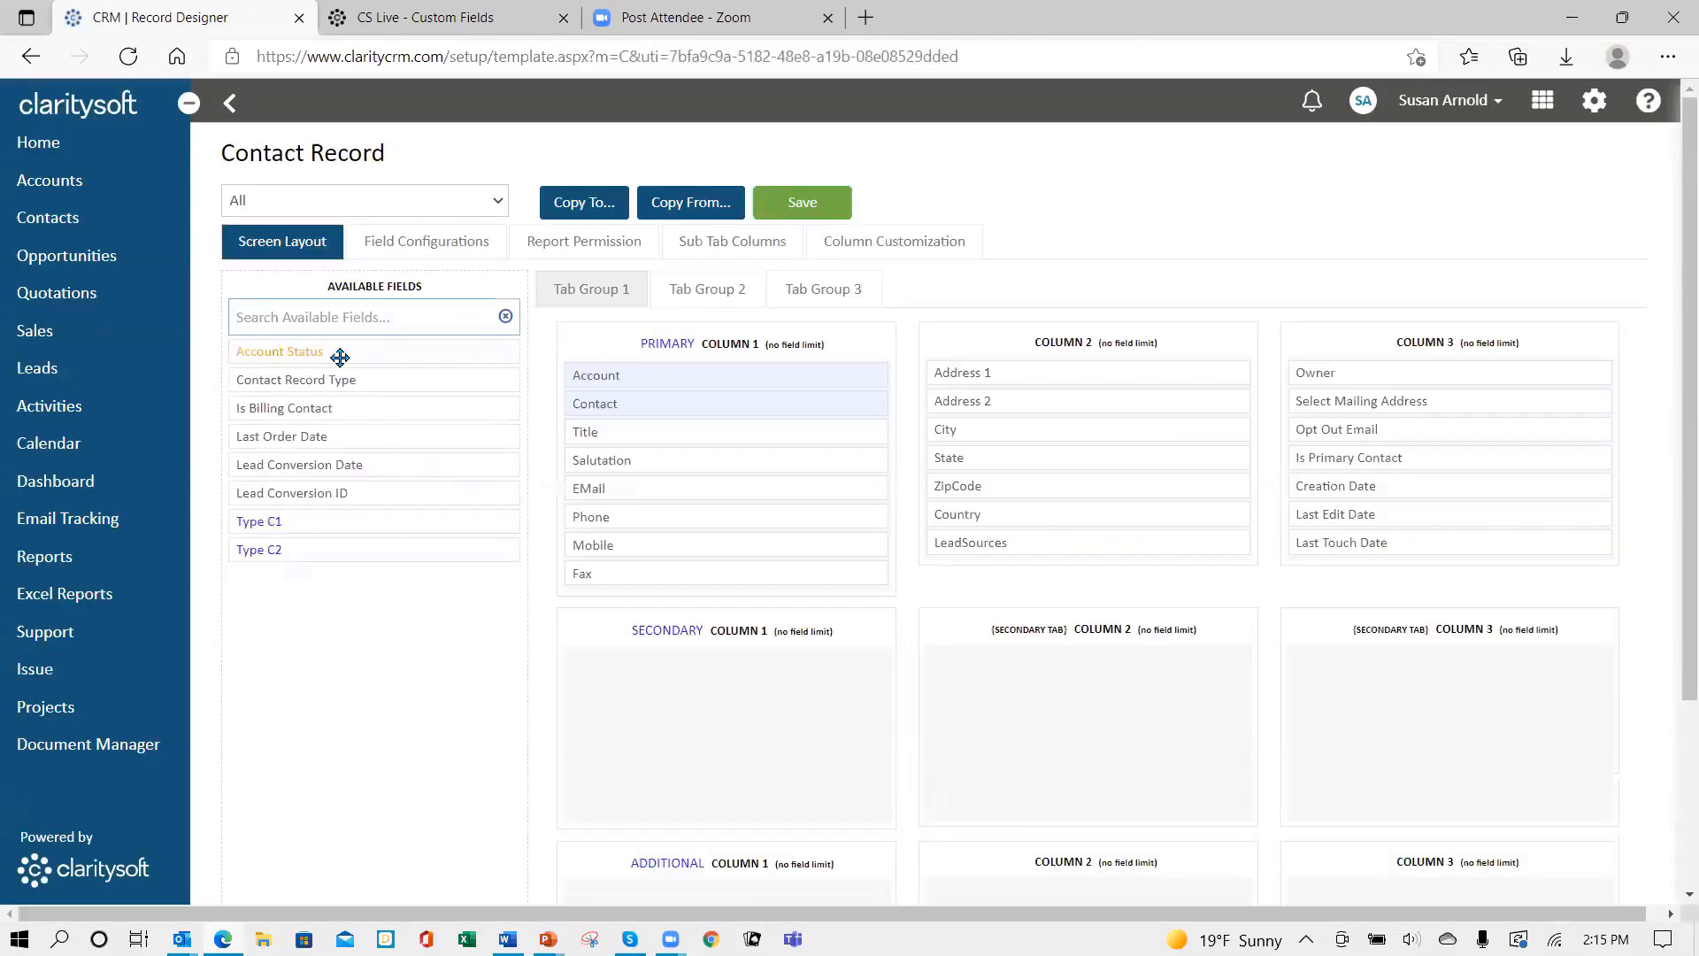
pyautogui.moveTo(327, 350); pyautogui.dragTo(669, 429)
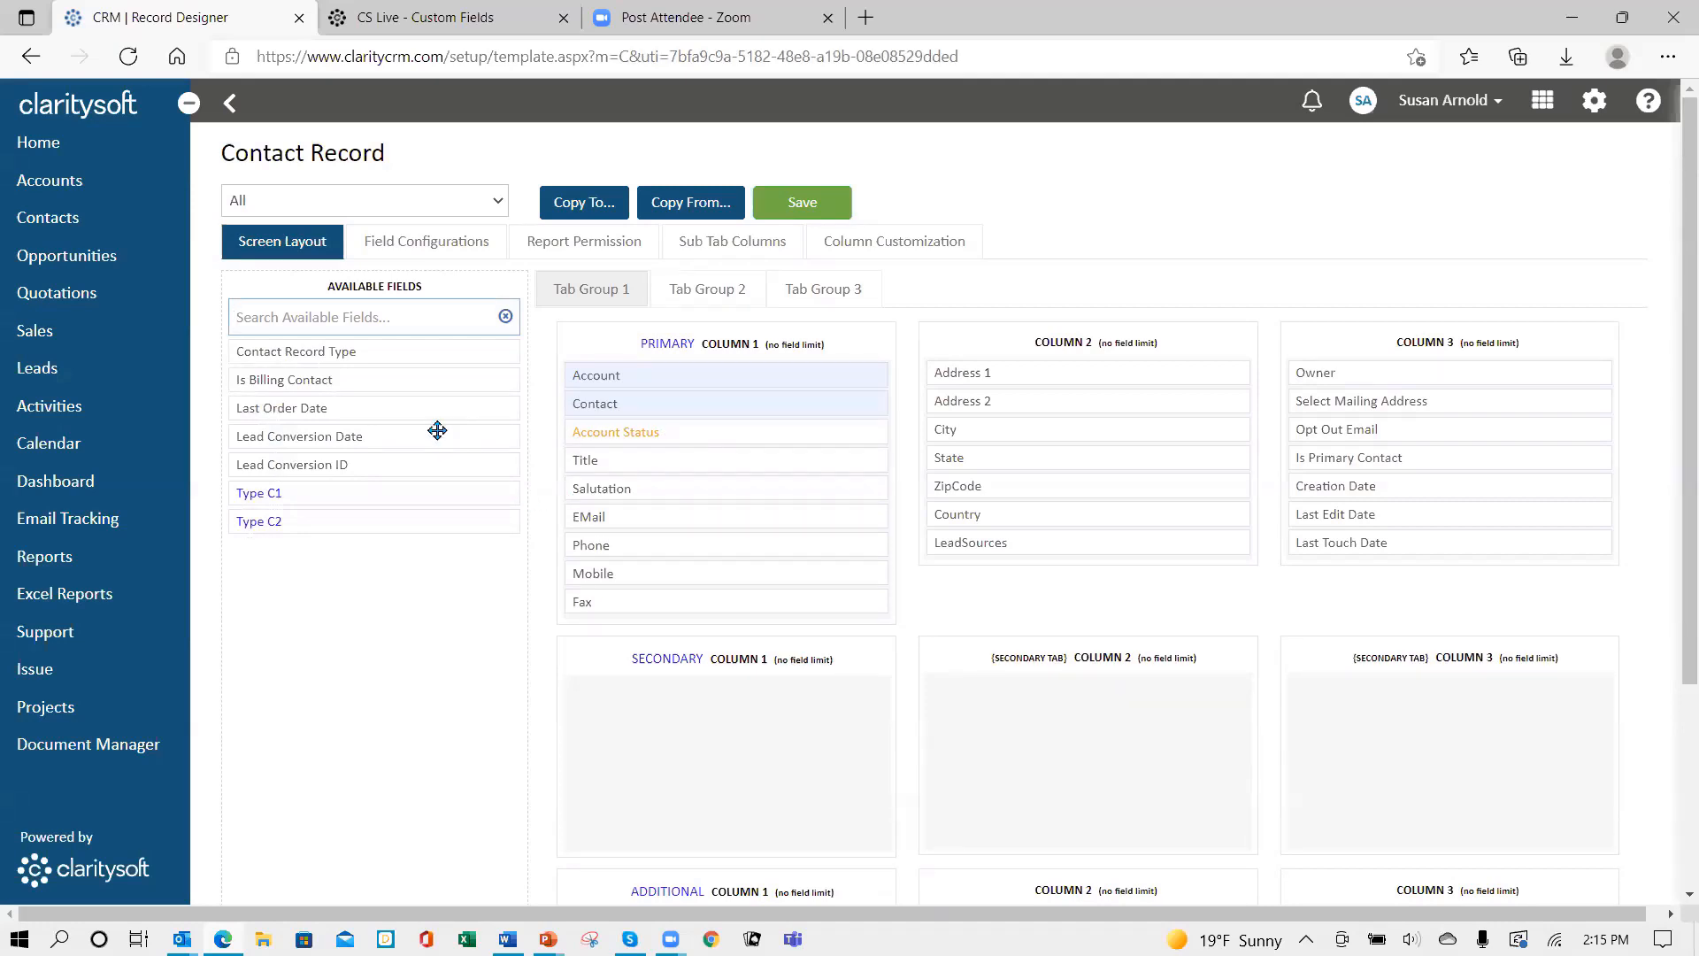
pyautogui.click(788, 205)
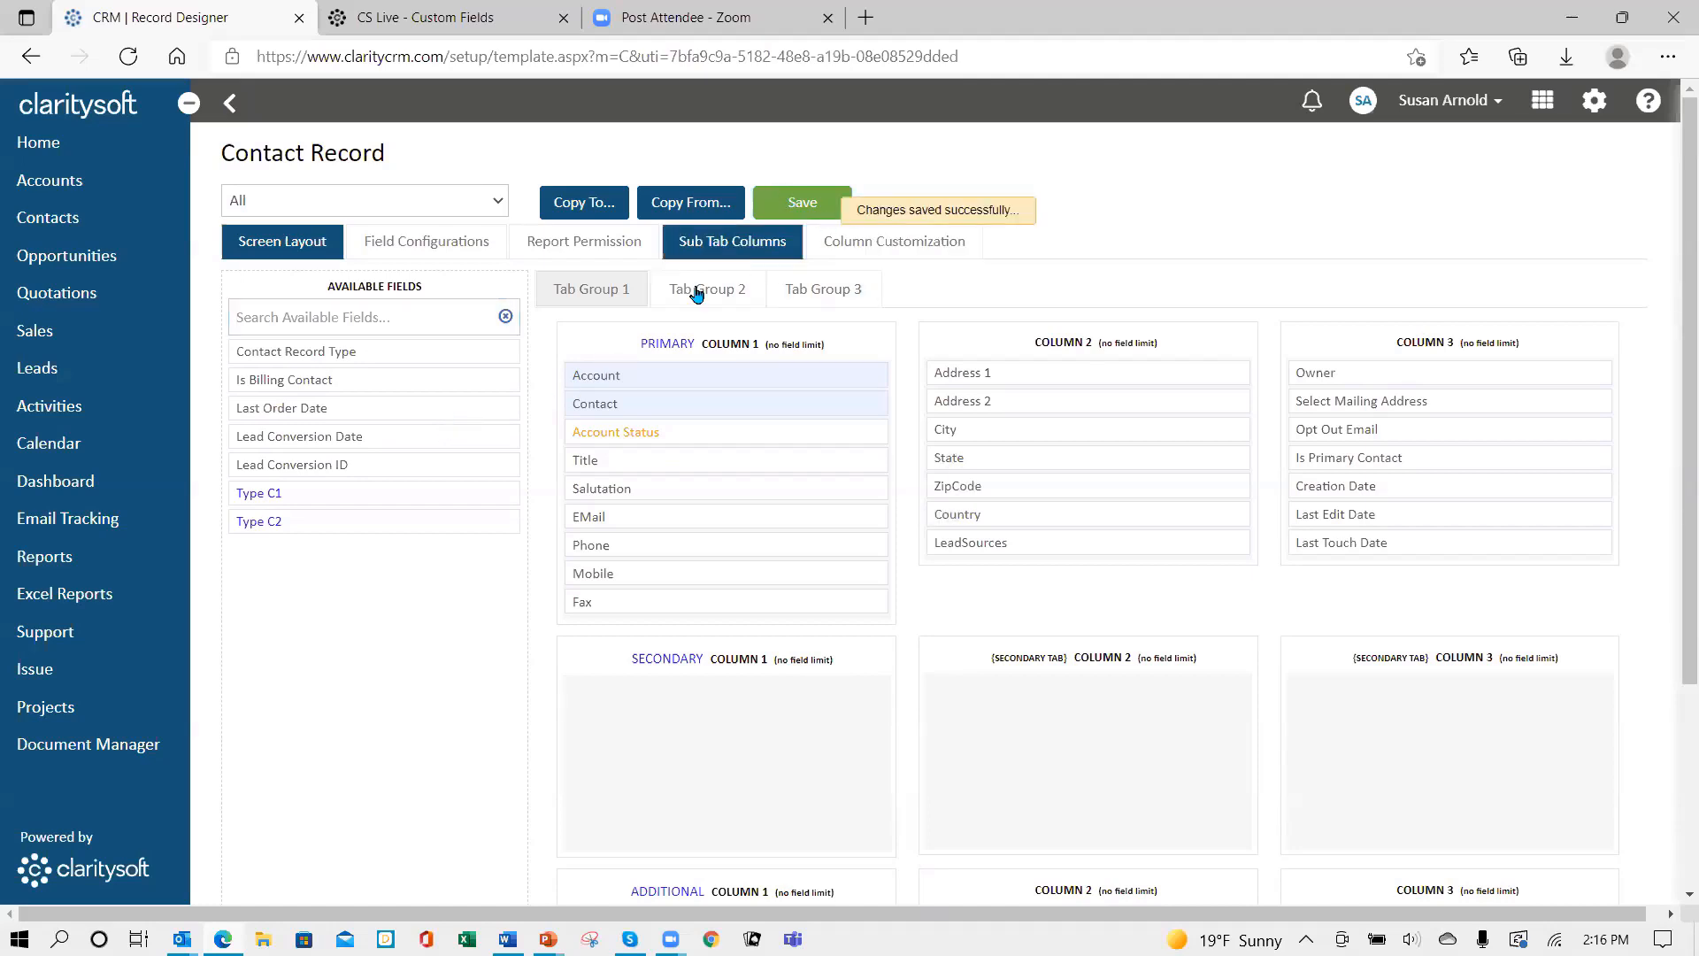
pyautogui.click(780, 211)
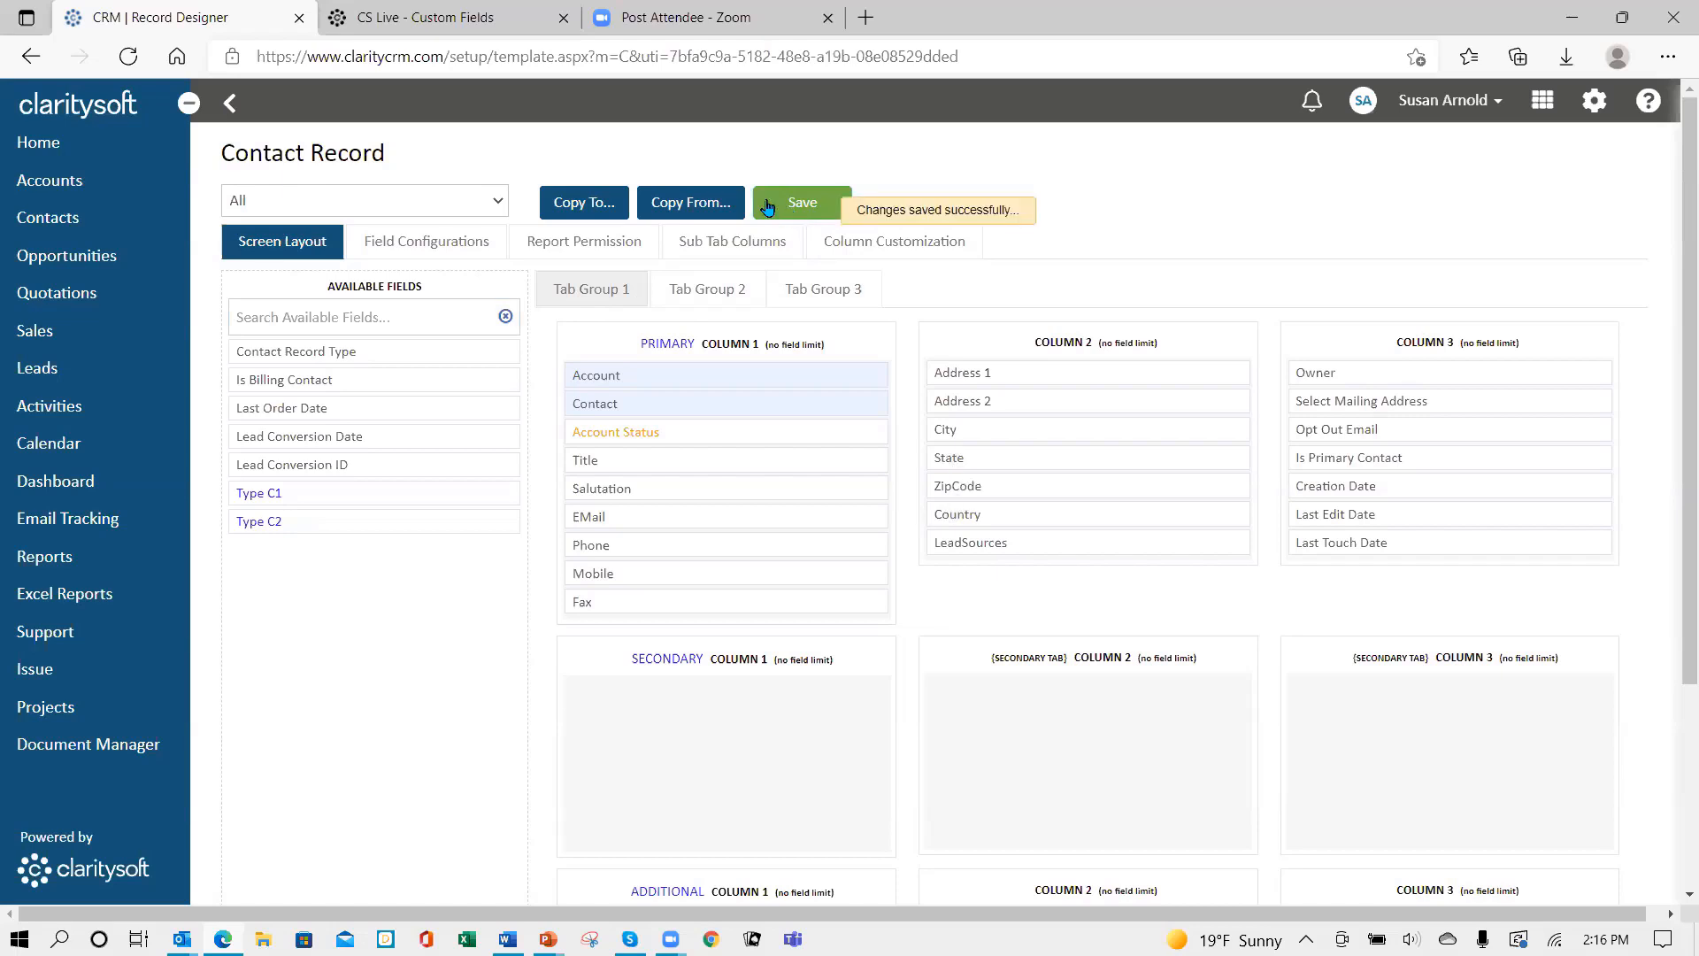
pyautogui.click(231, 104)
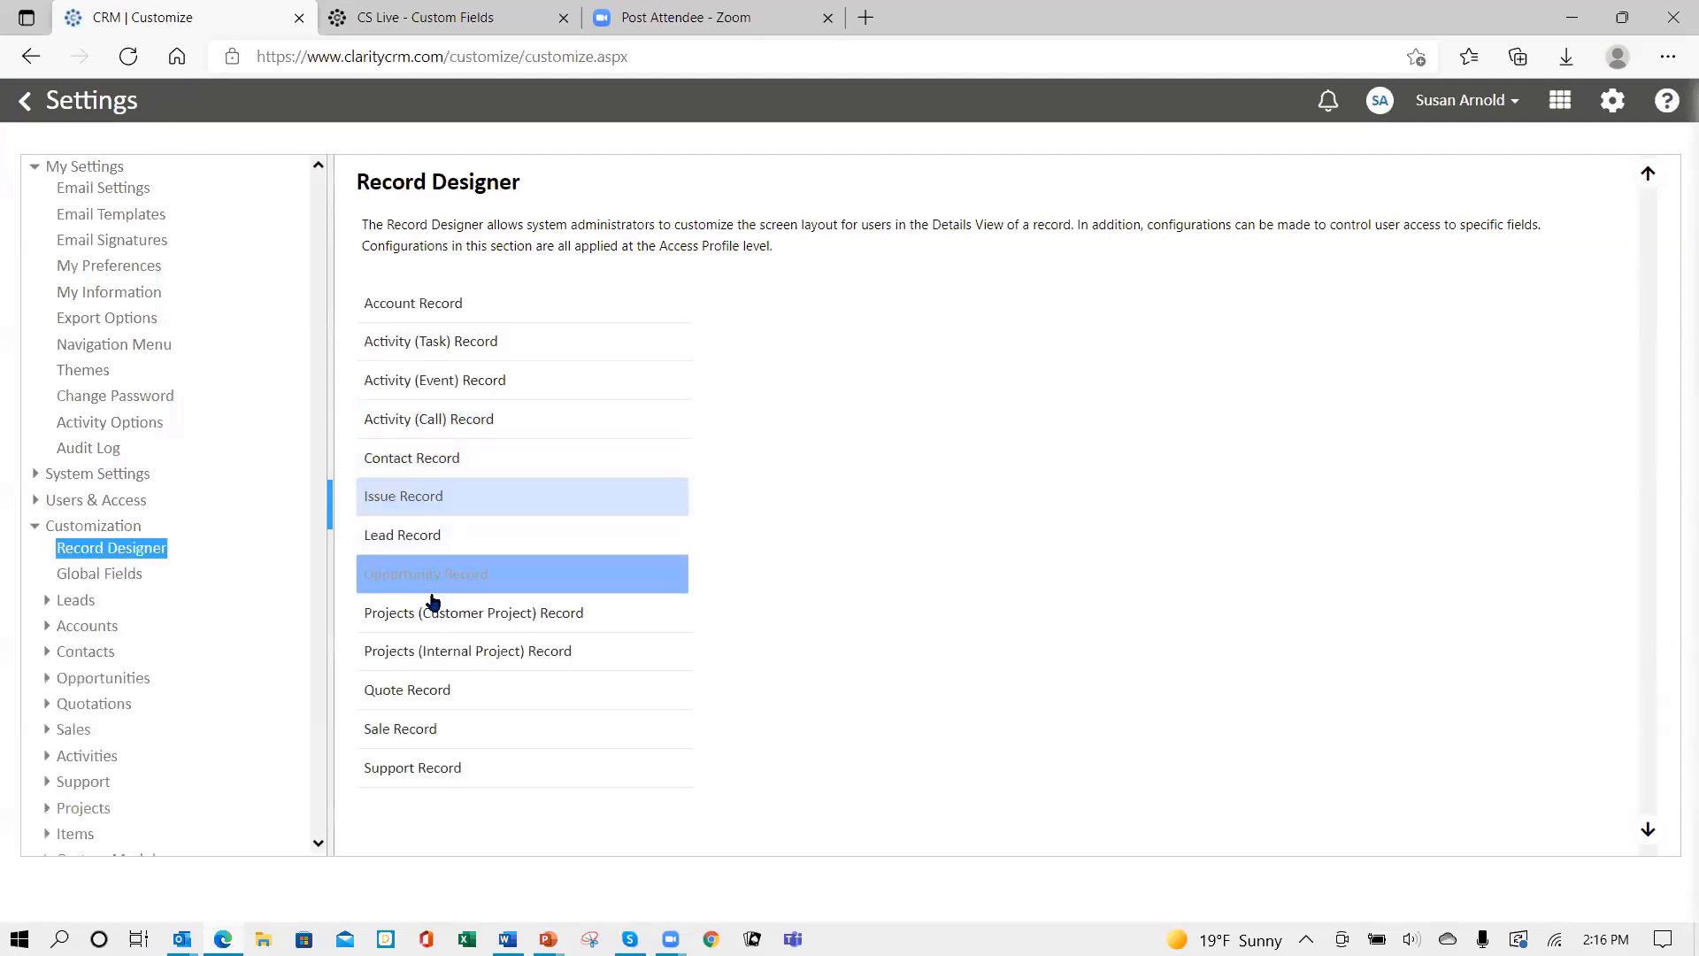
# - Place Account Status between Contact and Product in the Opportunity Record layout and save
pyautogui.click(398, 591)
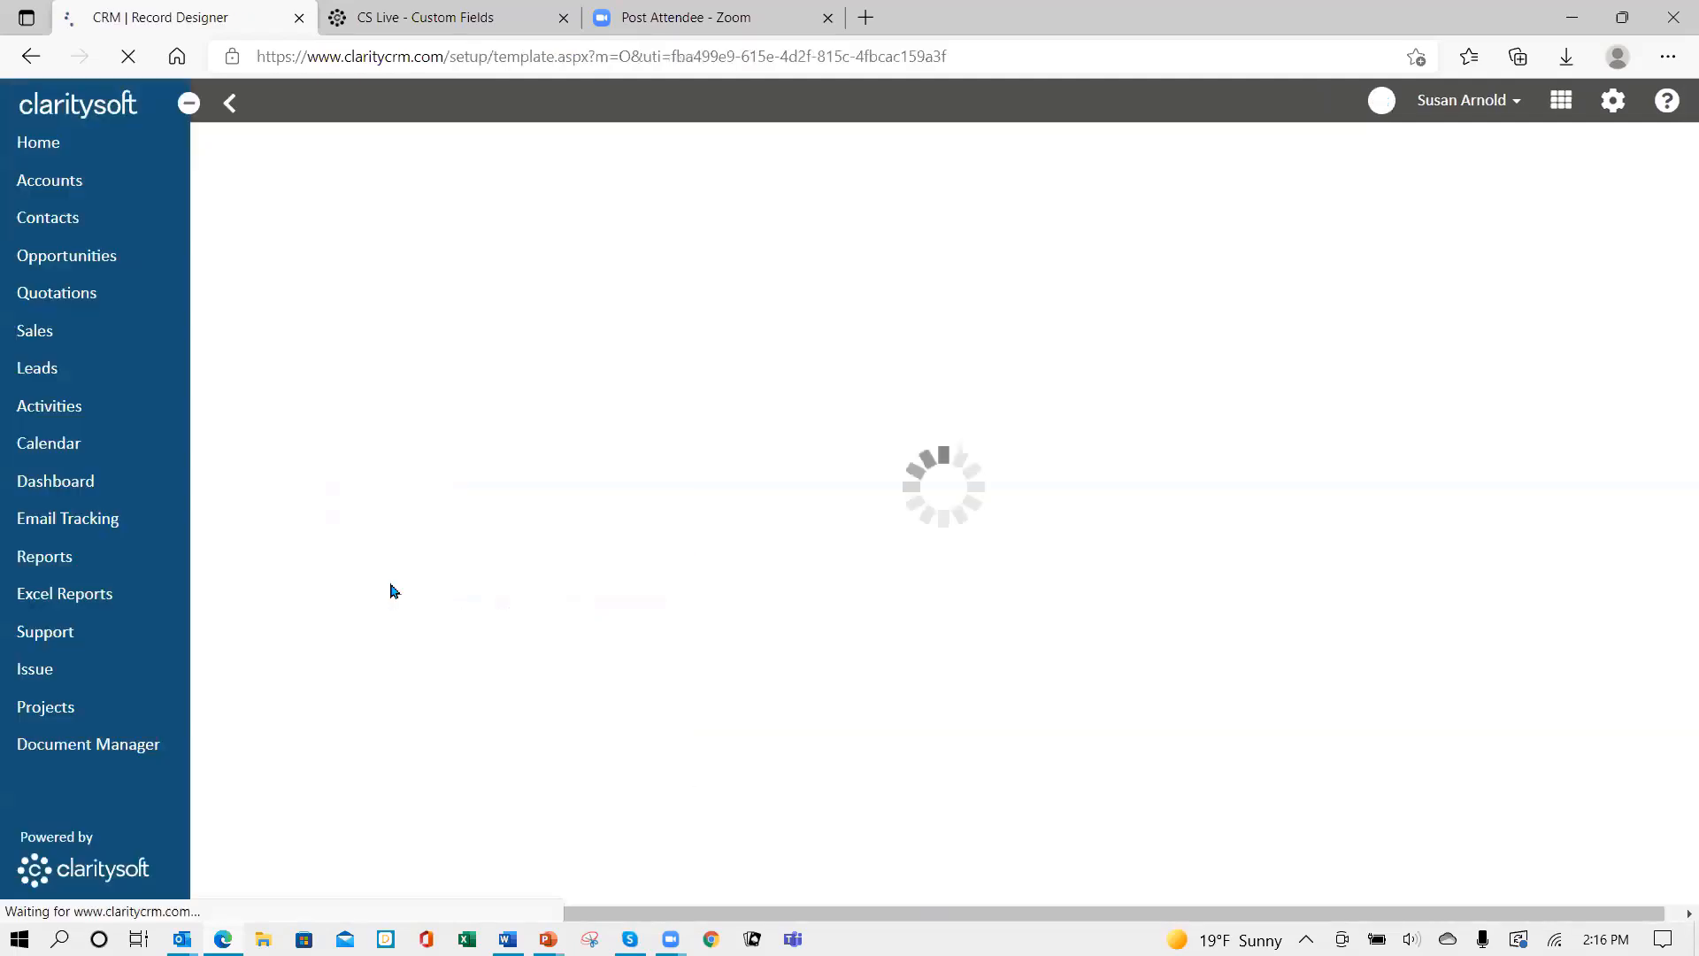
pyautogui.moveTo(340, 352); pyautogui.dragTo(710, 421)
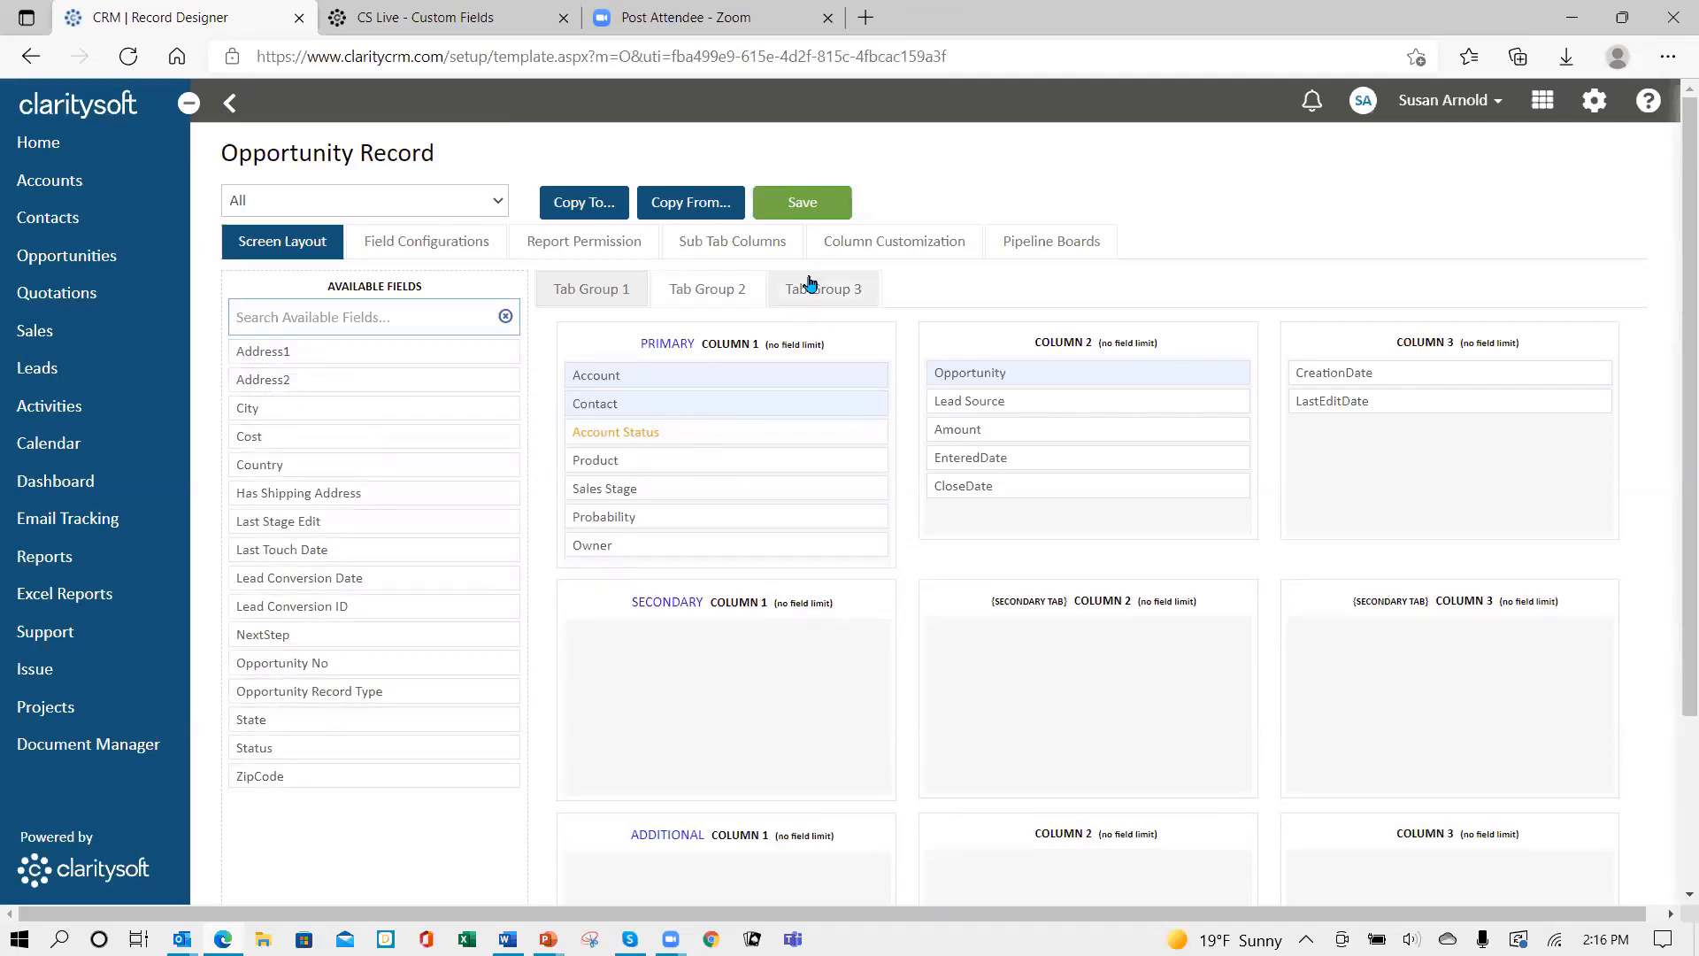
pyautogui.click(805, 204)
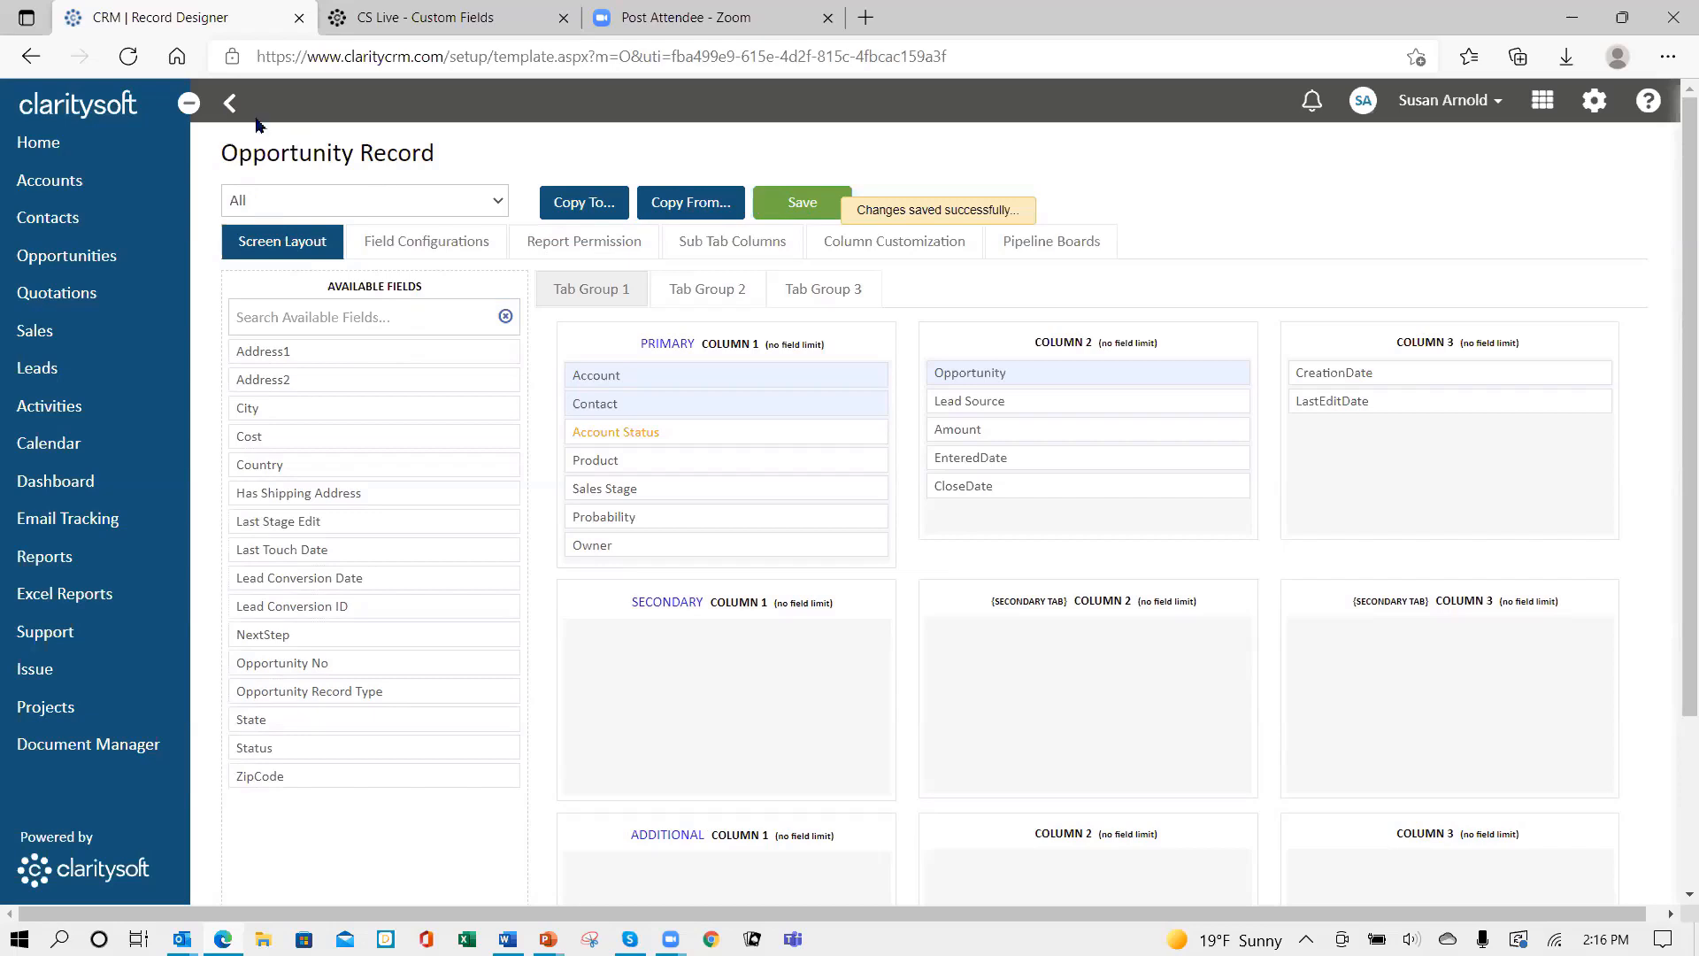
pyautogui.click(229, 104)
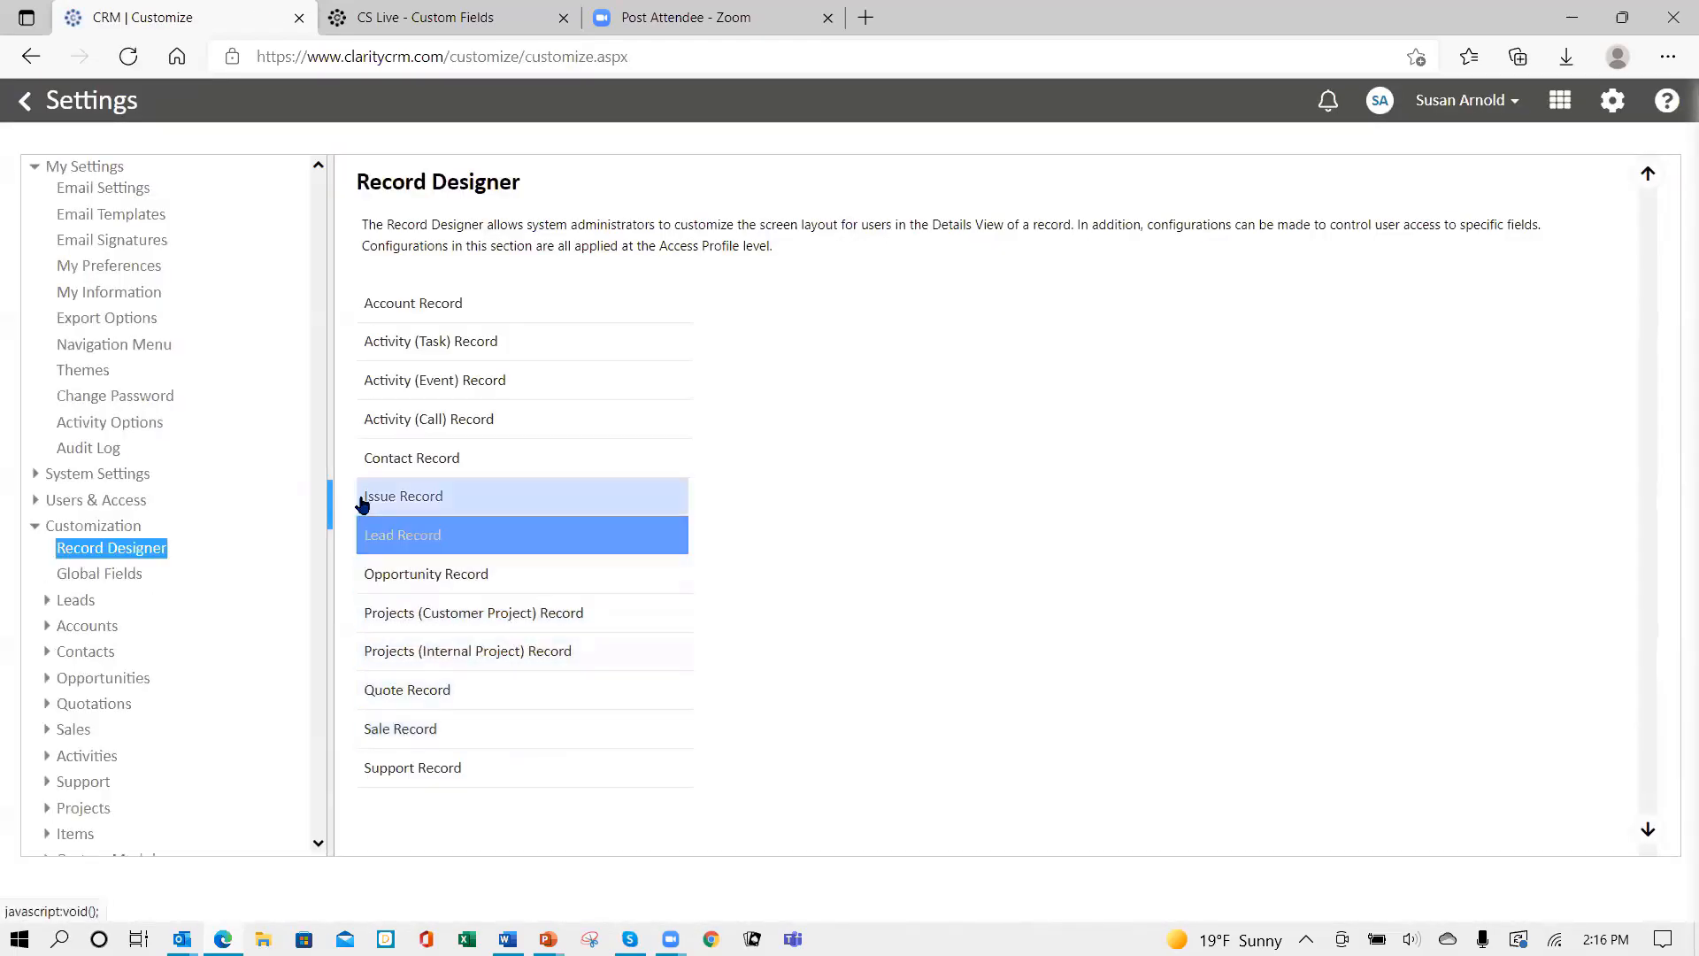
# - Place Account Status between Contact and QuoteNumber in the Quote Record layout and save
pyautogui.click(403, 692)
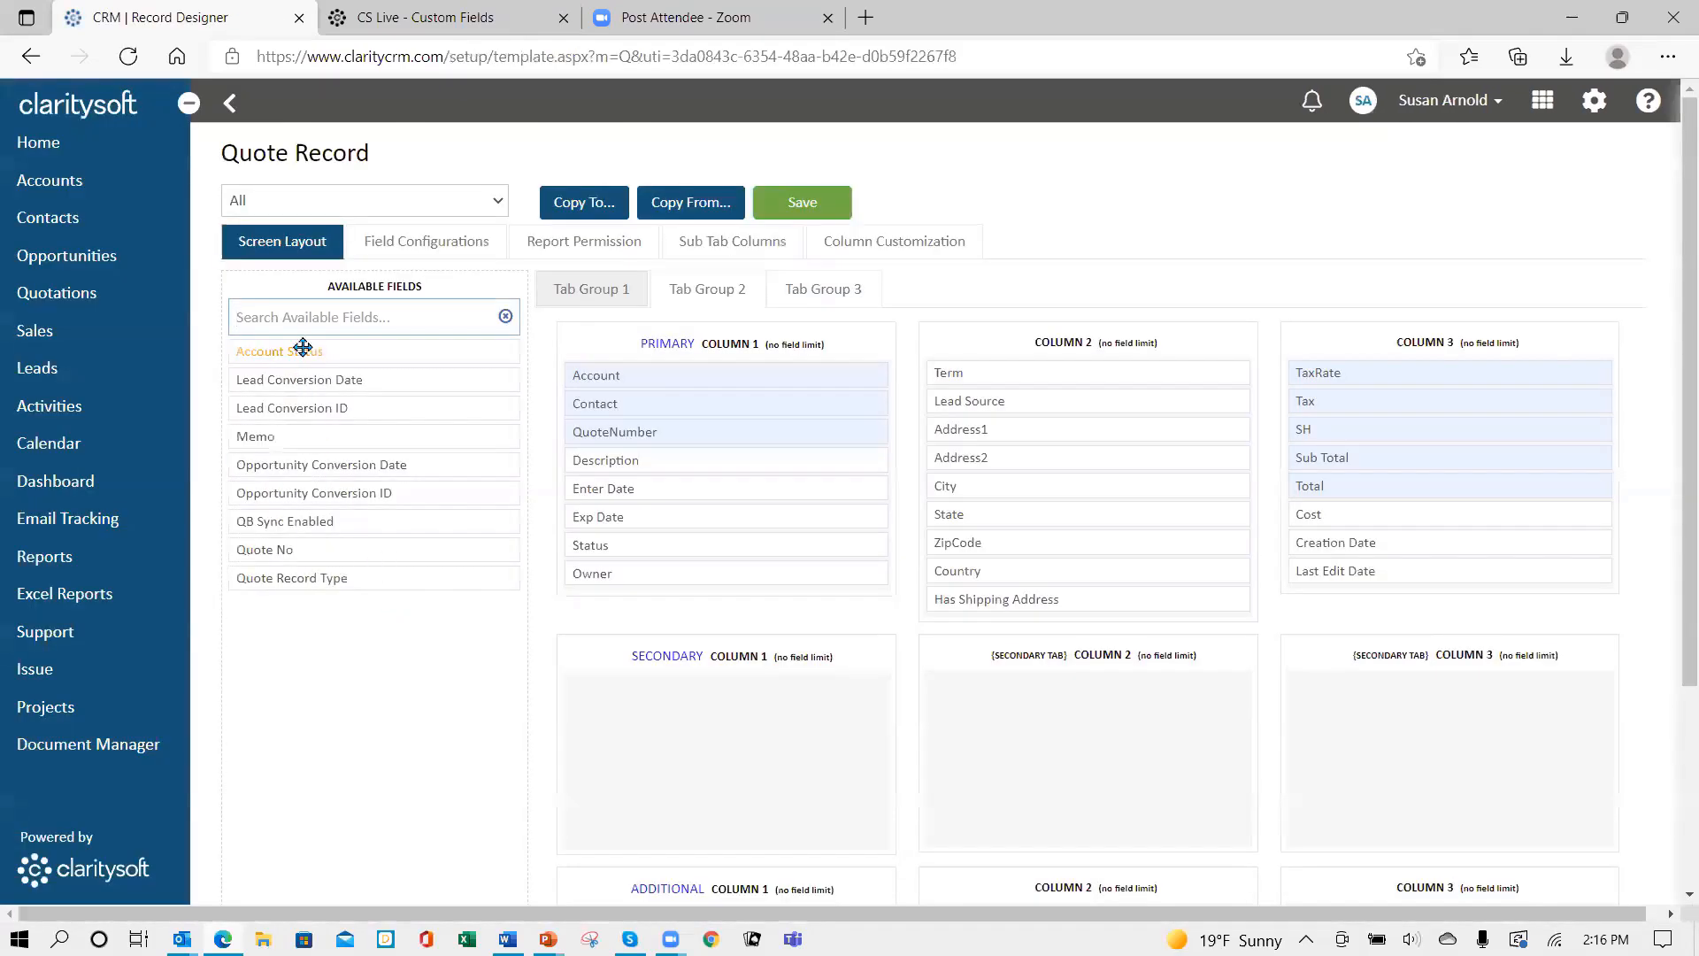
pyautogui.moveTo(303, 347); pyautogui.dragTo(651, 431)
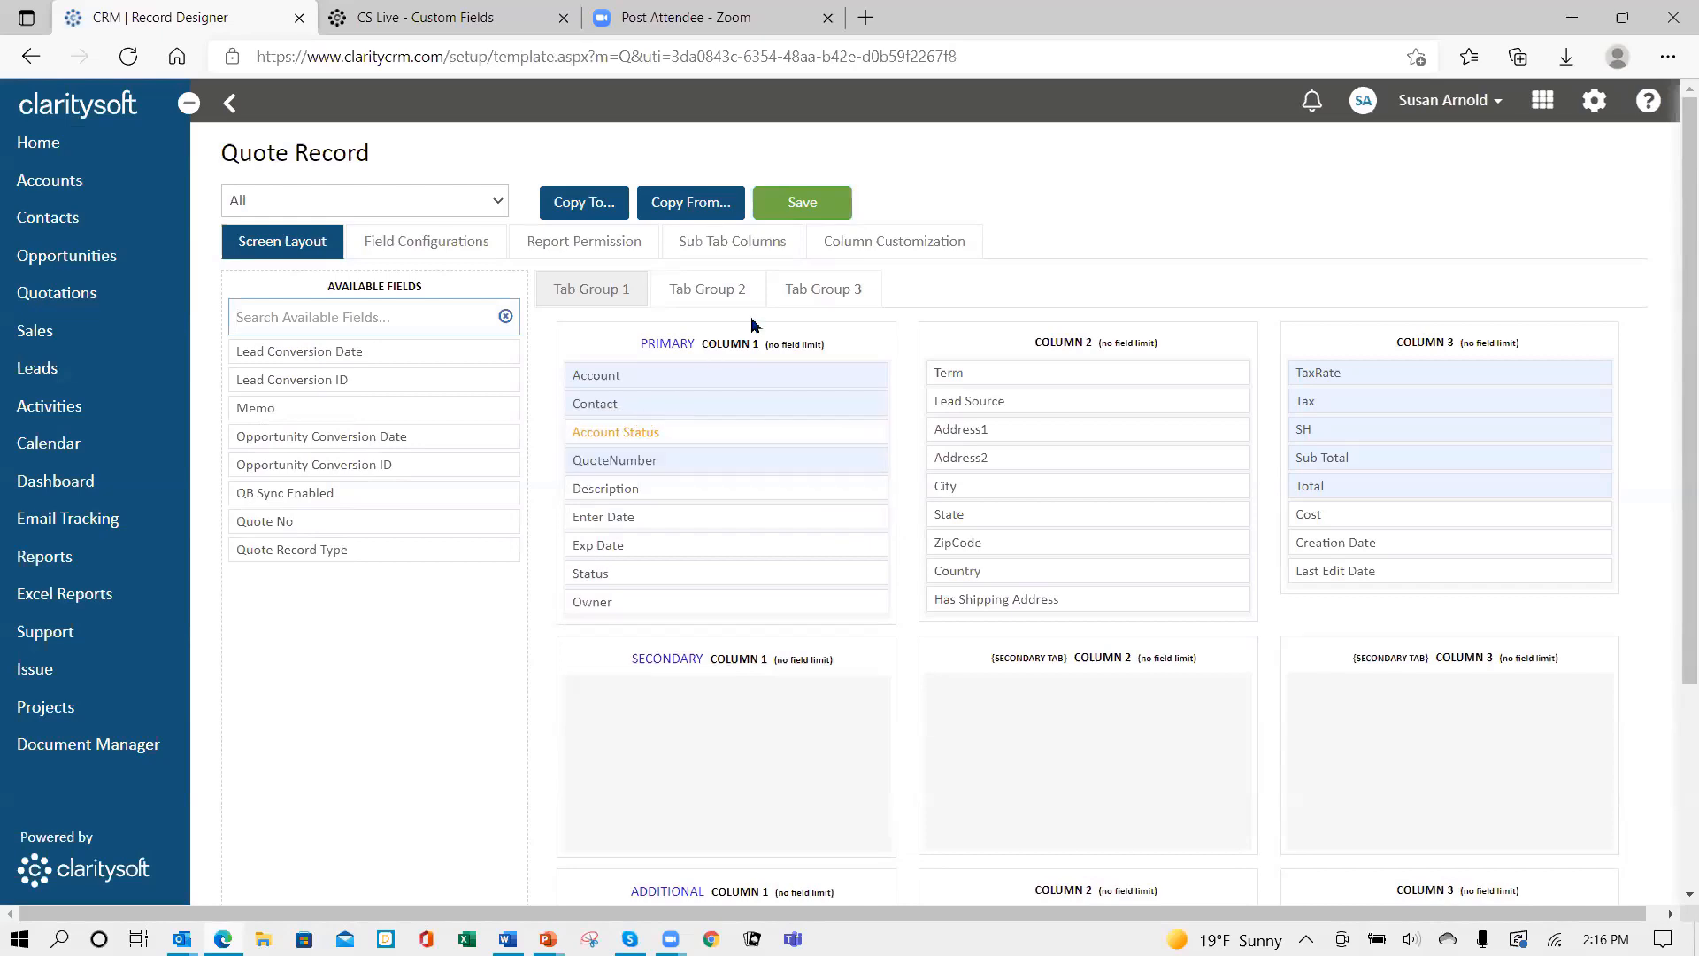
pyautogui.click(790, 202)
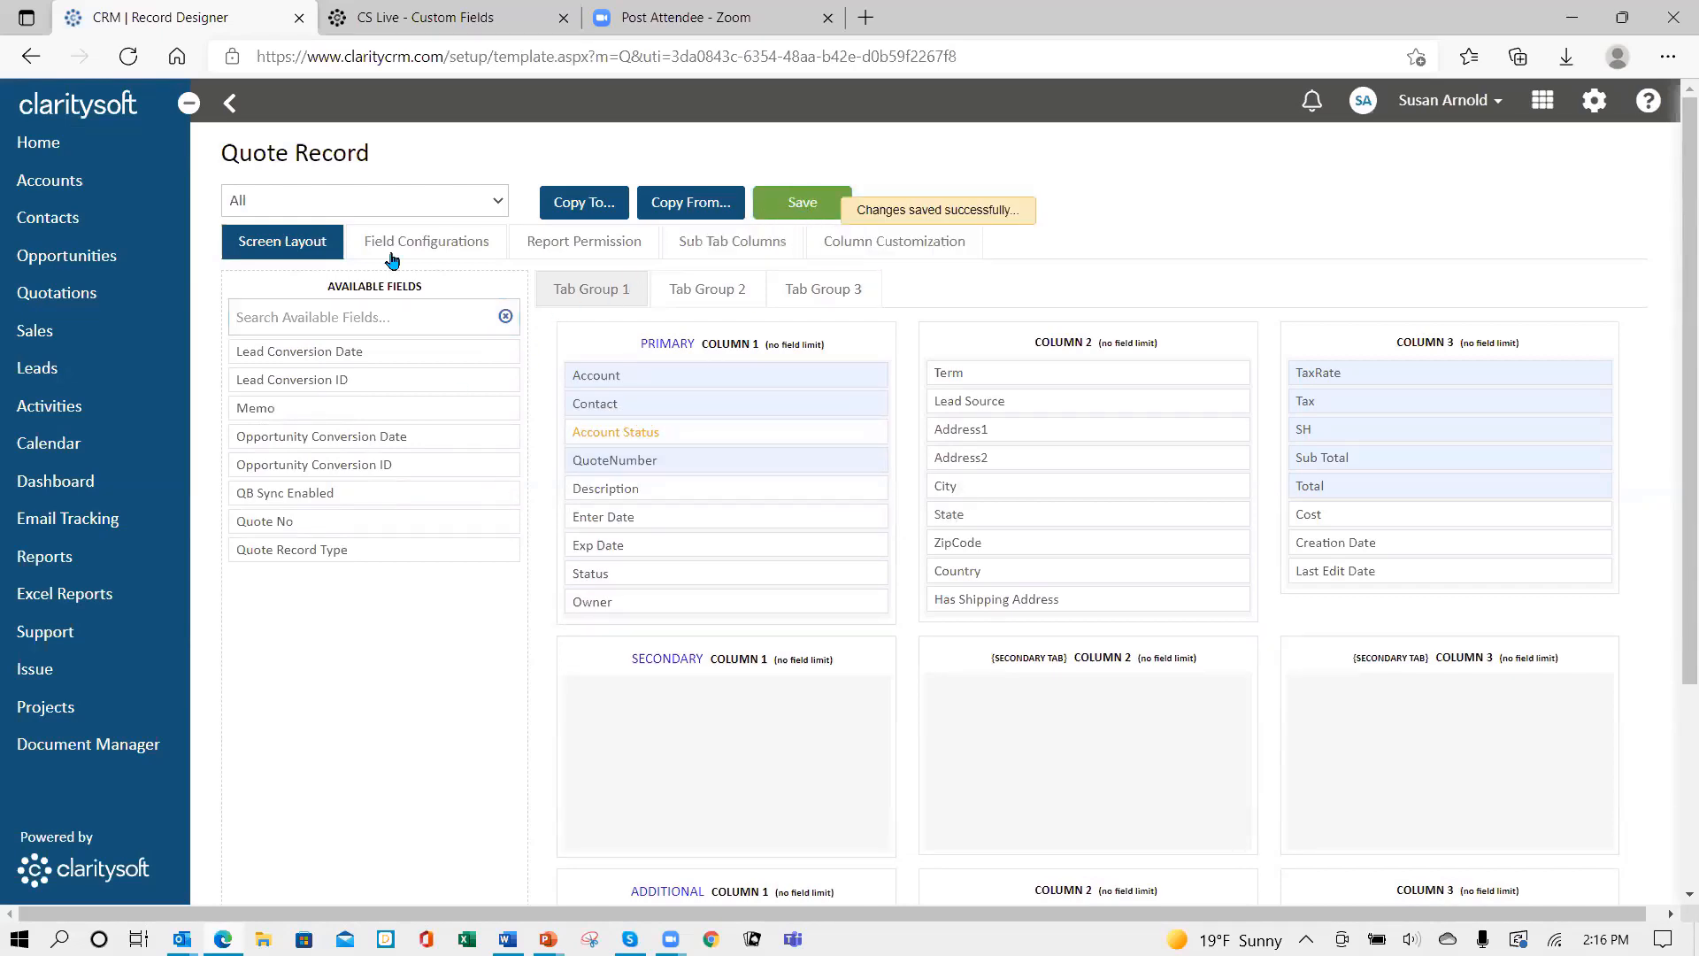
pyautogui.click(231, 104)
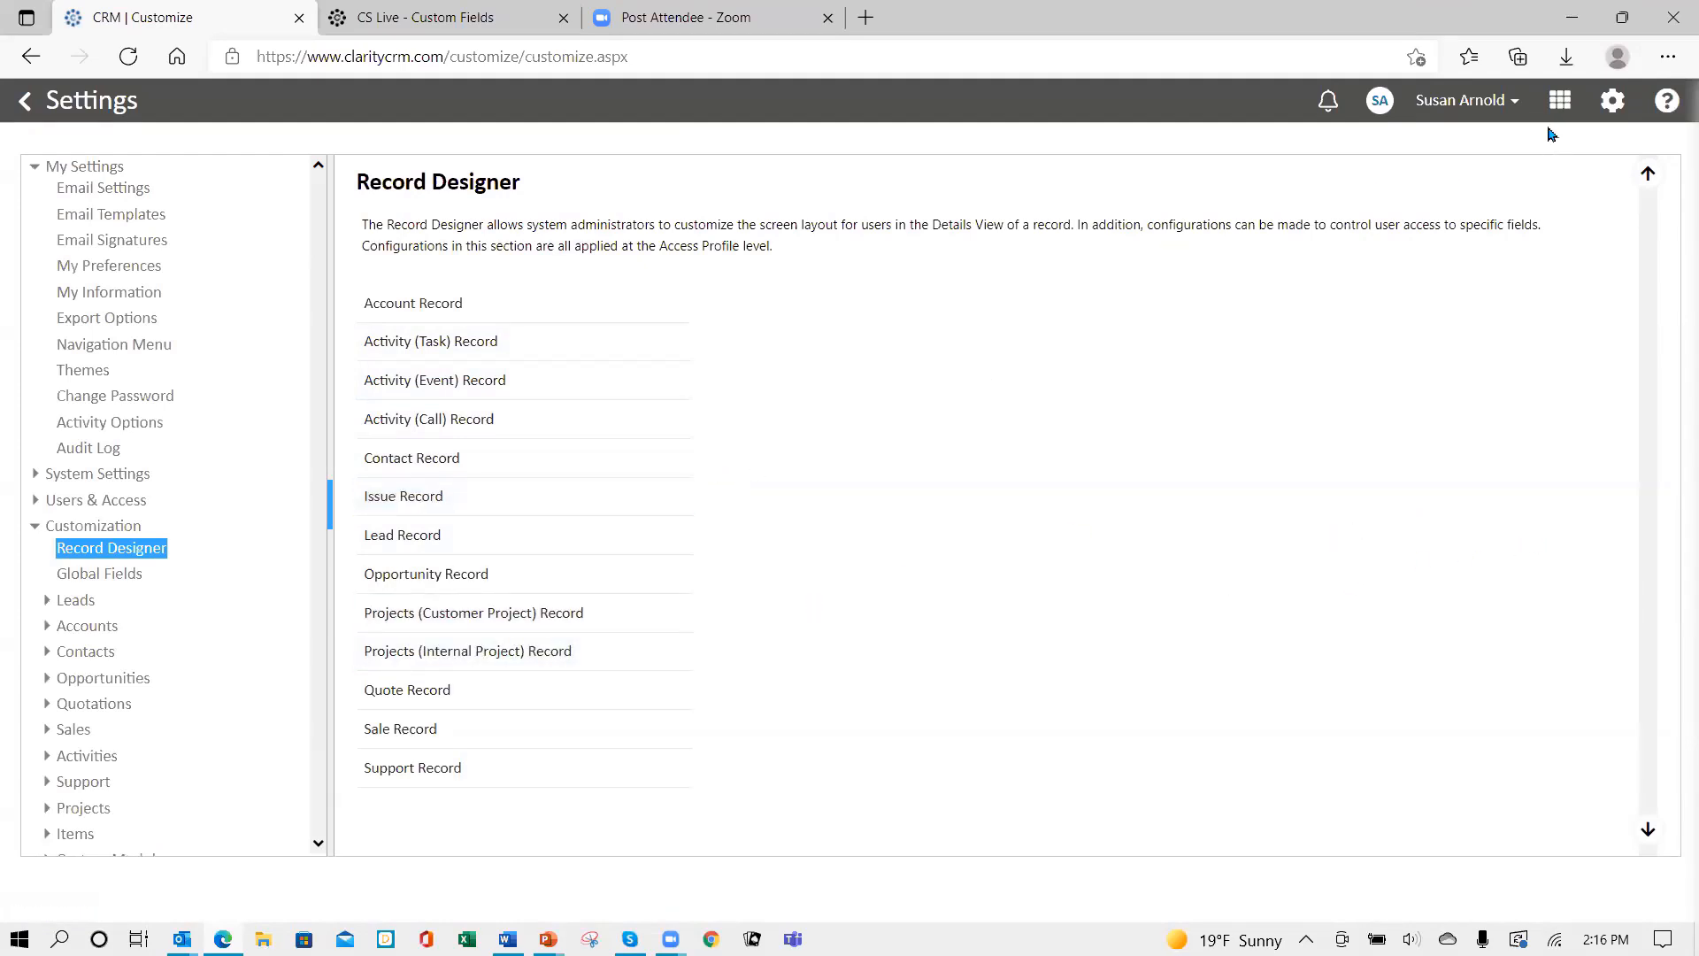
# - Log out of the CRM and sign back in with the account password
pyautogui.click(1507, 103)
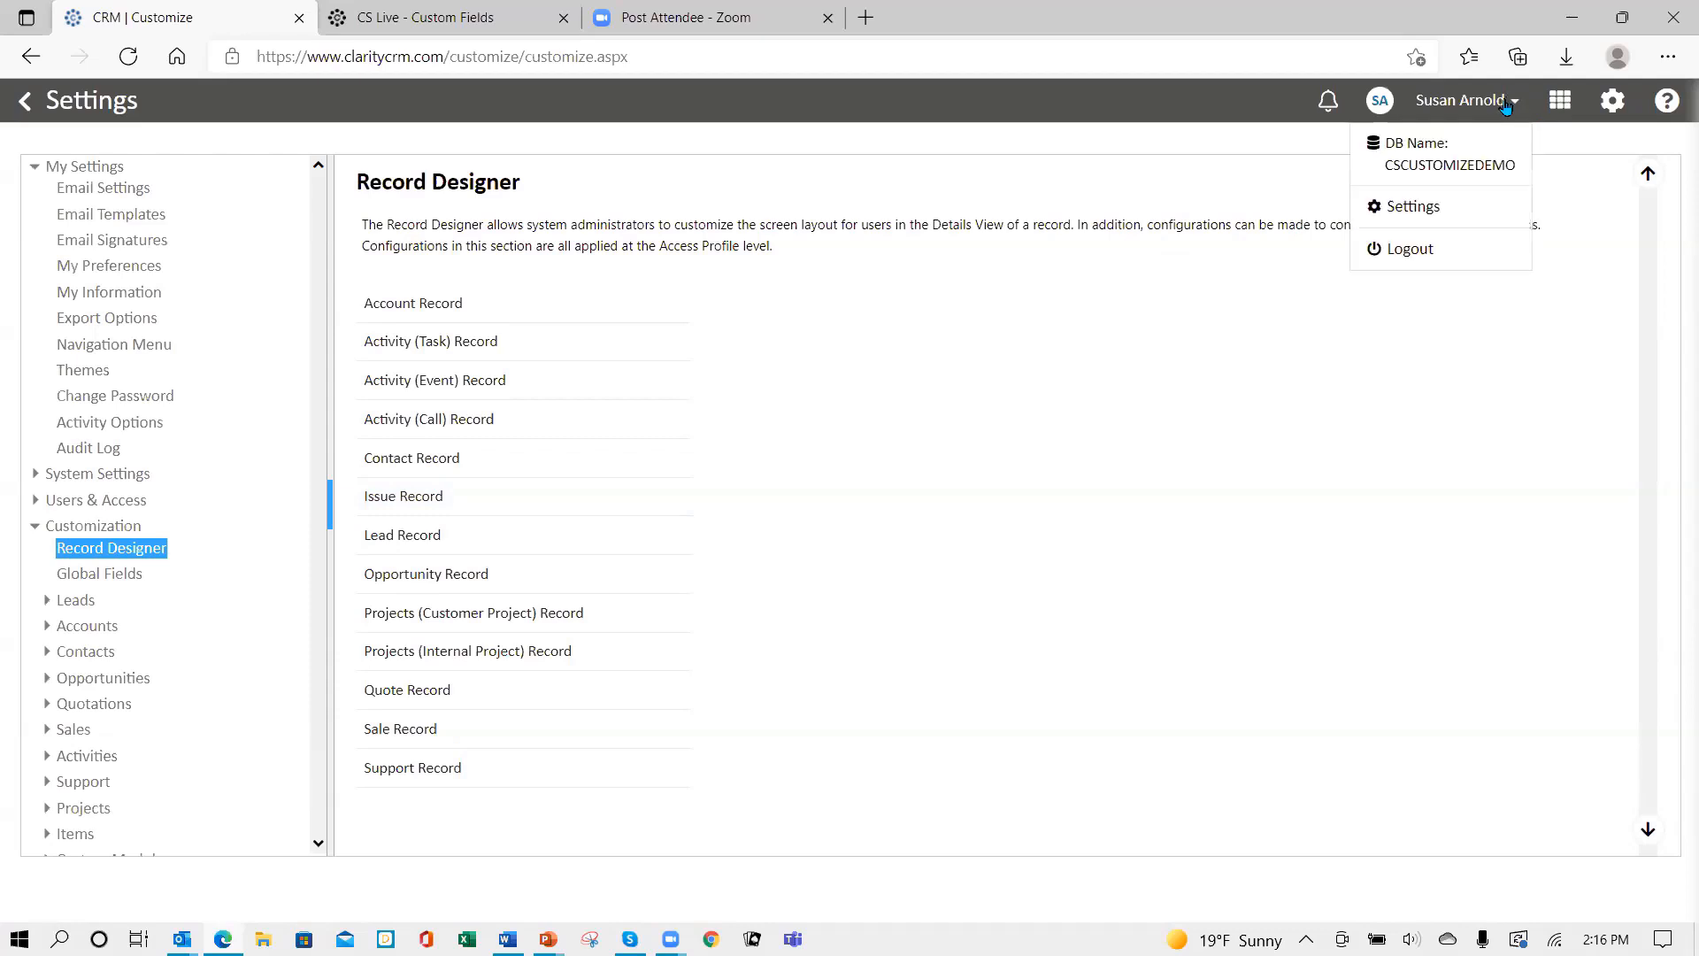
pyautogui.click(1411, 250)
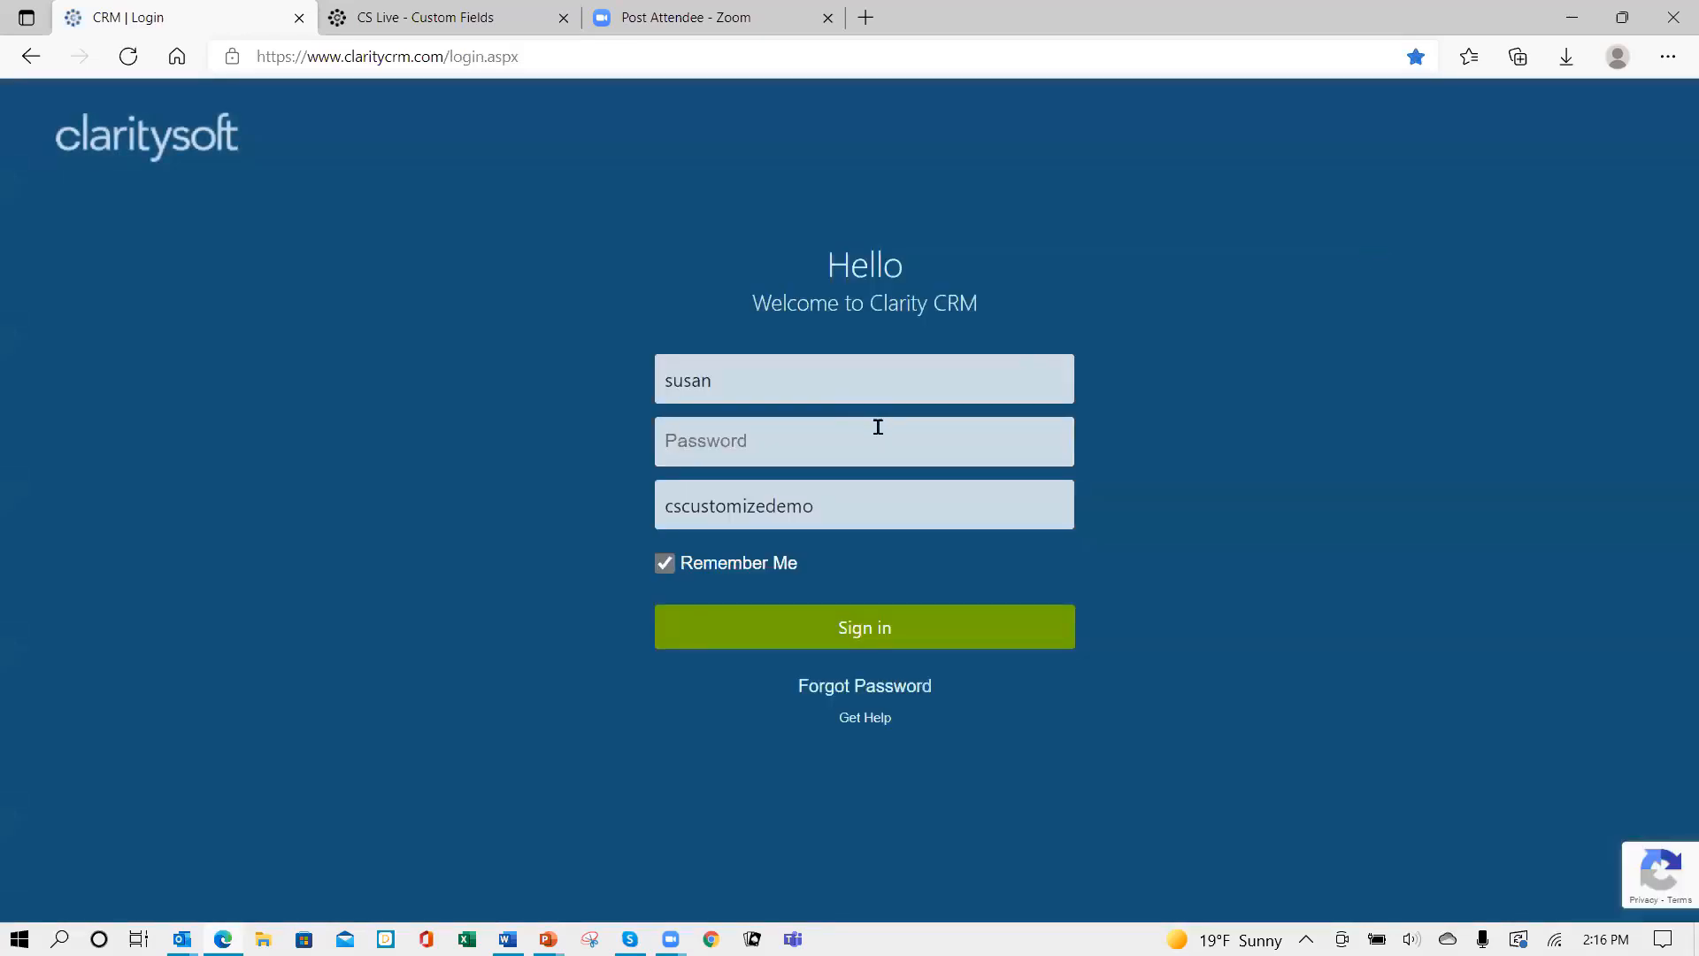
pyautogui.click(878, 428)
pyautogui.write('•')
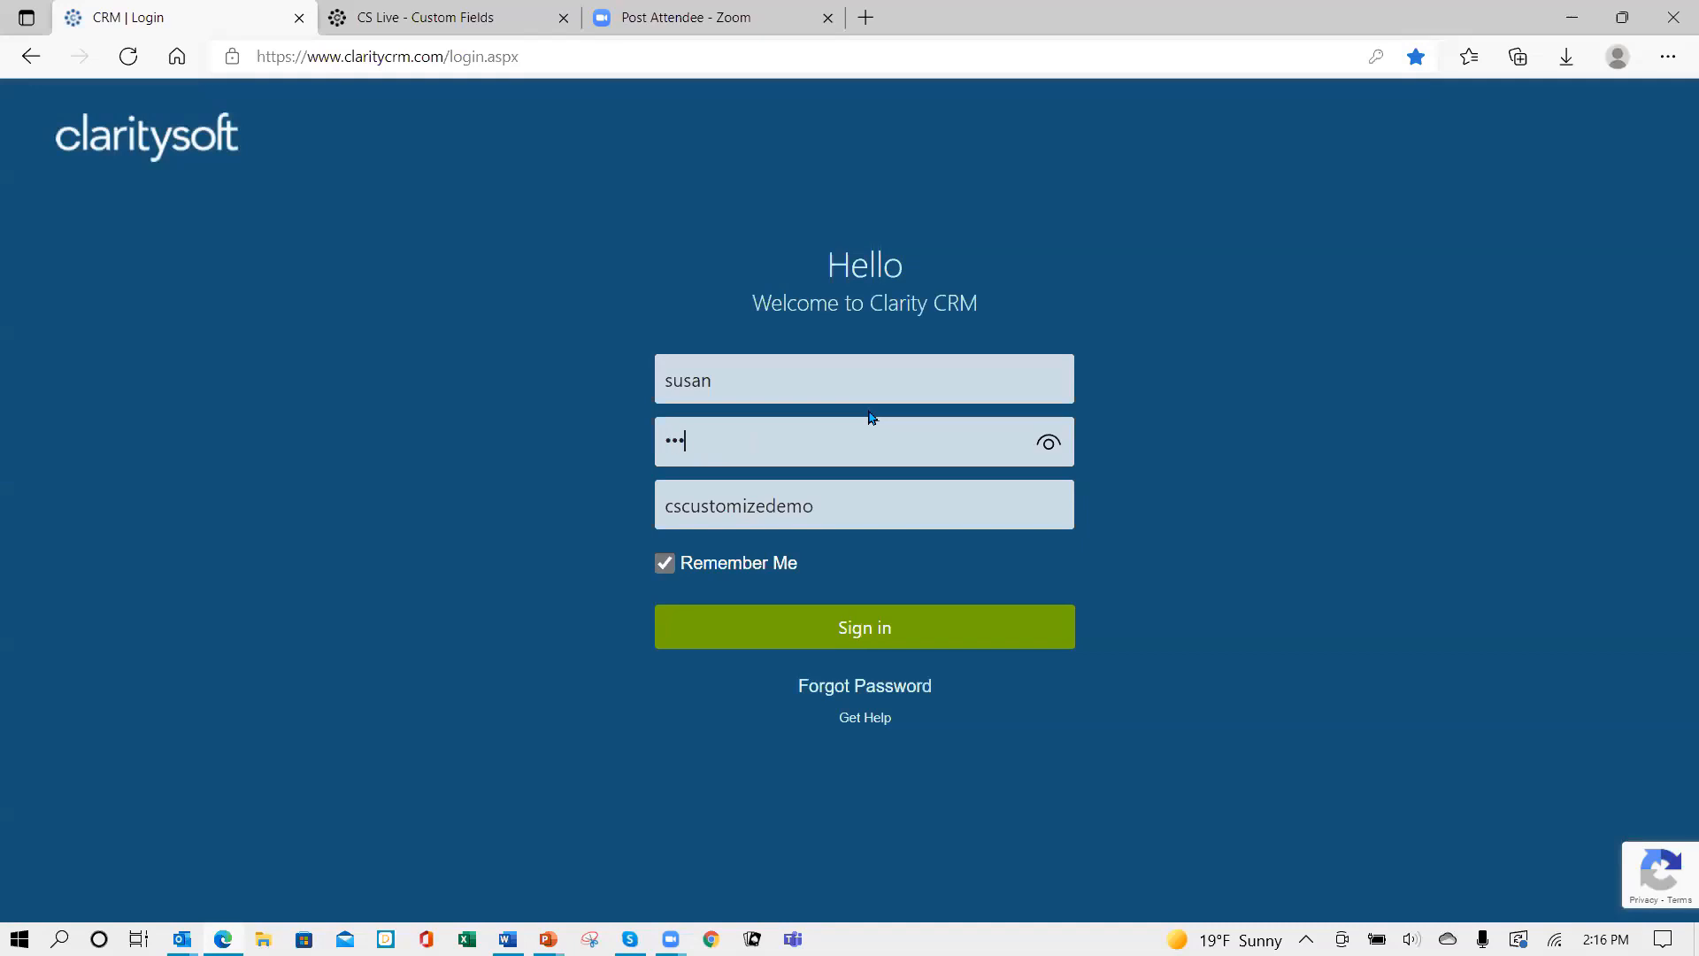
pyautogui.write('••••••')
pyautogui.press('Return')
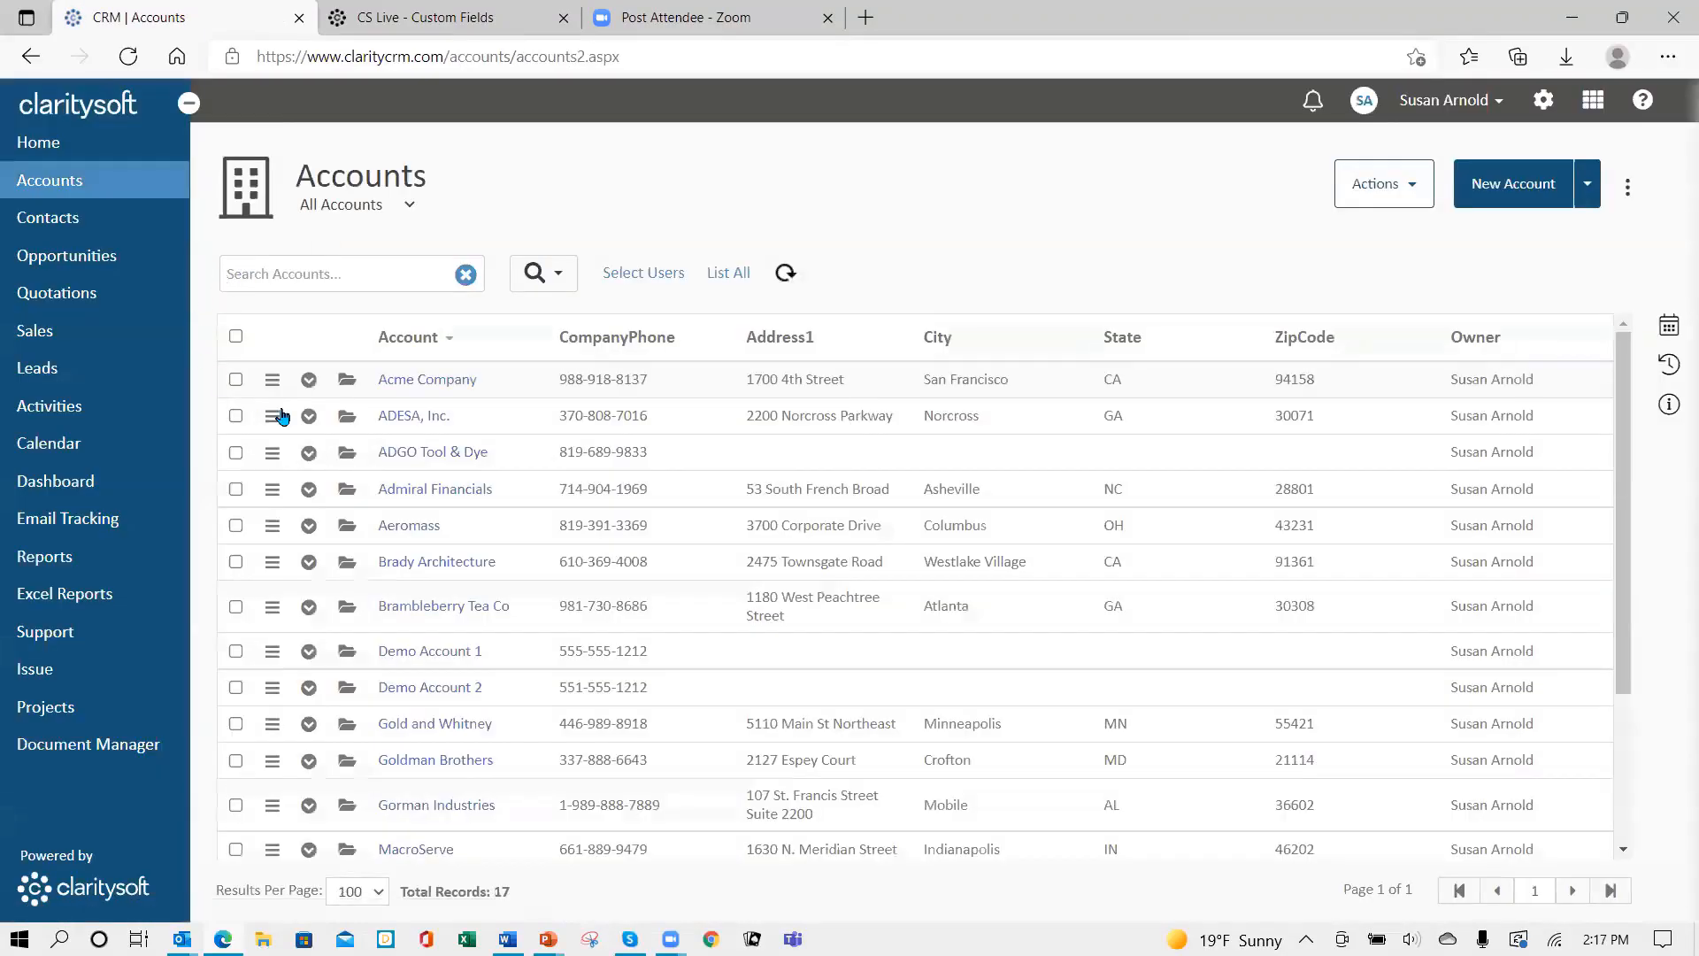
# - Set Acme Company's Account Status to Prospect and save the account
pyautogui.click(346, 387)
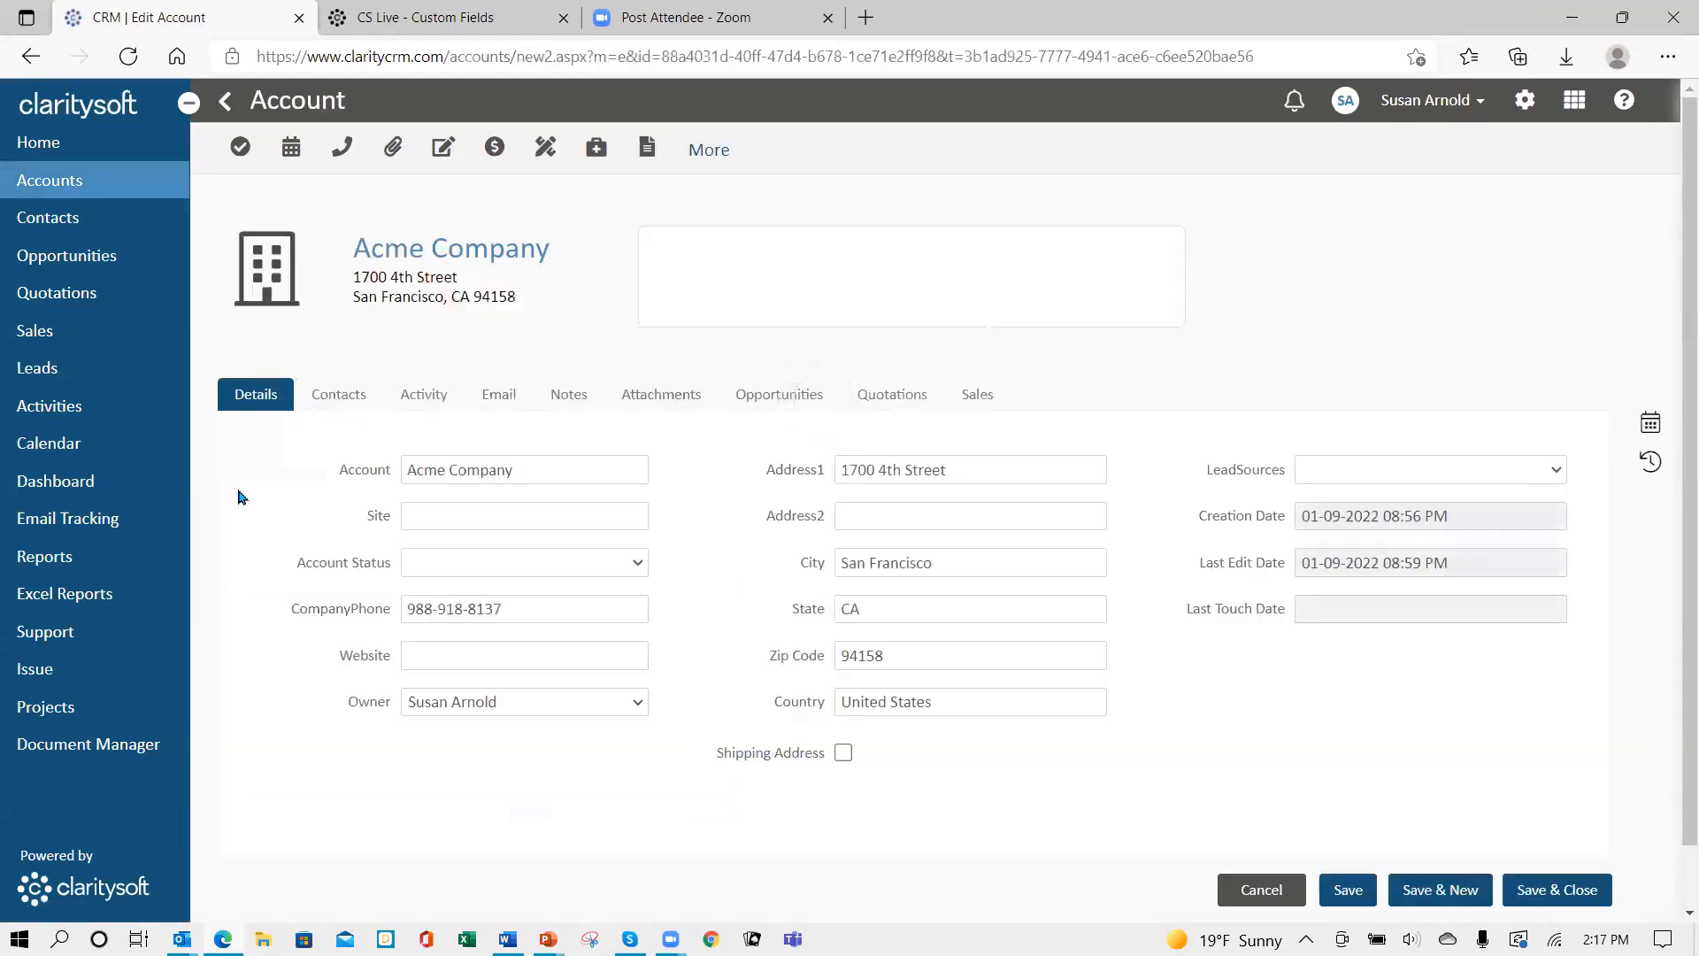
pyautogui.click(638, 564)
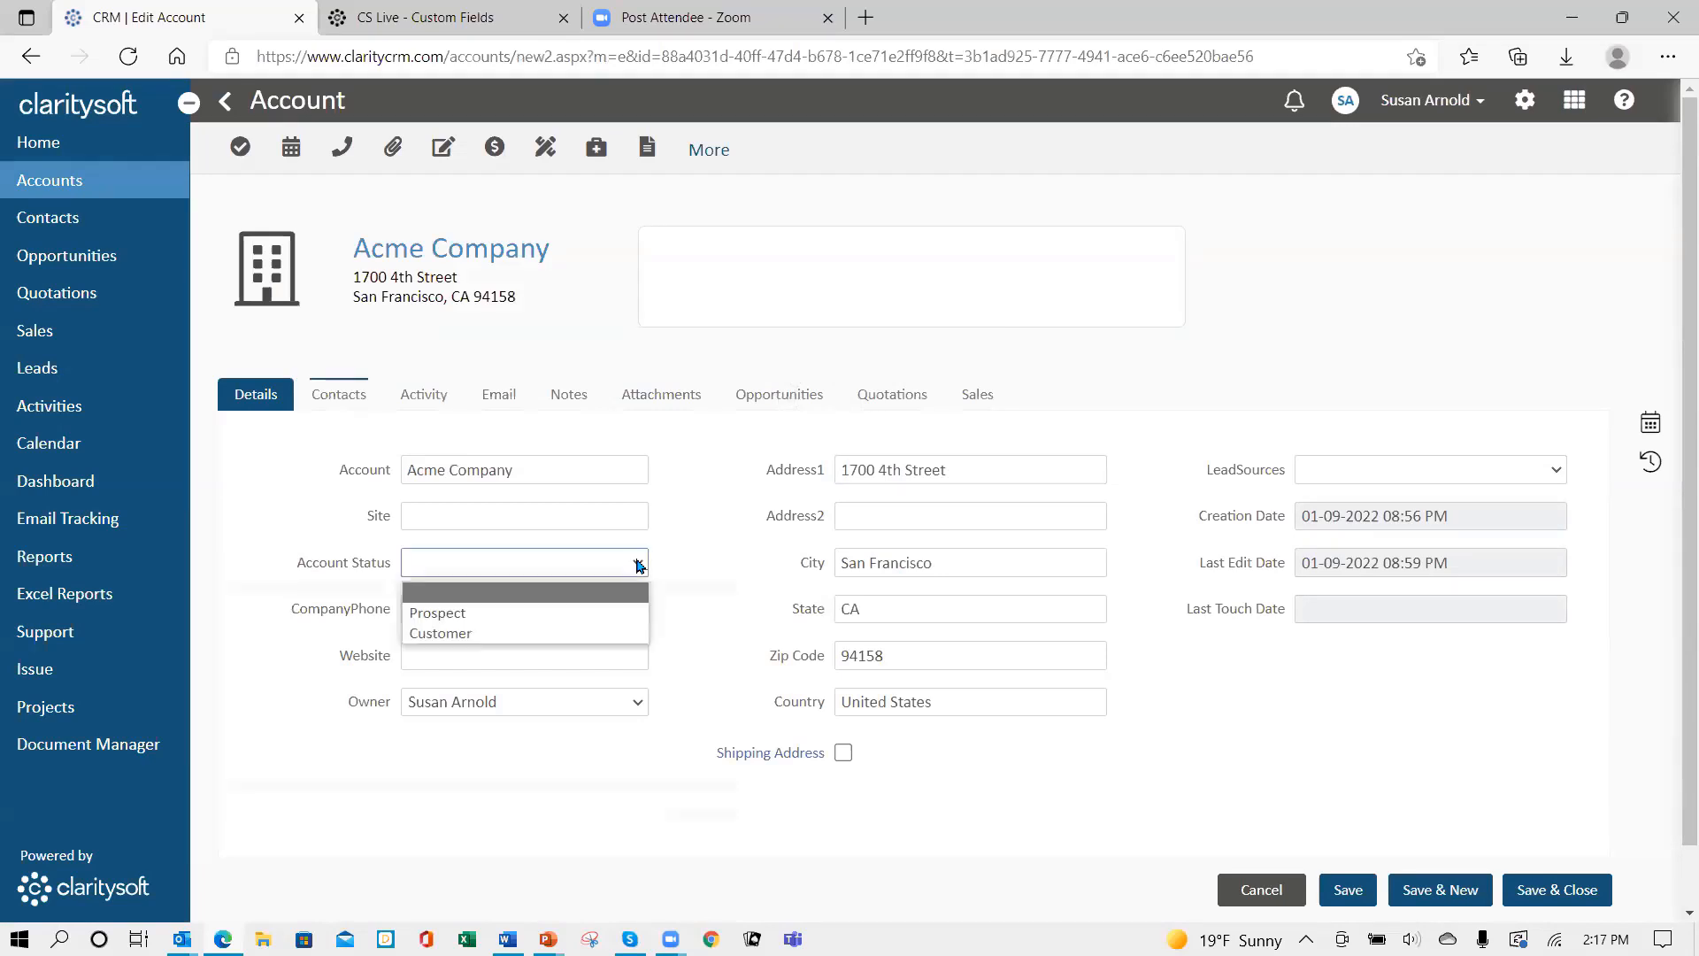
pyautogui.click(545, 614)
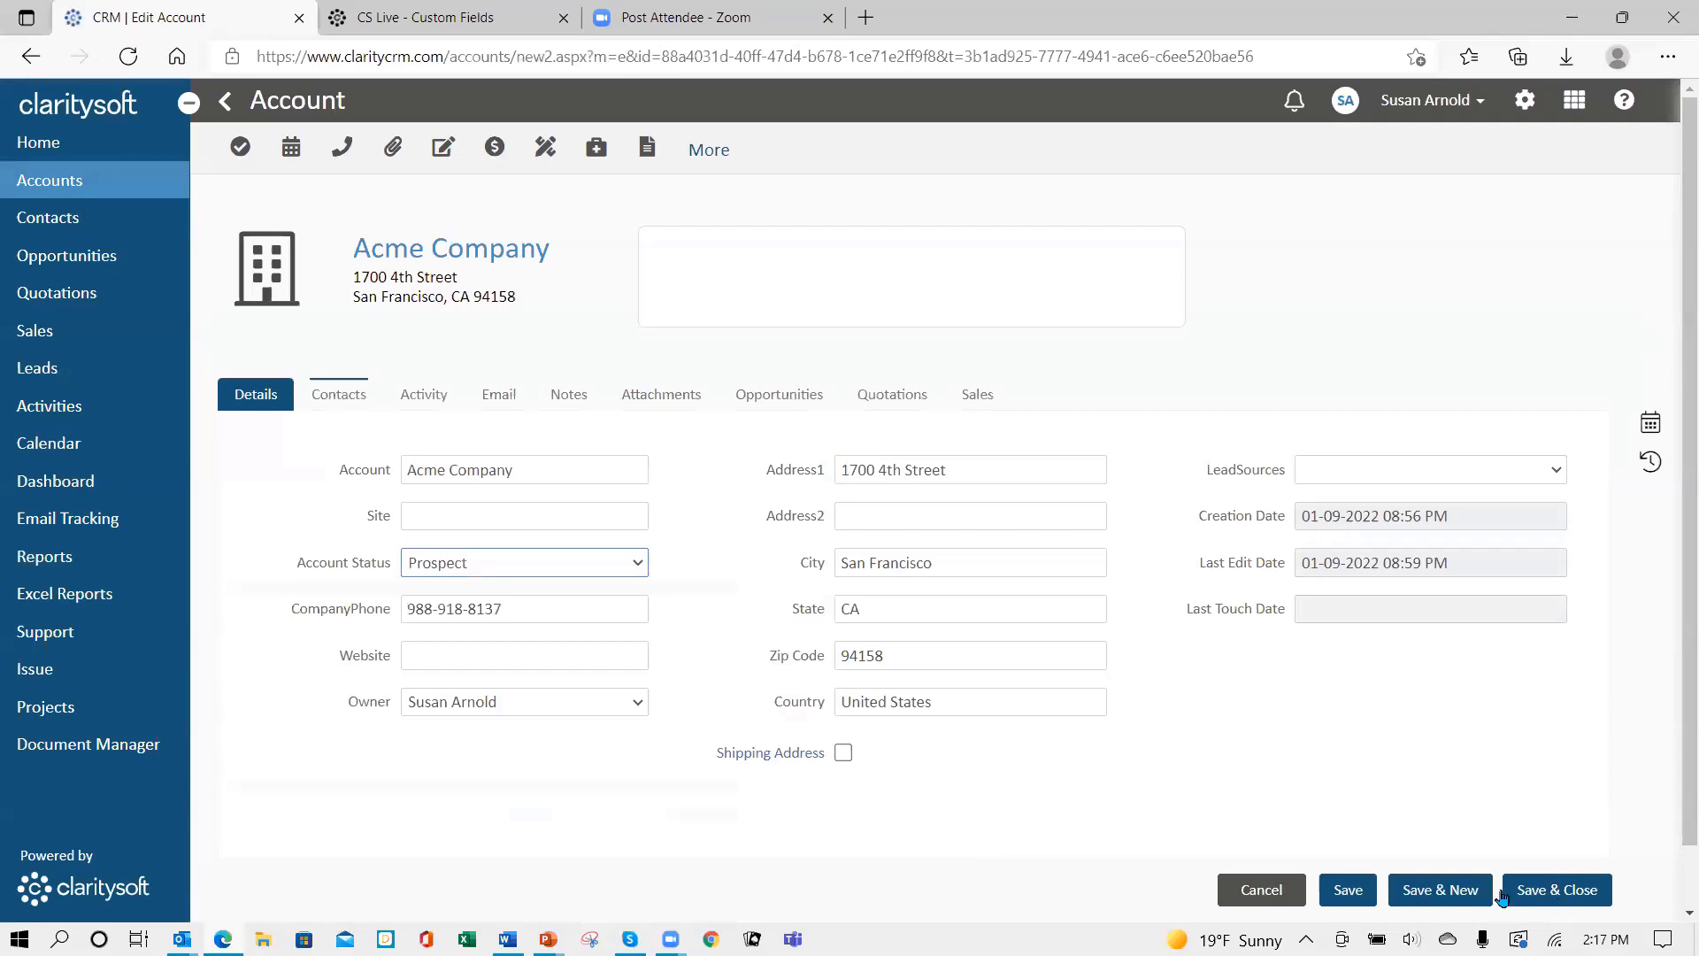
pyautogui.click(1342, 900)
# - Check the account's contact record, then show Acme Company's opportunities list
pyautogui.click(334, 402)
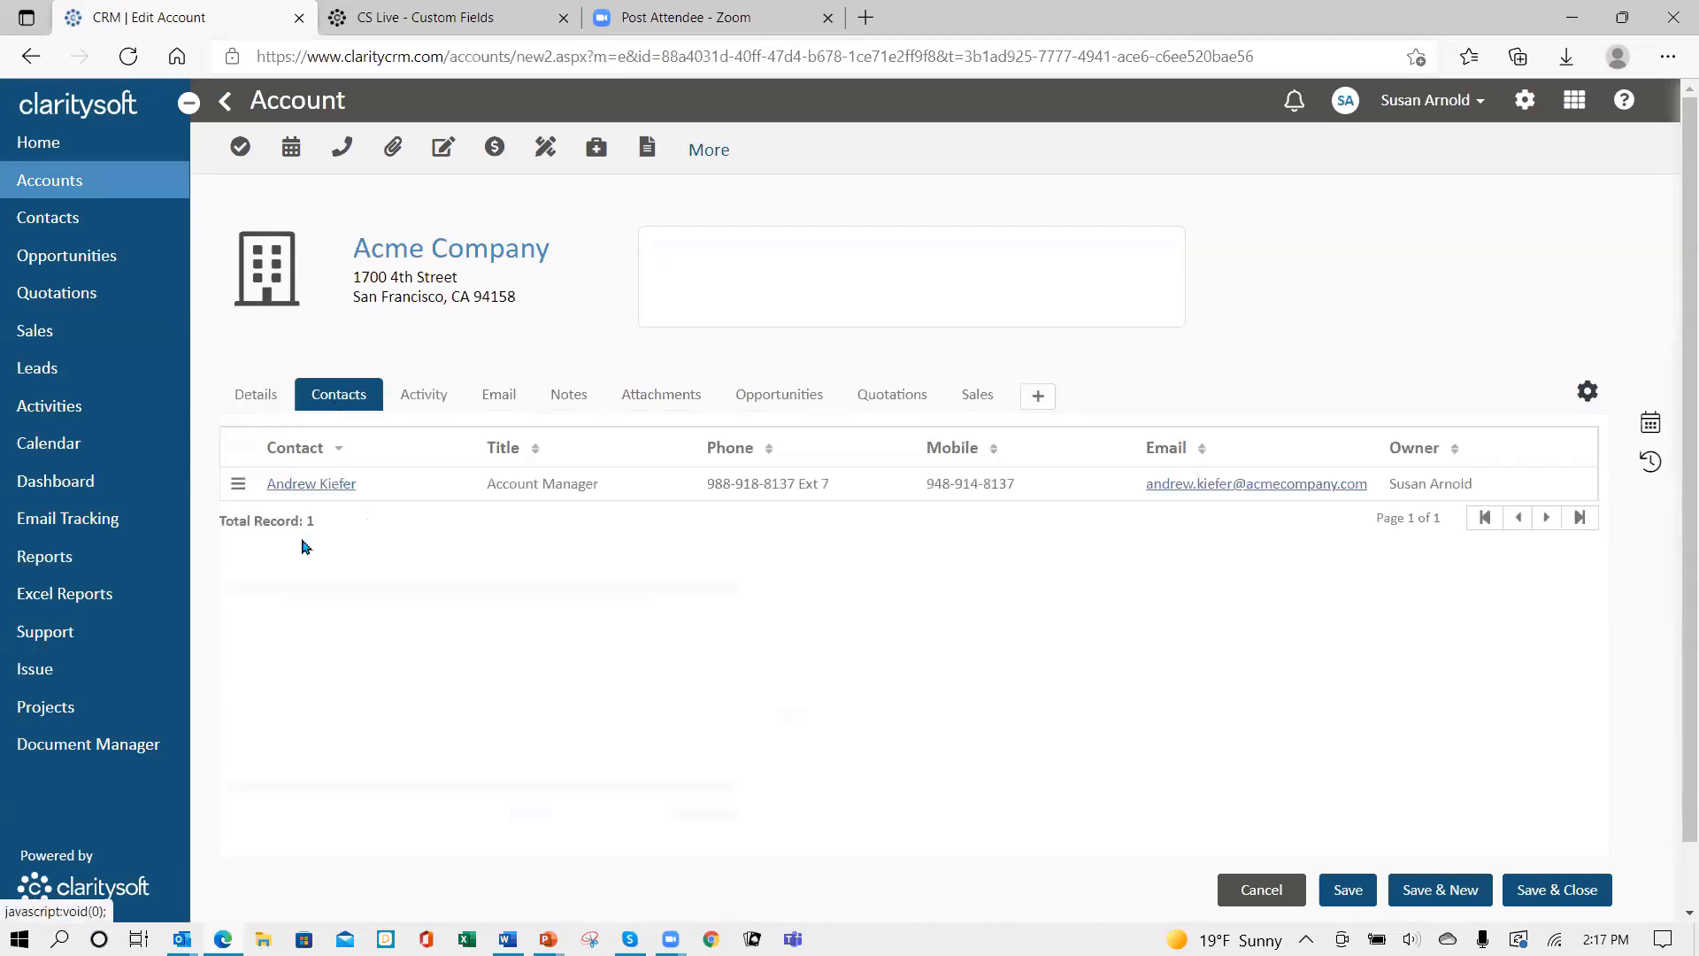
pyautogui.click(313, 486)
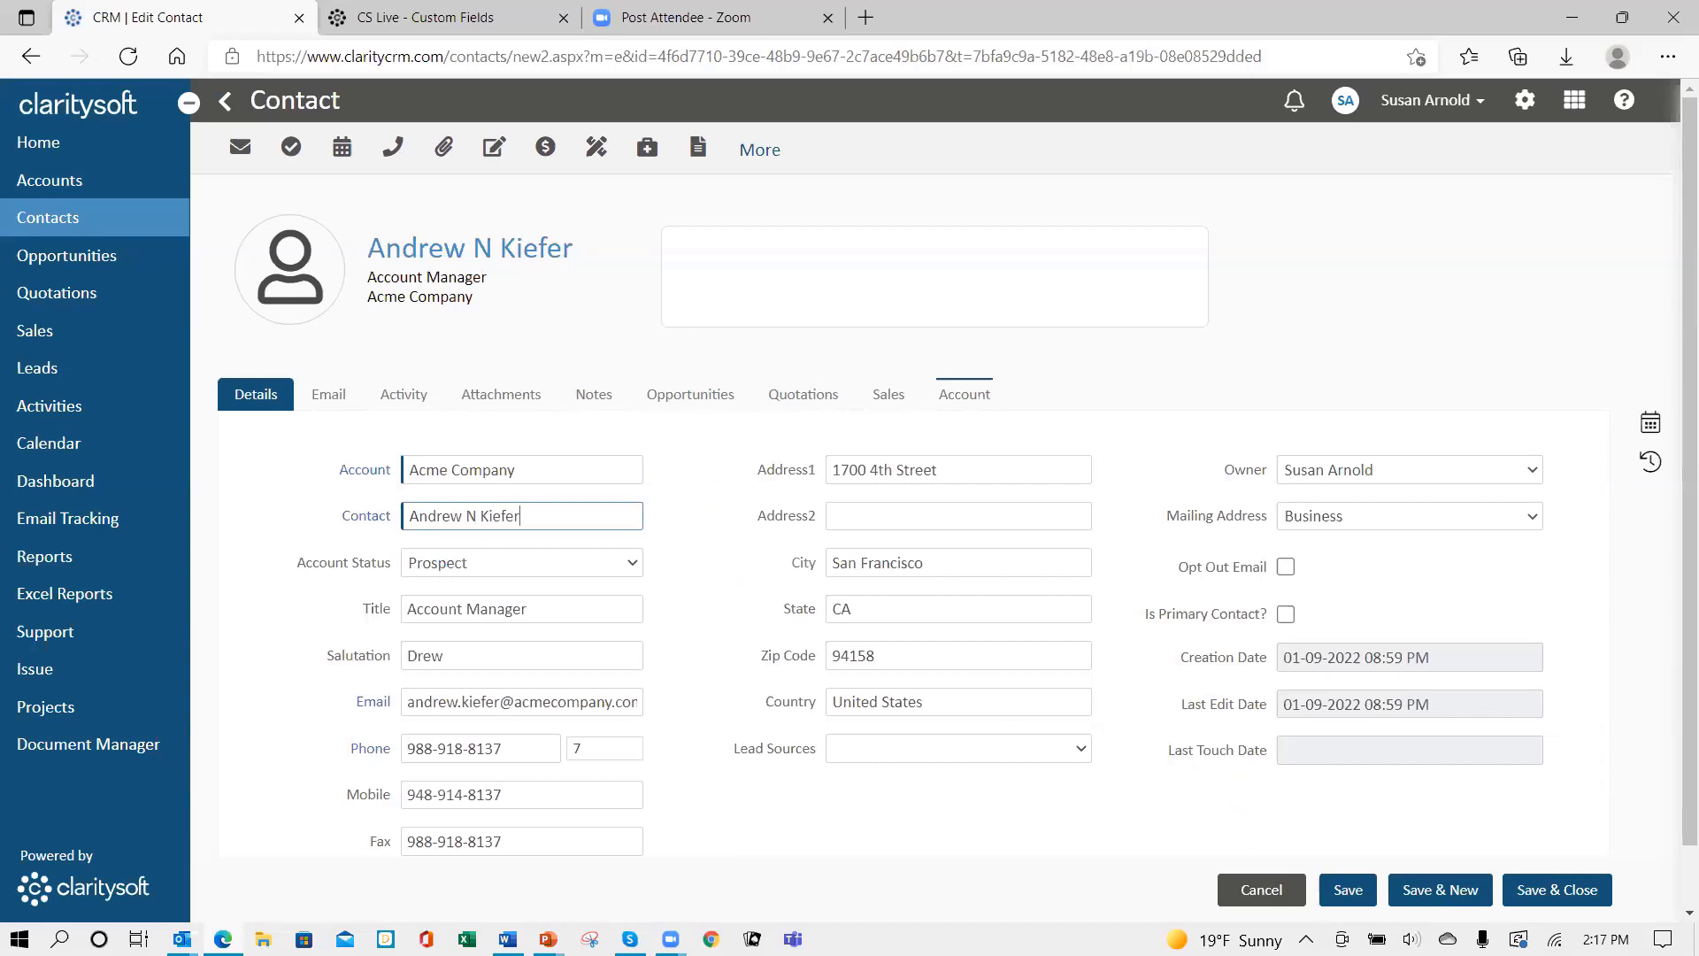
pyautogui.click(1273, 901)
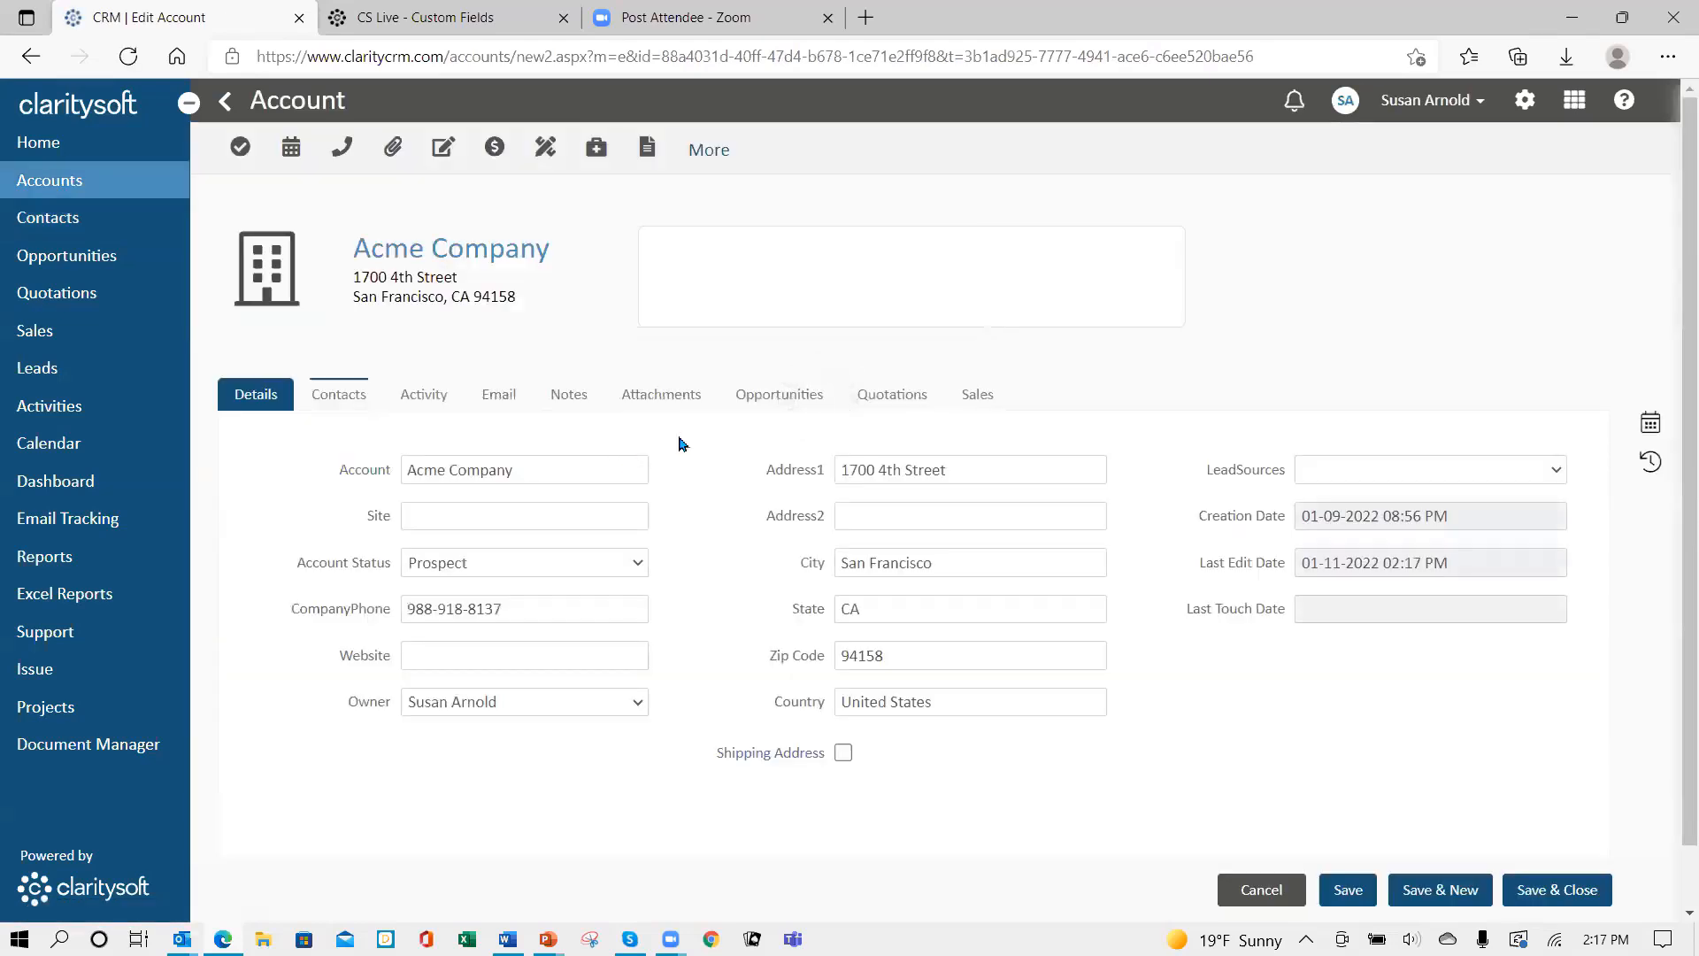
pyautogui.click(773, 403)
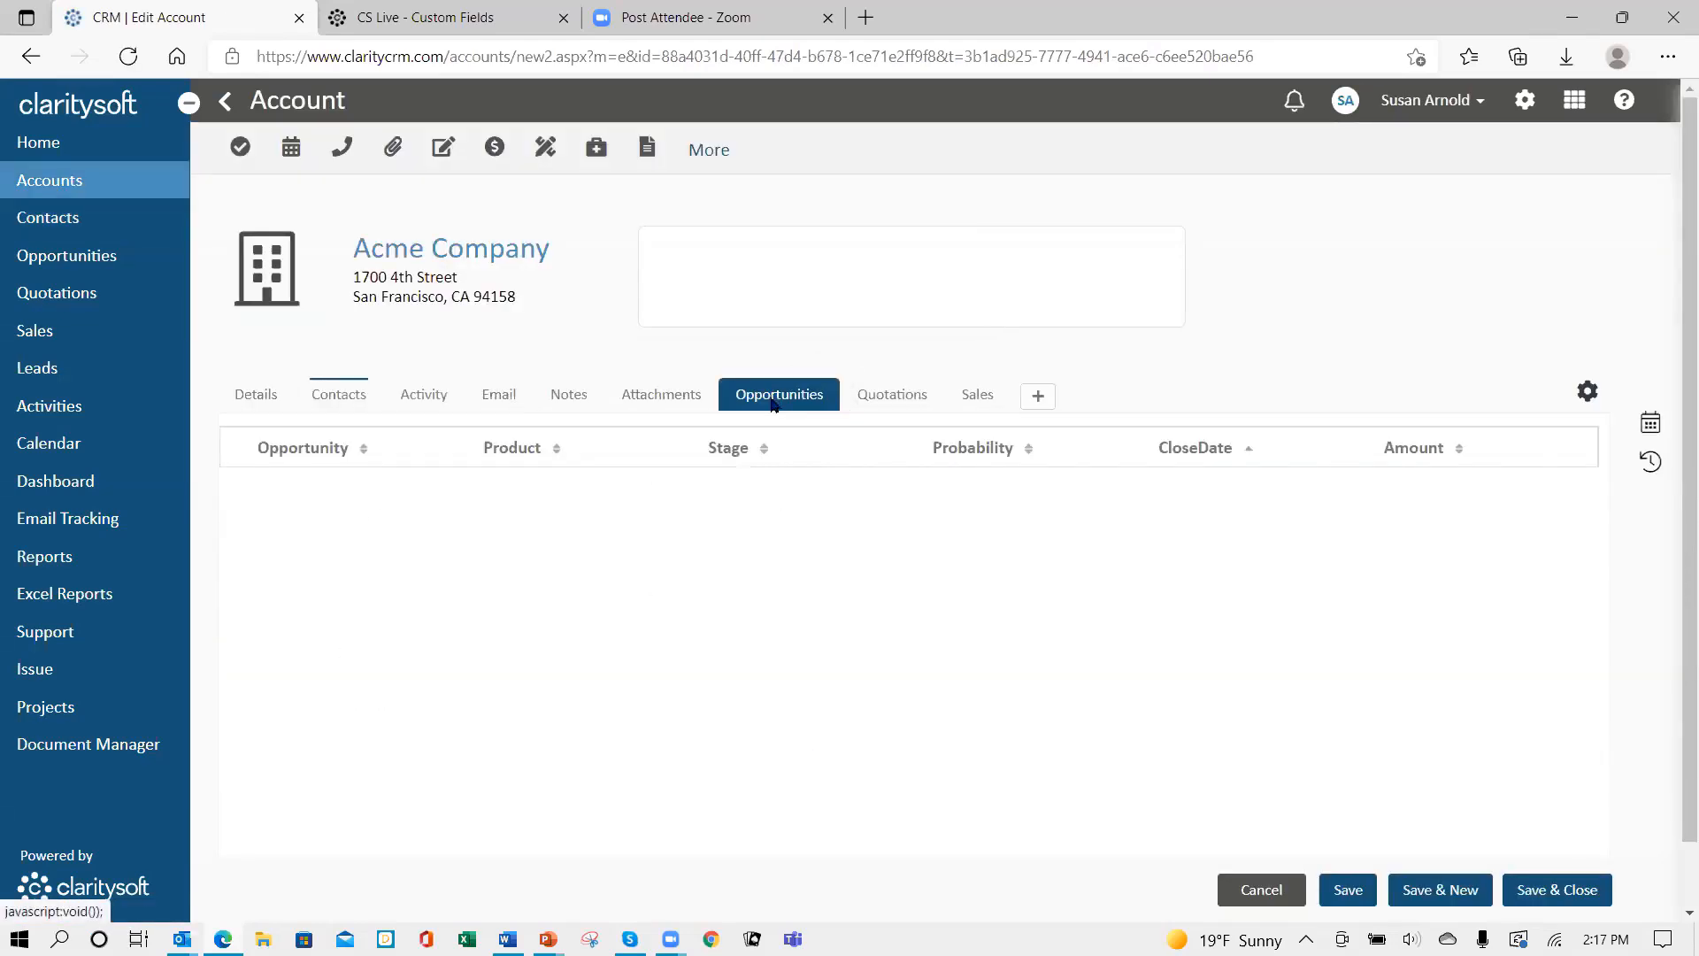
# - Create an Acme Company opportunity for its contact at Presentation stage with amount 1000
pyautogui.click(1041, 403)
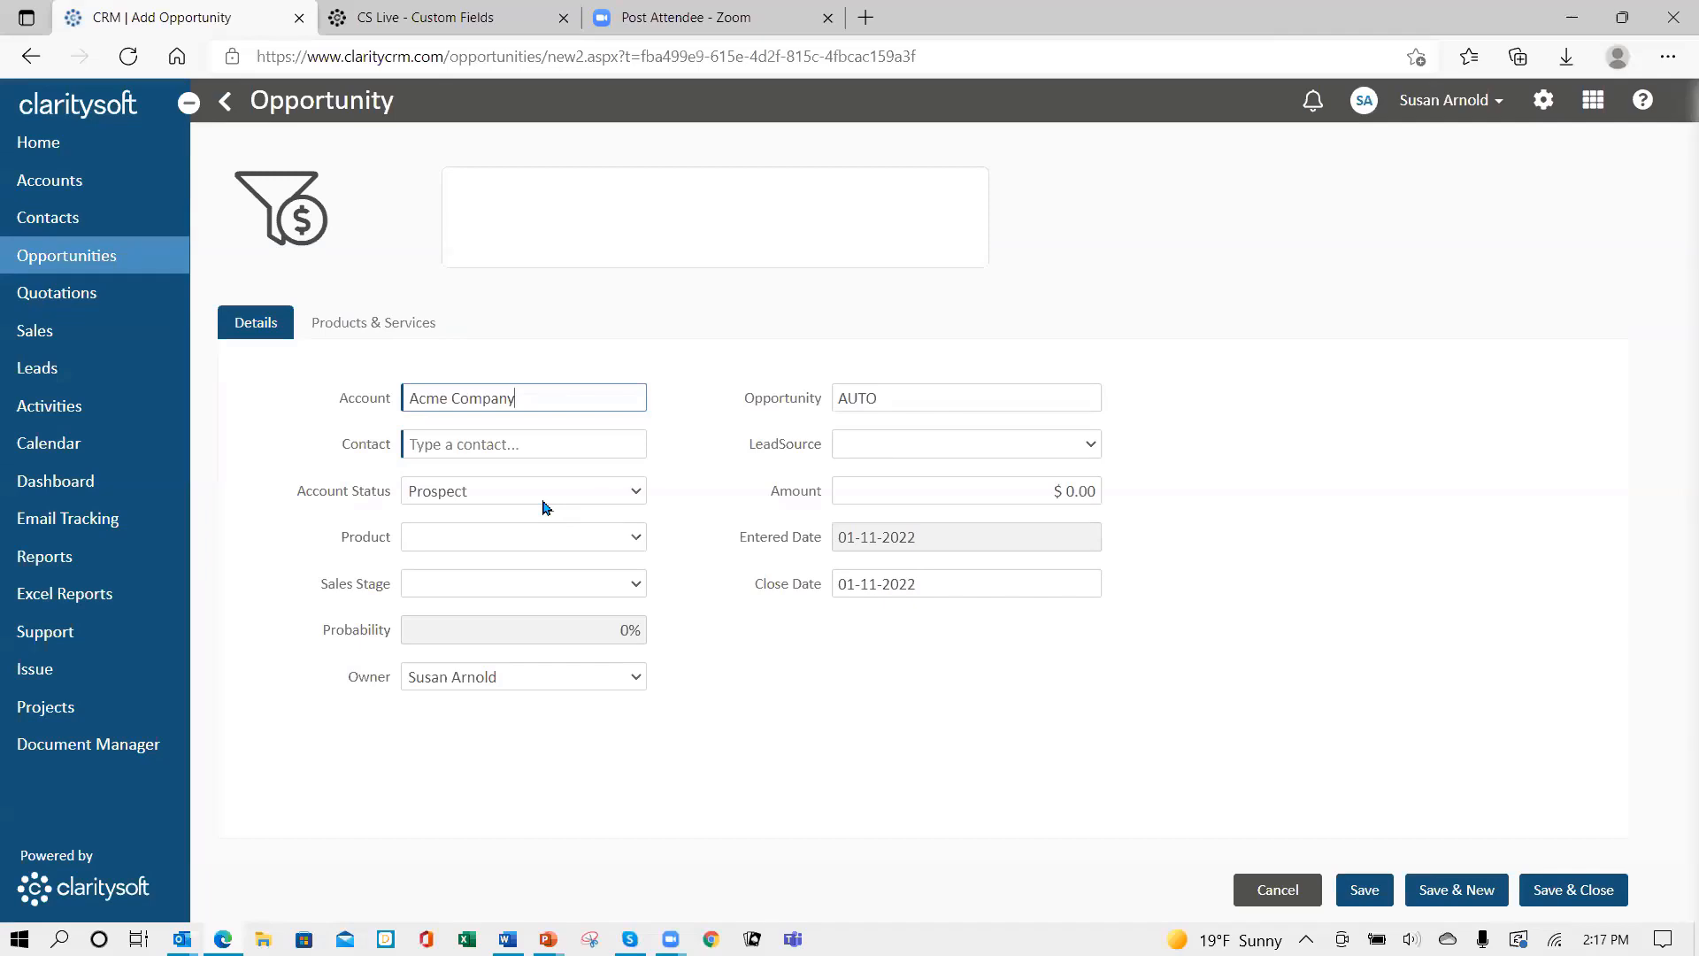
pyautogui.click(534, 436)
pyautogui.click(525, 487)
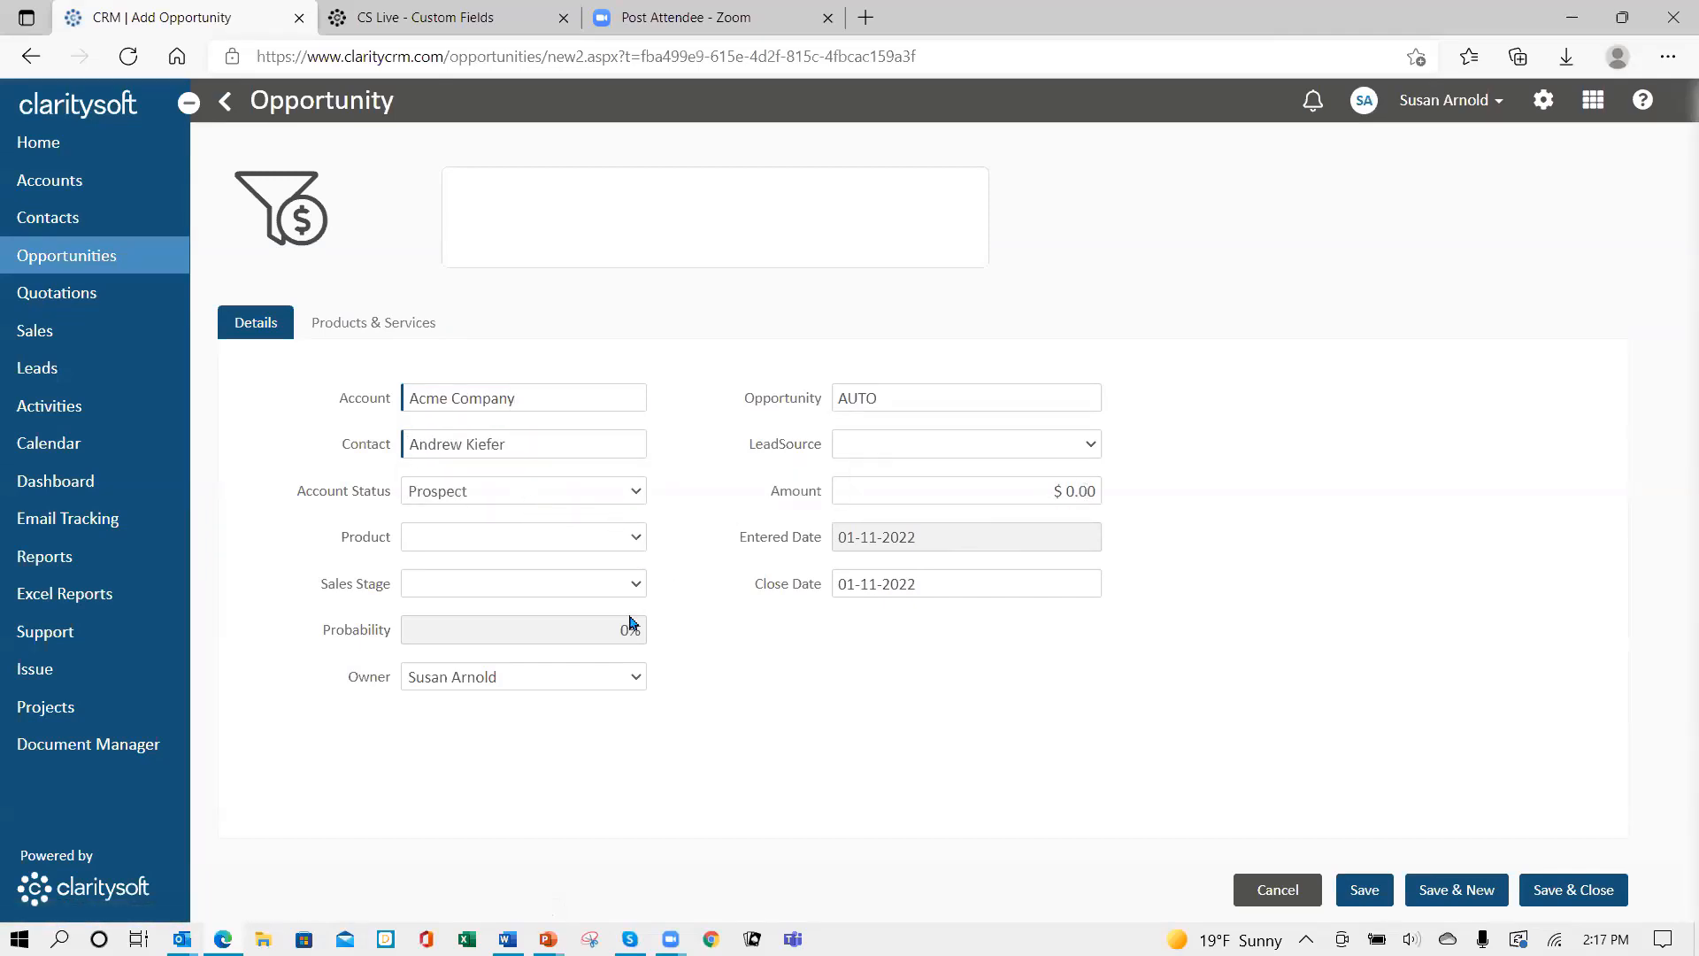
pyautogui.click(634, 584)
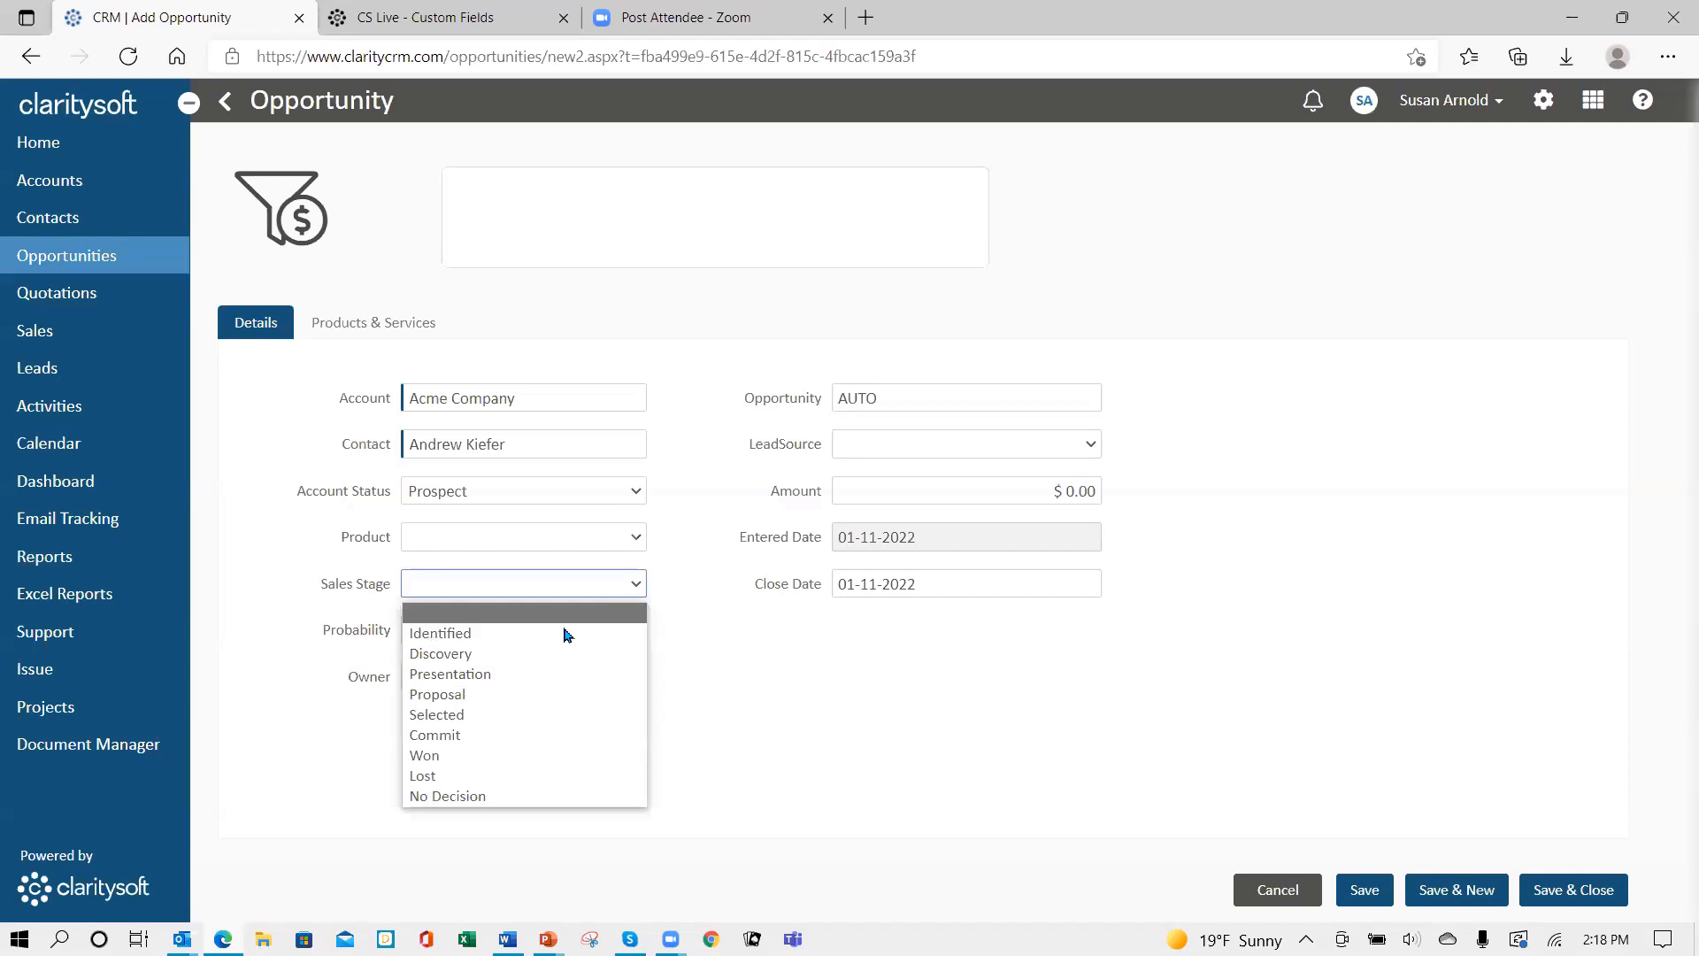
pyautogui.click(543, 674)
pyautogui.click(1077, 491)
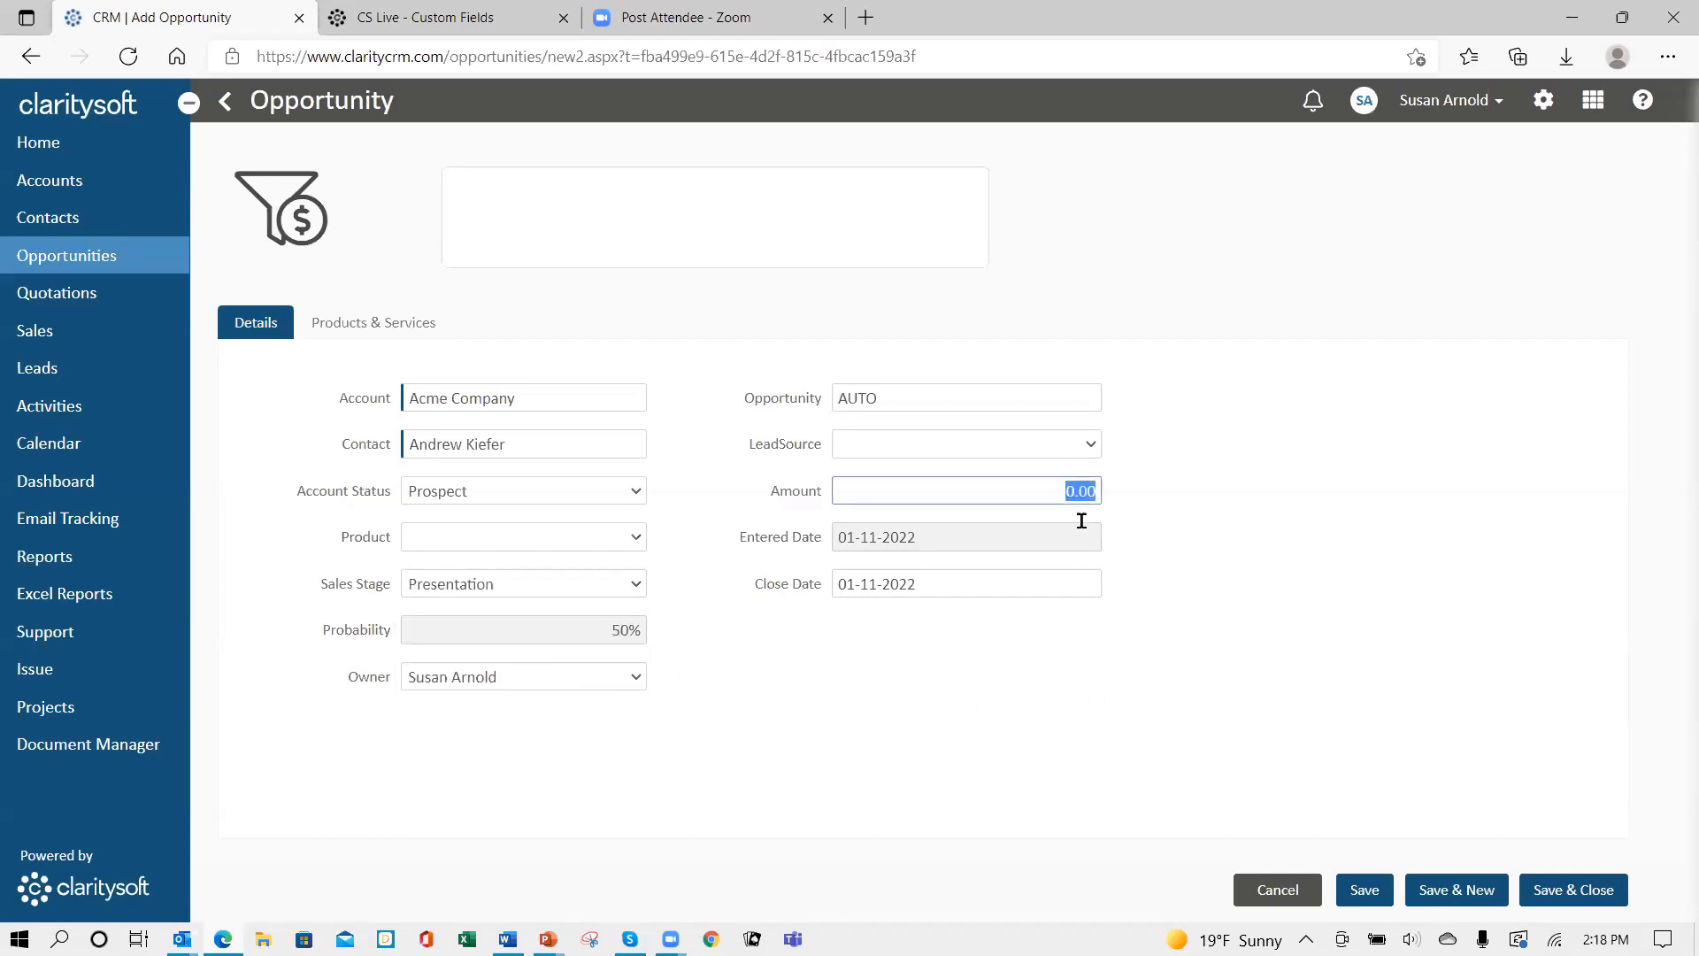
pyautogui.write('1000')
pyautogui.press('Tab')
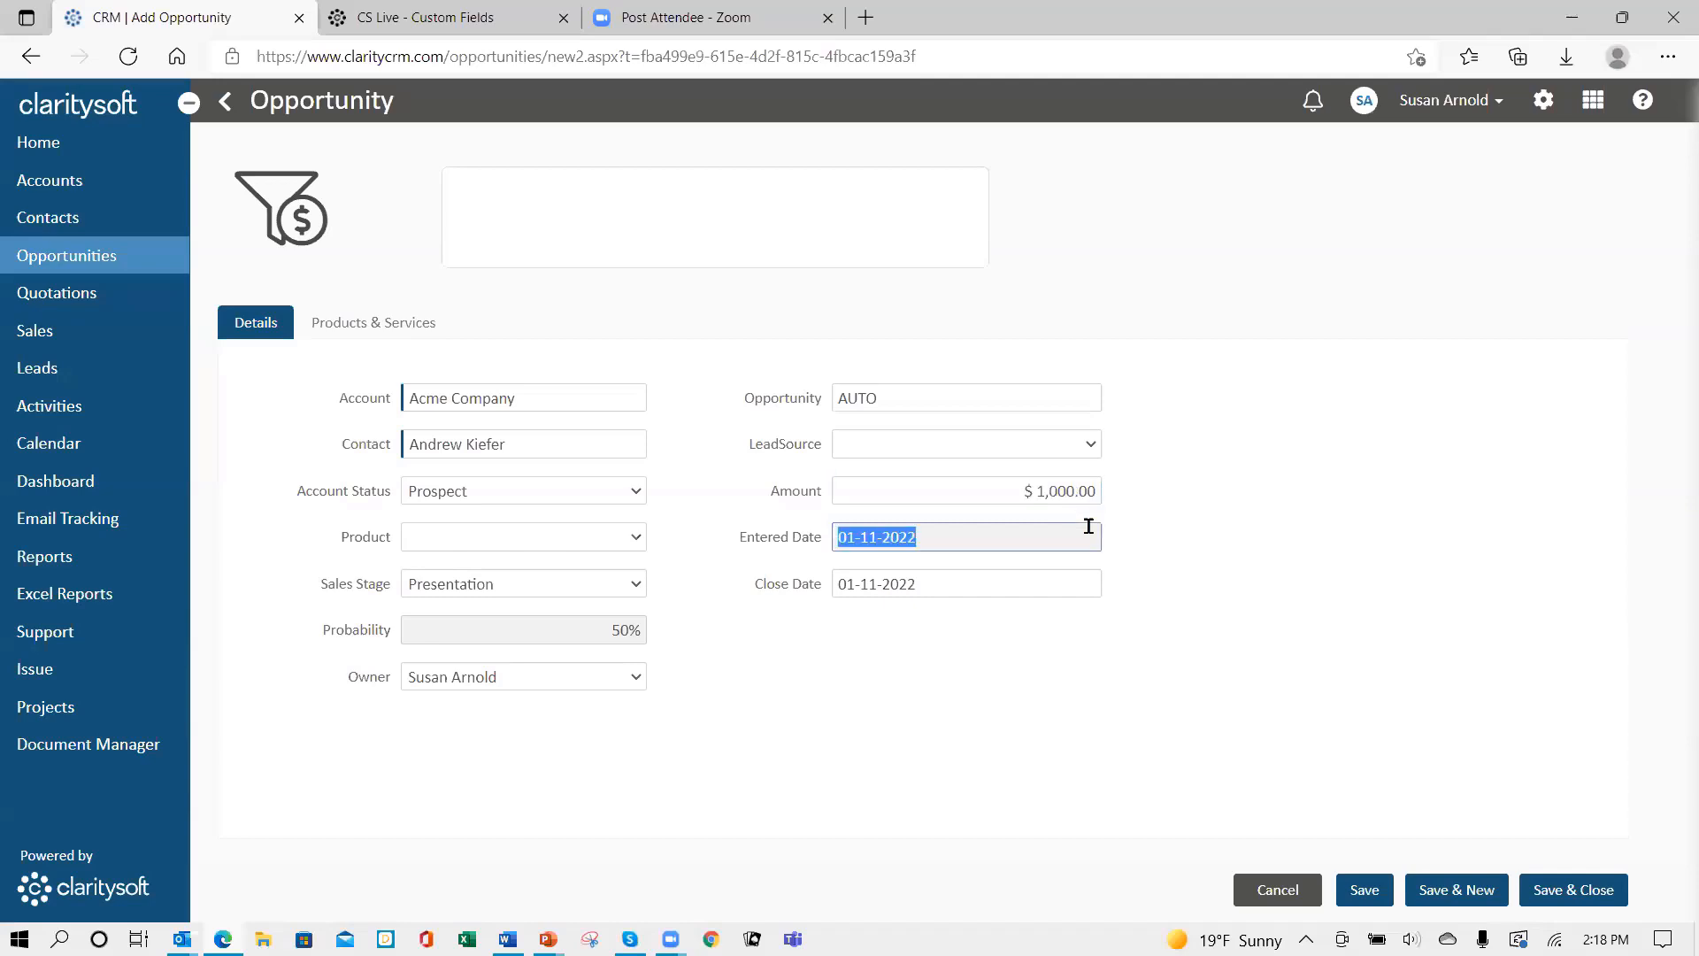
pyautogui.click(1555, 896)
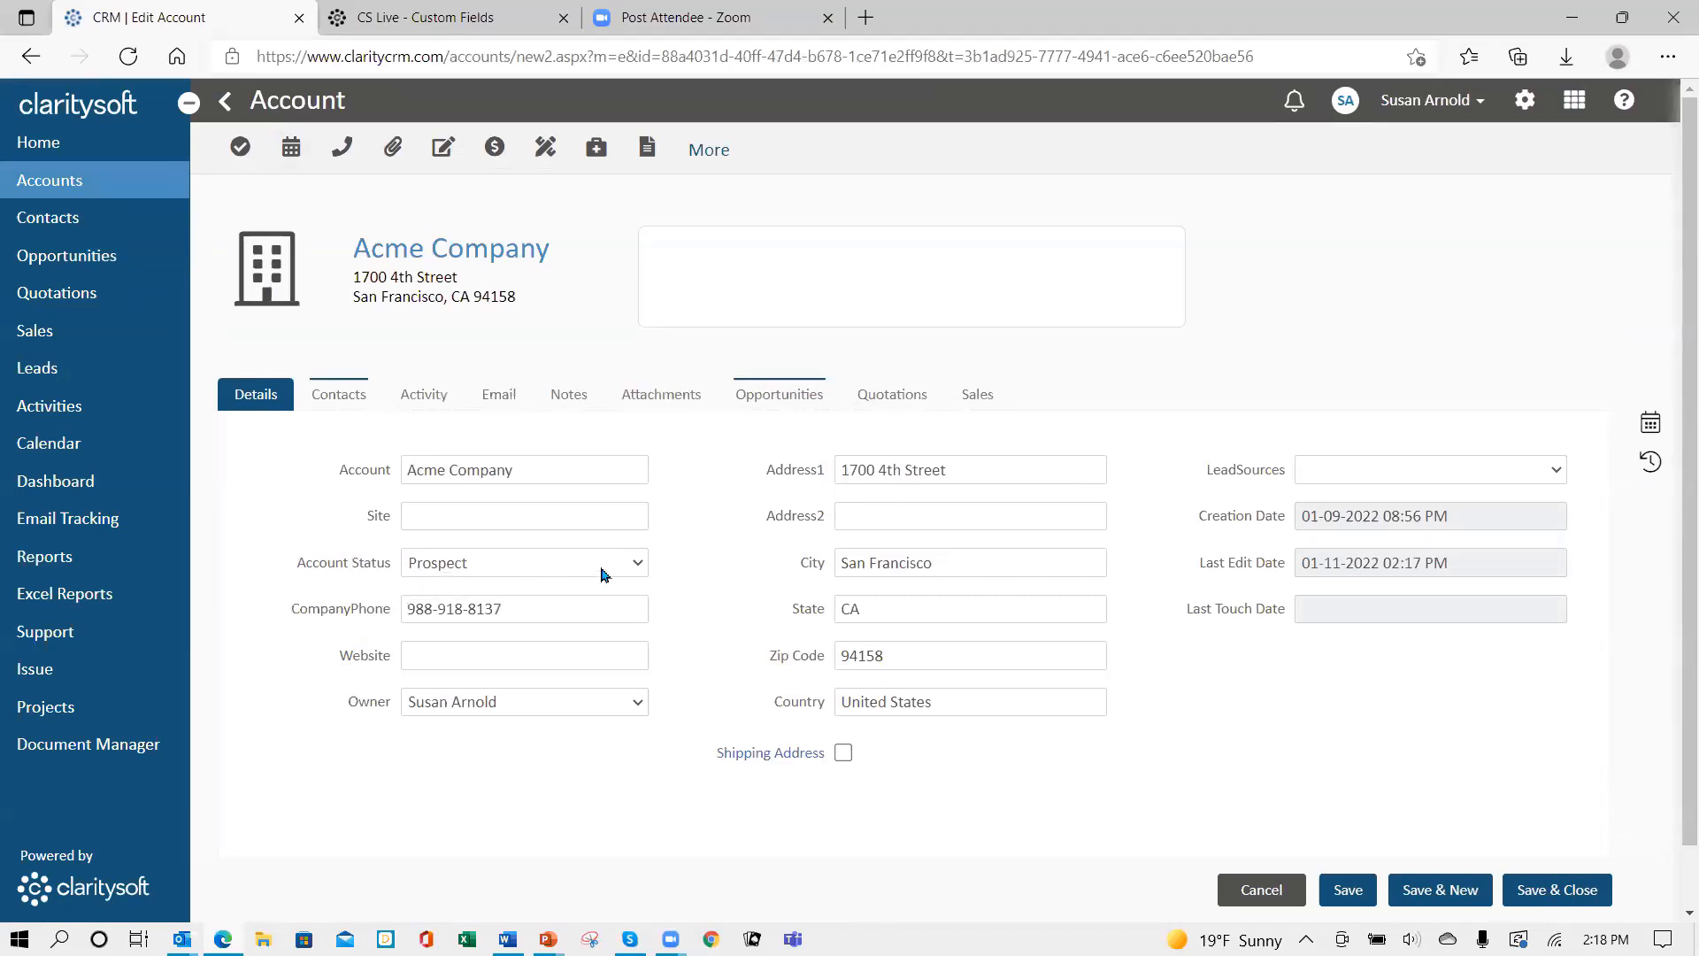
# - Change Acme Company's Account Status to Customer and save
pyautogui.click(639, 567)
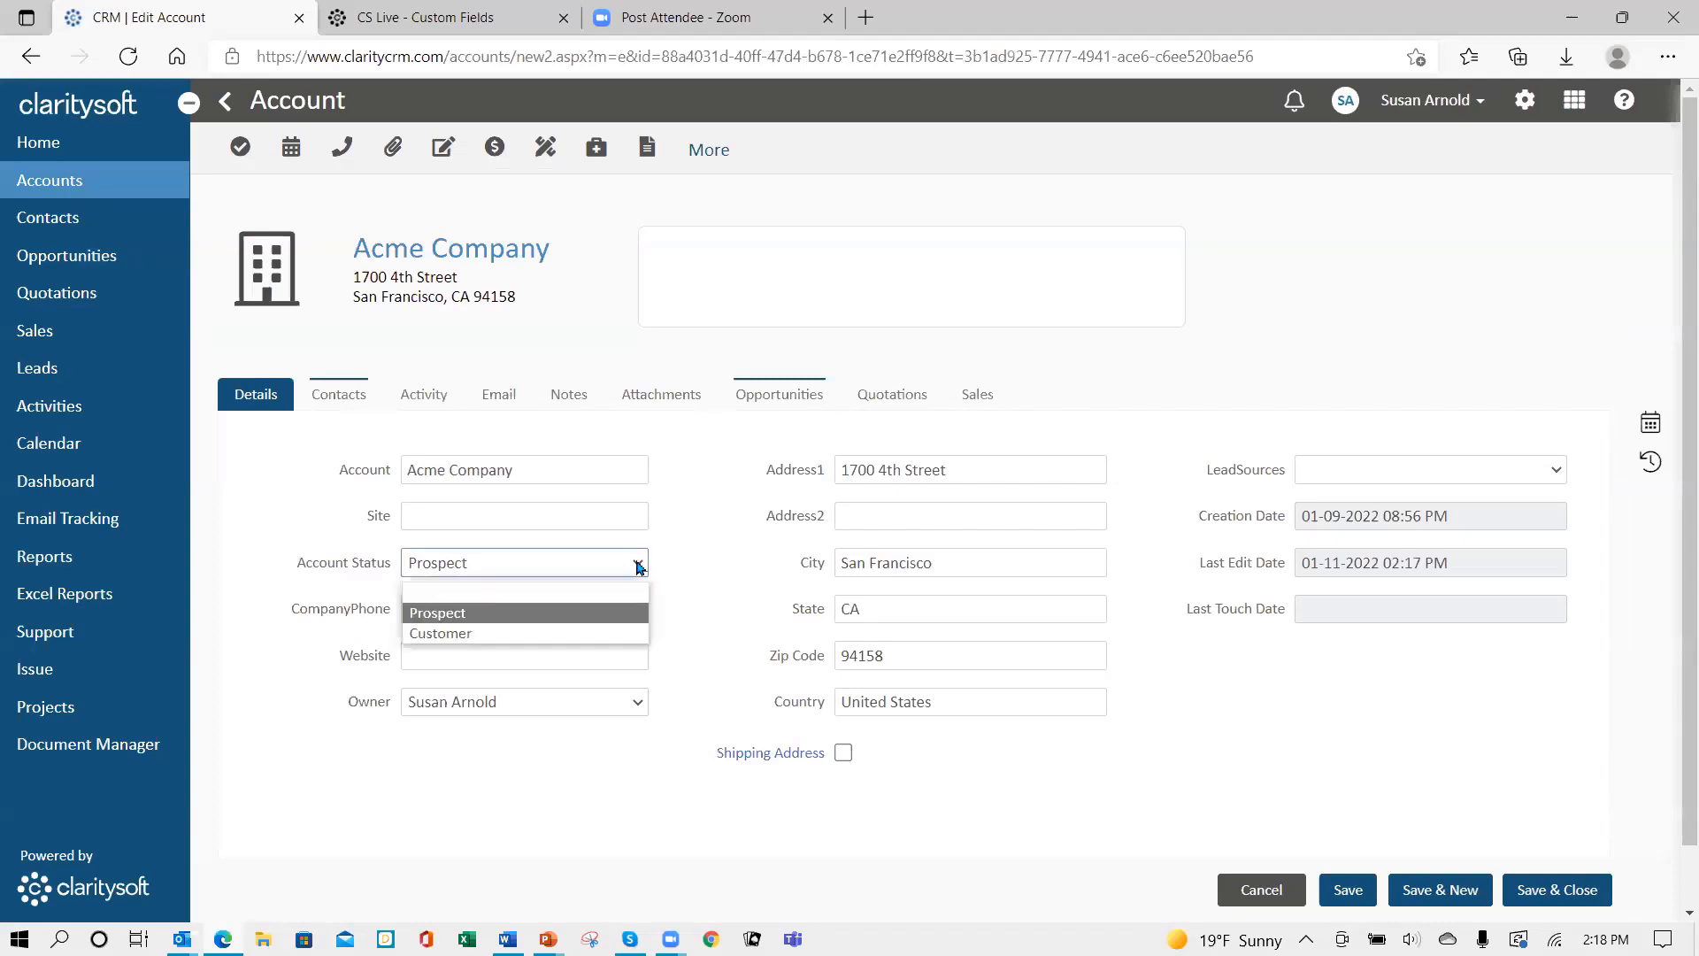
pyautogui.click(606, 641)
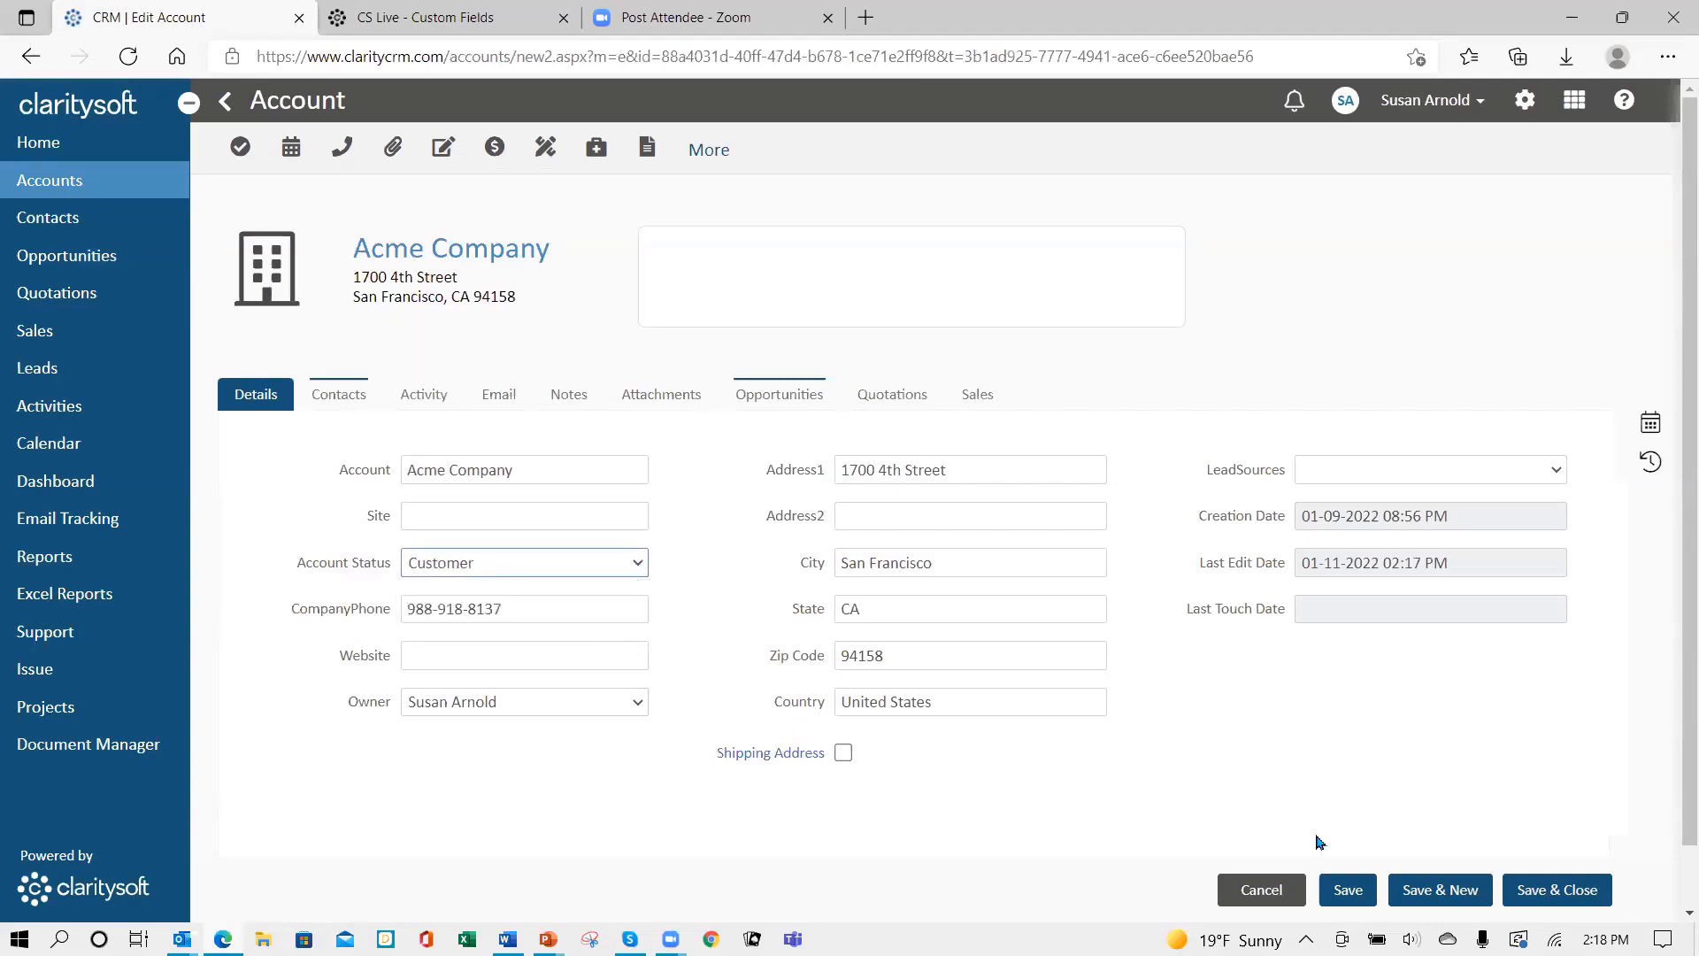
pyautogui.click(1349, 894)
# - Review the account's contact and opportunity O00001, then return to the contacts list
pyautogui.click(344, 399)
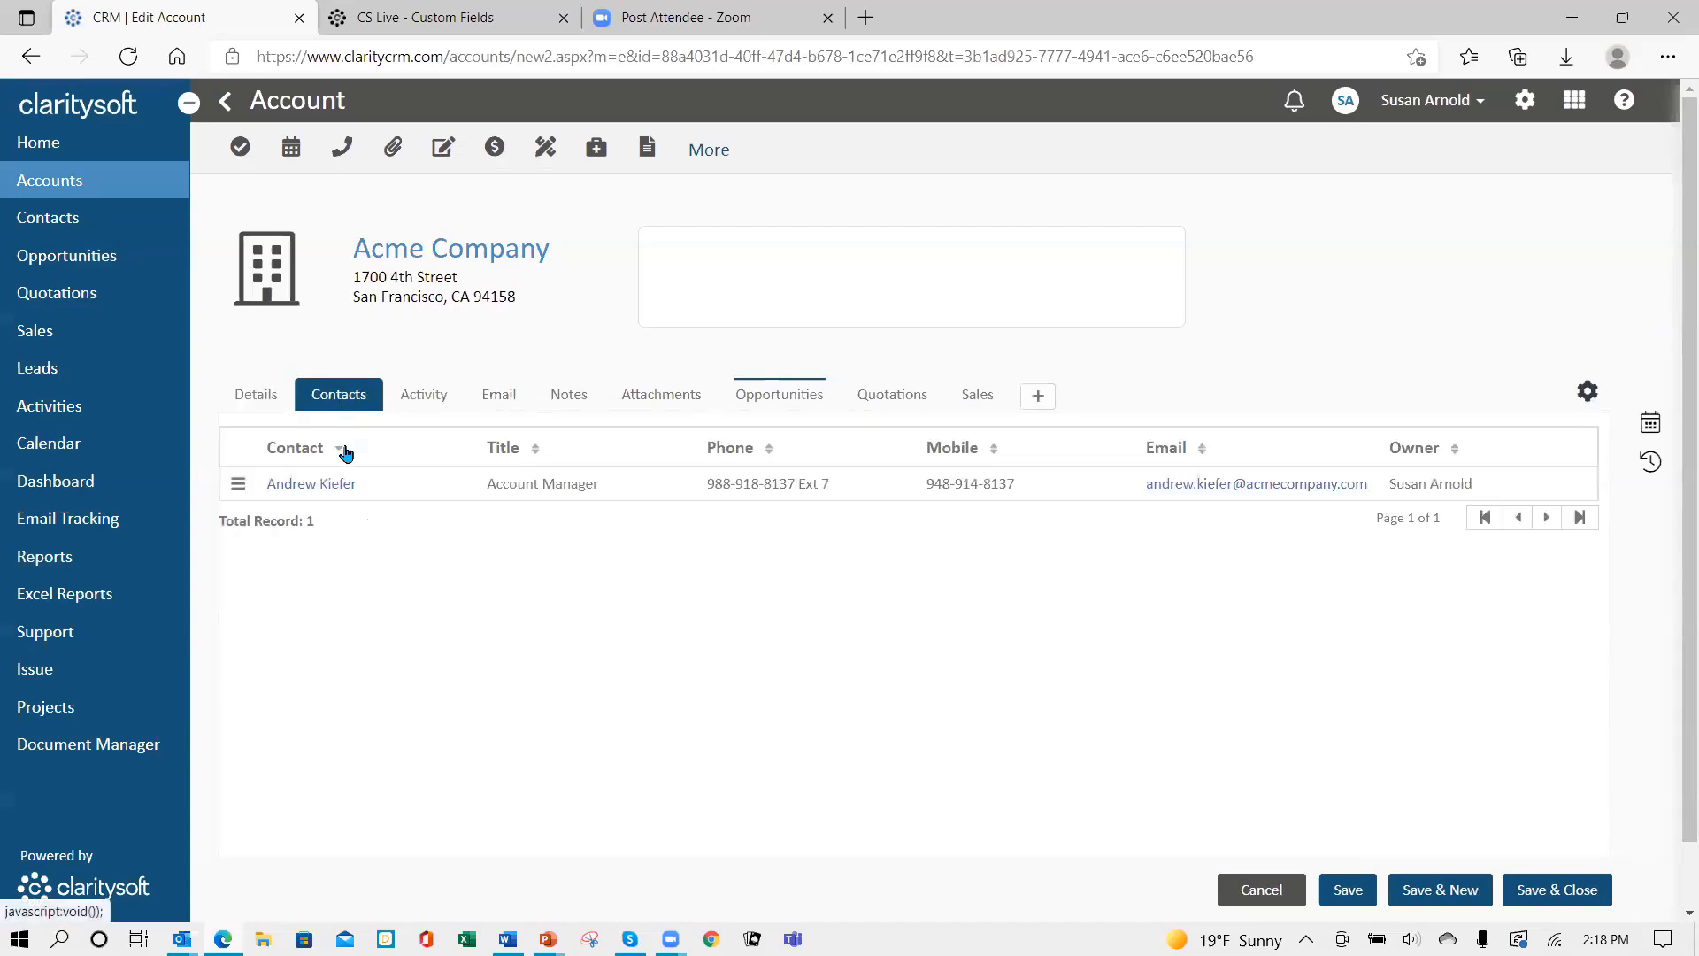
pyautogui.click(321, 486)
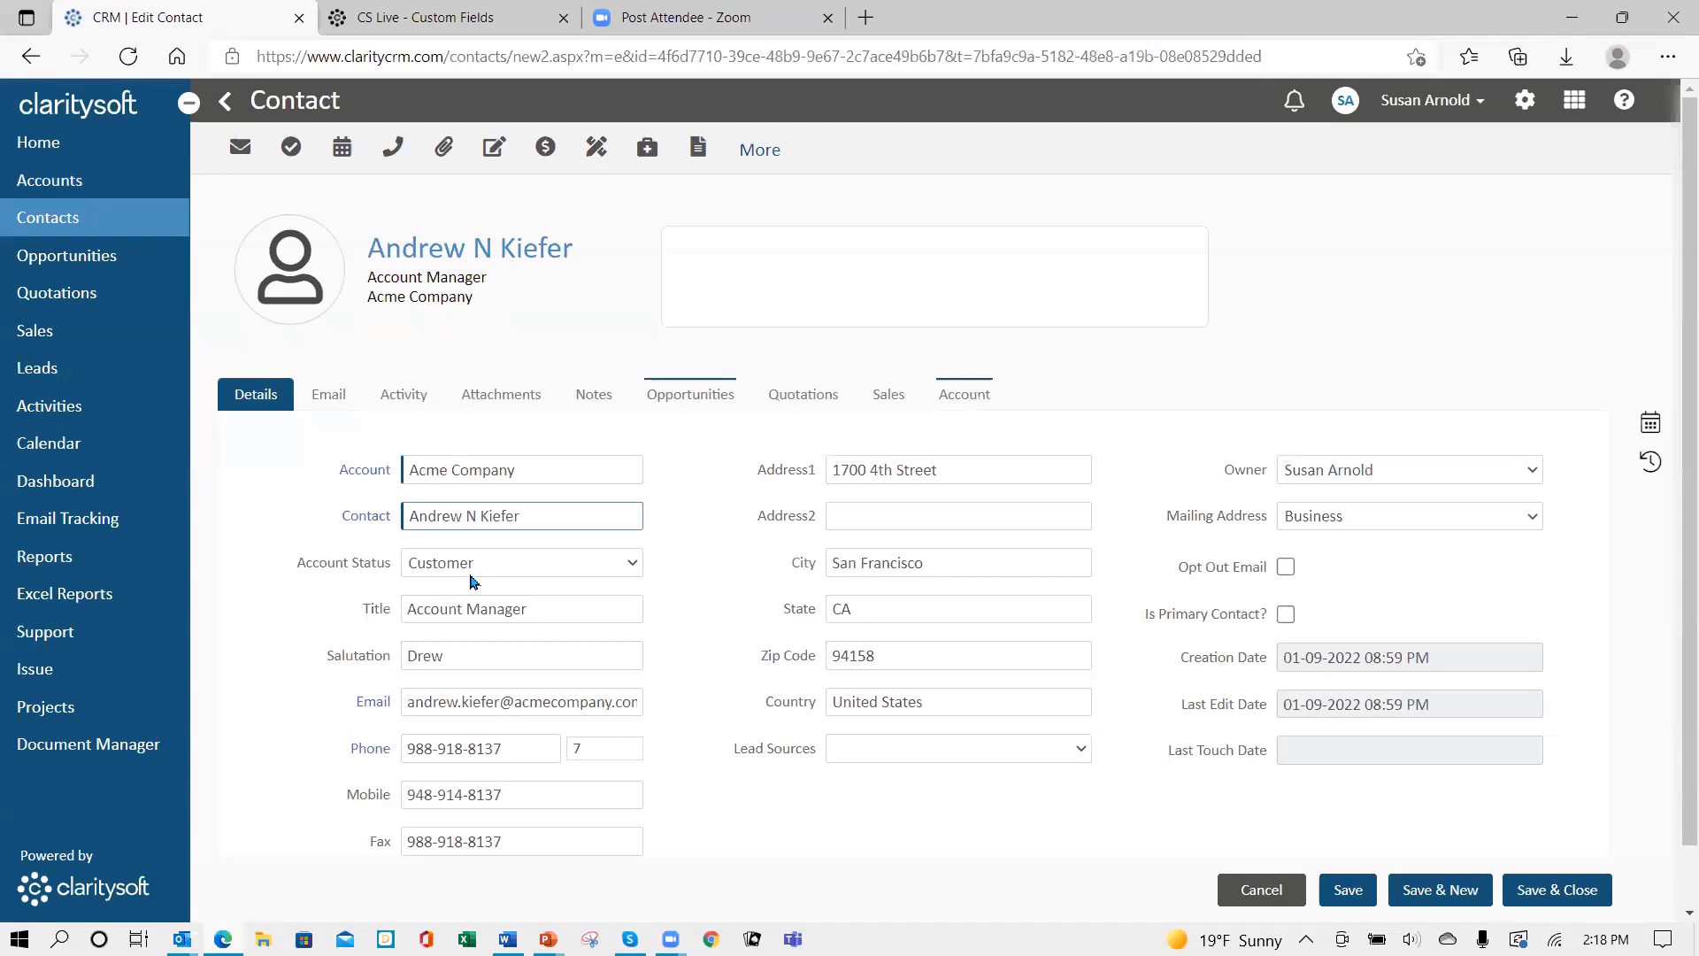
pyautogui.click(1267, 892)
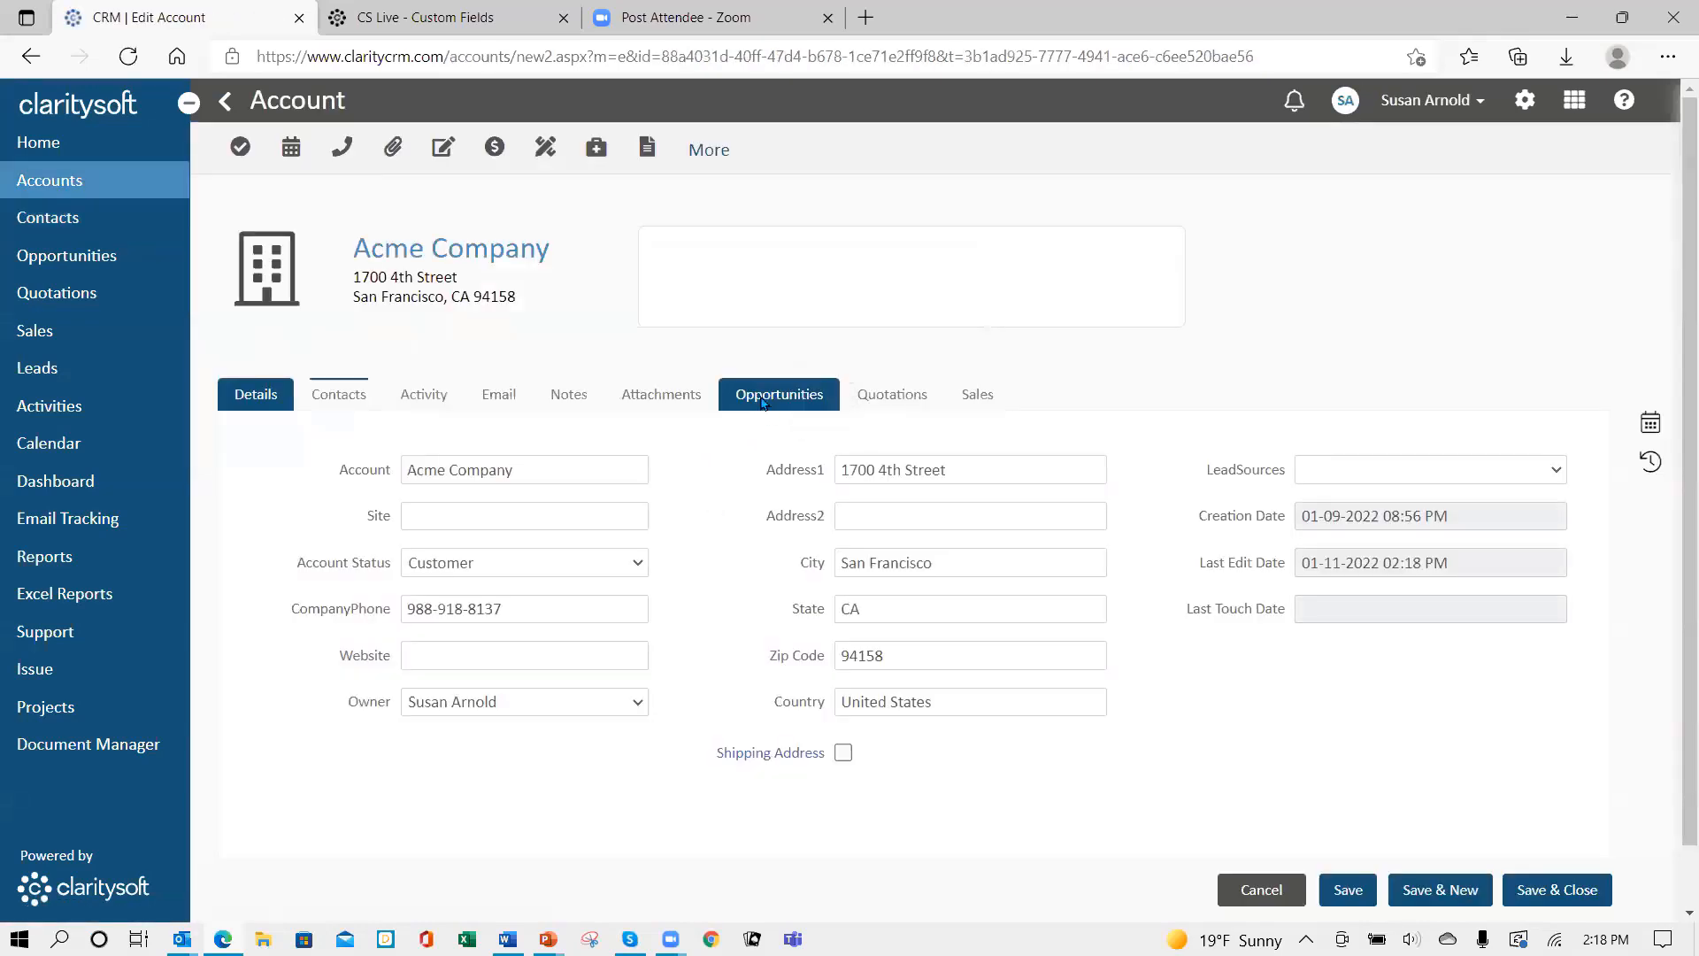
pyautogui.click(772, 395)
pyautogui.click(303, 485)
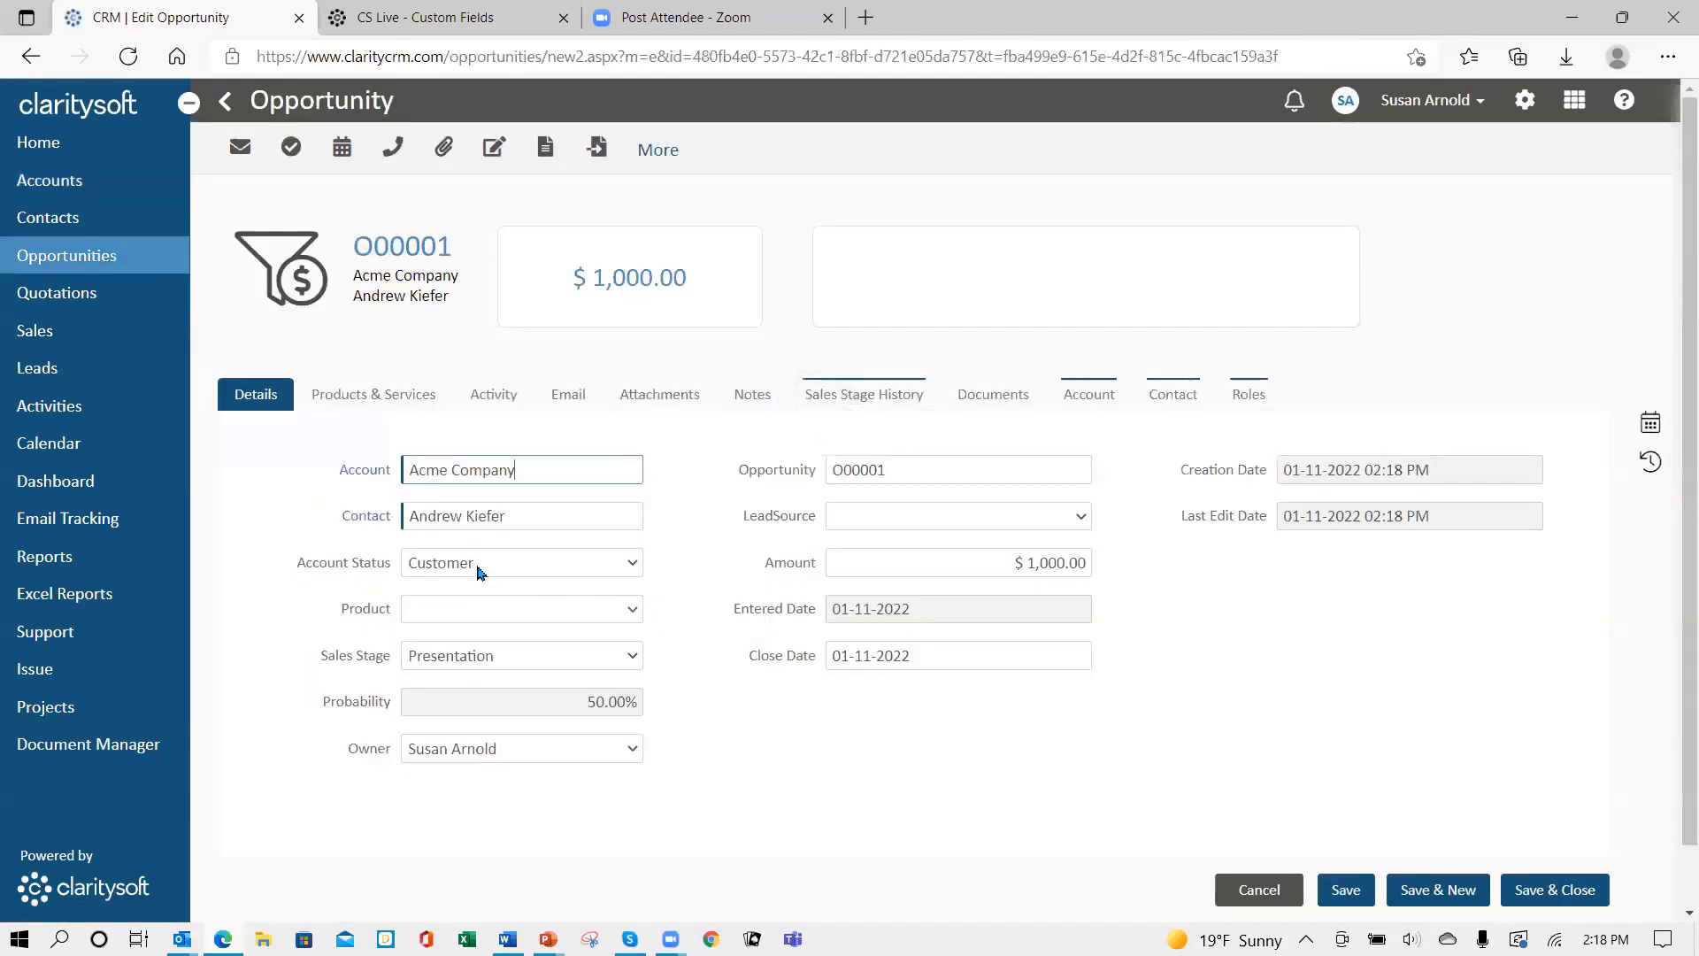
pyautogui.click(1255, 895)
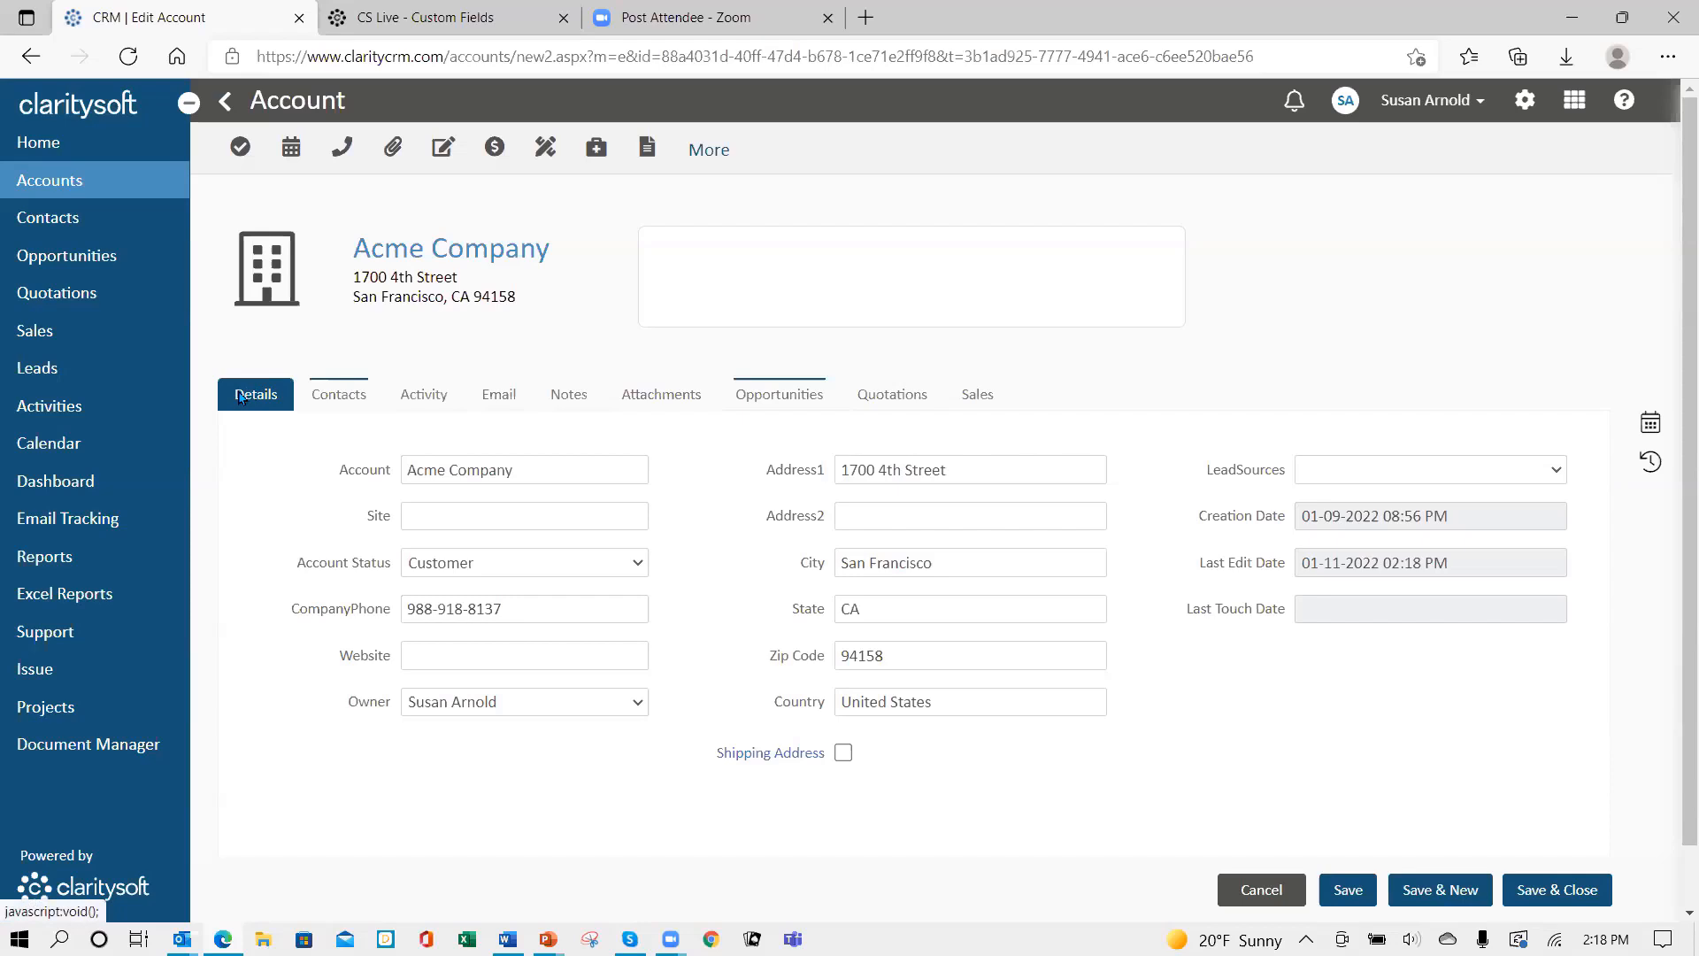
pyautogui.click(333, 400)
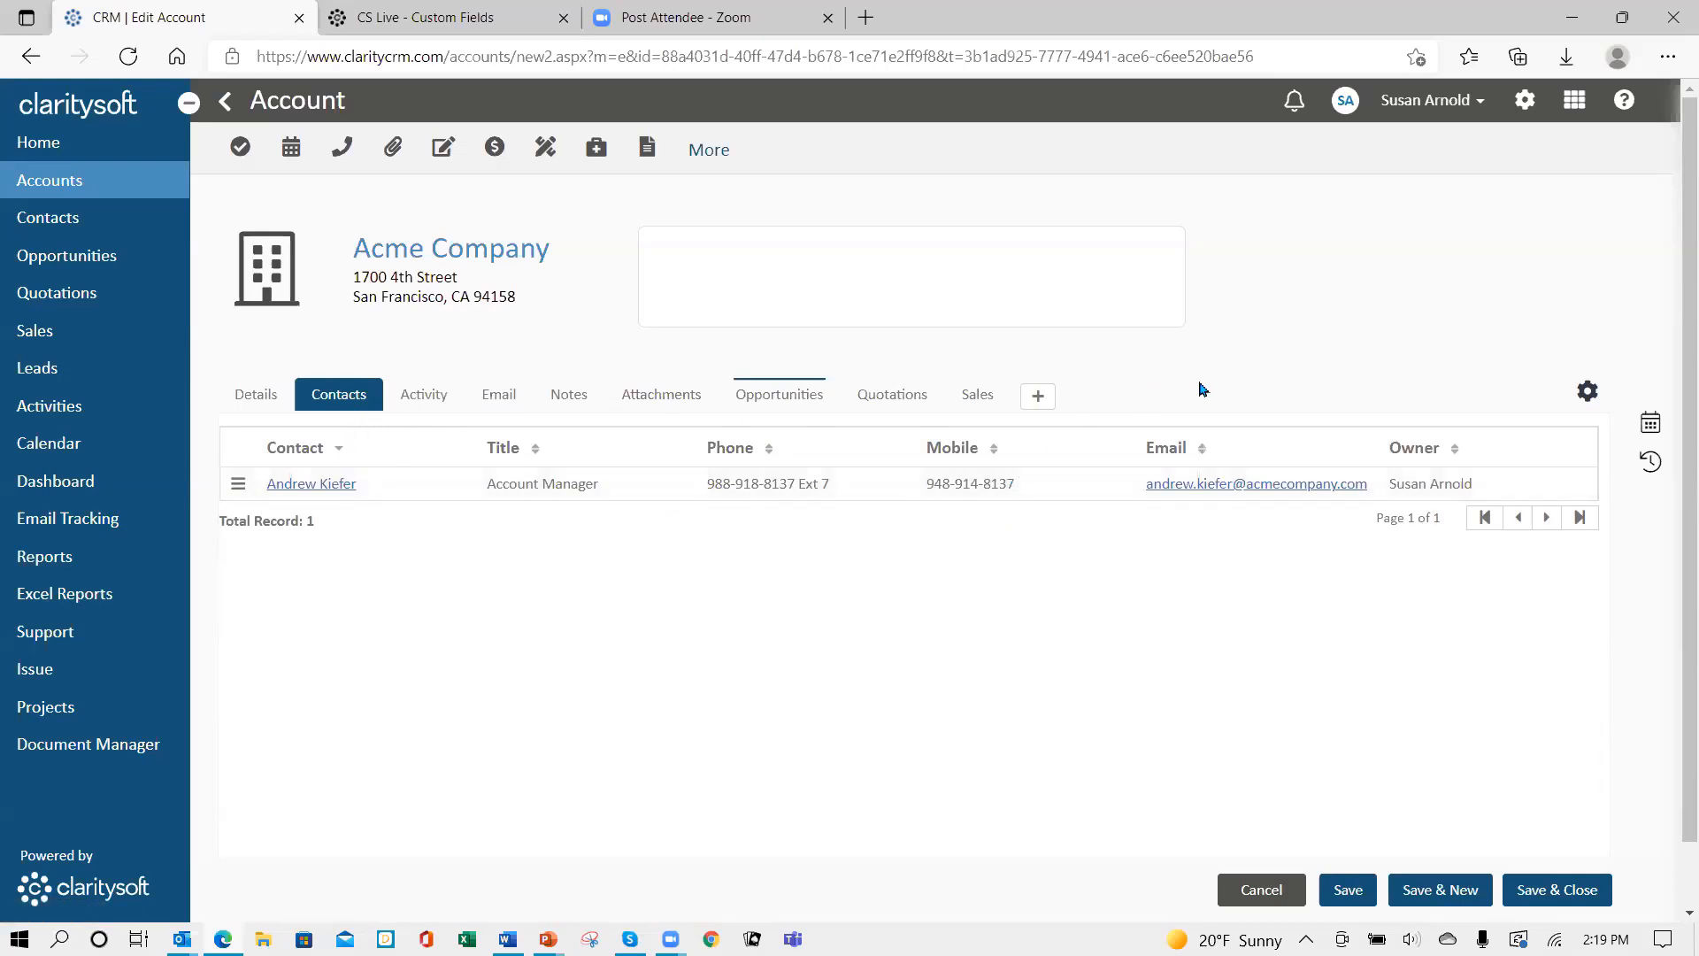
# - Add Account Status to the contacts list's visible columns, below Contact, and apply the layout
pyautogui.click(1586, 398)
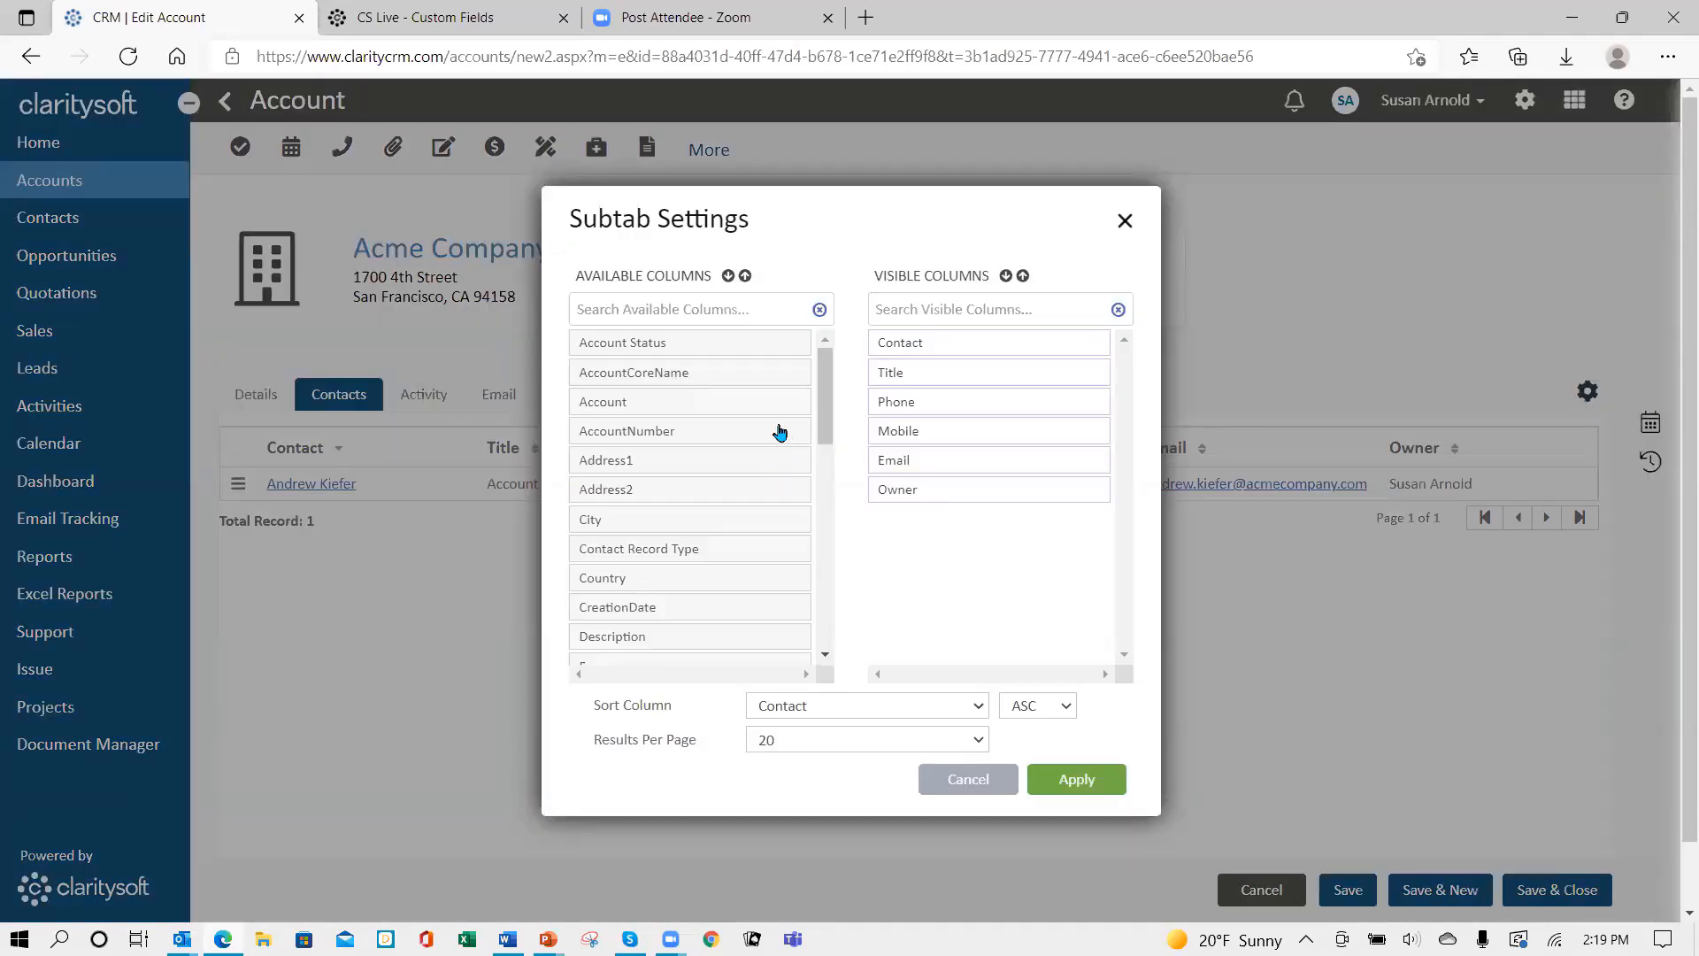
pyautogui.moveTo(650, 348); pyautogui.dragTo(958, 381)
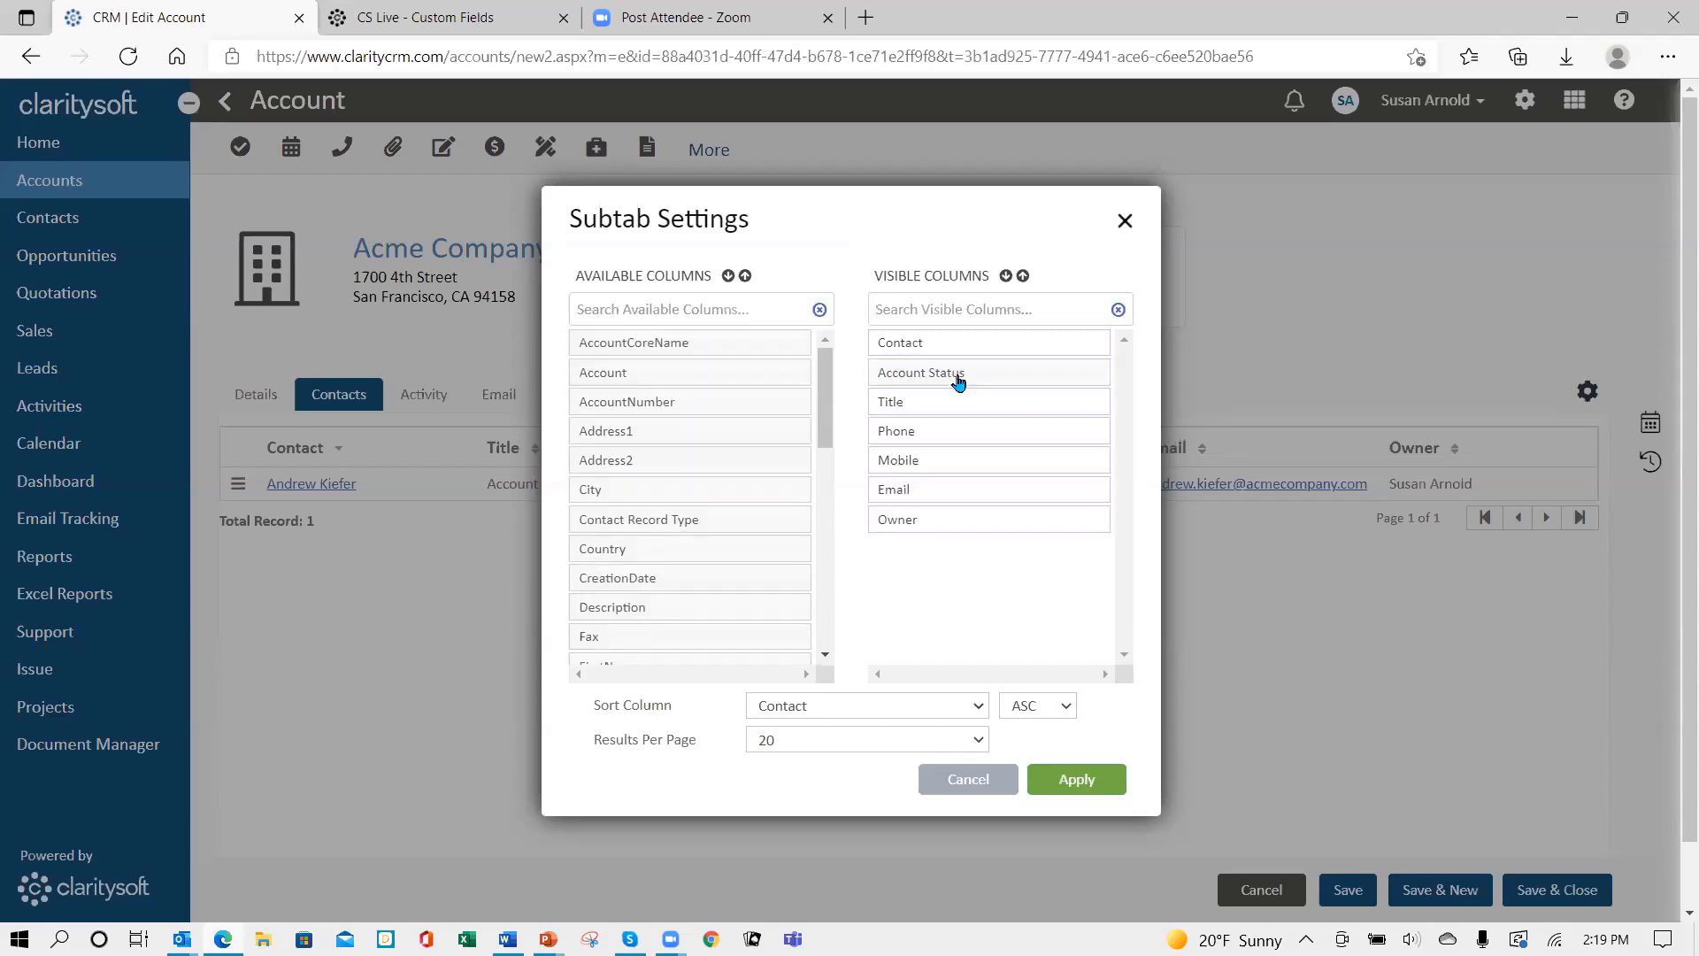
pyautogui.click(1073, 780)
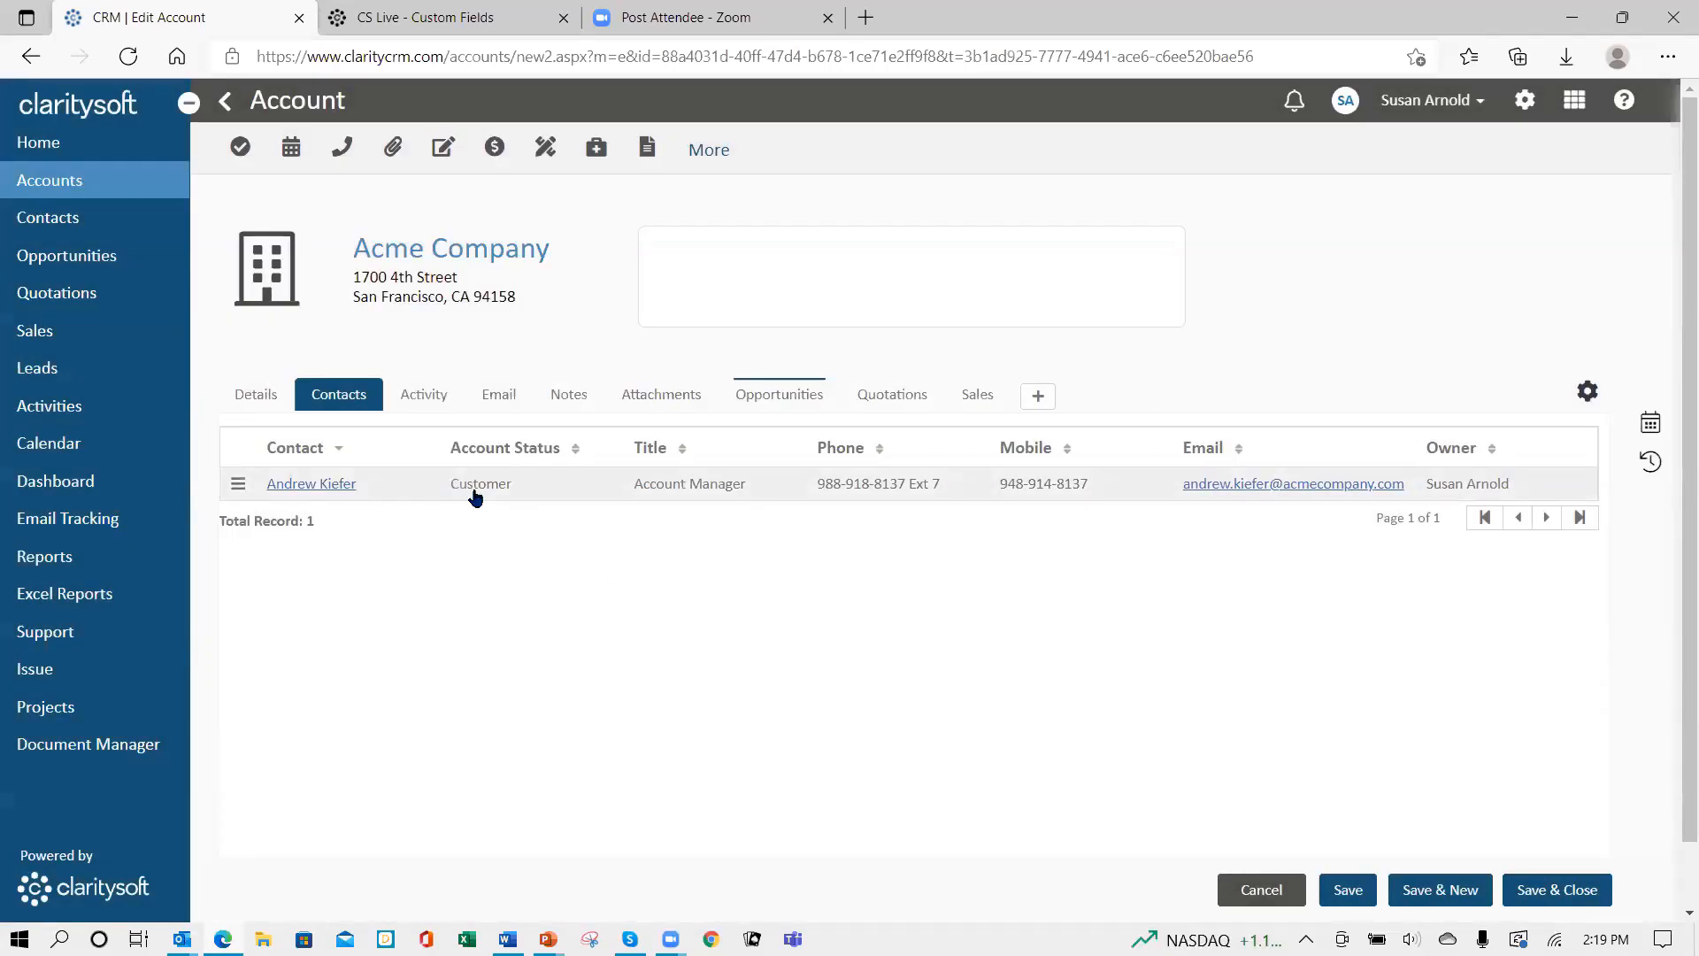
# - On the opportunities list, add Account Status to the visible columns below Opportunity and apply
pyautogui.click(776, 403)
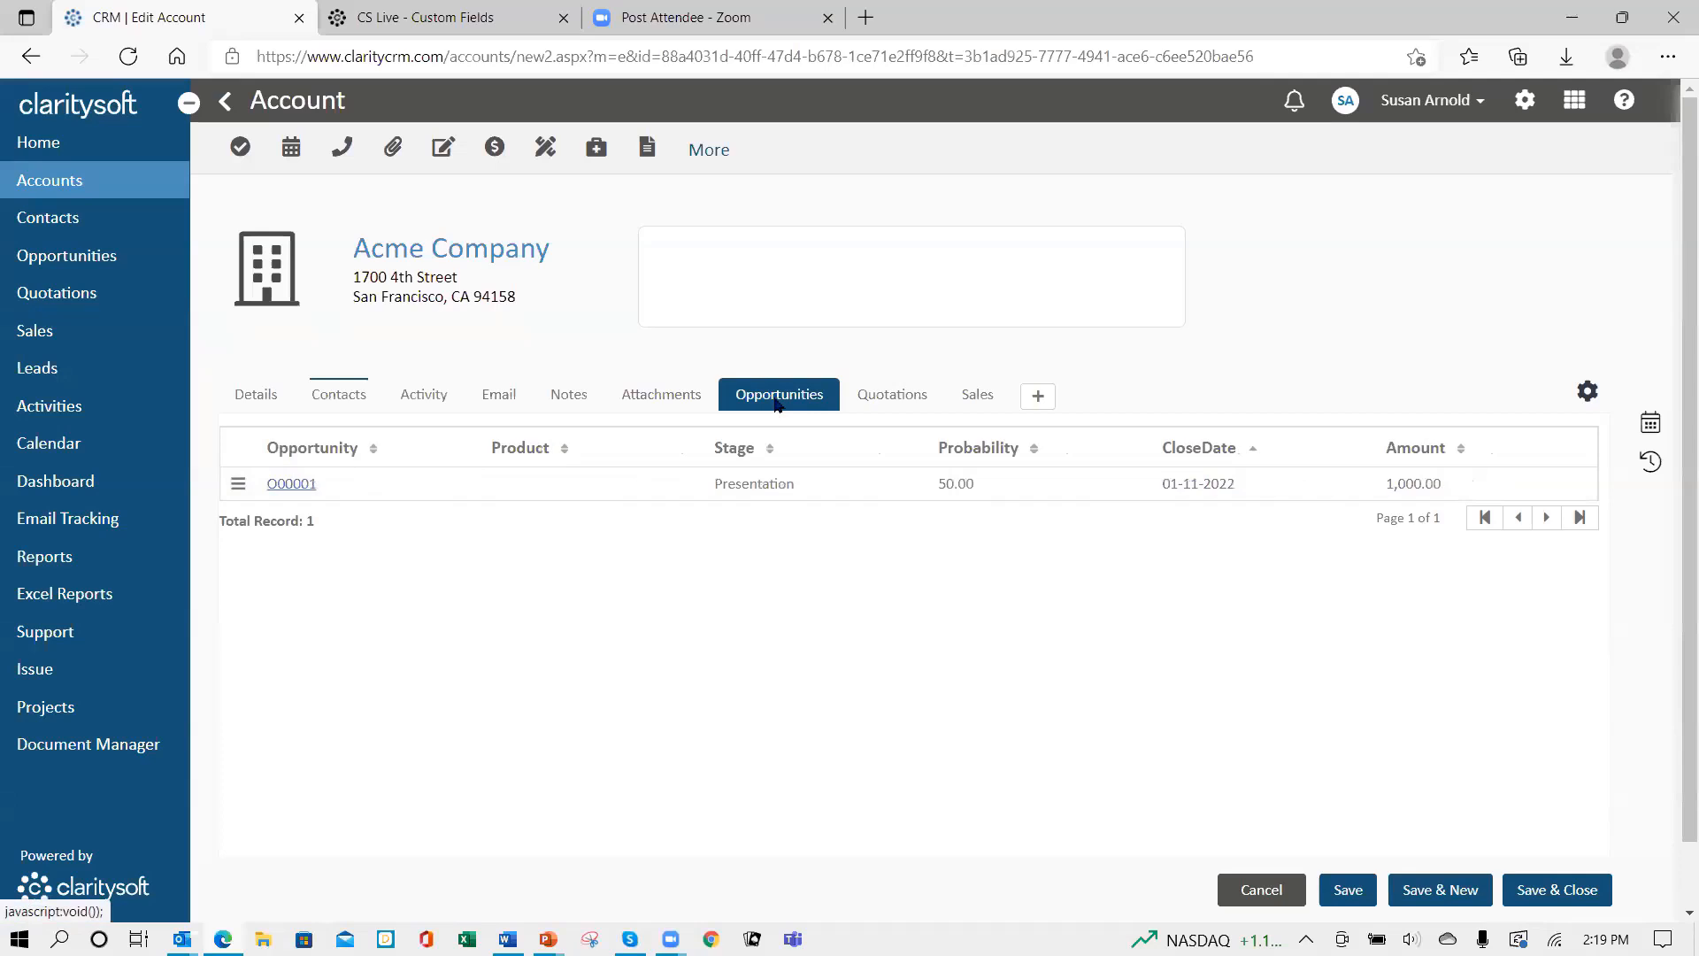
pyautogui.click(1588, 391)
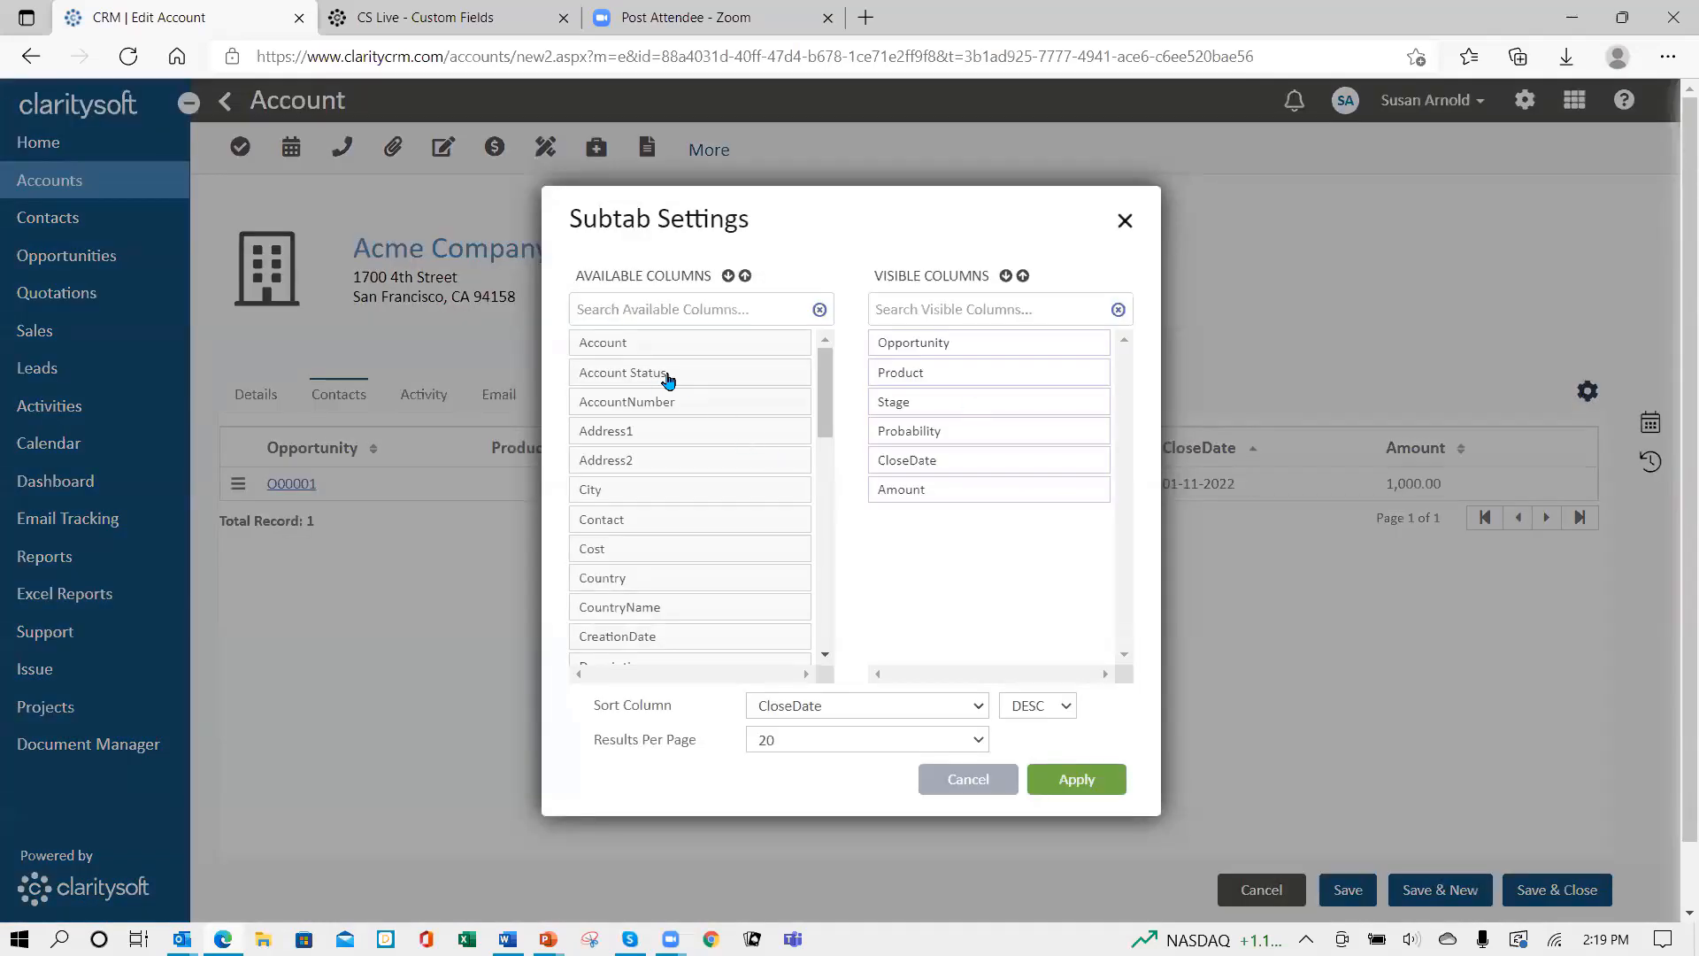
pyautogui.moveTo(664, 376); pyautogui.dragTo(971, 372)
pyautogui.click(1066, 787)
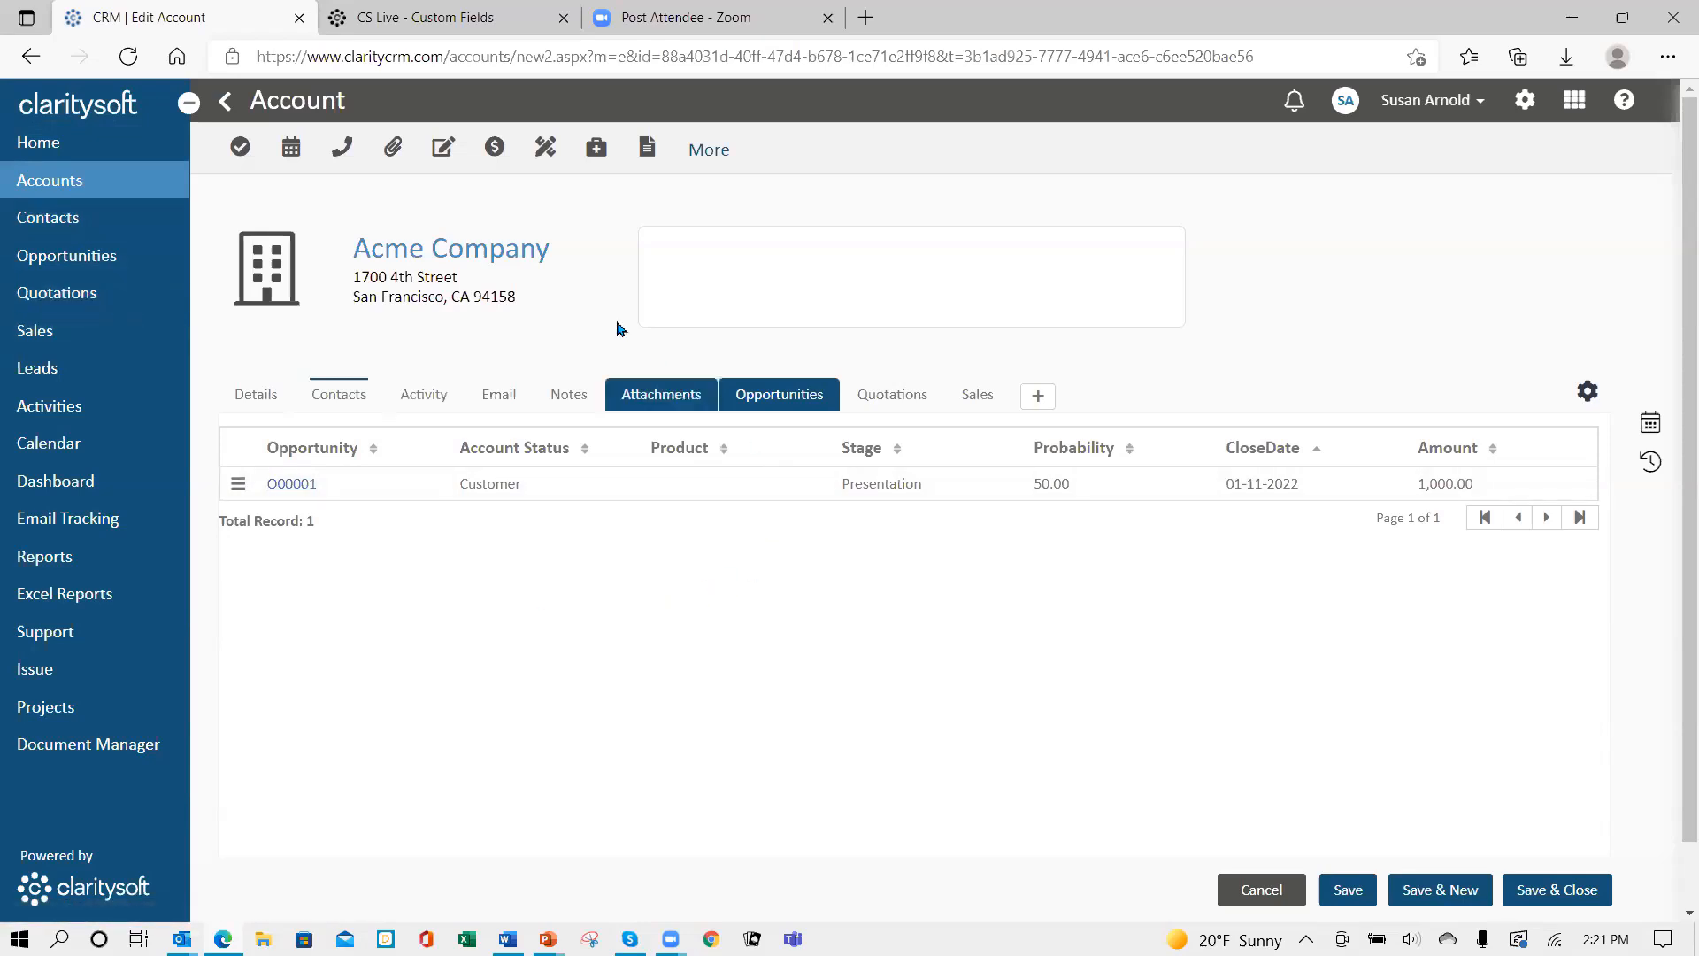
# - Go back to Acme Company's Details view, where Account Status shows Customer
pyautogui.click(256, 403)
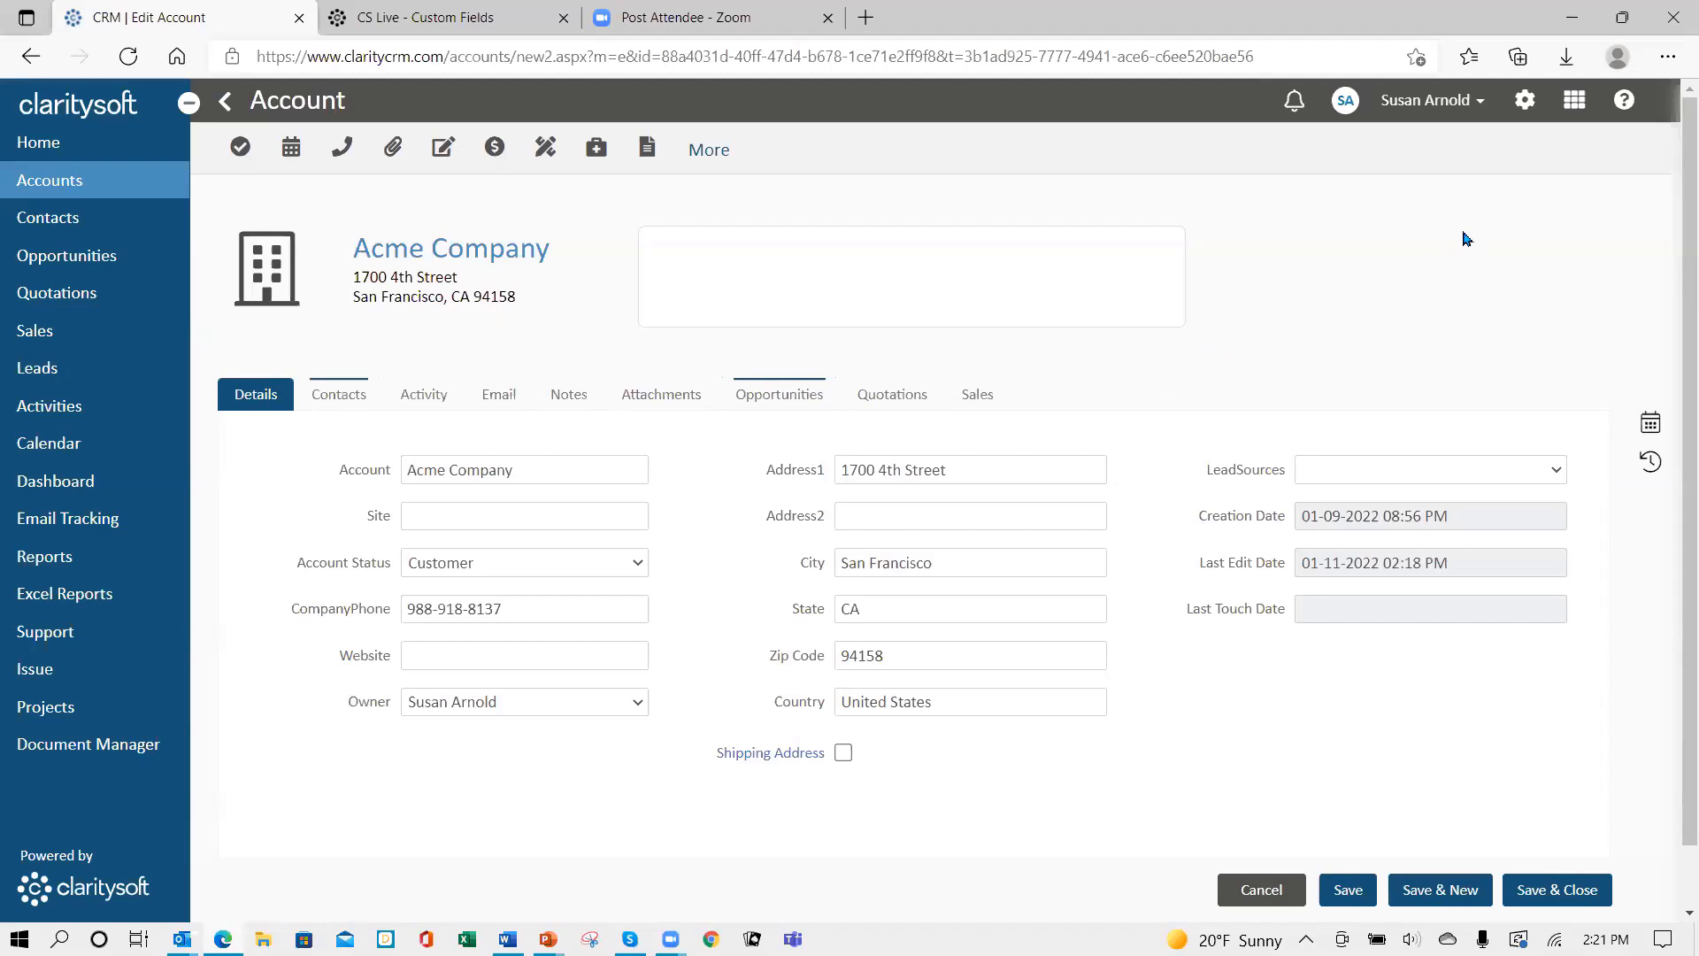
# - Go to Settings > Customization > Record Designer
pyautogui.click(1525, 103)
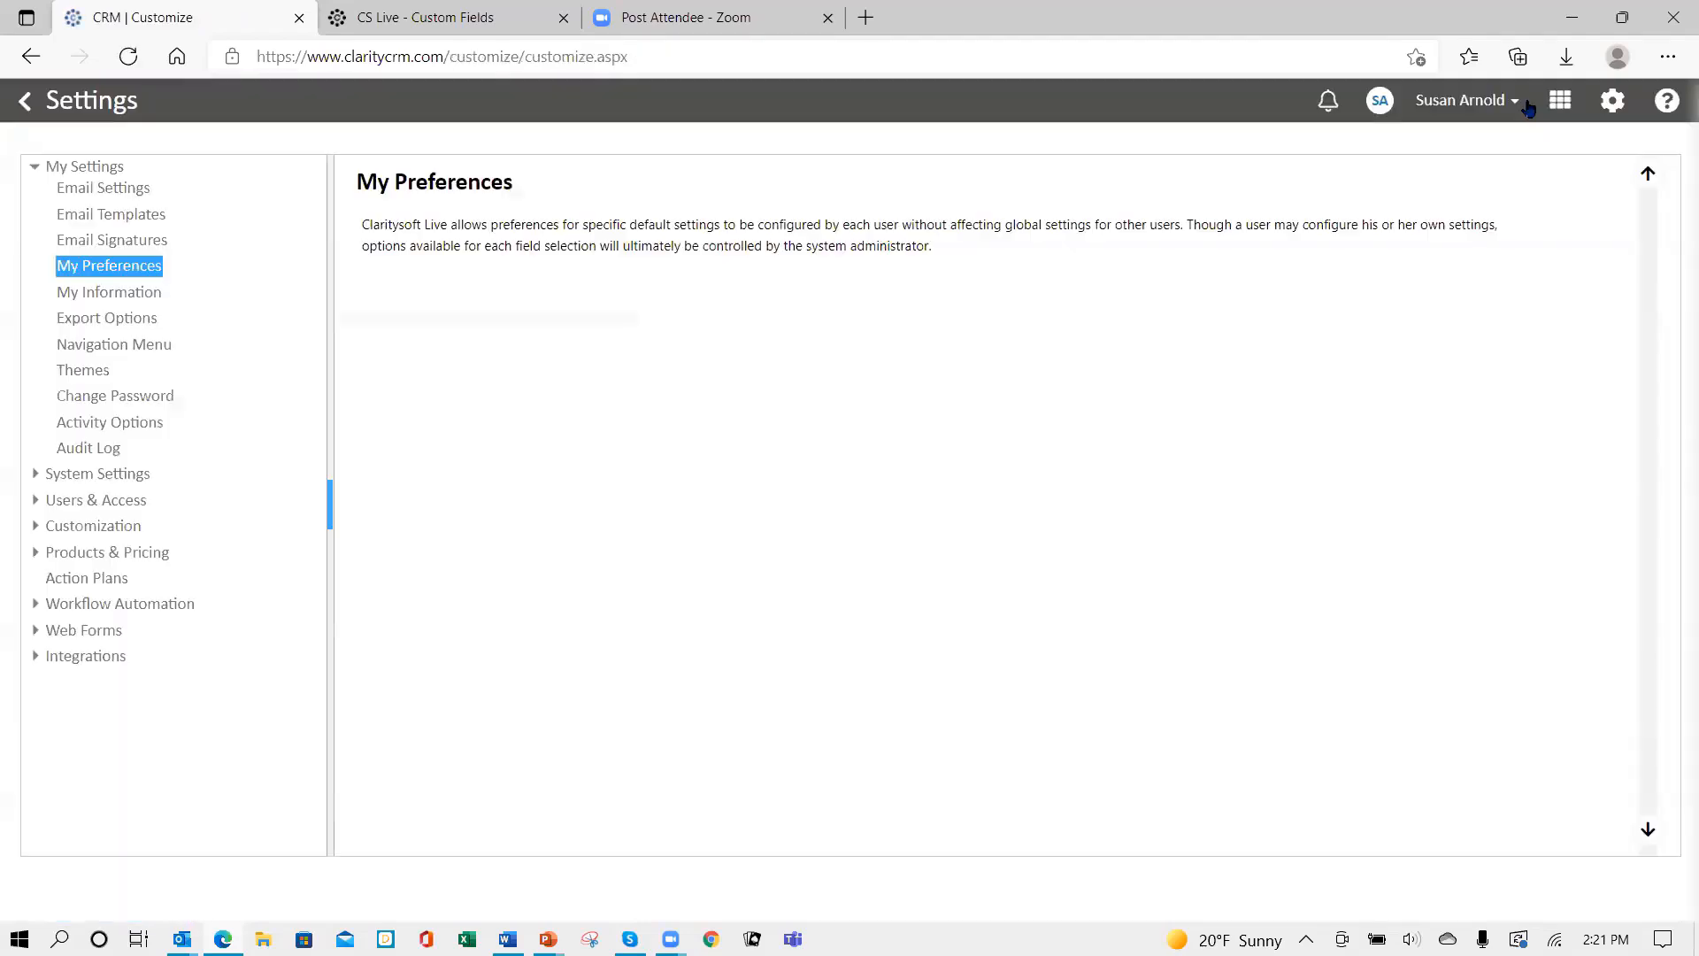
pyautogui.click(76, 531)
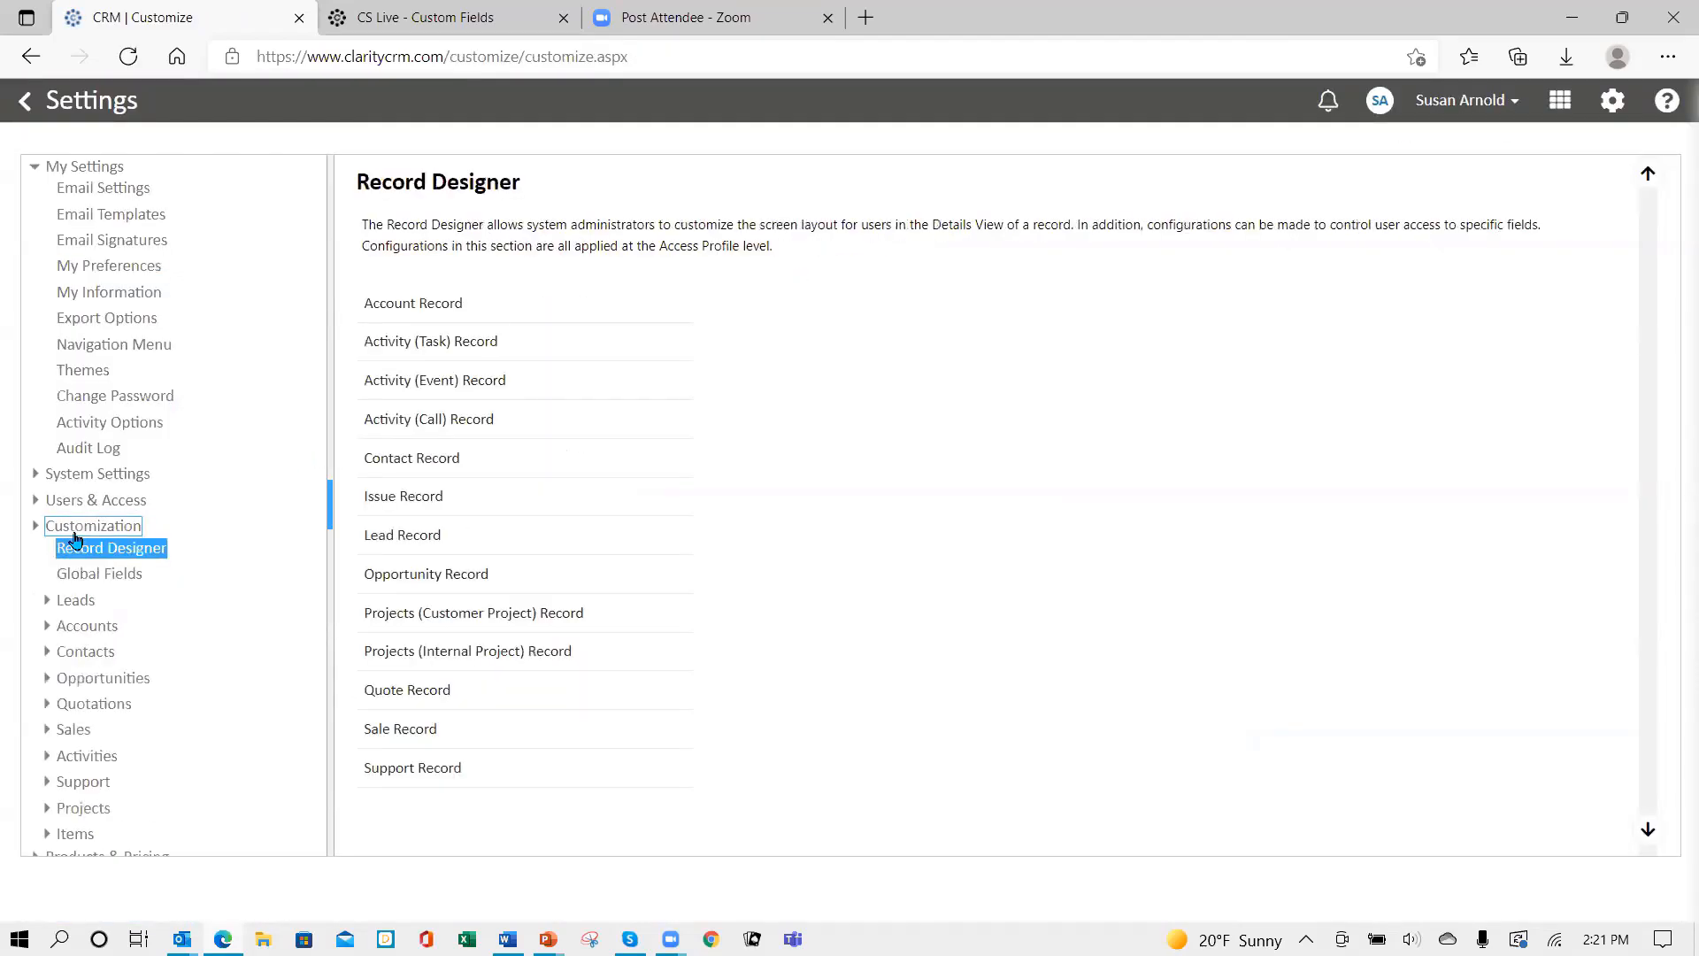
pyautogui.click(473, 626)
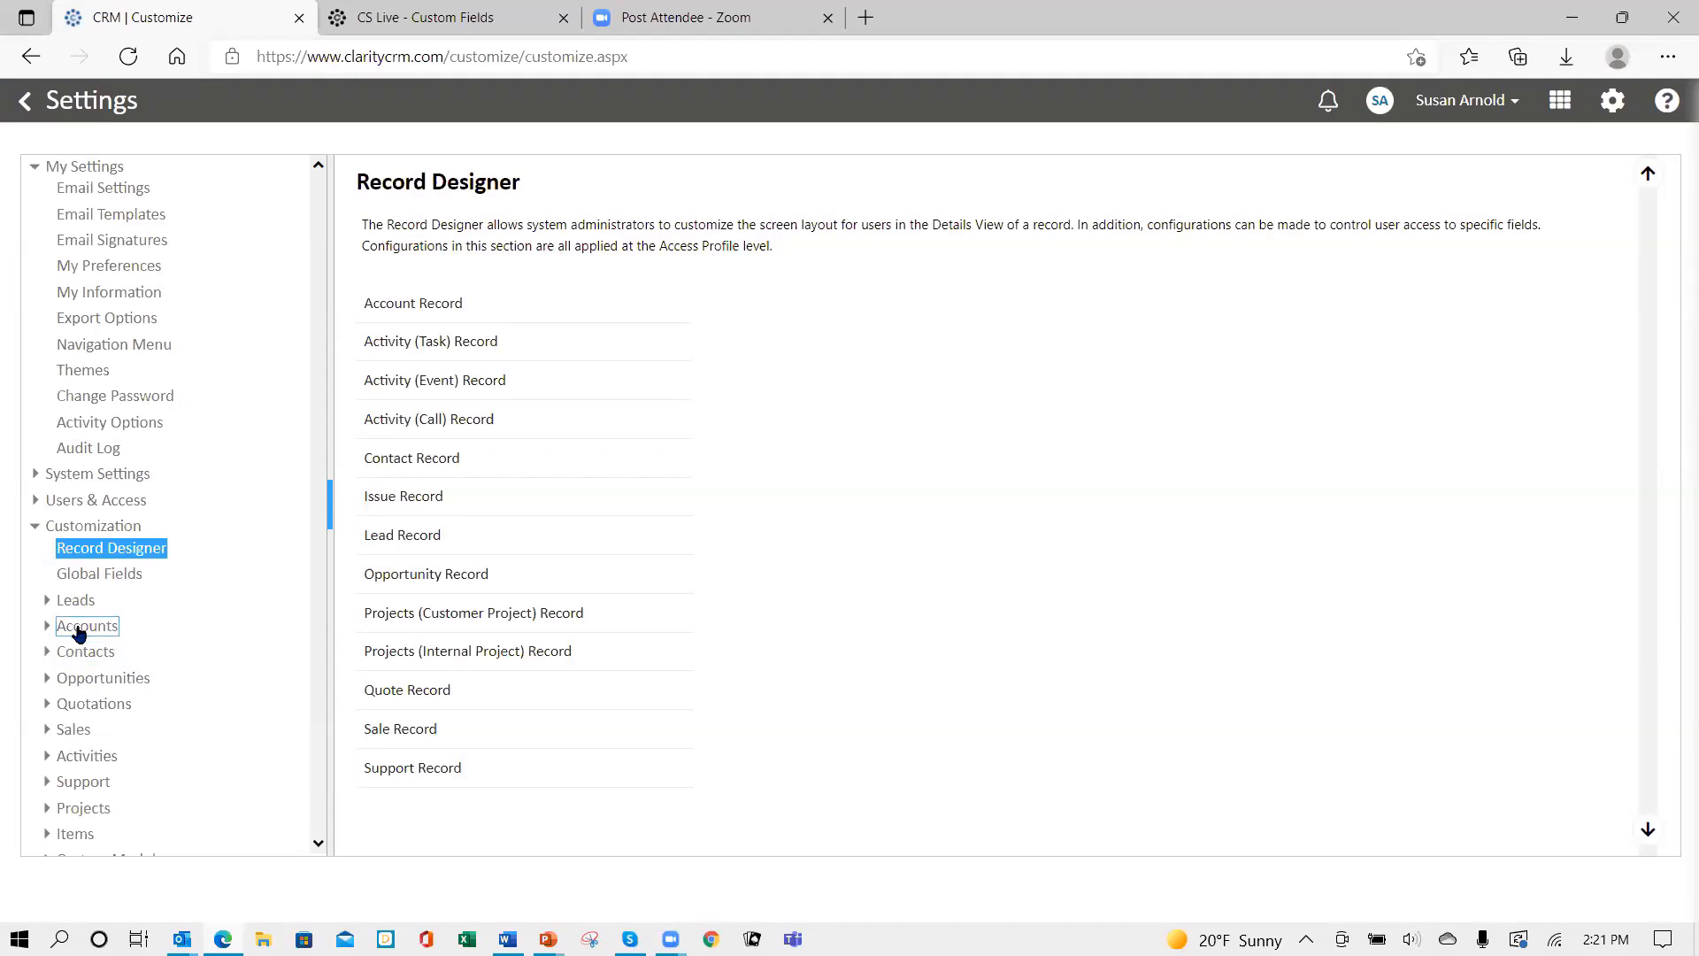
# - In Account custom fields, clear the Enabled checks for Type A1 and Type A2
pyautogui.click(78, 628)
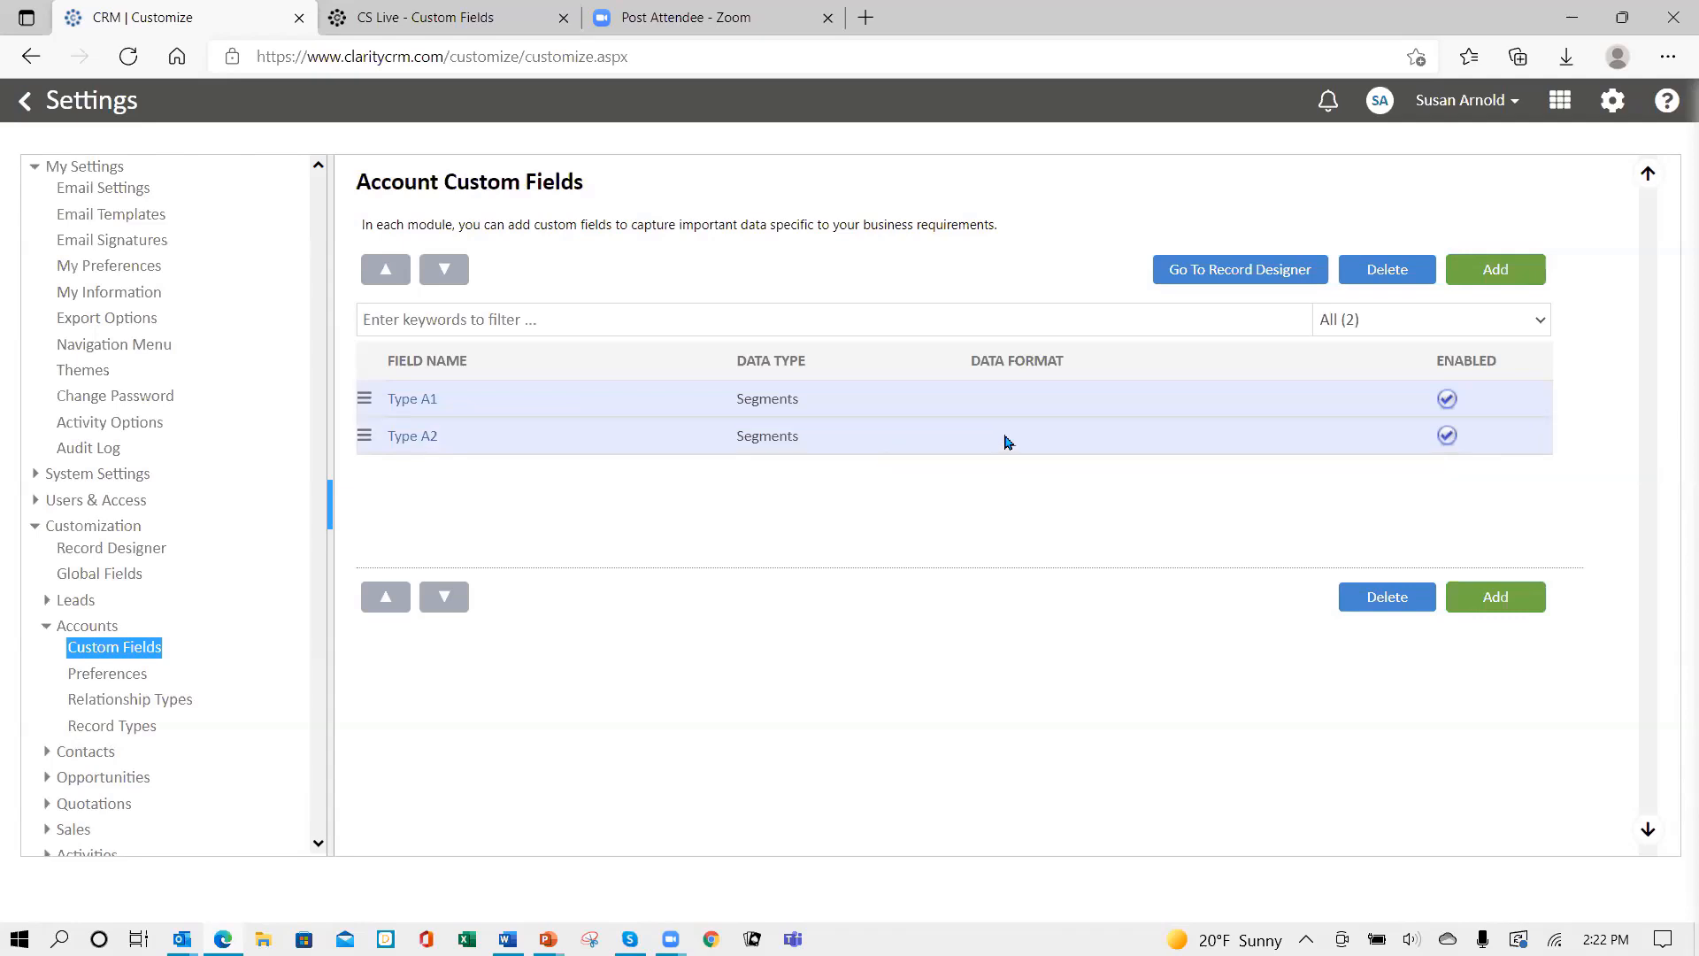
pyautogui.click(1448, 403)
pyautogui.click(1448, 435)
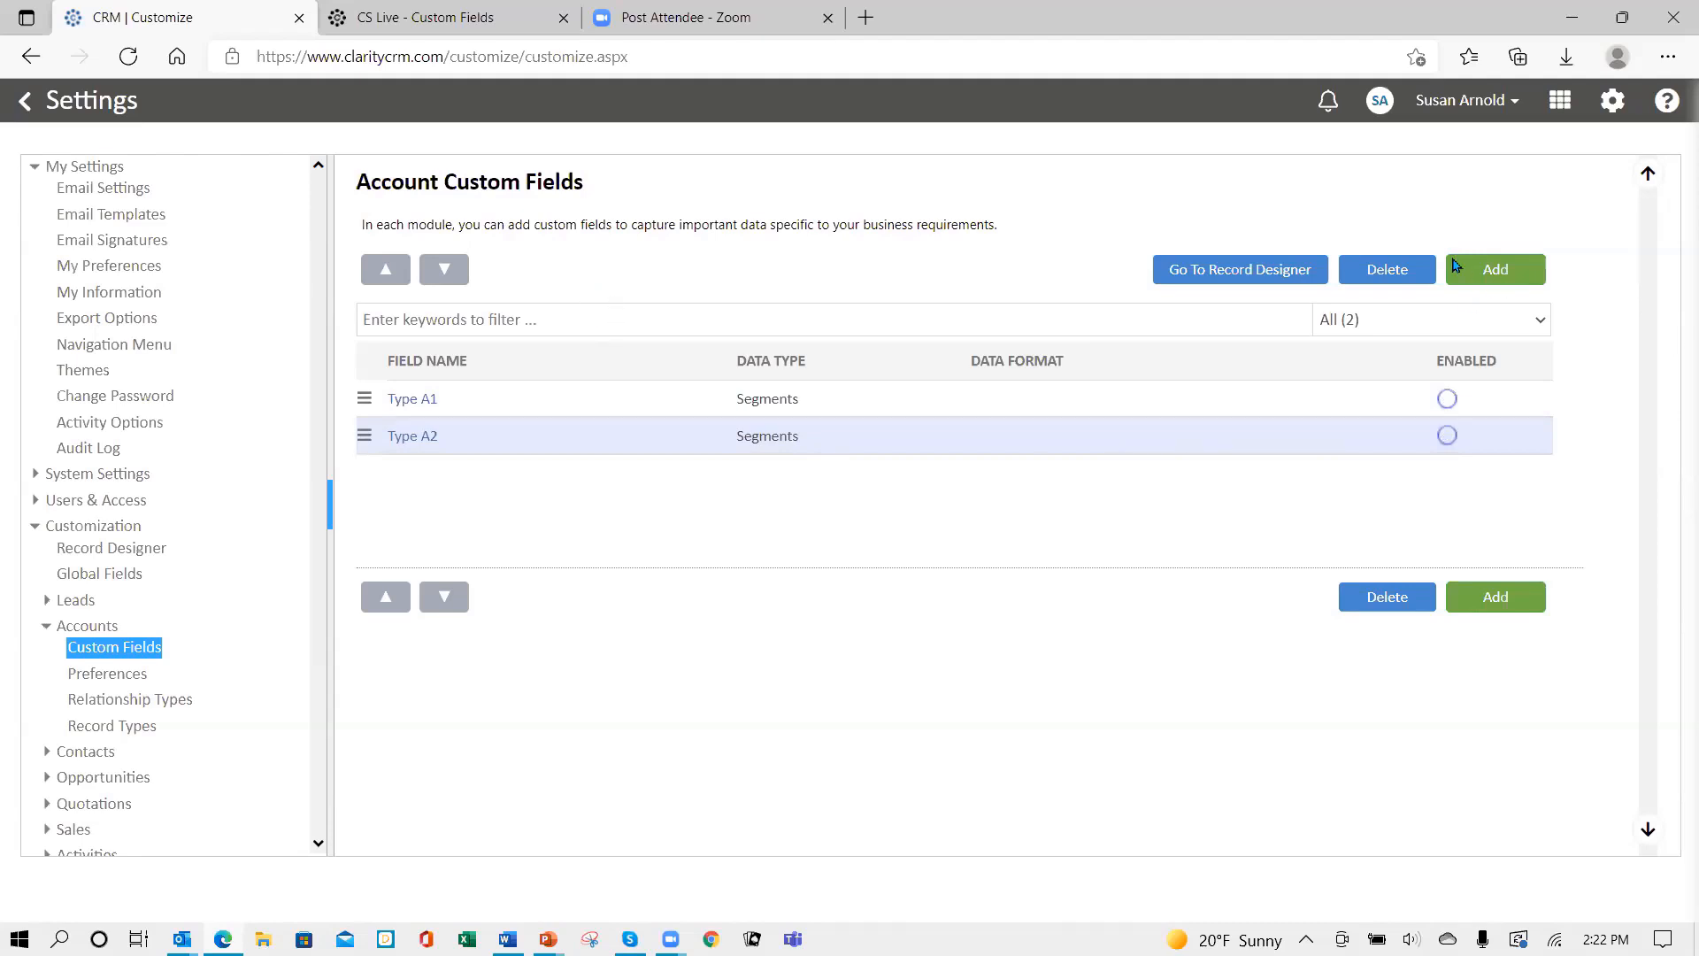
# - Add a new Account custom field named 'ID Code' and view its Data Type choices
pyautogui.click(1480, 273)
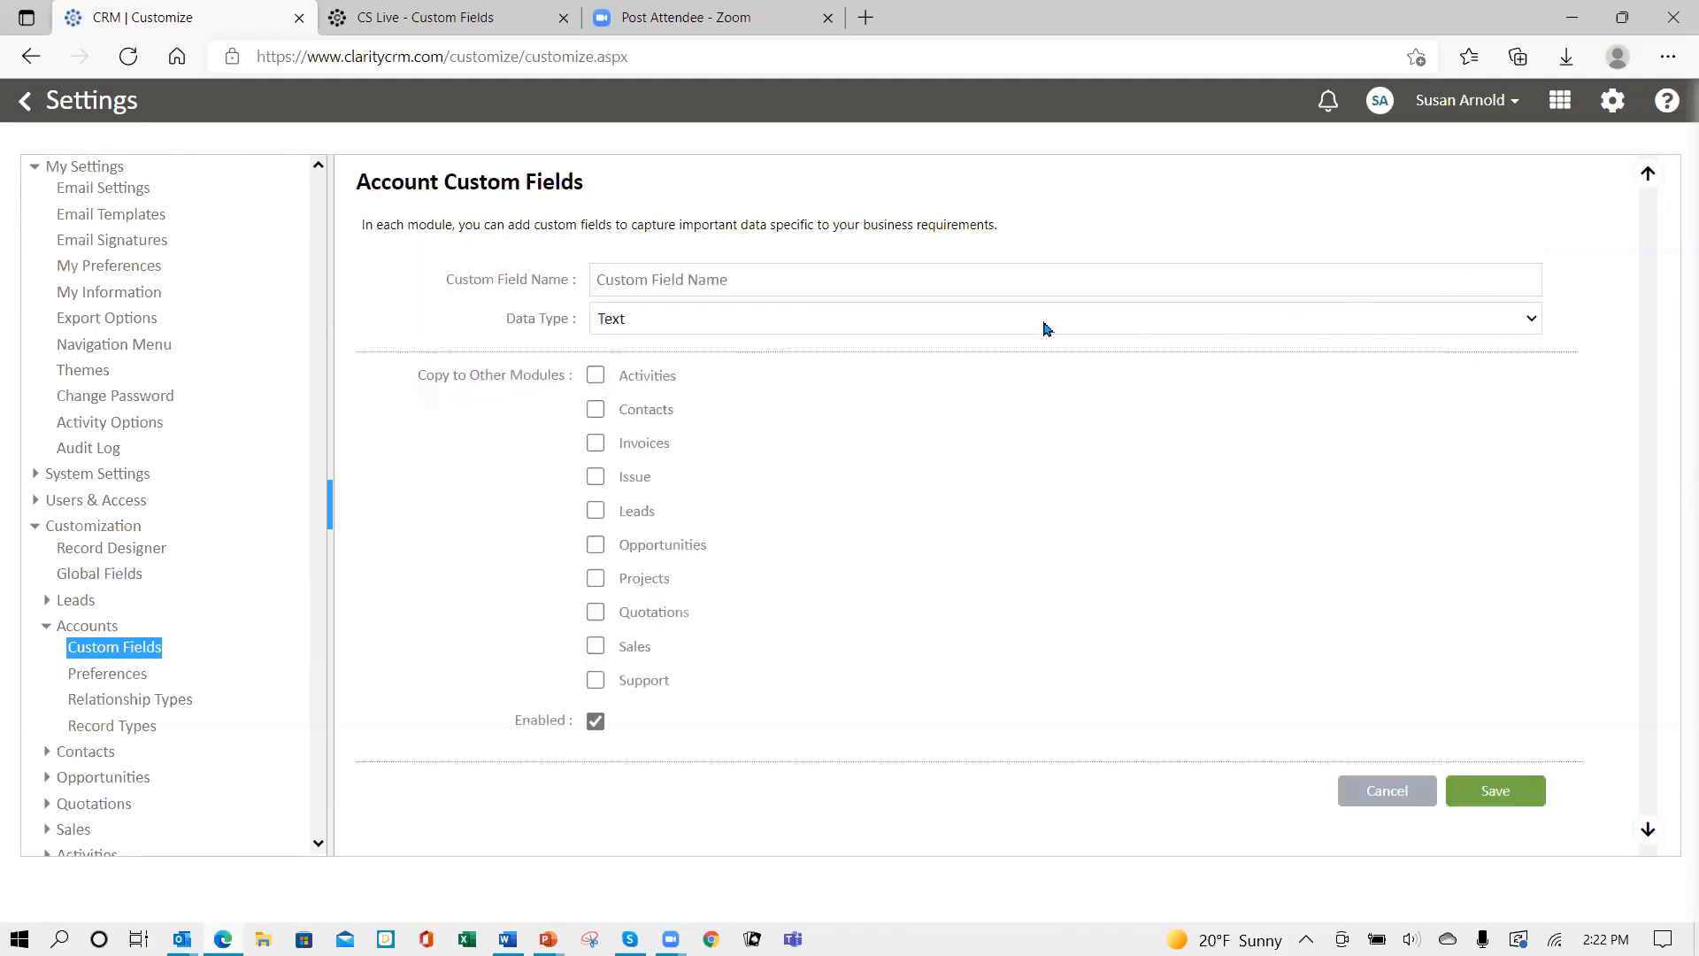
pyautogui.click(754, 290)
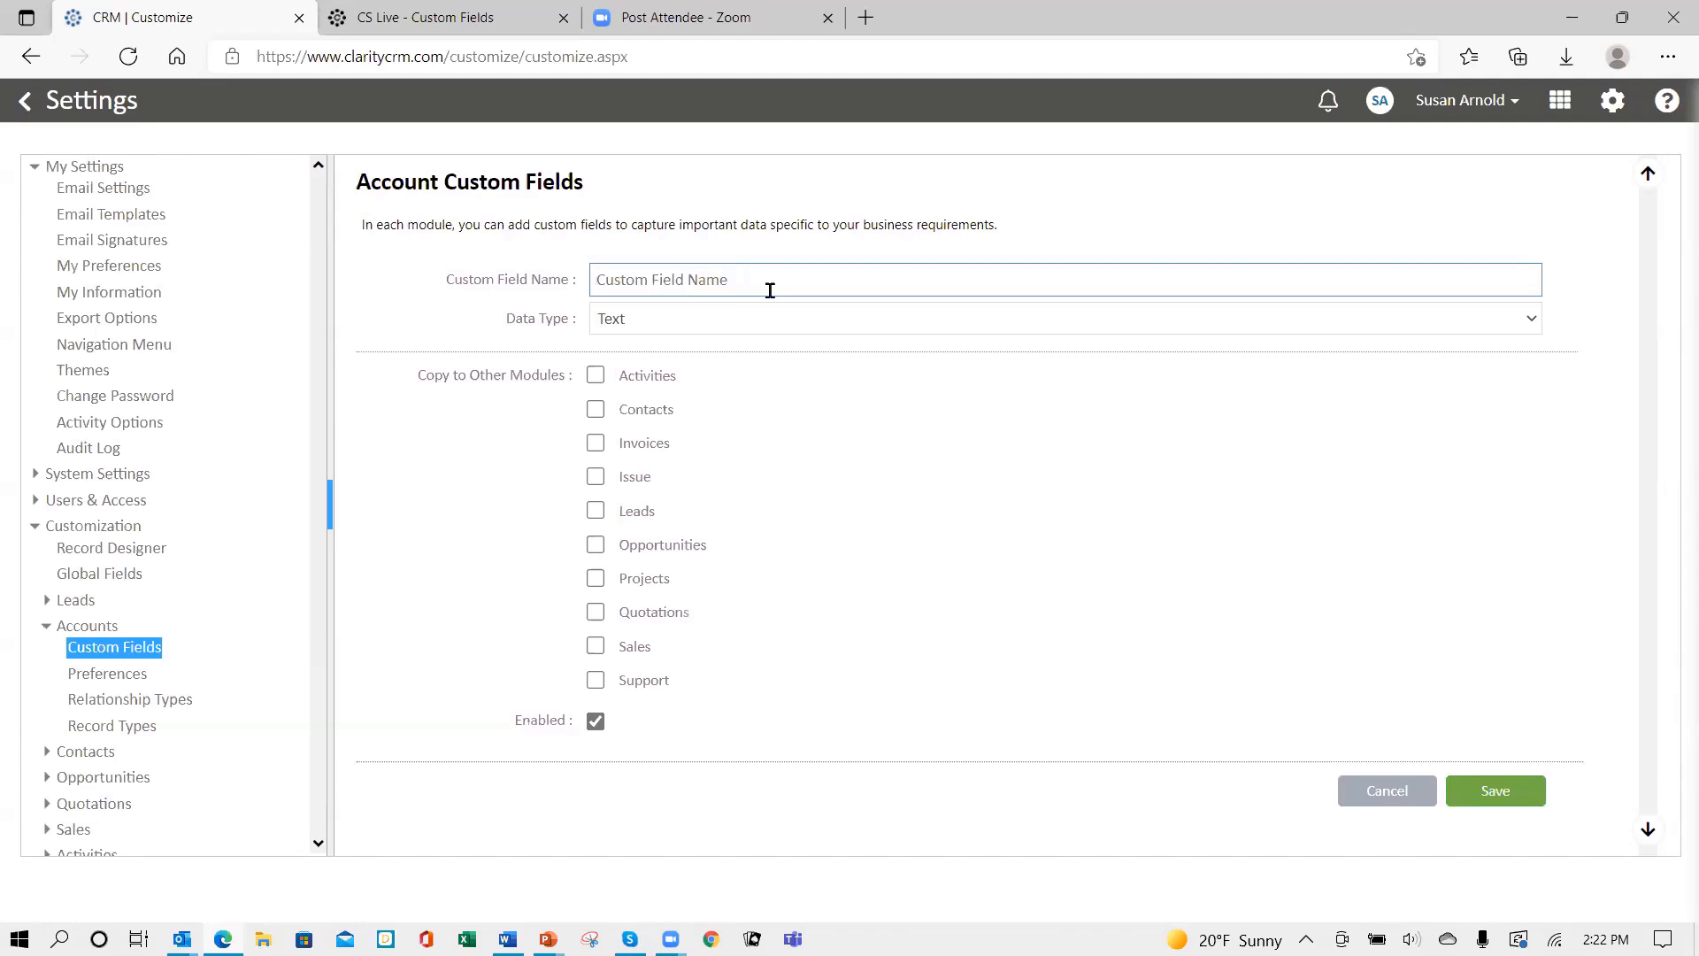
pyautogui.click(770, 290)
pyautogui.write('ID Code')
pyautogui.click(691, 322)
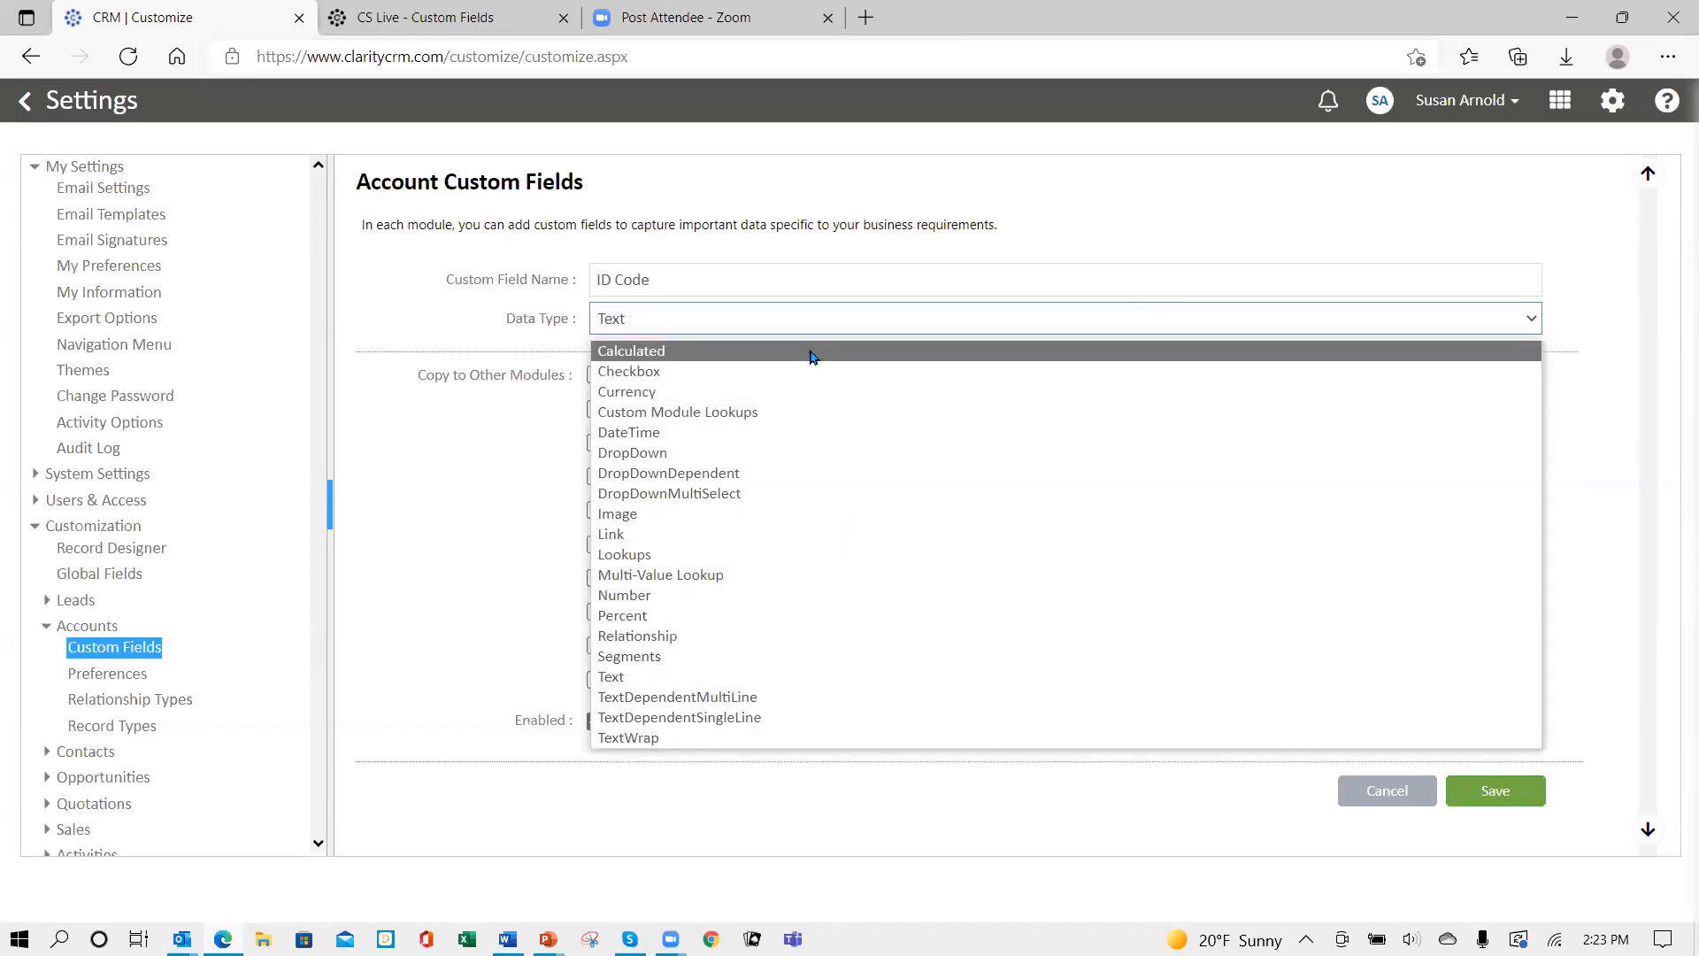
# - Save ID Code as Text, copied to Contacts, Opportunities, Projects, Quotations and Sales
pyautogui.click(769, 312)
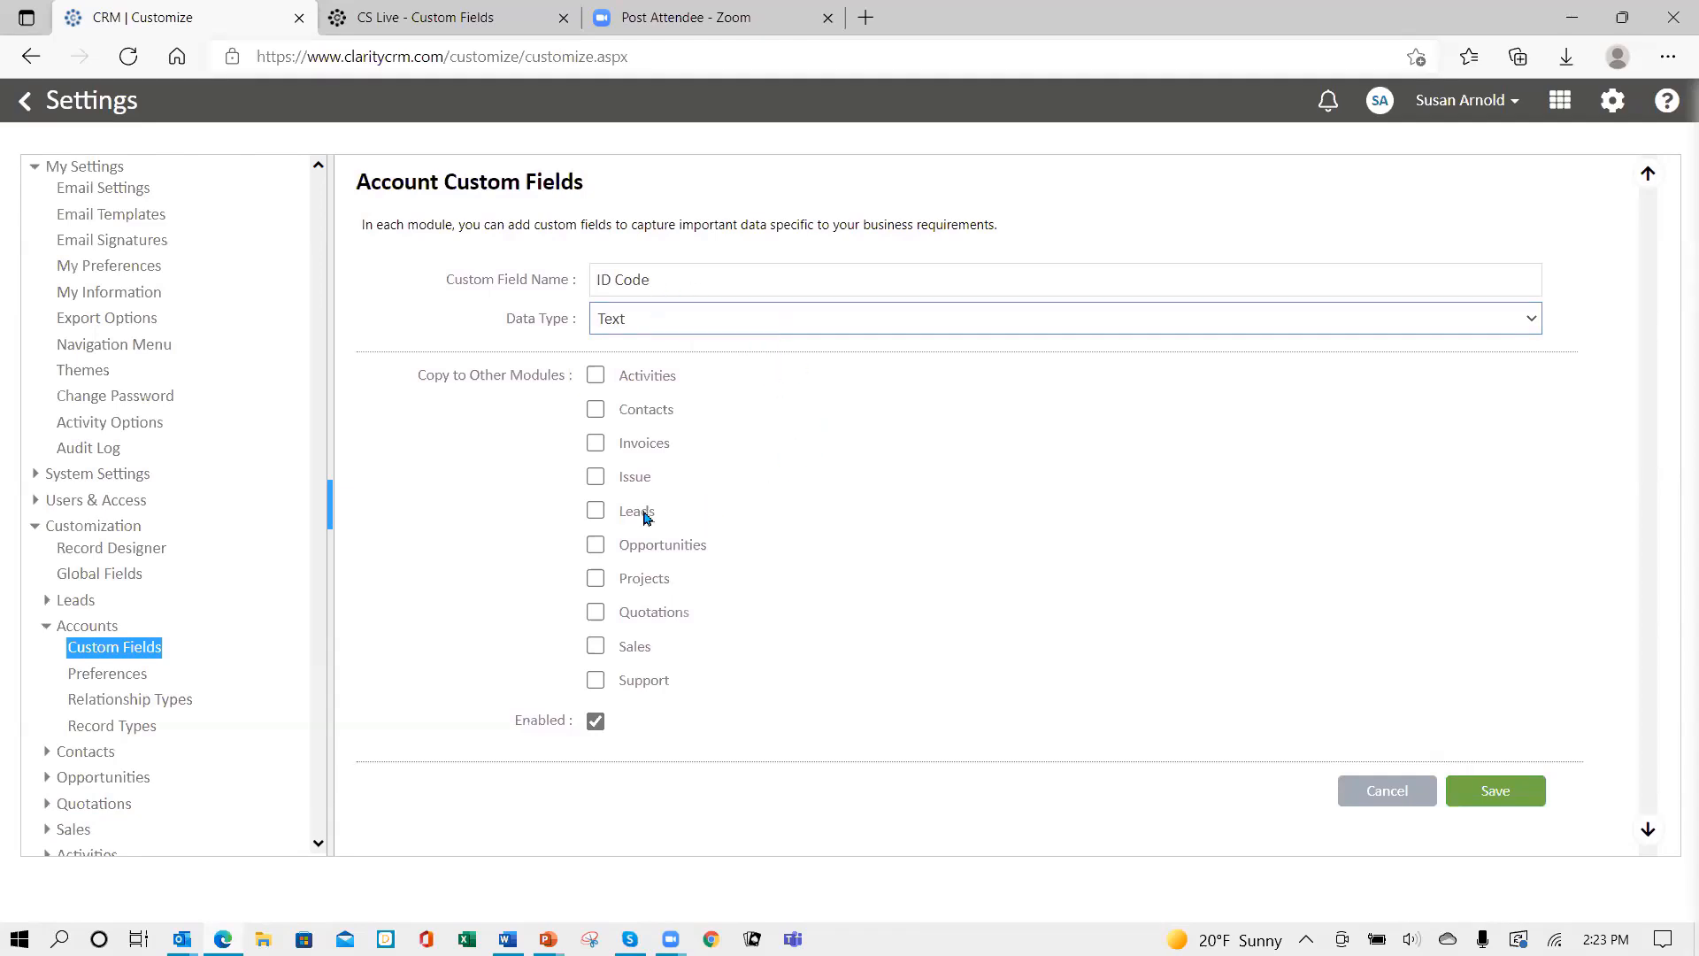
pyautogui.click(595, 409)
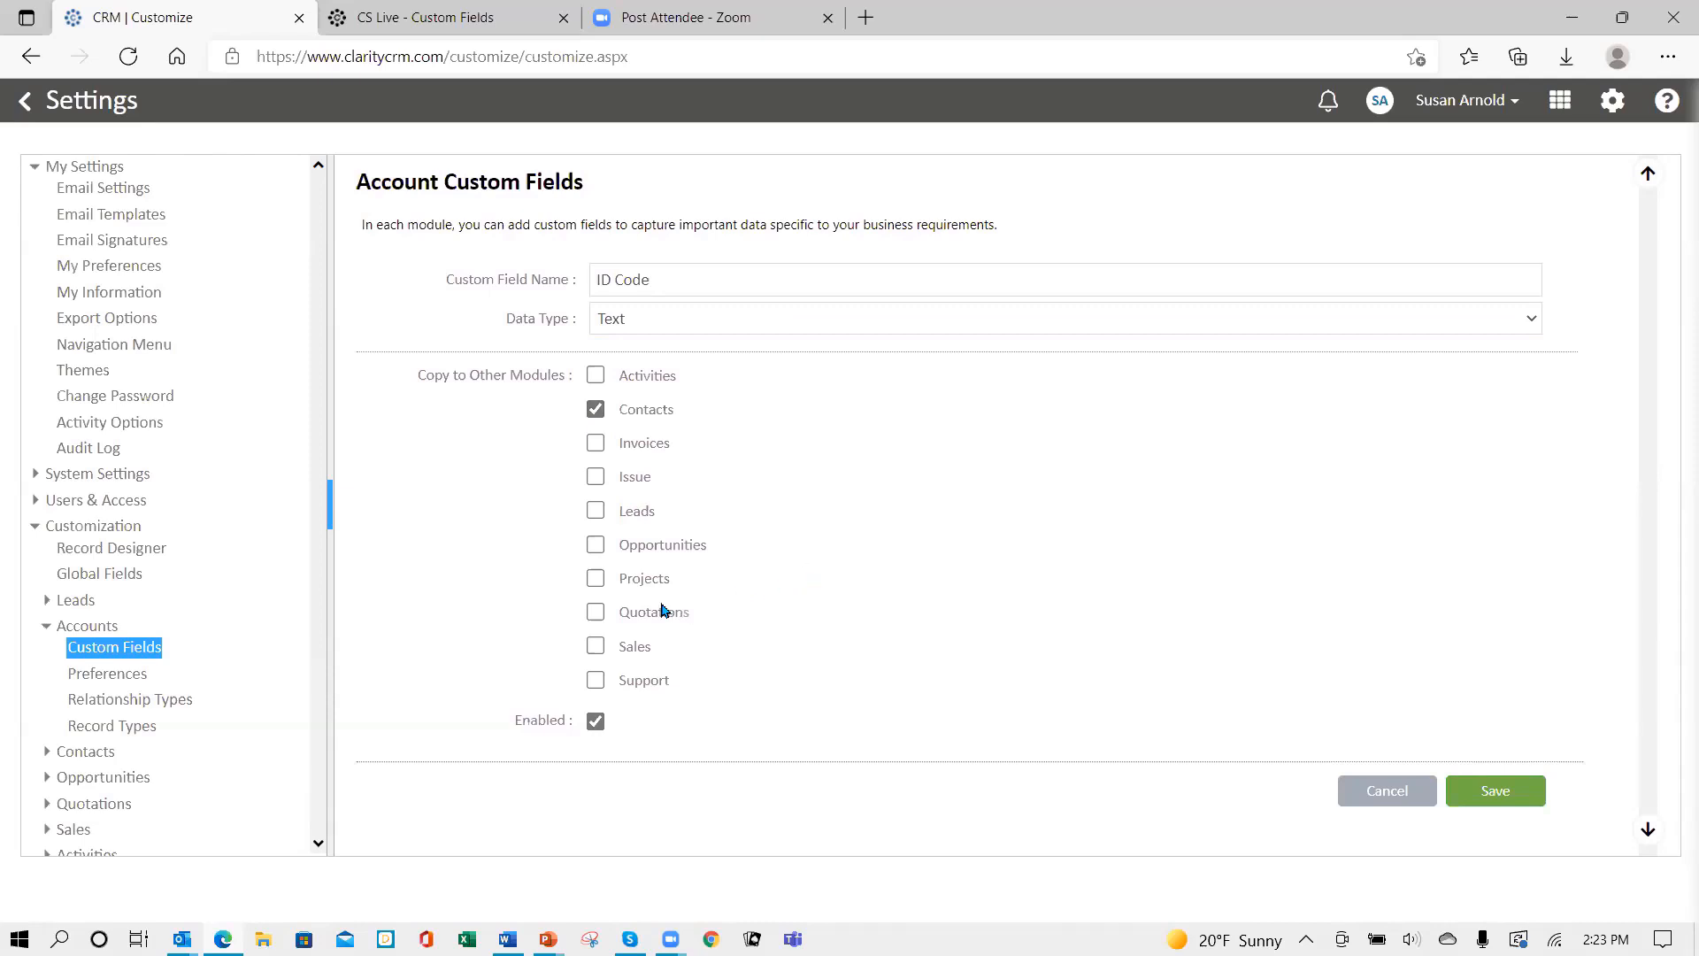
pyautogui.click(595, 544)
pyautogui.click(596, 578)
pyautogui.click(595, 611)
pyautogui.click(599, 647)
pyautogui.click(1495, 792)
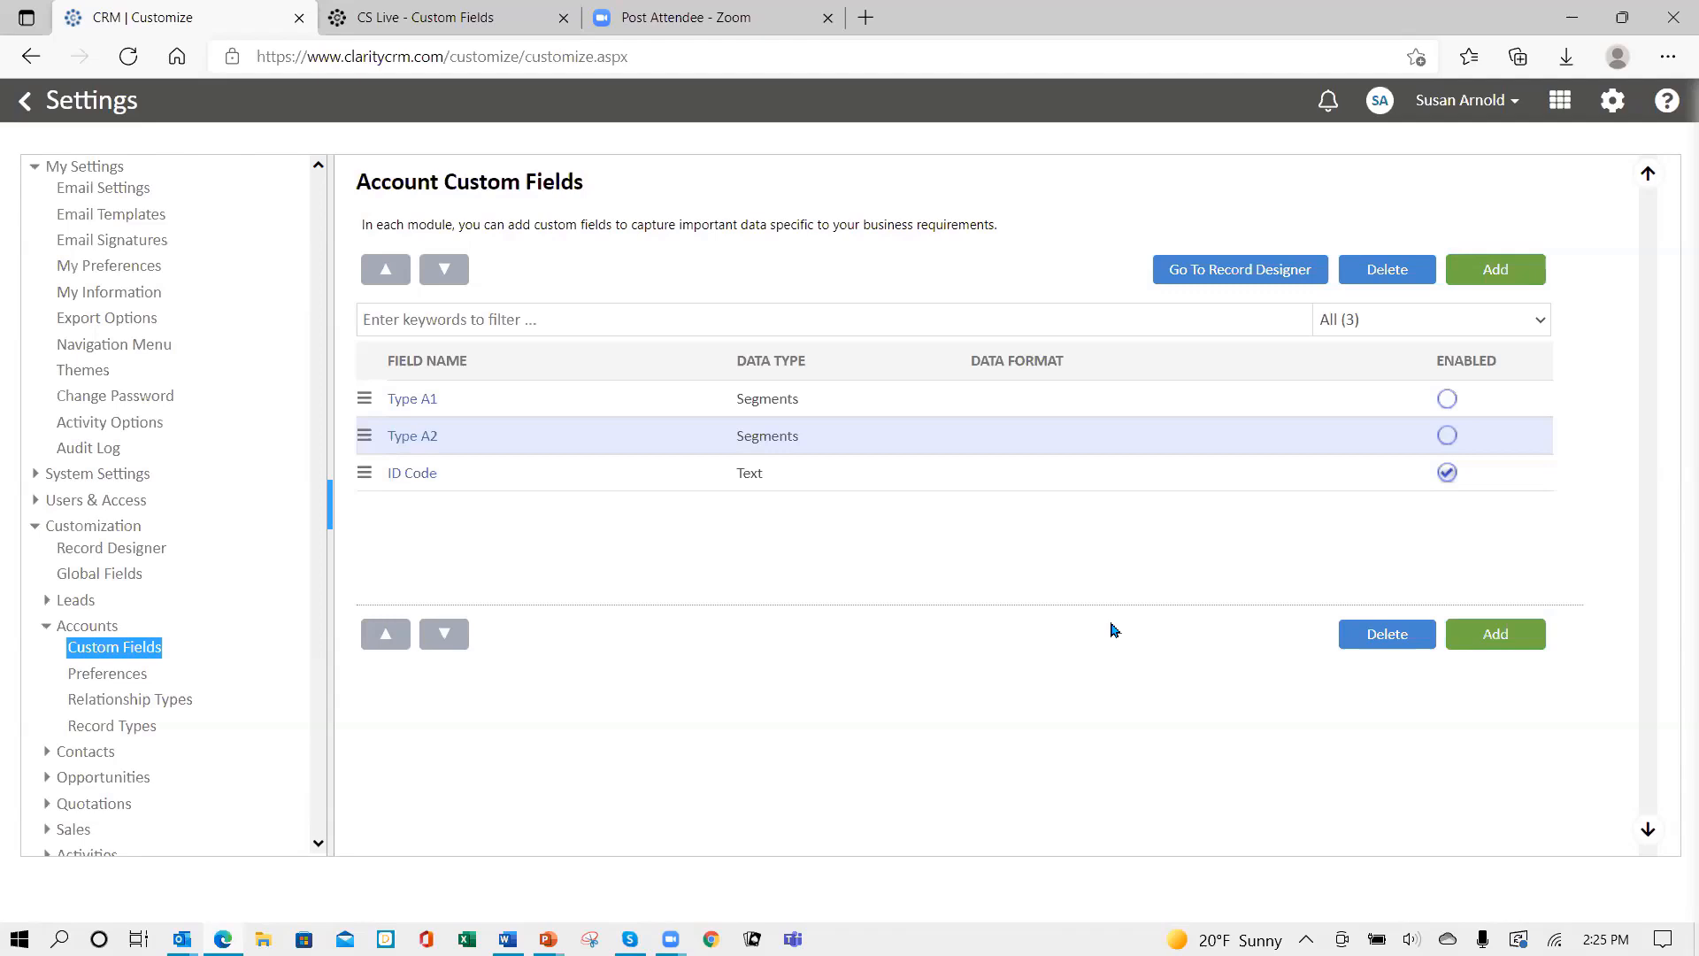
# - Add a new Account custom field named 'Market Segment' and open the Data Type list
pyautogui.click(1505, 269)
pyautogui.click(740, 279)
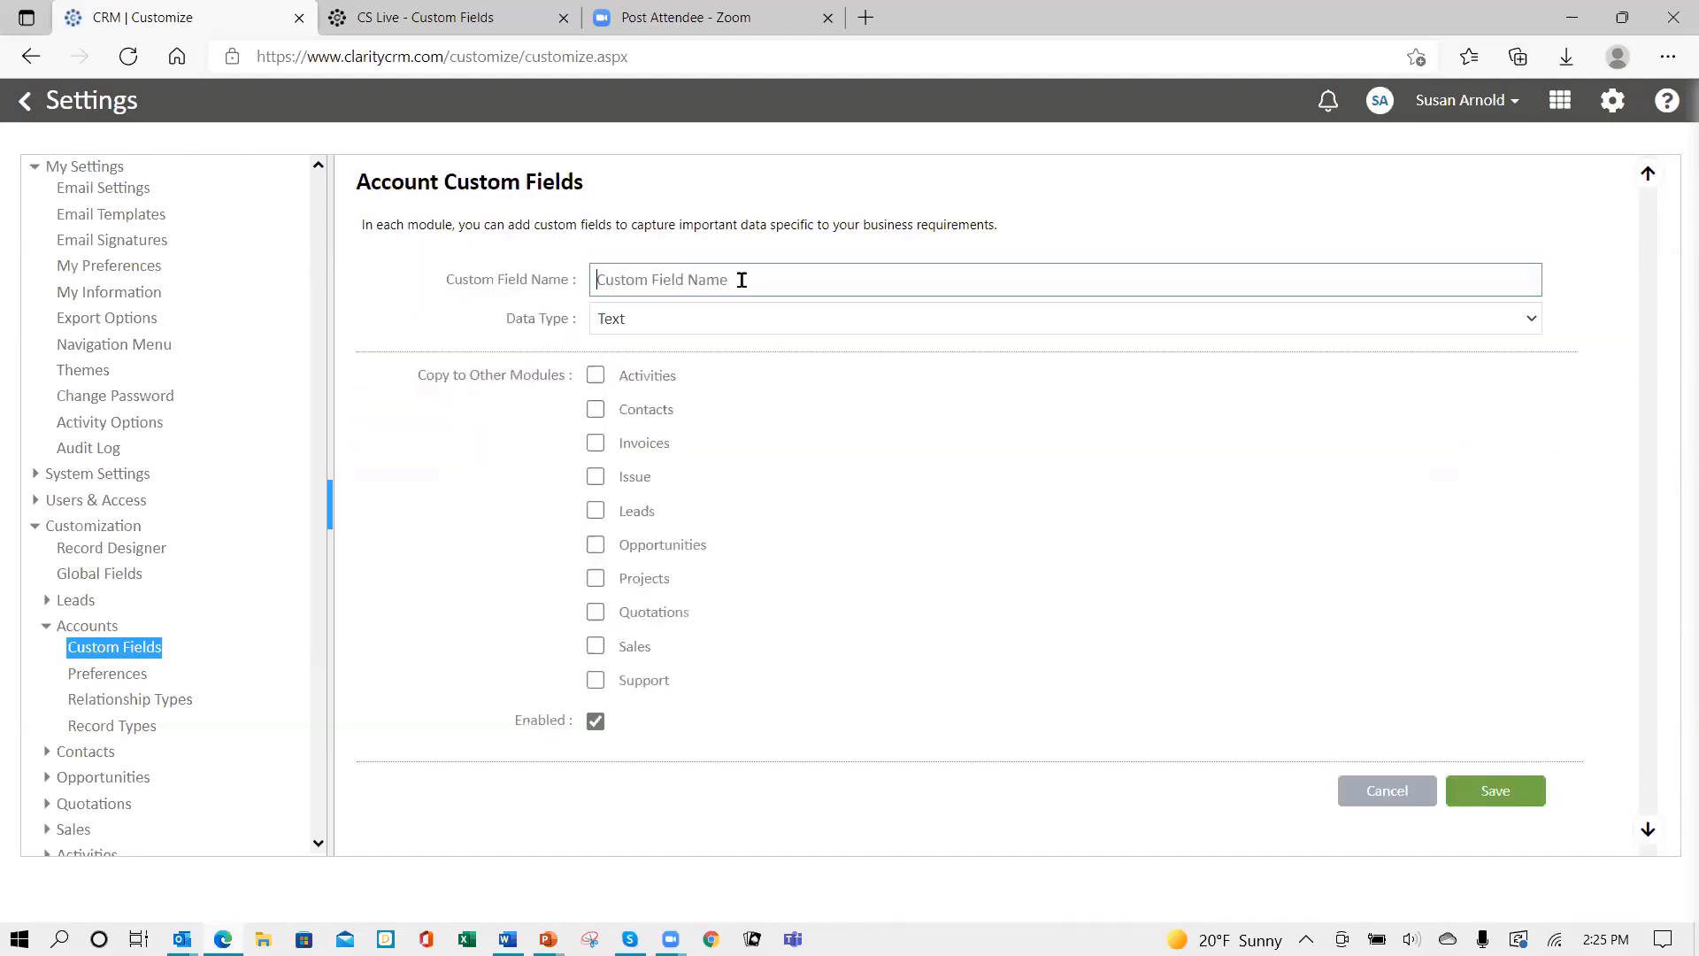
pyautogui.write('Market Segment')
pyautogui.click(755, 323)
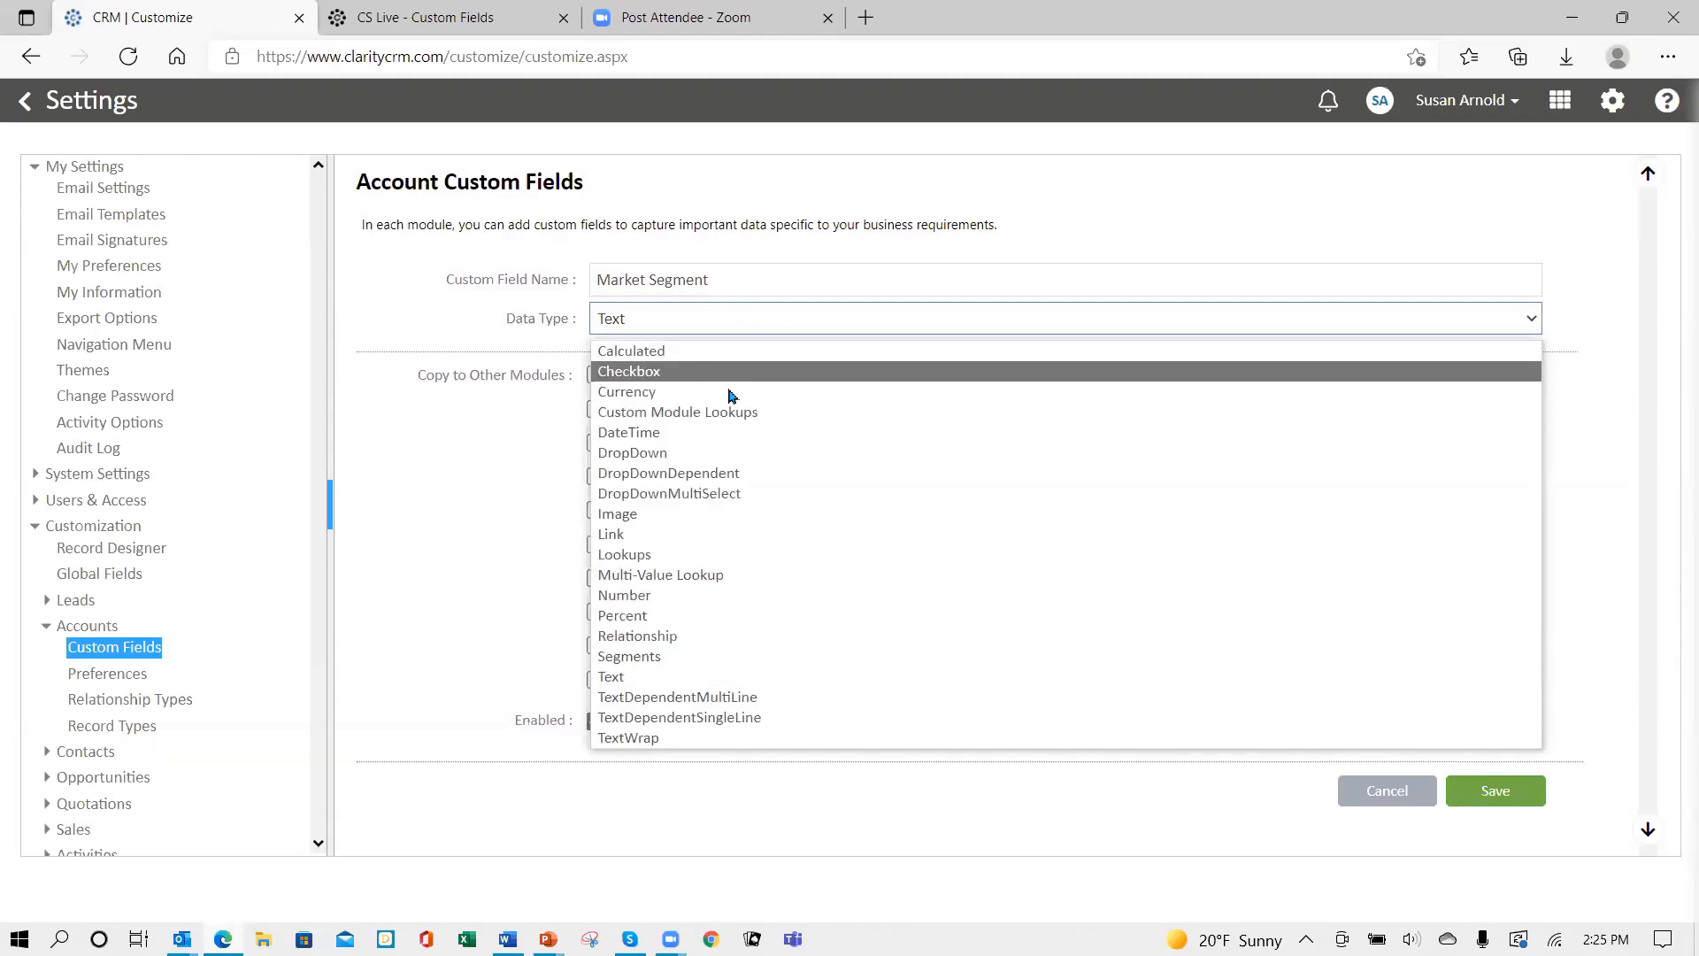
# - Make Market Segment a DropDown and paste the segment values from Word
pyautogui.click(728, 452)
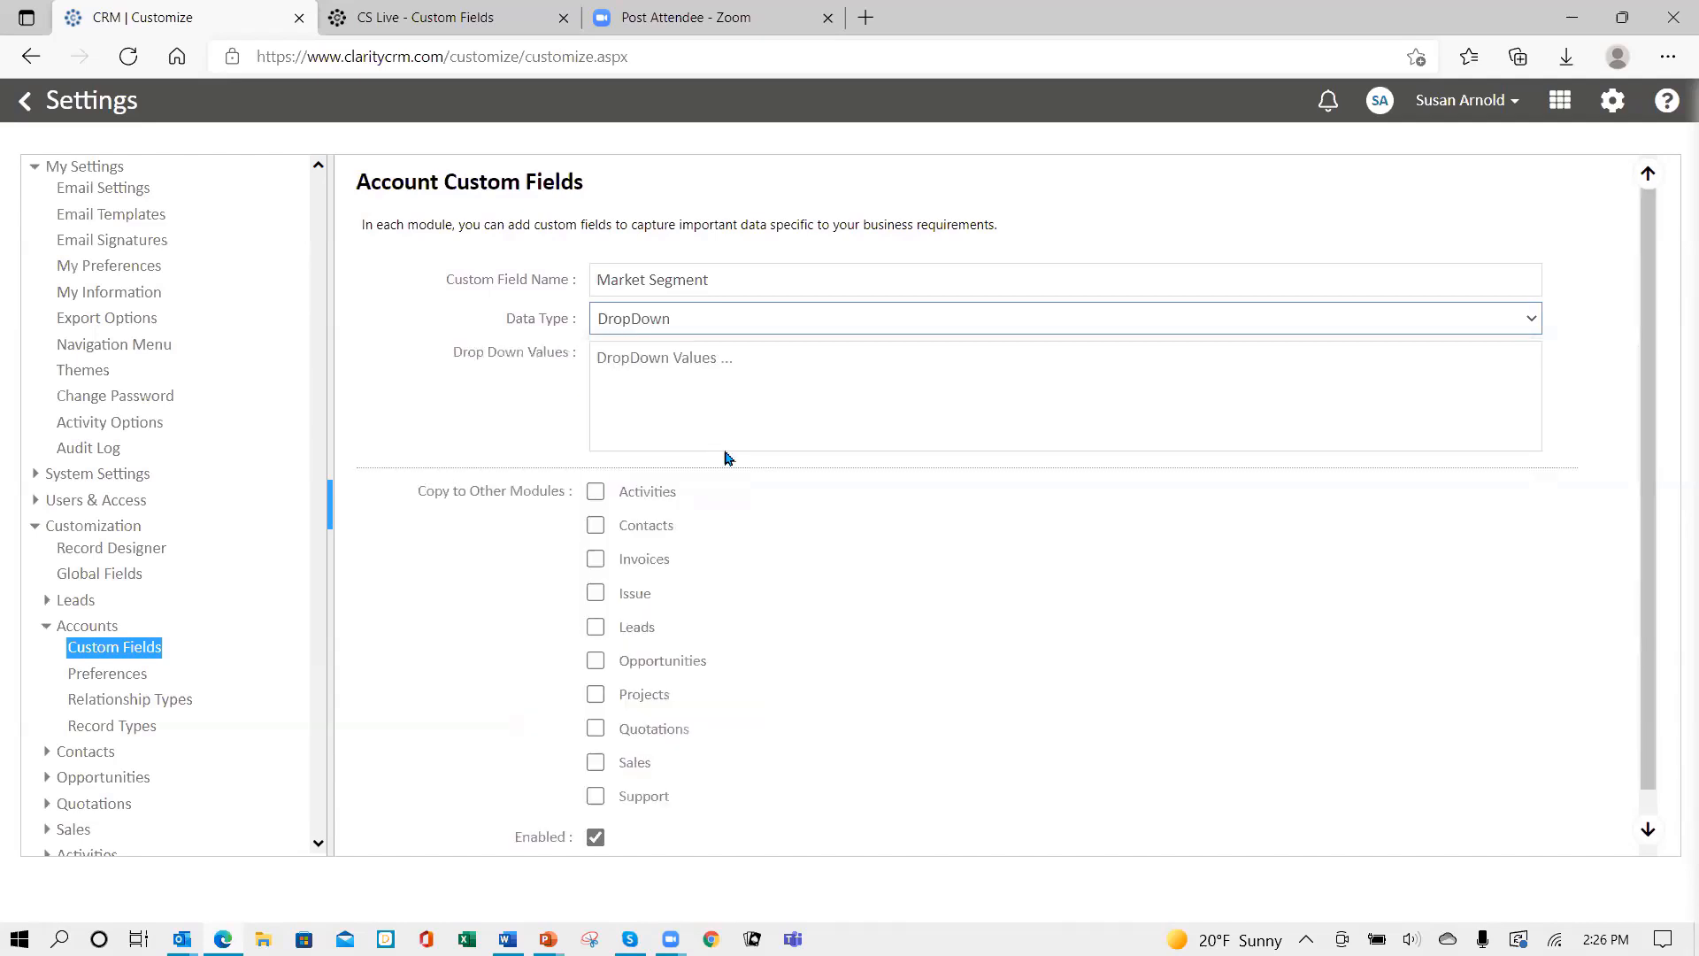
pyautogui.click(786, 370)
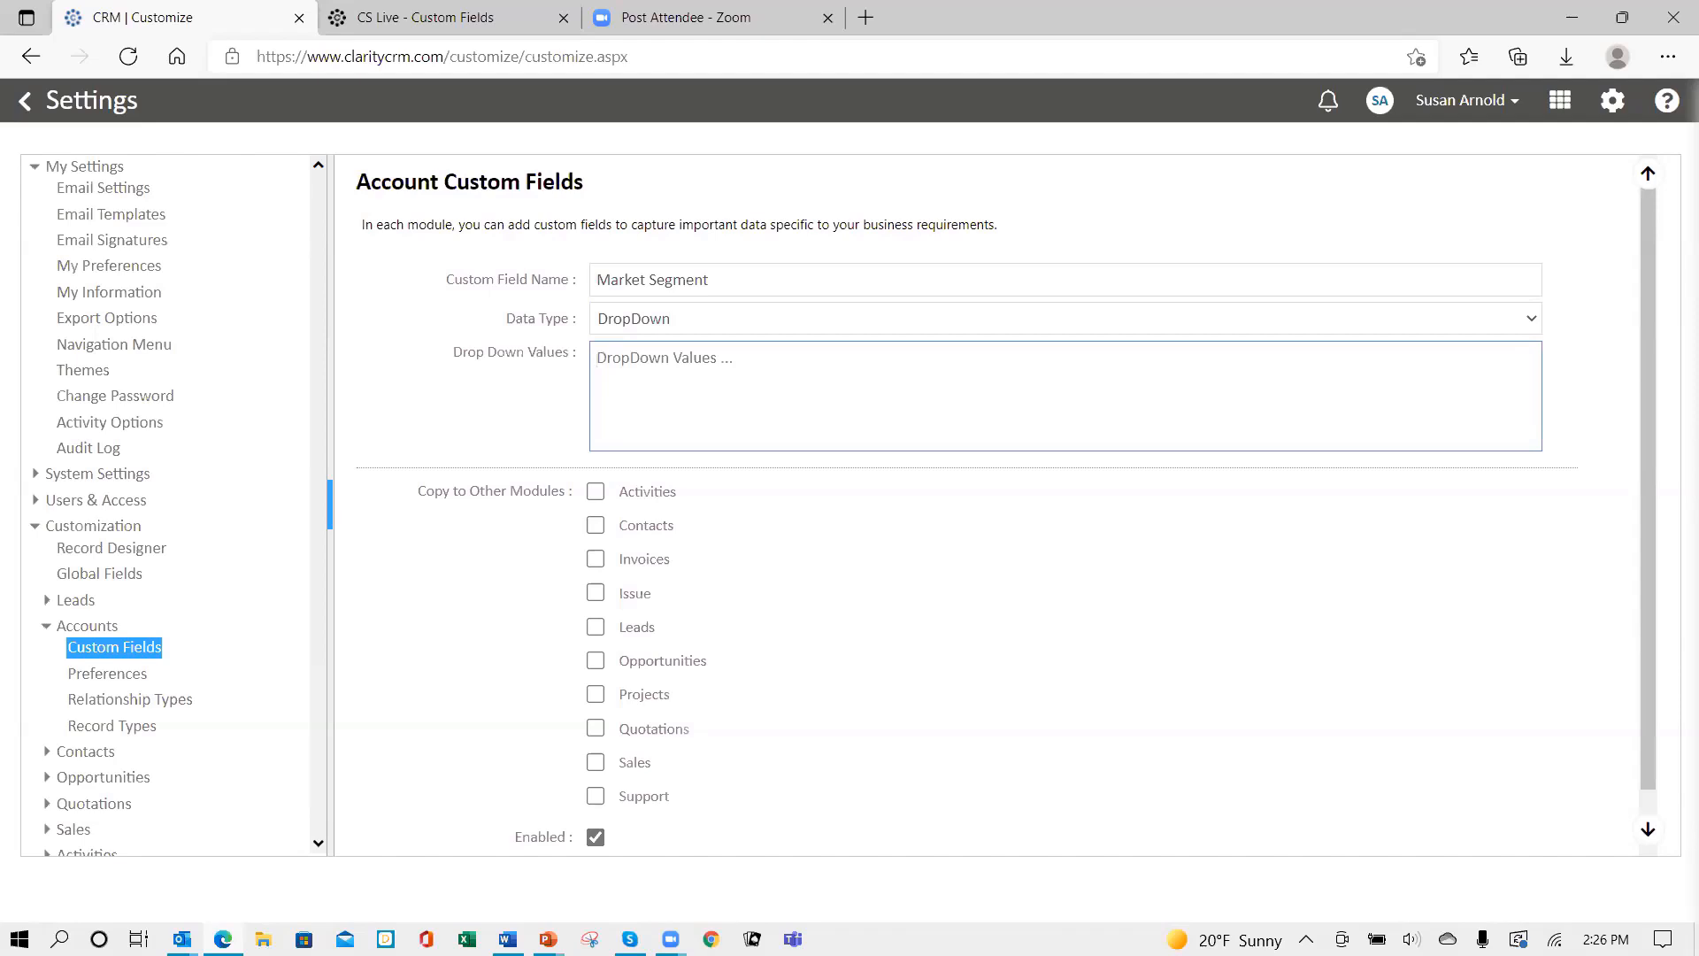
pyautogui.hotkey('alt', 'Tab')
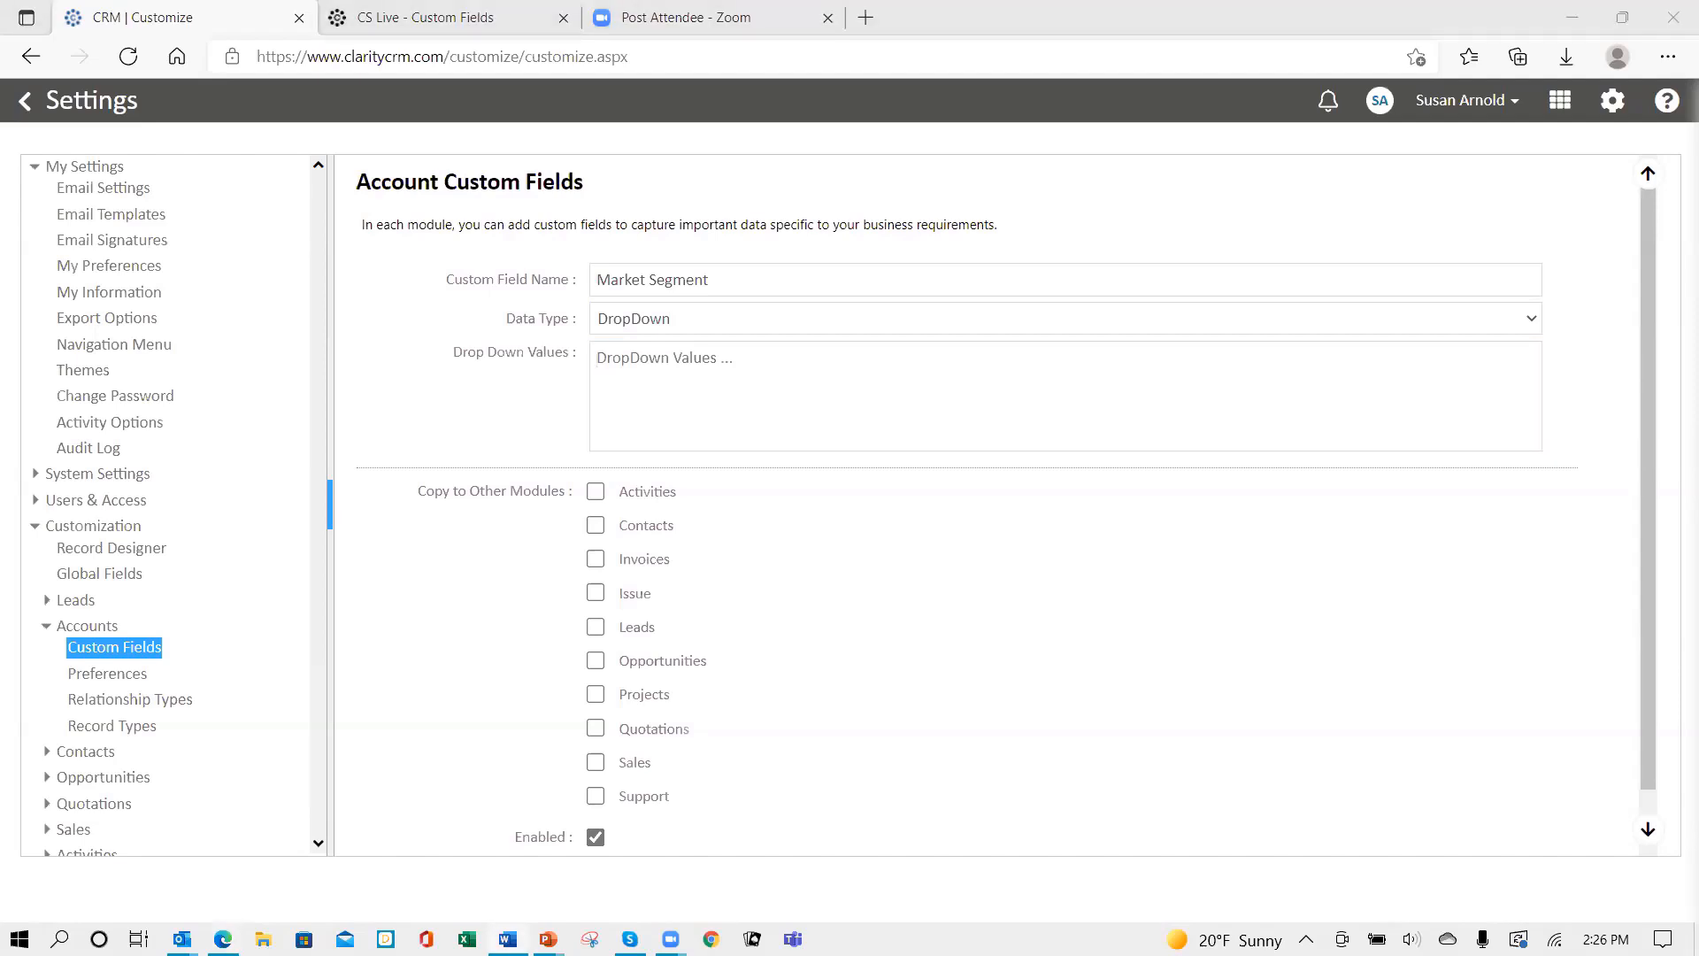
pyautogui.click(718, 372)
pyautogui.write('Retail Manufacturing Education Healthcare Facility')
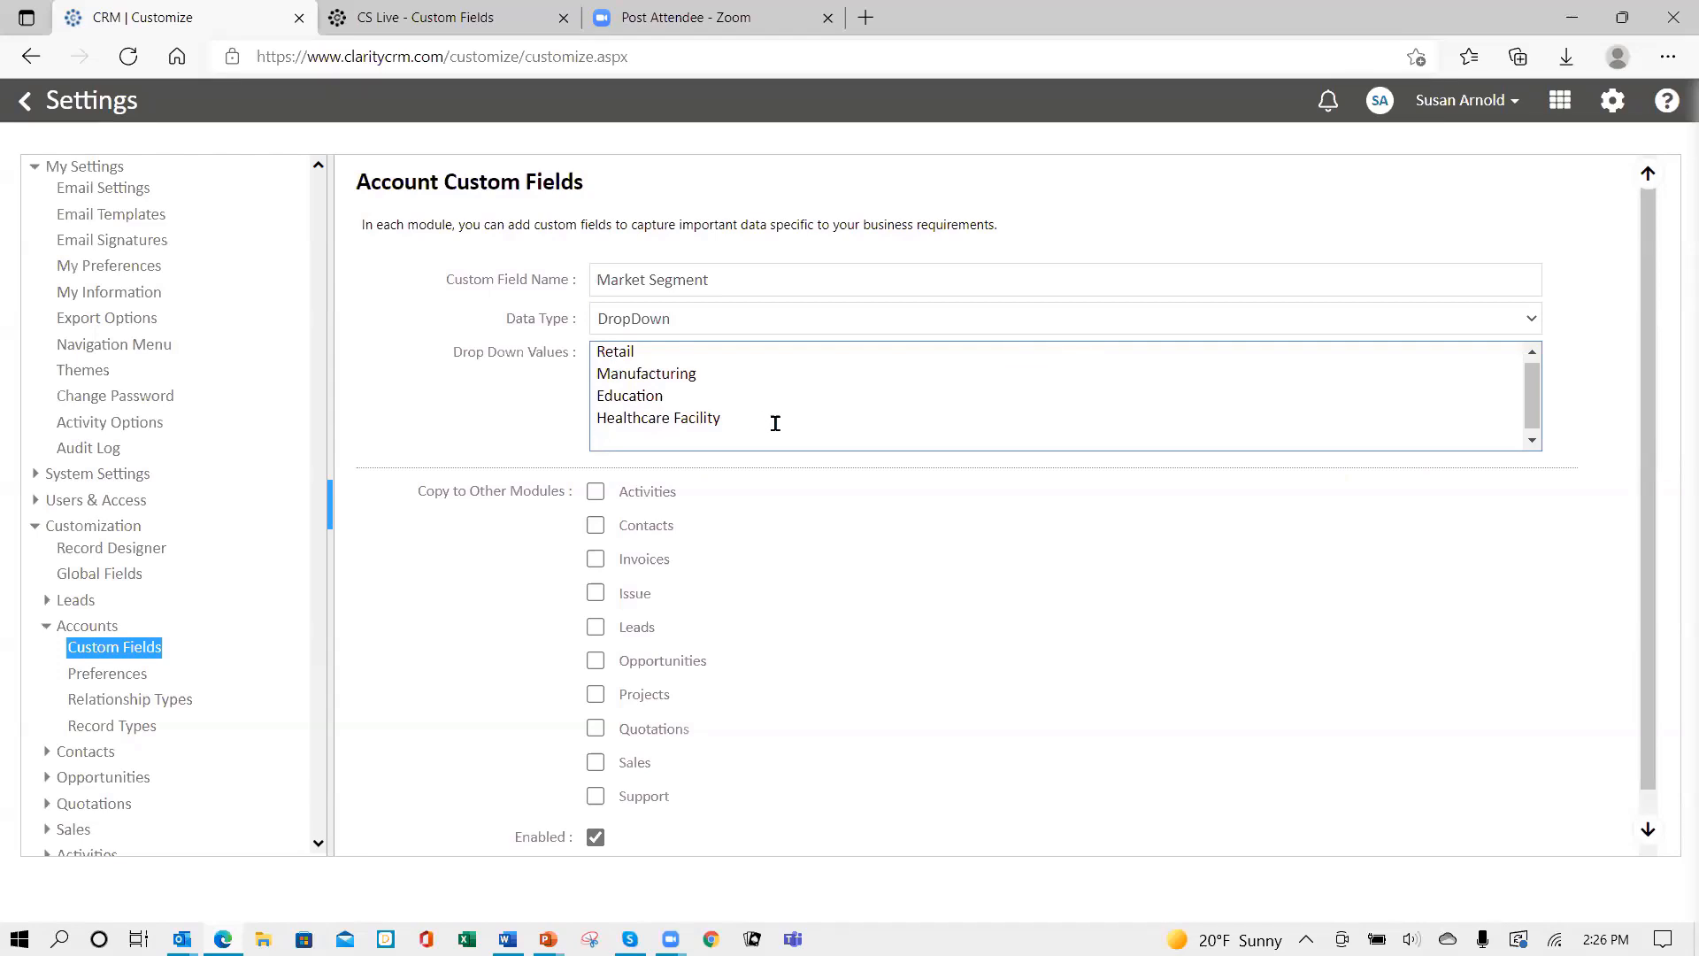
# - Insert 'Food Service' on a new line after Education in the drop-down values
pyautogui.scroll(1, 786, 400)
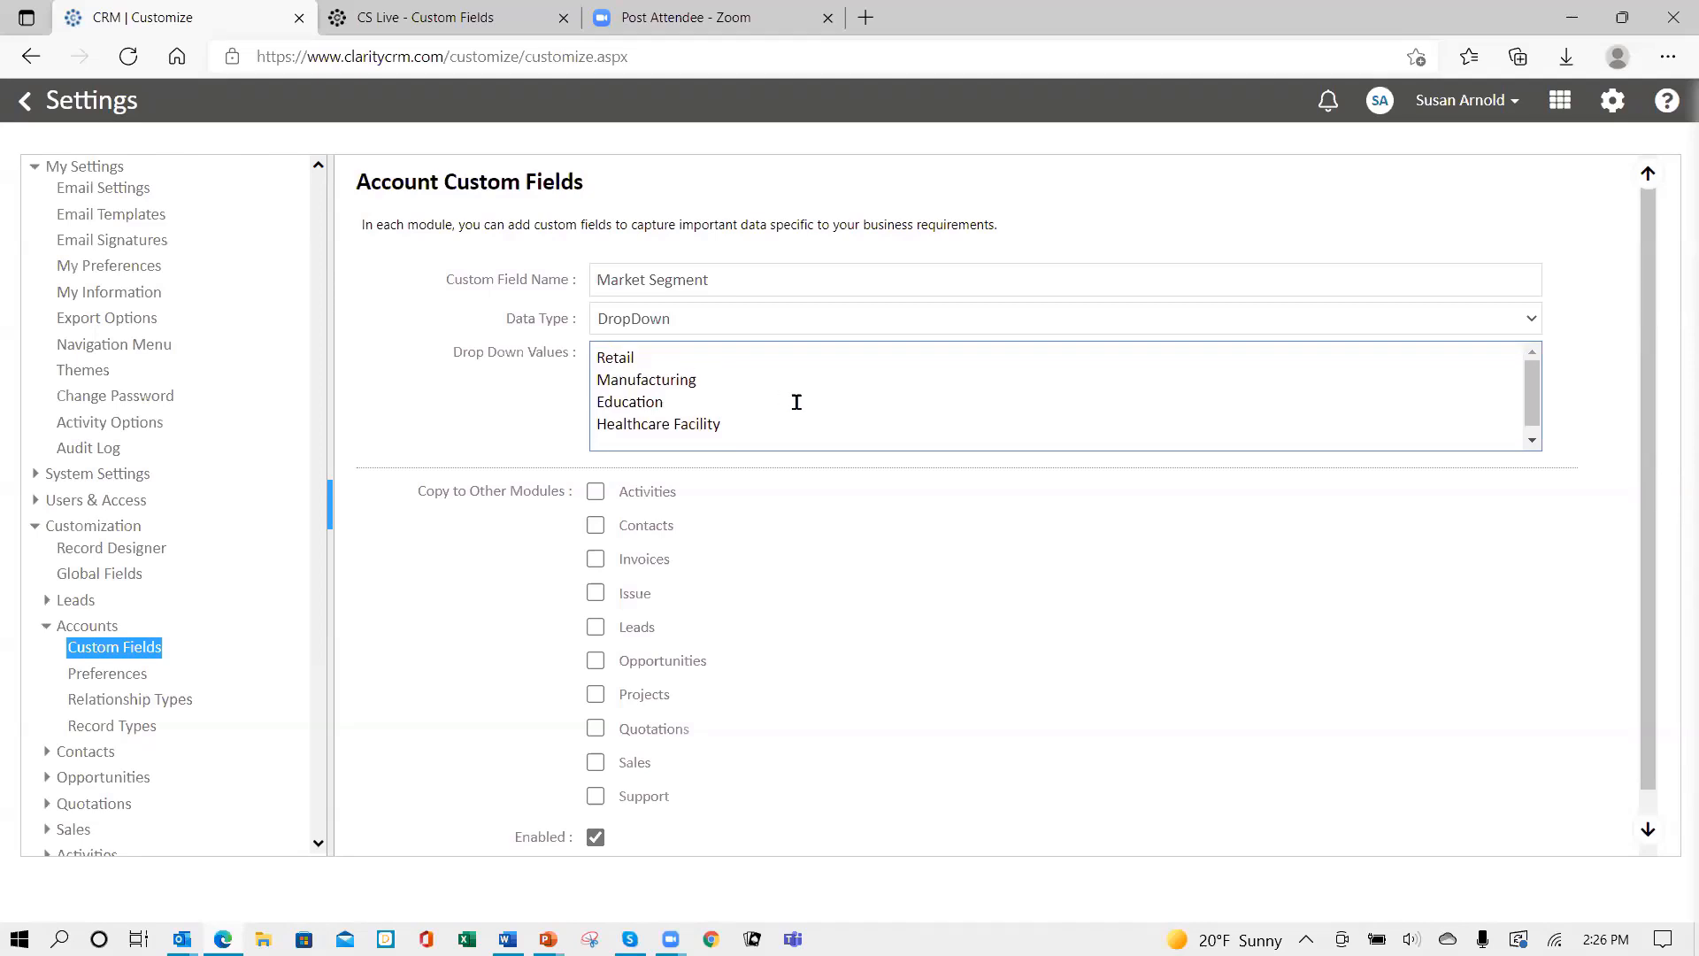
pyautogui.scroll(-1, 797, 402)
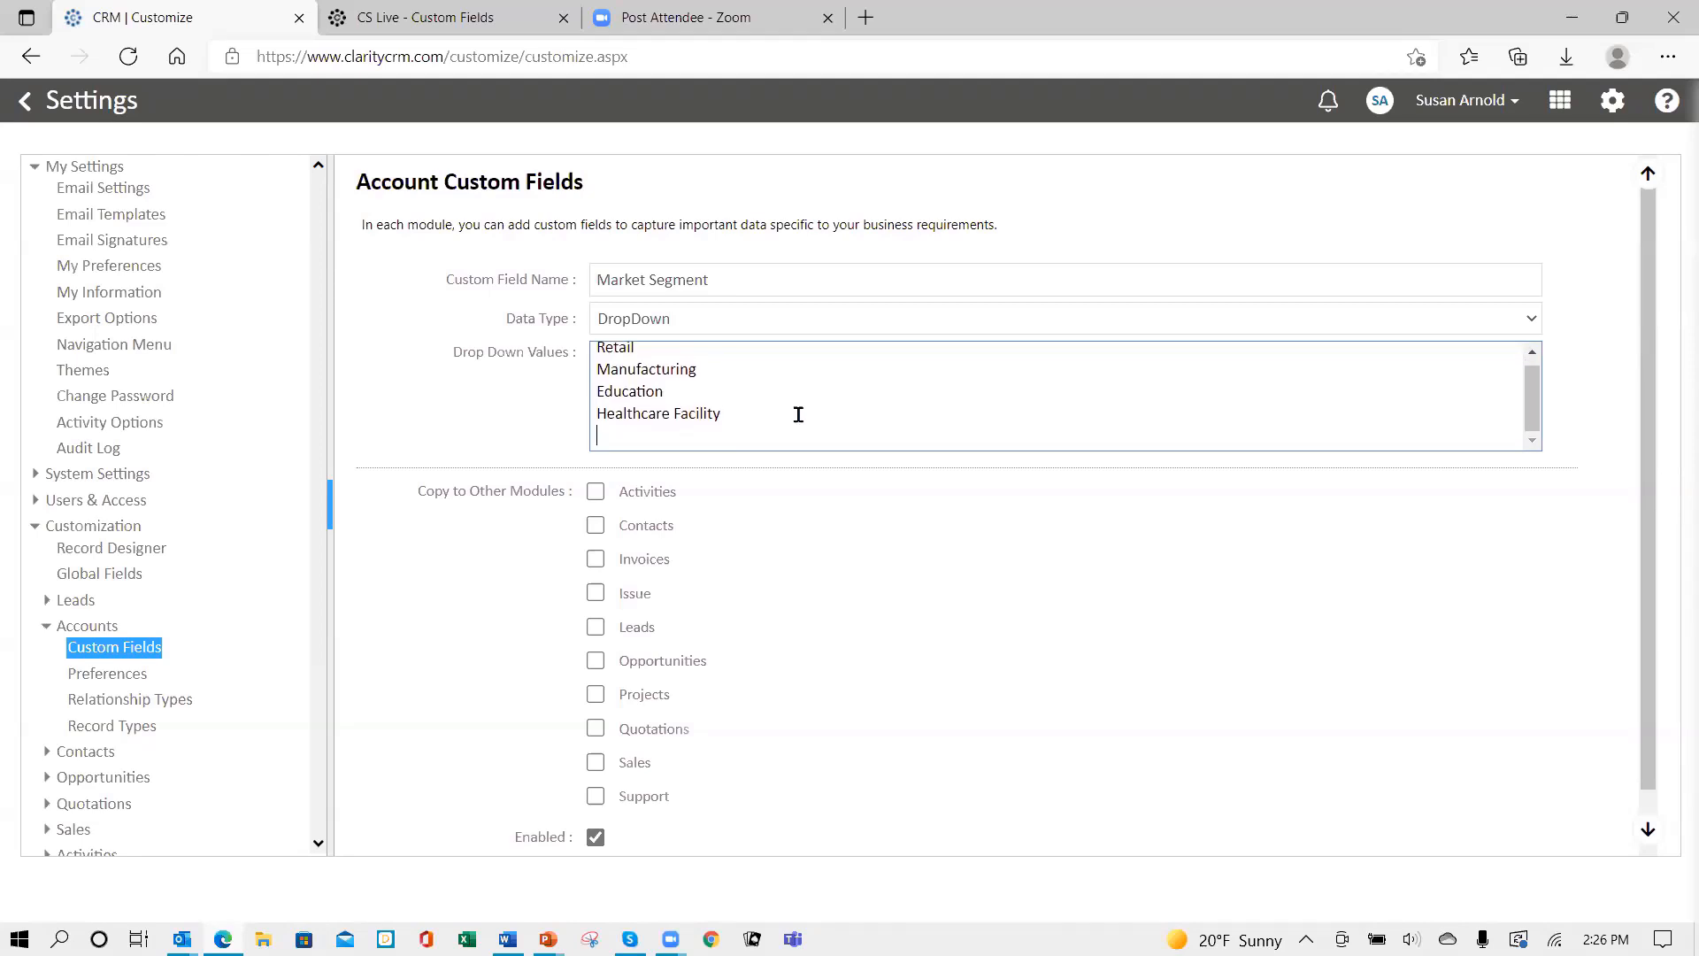
pyautogui.scroll(1, 798, 407)
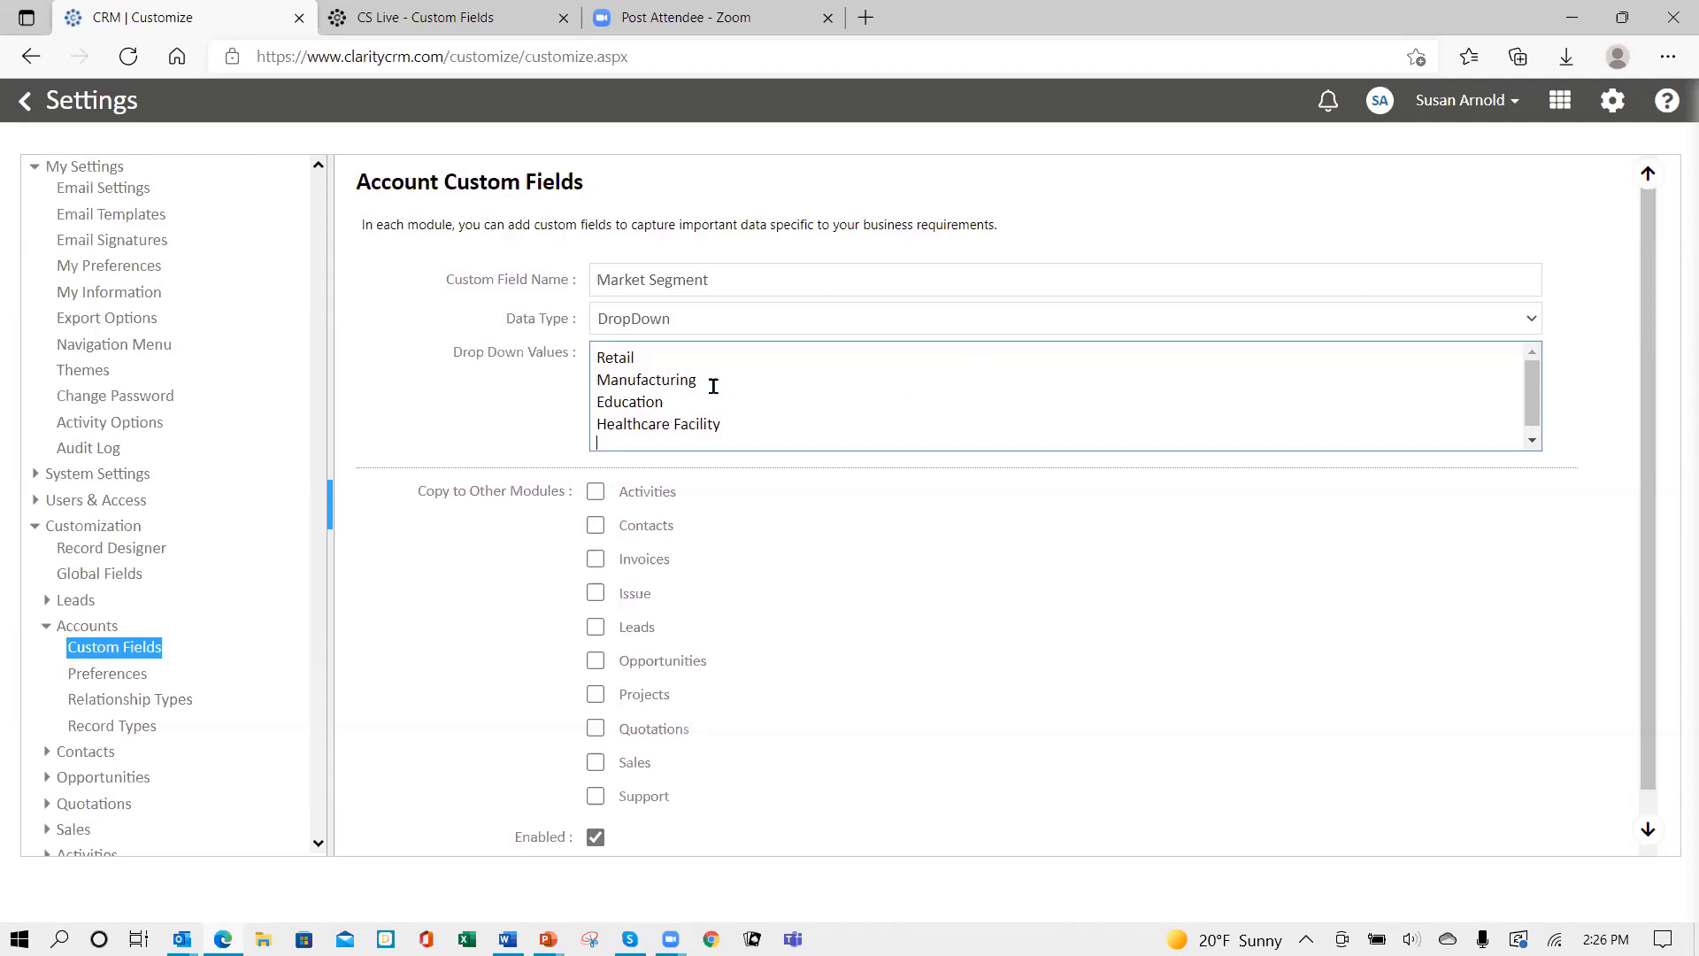
pyautogui.click(678, 406)
pyautogui.press('Return')
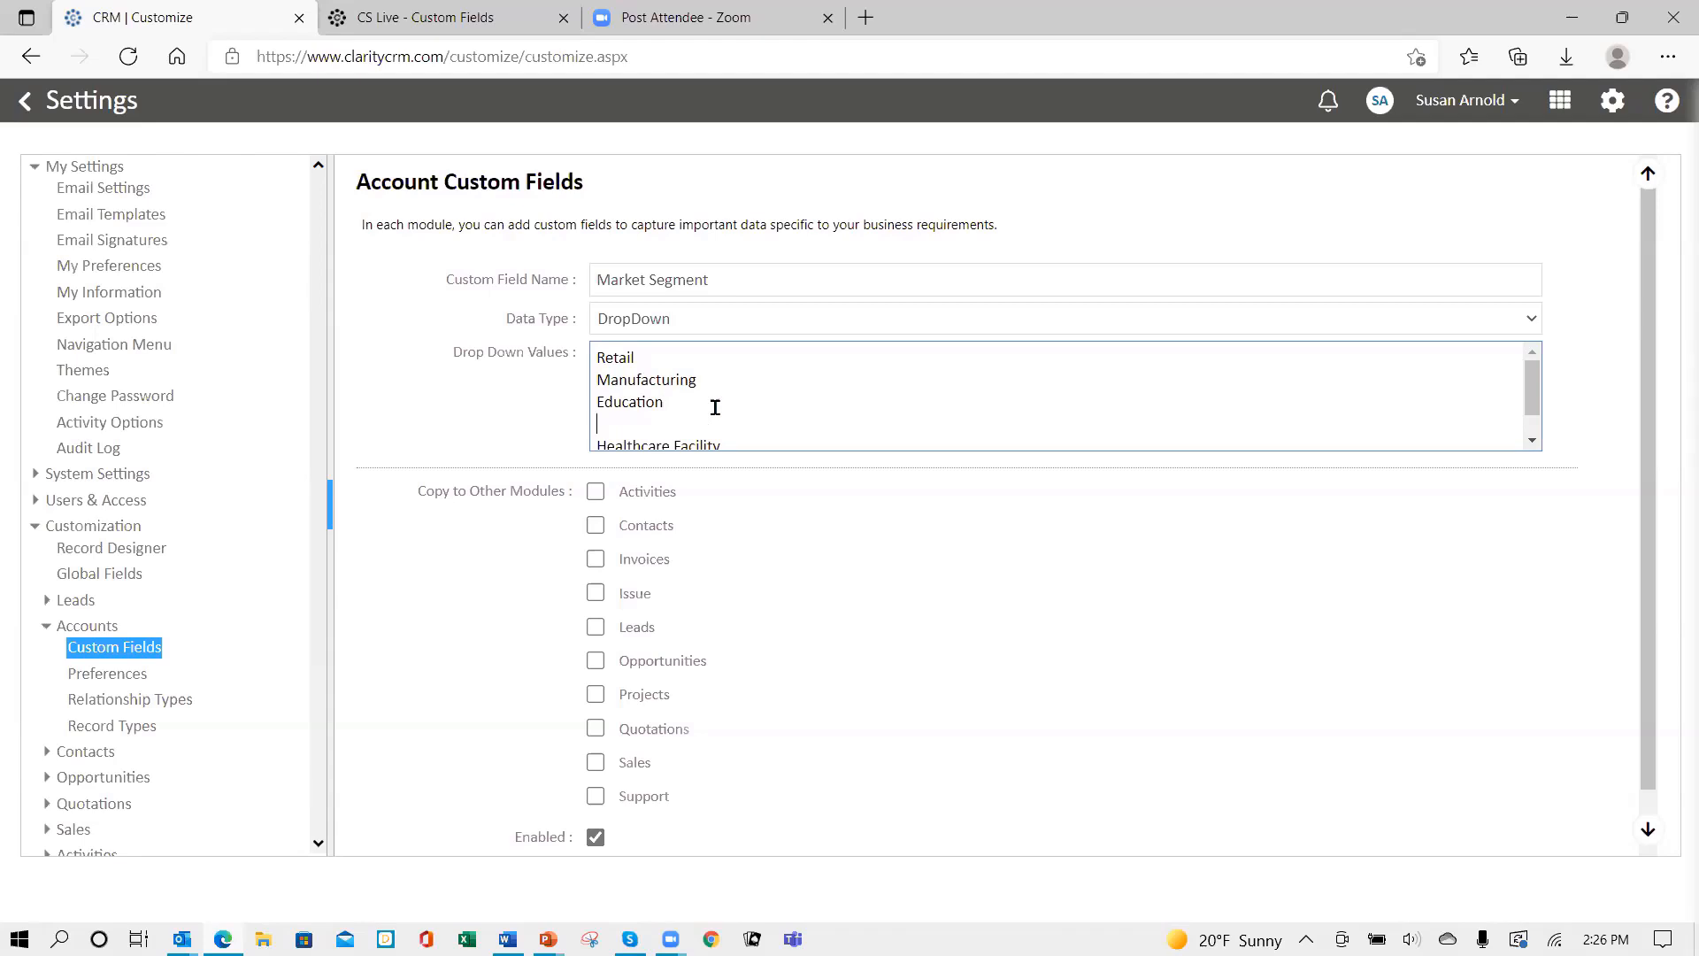
pyautogui.write('Food Service')
pyautogui.press('Return')
pyautogui.press('Return')
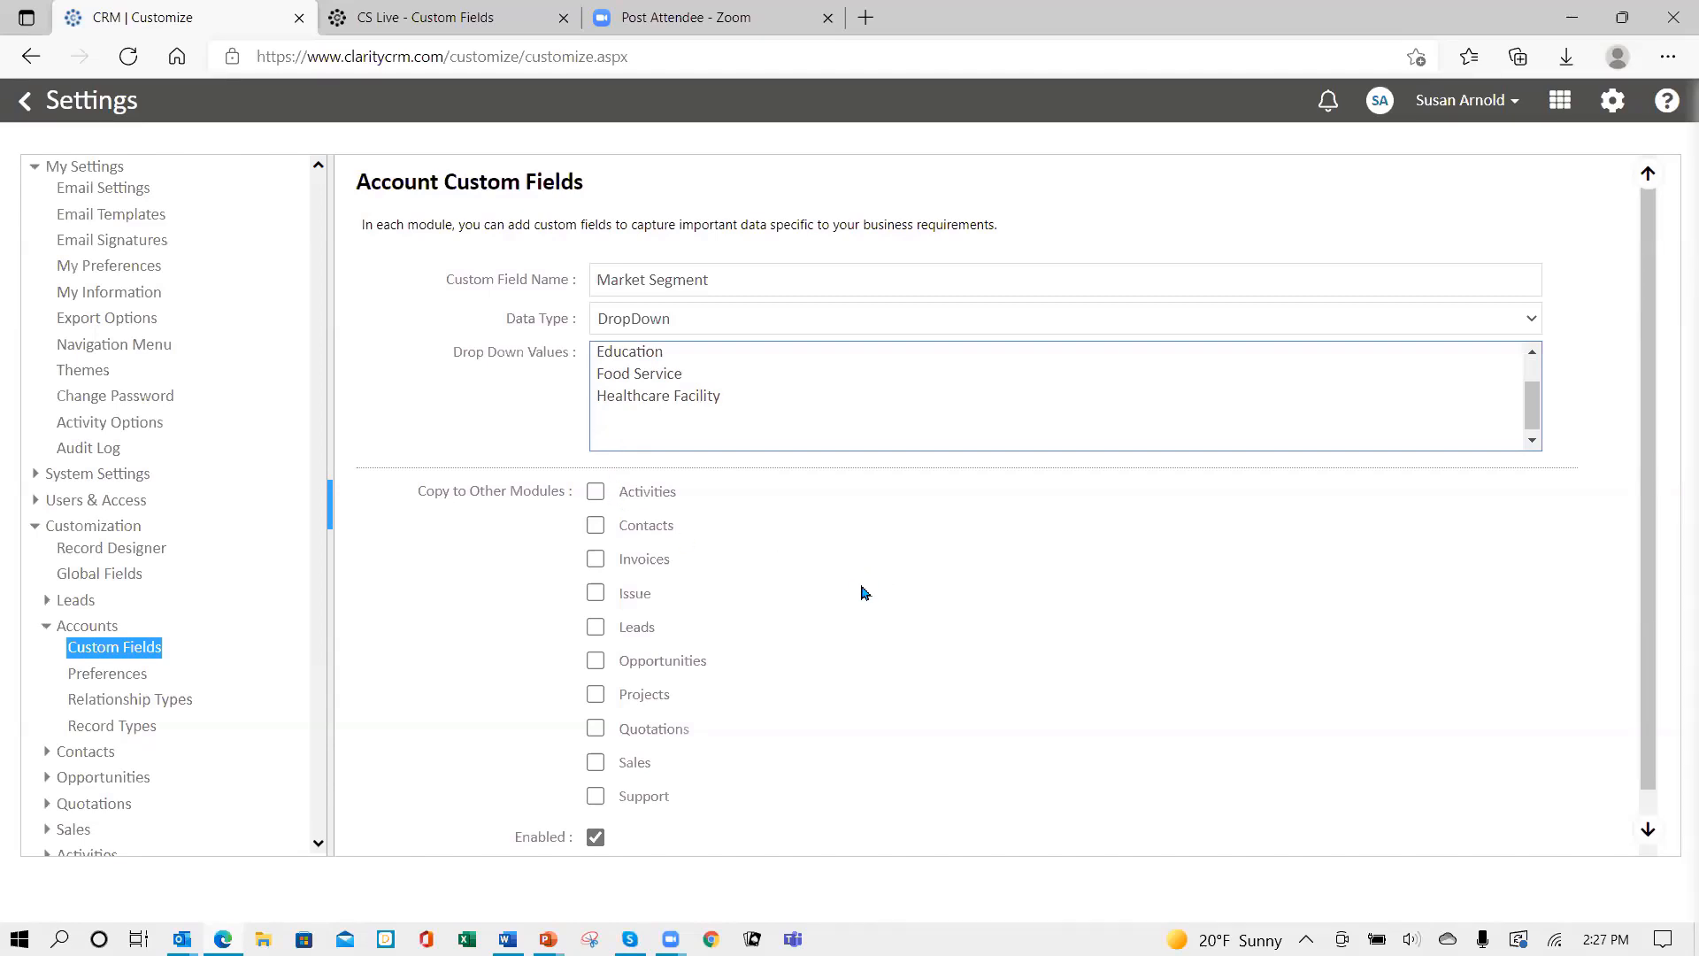
# - Copy Market Segment to Activities, Contacts, Leads, Opportunities, Projects, Quotations, Sales and Support
pyautogui.click(597, 528)
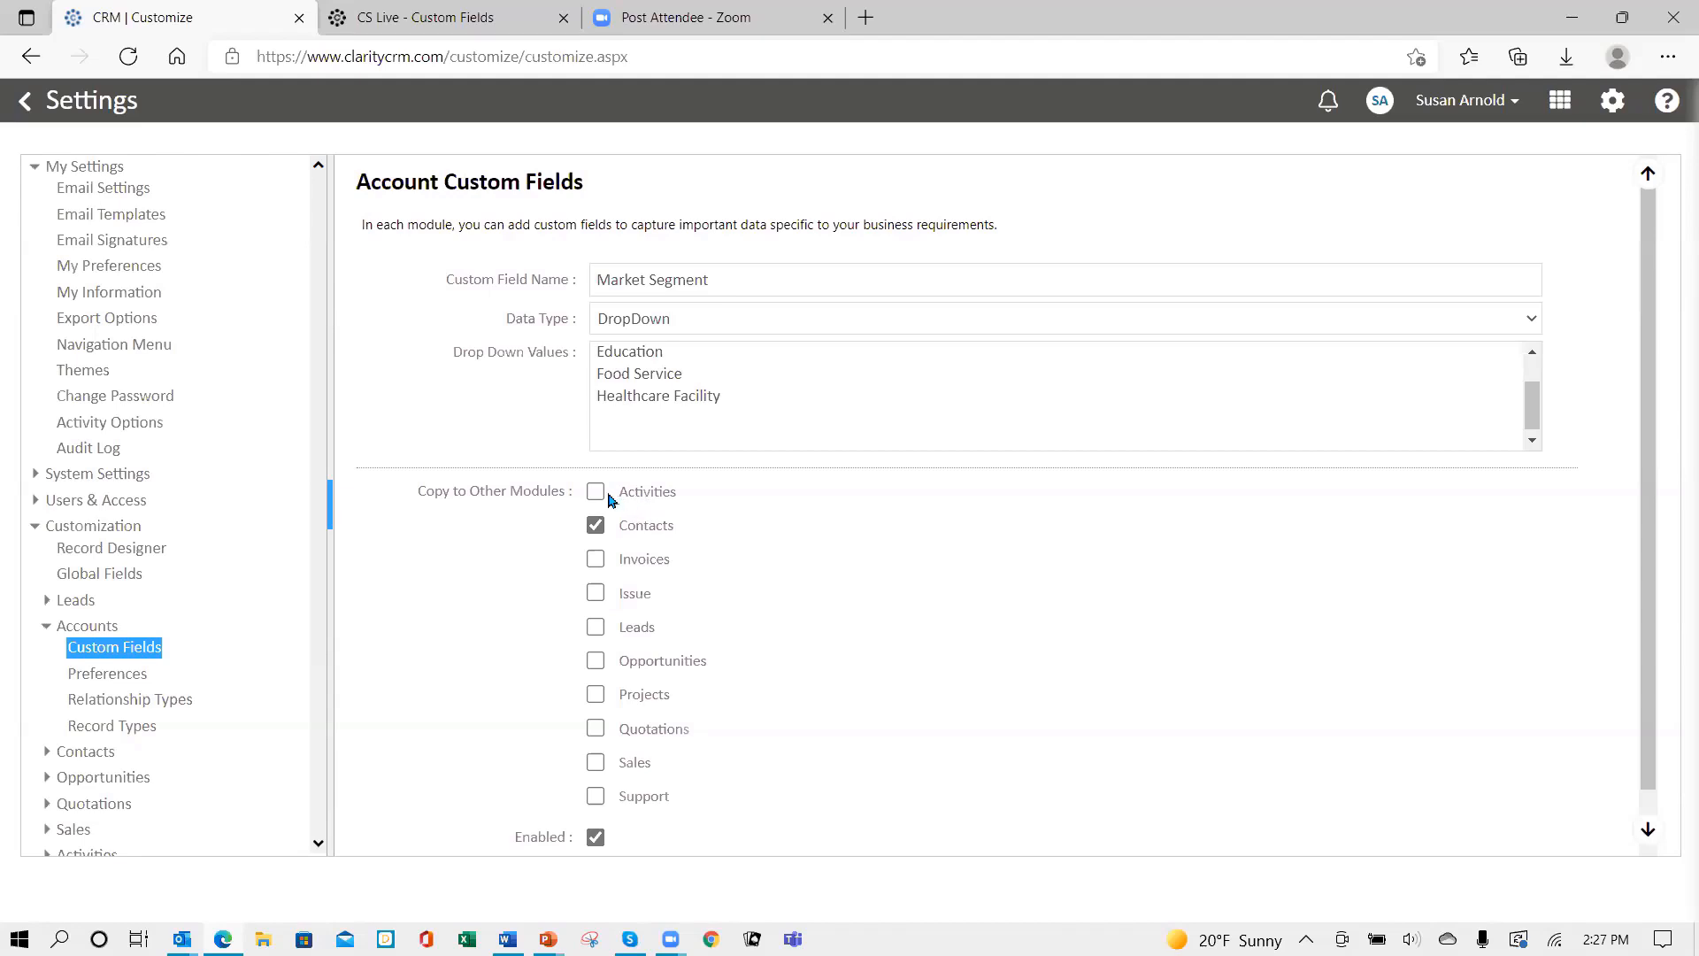
pyautogui.click(596, 492)
pyautogui.click(595, 629)
pyautogui.click(595, 661)
pyautogui.click(596, 695)
pyautogui.click(595, 728)
pyautogui.click(595, 761)
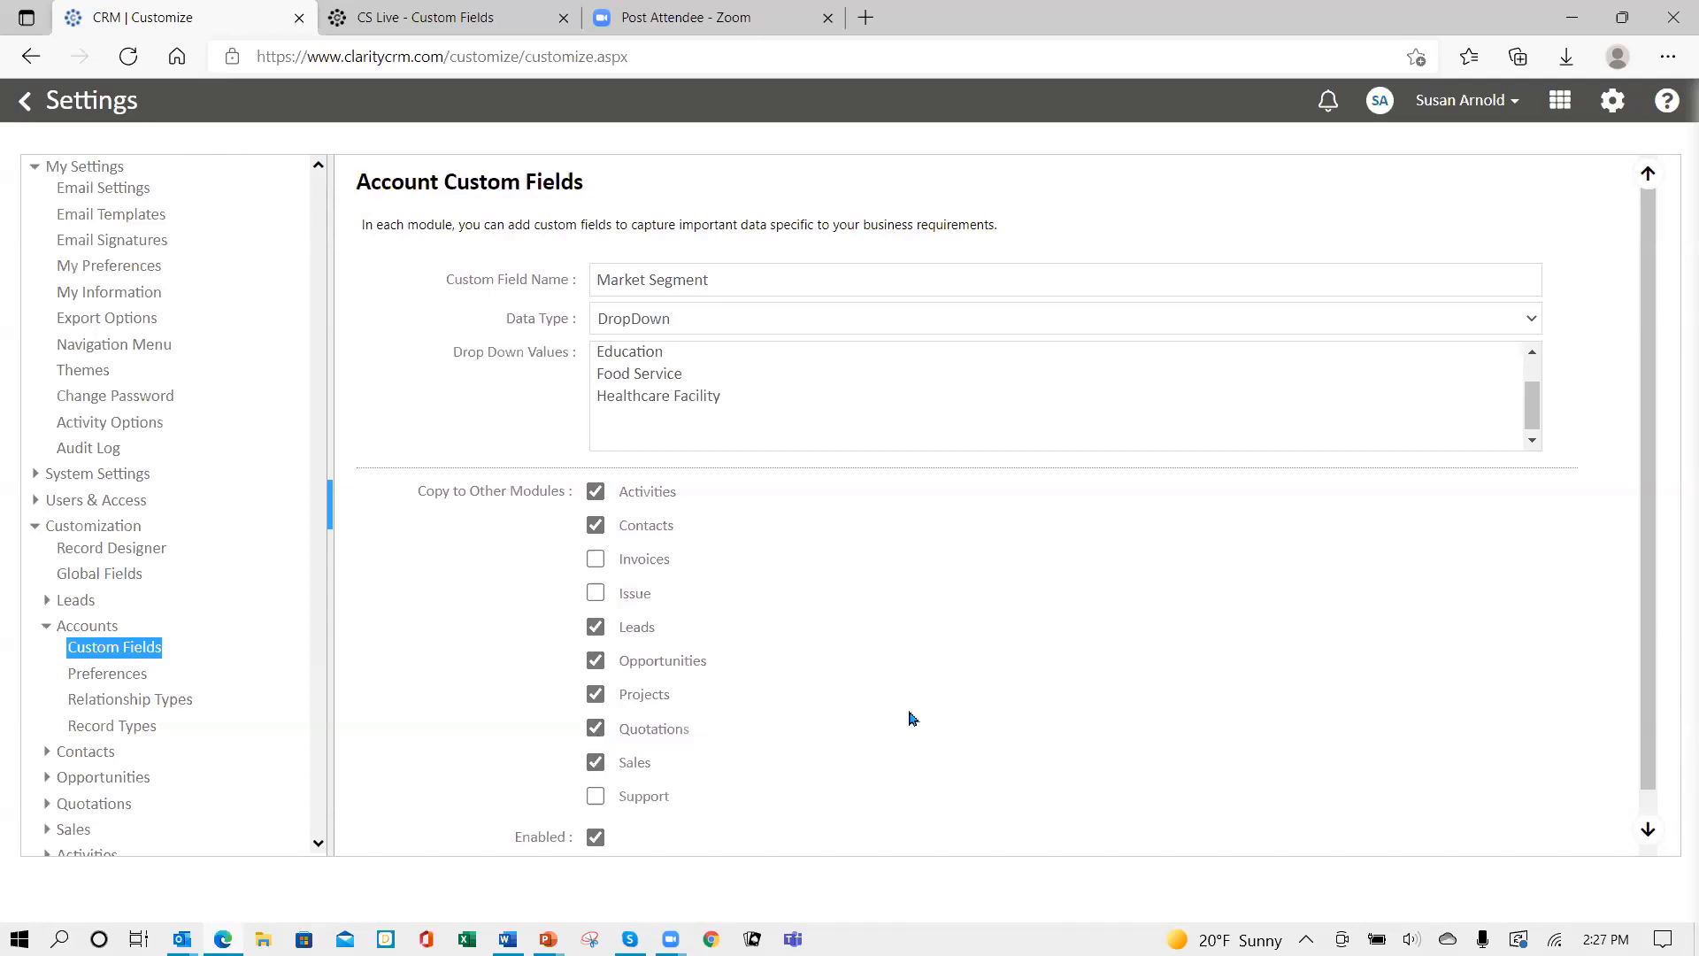
pyautogui.scroll(-1, 872, 696)
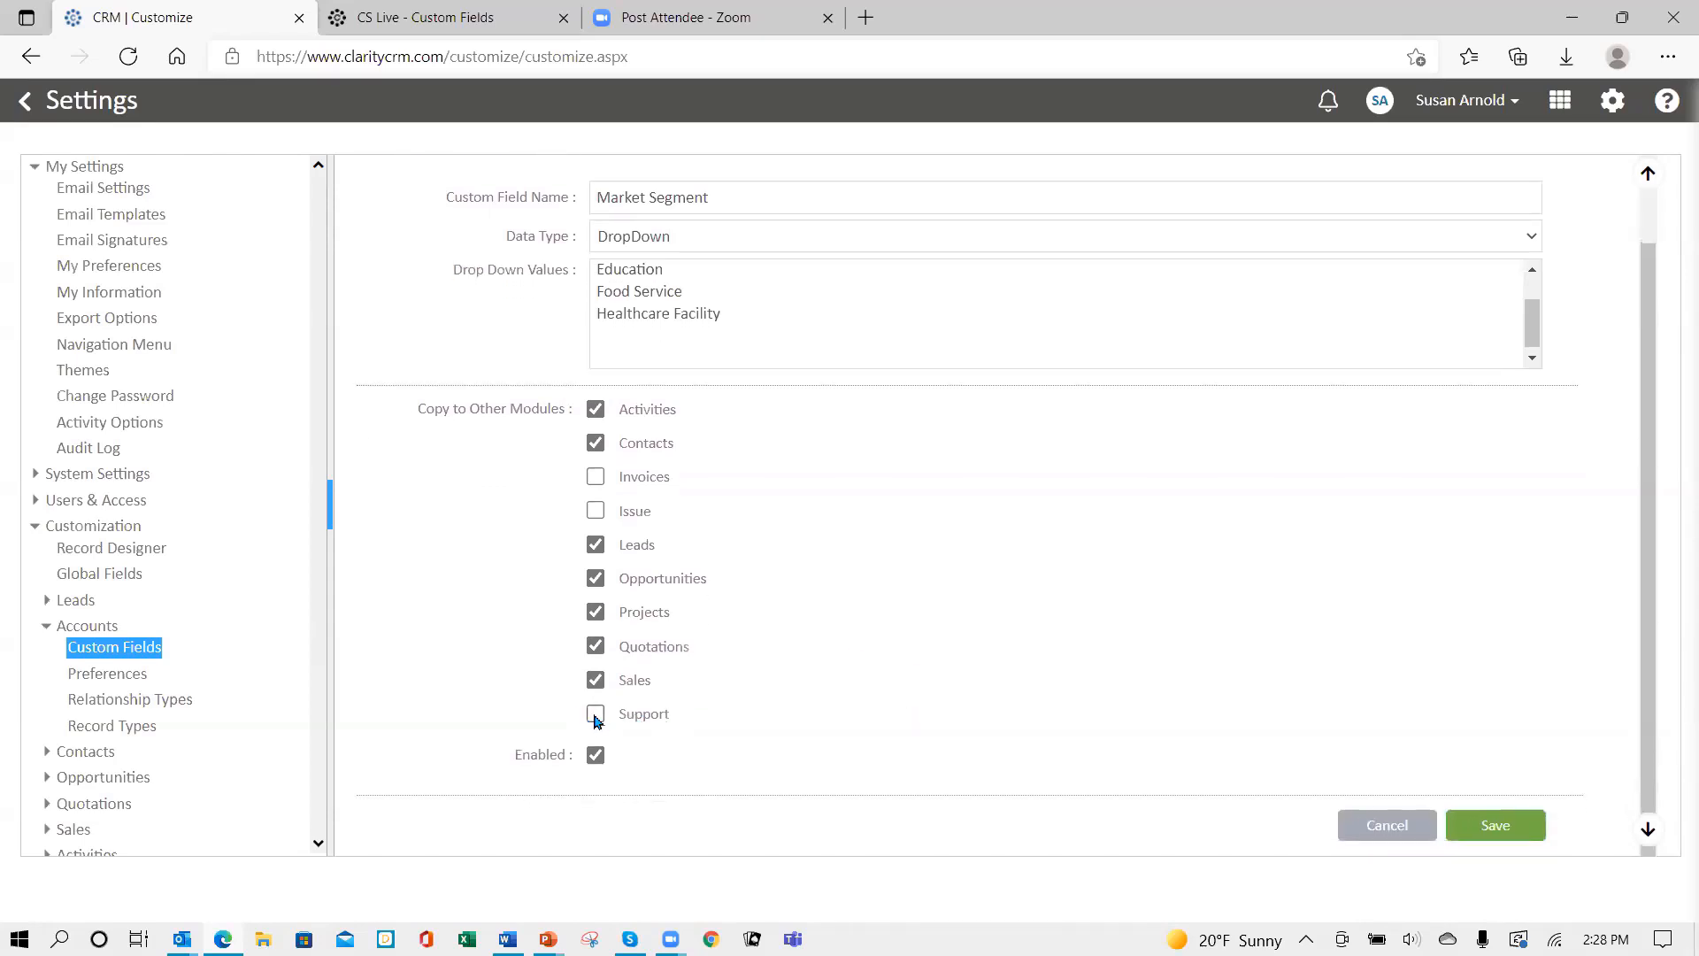
pyautogui.click(594, 713)
pyautogui.scroll(1, 981, 569)
pyautogui.scroll(-1, 980, 569)
# - Attempt saving, dismiss the duplicate-values warning, and delete the blank line after Healthcare Facility
pyautogui.click(1492, 828)
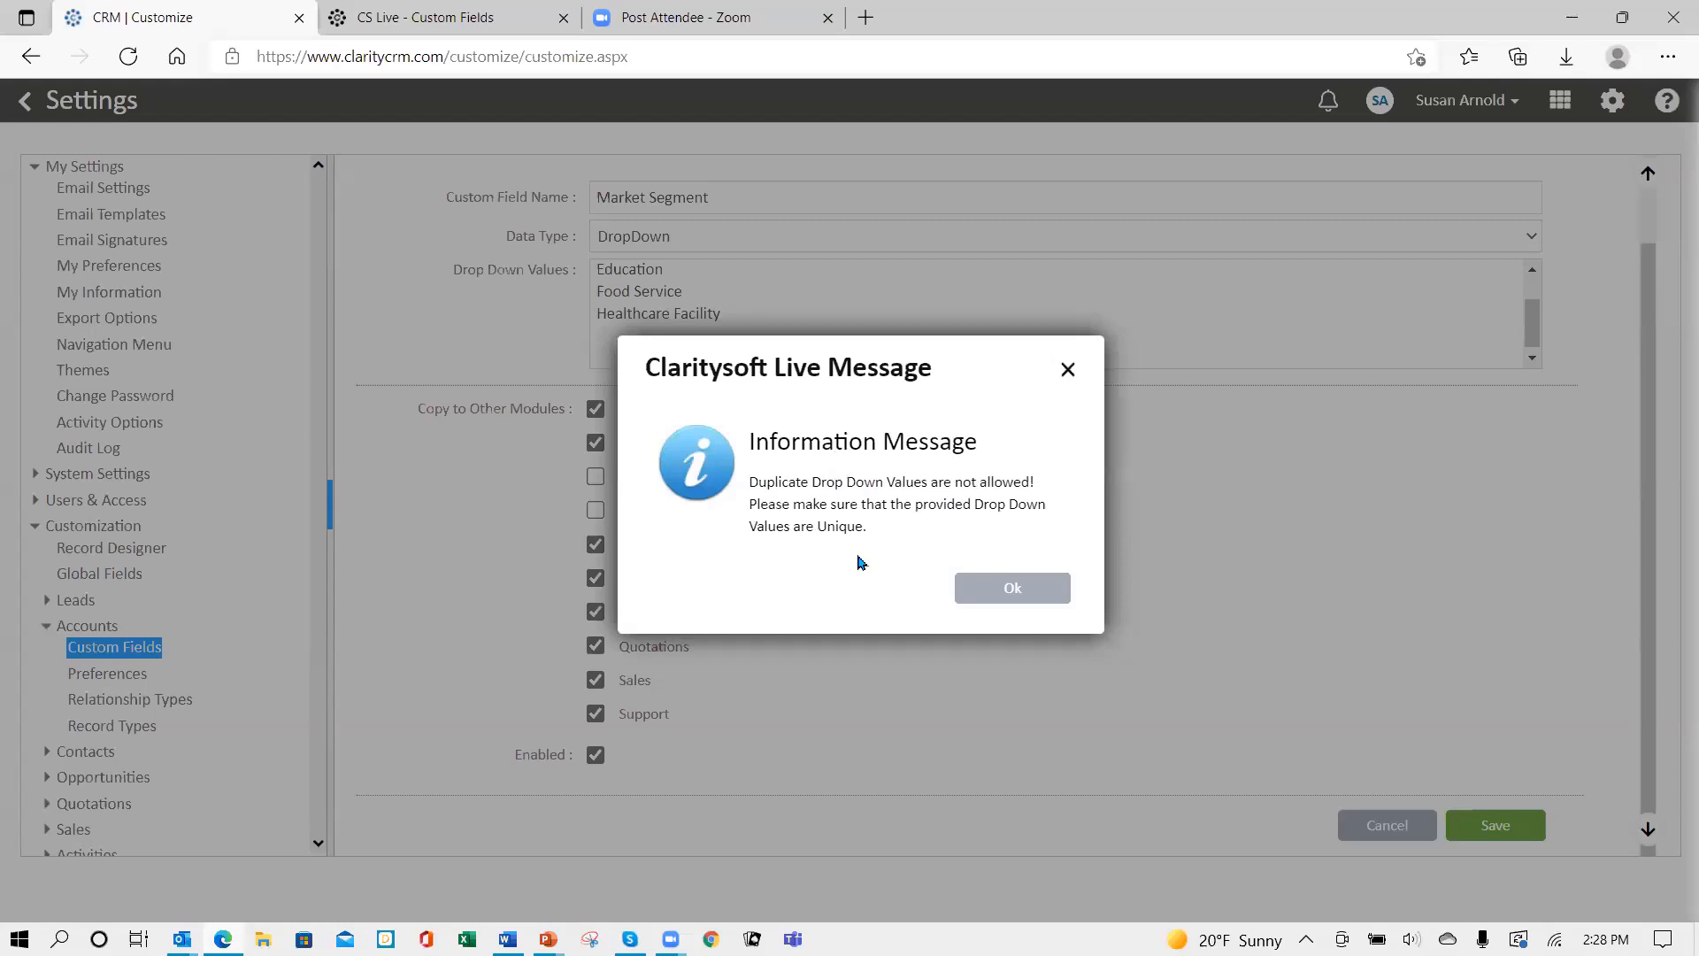
pyautogui.click(1003, 591)
pyautogui.scroll(1, 896, 319)
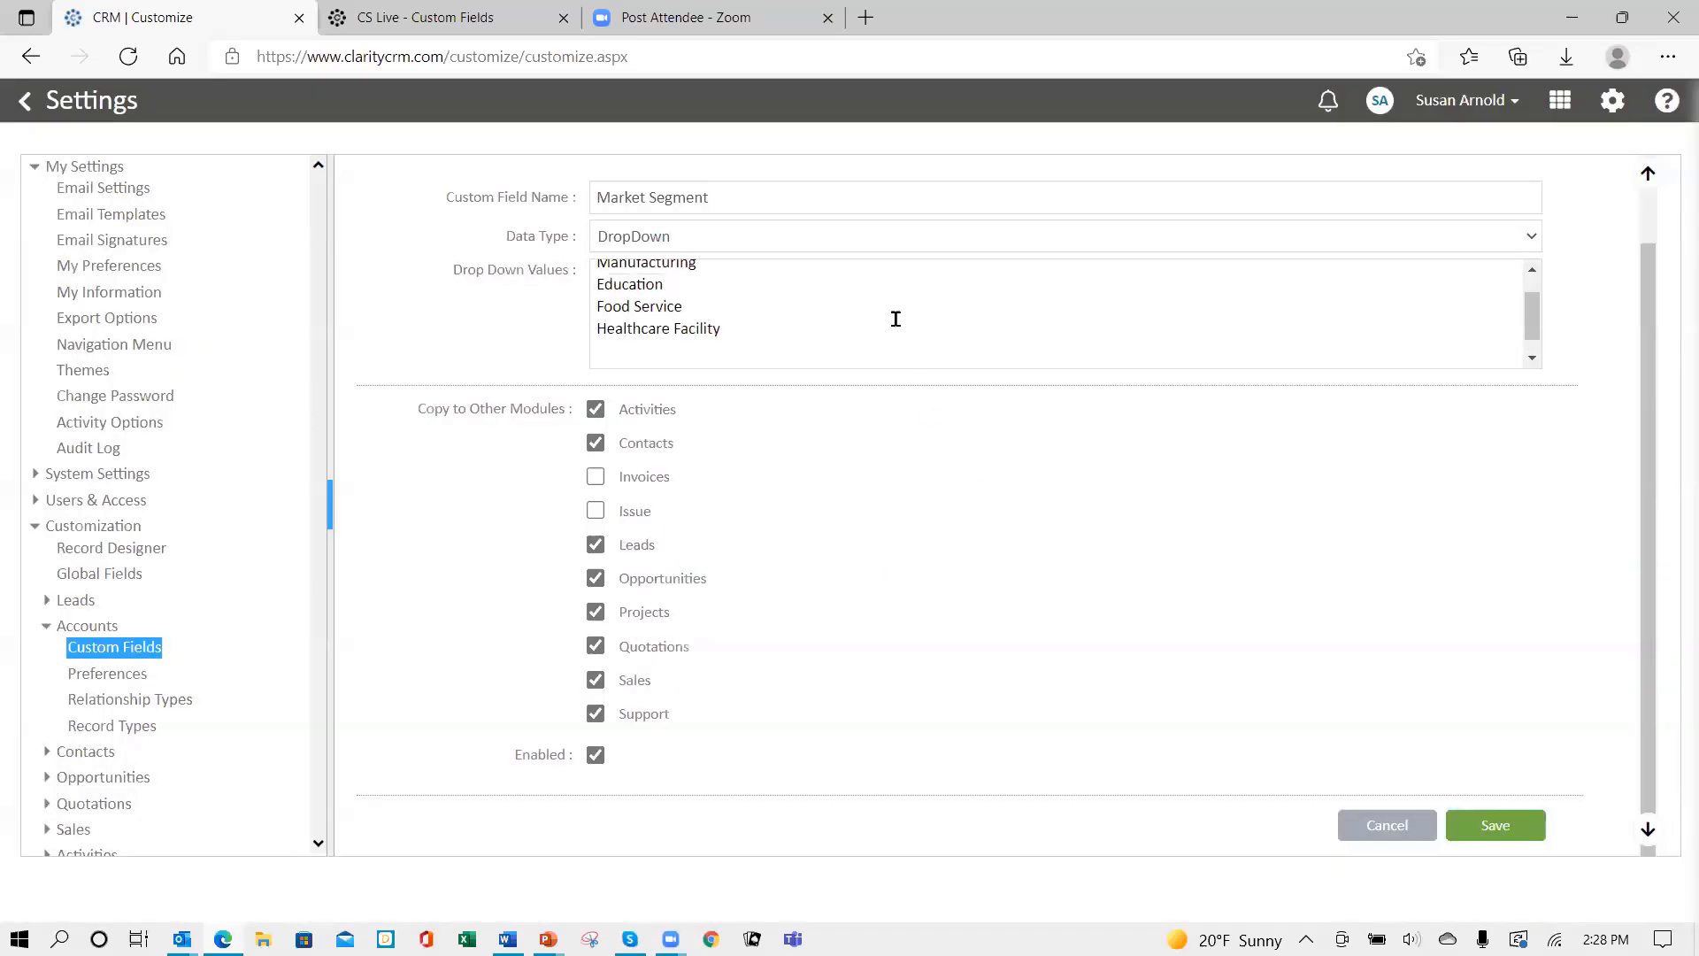
pyautogui.scroll(2, 897, 319)
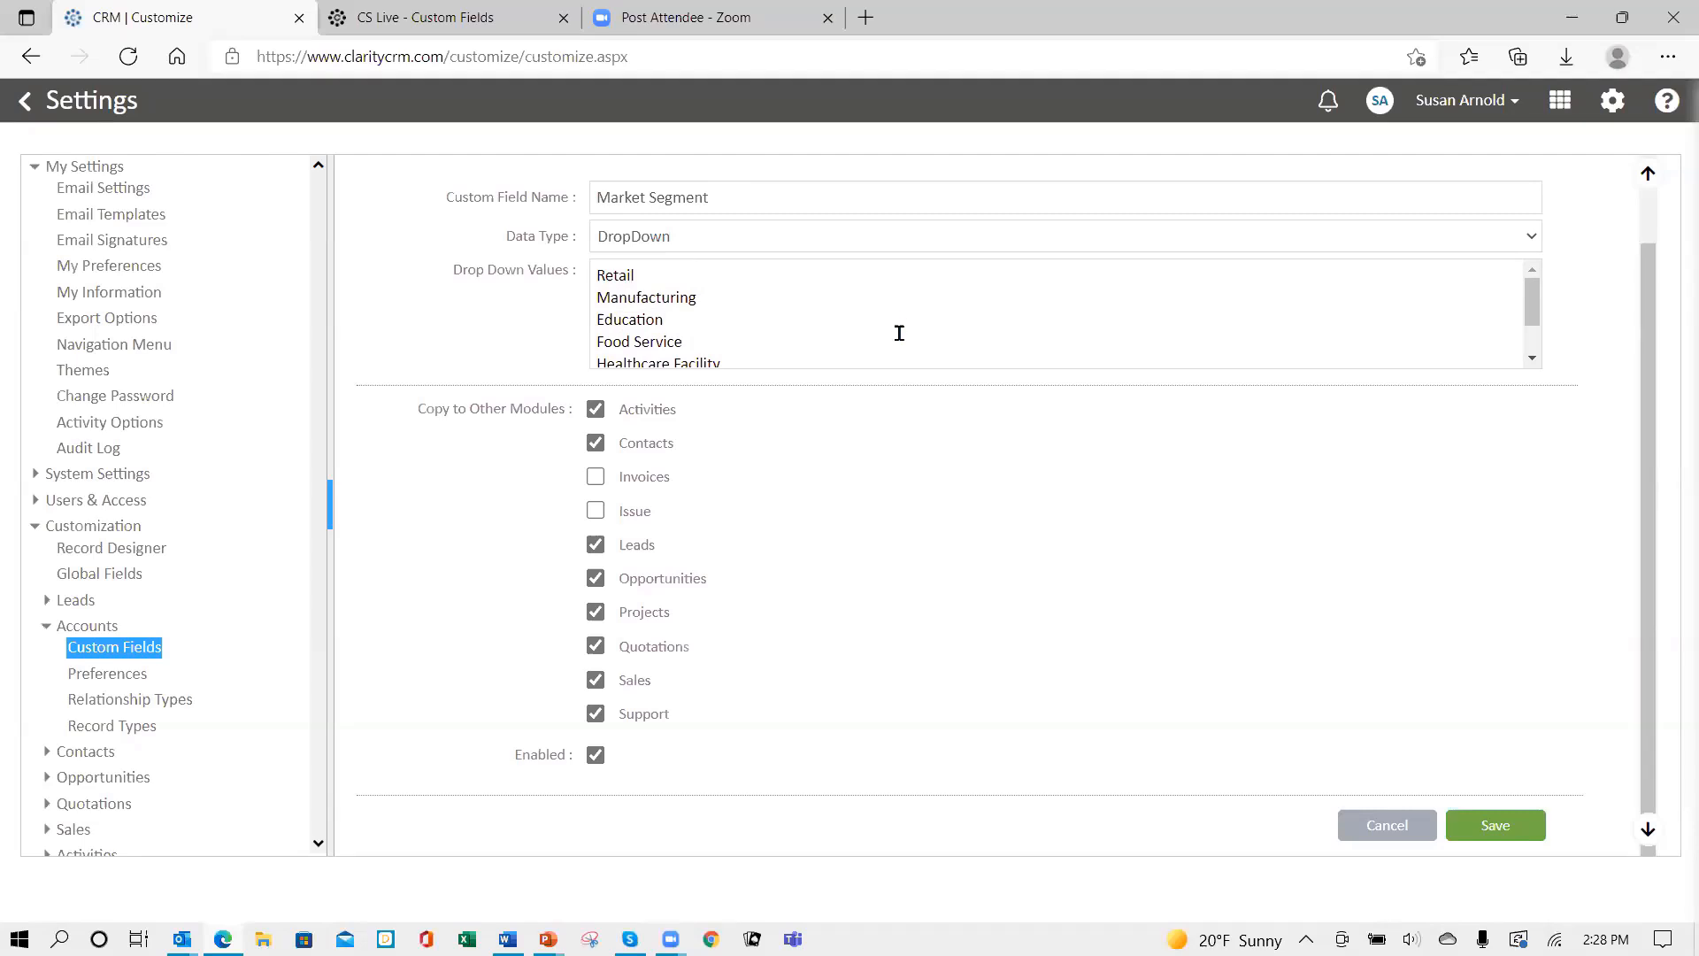
pyautogui.scroll(-2, 843, 322)
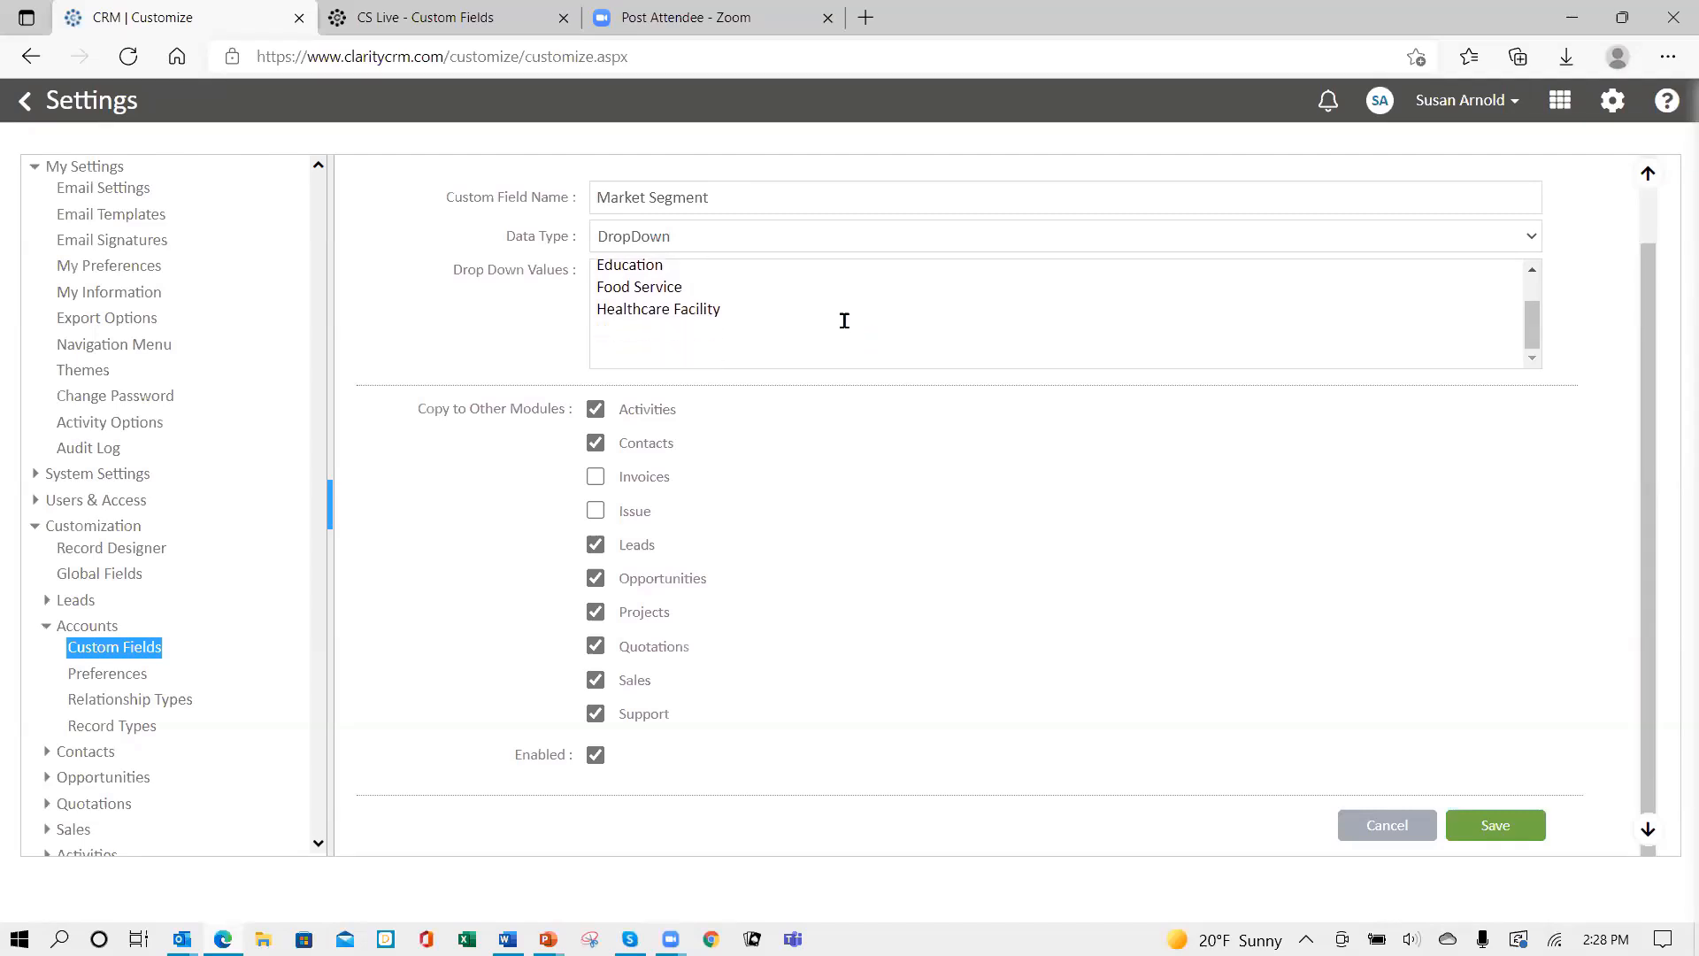
pyautogui.click(668, 351)
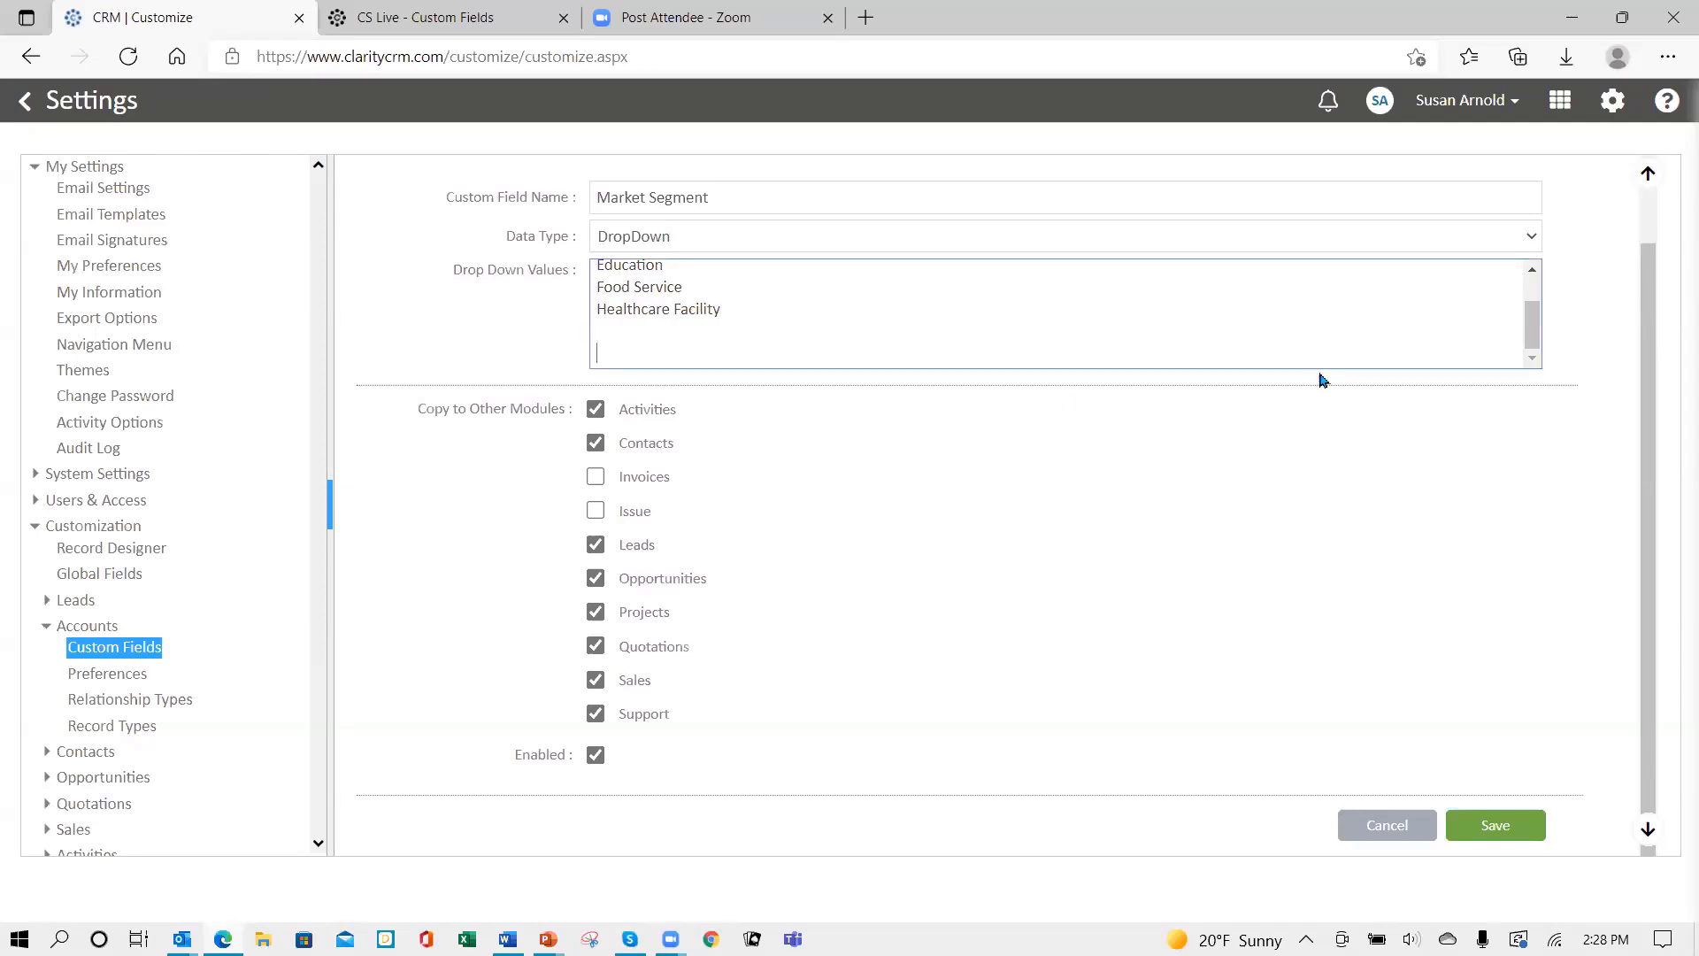
pyautogui.press('BackSpace')
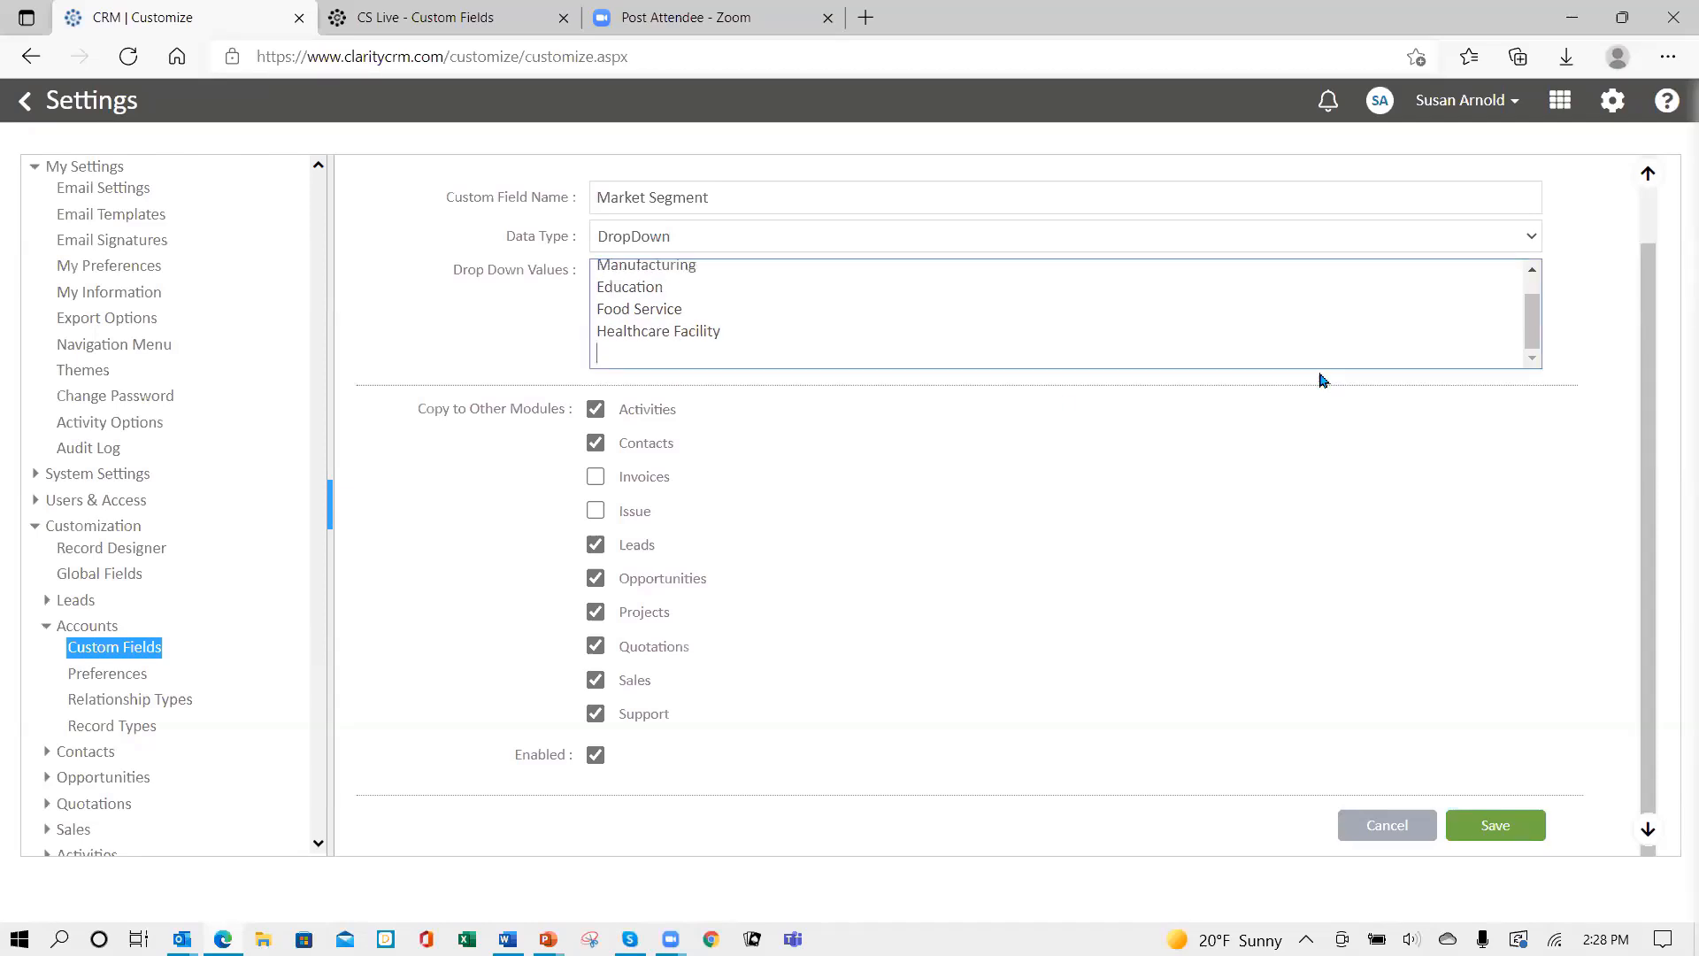
pyautogui.press('BackSpace')
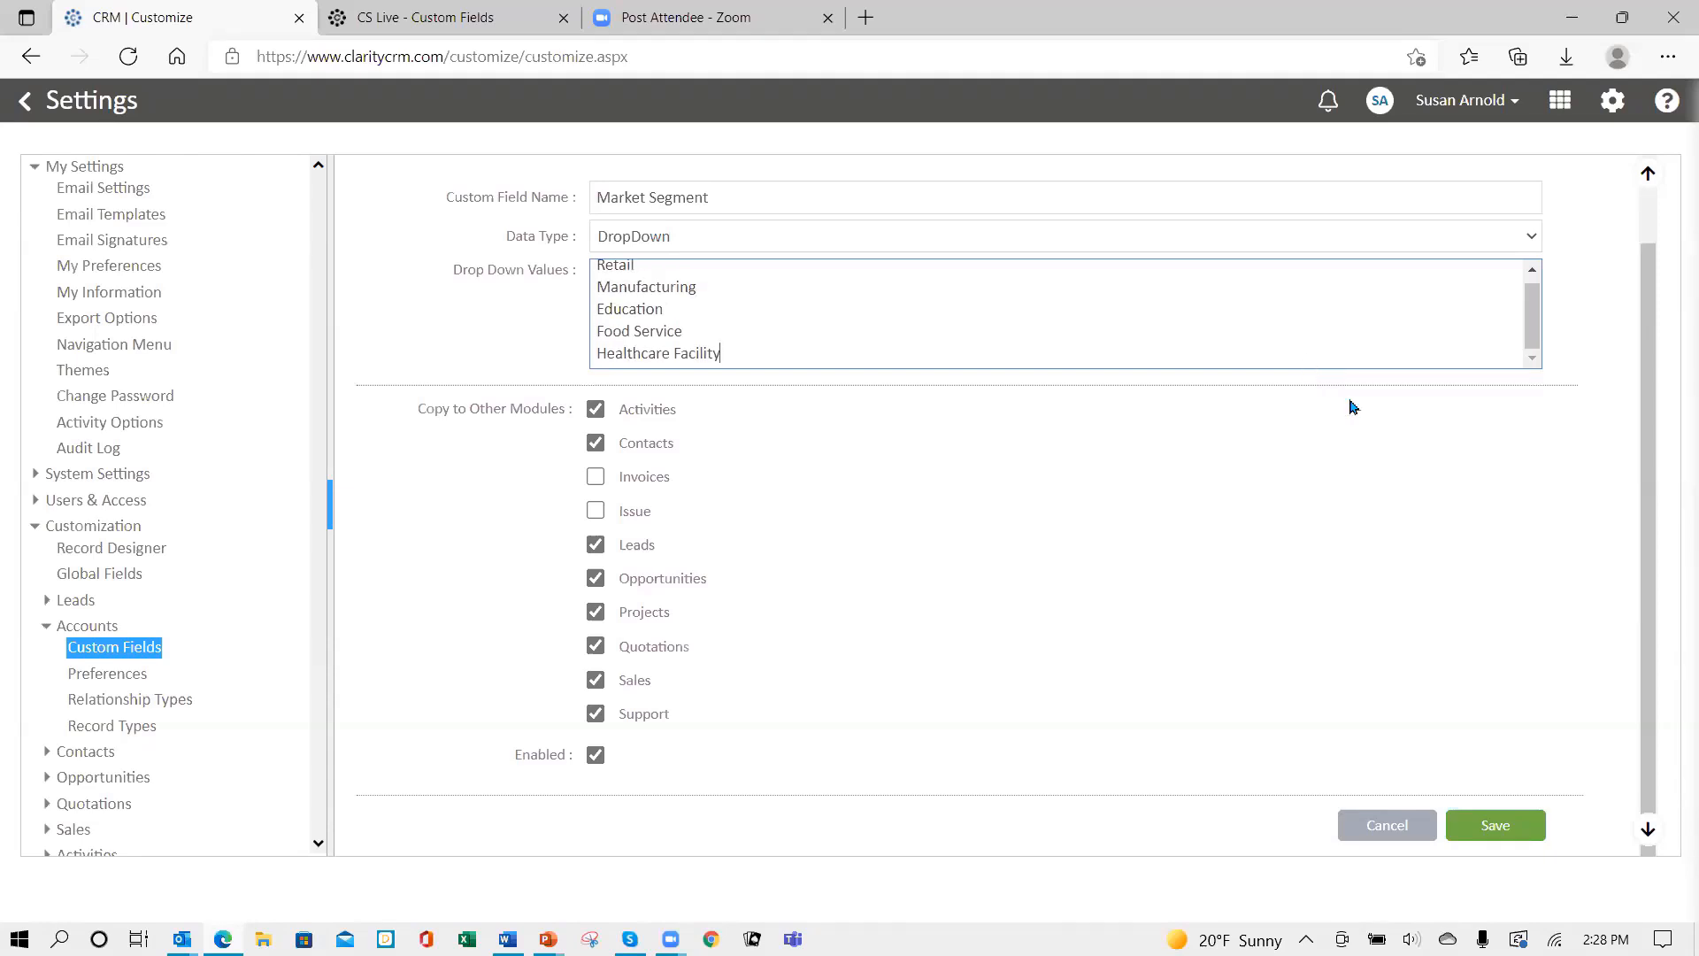
# - Save the Market Segment DropDown field
pyautogui.click(1507, 835)
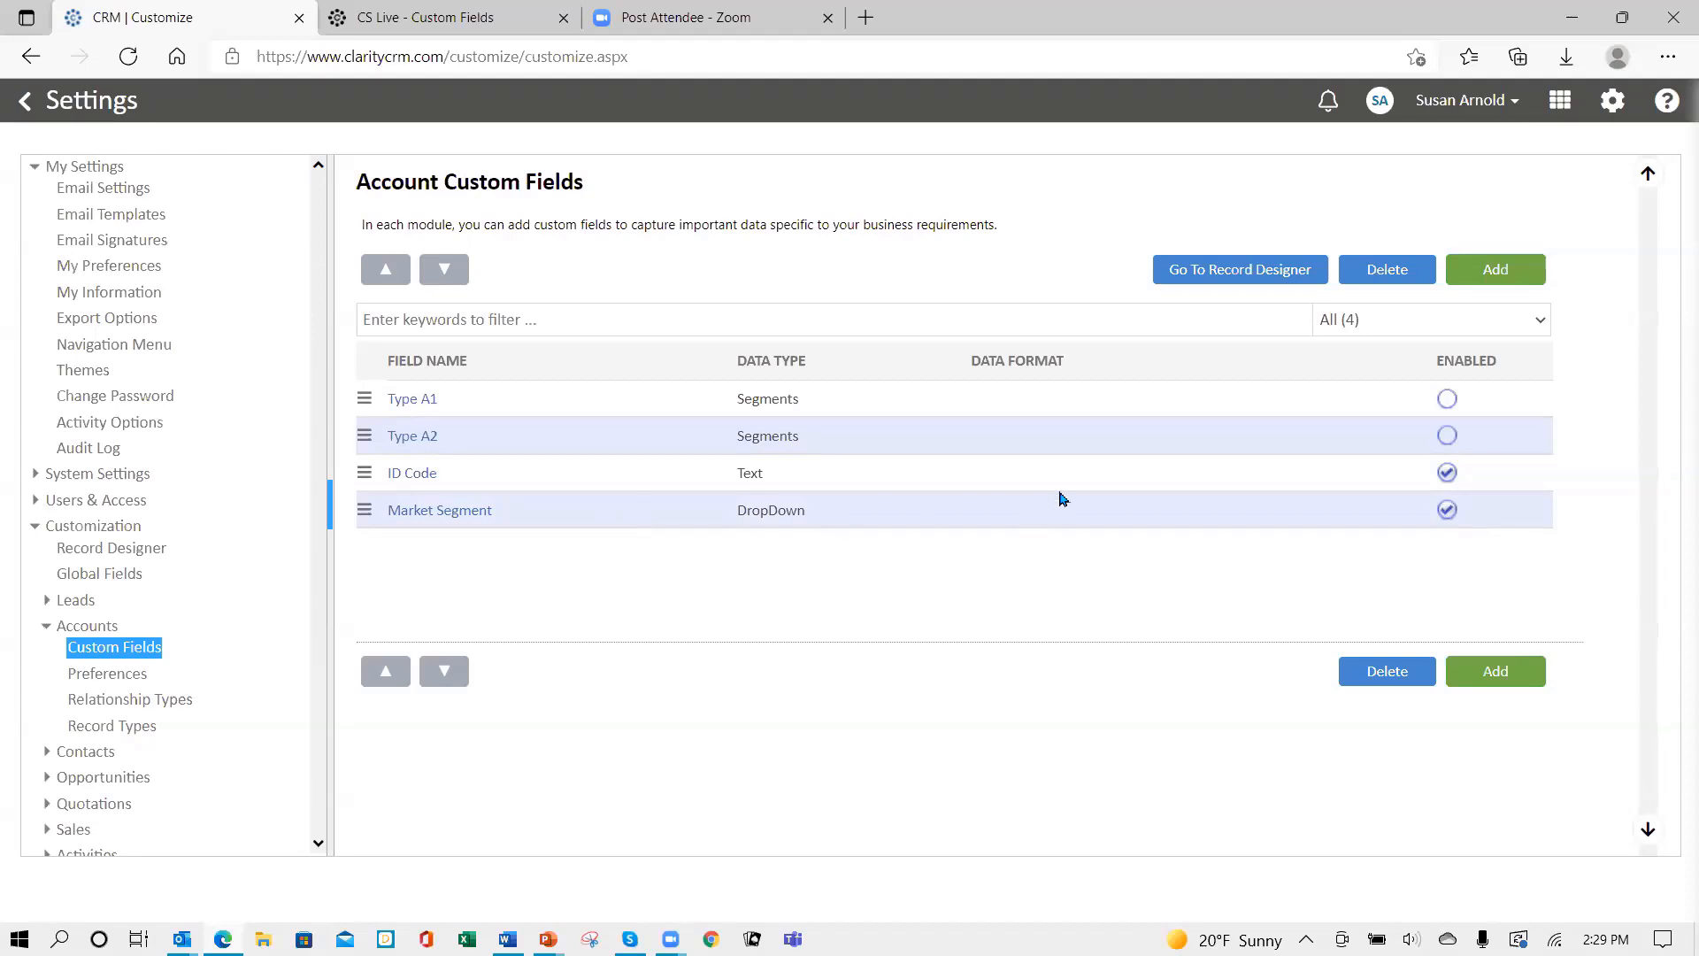
# - Add field 'Market Detail' as DropDownDependent with Market Segment as its parent field
pyautogui.click(1503, 269)
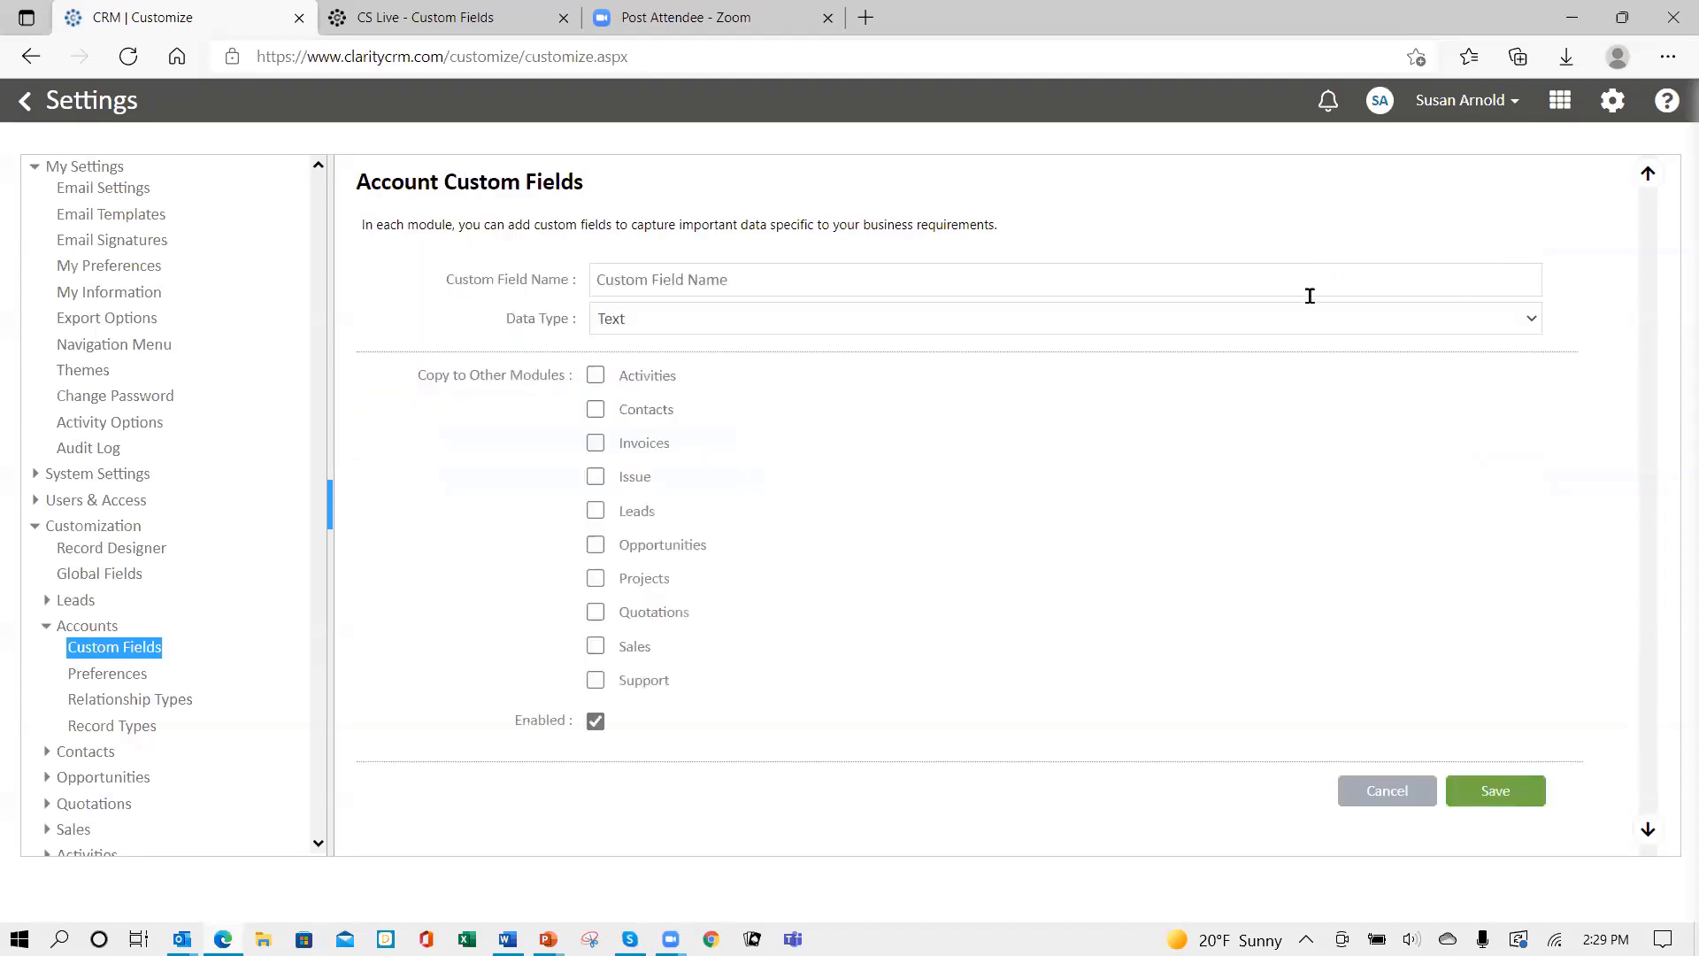
pyautogui.click(779, 280)
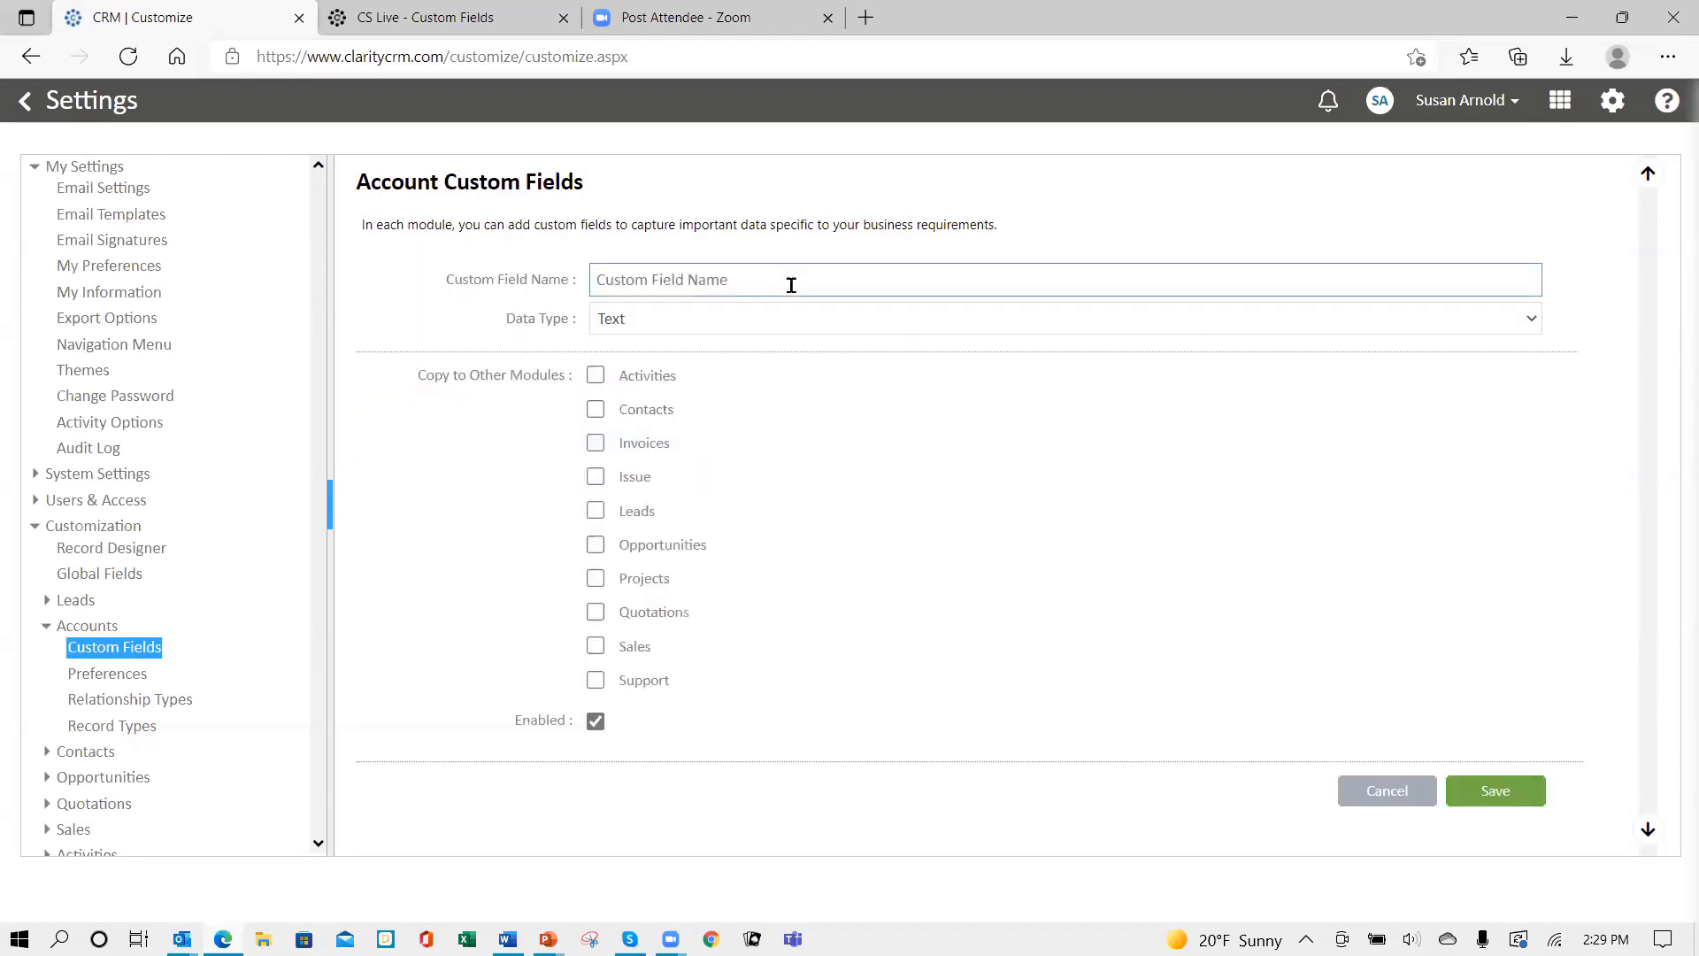
pyautogui.write('Market Detail')
pyautogui.click(738, 324)
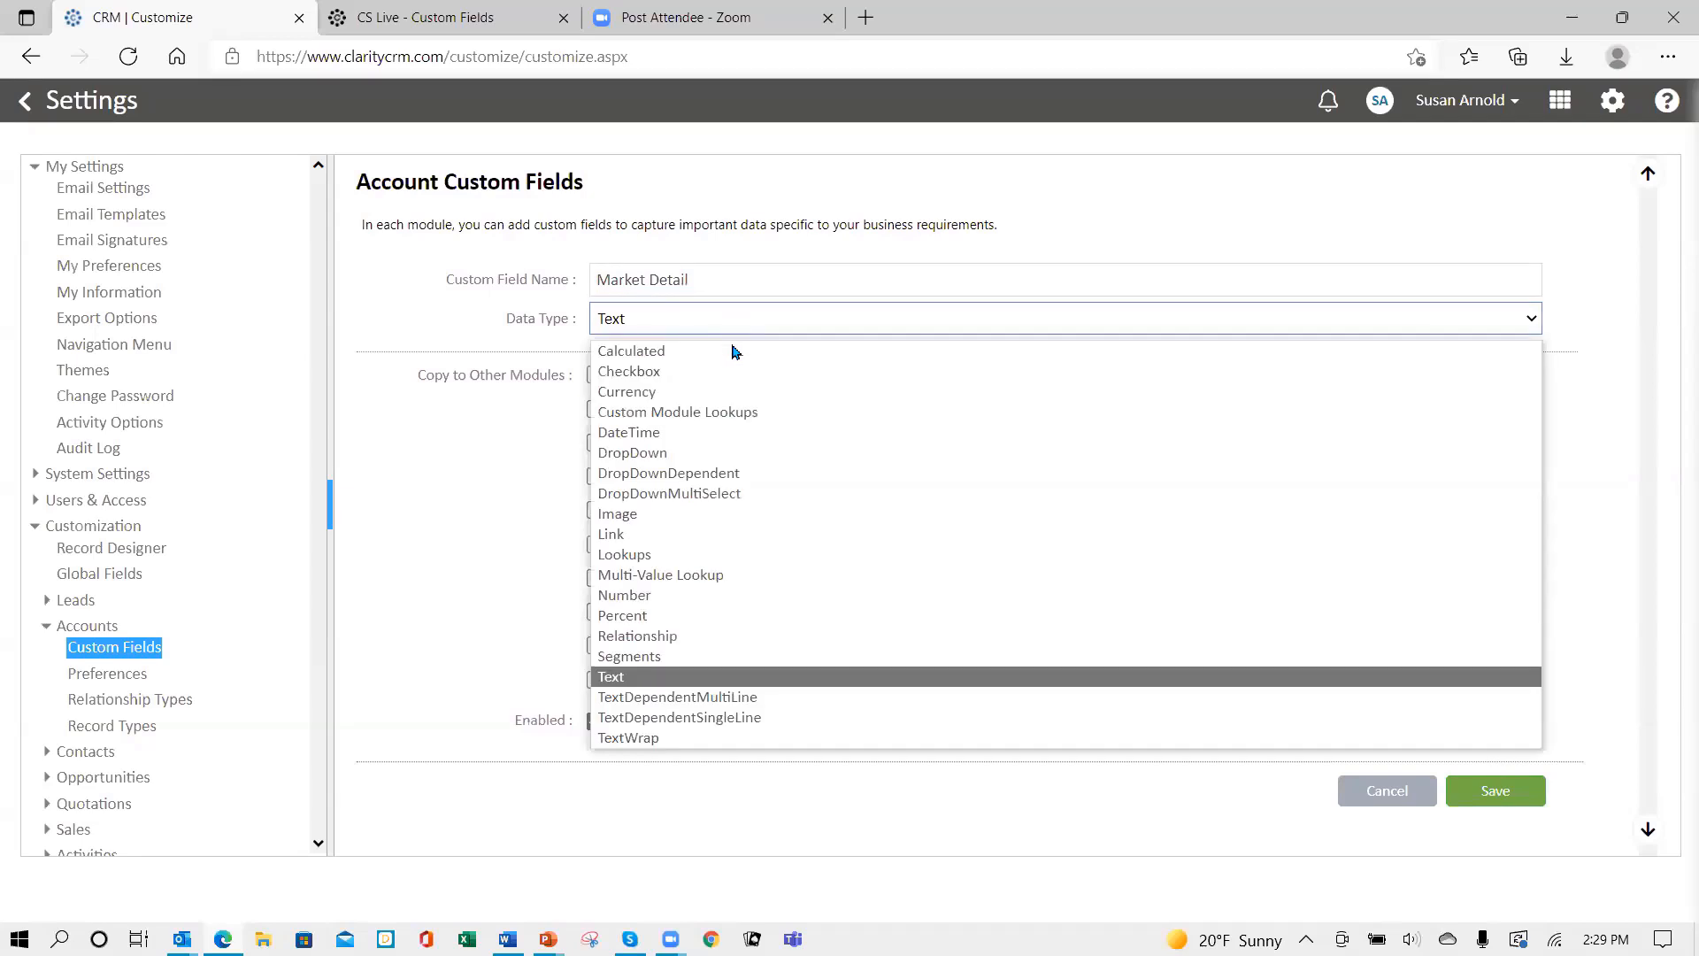
pyautogui.click(719, 478)
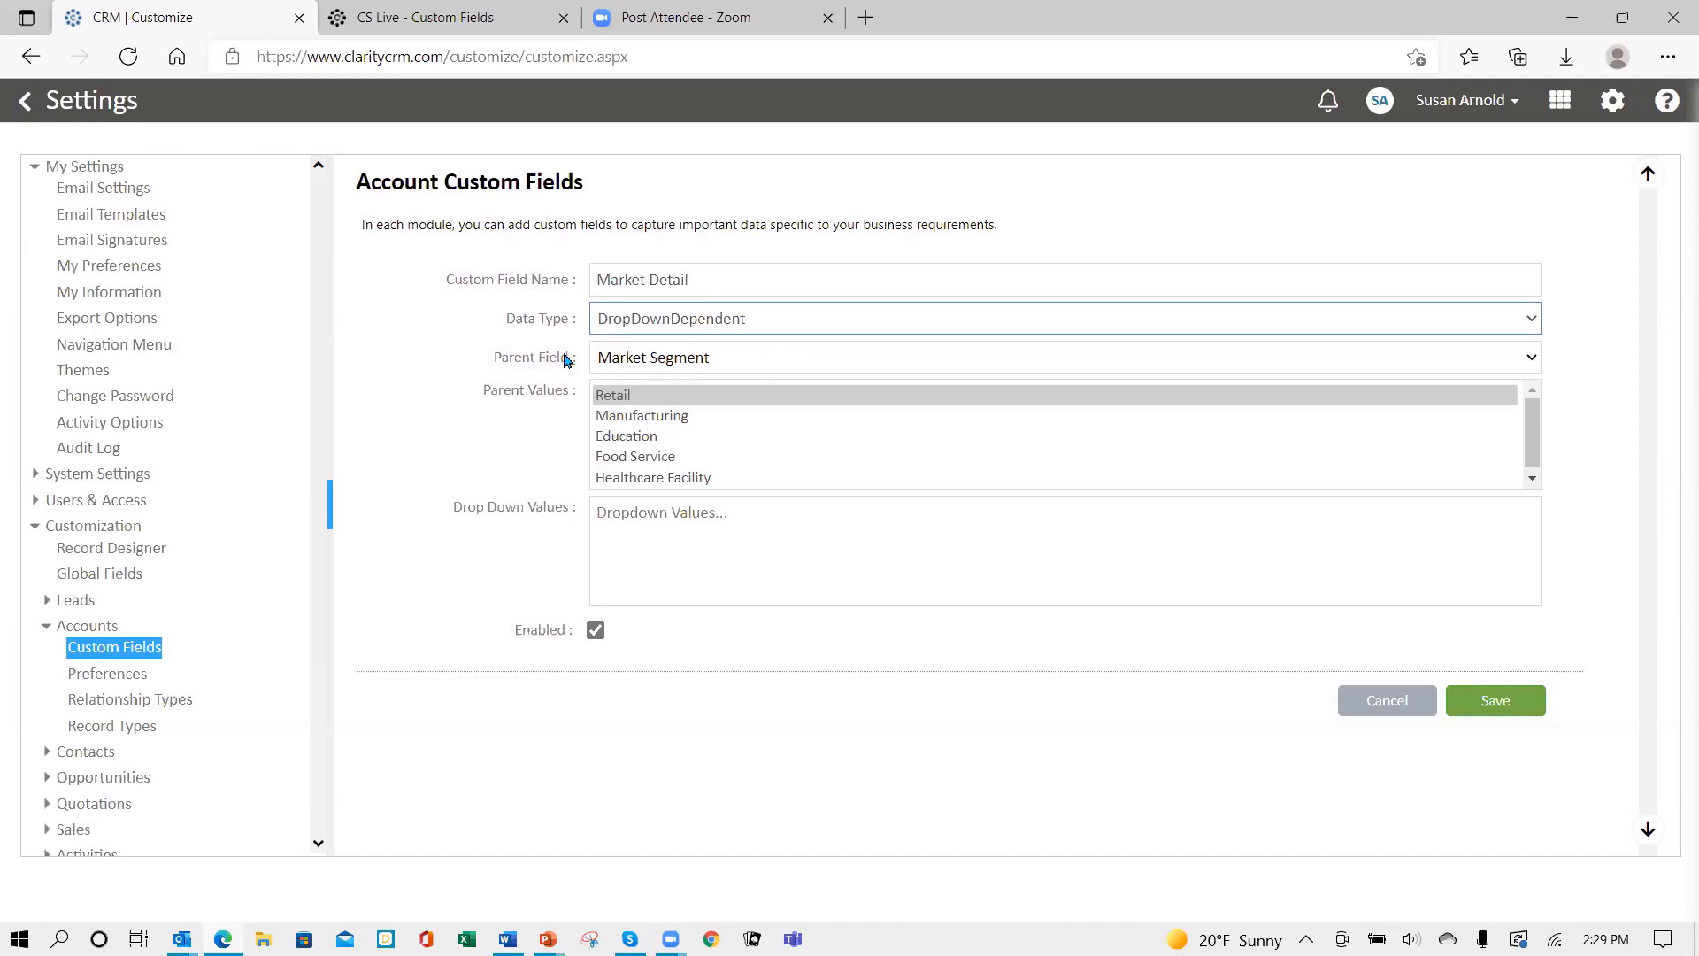
pyautogui.click(766, 359)
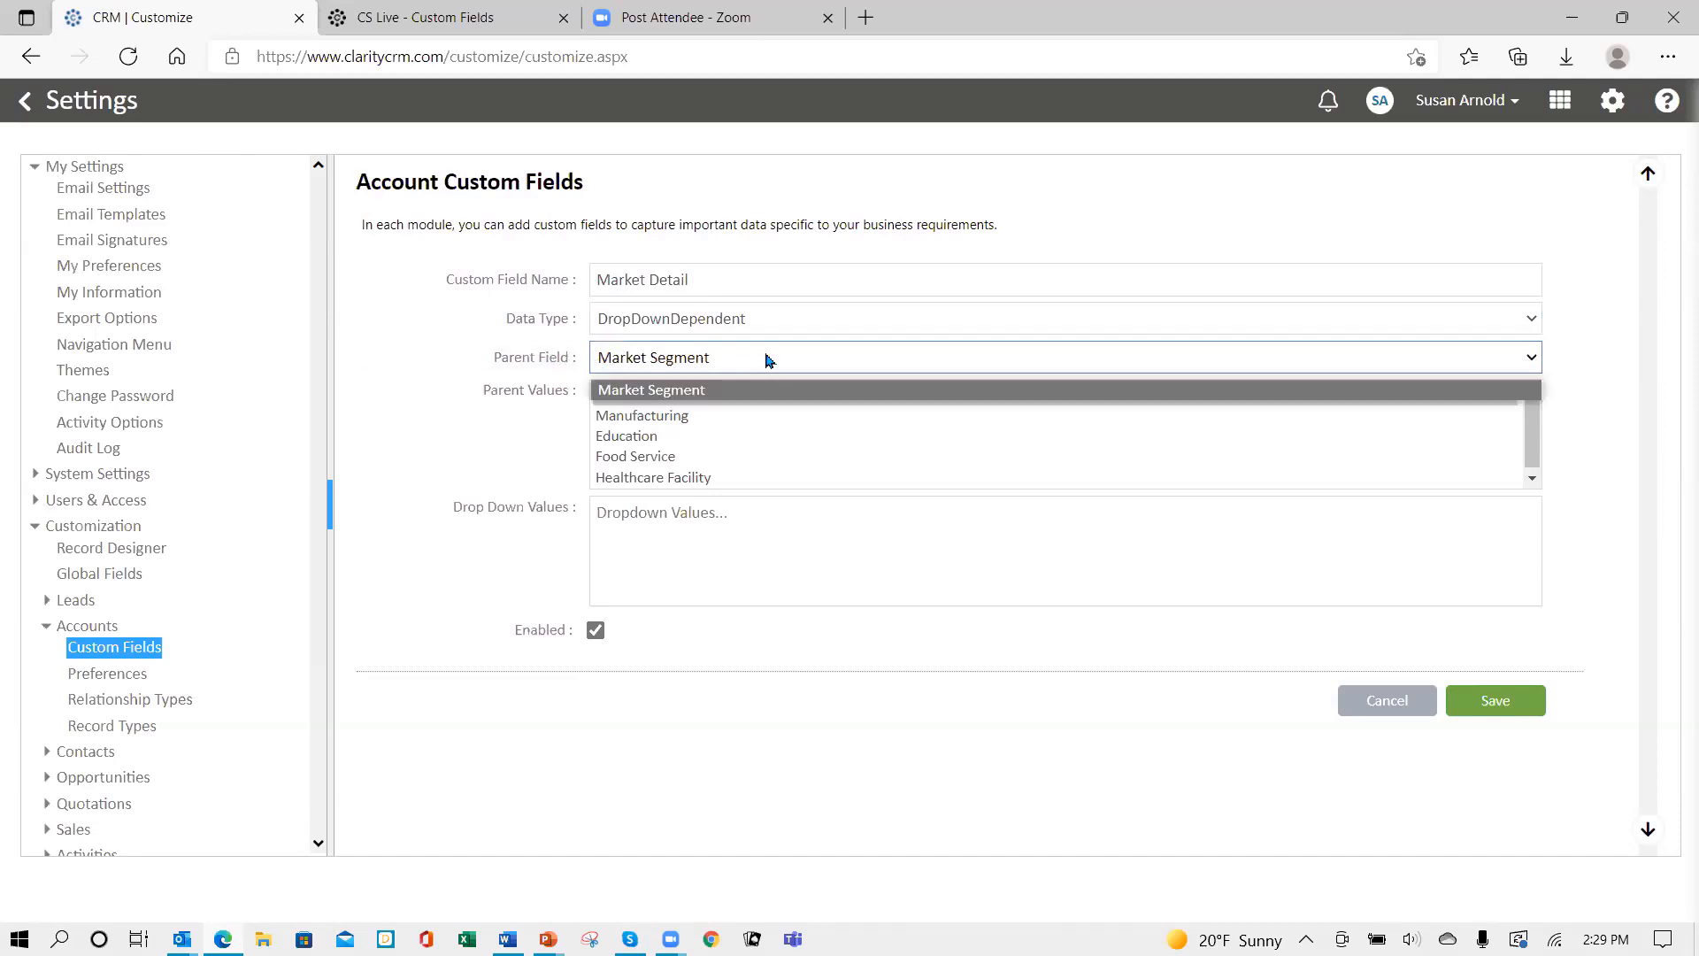
pyautogui.click(762, 359)
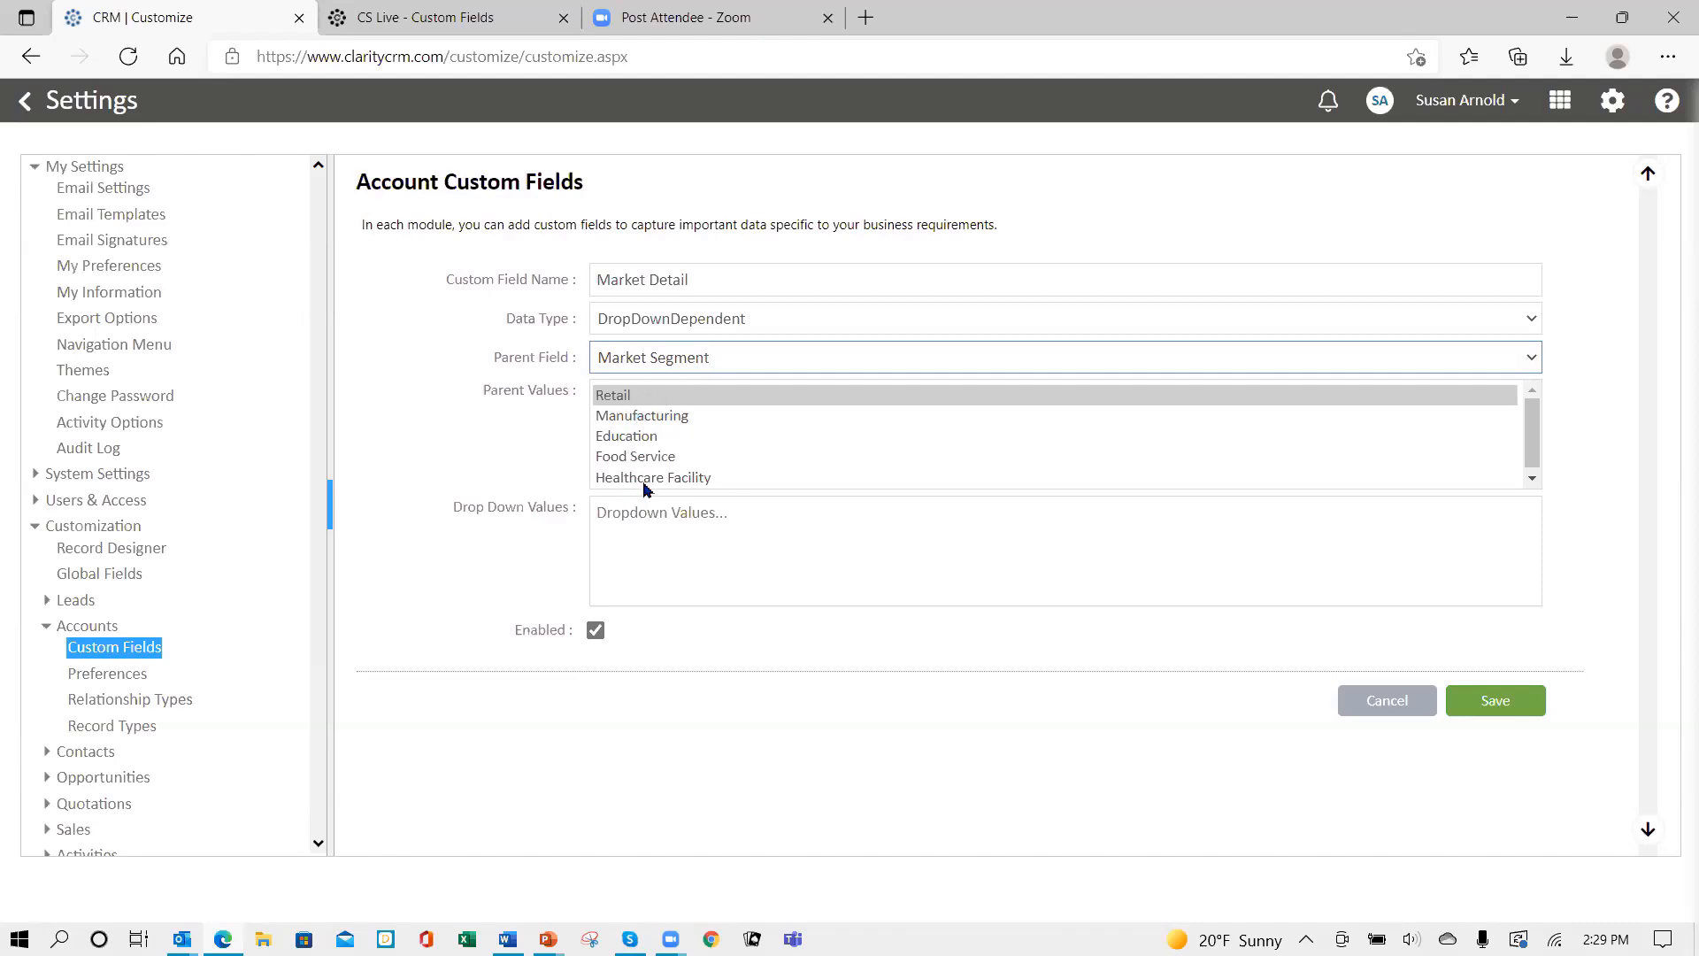
# - Enter 'Franchise Private' as the drop-down options for the Retail parent value
pyautogui.click(615, 403)
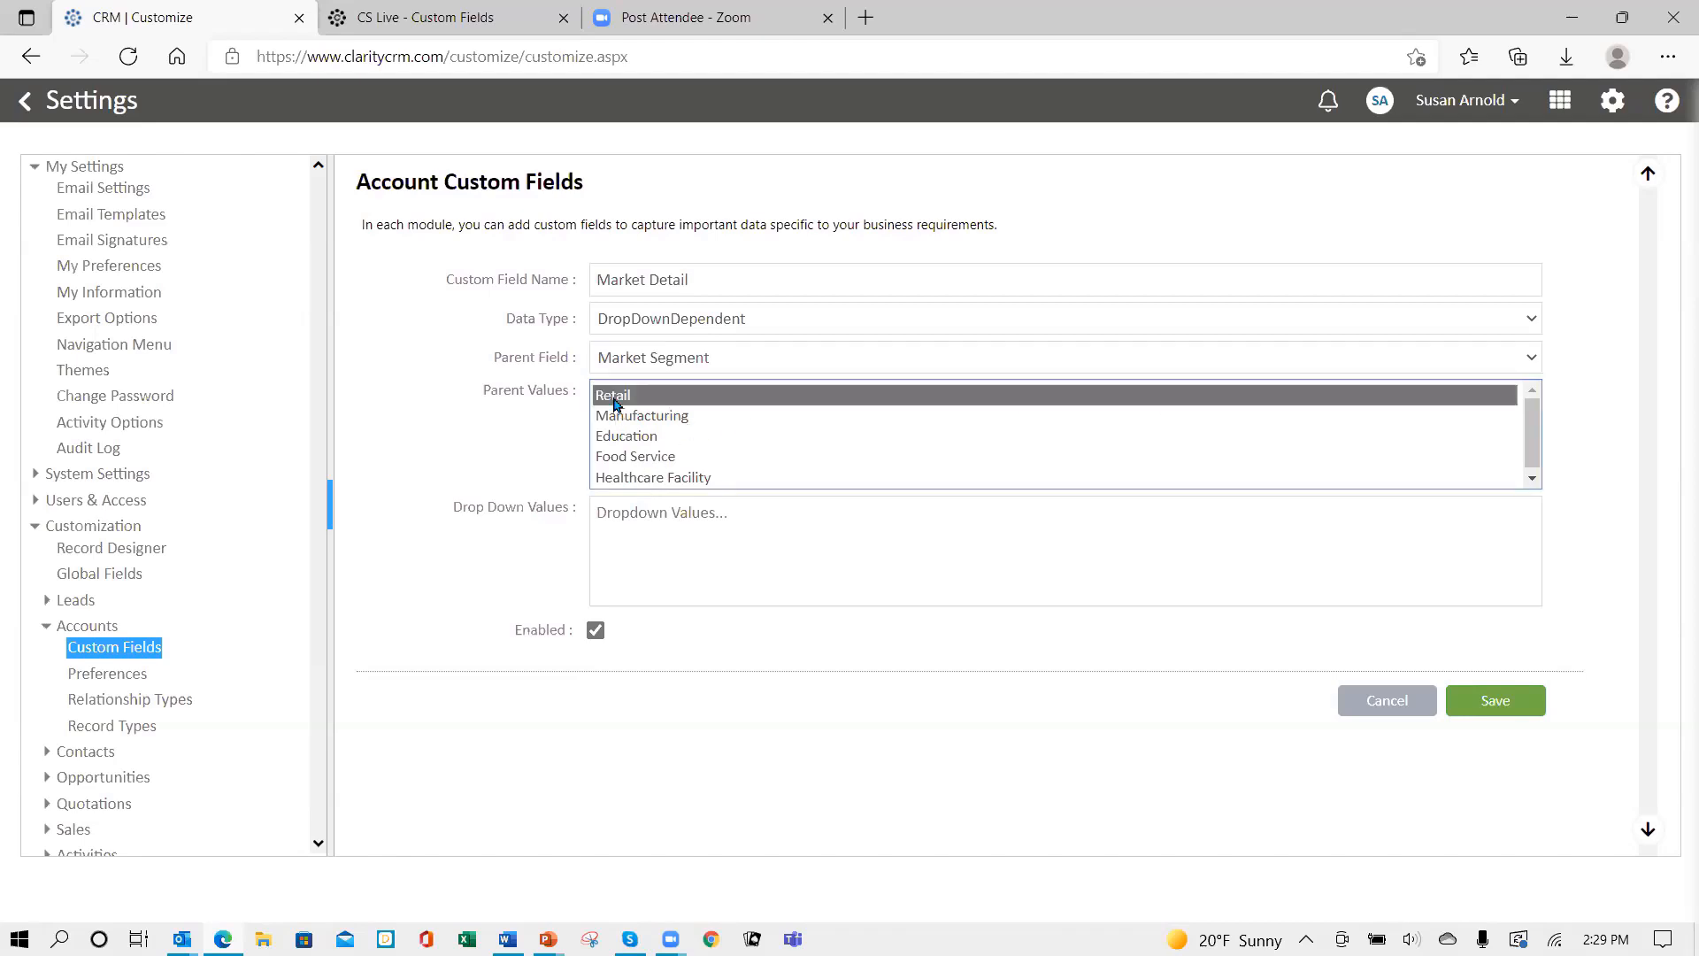
pyautogui.click(613, 515)
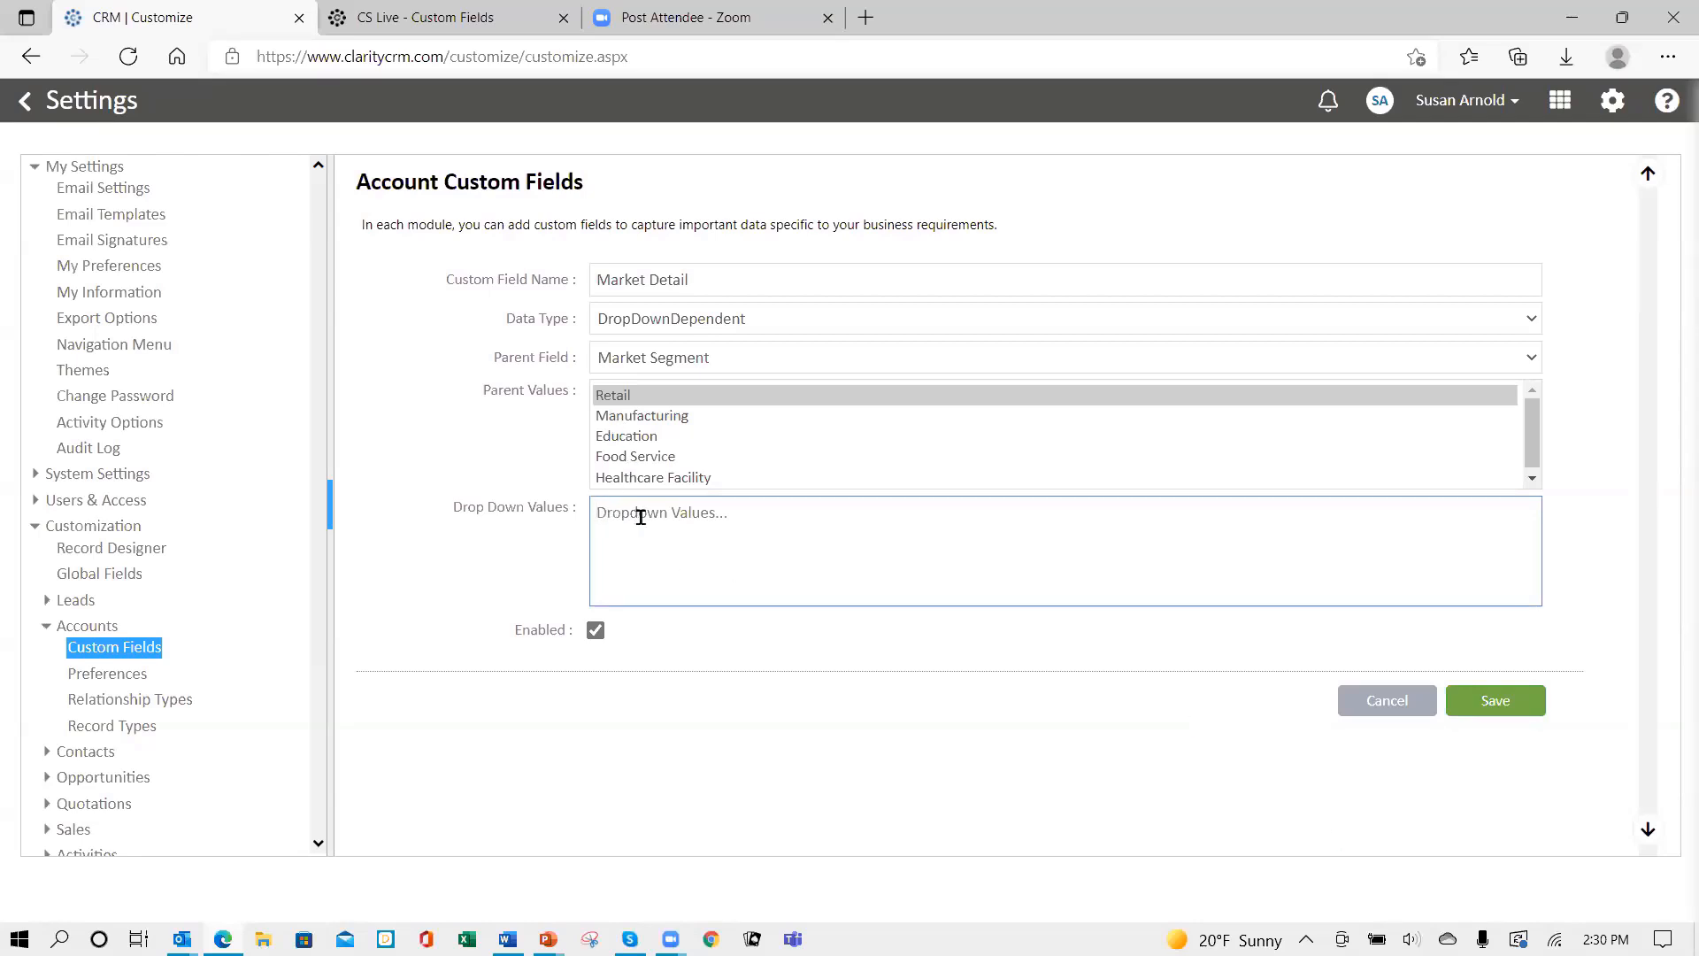
pyautogui.write('Franch')
pyautogui.write('ise ')
pyautogui.write('Pr')
pyautogui.write('ivate')
# - Enter Machinery, Electronics and Consumer Products as options for the Manufacturing parent value
pyautogui.click(683, 422)
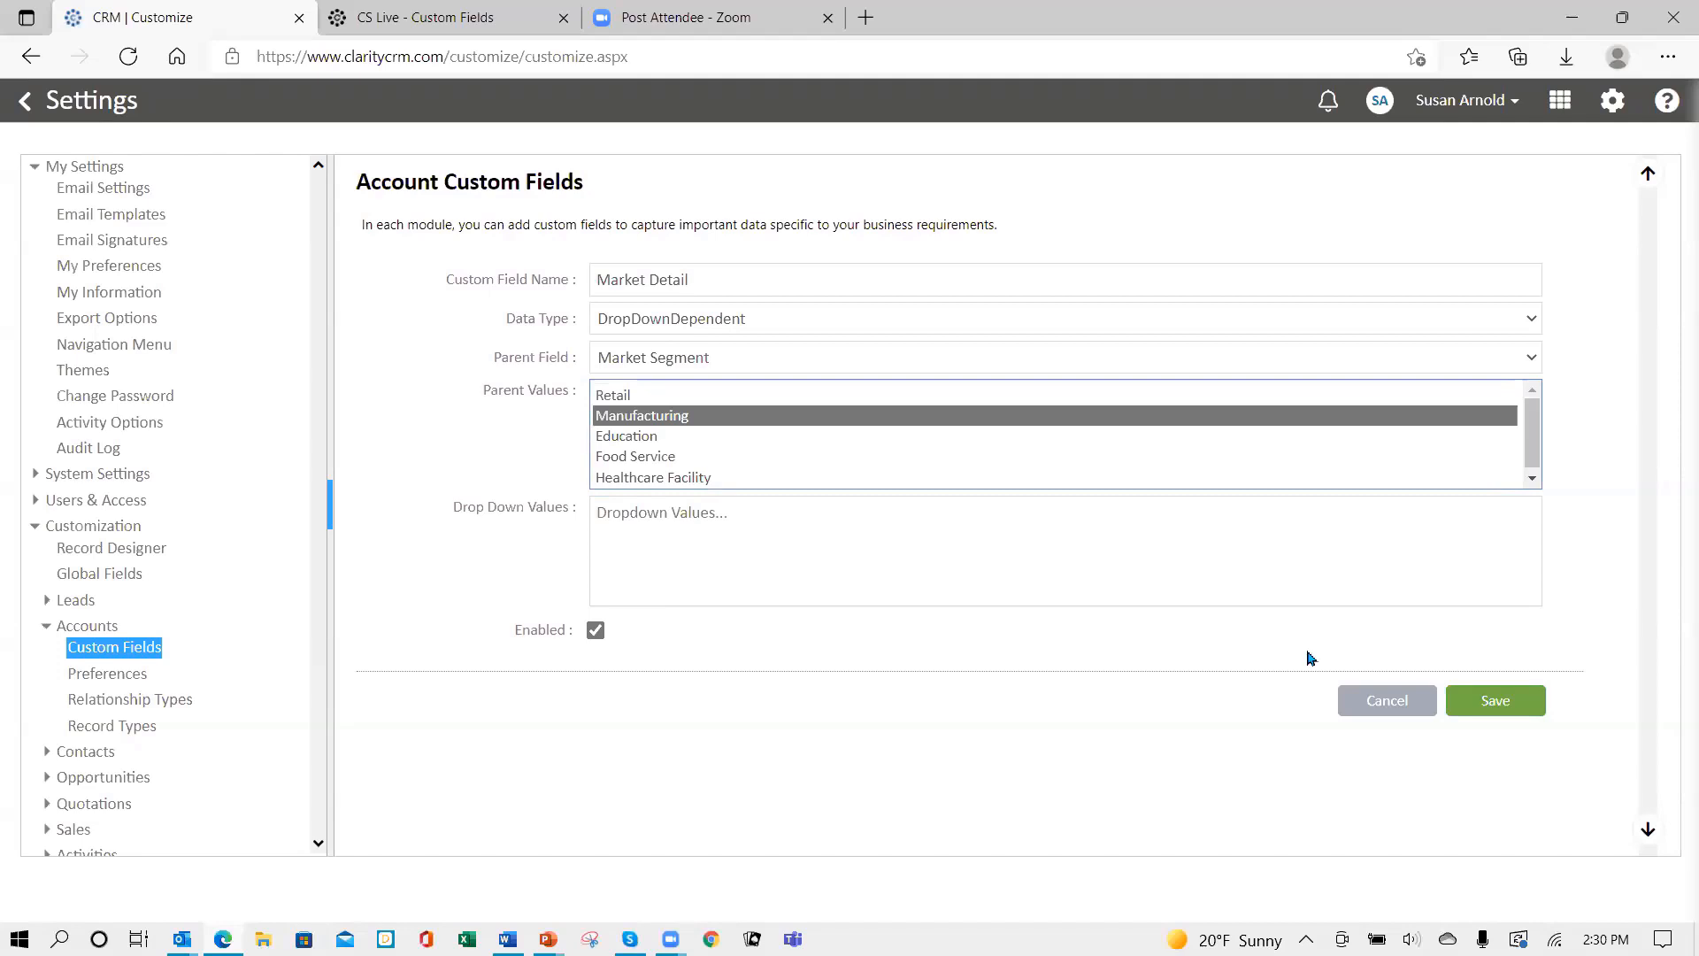
pyautogui.click(755, 522)
pyautogui.write('M')
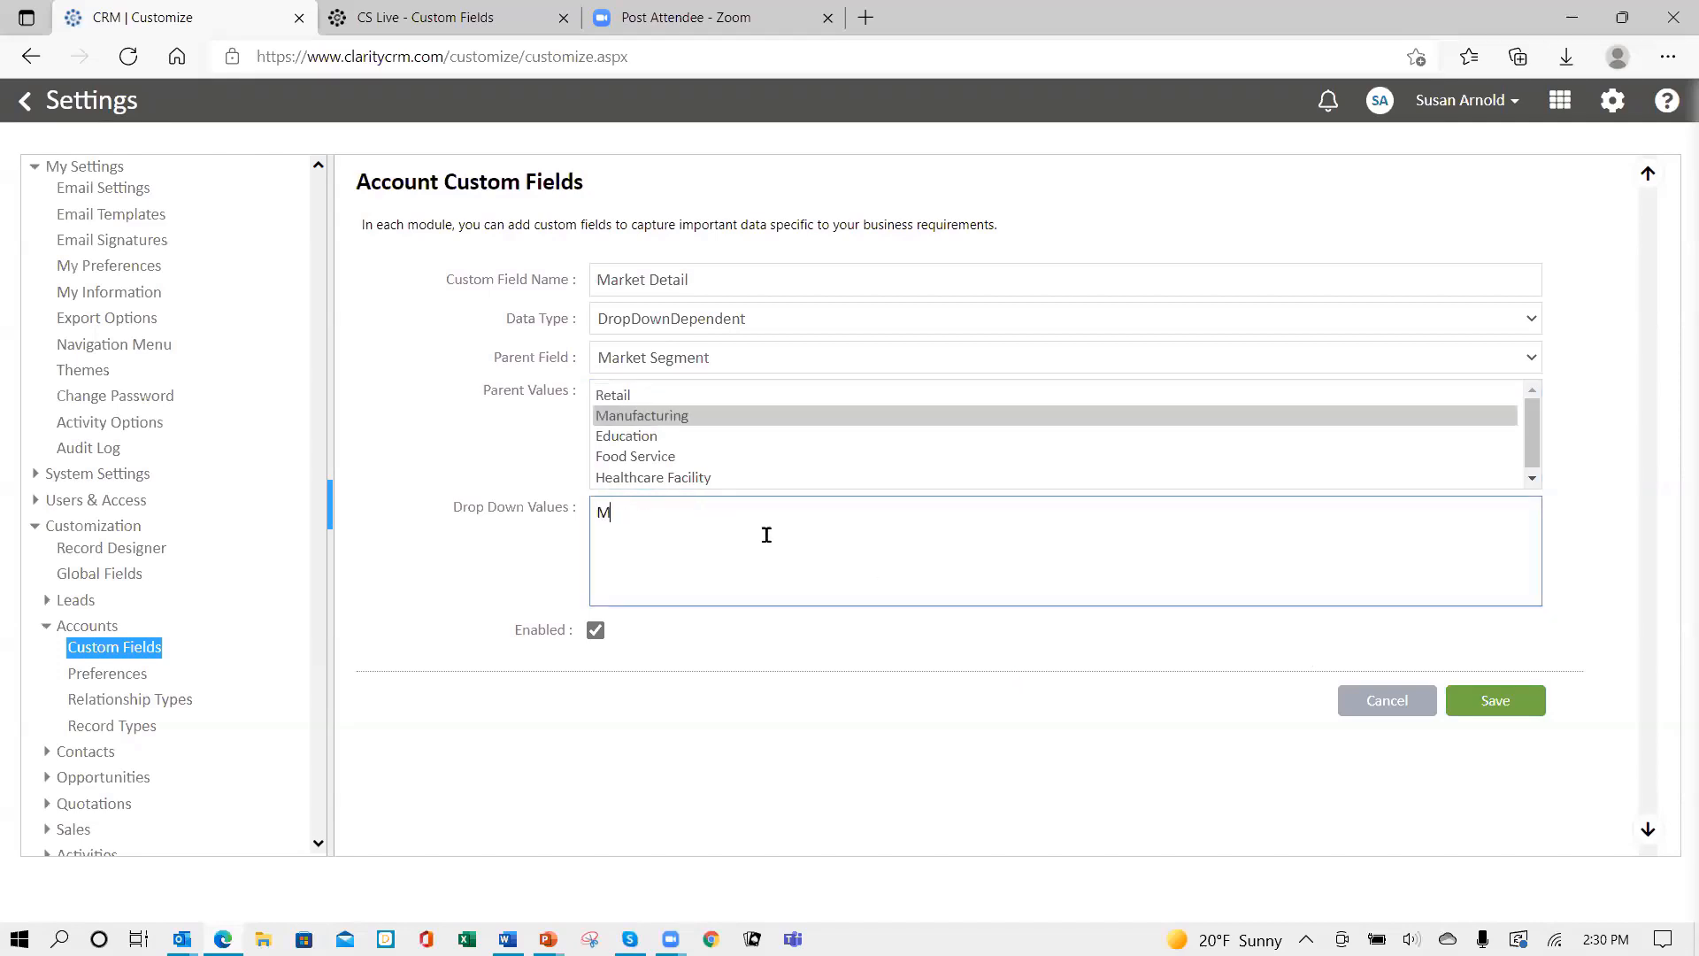
pyautogui.write('achinery')
pyautogui.write('Electronicscon')
pyautogui.press('BackSpace')
pyautogui.press('BackSpace')
pyautogui.write('ons')
pyautogui.press('BackSpace')
pyautogui.press('BackSpace')
pyautogui.press('BackSpace')
pyautogui.press('BackSpace')
pyautogui.write('Consumer Produvt')
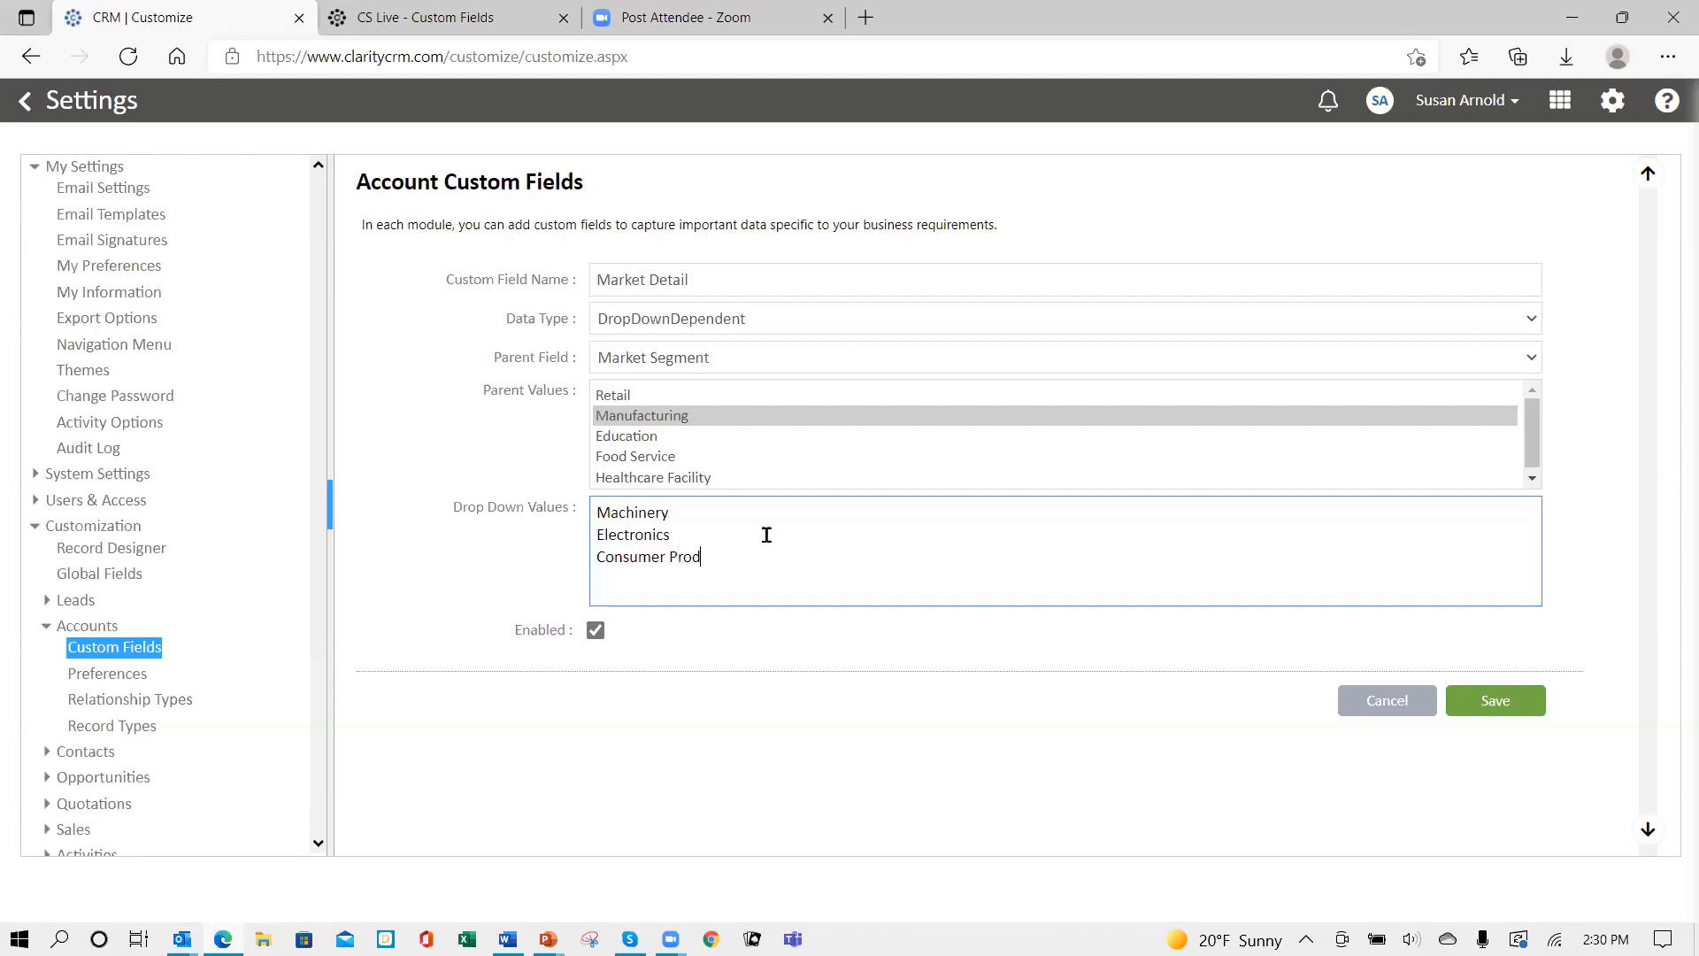
pyautogui.press('BackSpace')
pyautogui.press('BackSpace')
pyautogui.write('cts')
pyautogui.click(642, 441)
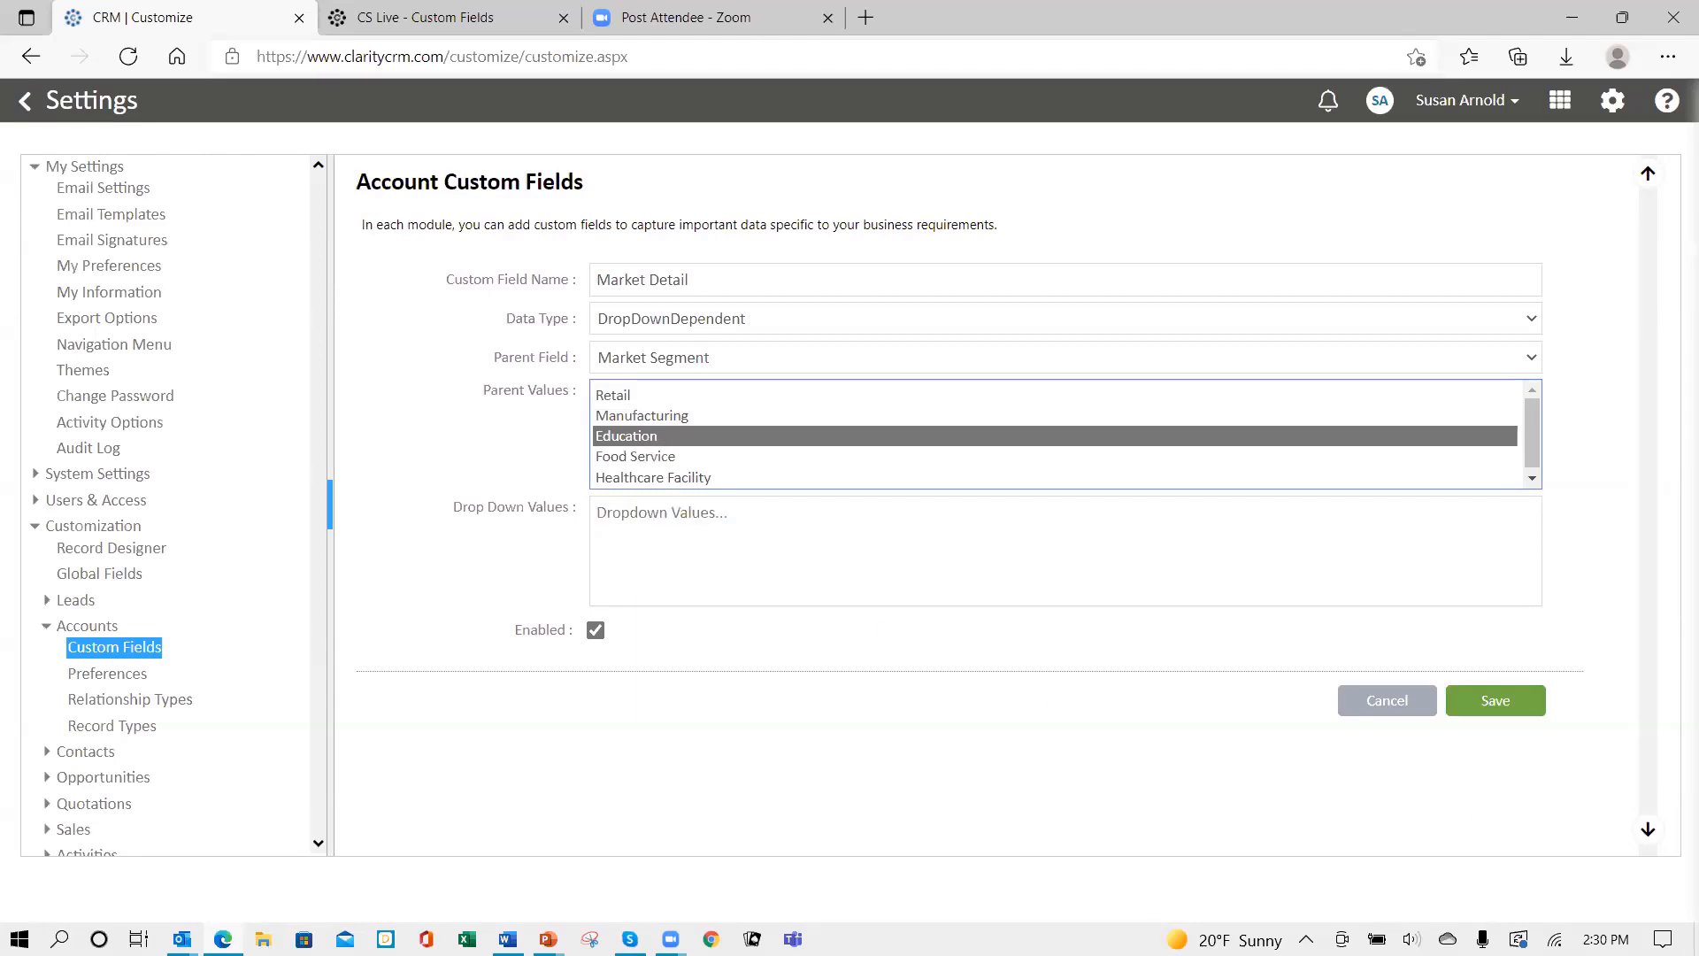
# - Enter Public, Private and University for Education, and Restaurant and Grocery for Food Service
pyautogui.hotkey('alt', 'Tab')
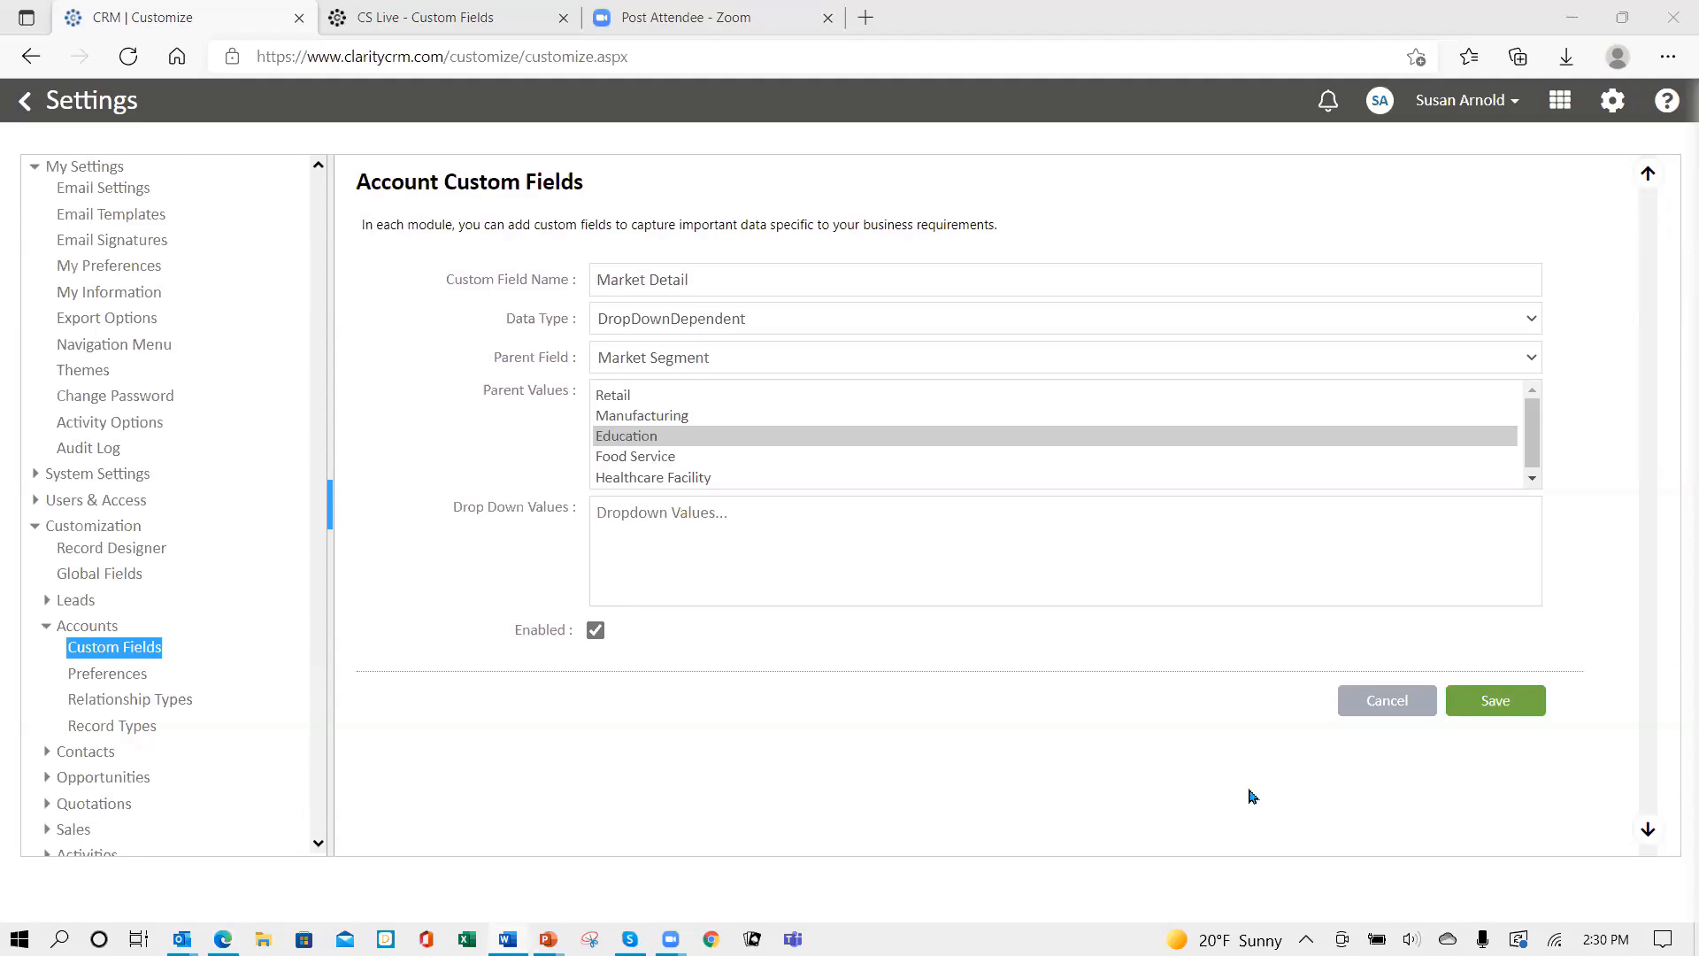
pyautogui.click(732, 531)
pyautogui.write('Public Private University')
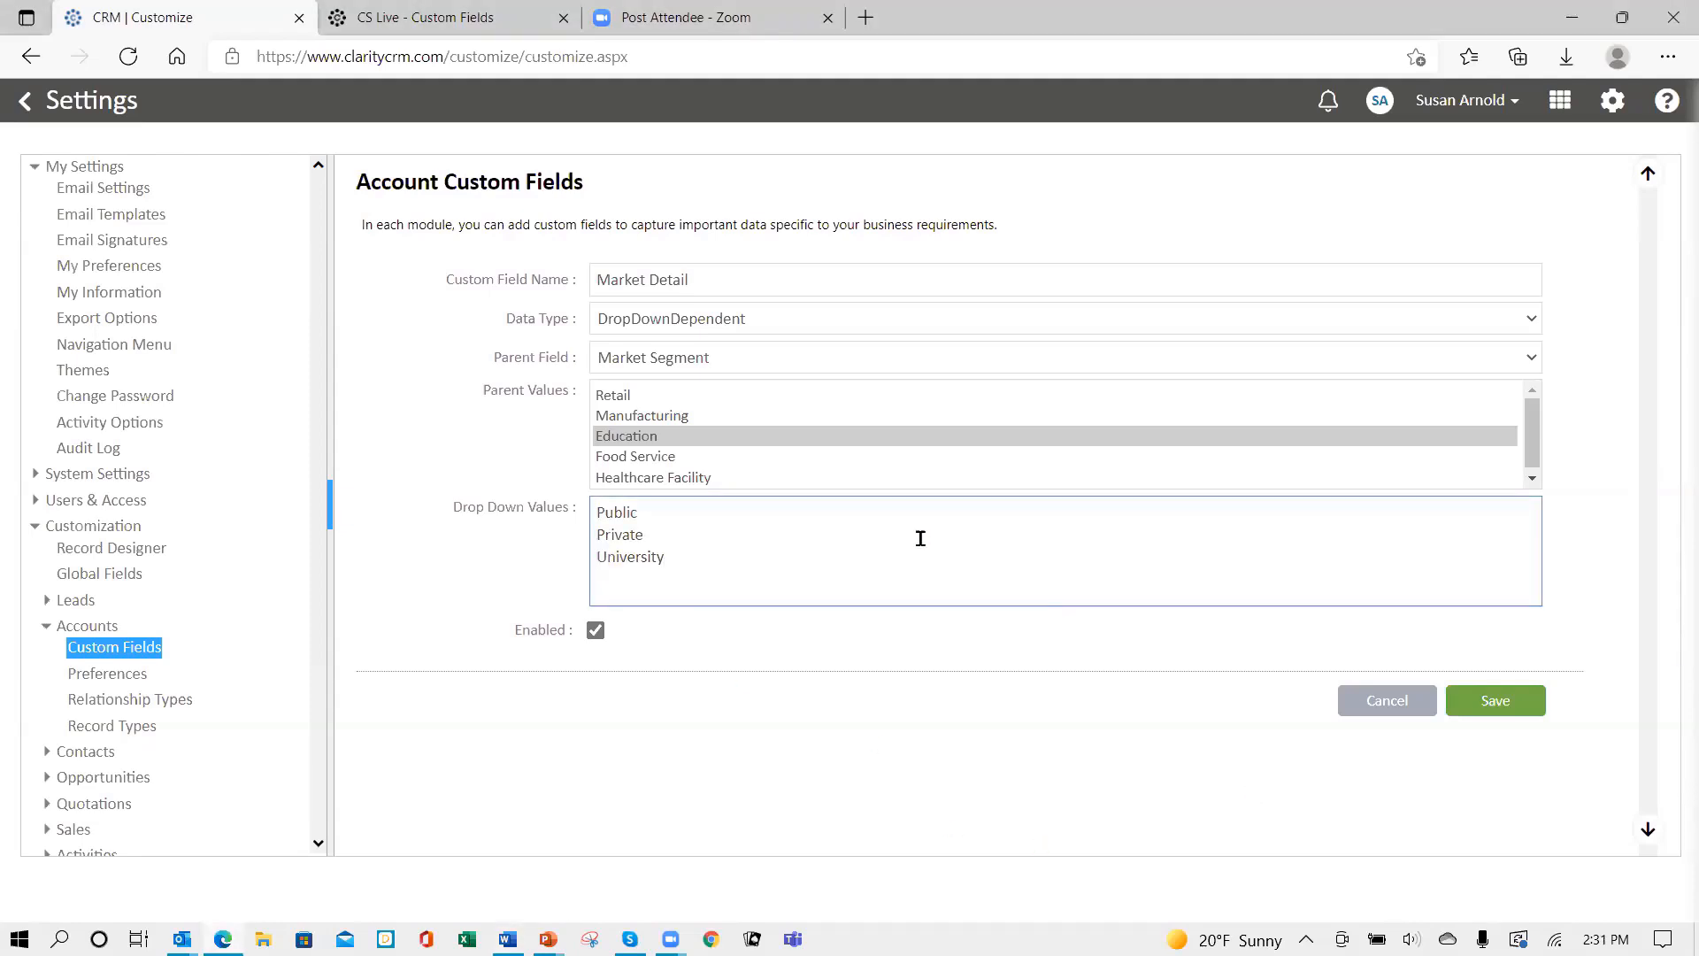
pyautogui.click(669, 460)
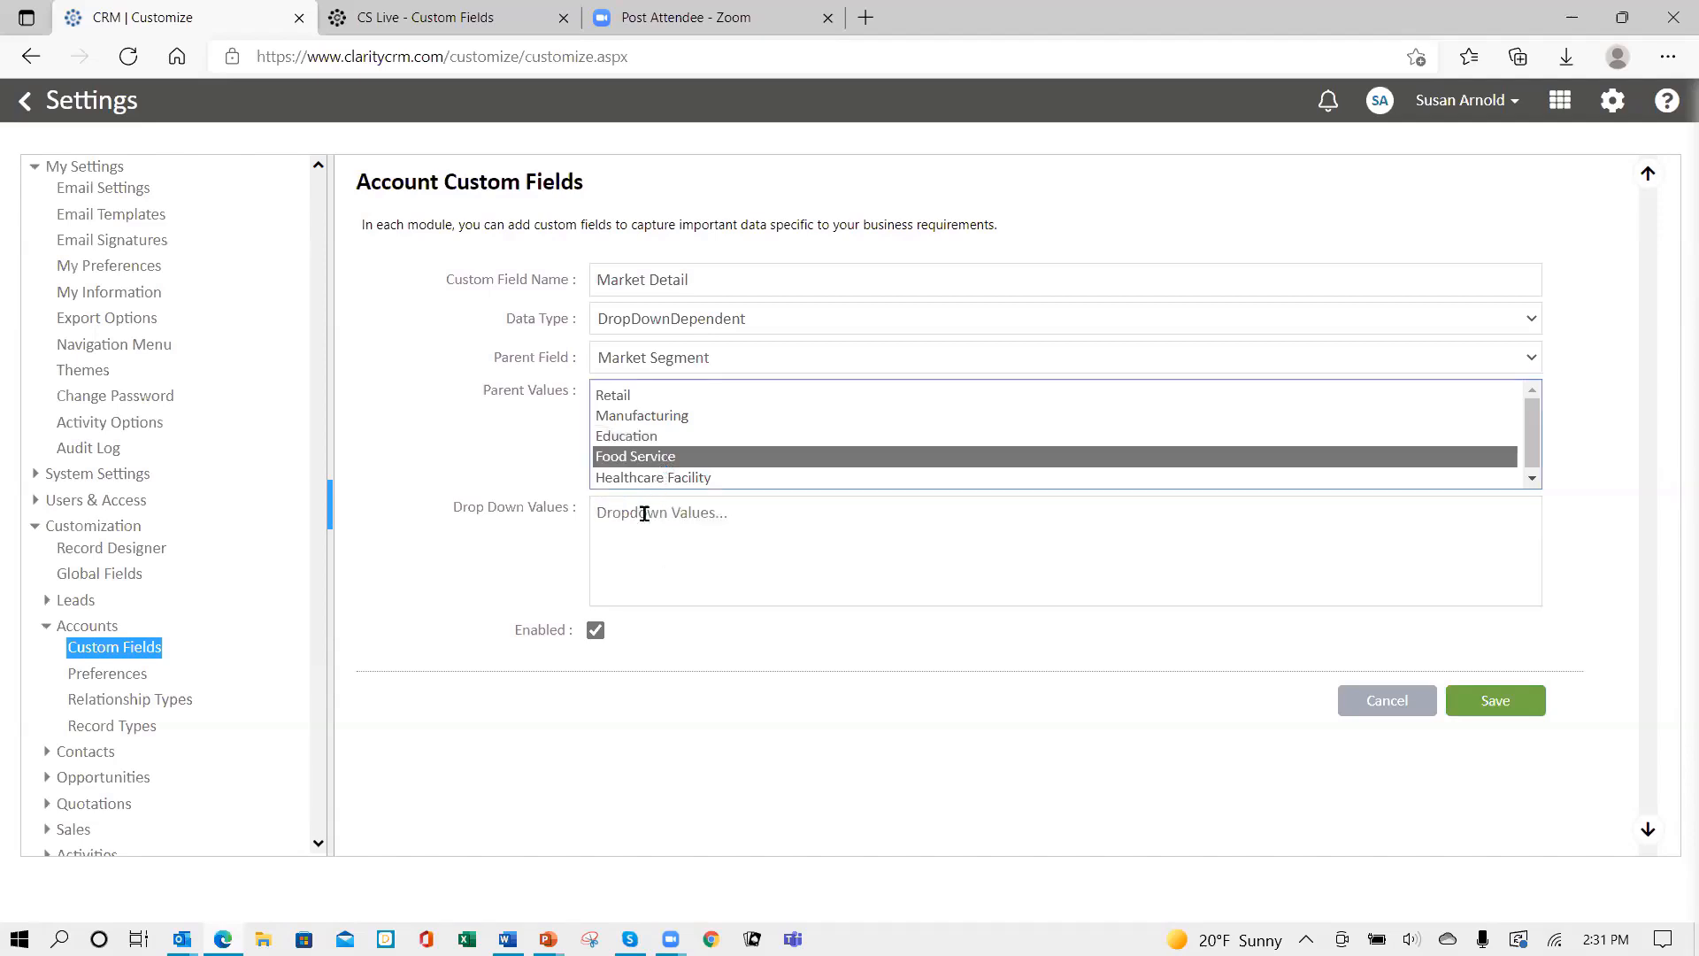
pyautogui.click(643, 529)
pyautogui.write('Restau')
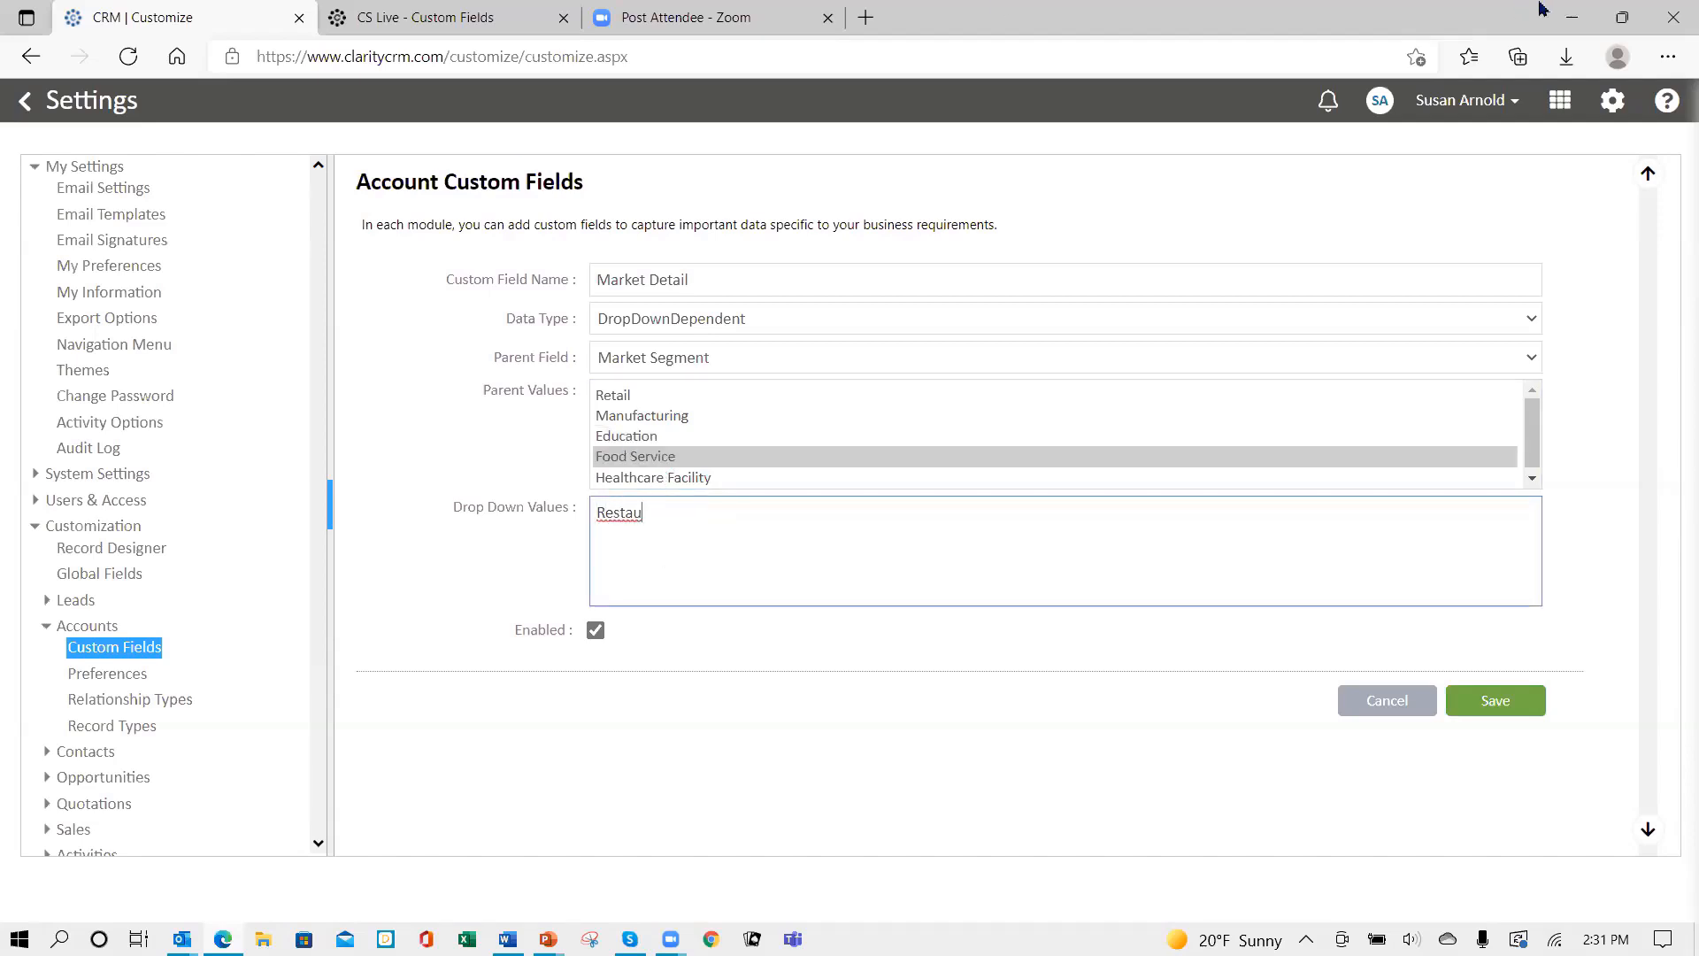
pyautogui.write('rant')
pyautogui.press('Return')
pyautogui.write('Grocey')
pyautogui.press('BackSpace')
pyautogui.press('BackSpace')
pyautogui.write('ery')
# - Paste Hospital, Assisted Living and Nursing Home for Healthcare Facility, check Retail's values, then save
pyautogui.click(666, 479)
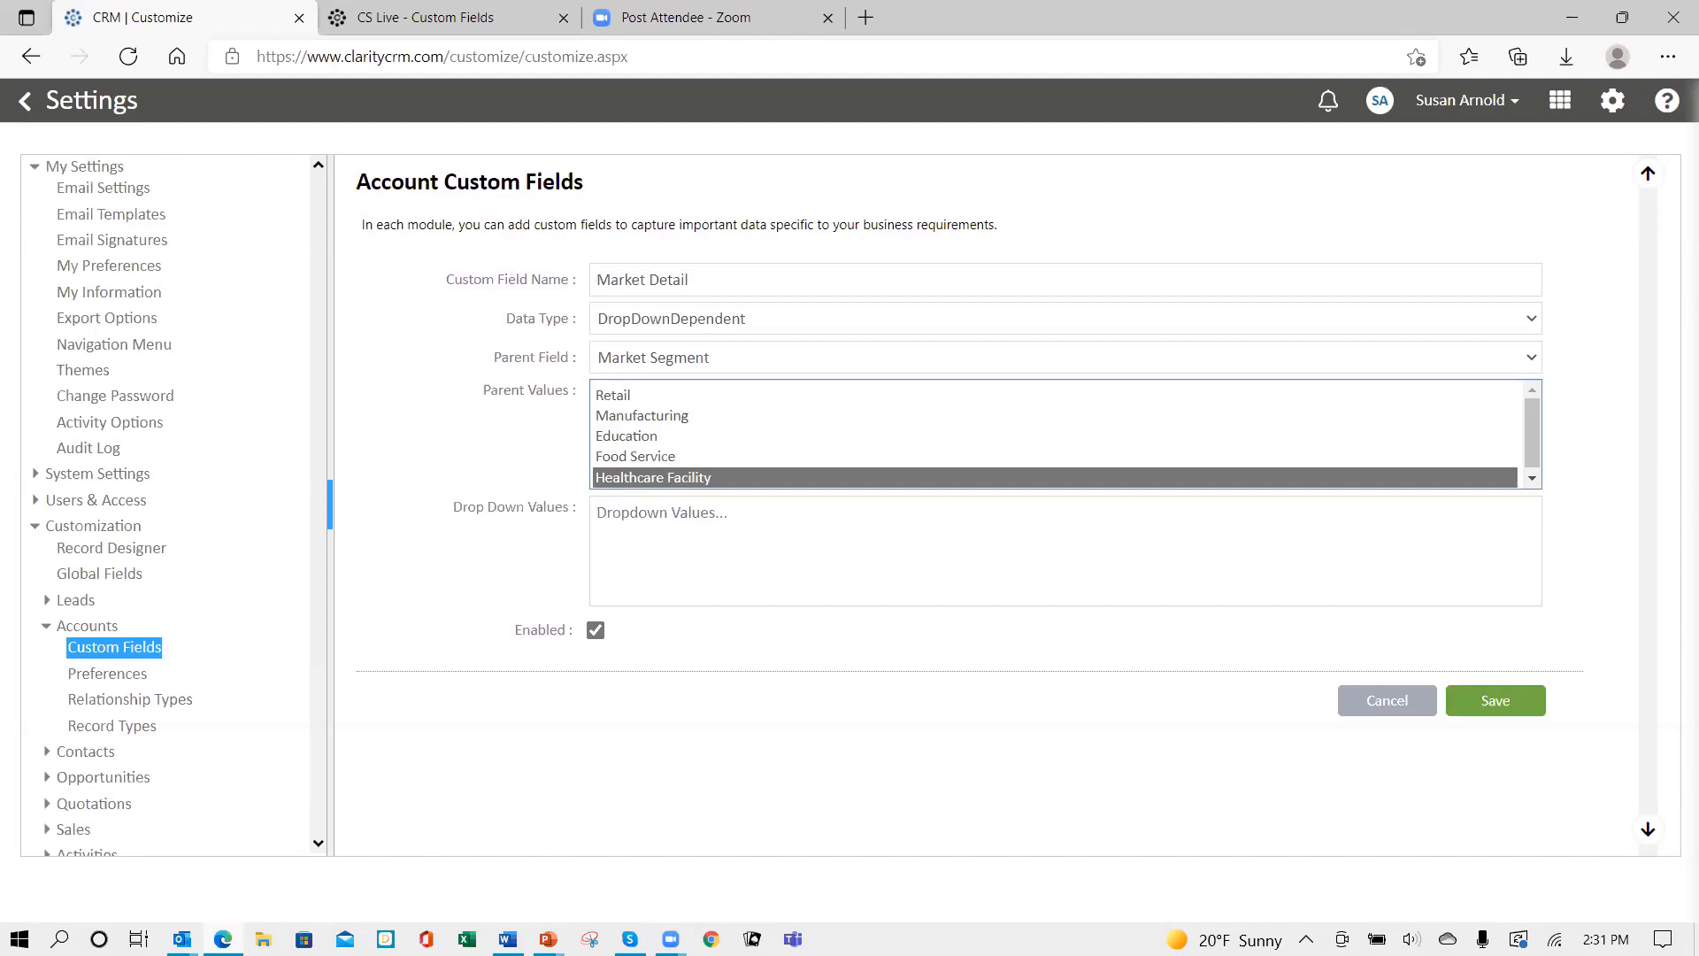
pyautogui.hotkey('alt', 'Tab')
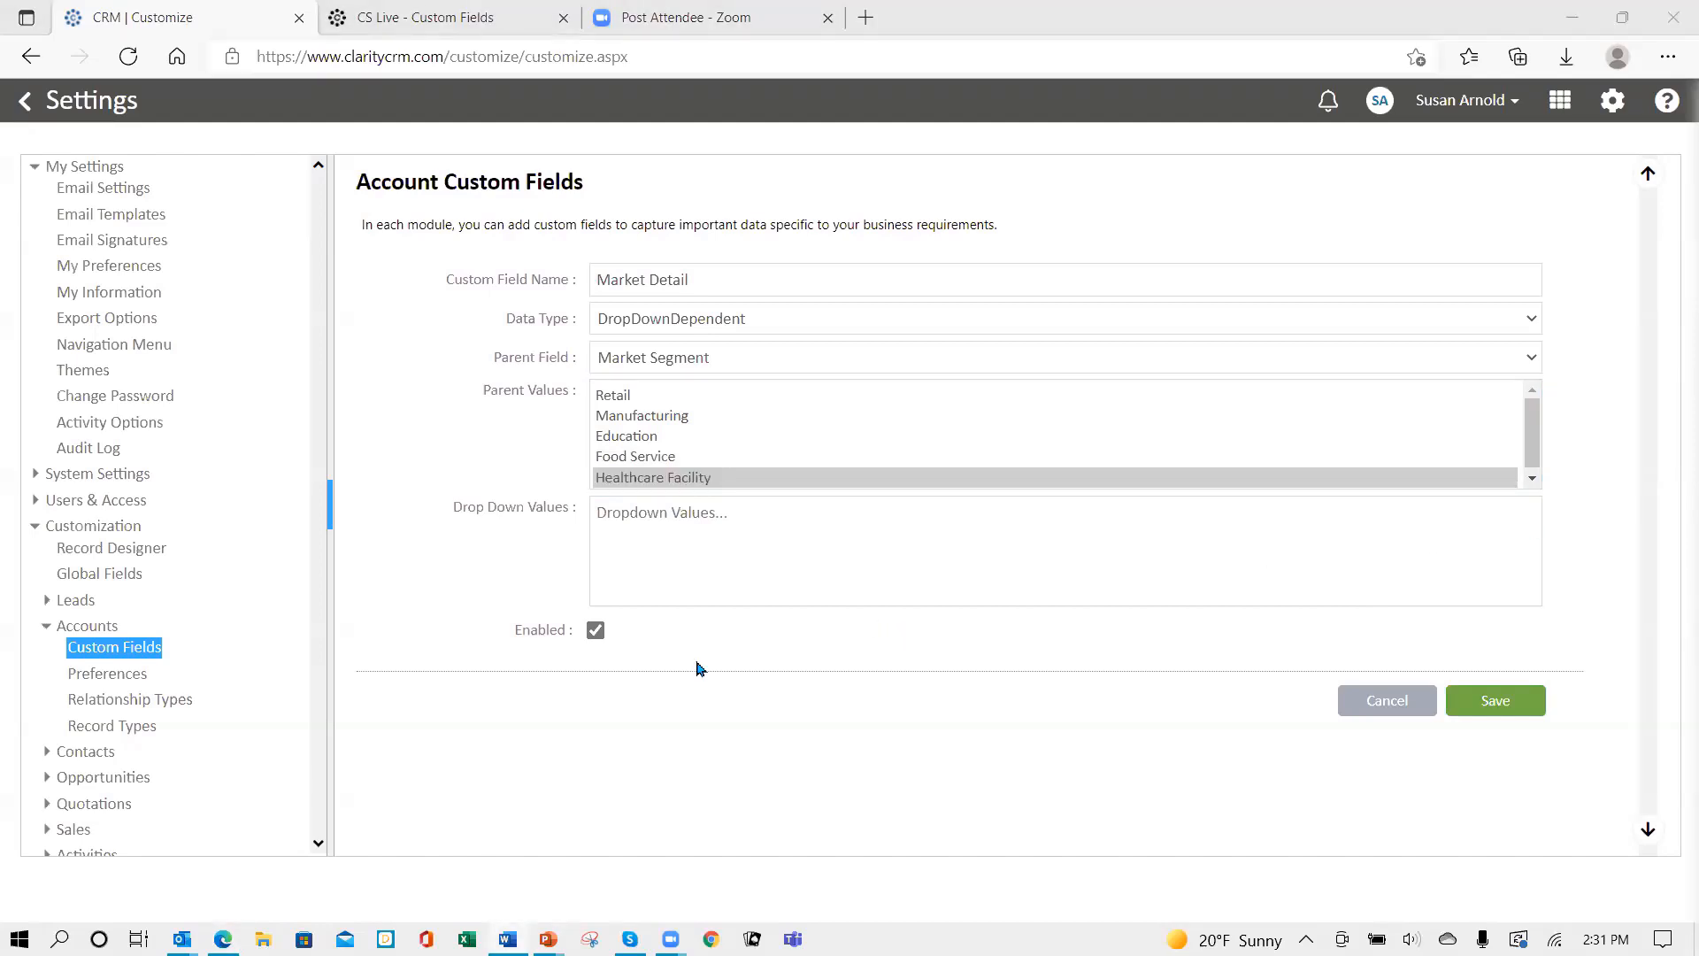
pyautogui.click(662, 547)
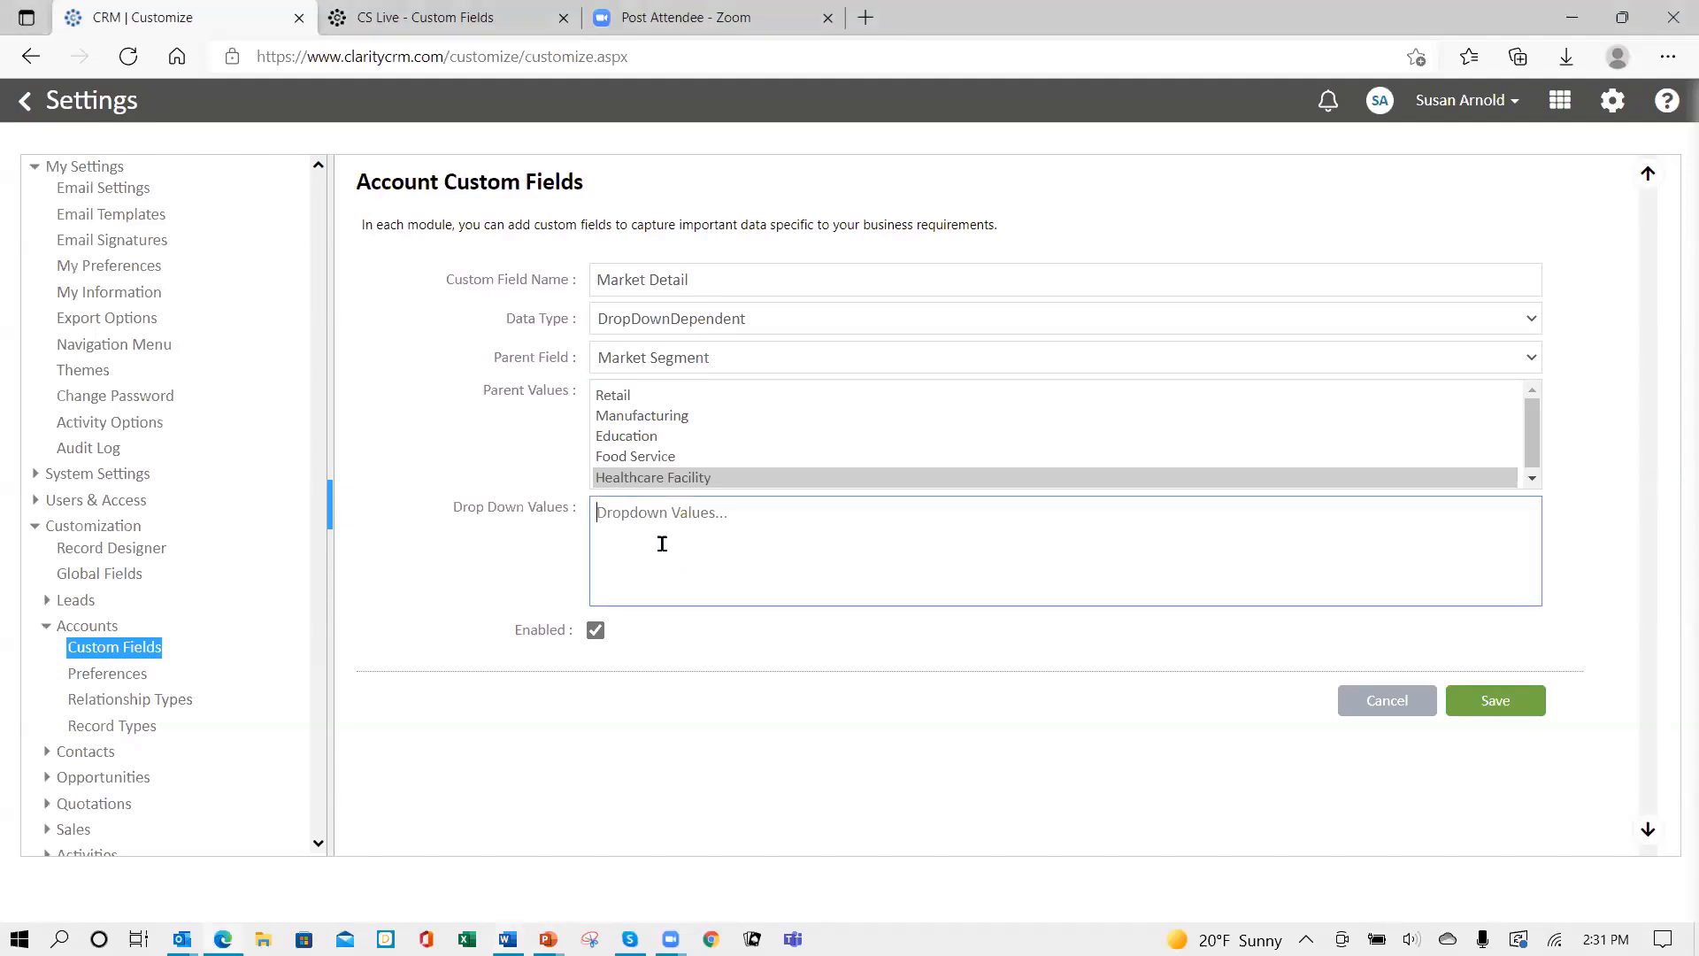
pyautogui.write('Hospital Assisted Living Nursing Home')
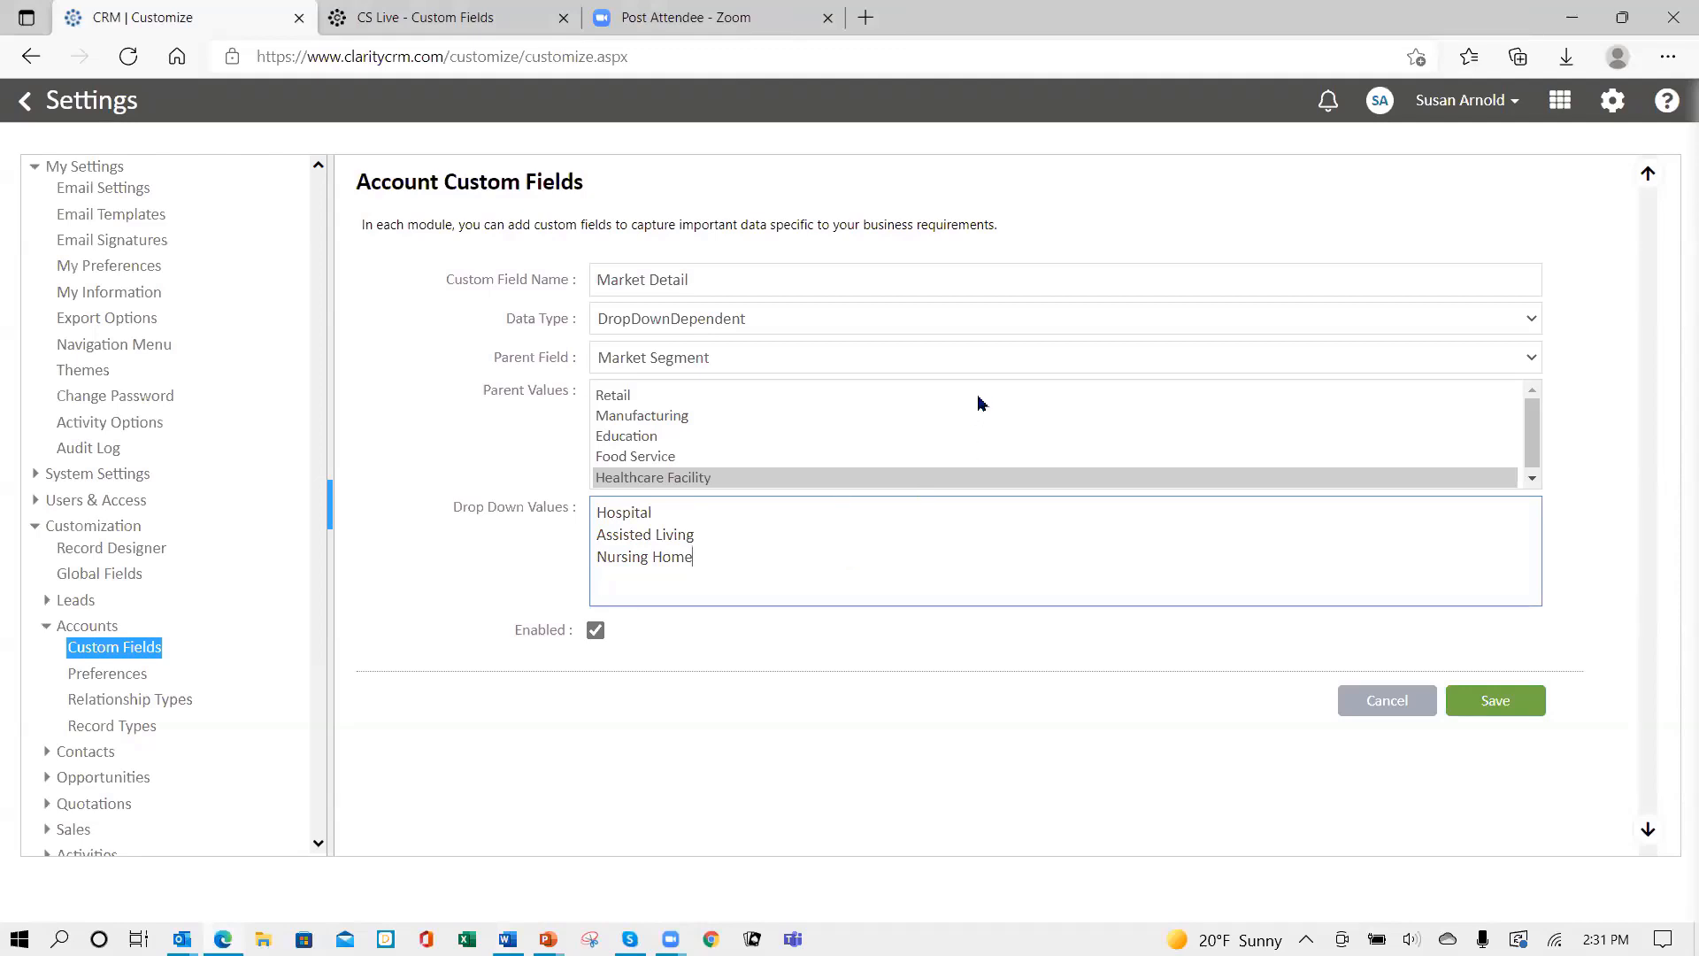
pyautogui.click(631, 393)
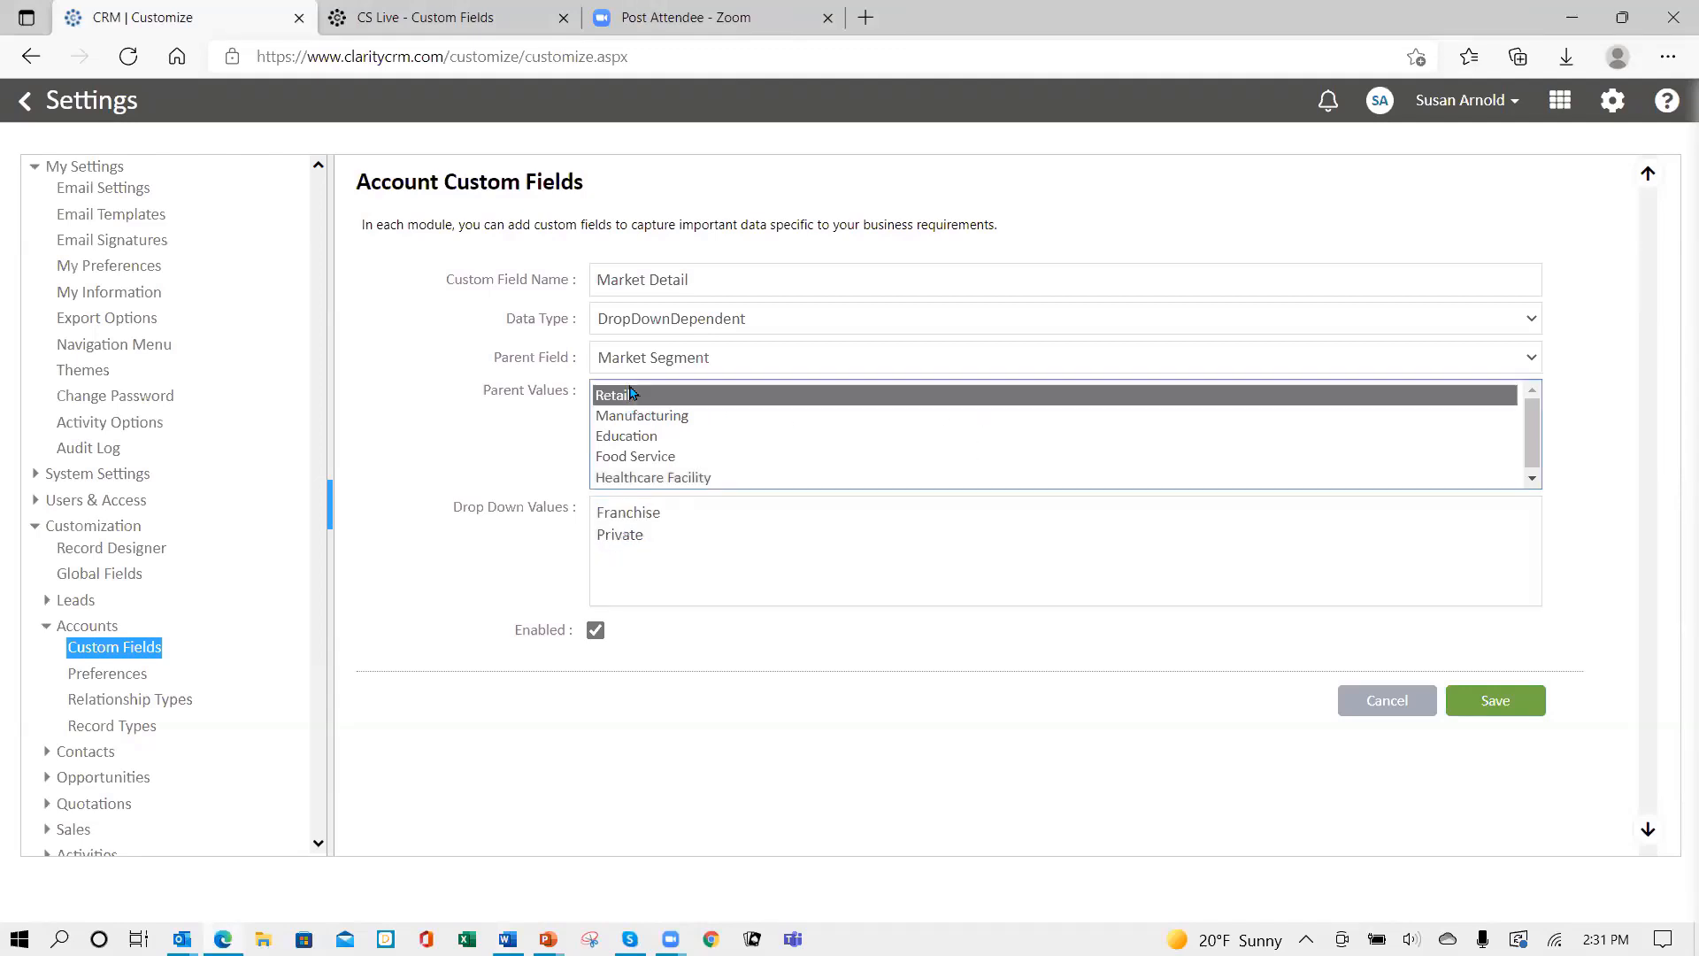
pyautogui.click(1510, 710)
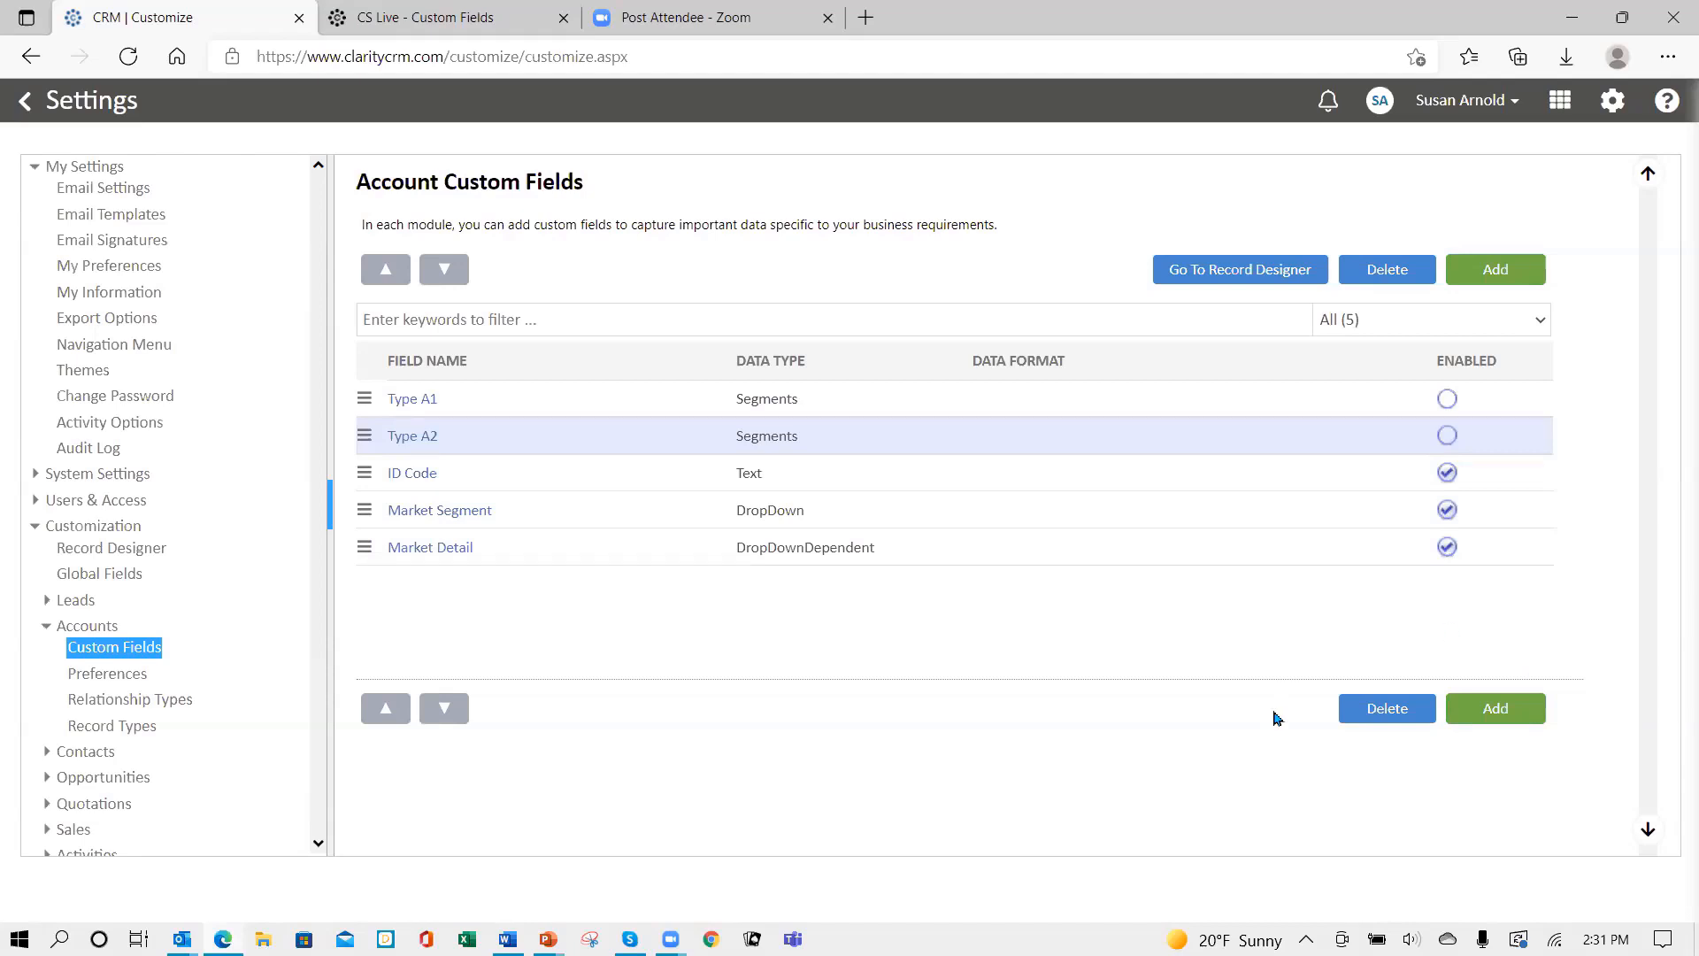
# - Add an account custom field called 'Product Interest' and bring up its data type choices
pyautogui.click(137, 303)
pyautogui.click(1486, 273)
pyautogui.click(659, 277)
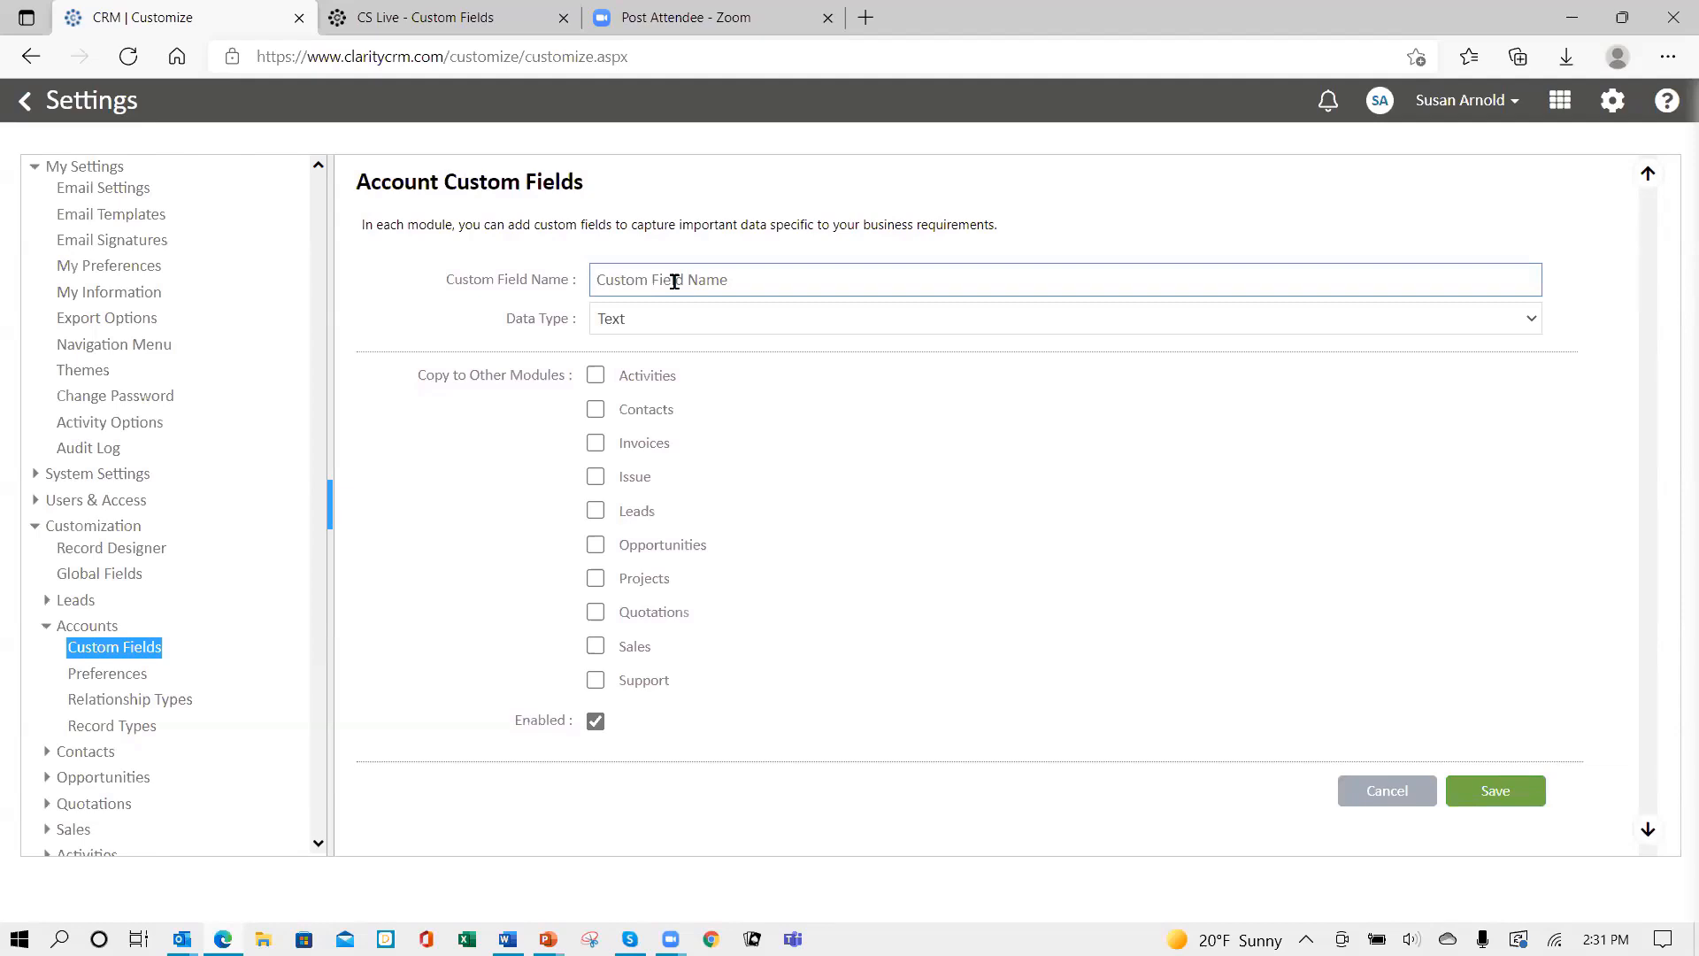
pyautogui.write('Product Interest')
pyautogui.click(652, 326)
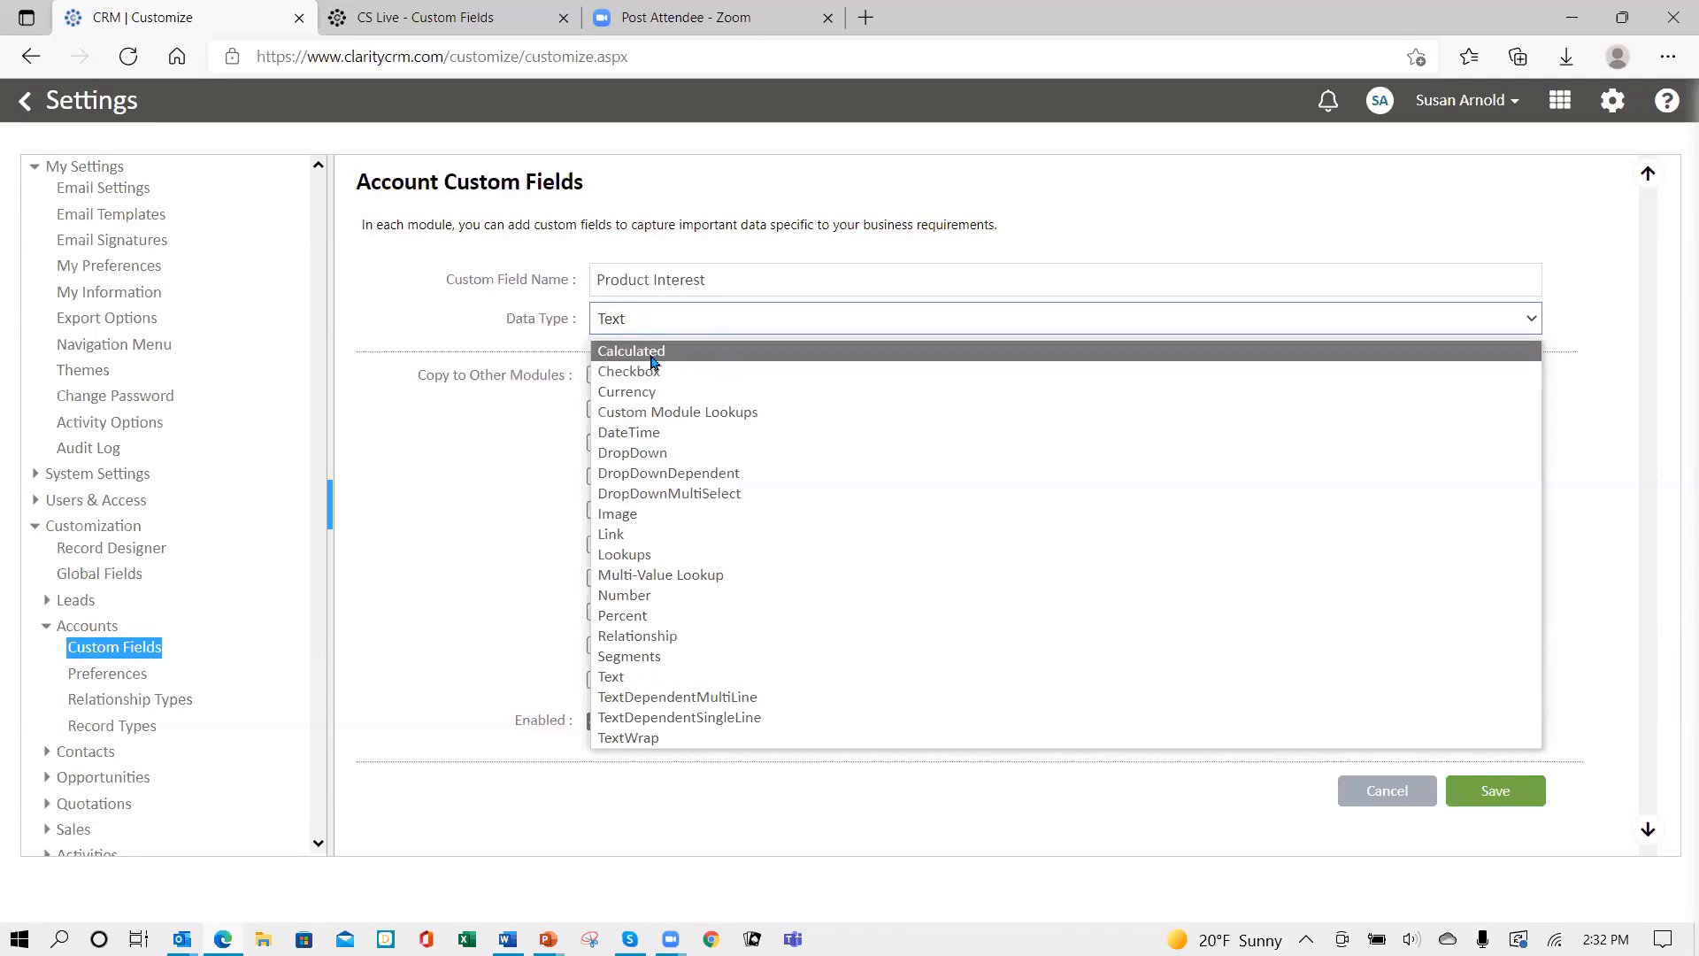
# - Make Product Interest a DropDownMultiSelect with values Big, Bigger and Biggest Machine
pyautogui.click(687, 501)
pyautogui.click(699, 382)
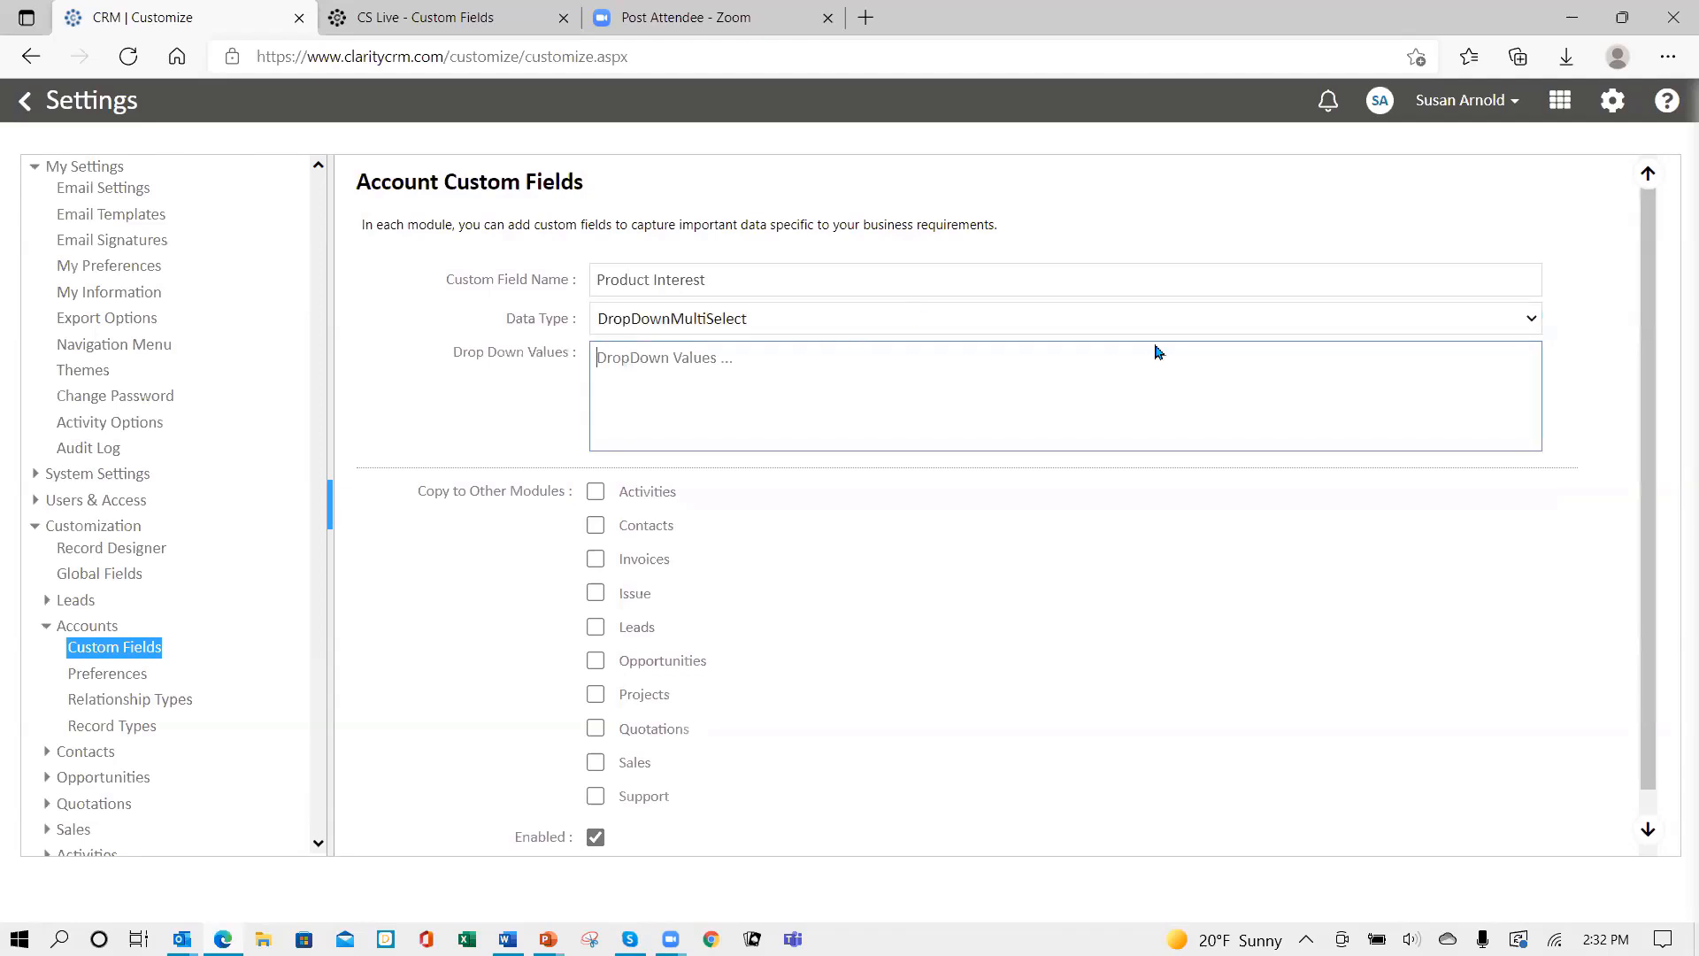
pyautogui.hotkey('alt', 'Tab')
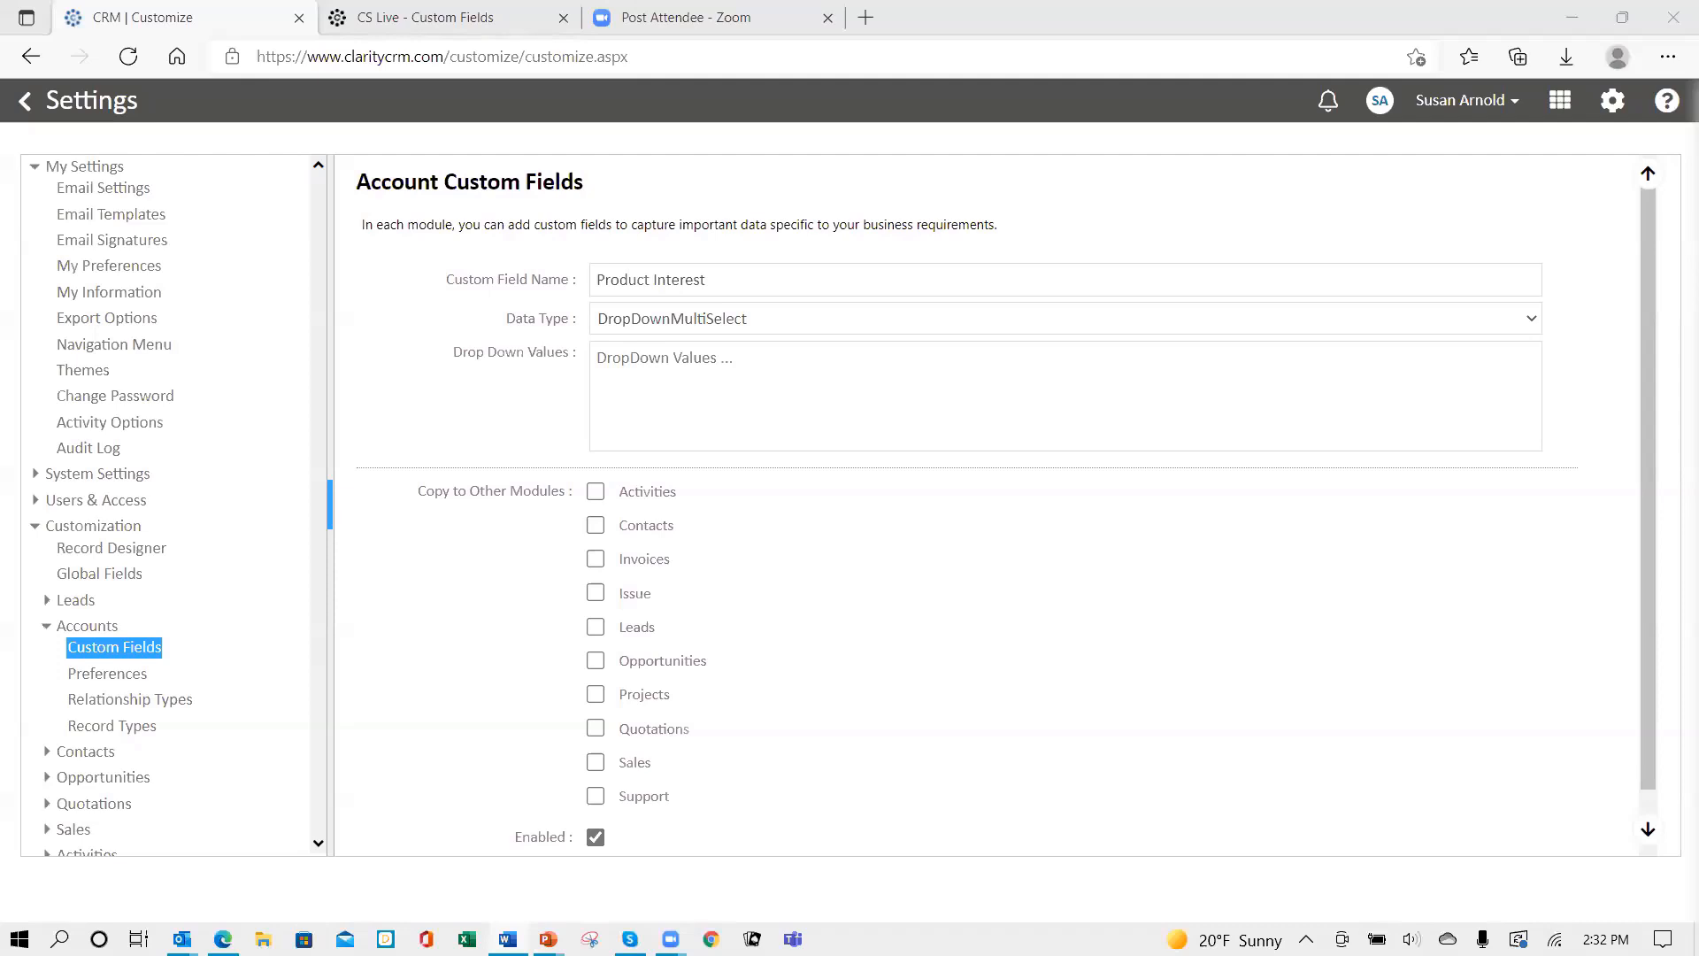
pyautogui.click(702, 379)
pyautogui.write('Big Machine Bigger Machine Biggest Machine')
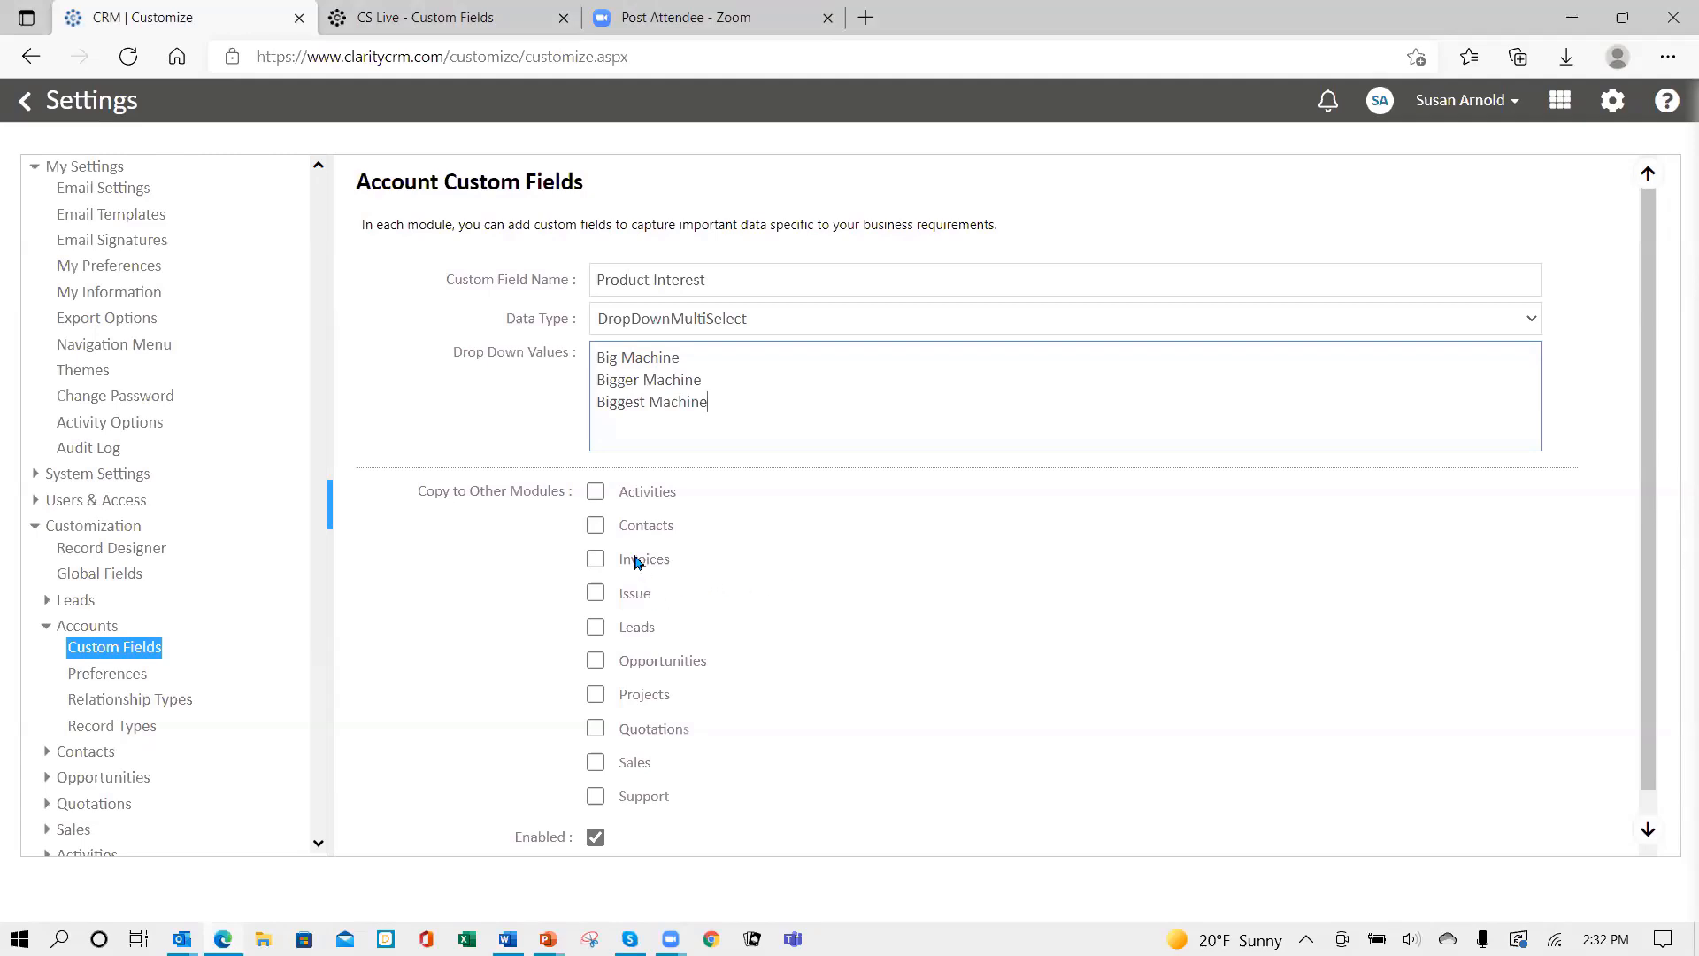
# - Copy it to Activities, Contacts, Leads, Opportunities, Projects, Quotations, Sales and Support, then save
pyautogui.click(595, 492)
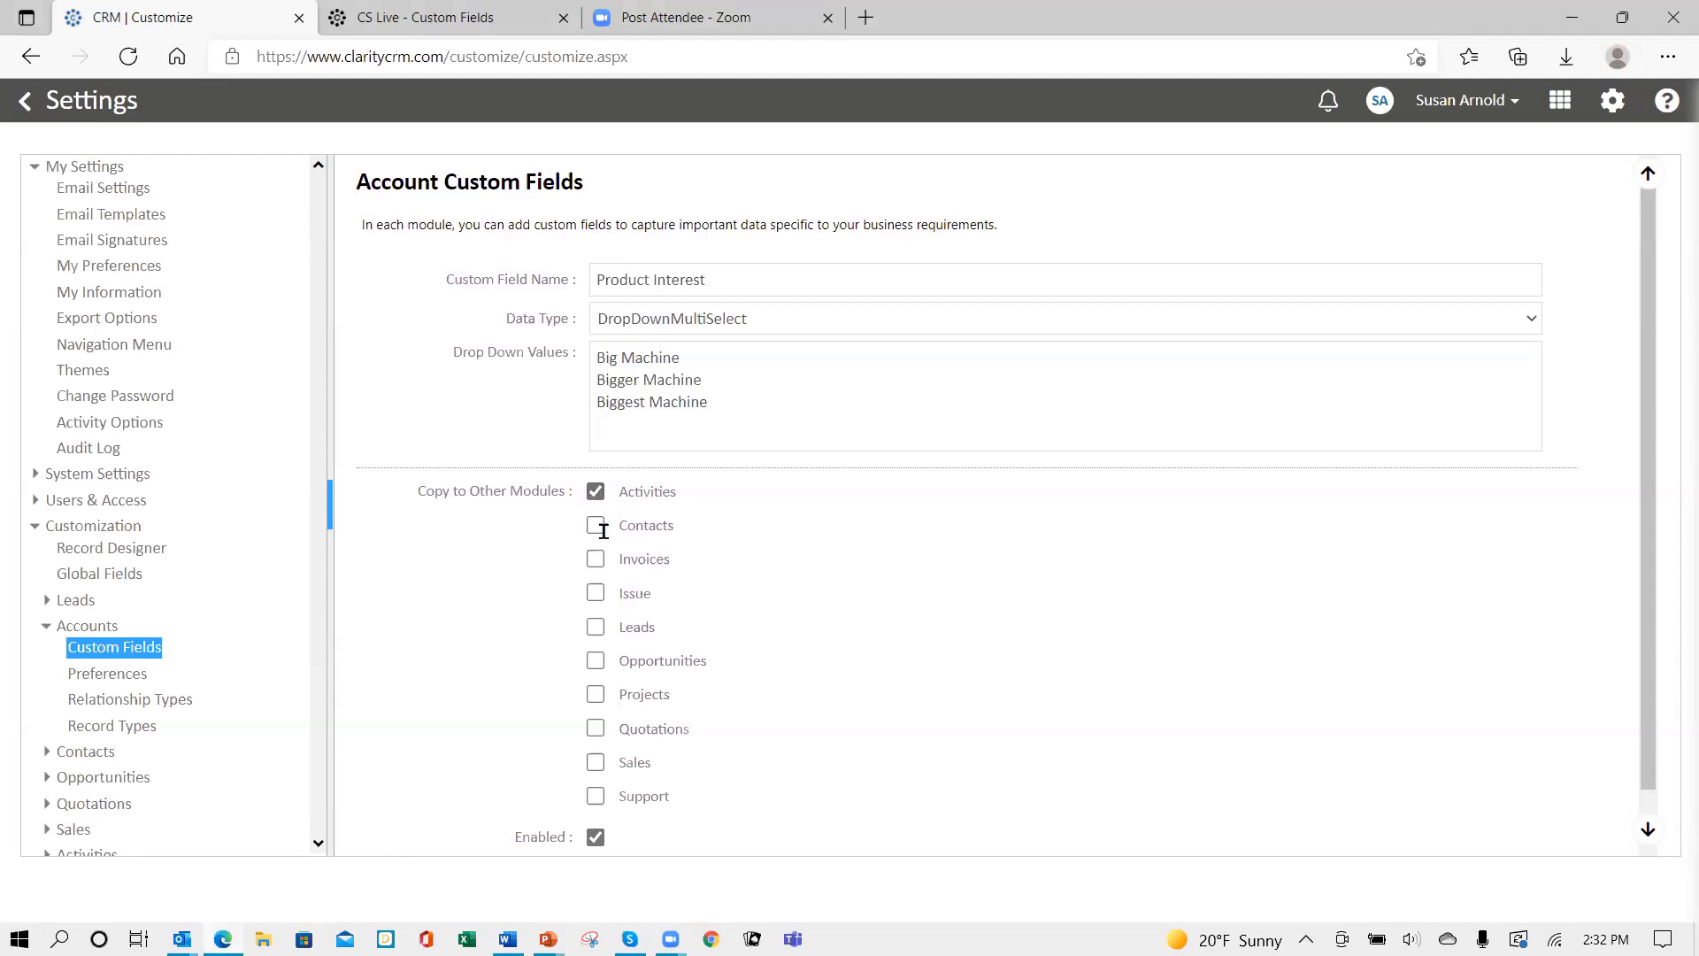
pyautogui.click(596, 526)
pyautogui.click(596, 630)
pyautogui.click(595, 663)
pyautogui.click(596, 696)
pyautogui.click(596, 728)
pyautogui.click(595, 763)
pyautogui.click(595, 795)
pyautogui.scroll(-1, 923, 639)
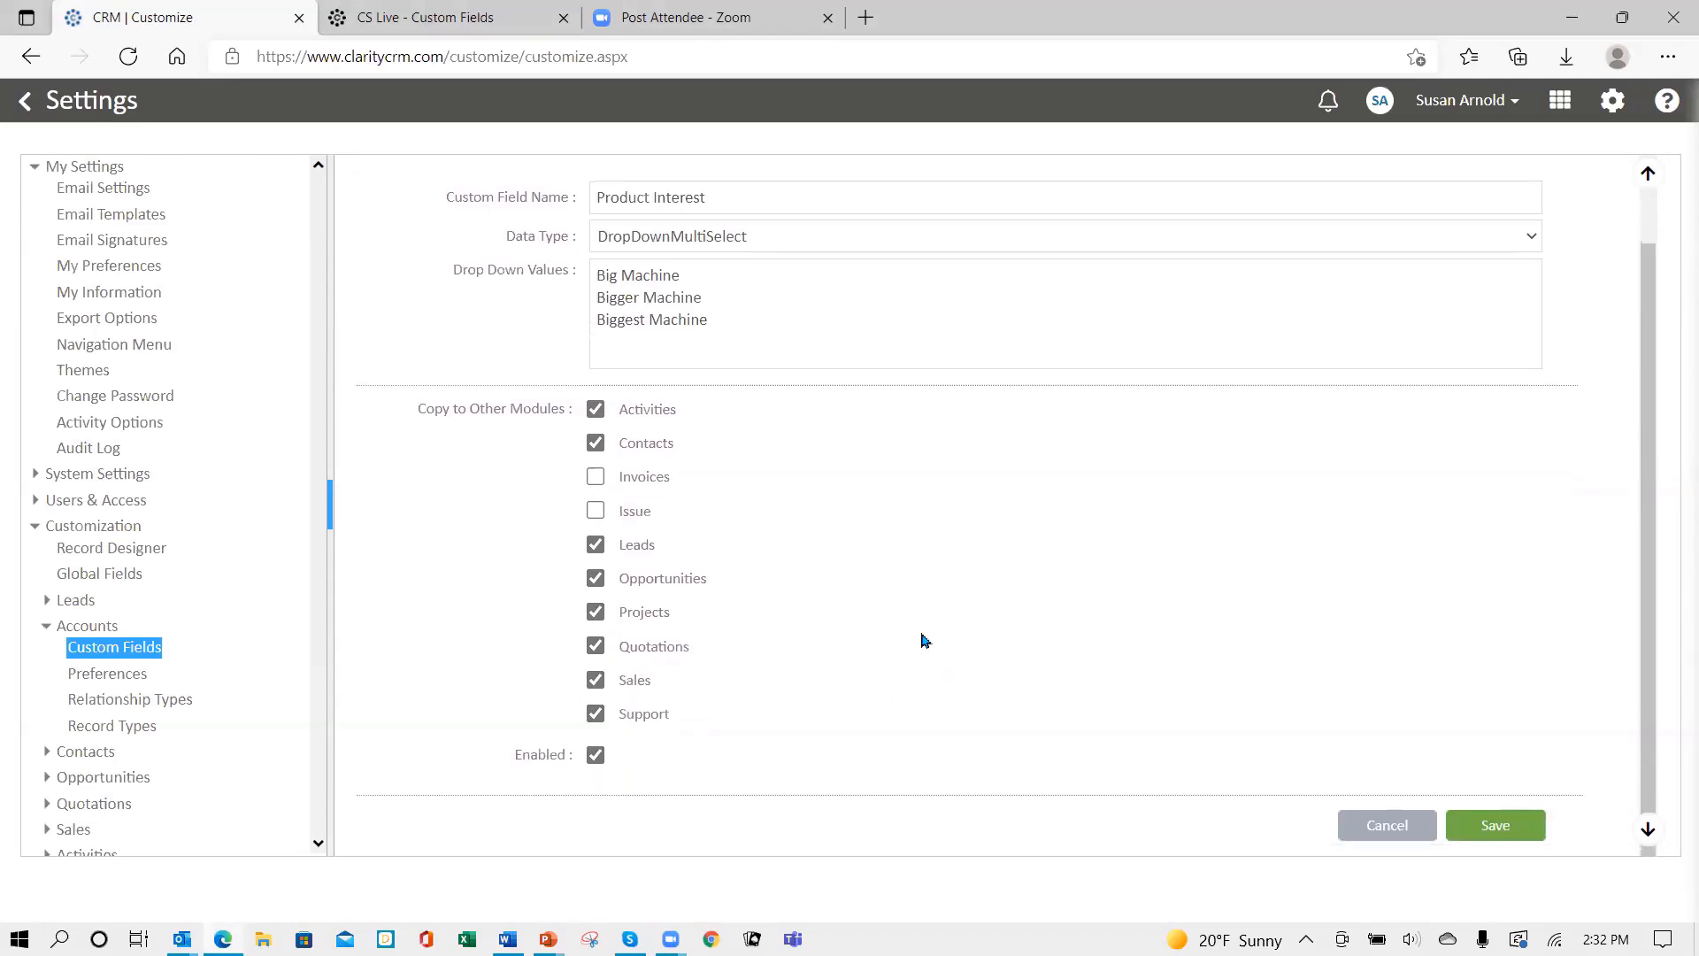
pyautogui.click(1483, 819)
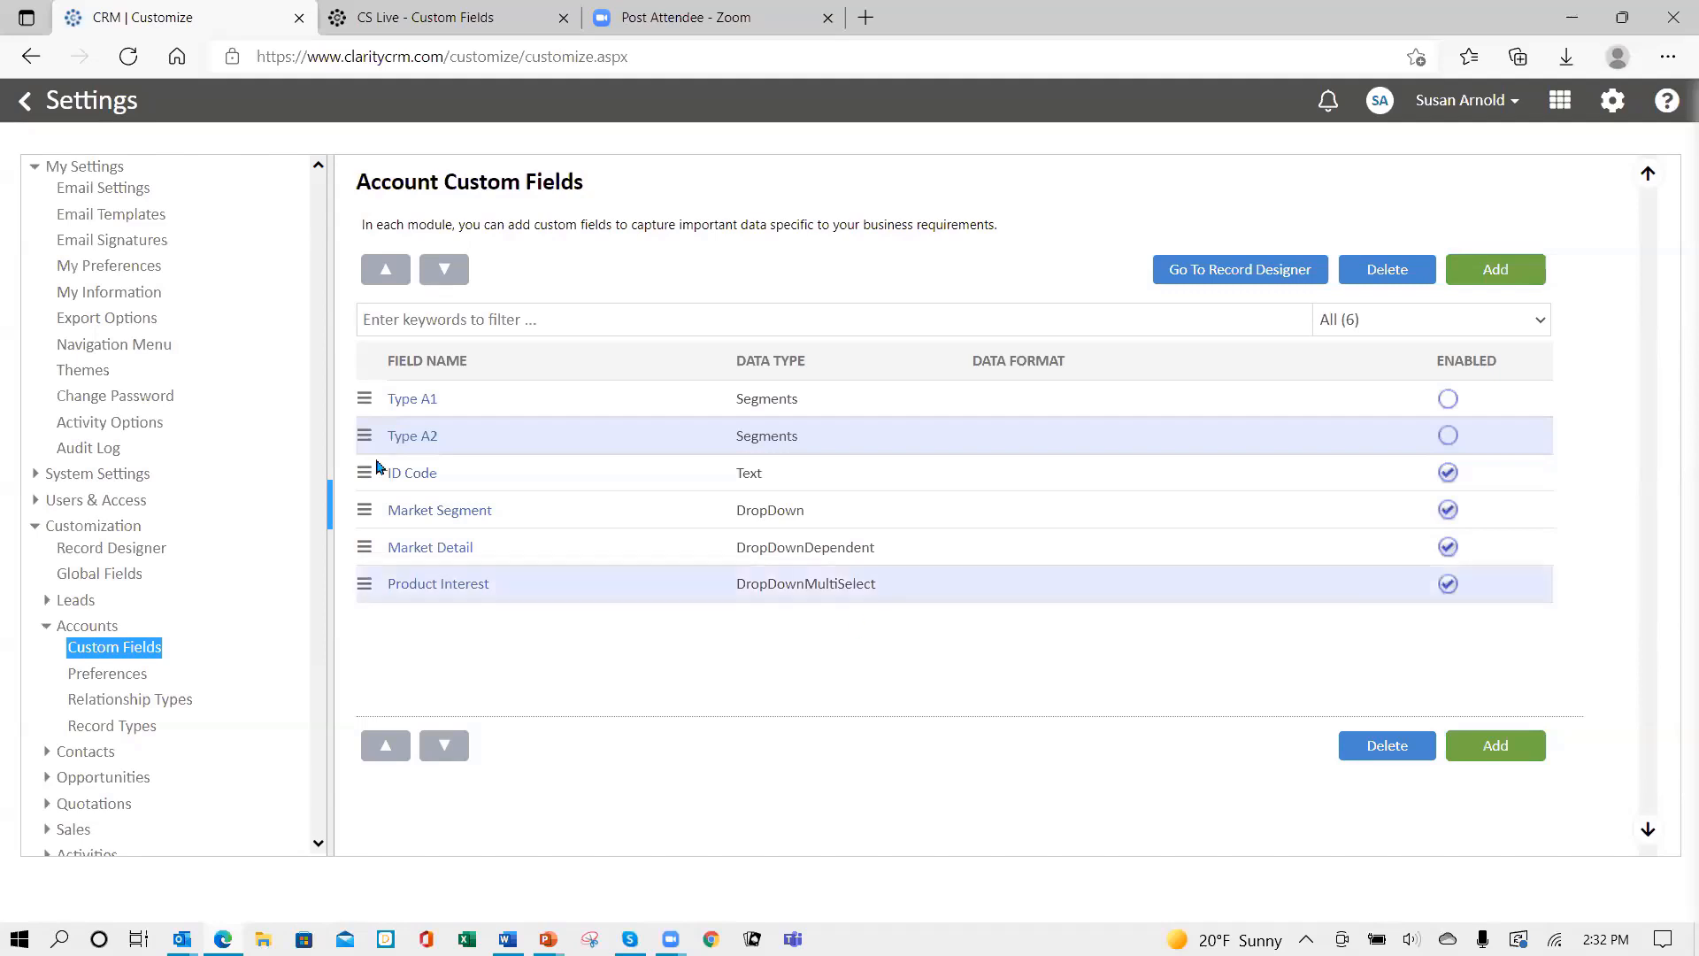
# - Add a field named 'Options' as a DropDown with Option A, Option B and Option C
pyautogui.click(1492, 270)
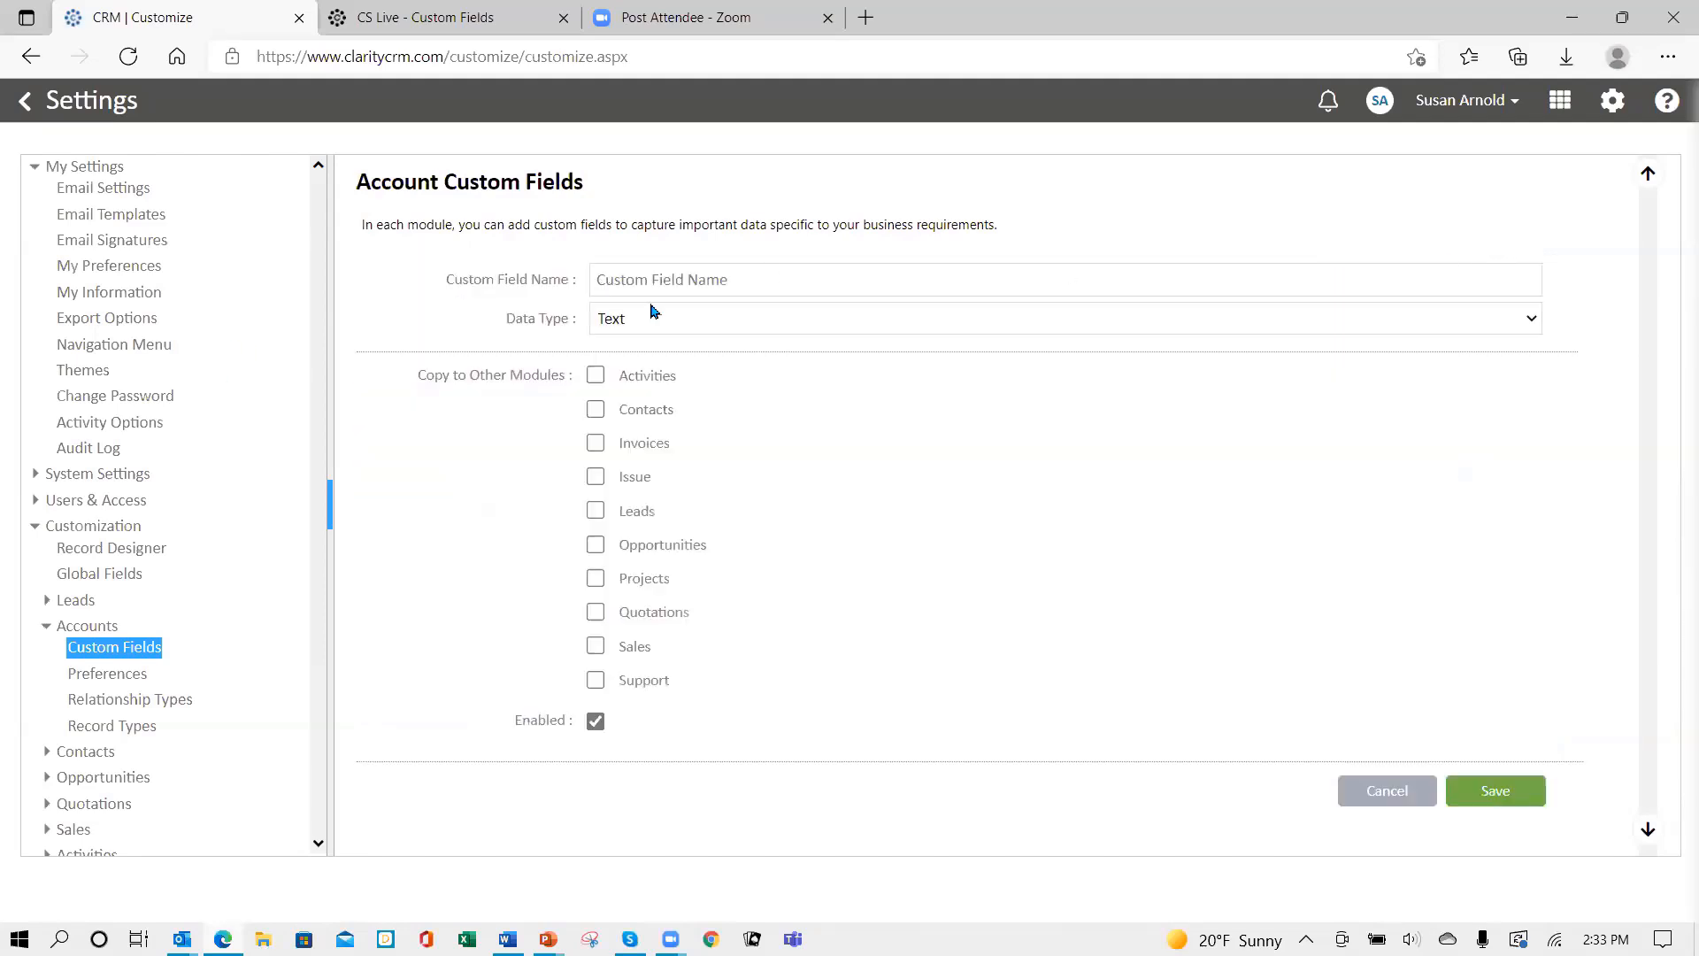
pyautogui.click(635, 278)
pyautogui.write('Options')
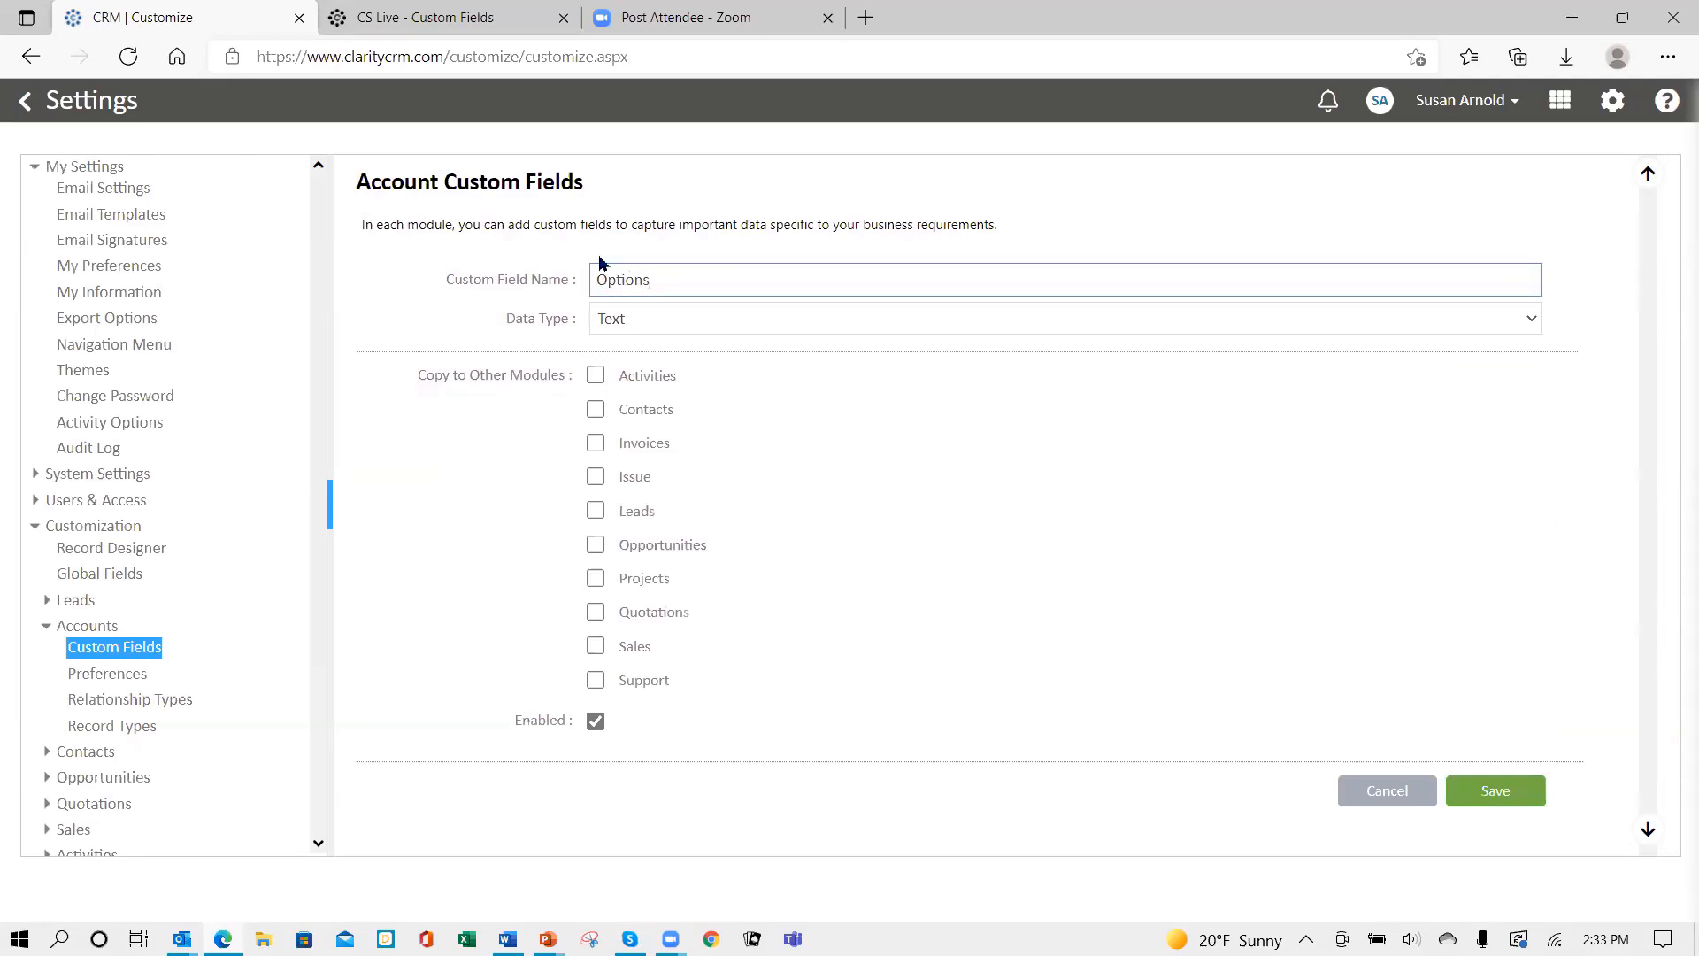
pyautogui.click(648, 325)
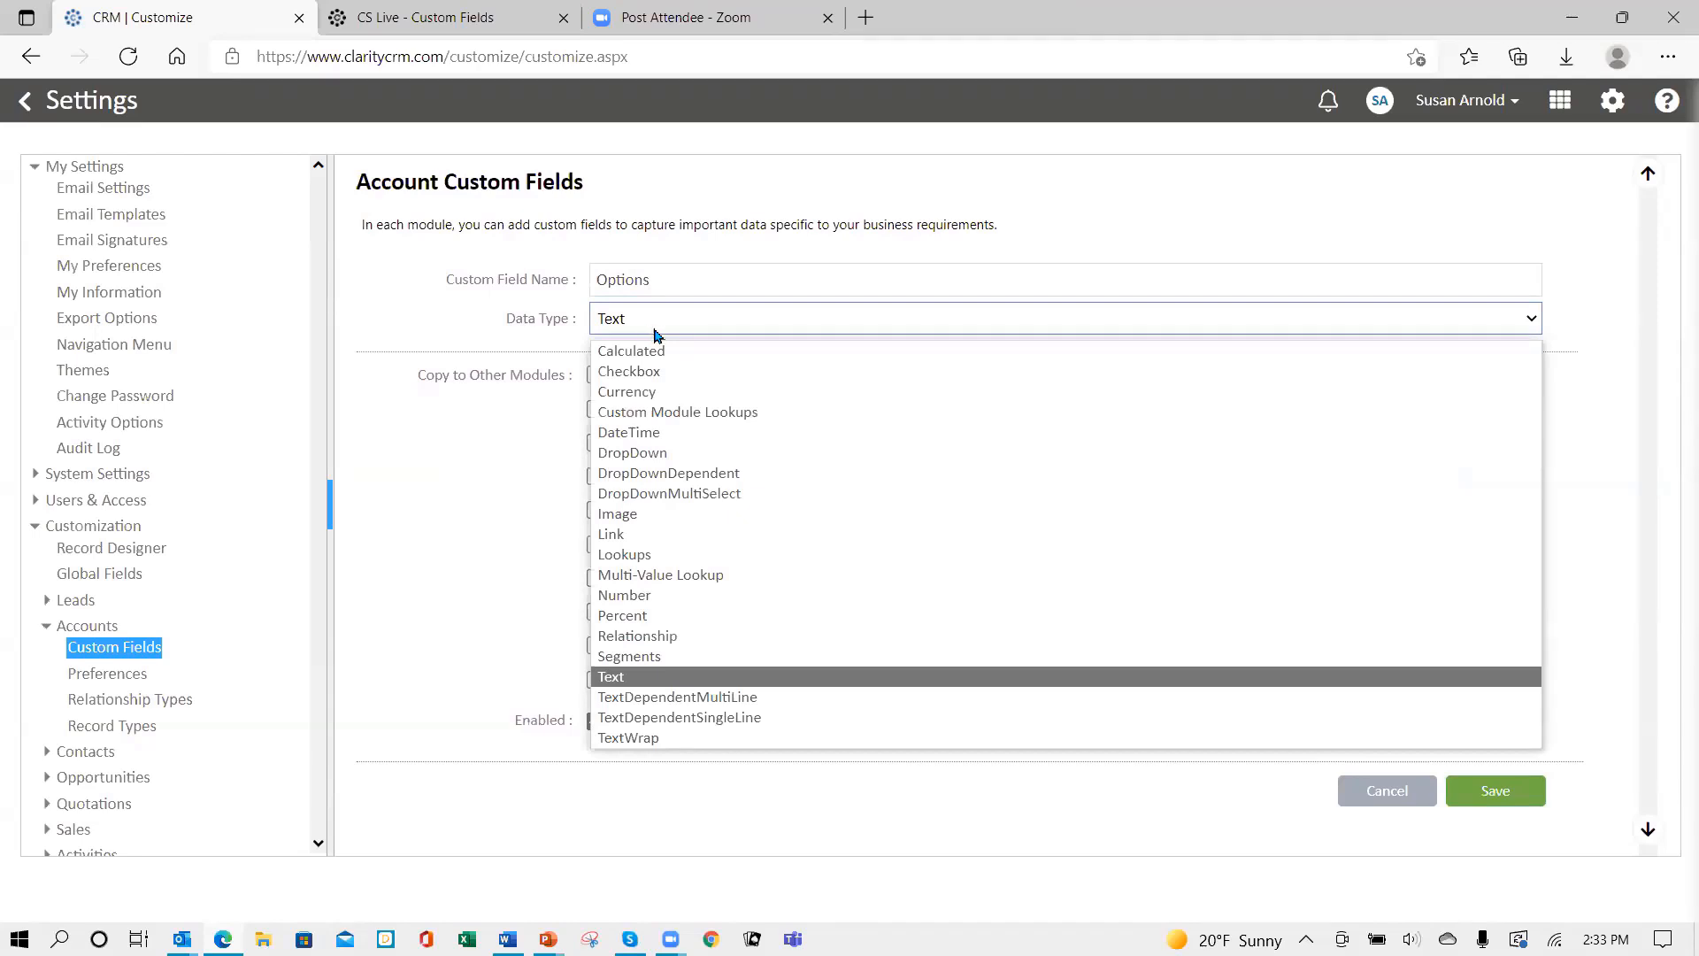
pyautogui.click(651, 453)
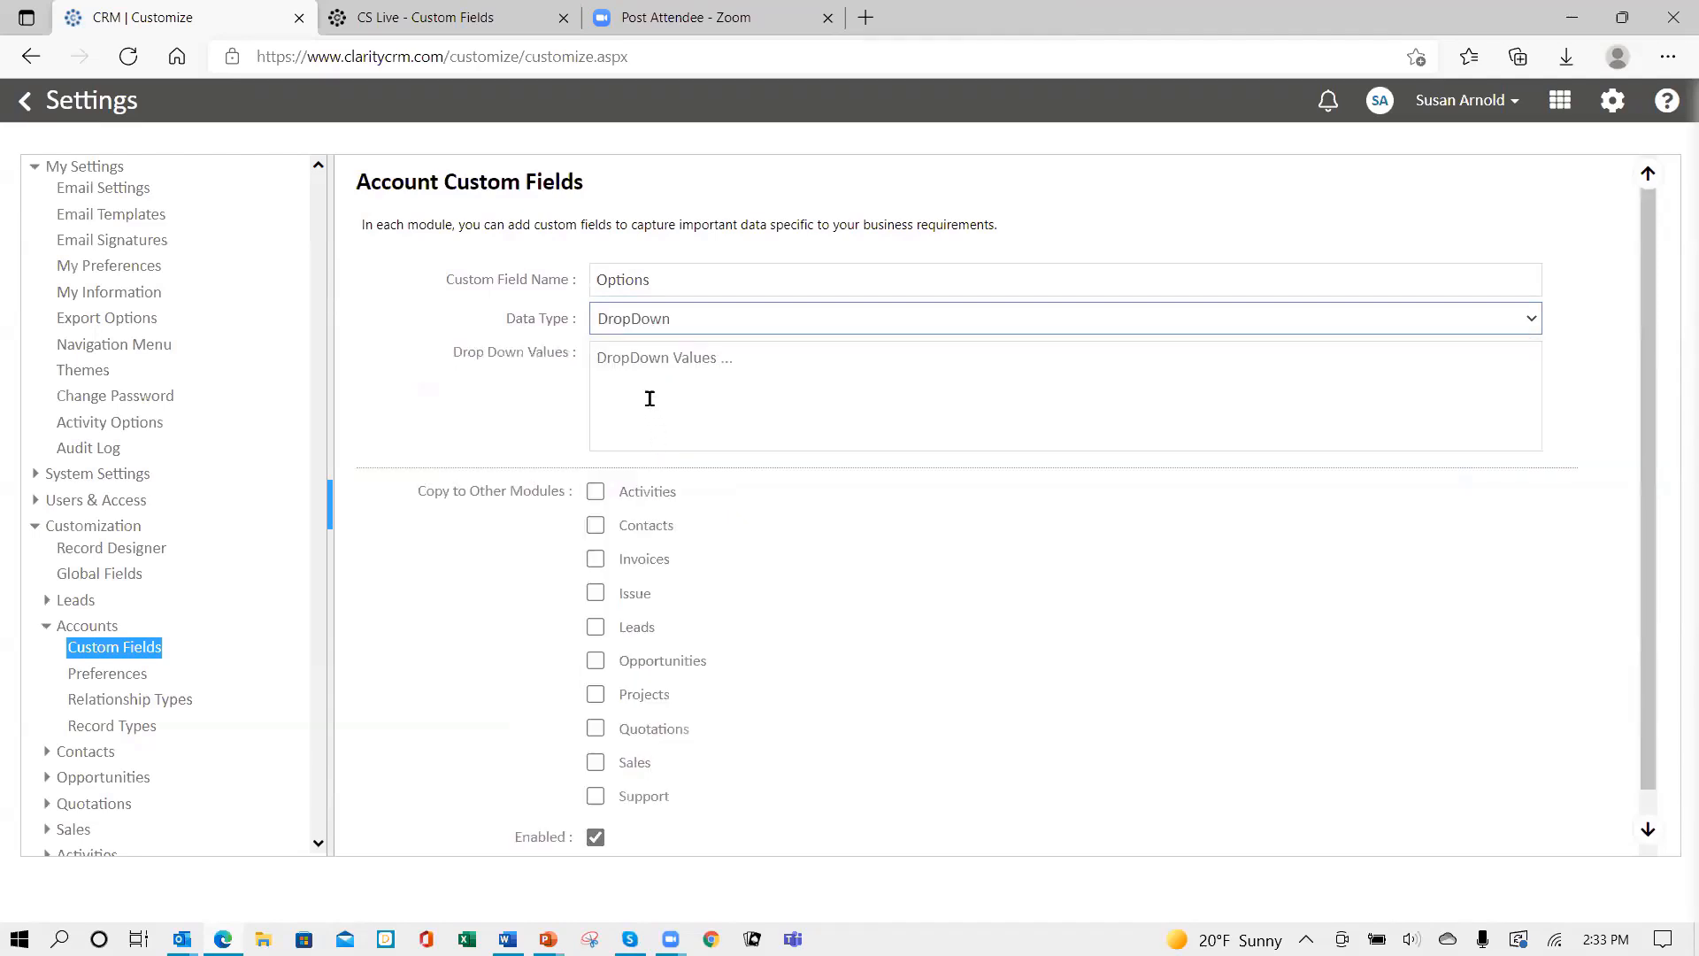
pyautogui.click(610, 360)
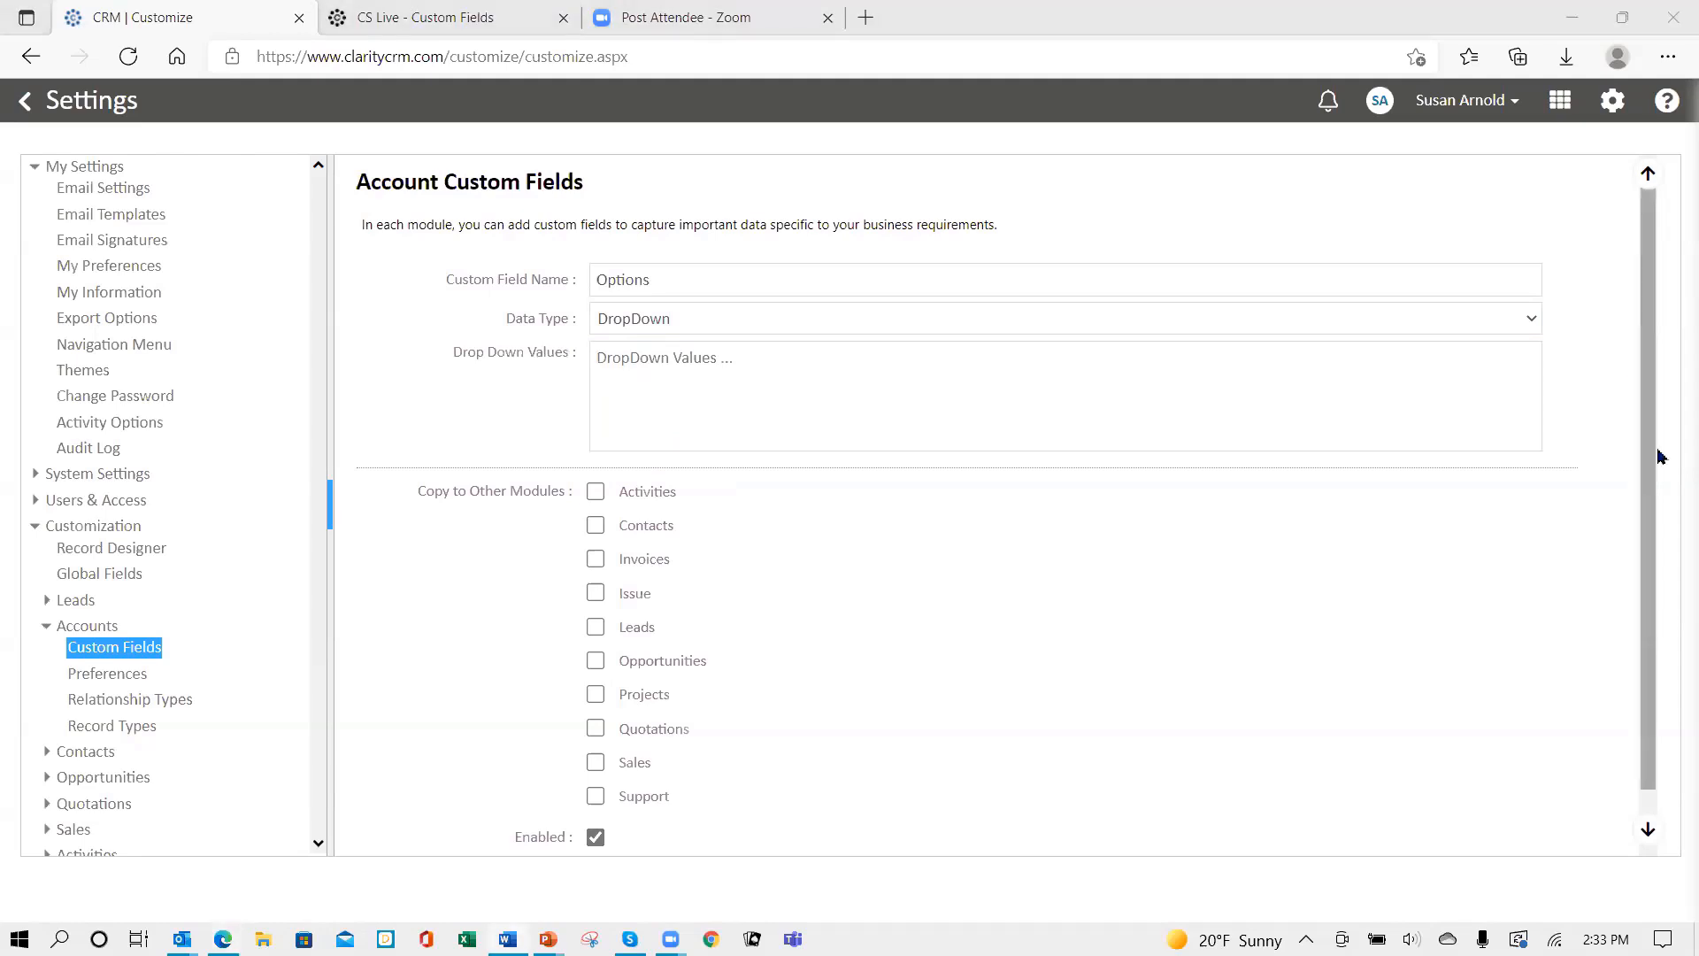
pyautogui.click(628, 370)
pyautogui.write('Option A Option B Option C')
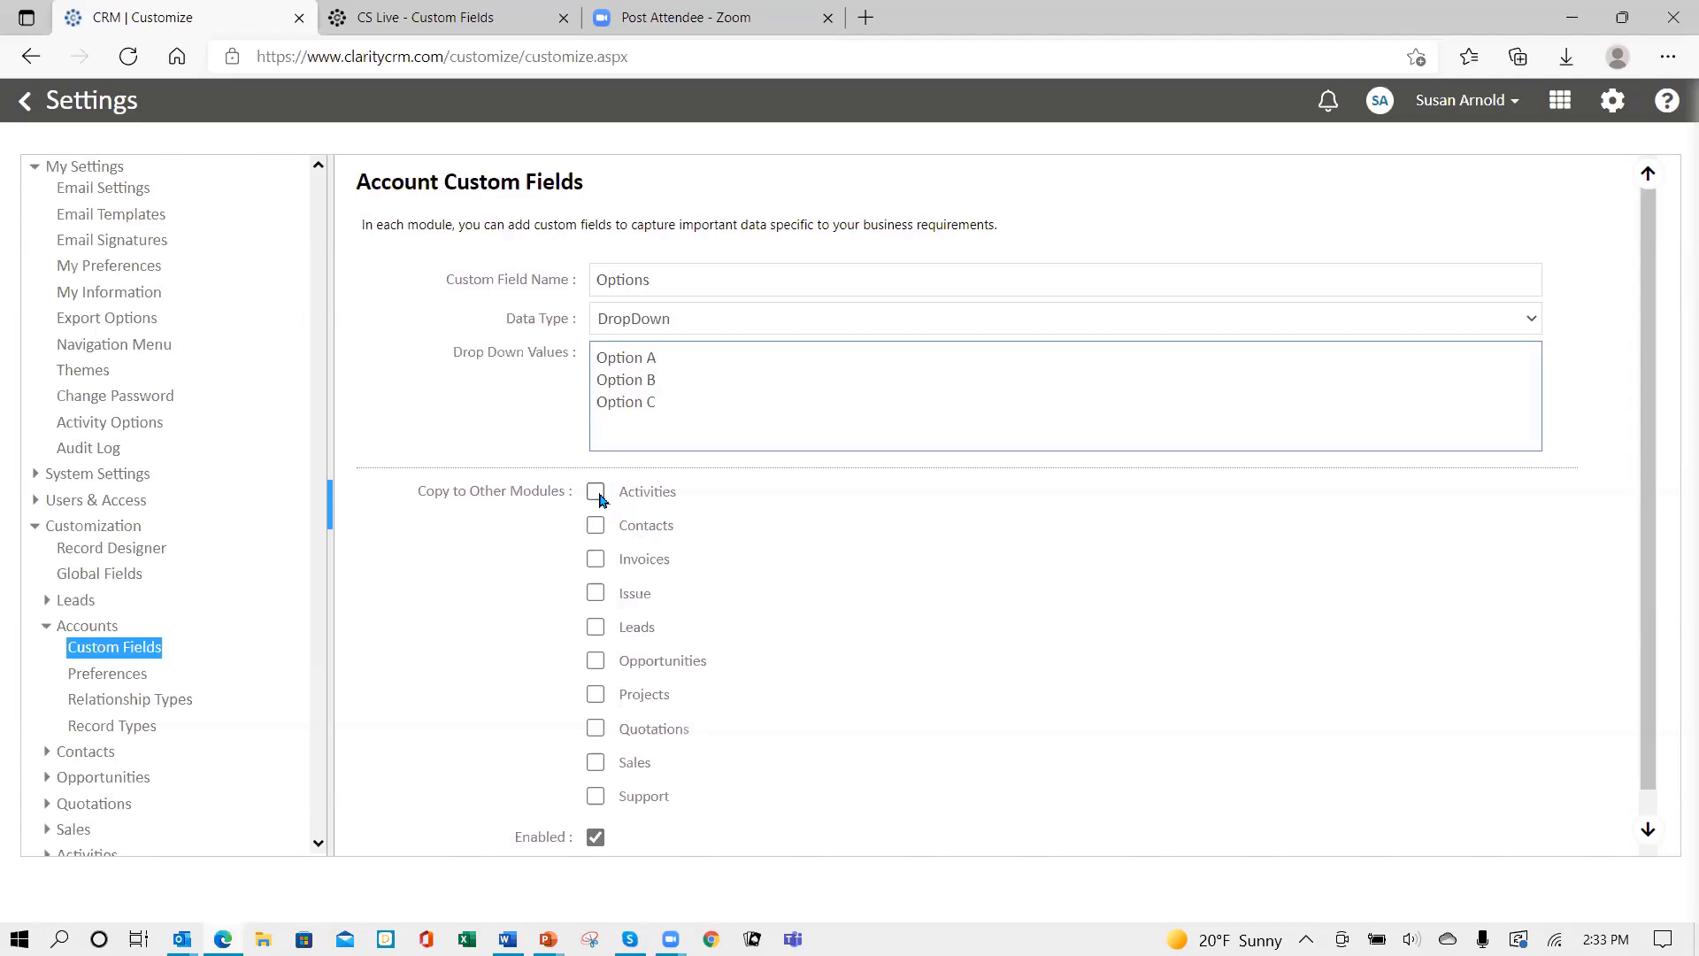
# - Copy it to Contacts, Leads, Opportunities, Projects, Quotations and Sales, then save
pyautogui.click(597, 526)
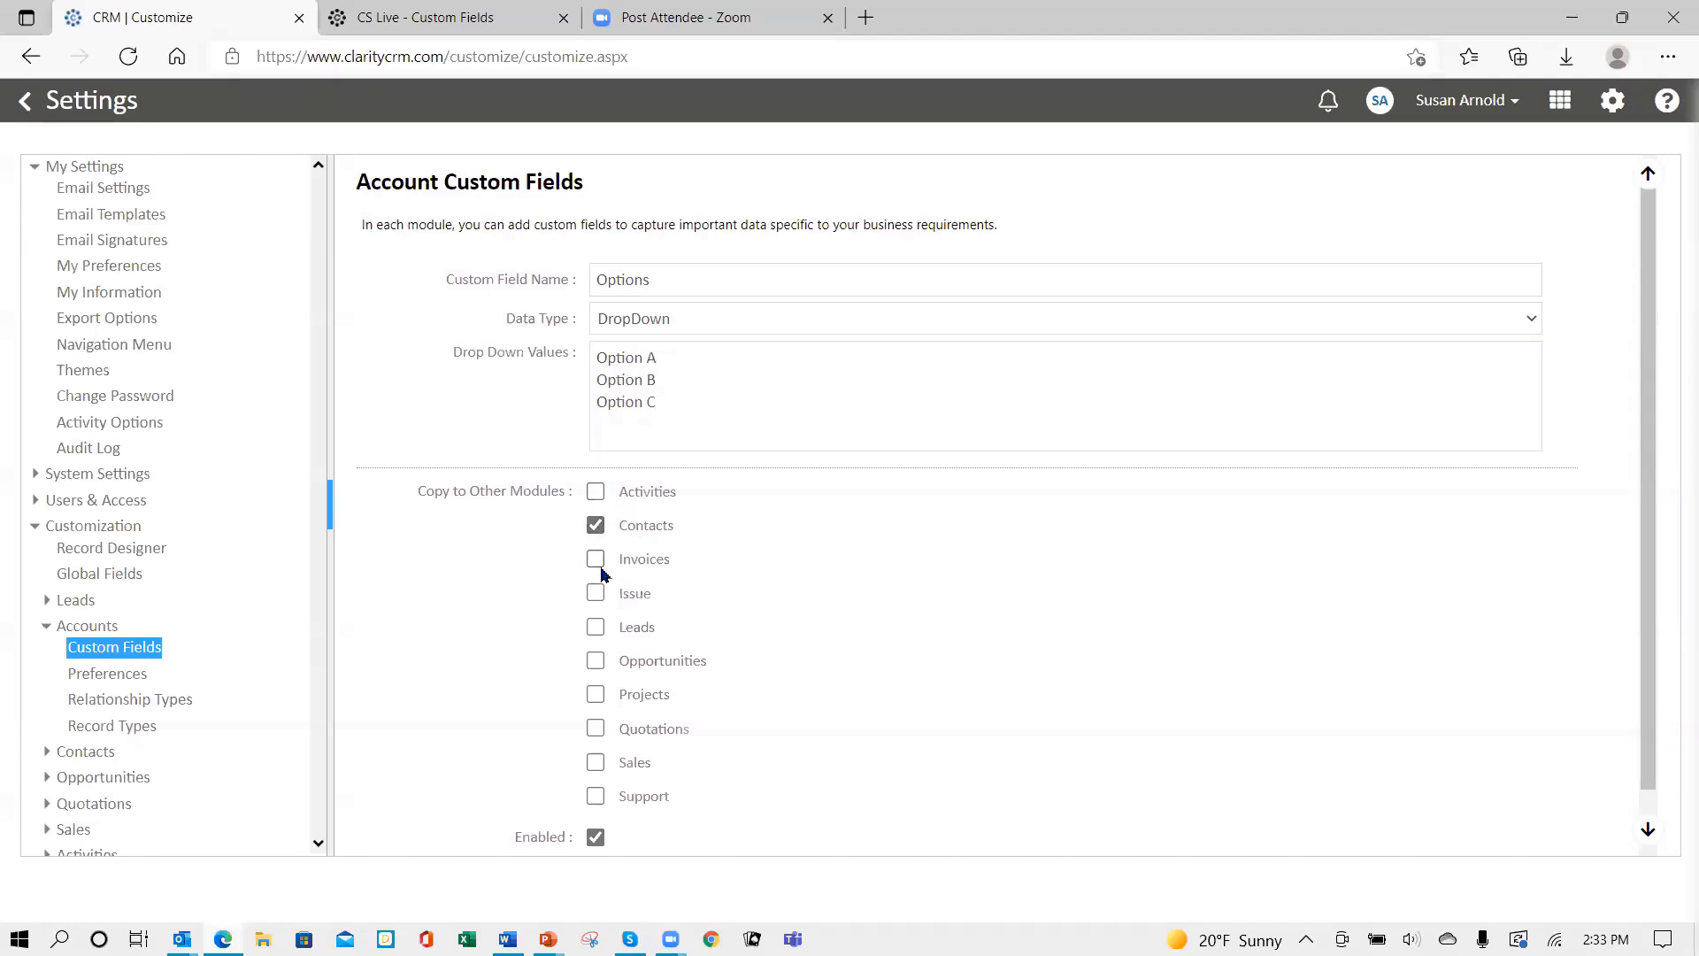
pyautogui.click(597, 627)
pyautogui.click(597, 664)
pyautogui.click(596, 695)
pyautogui.click(596, 729)
pyautogui.click(596, 762)
pyautogui.scroll(-1, 996, 605)
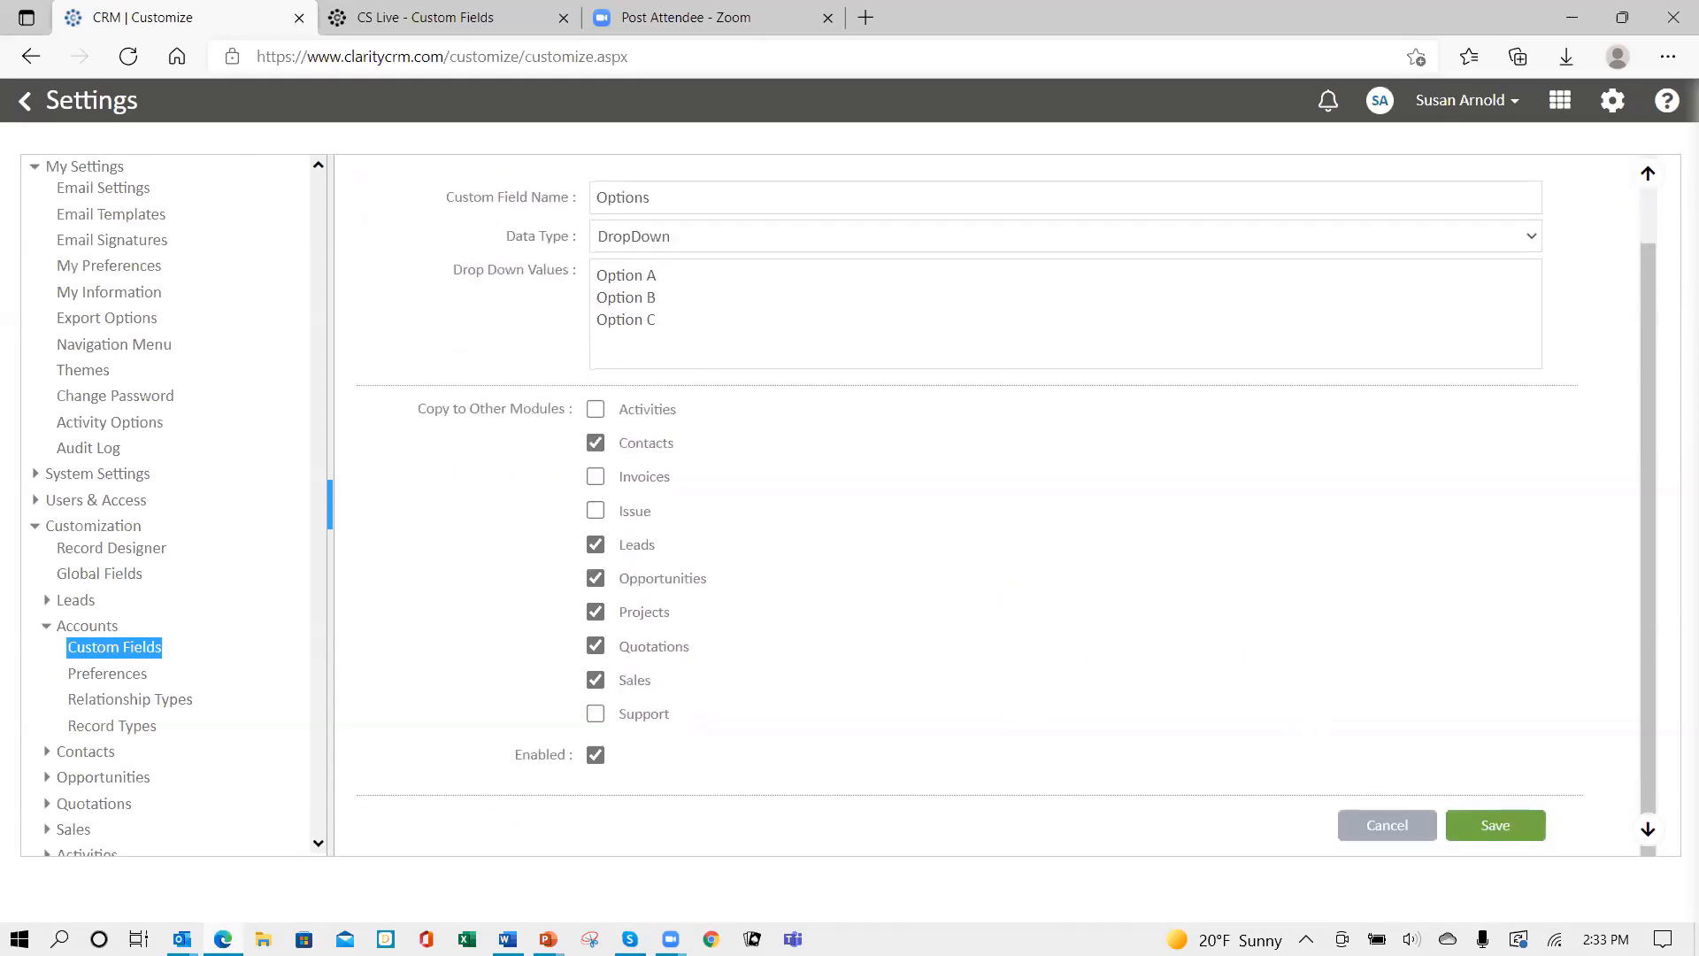
pyautogui.click(1490, 825)
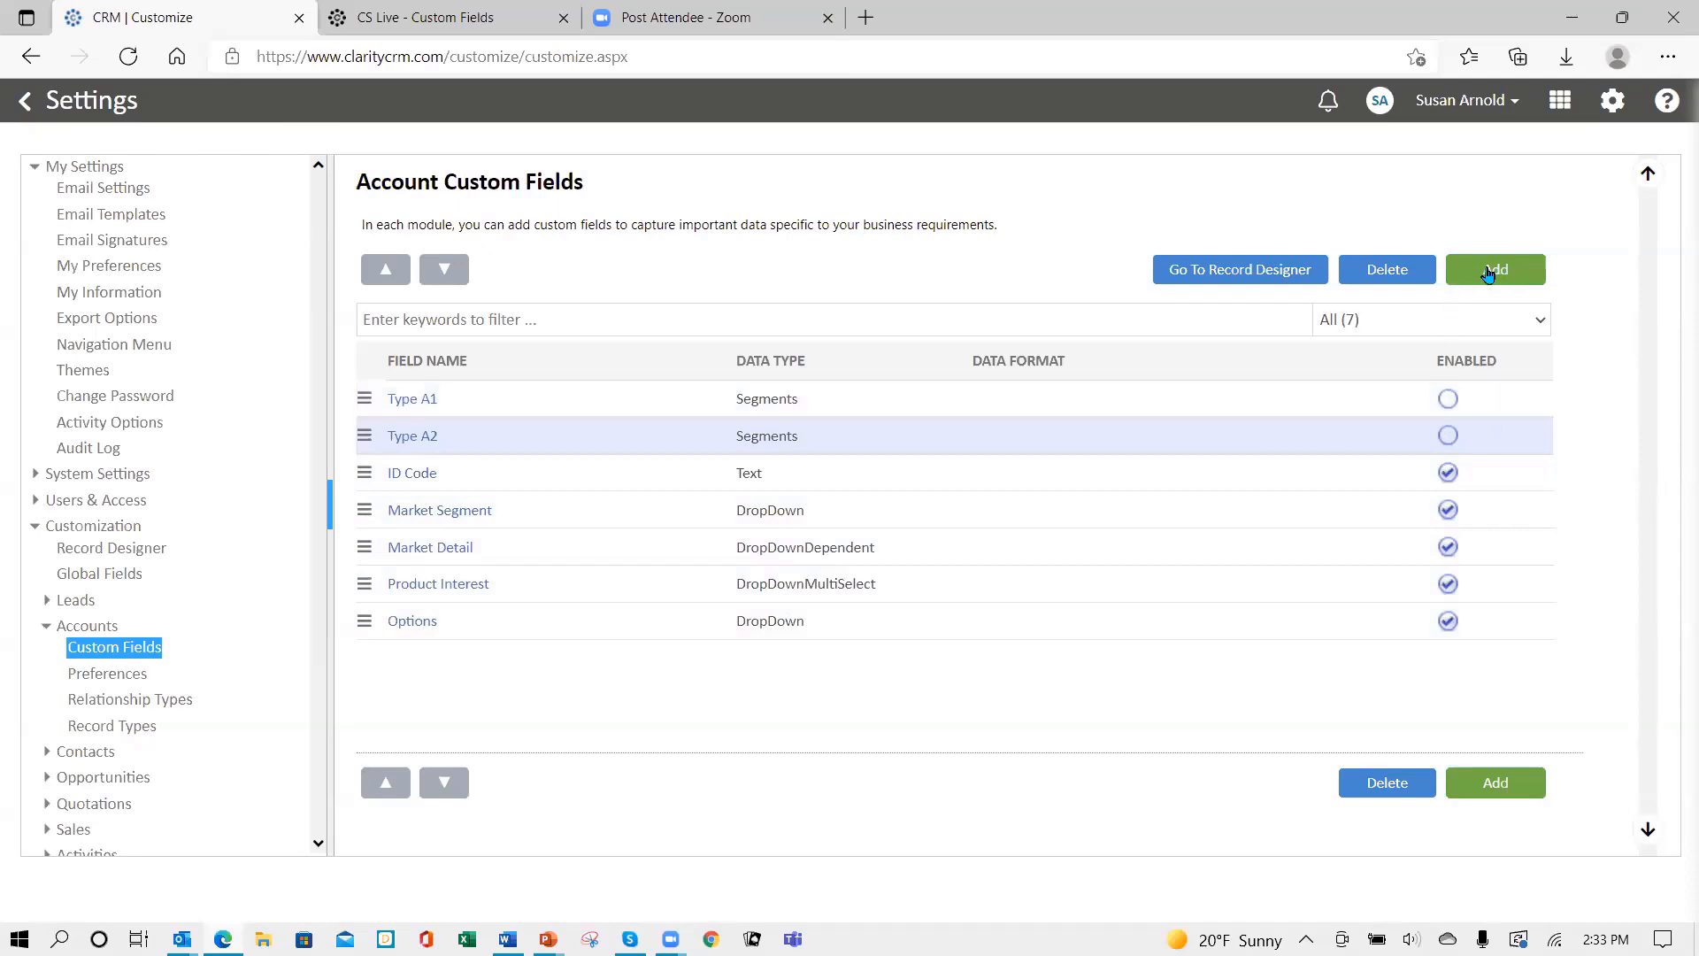
# - Add an account custom field 'Option Description' with data type TextDependentMultiLine
pyautogui.click(1488, 271)
pyautogui.click(751, 279)
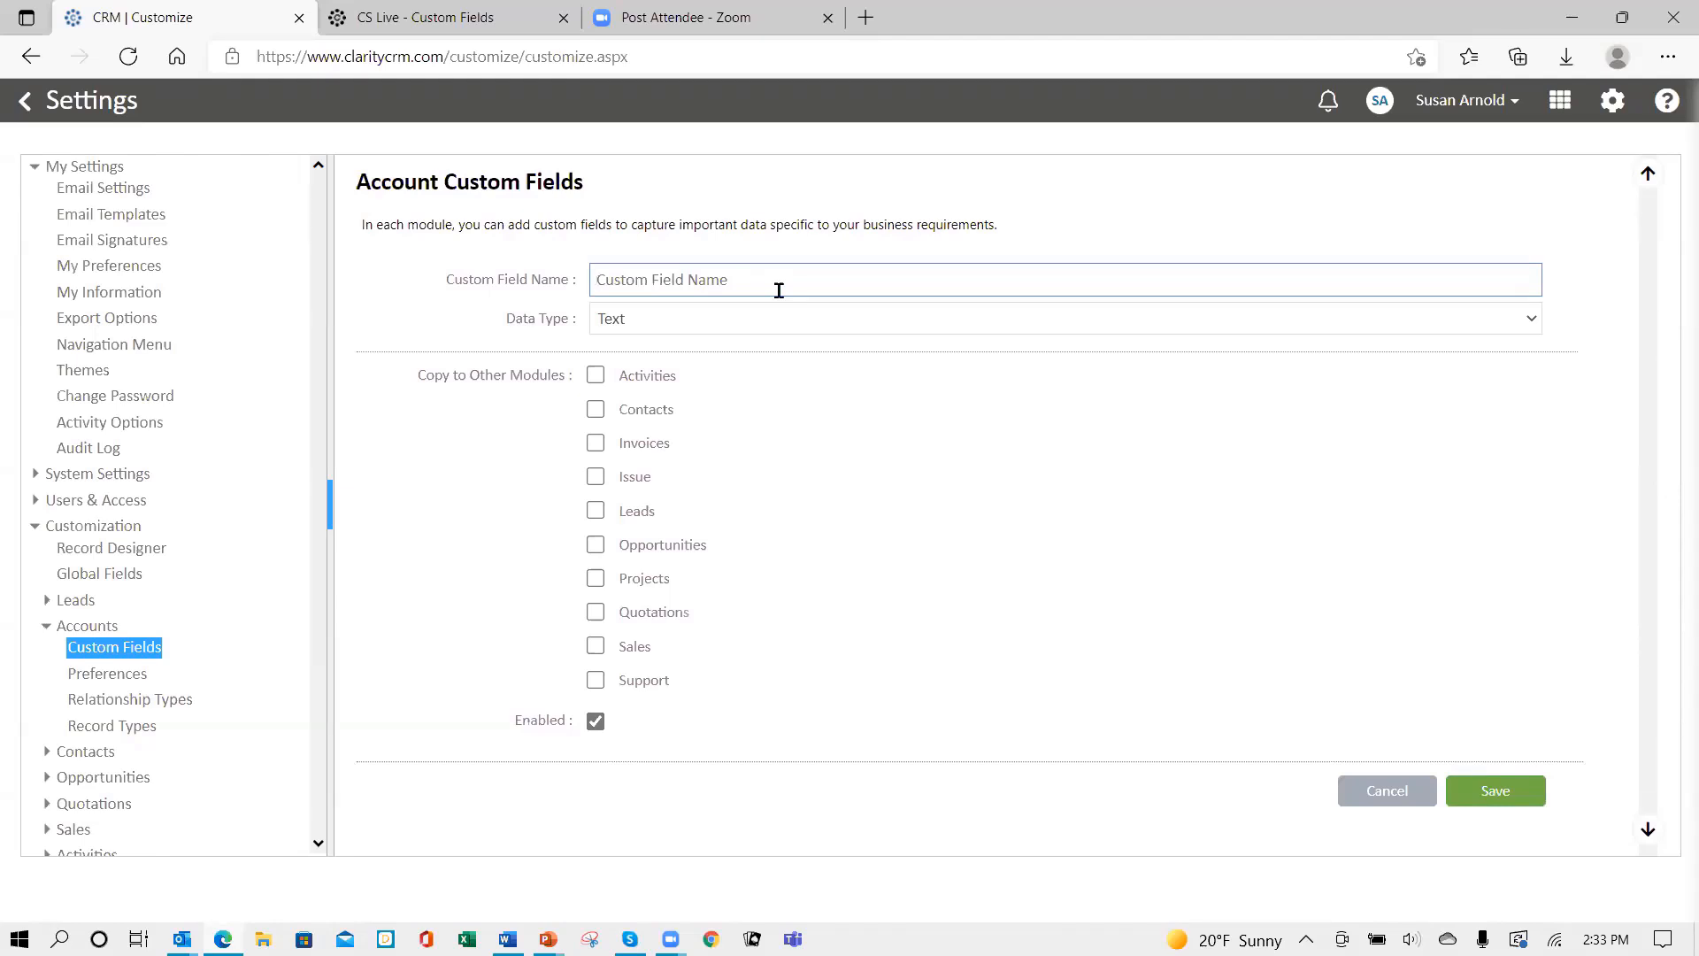
pyautogui.write('Option Description')
pyautogui.click(713, 318)
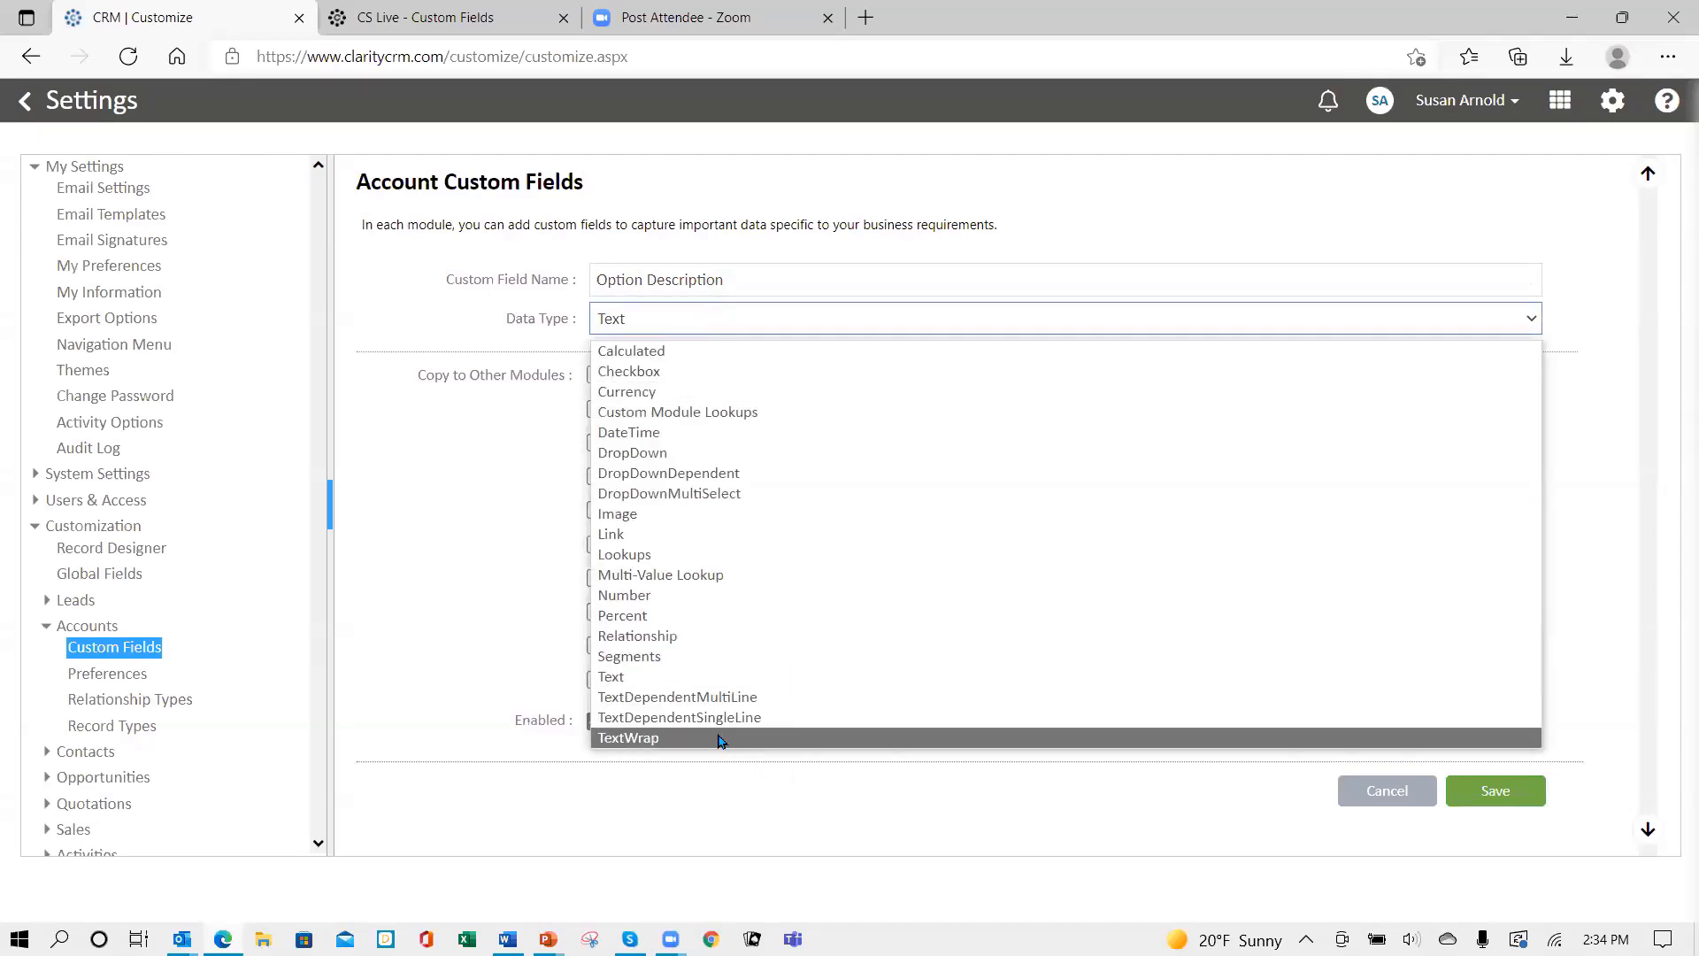
pyautogui.click(696, 698)
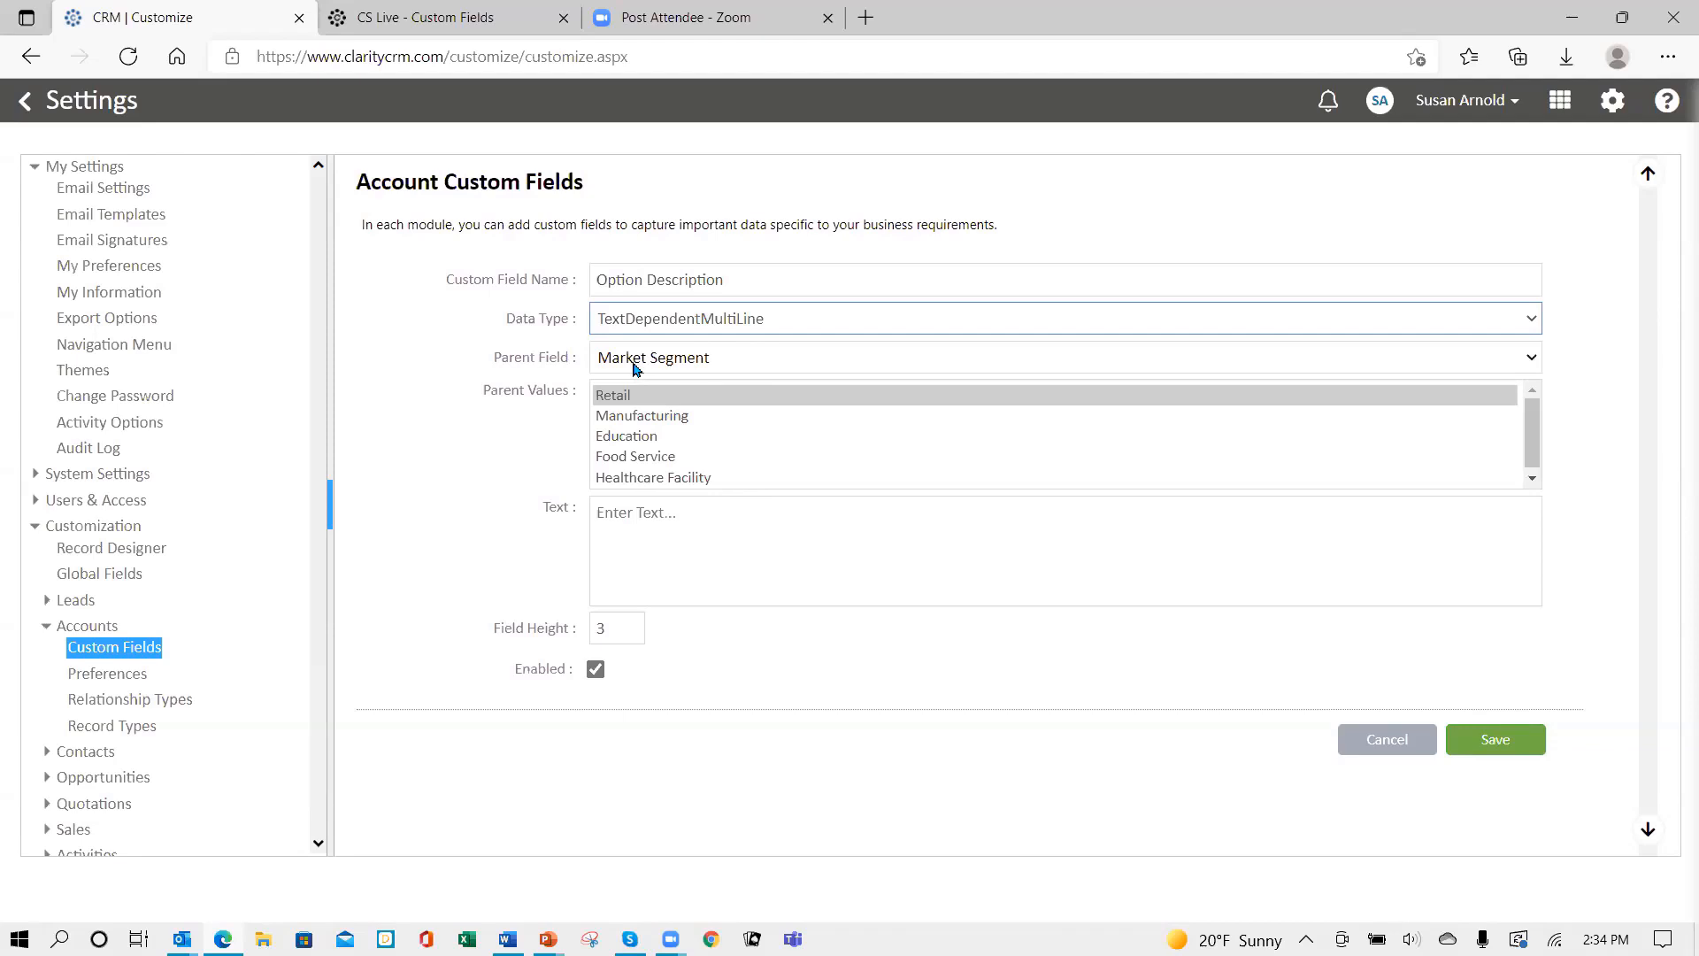
# - Set Options as the parent field and paste the Option A warranty description
pyautogui.click(894, 363)
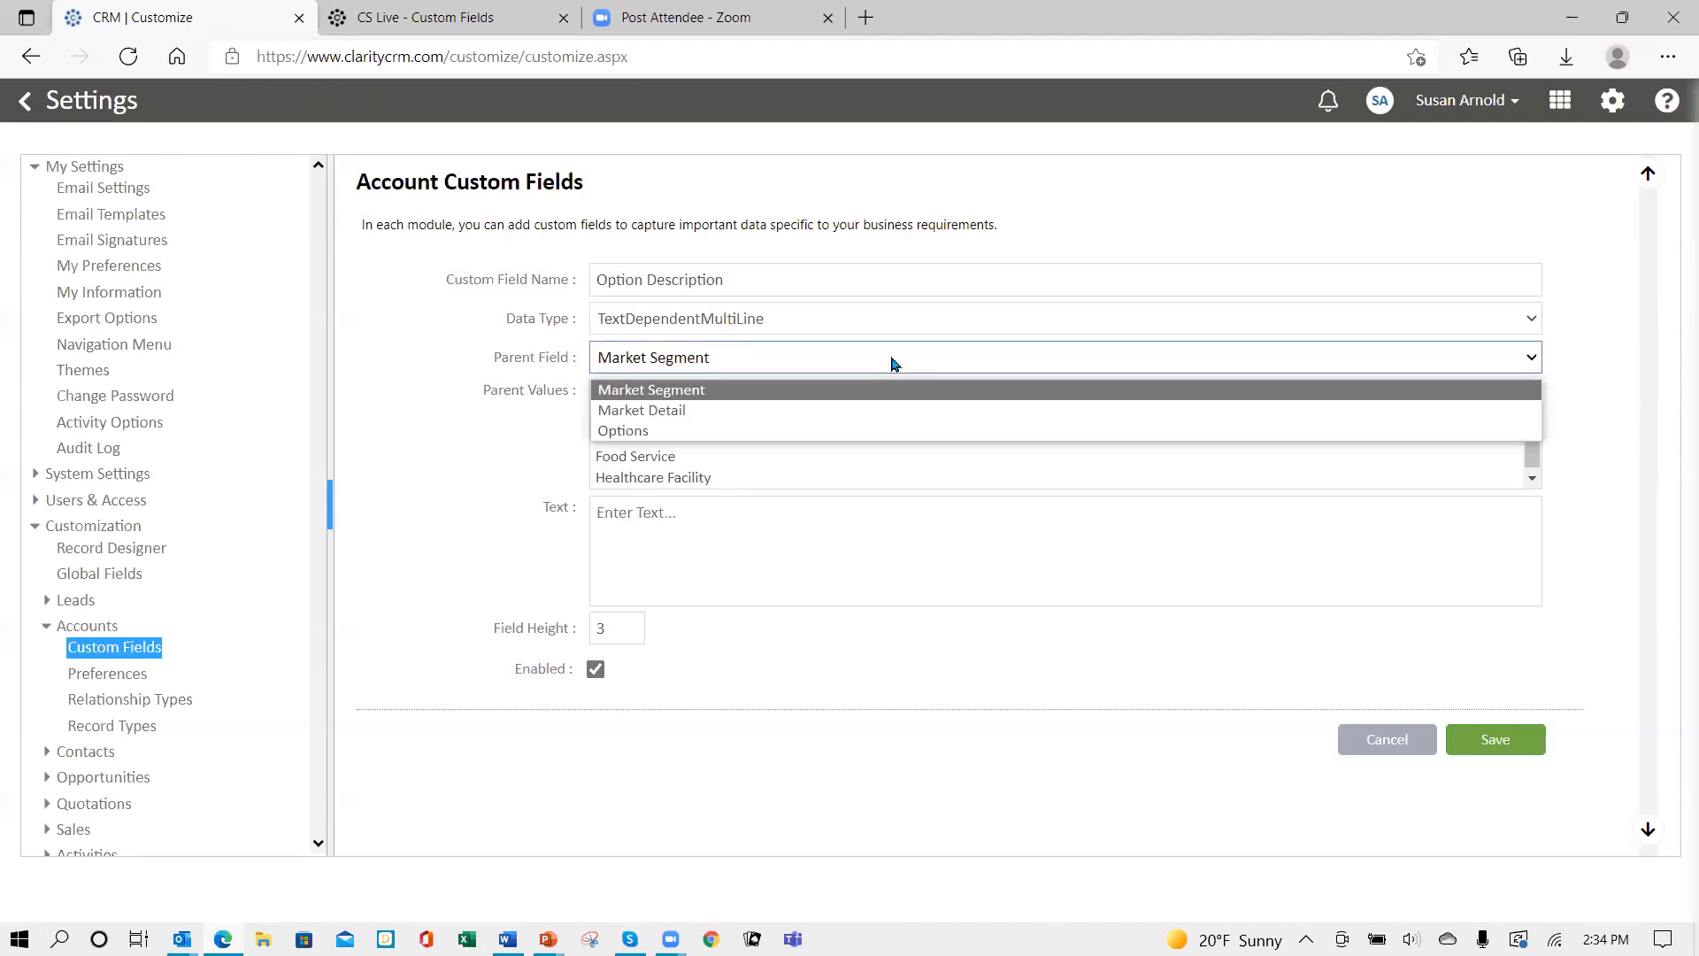
pyautogui.click(759, 432)
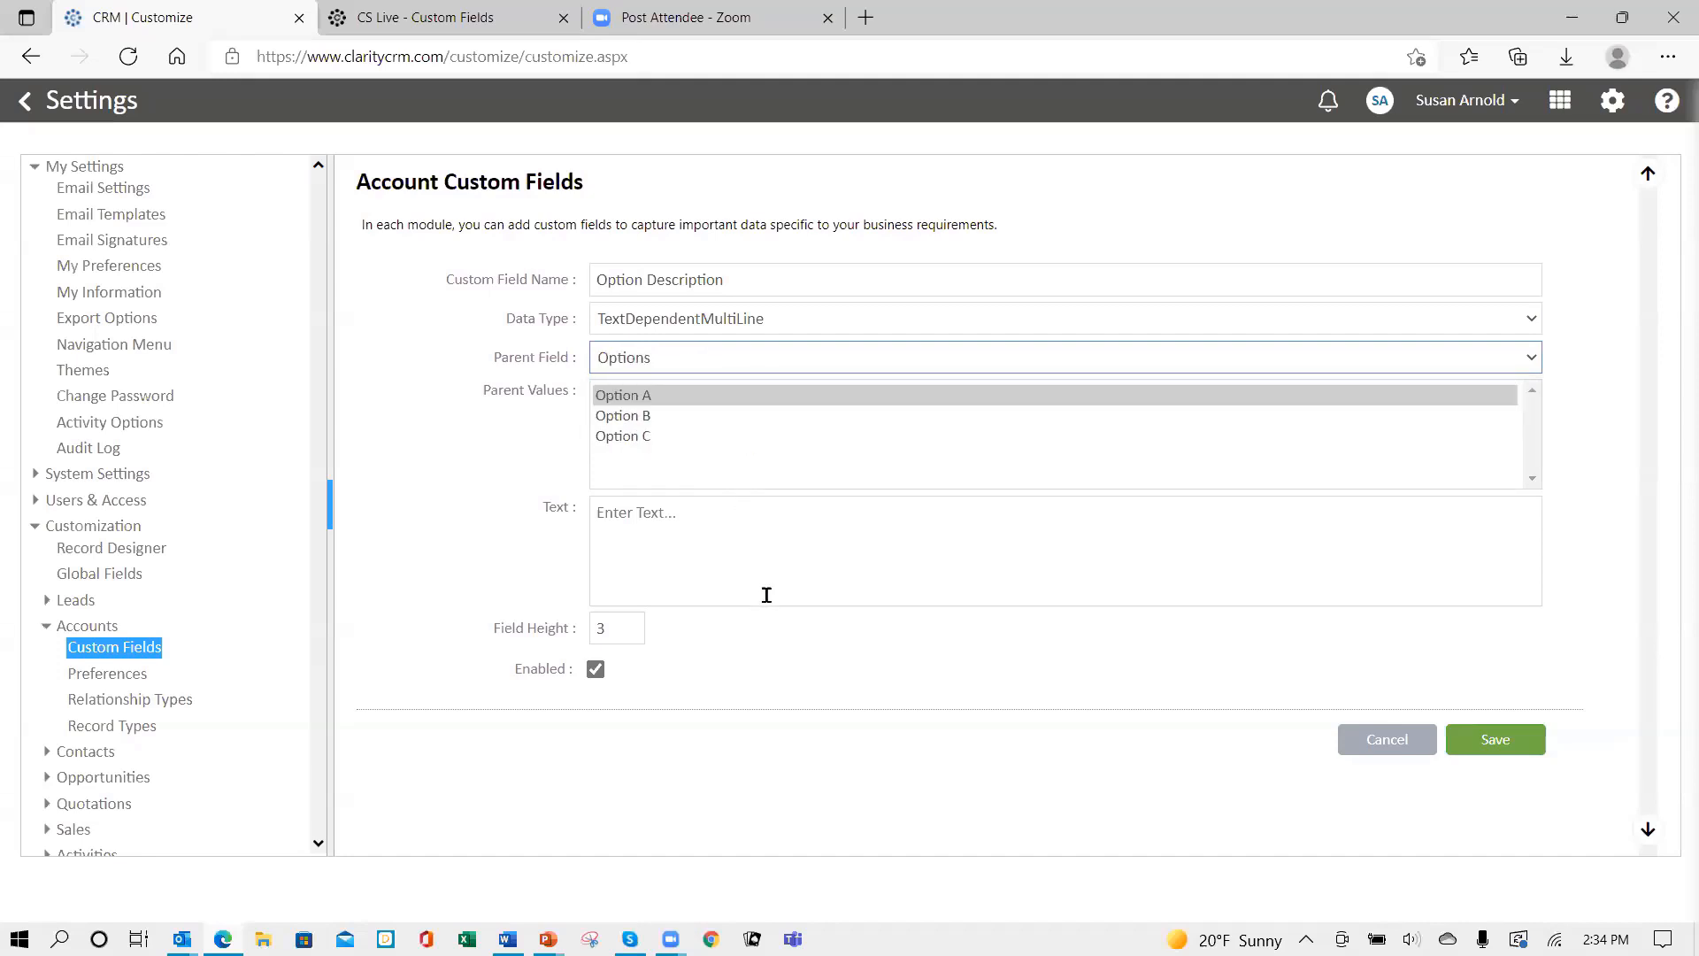
pyautogui.click(617, 397)
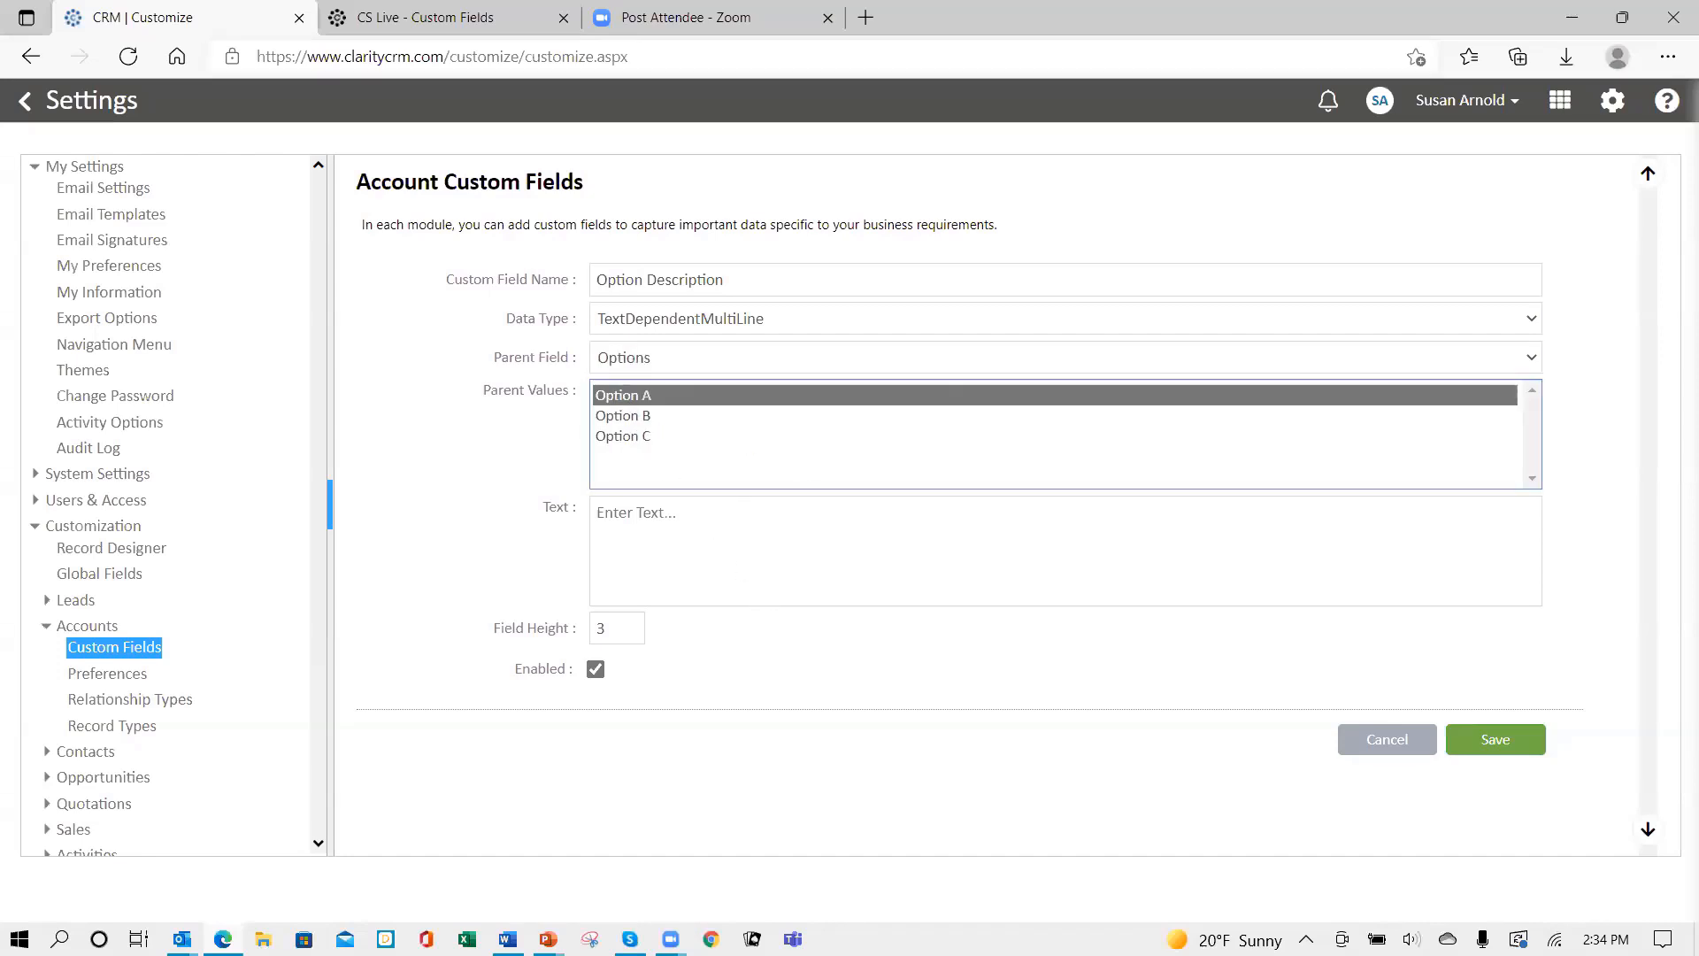
pyautogui.hotkey('alt', 'Tab')
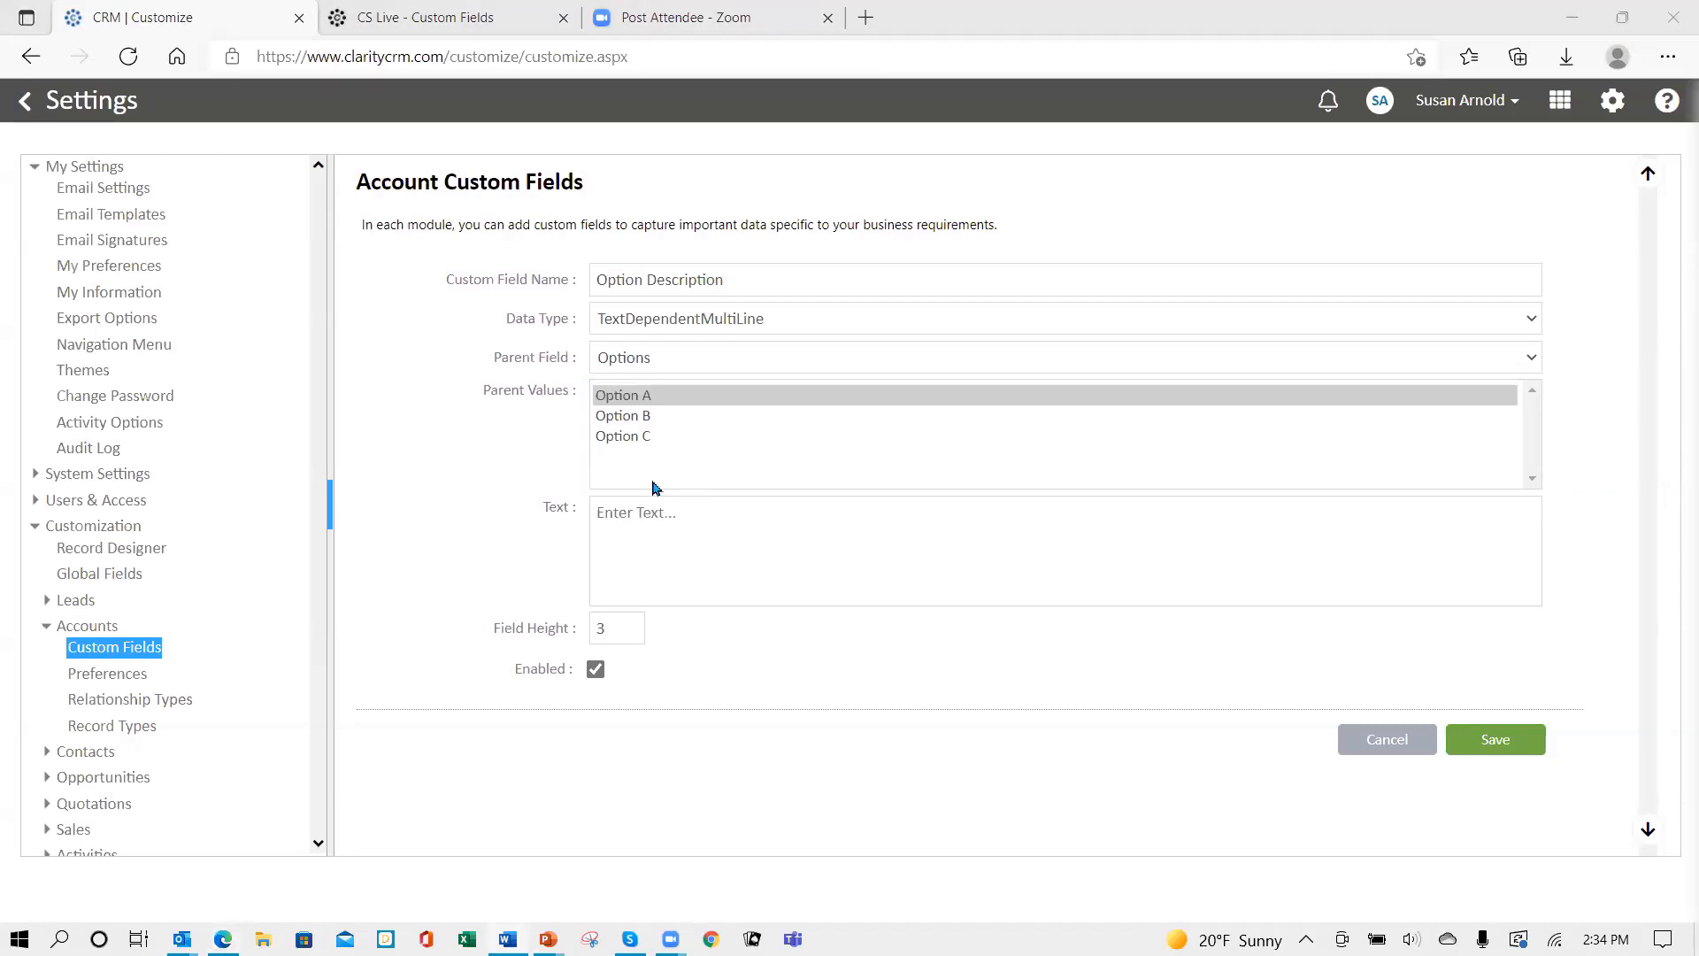
pyautogui.click(641, 534)
pyautogui.write('Option A provides full warranty on all parts and labor for 2 years.')
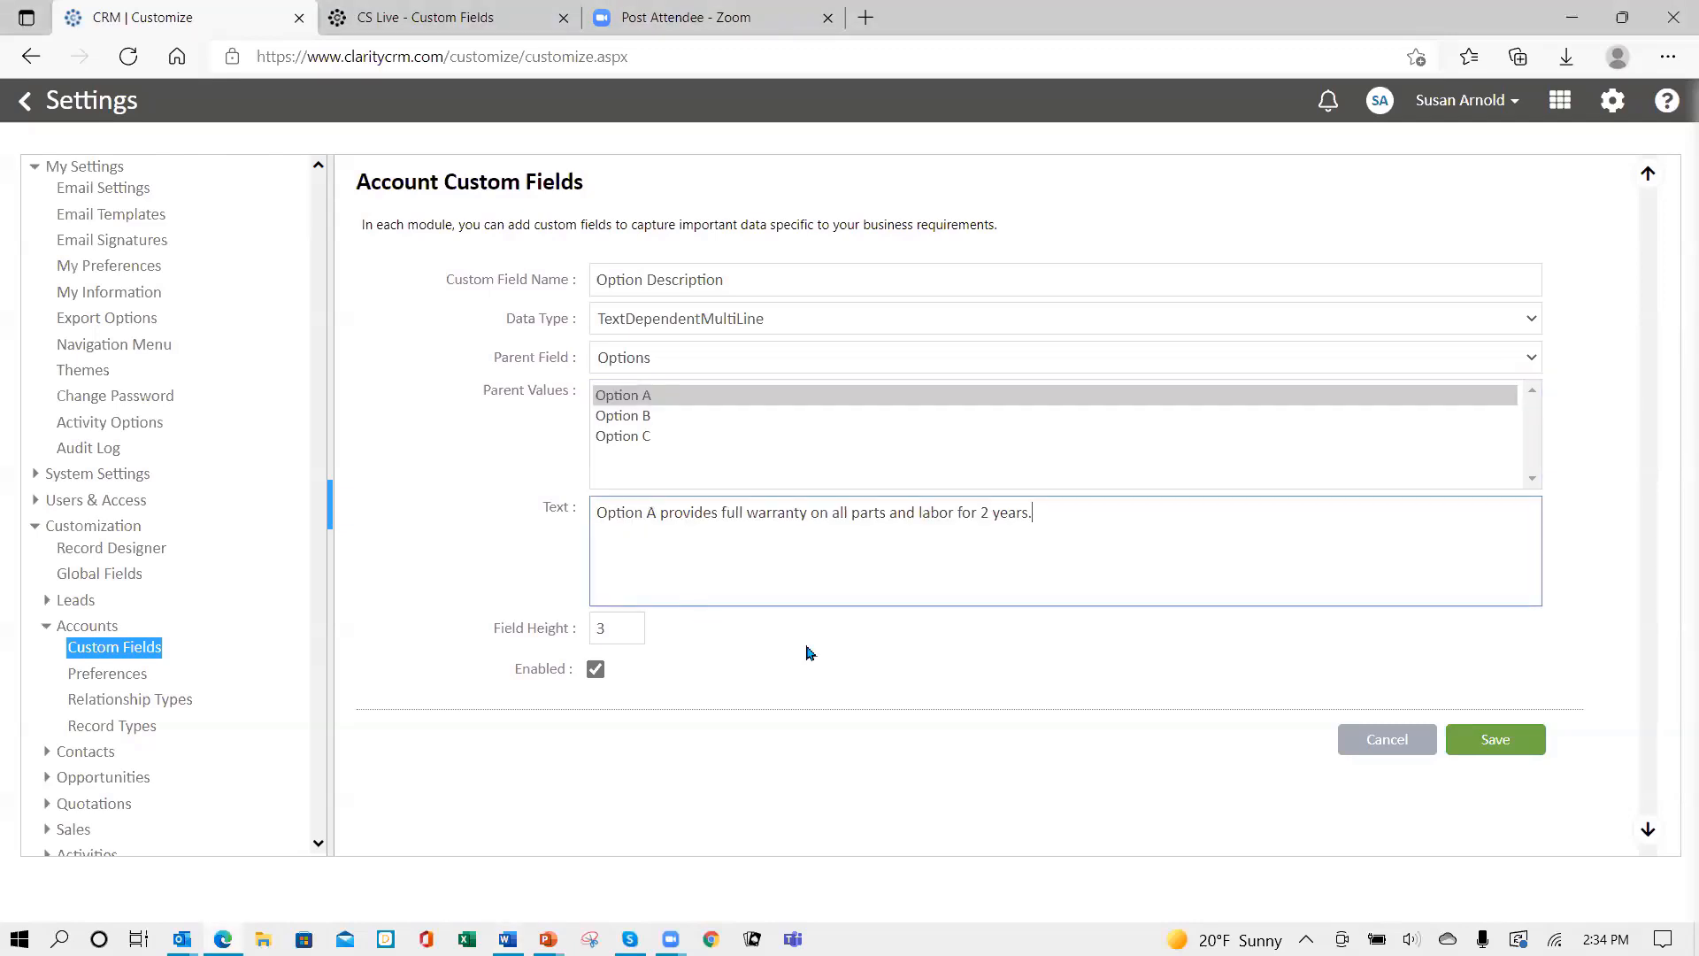
# - Paste warranty descriptions for Option B and Option C, raise Field Height to 4, and save
pyautogui.click(615, 417)
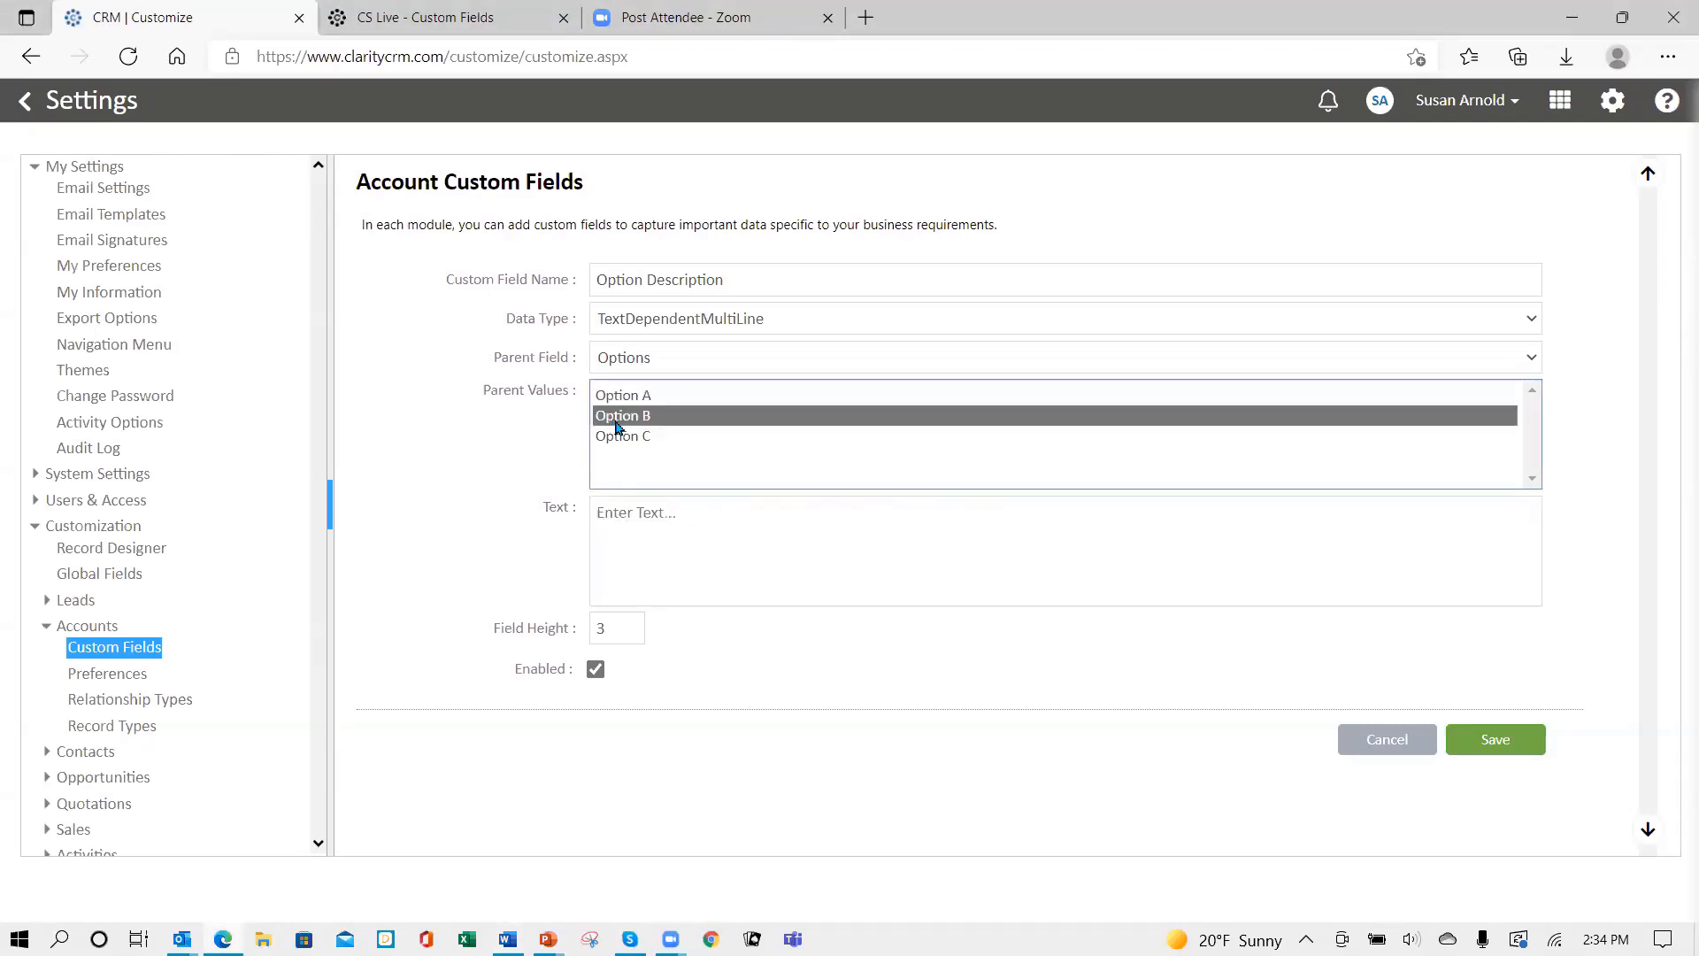
pyautogui.hotkey('alt', 'Tab')
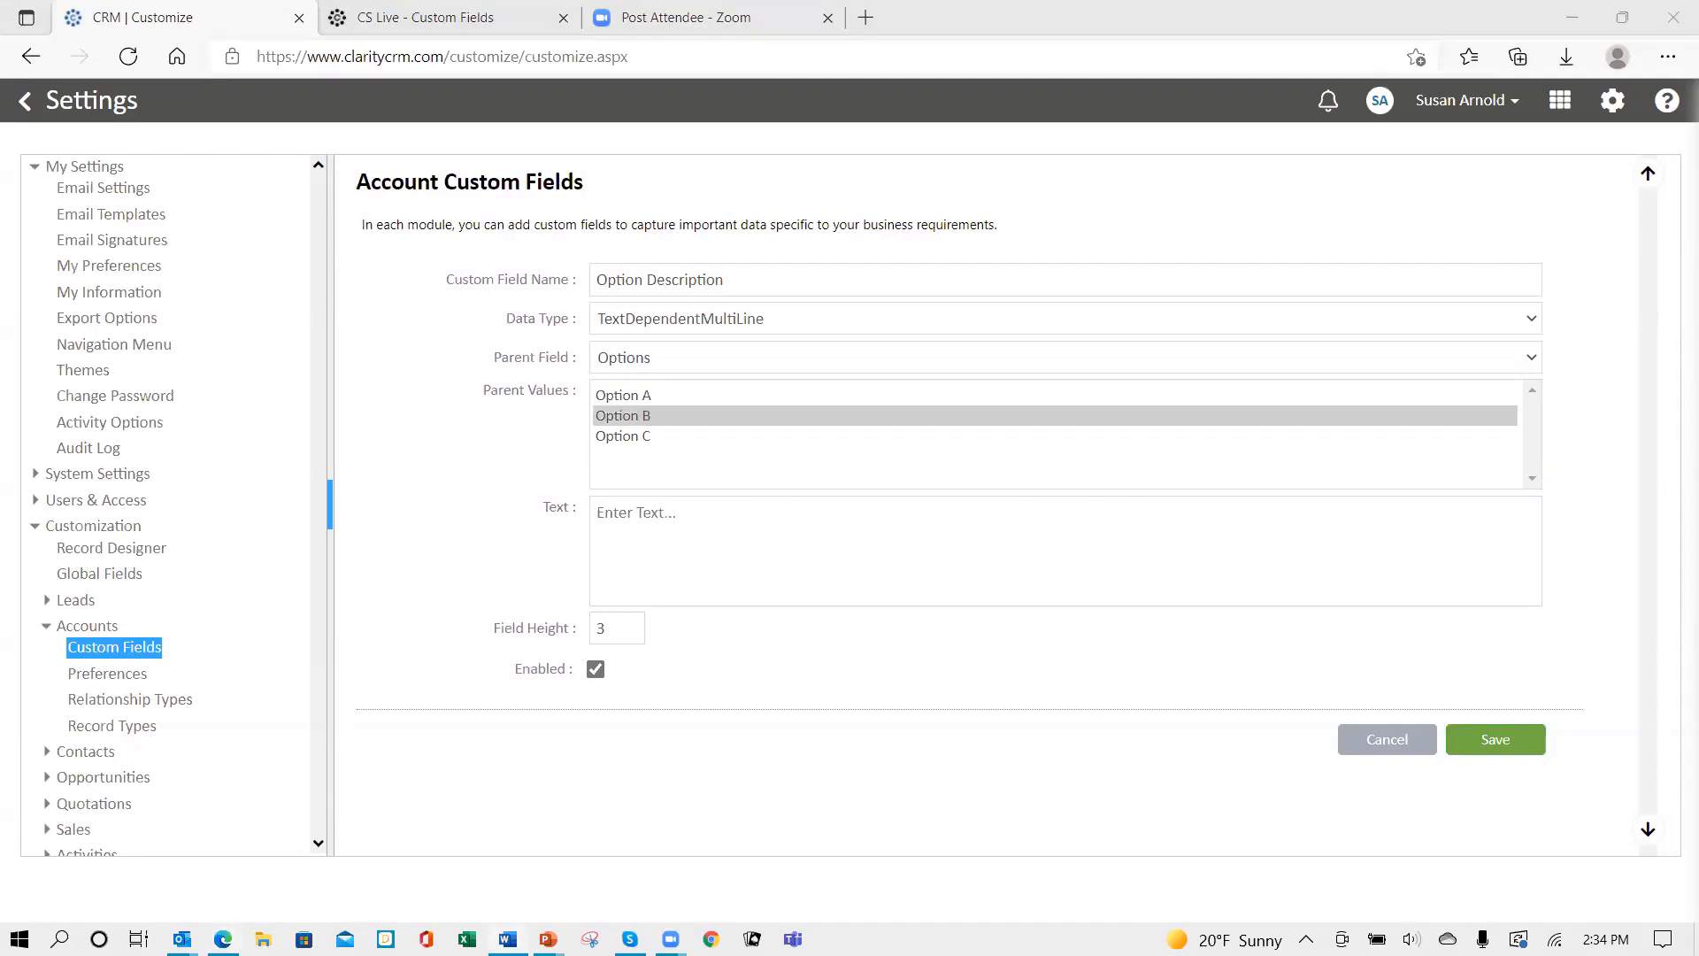
pyautogui.click(610, 517)
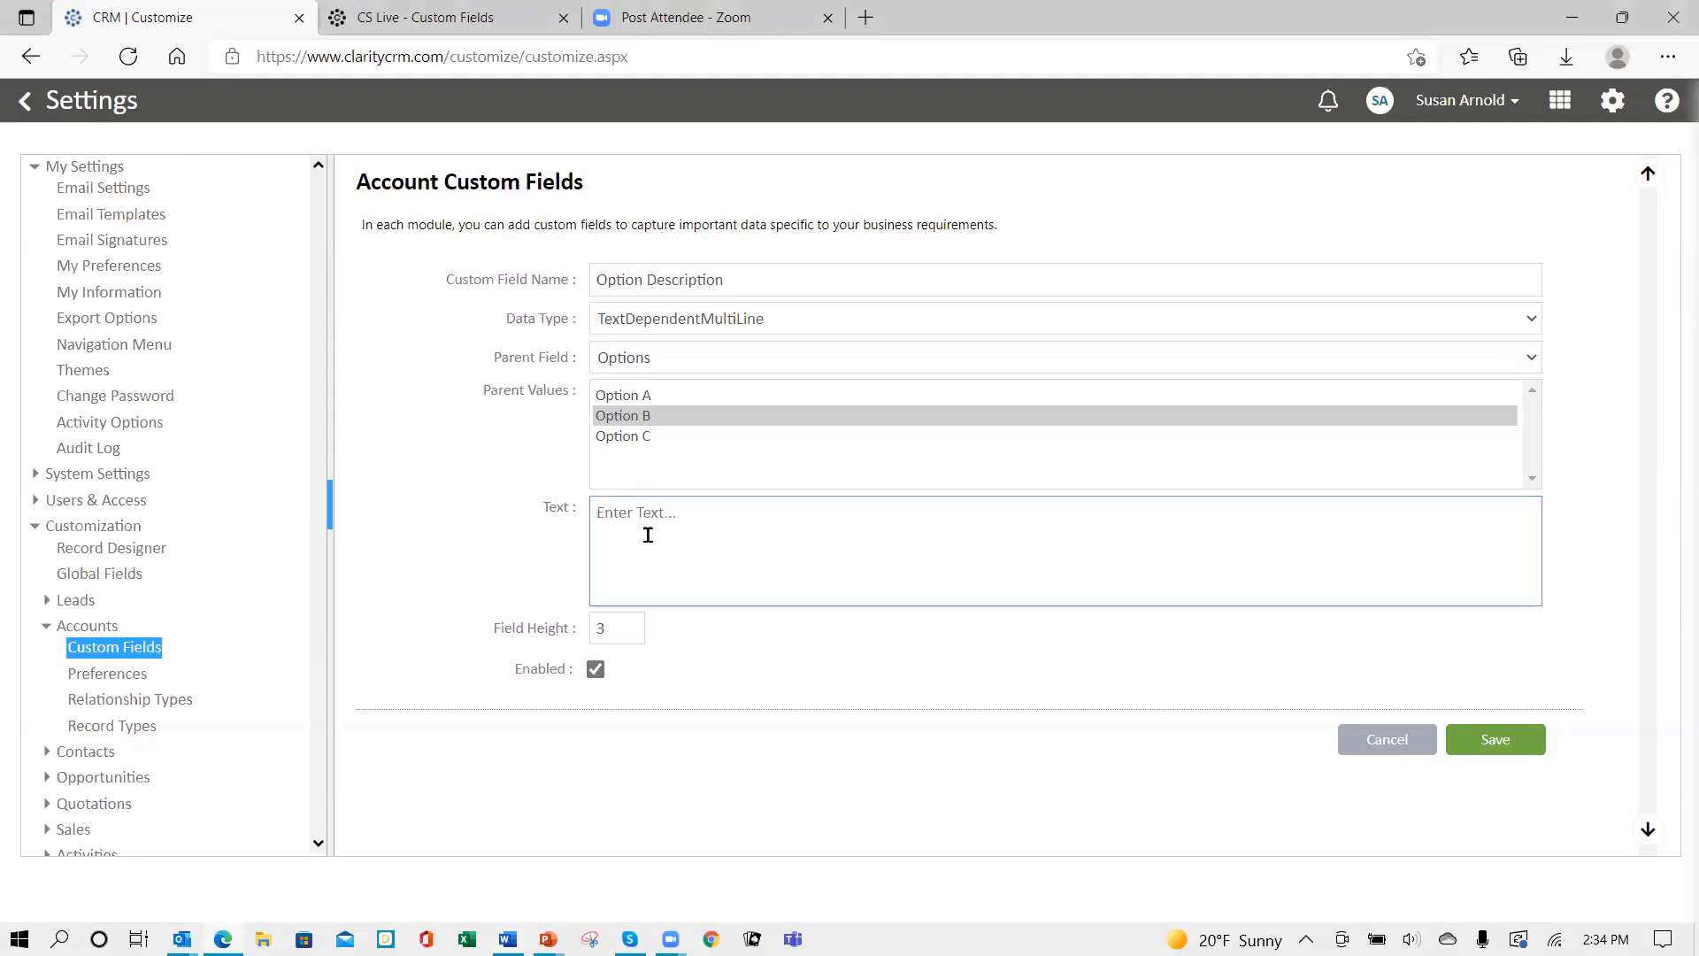
pyautogui.write('Option B provides full warranty on all parts and labor for 1 year.')
pyautogui.click(605, 440)
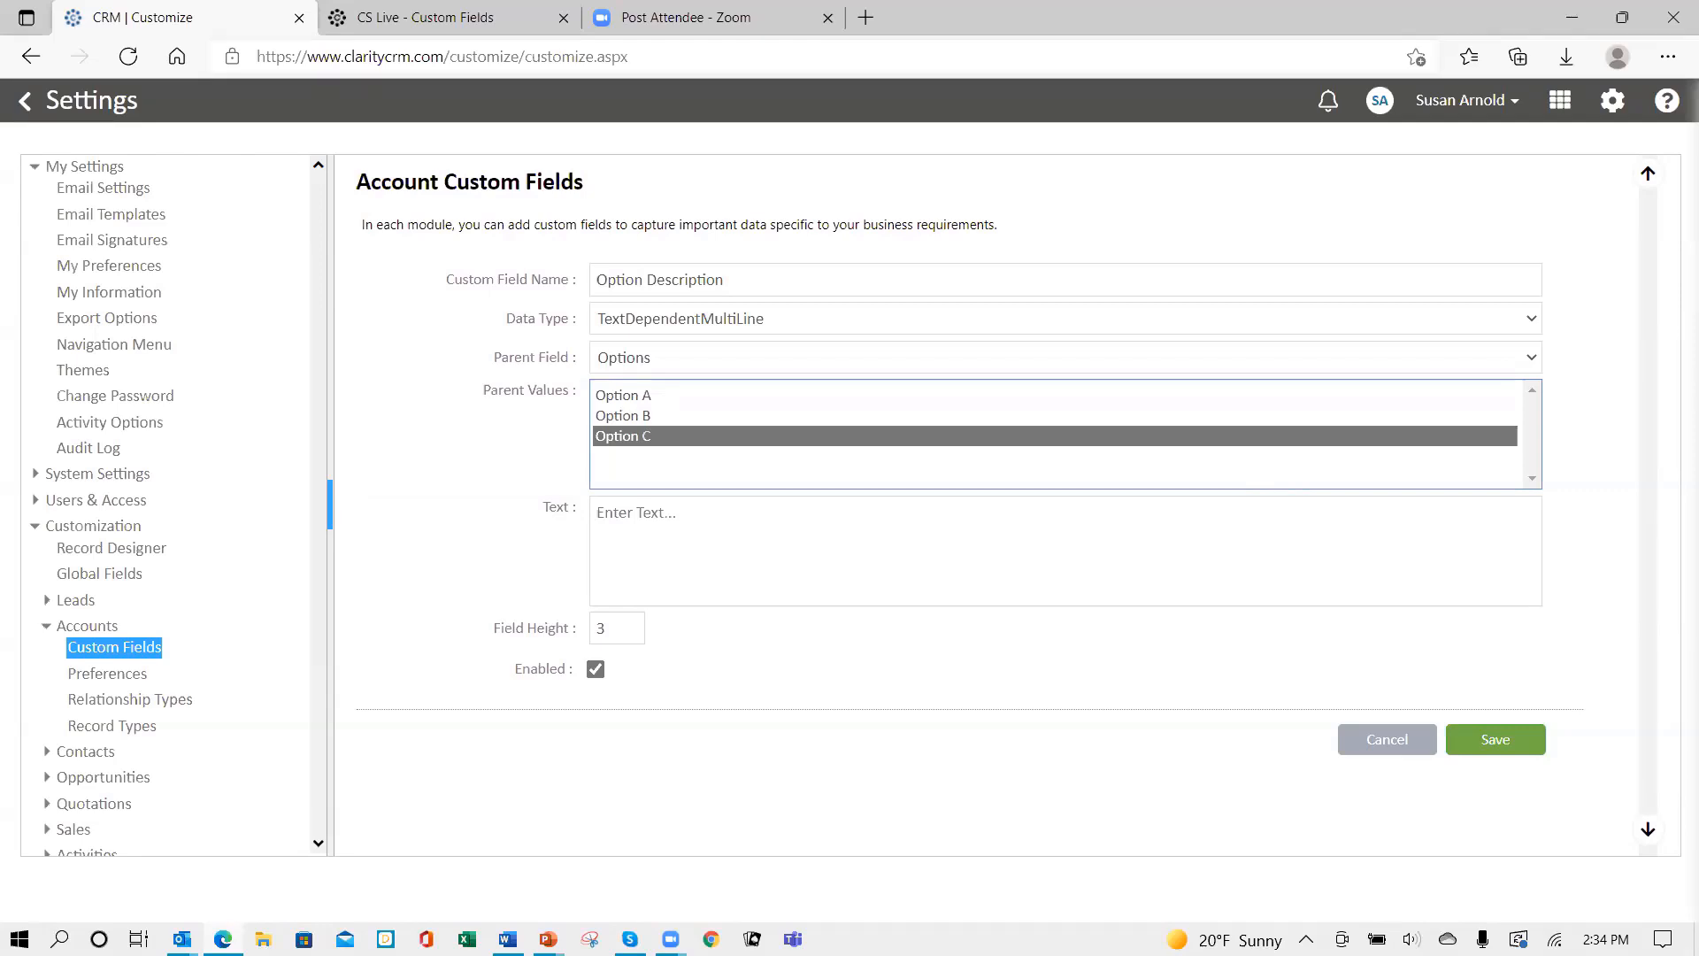
pyautogui.hotkey('alt', 'Tab')
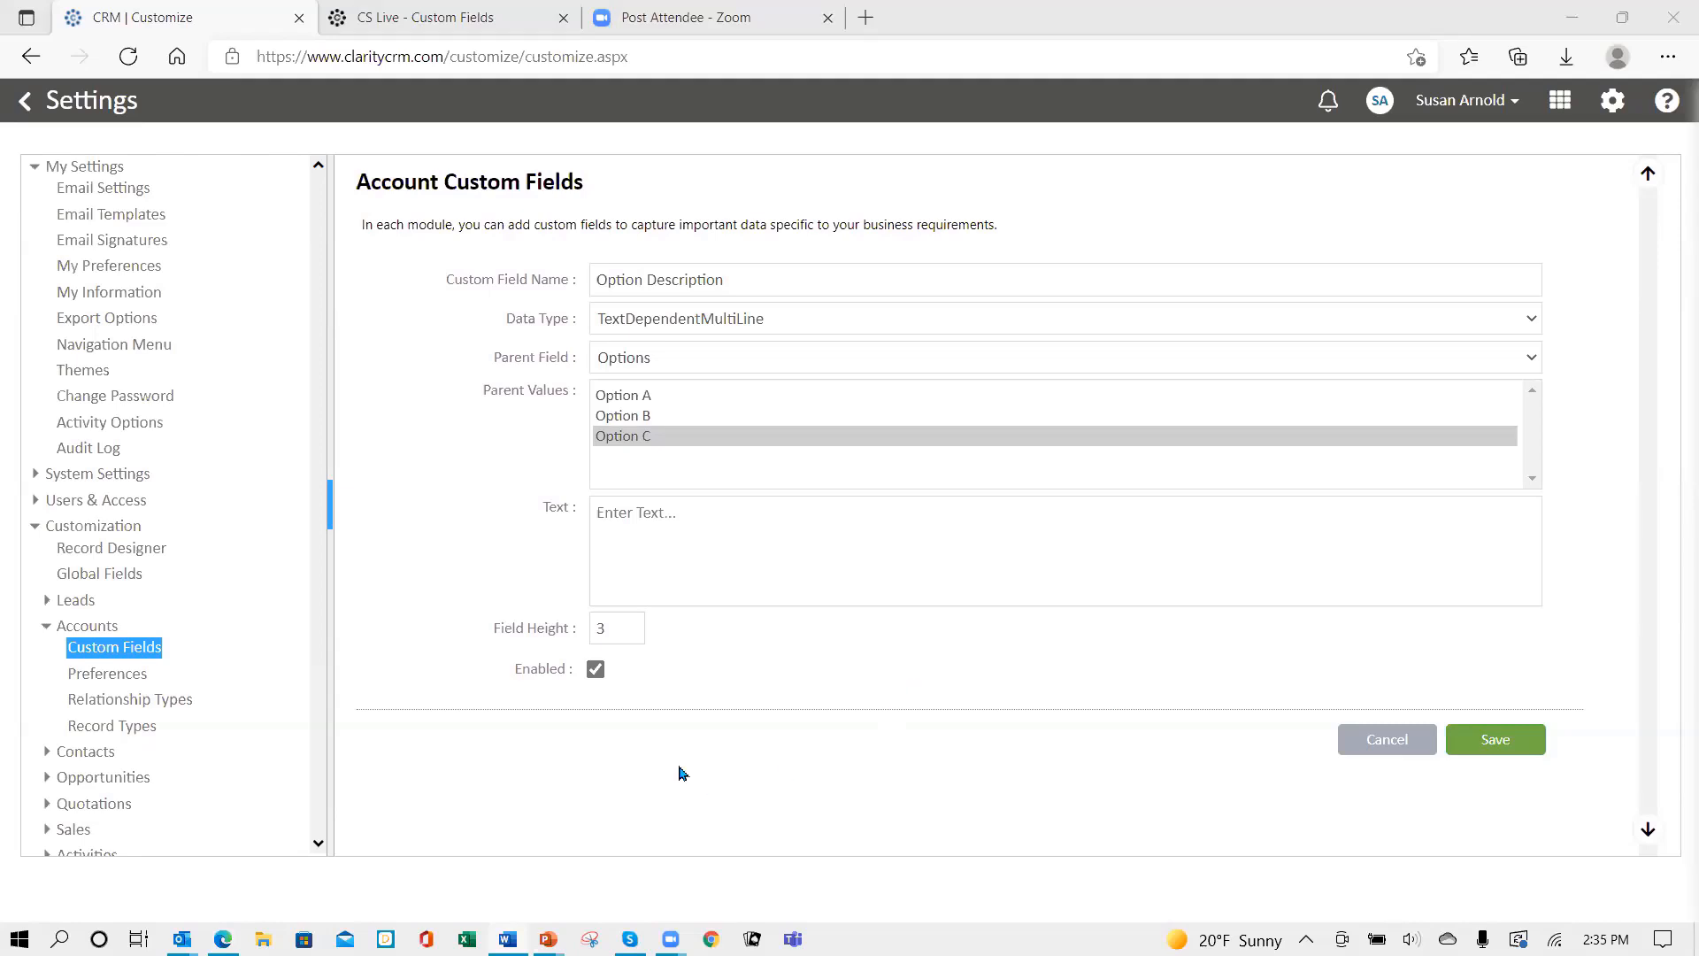
pyautogui.click(704, 549)
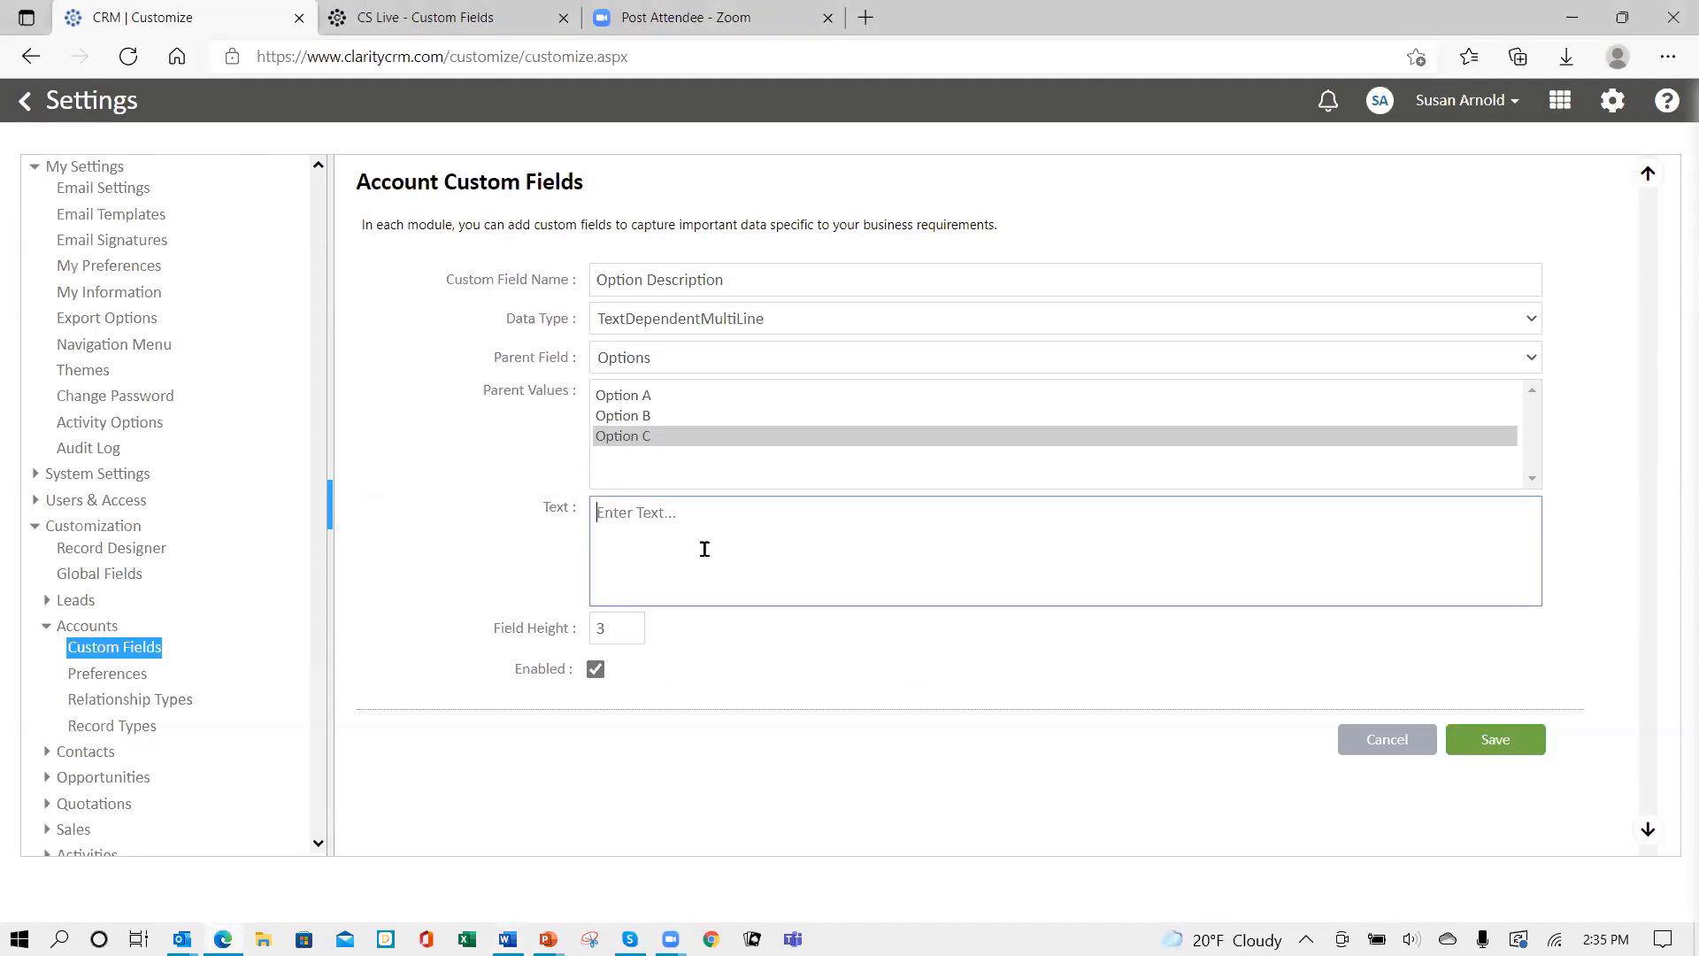
pyautogui.write('Option C provides warranty on parts, no labor for 1 year.')
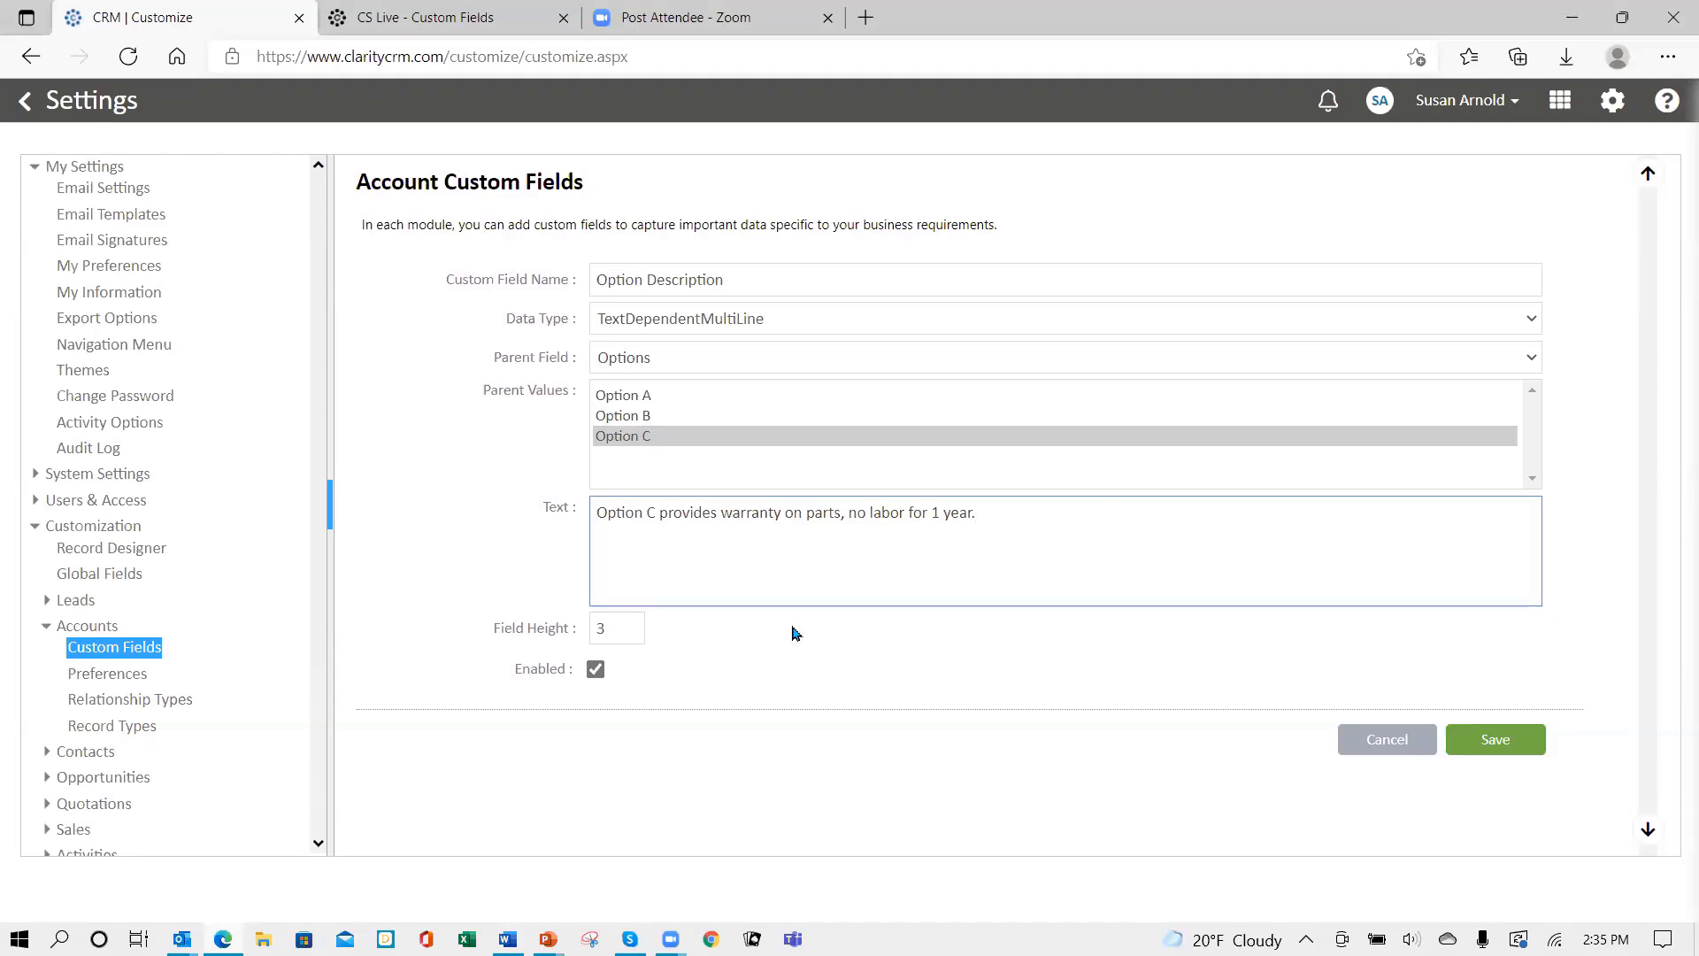
pyautogui.click(632, 625)
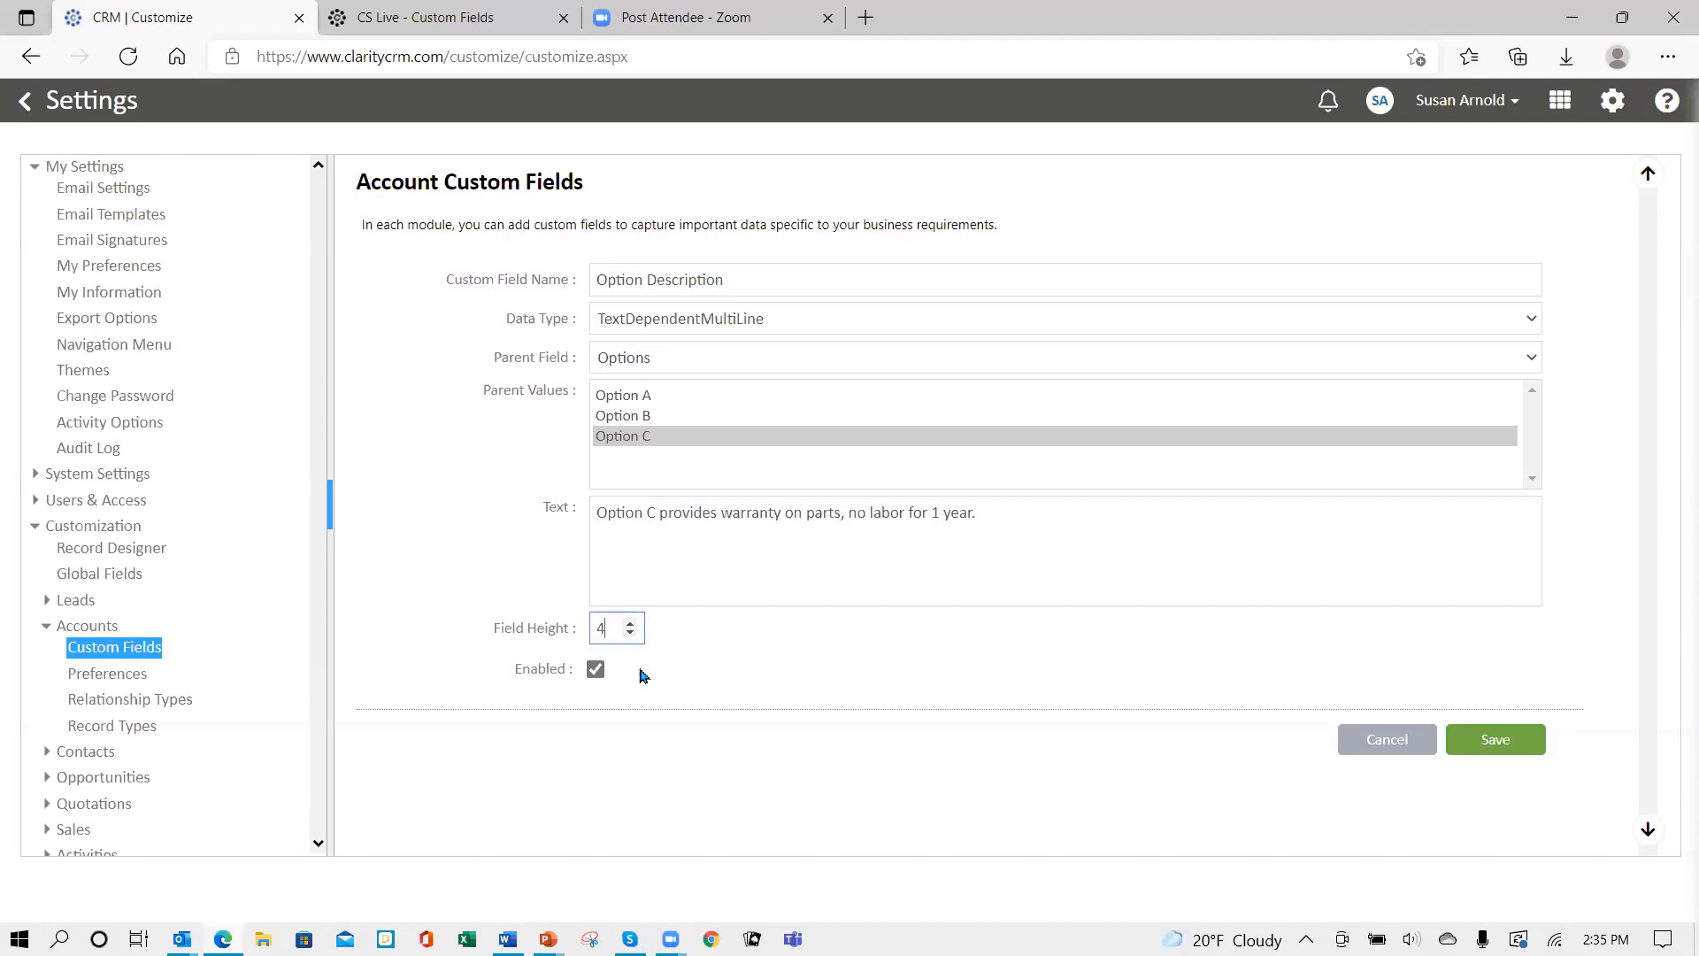
pyautogui.click(1507, 746)
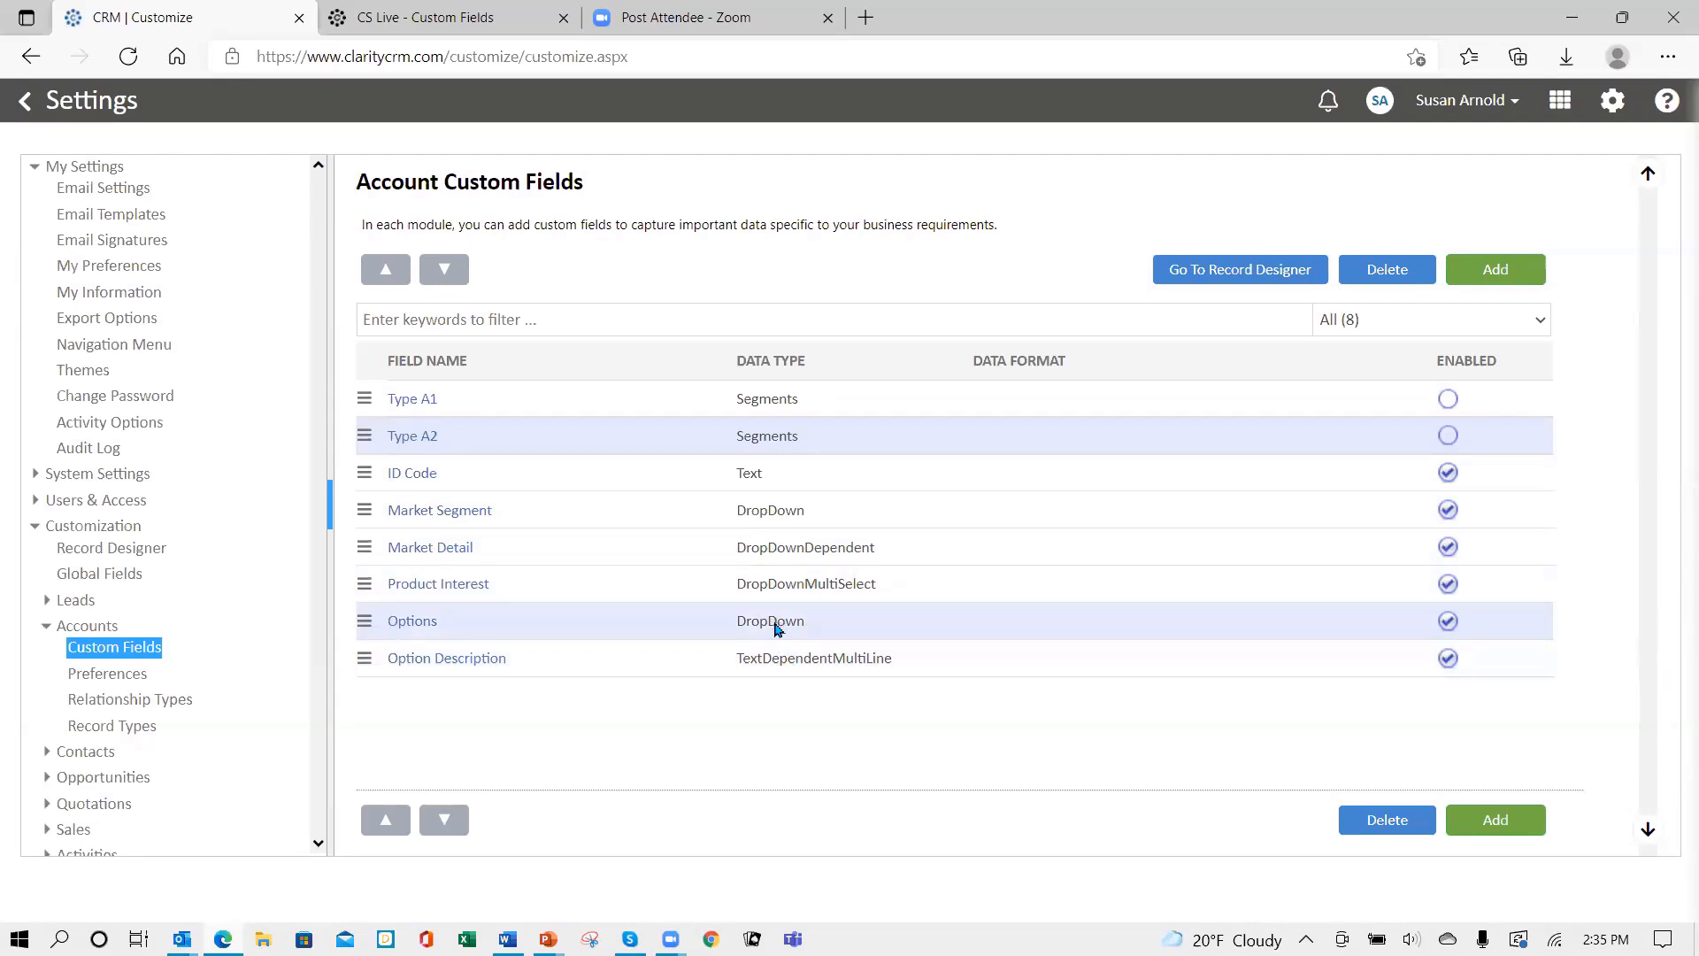
# - Log out, sign back in with the account password, and expand Settings' Customization section
pyautogui.click(1513, 104)
pyautogui.click(1420, 259)
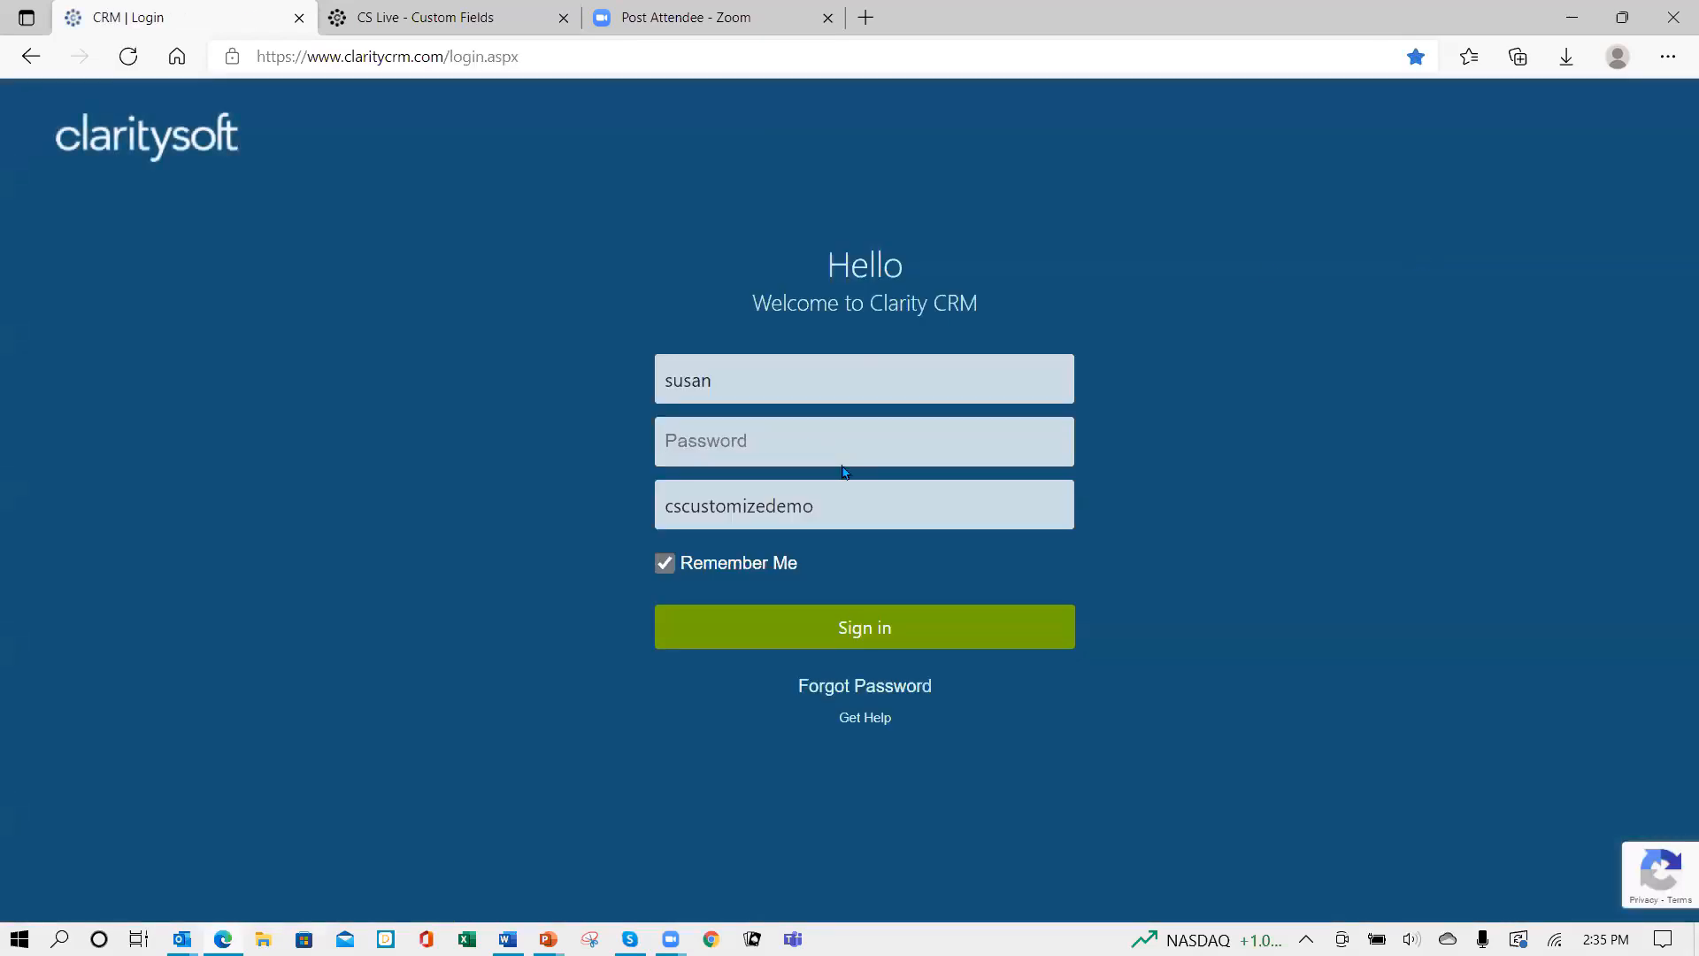
pyautogui.click(843, 465)
pyautogui.write('•••')
pyautogui.press('Return')
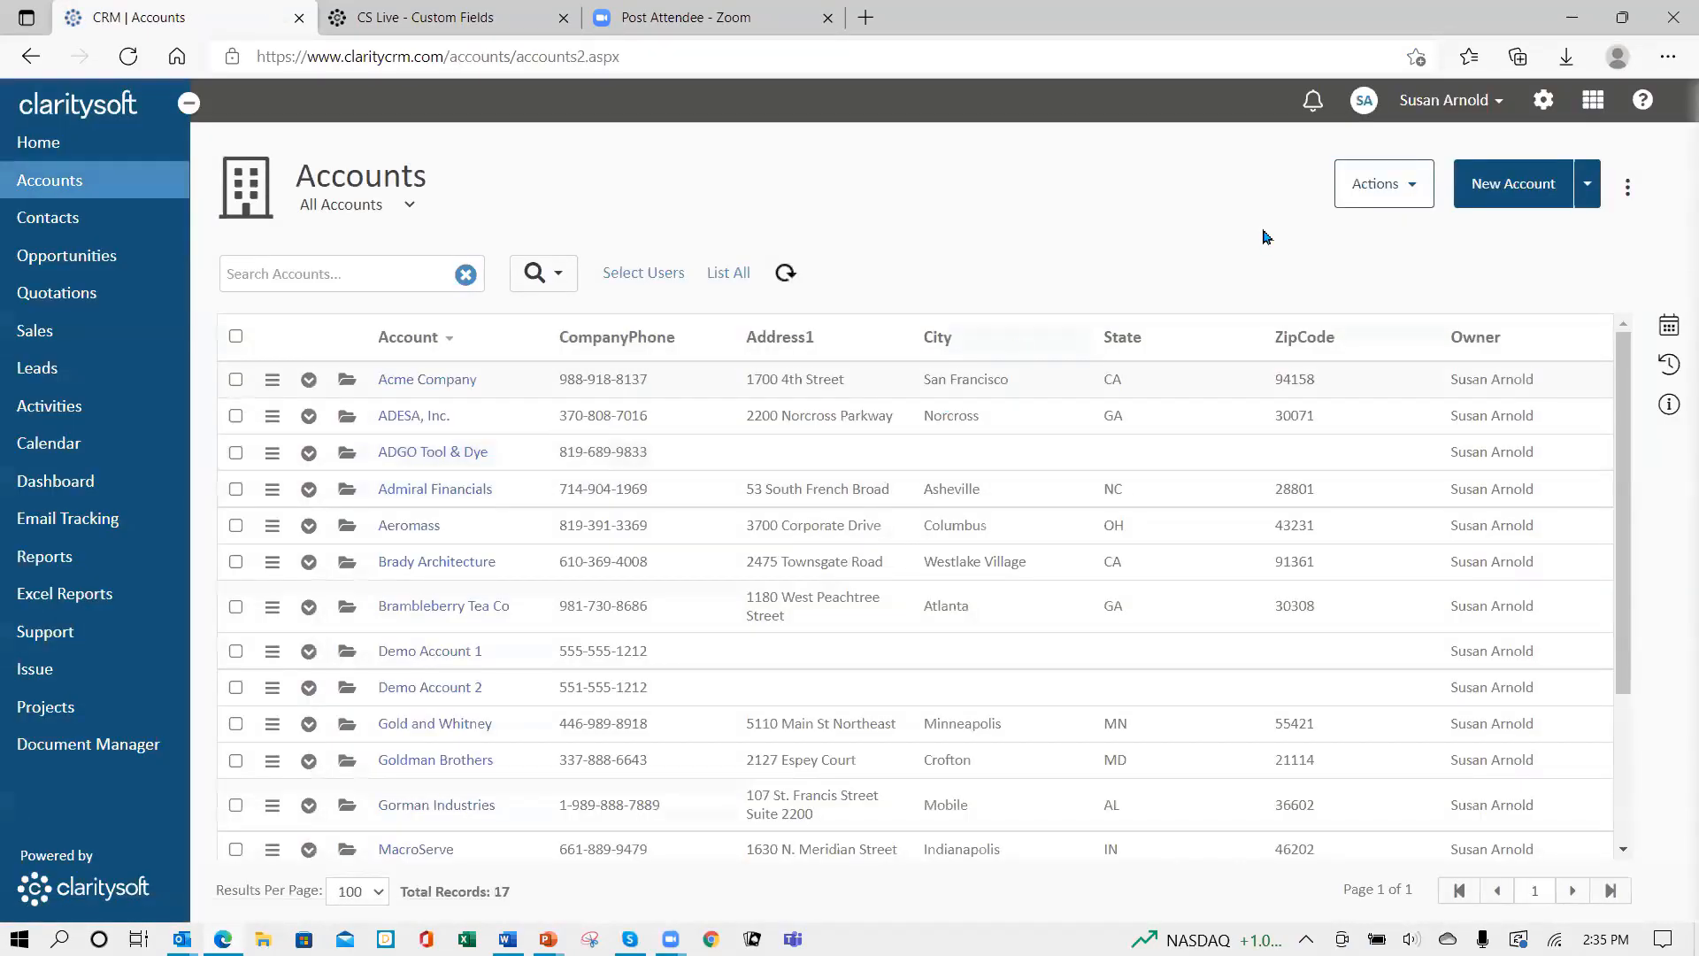
pyautogui.click(1544, 100)
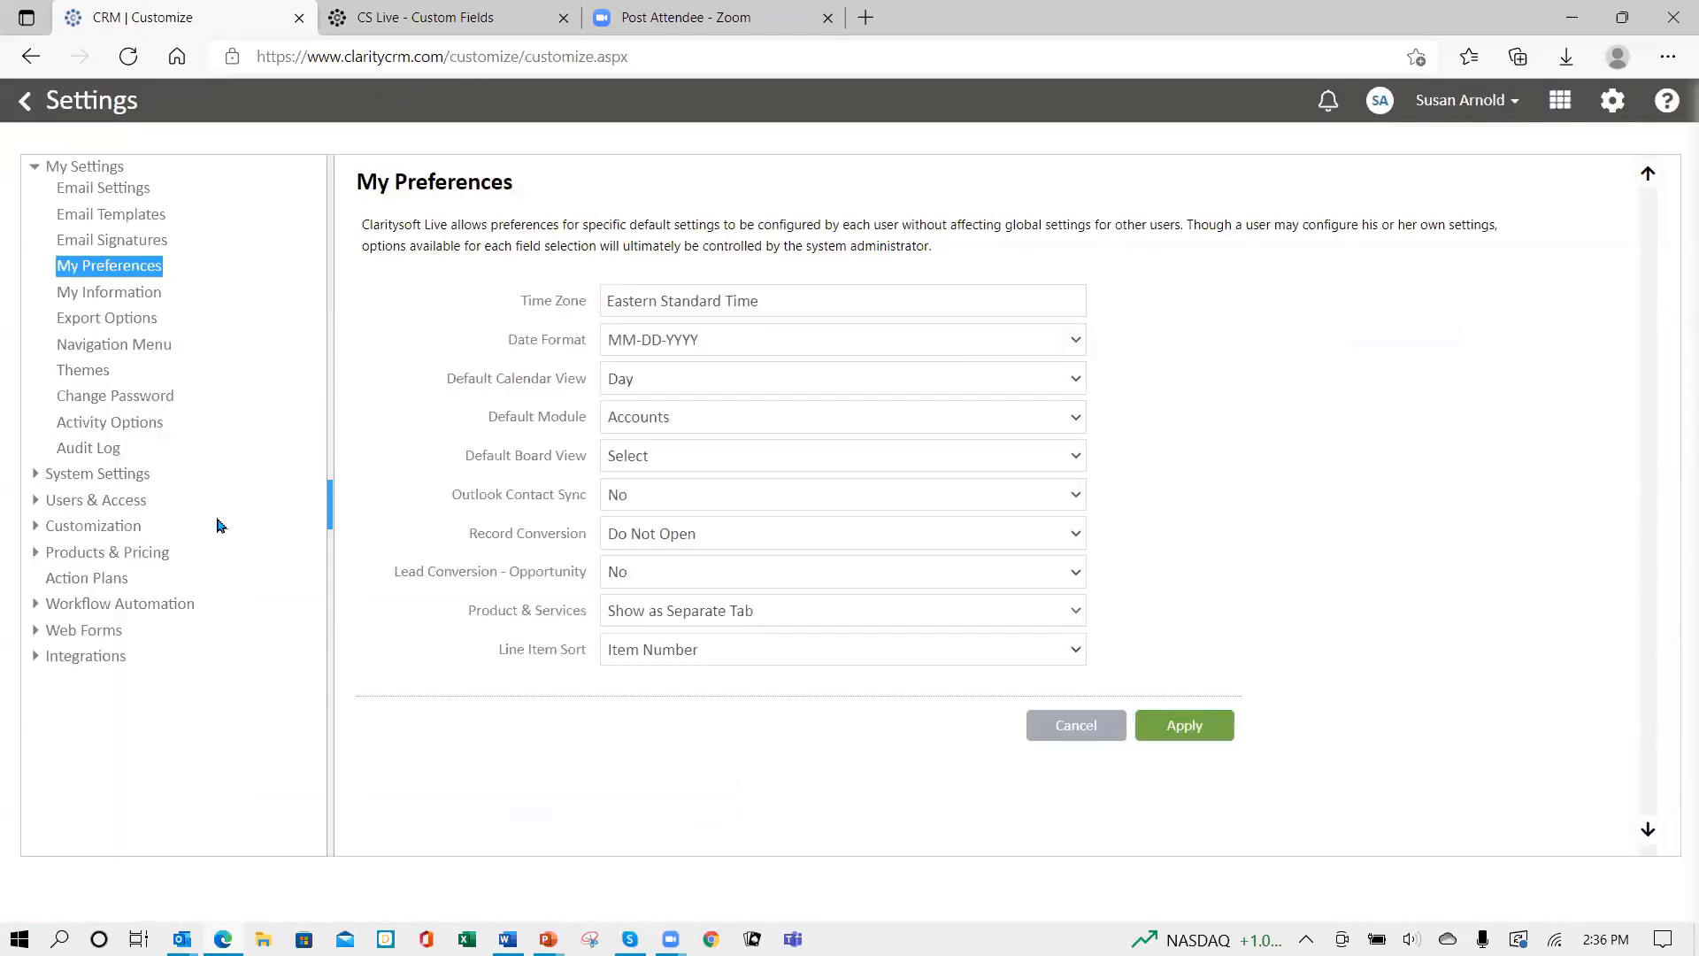
pyautogui.click(93, 528)
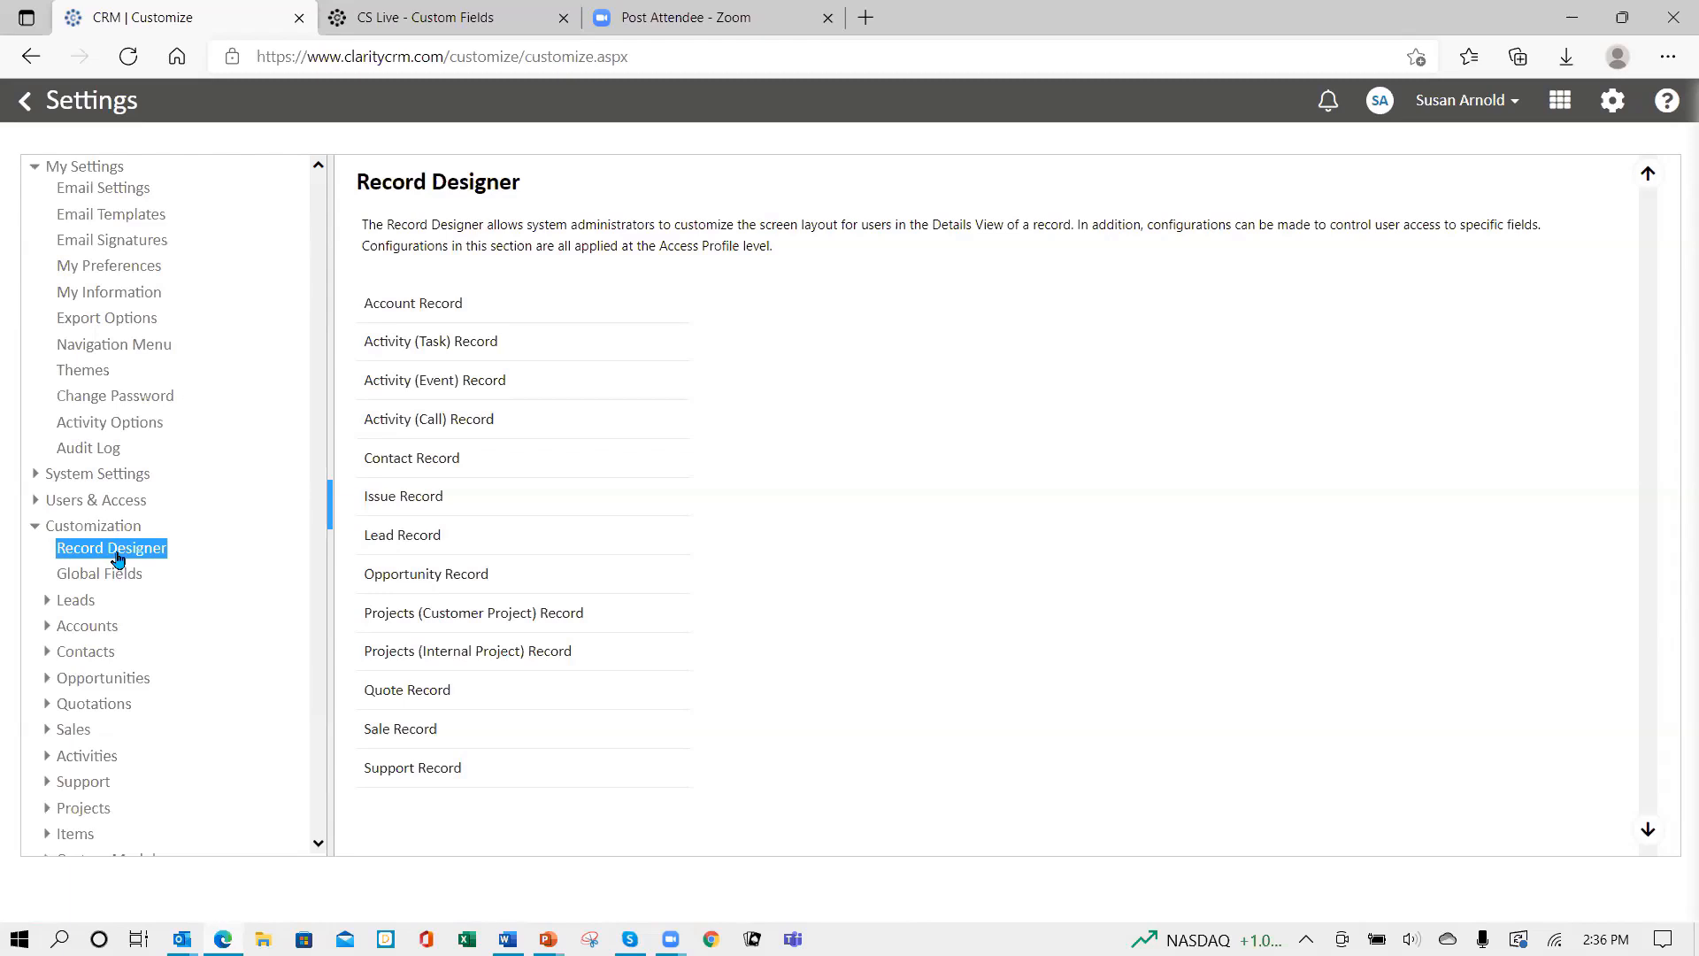
# - In Account Record, place ID Code, Market Detail and Market Segment in Primary Column 1, moving Website to column three
pyautogui.click(413, 307)
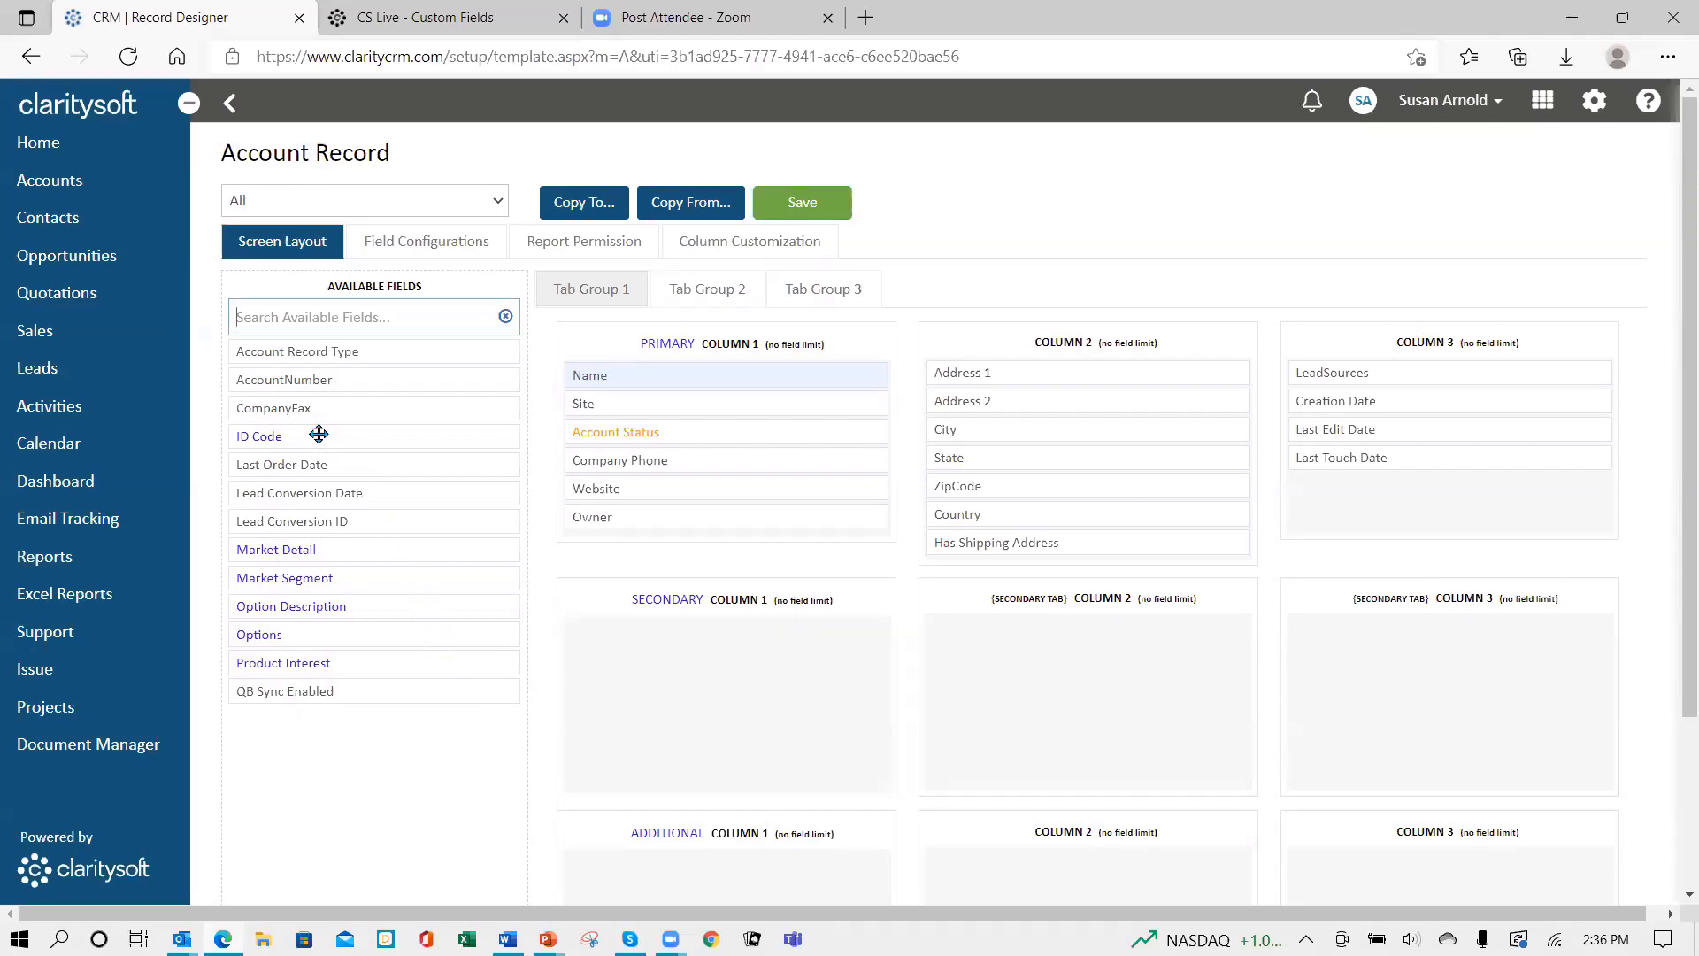
pyautogui.moveTo(321, 436); pyautogui.dragTo(664, 425)
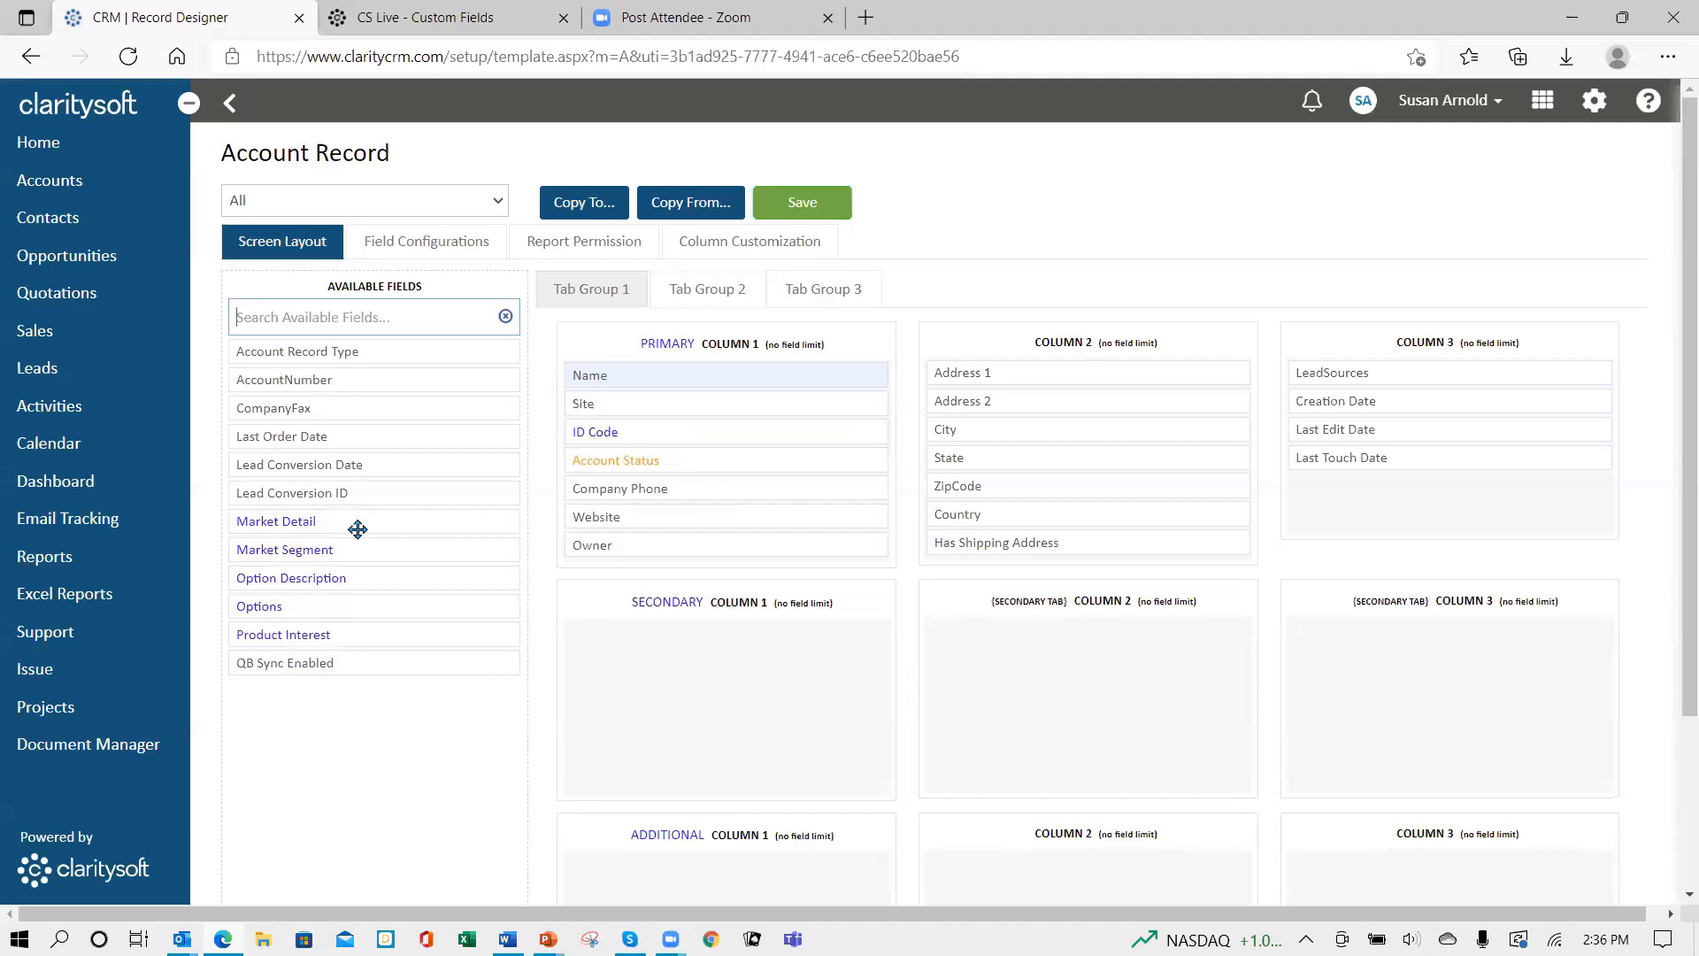
pyautogui.moveTo(347, 526); pyautogui.dragTo(1372, 485)
pyautogui.moveTo(587, 520); pyautogui.dragTo(1375, 519)
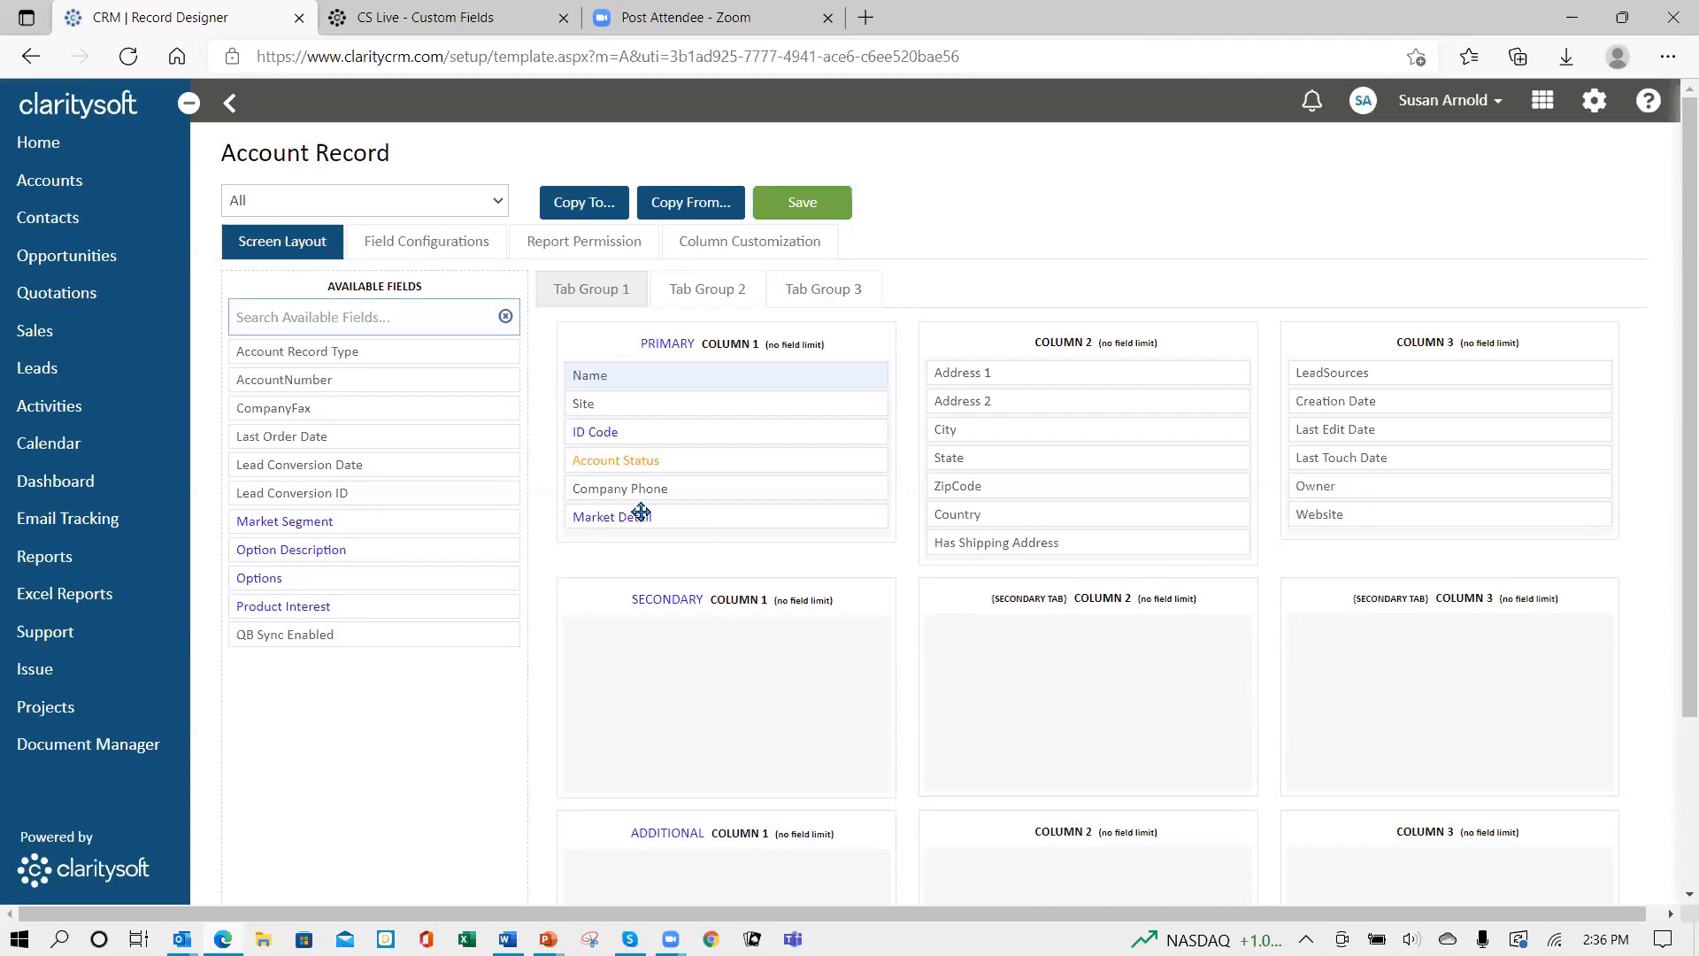
pyautogui.moveTo(333, 527); pyautogui.dragTo(653, 549)
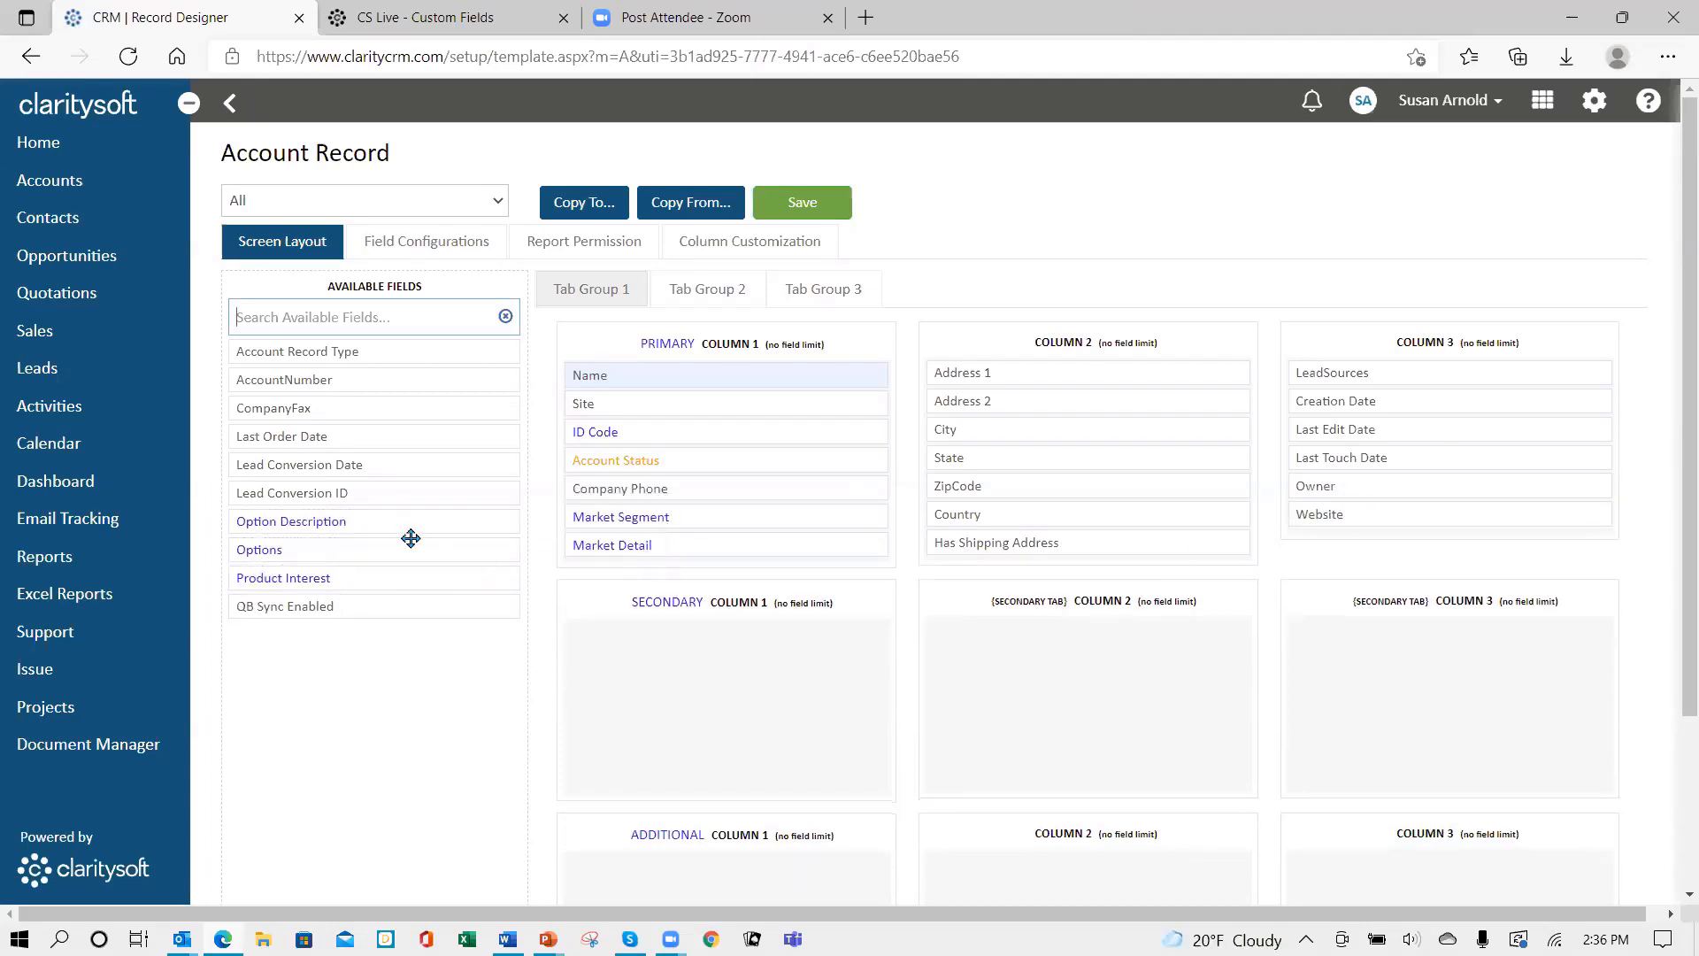
# - Add Options, Option Description and Product Interest to the primary column, then show Field Configurations
pyautogui.moveTo(363, 542); pyautogui.dragTo(721, 557)
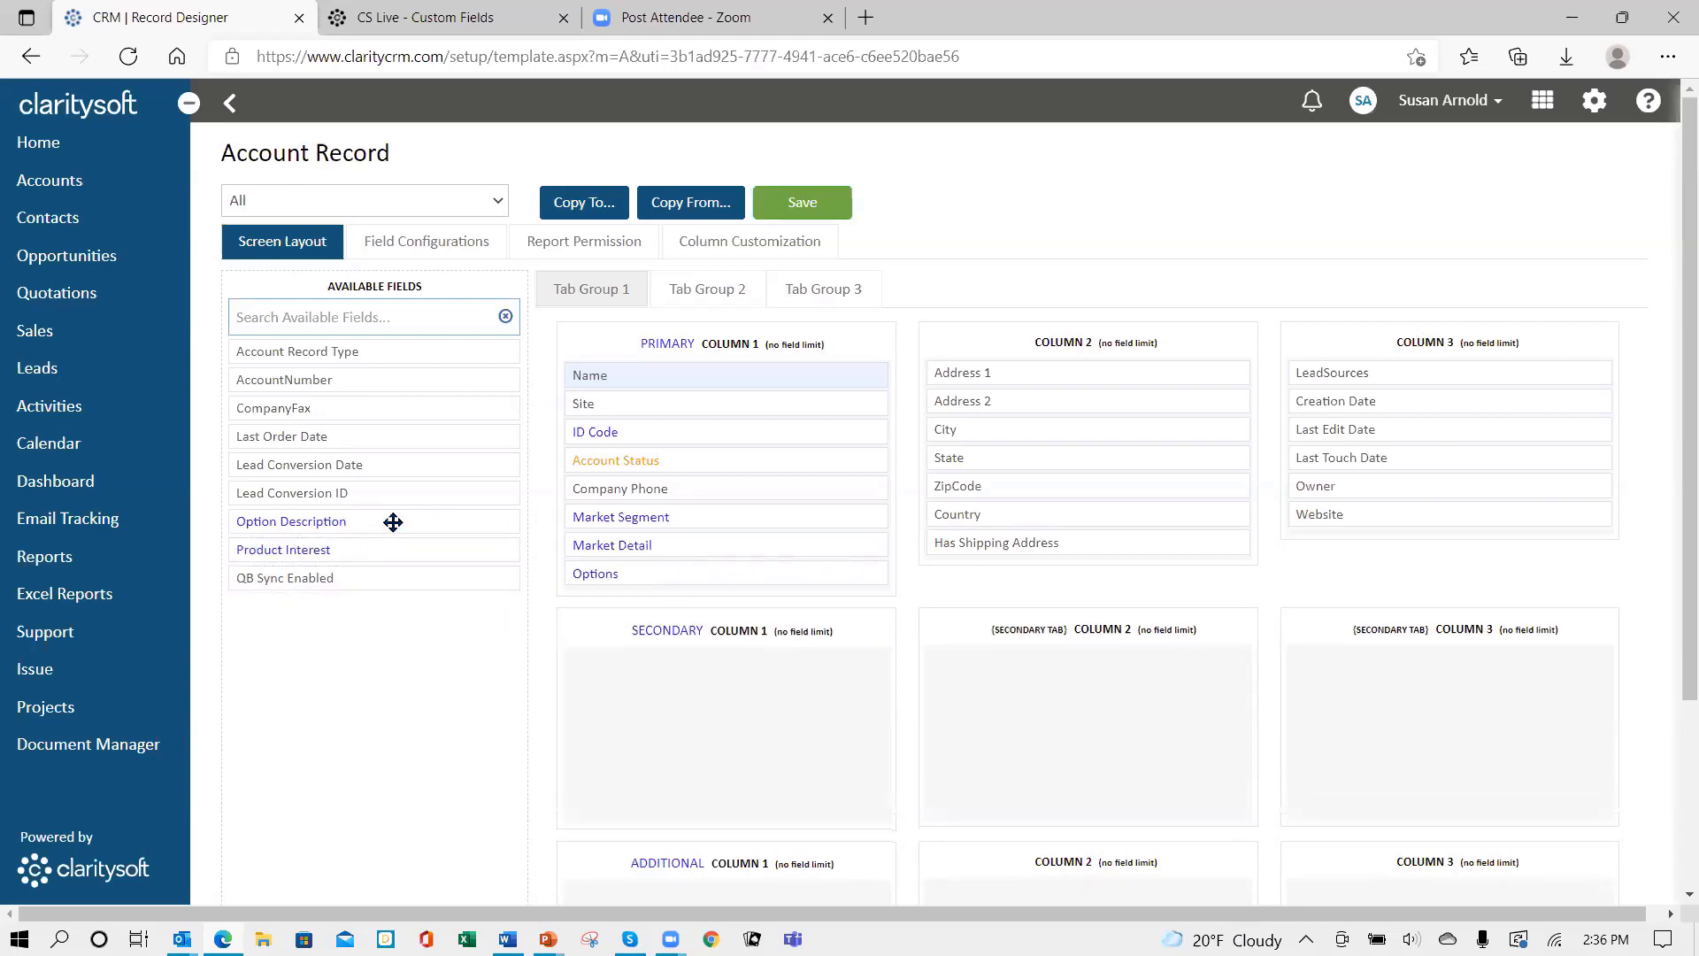
pyautogui.moveTo(395, 522); pyautogui.dragTo(728, 594)
pyautogui.moveTo(374, 520); pyautogui.dragTo(713, 575)
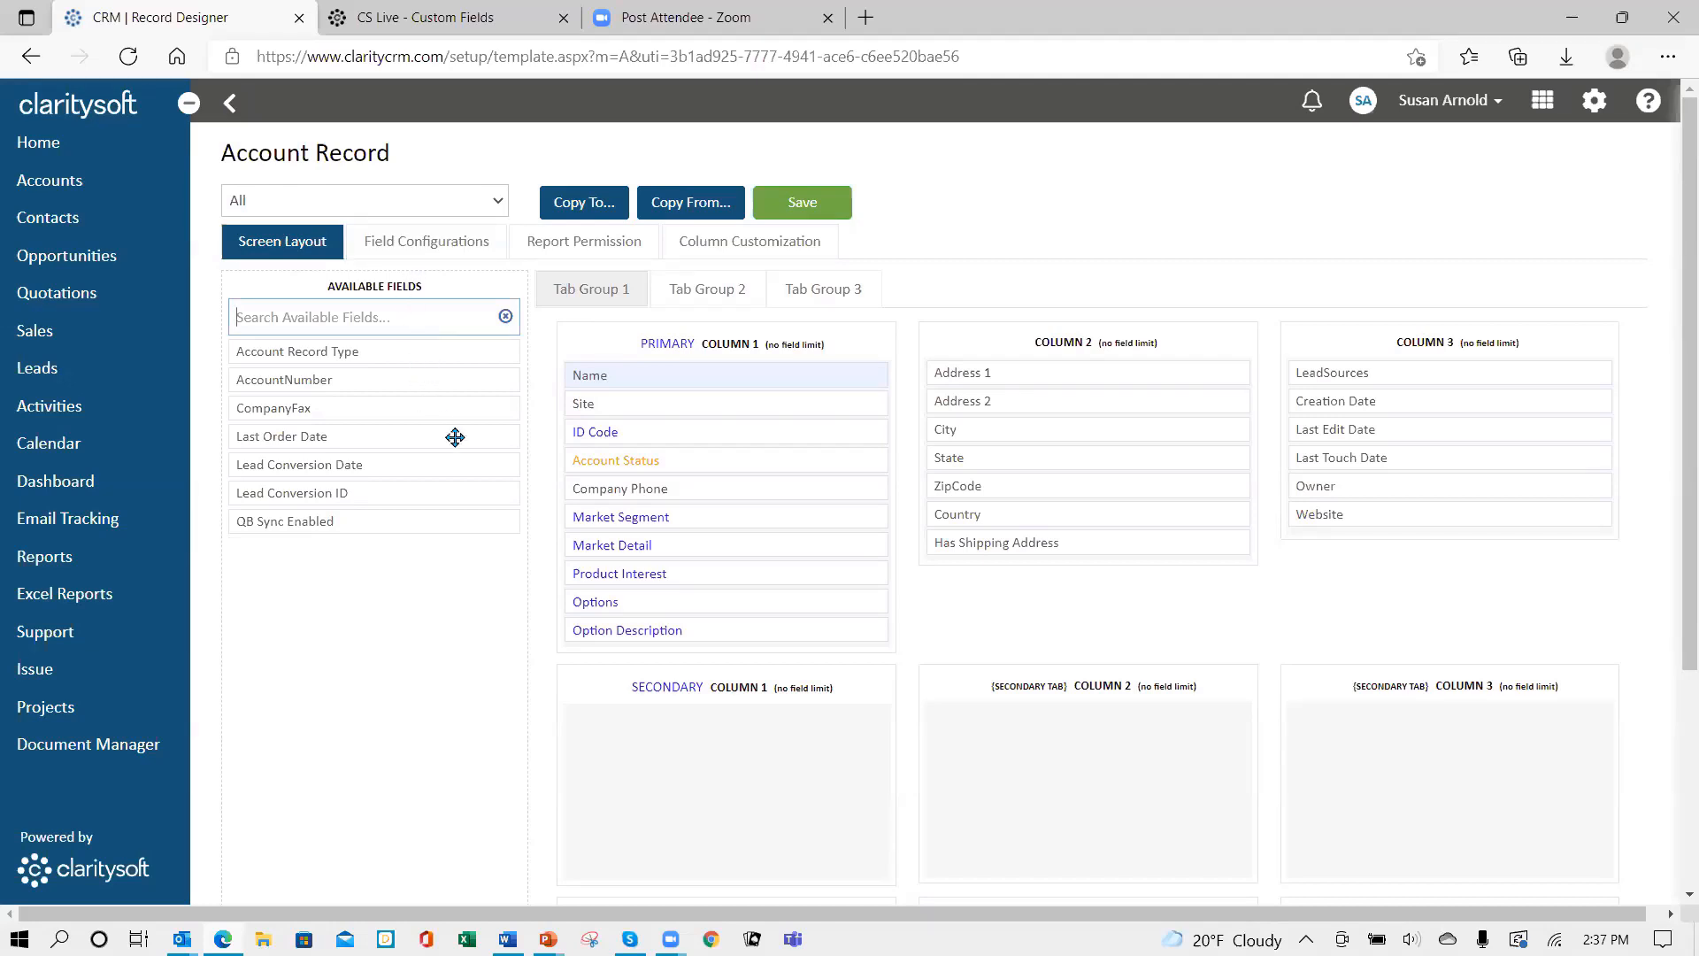
pyautogui.click(433, 333)
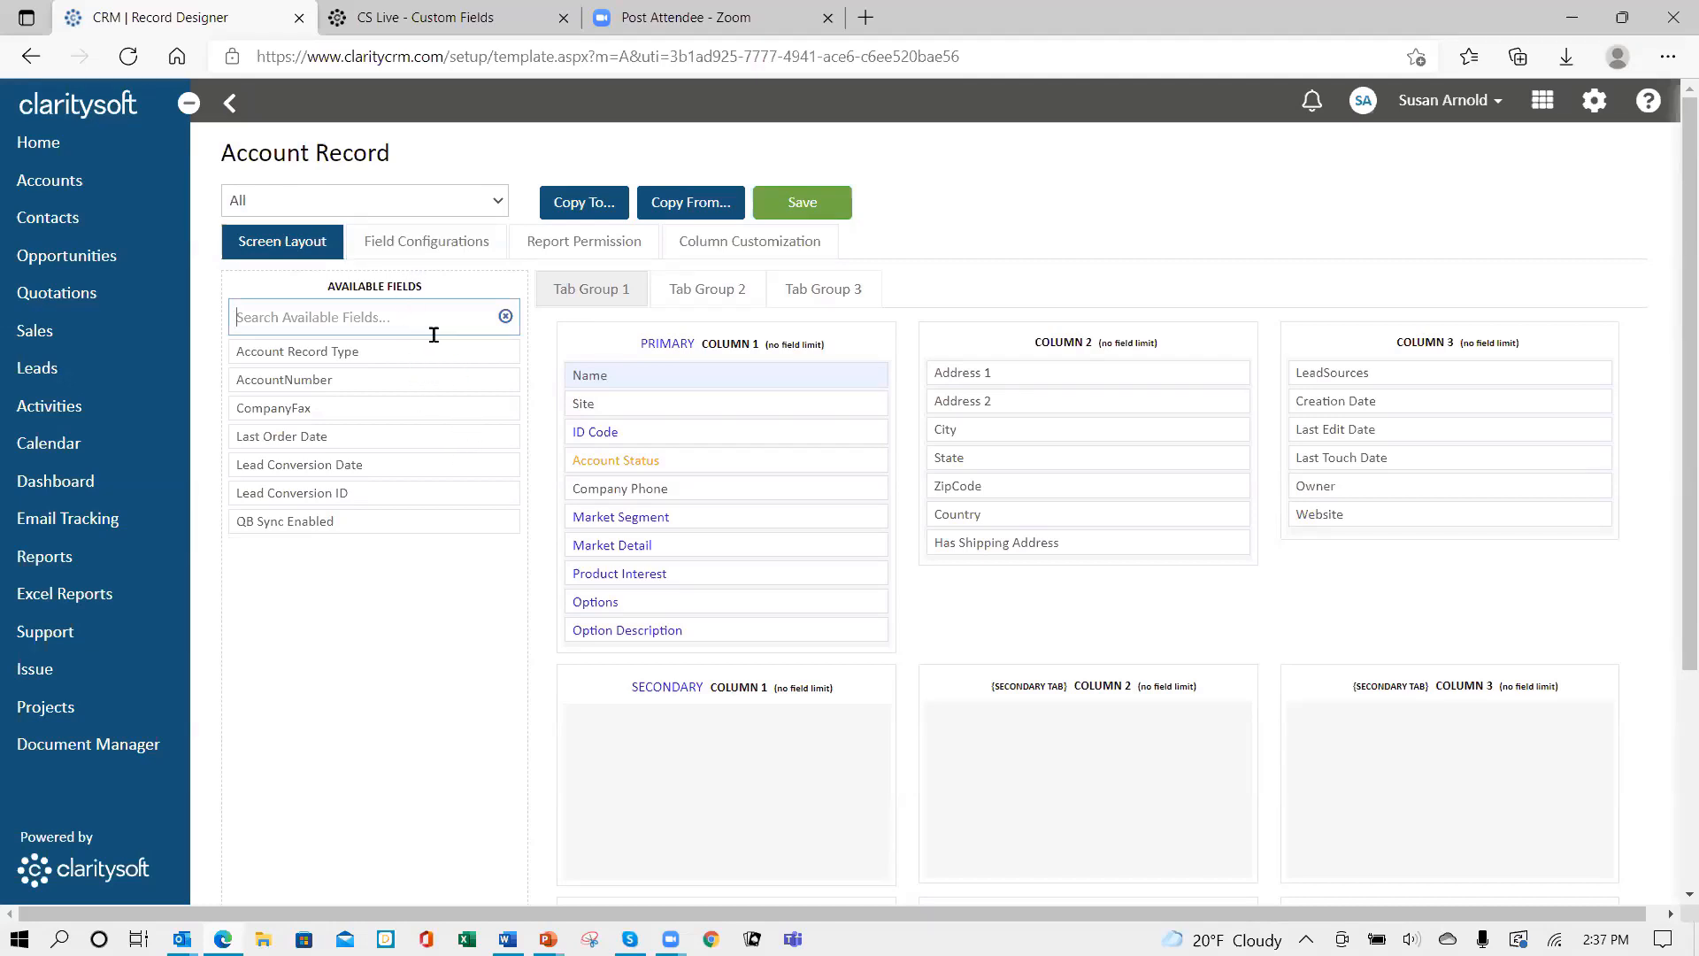
pyautogui.click(414, 246)
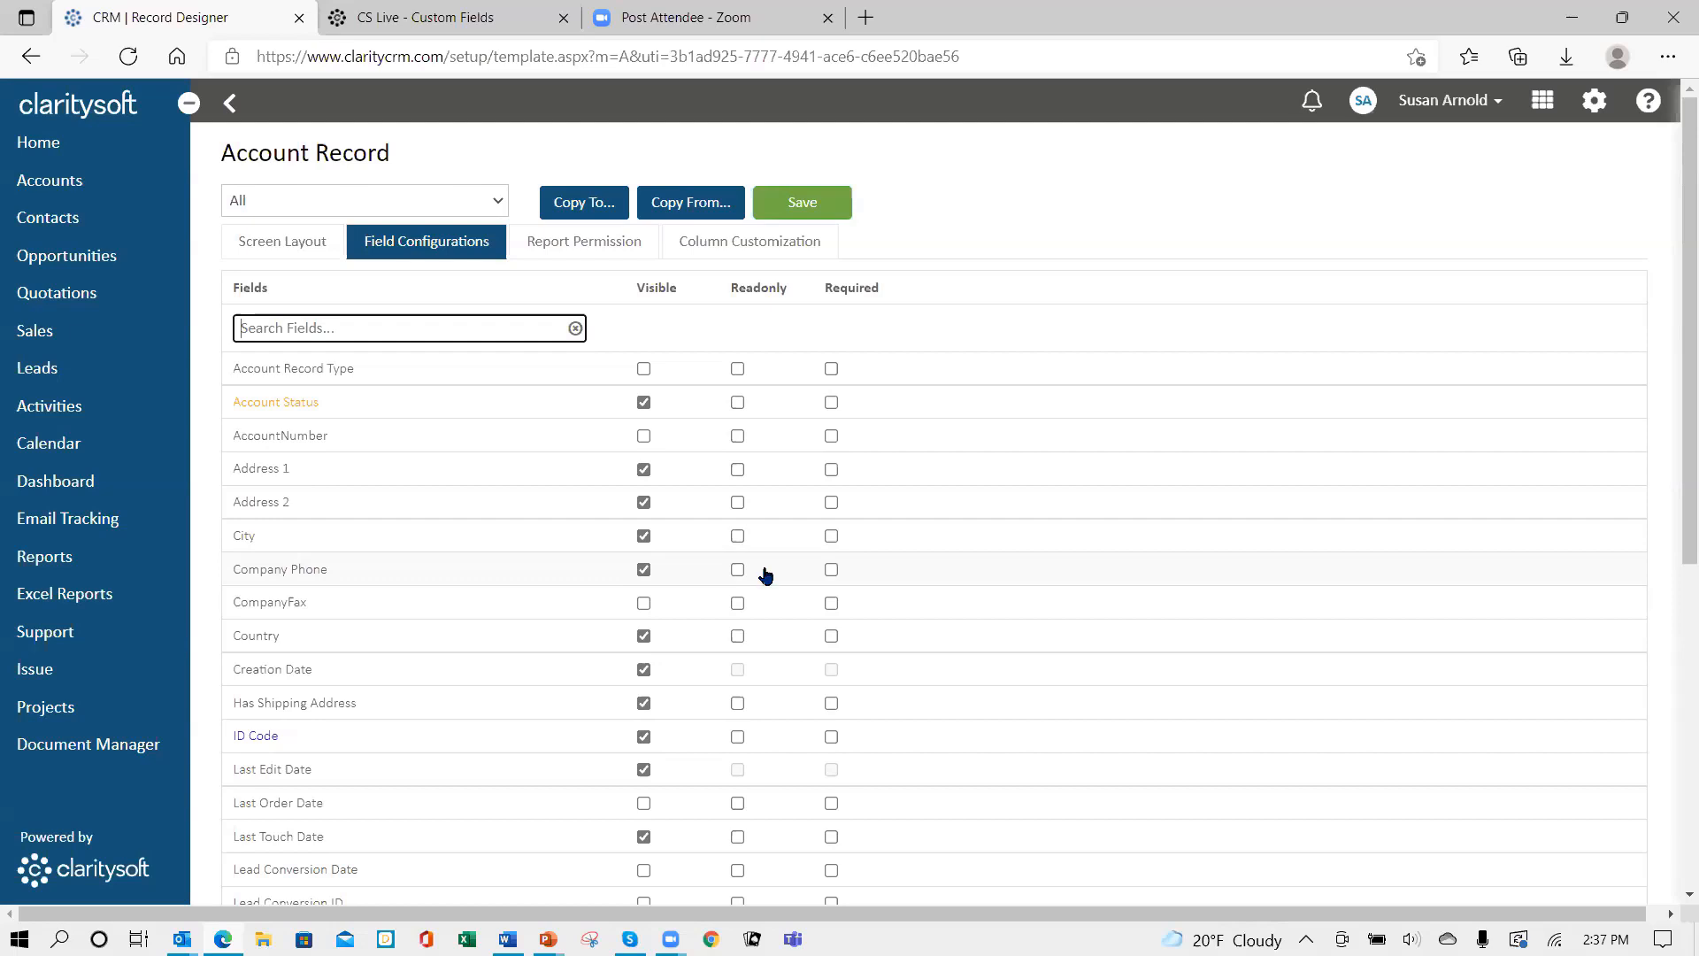
# - Scroll through Field Configurations, then view the Account Record's Report Permission settings
pyautogui.scroll(-6, 767, 571)
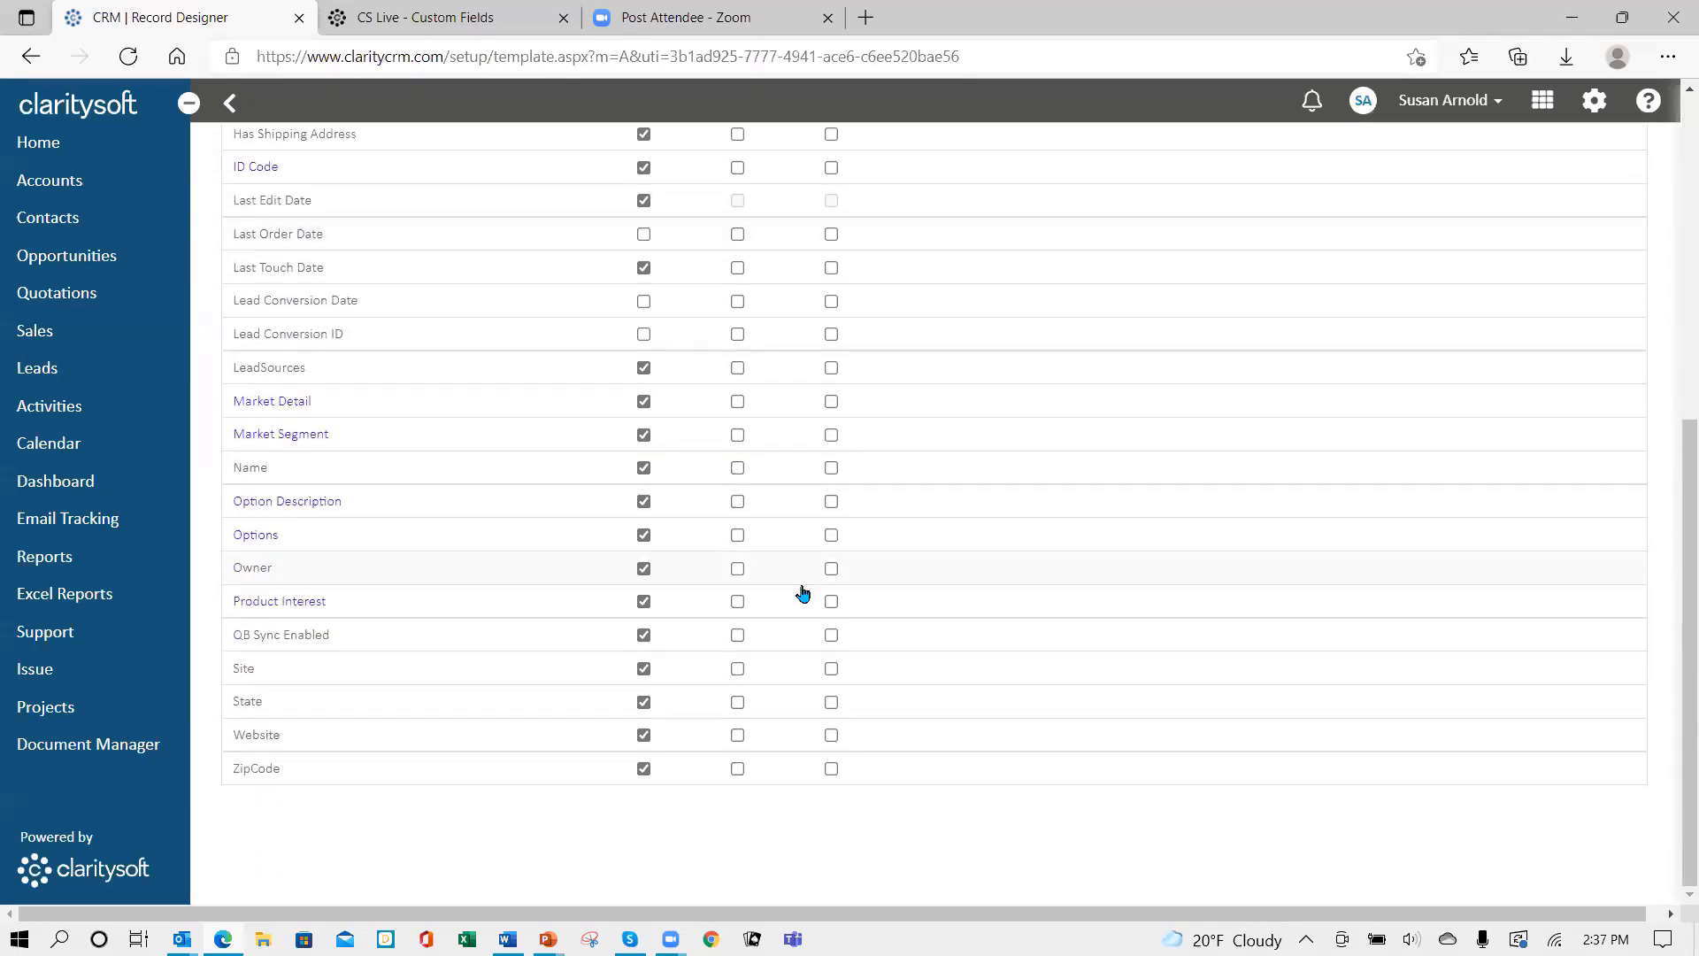
pyautogui.scroll(7, 772, 571)
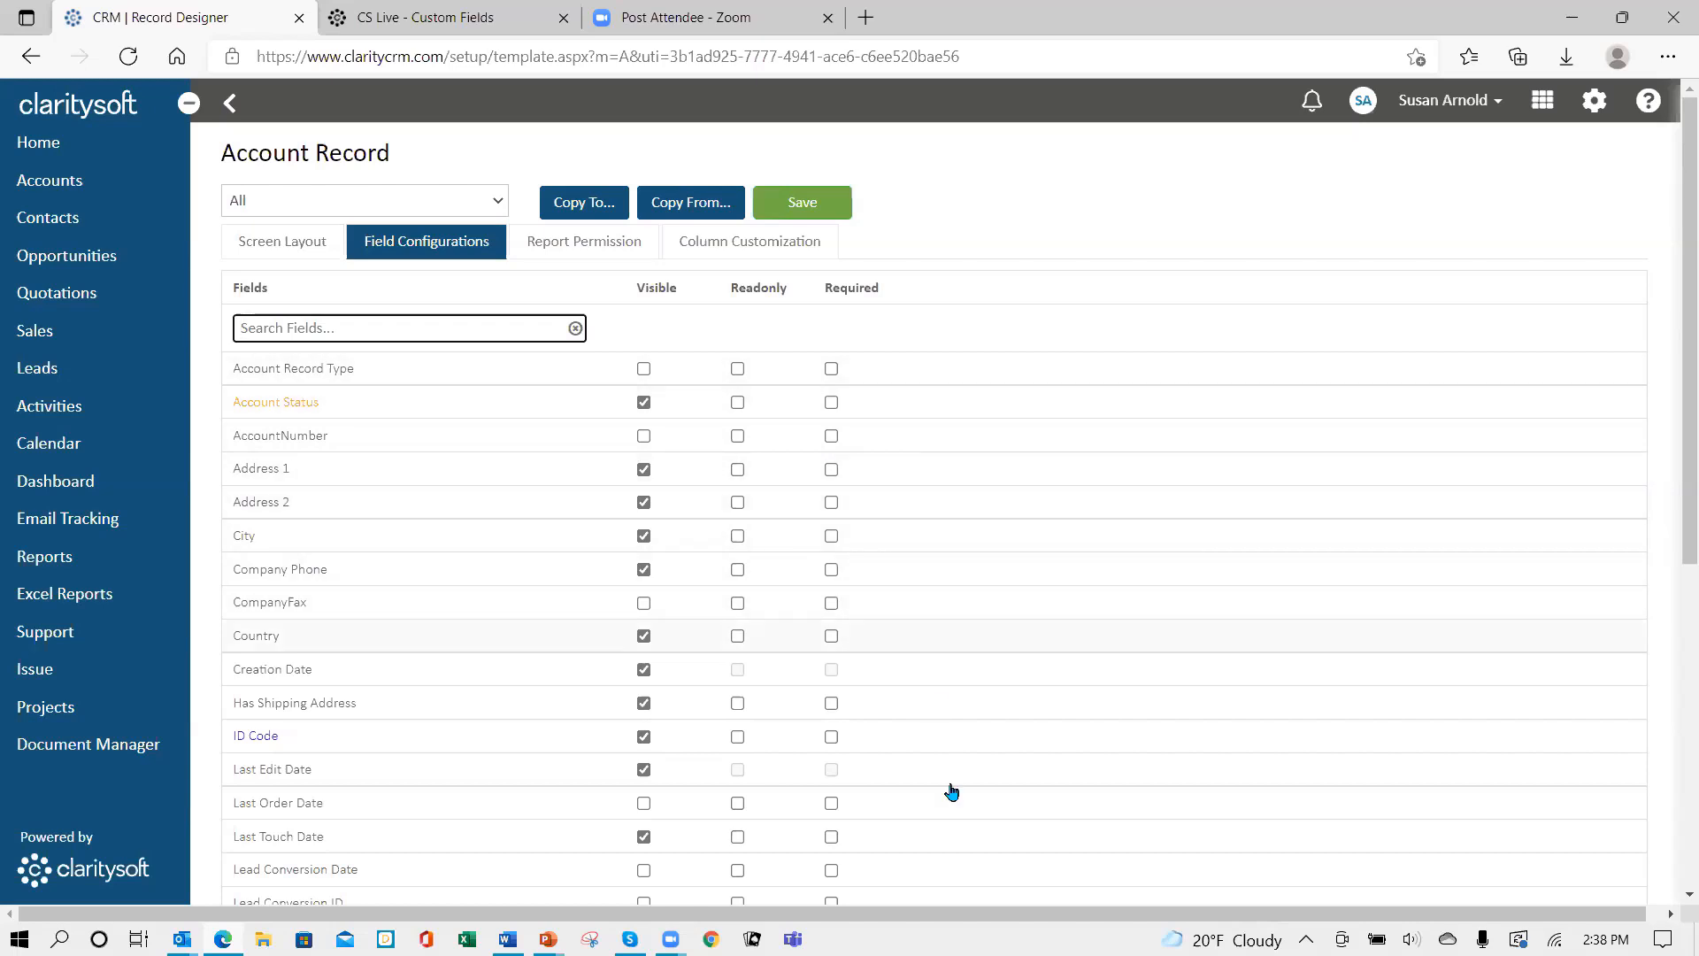
pyautogui.scroll(-1, 901, 530)
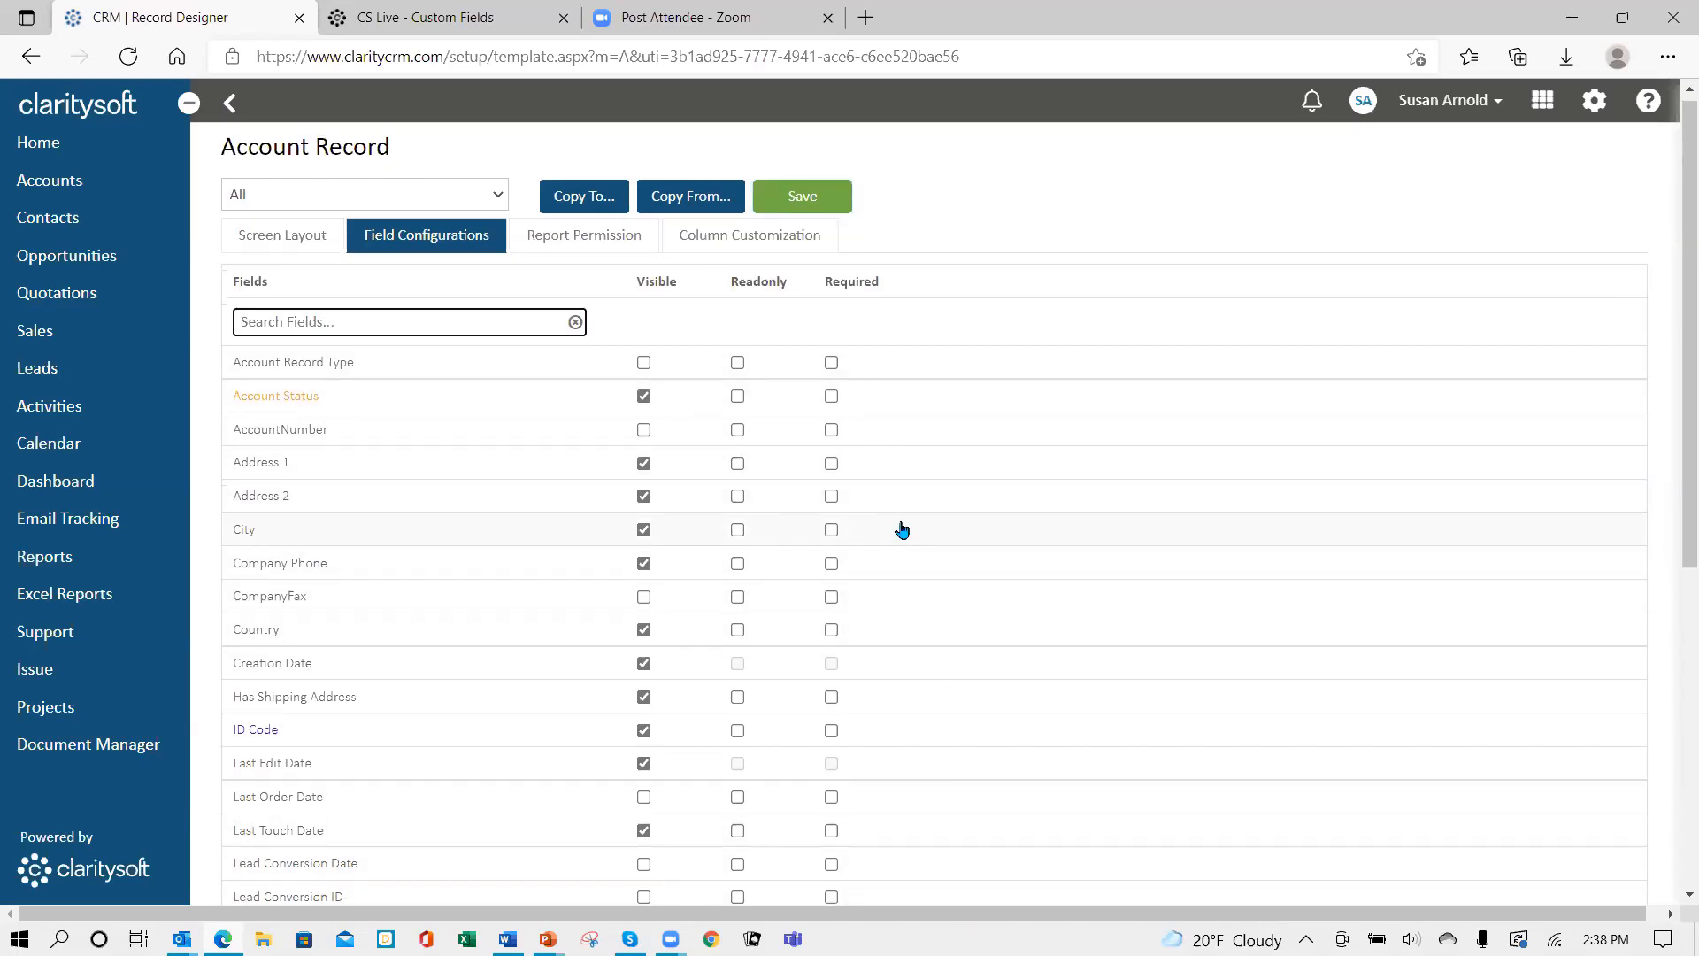
pyautogui.scroll(-3, 920, 528)
pyautogui.scroll(3, 970, 501)
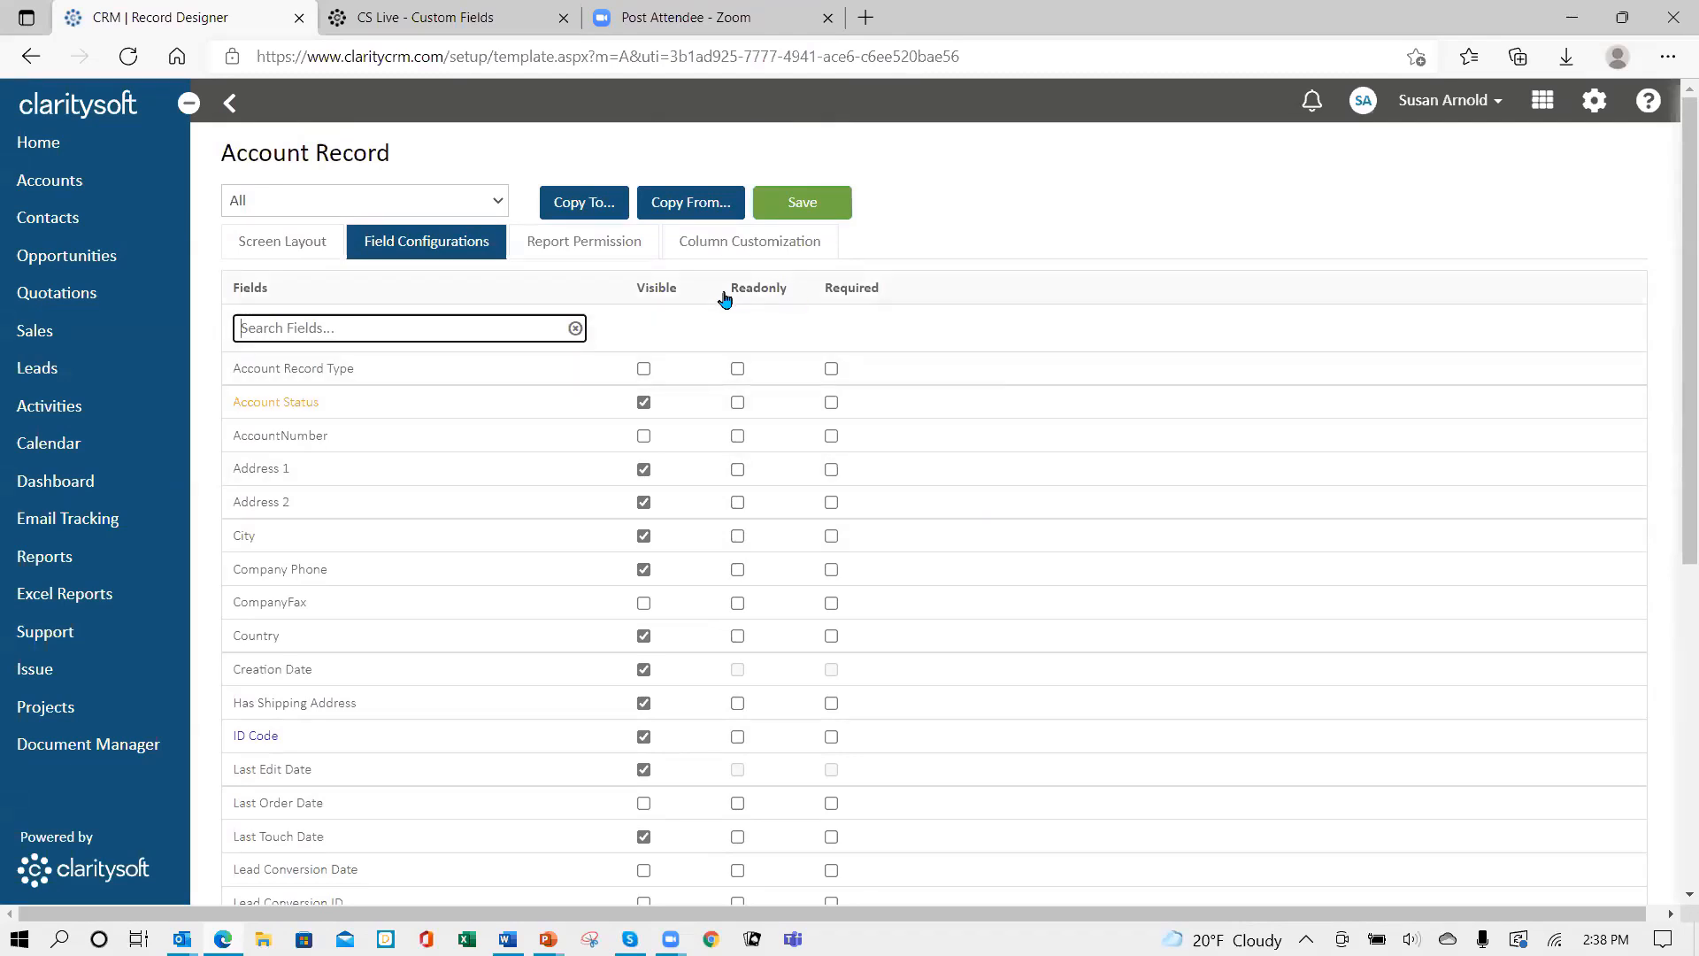
pyautogui.click(564, 248)
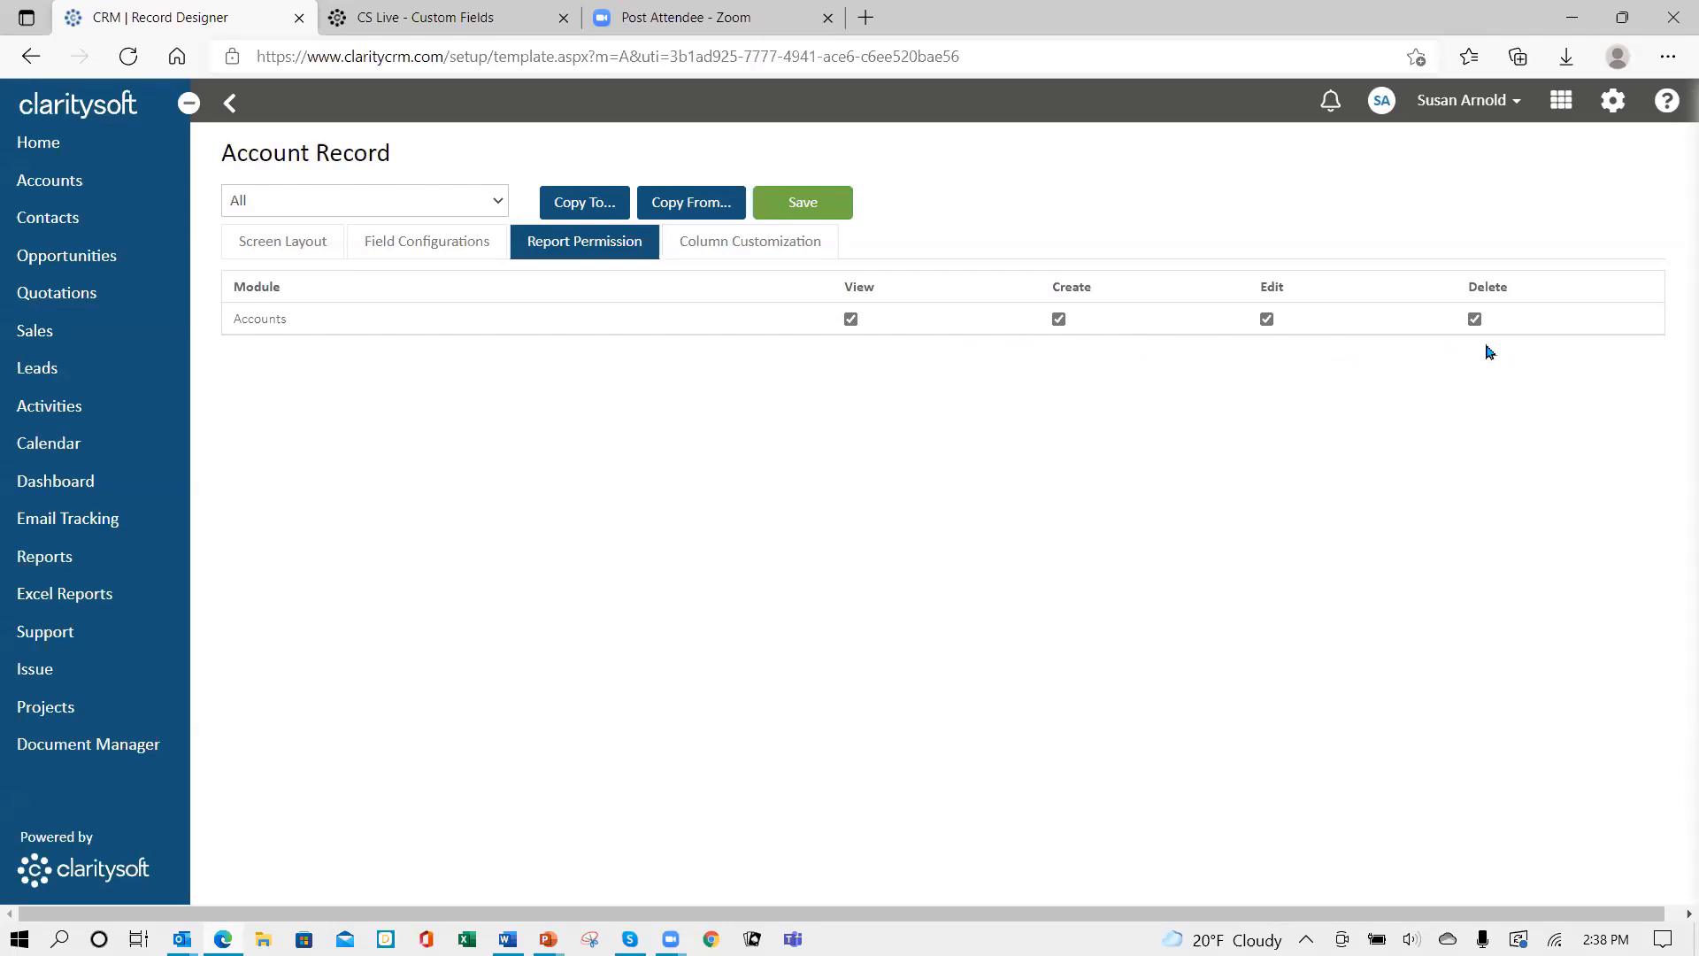
# - Add Account Status, Market Segment, Market Detail and State as visible Accounts list columns
pyautogui.click(724, 250)
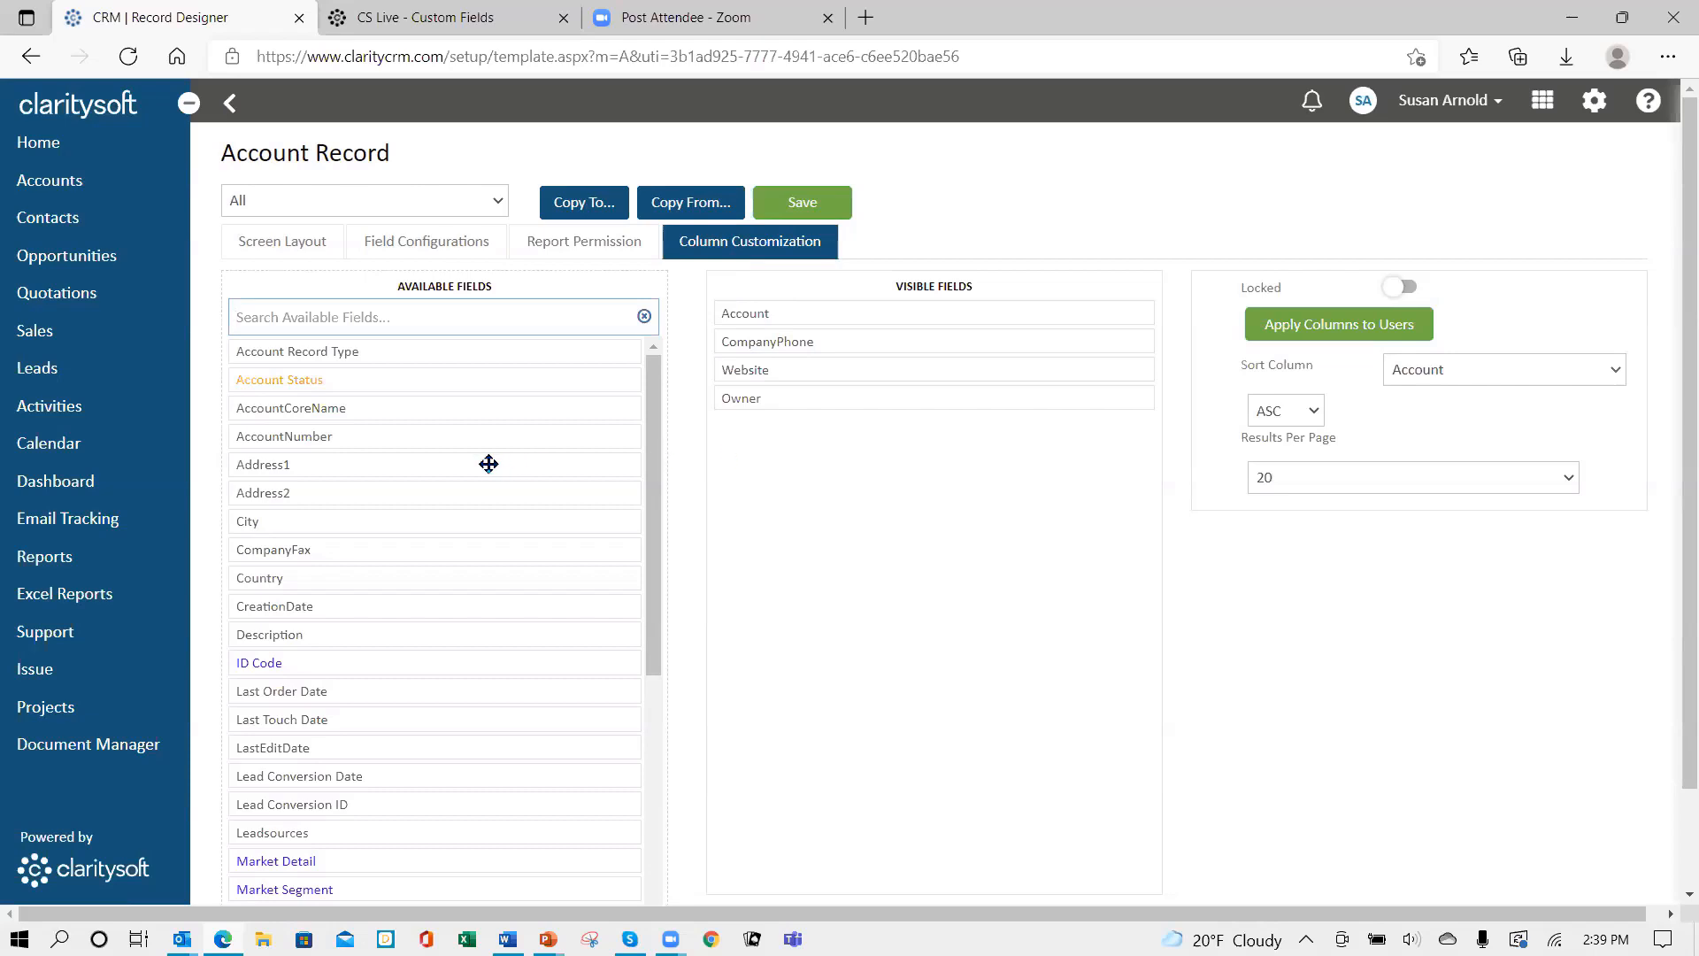
pyautogui.moveTo(420, 381); pyautogui.dragTo(902, 342)
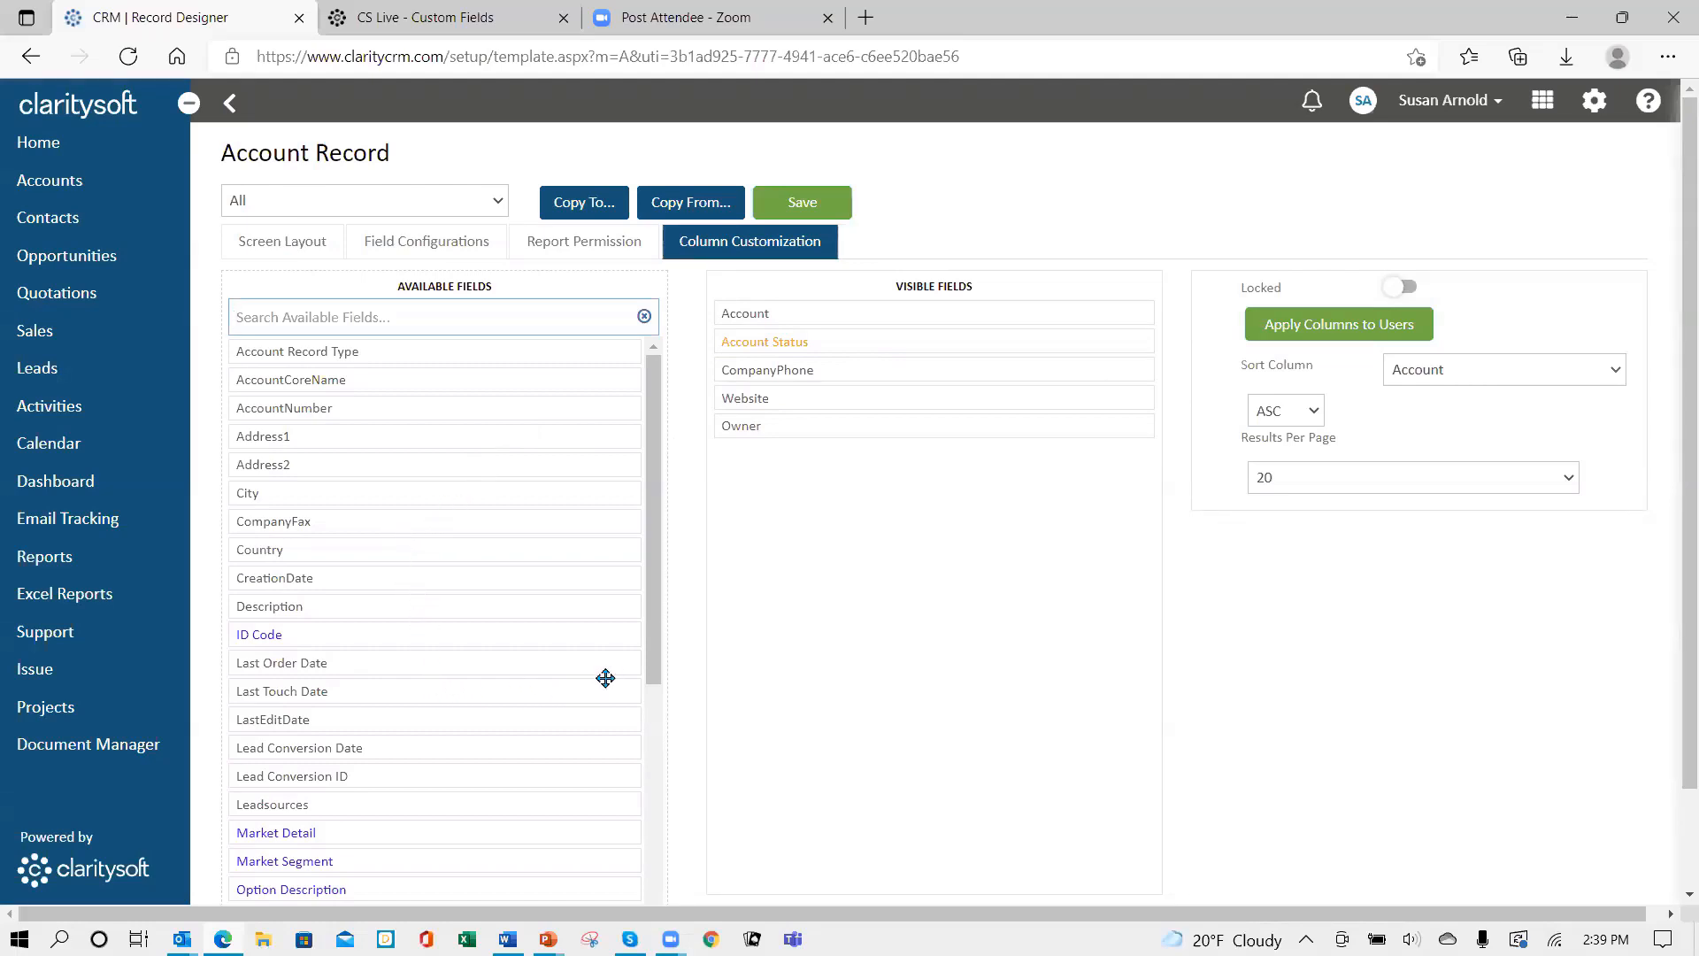
pyautogui.scroll(-3, 650, 670)
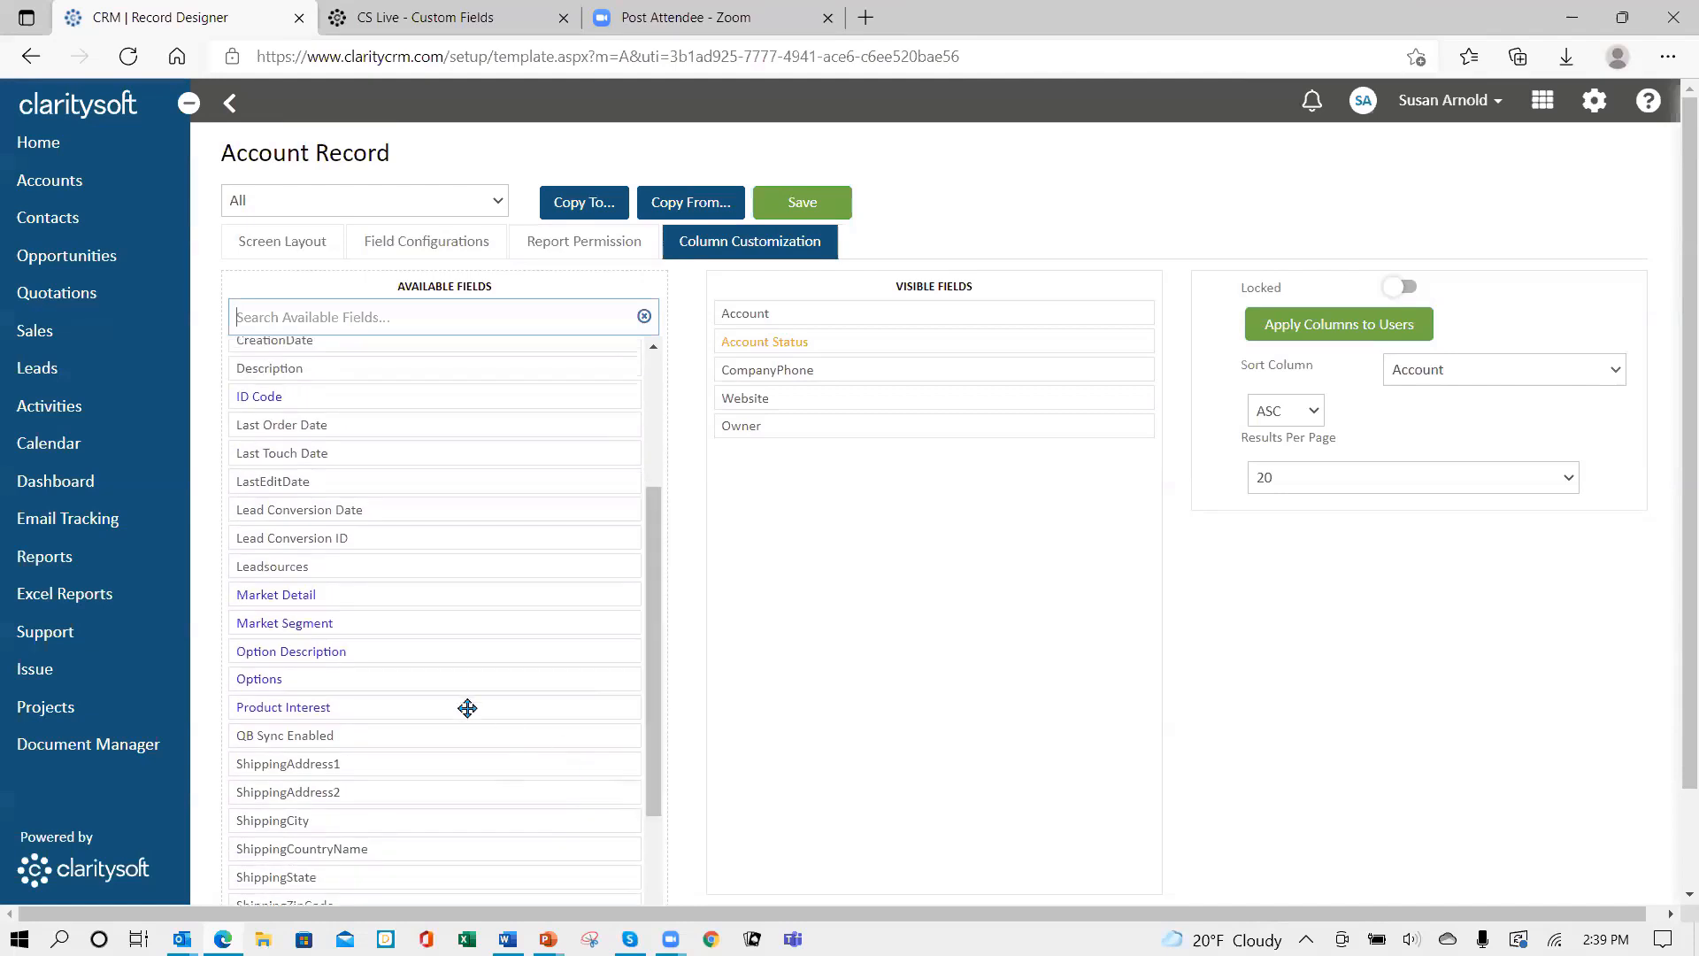
pyautogui.moveTo(390, 627); pyautogui.dragTo(389, 584)
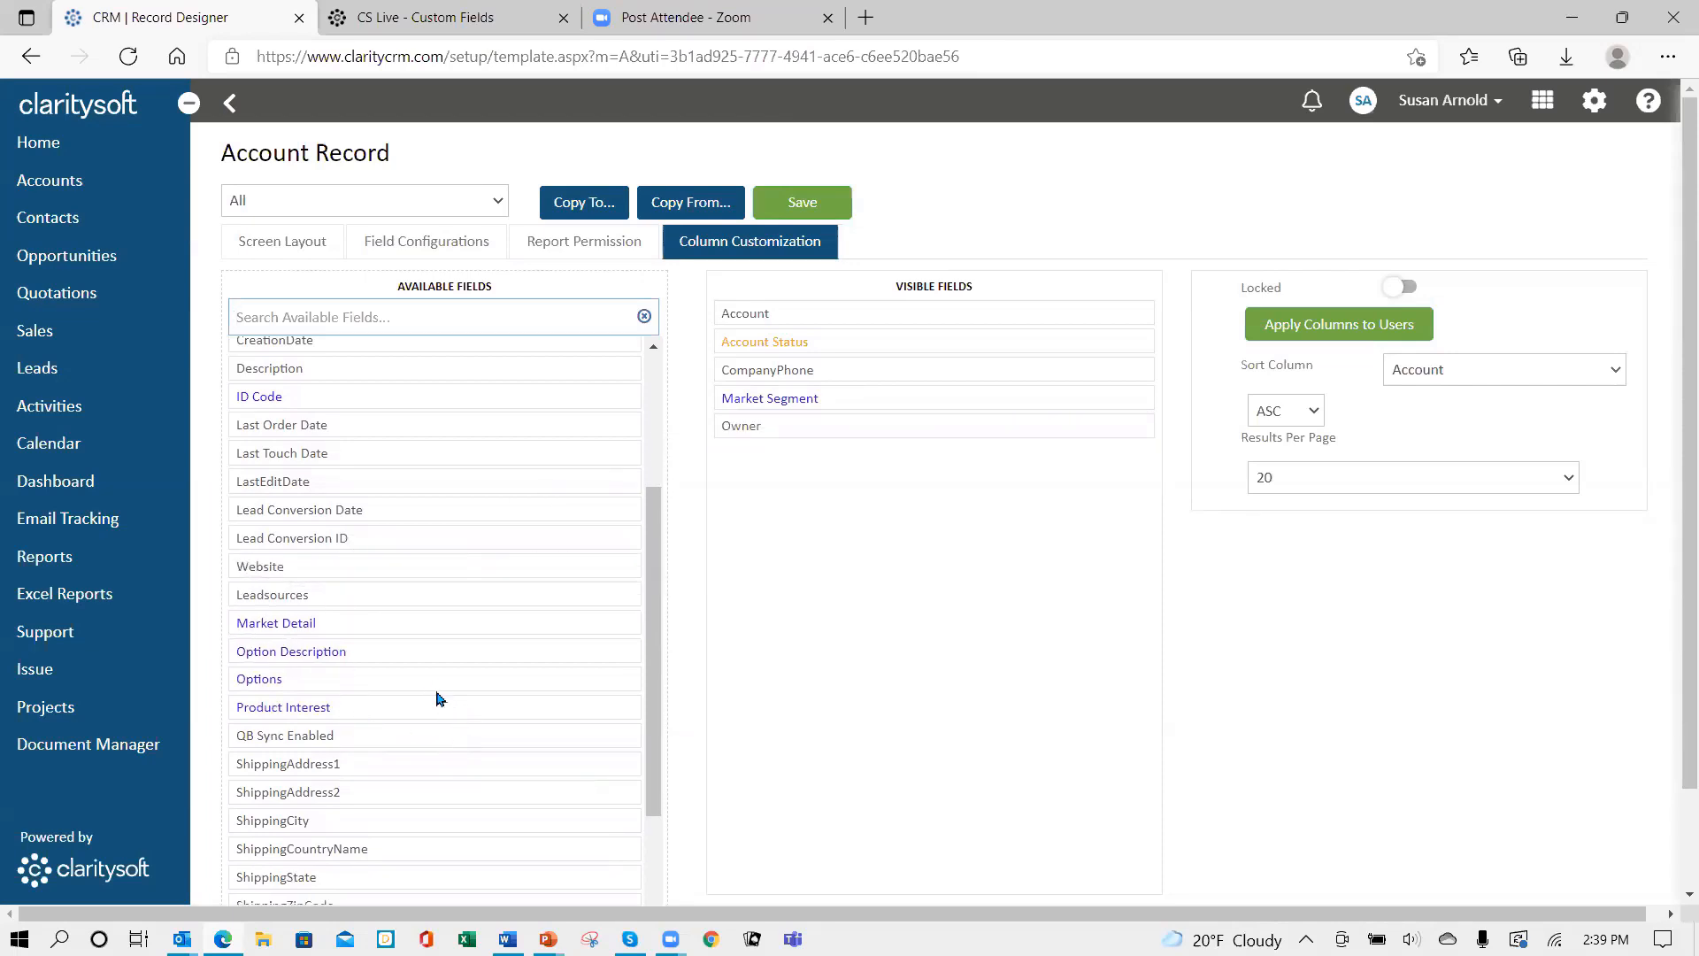
pyautogui.moveTo(407, 625); pyautogui.dragTo(885, 426)
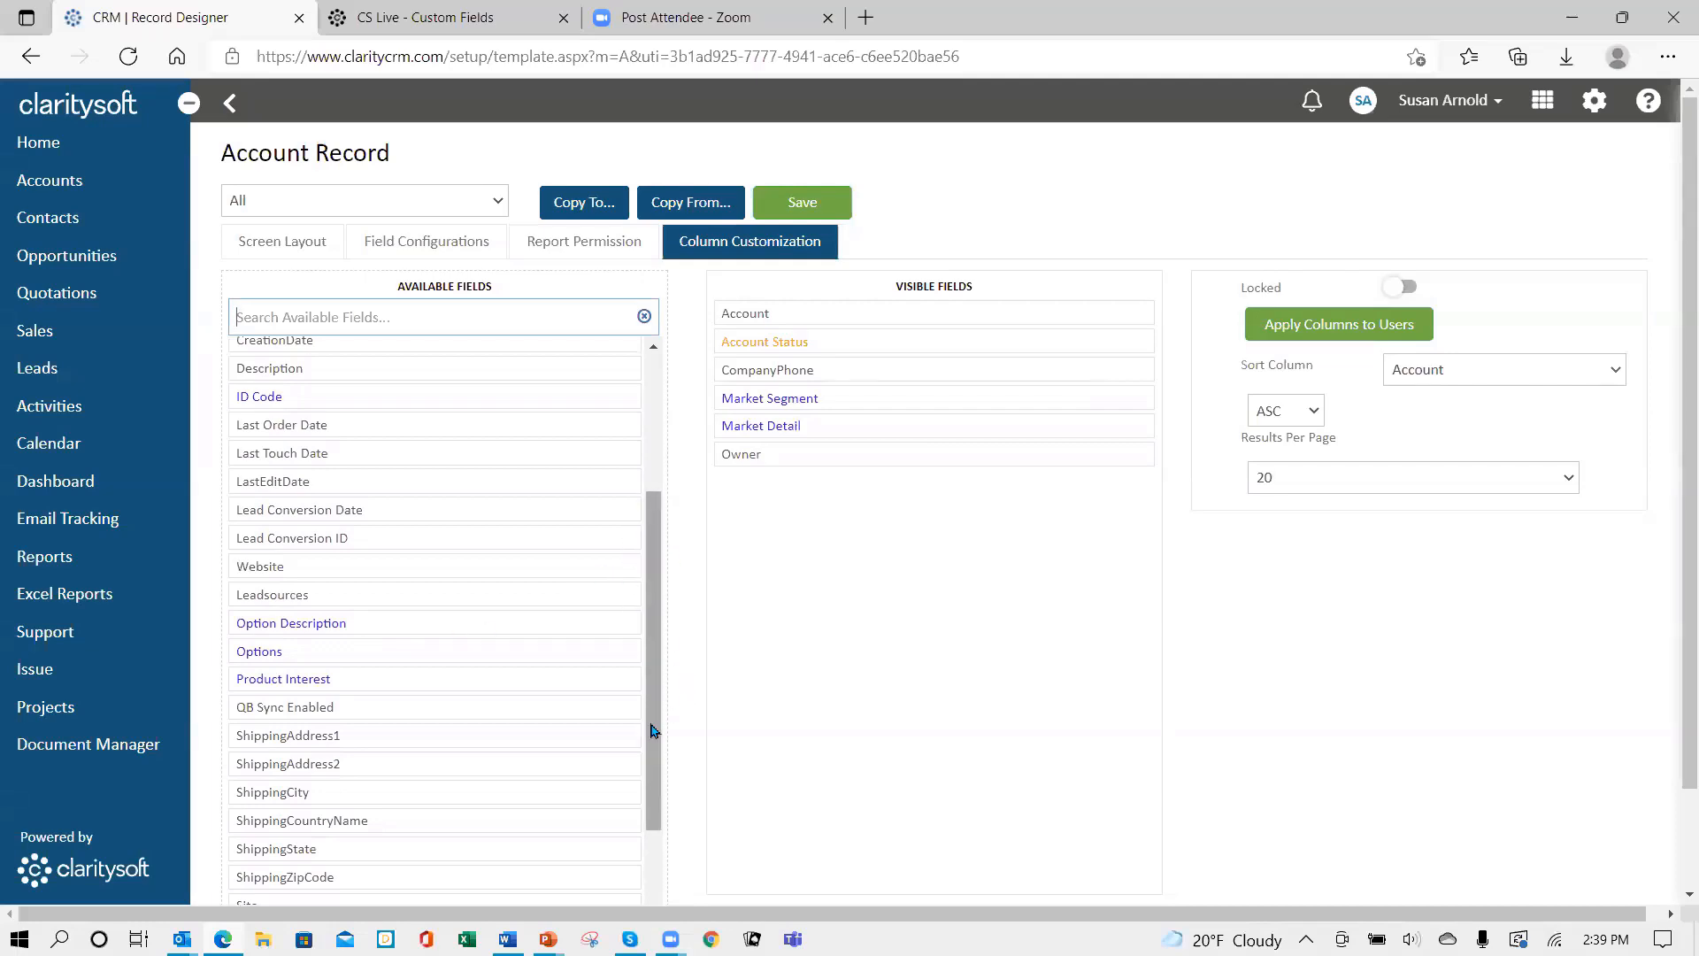
pyautogui.scroll(-2, 620, 752)
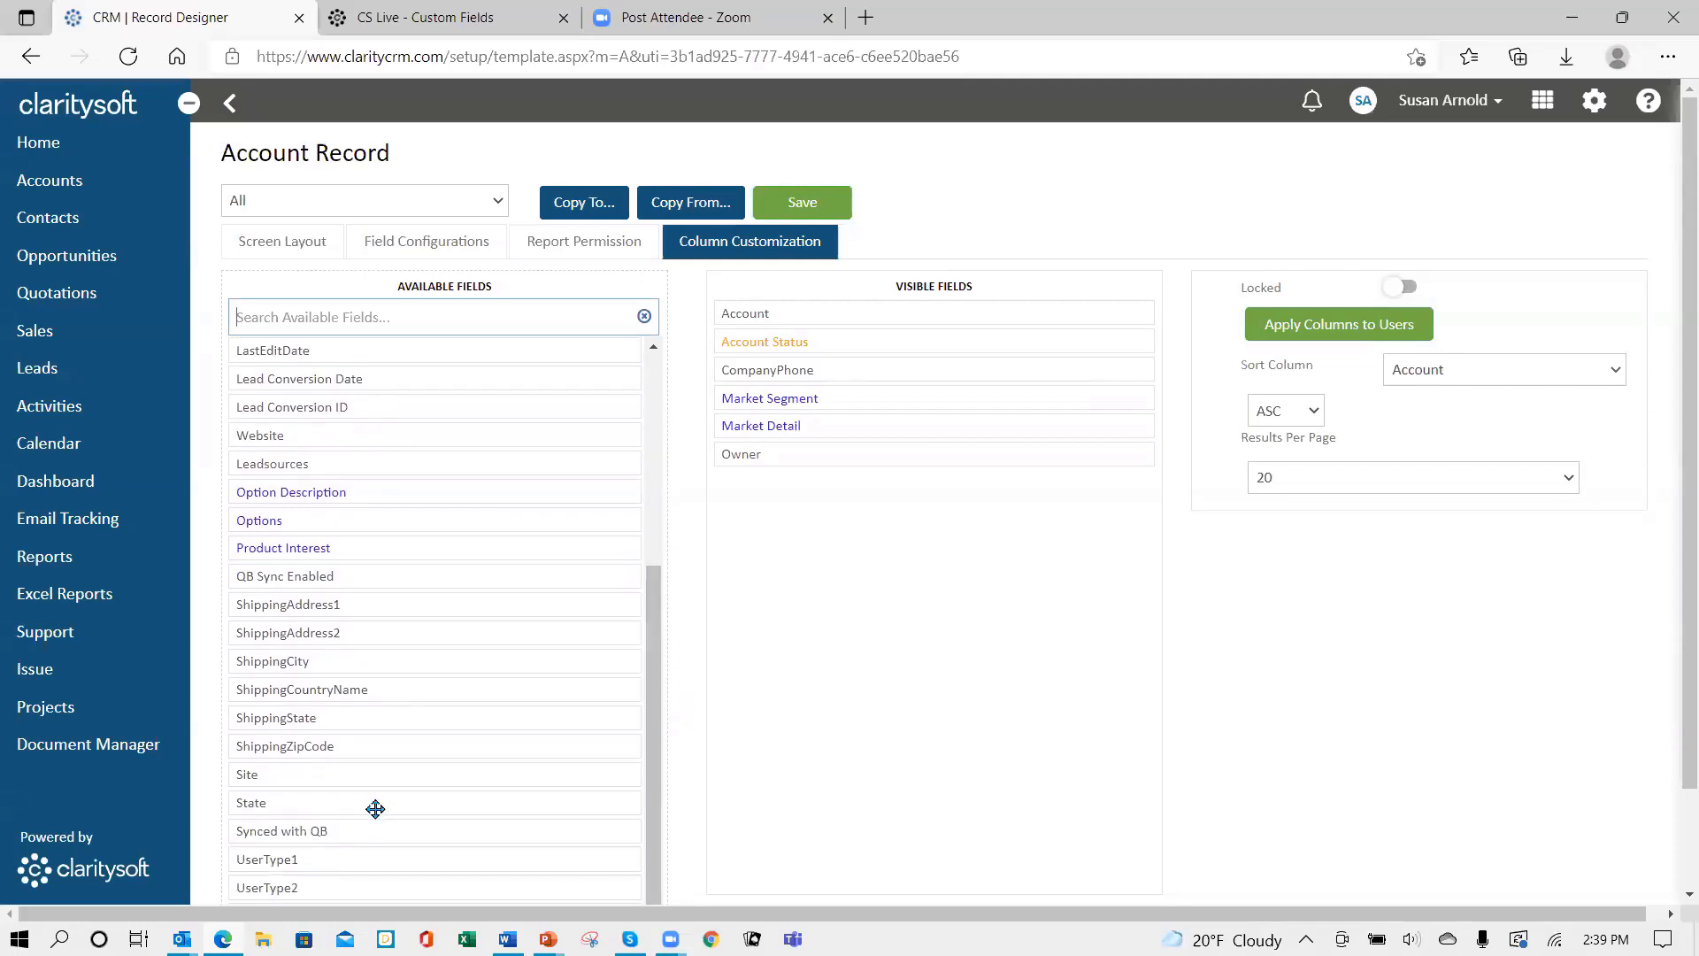
pyautogui.moveTo(375, 808); pyautogui.dragTo(873, 455)
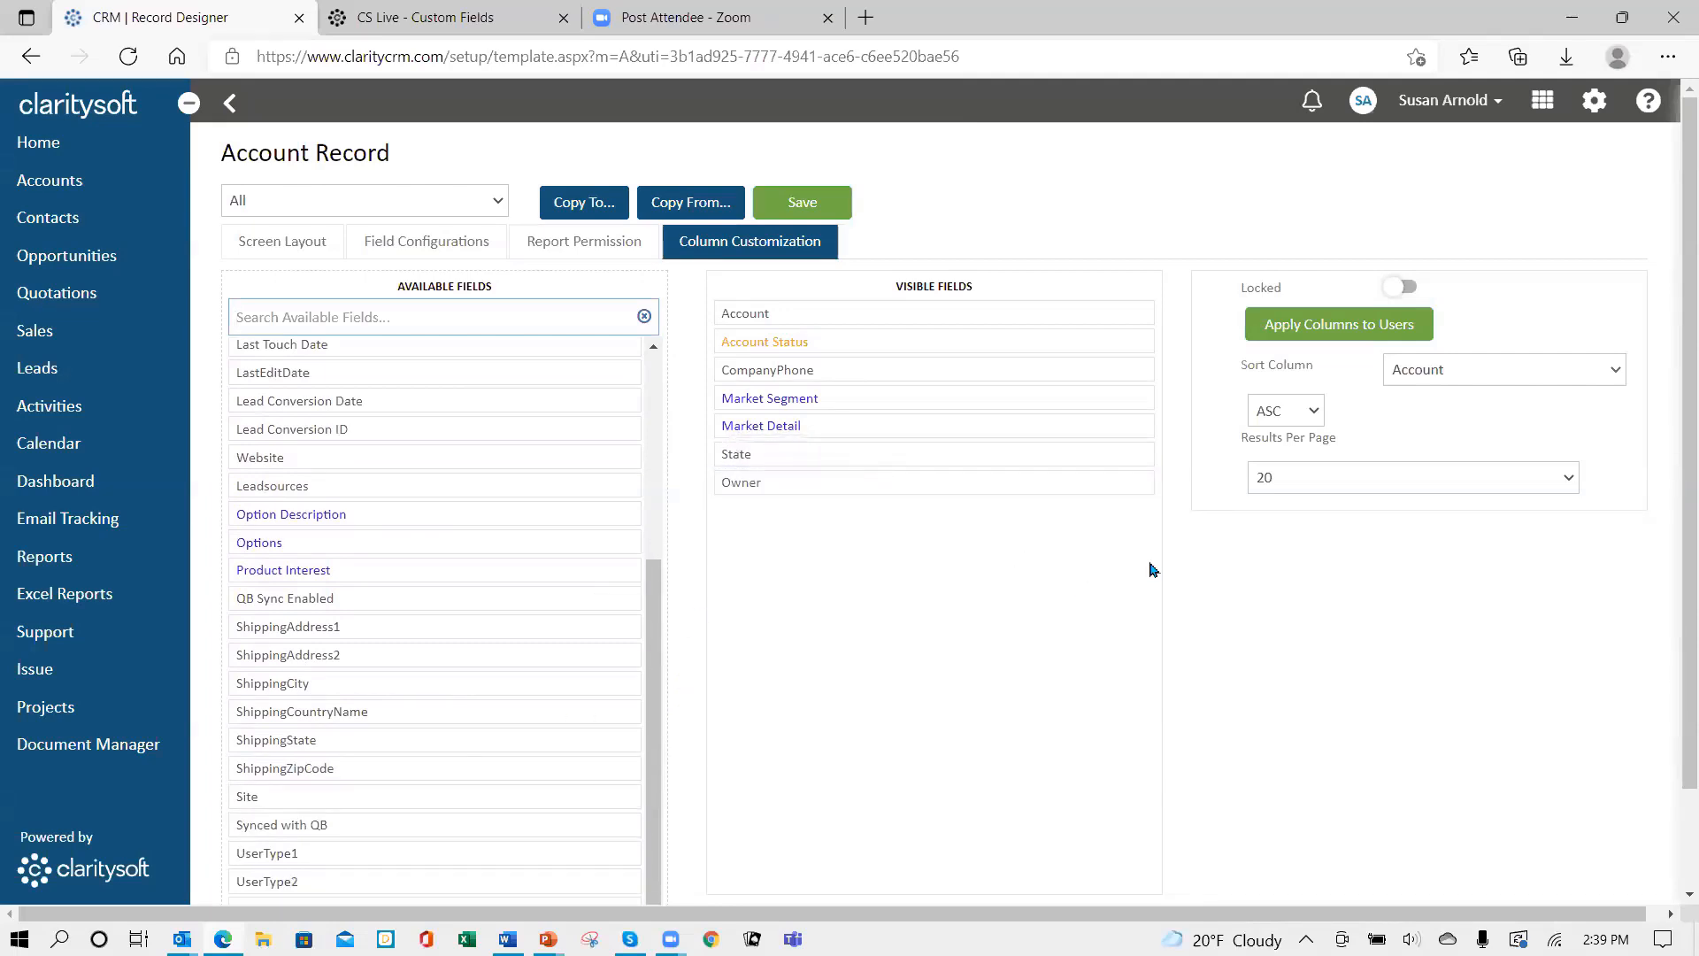
# - Set 100 results per page, apply the columns to users, and save
pyautogui.click(1322, 334)
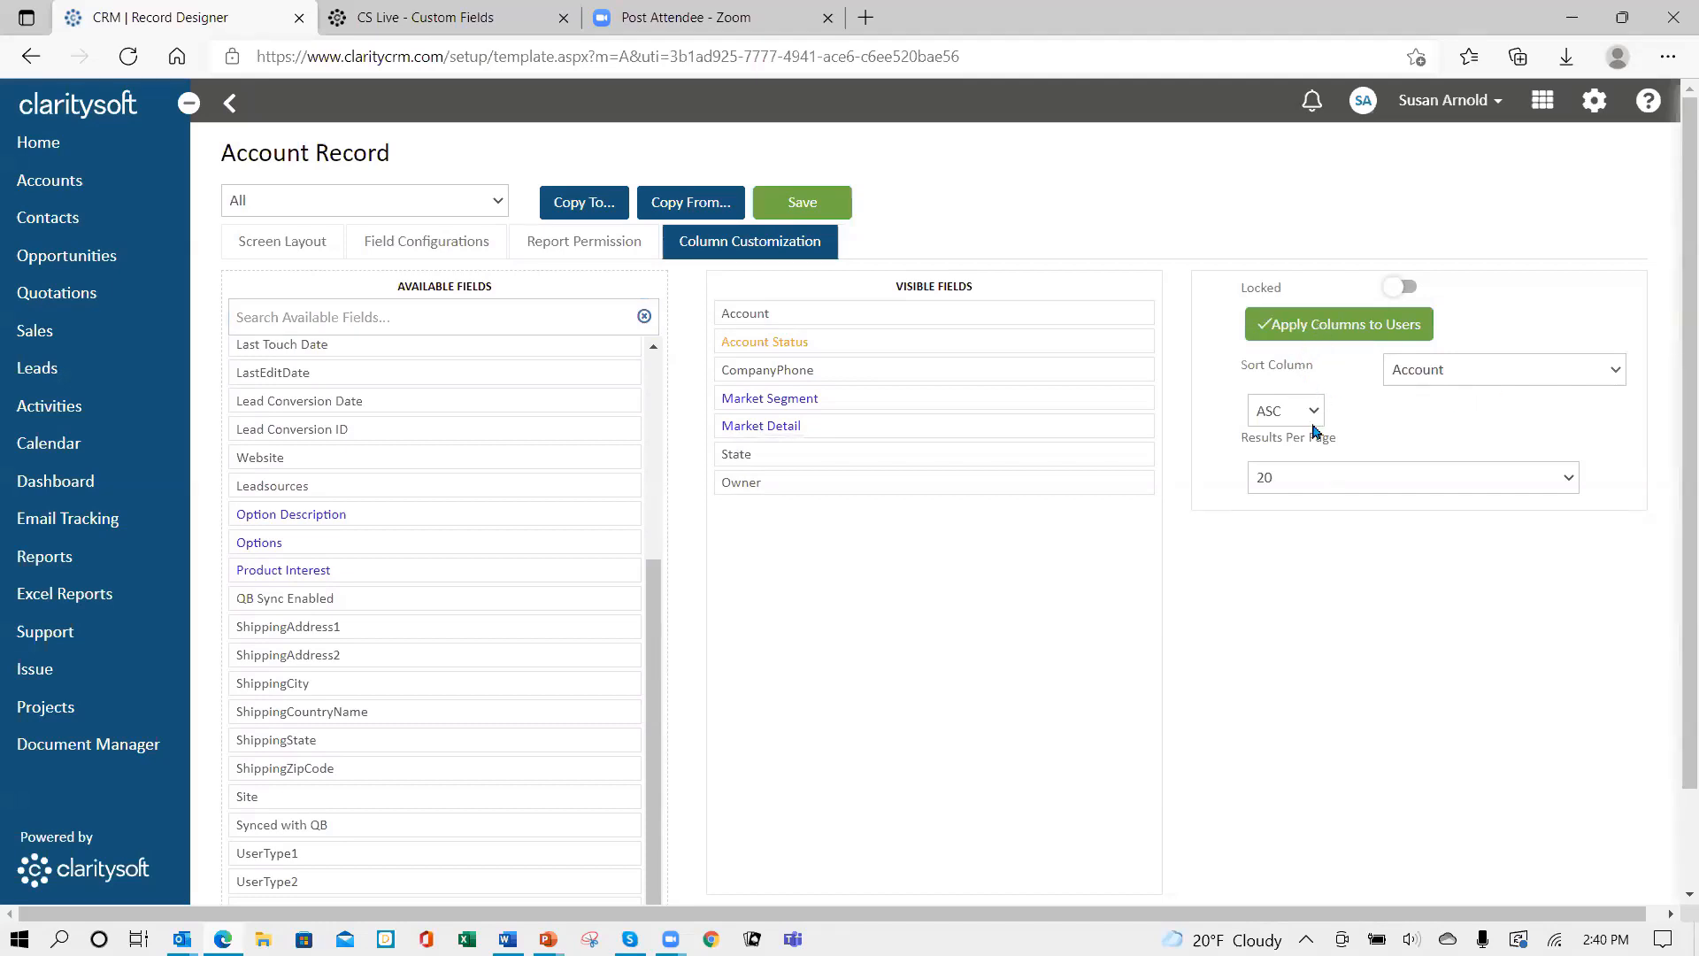
pyautogui.click(1285, 479)
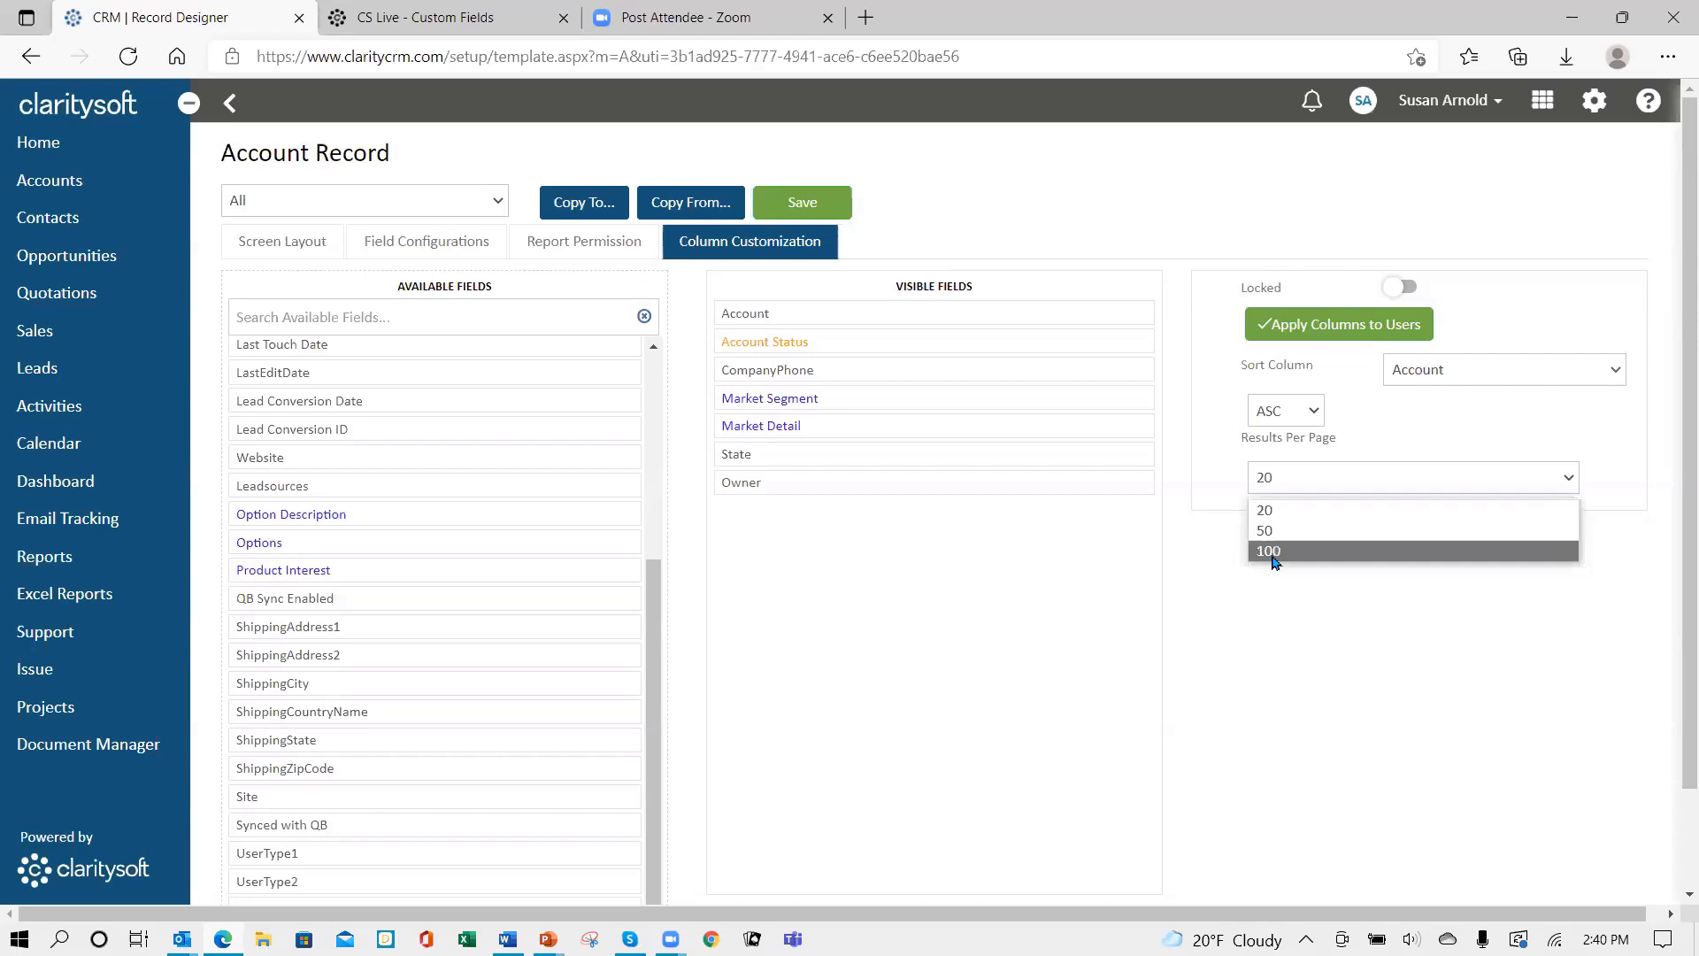
pyautogui.click(1275, 558)
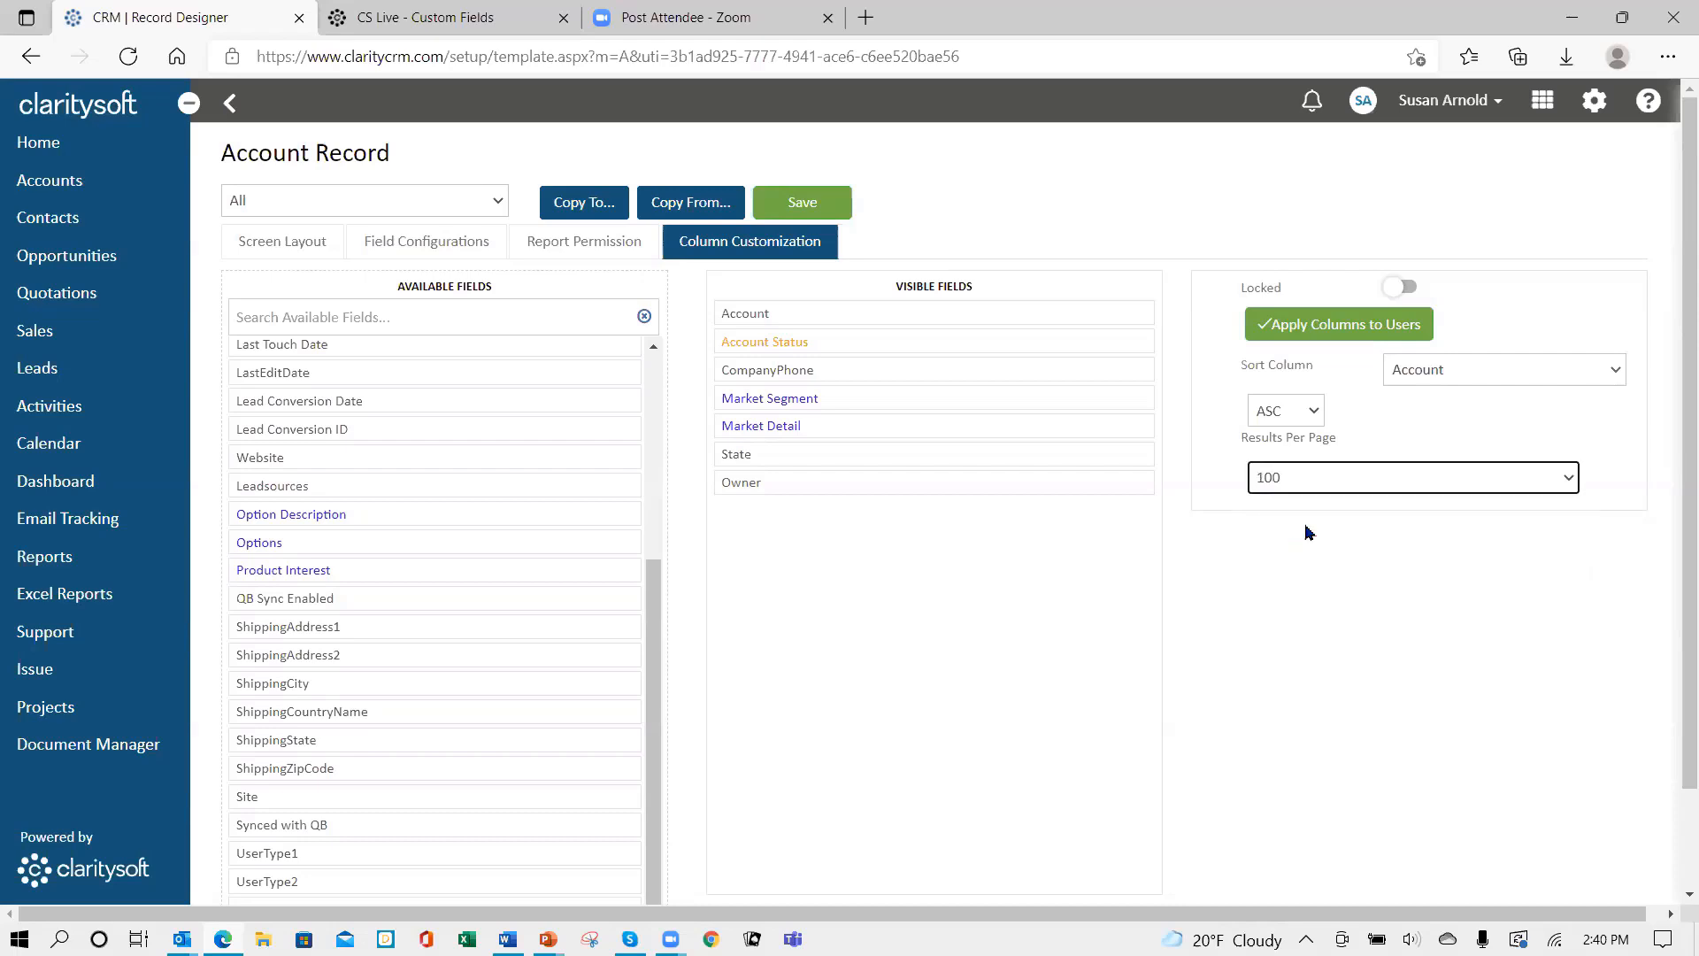
pyautogui.click(1364, 330)
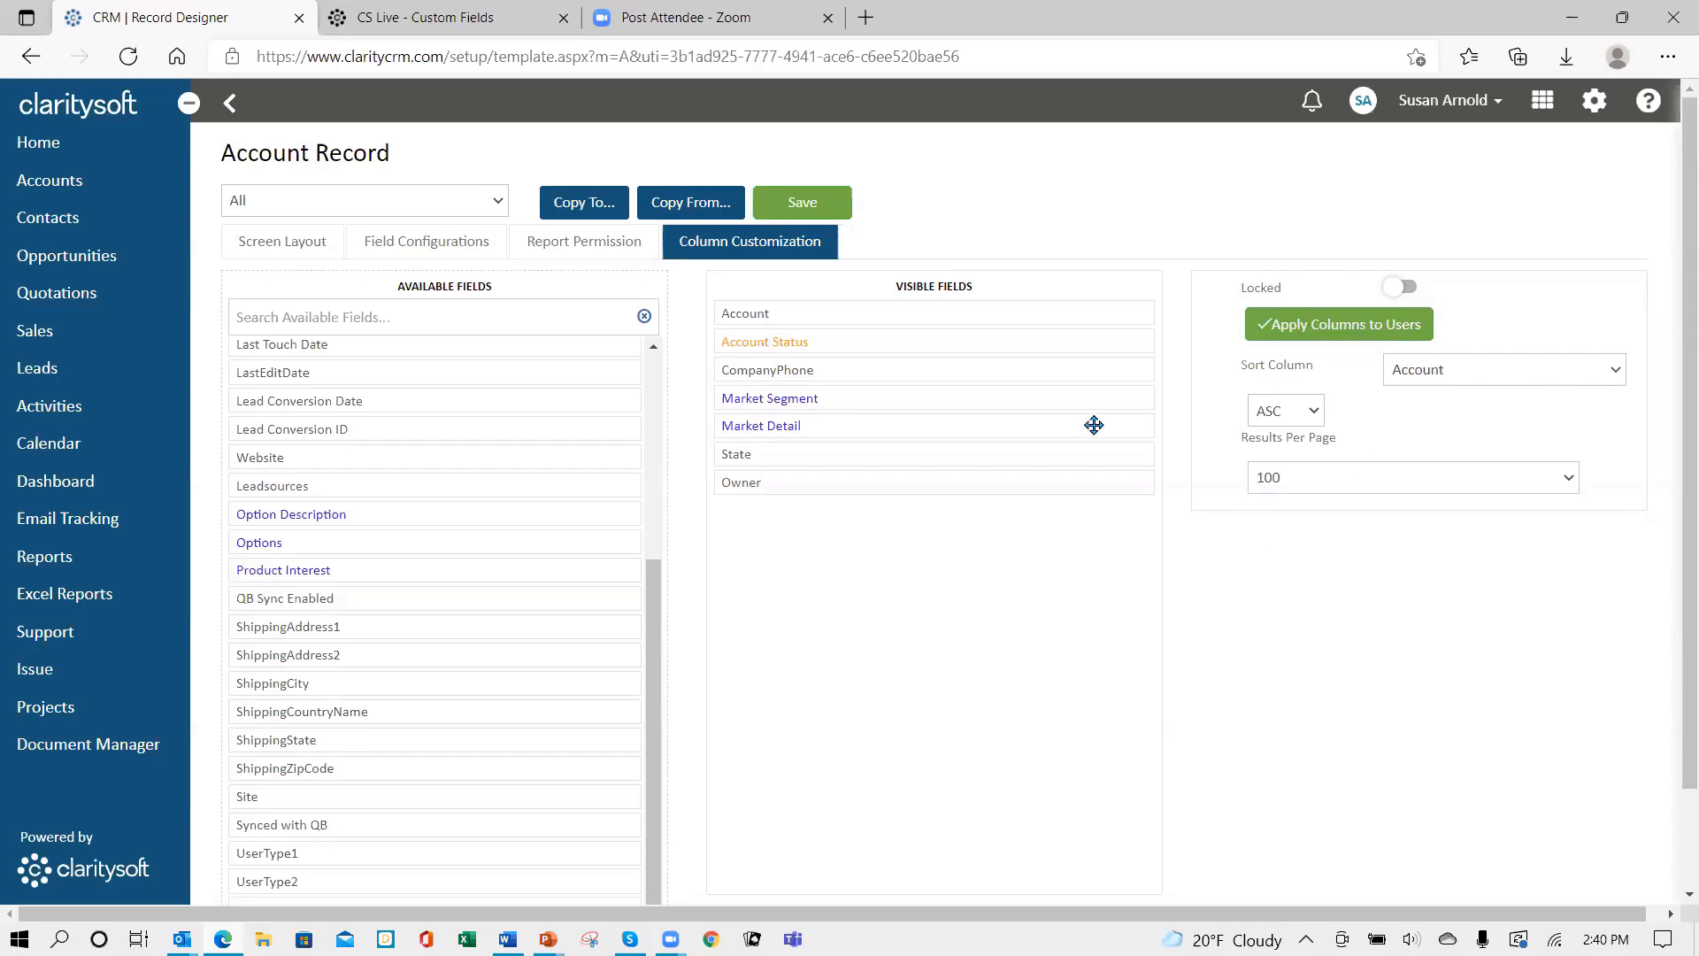
pyautogui.click(815, 210)
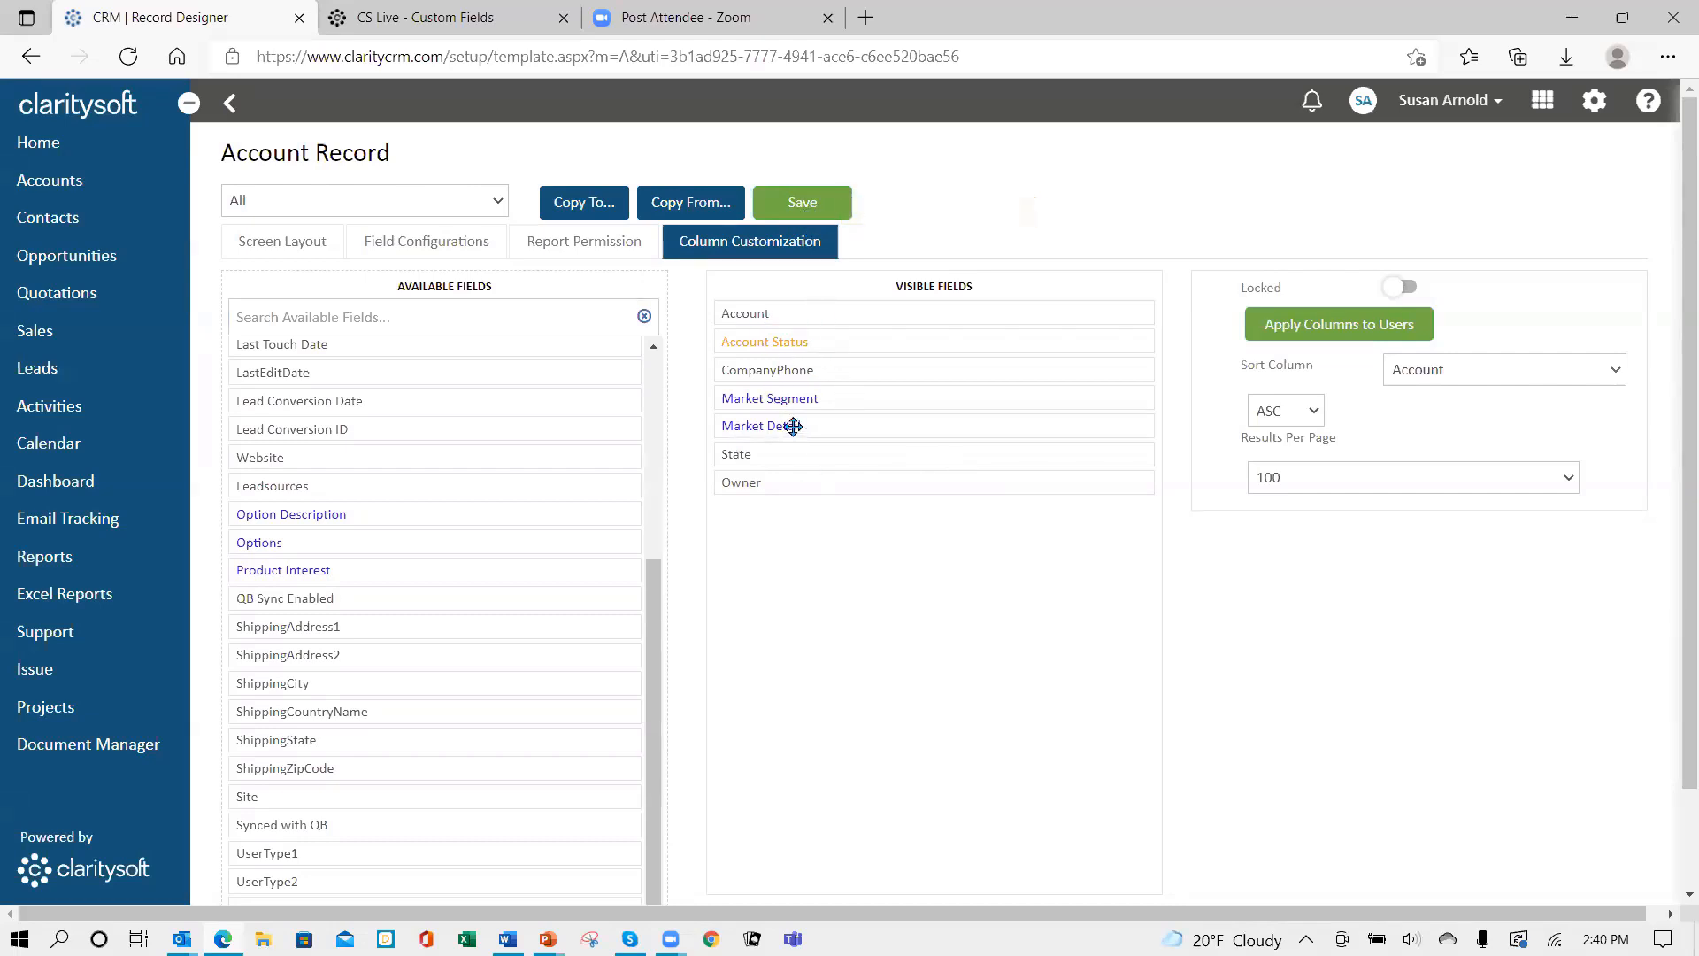
# - In Contact Record, place ID Code below Contact and Market Segment, Options, Product Interest above Fax, then save
pyautogui.click(232, 105)
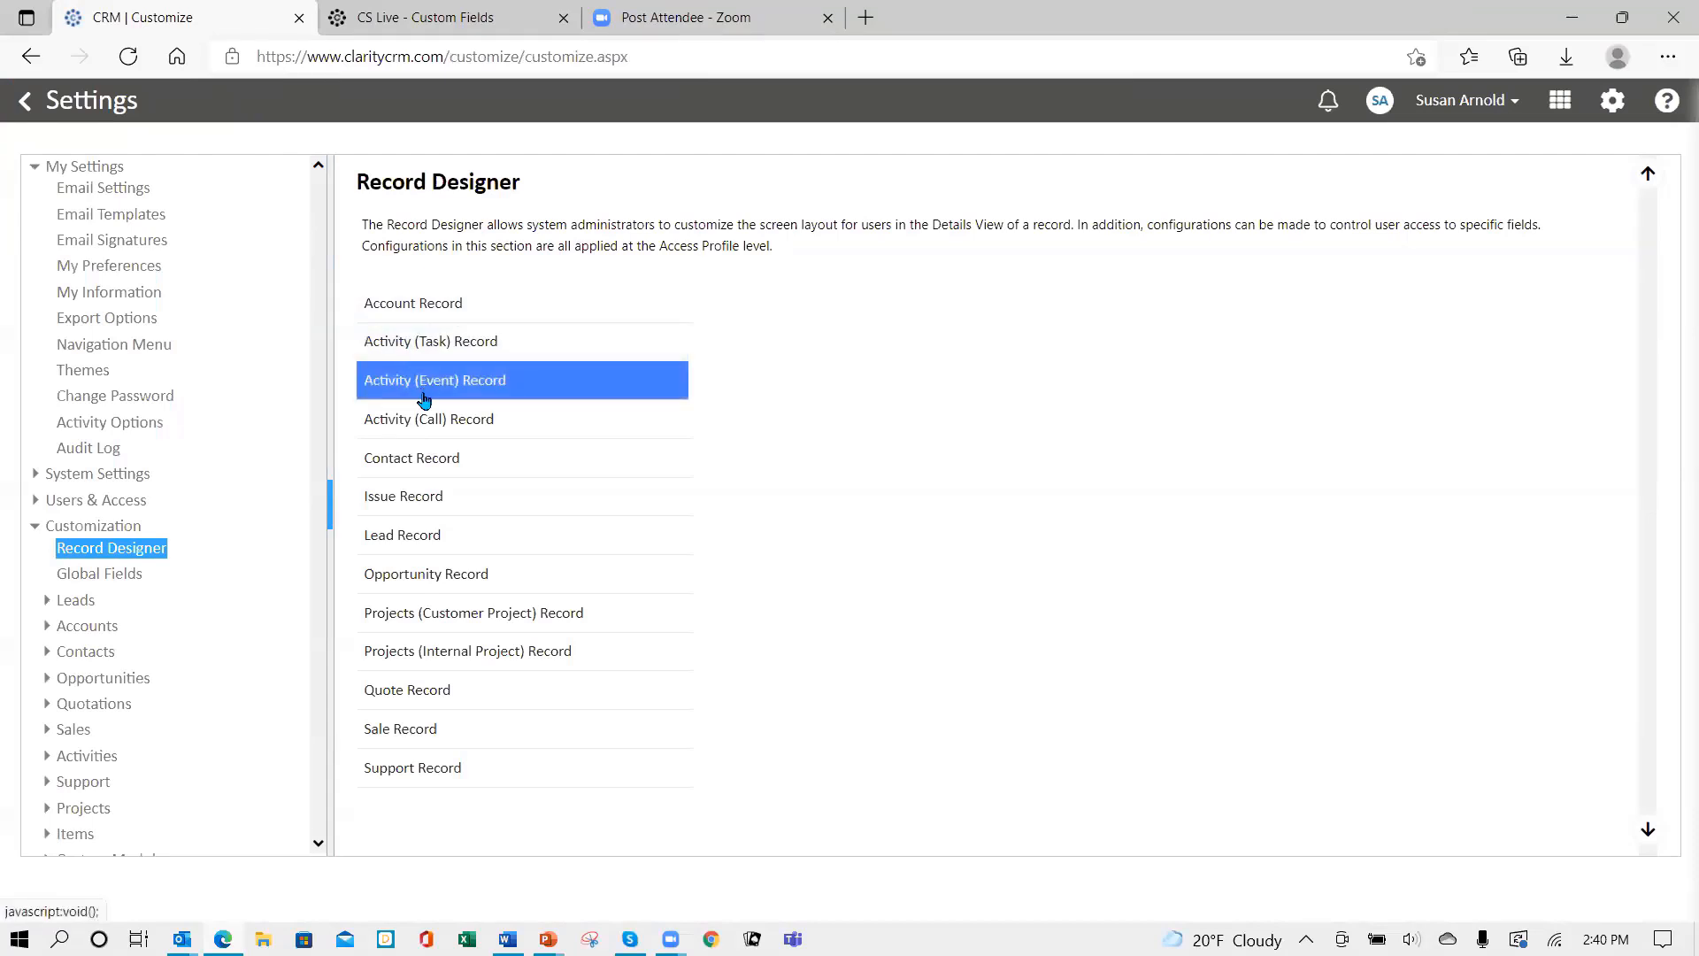
pyautogui.click(424, 461)
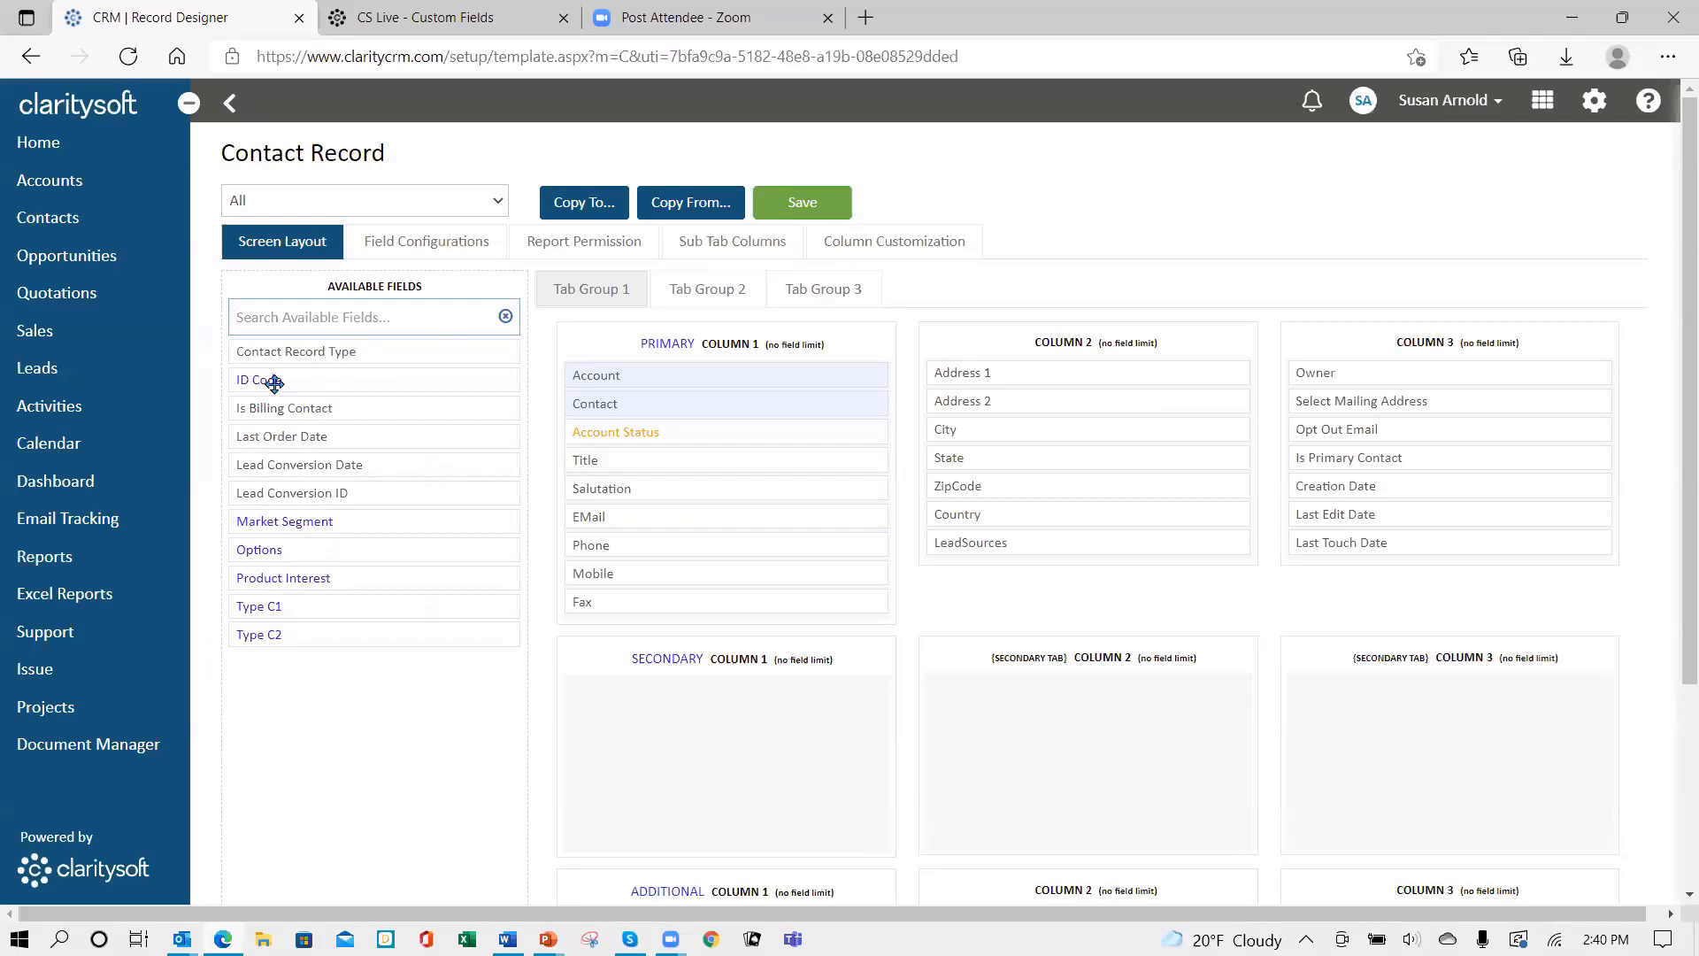
pyautogui.moveTo(285, 380); pyautogui.dragTo(588, 430)
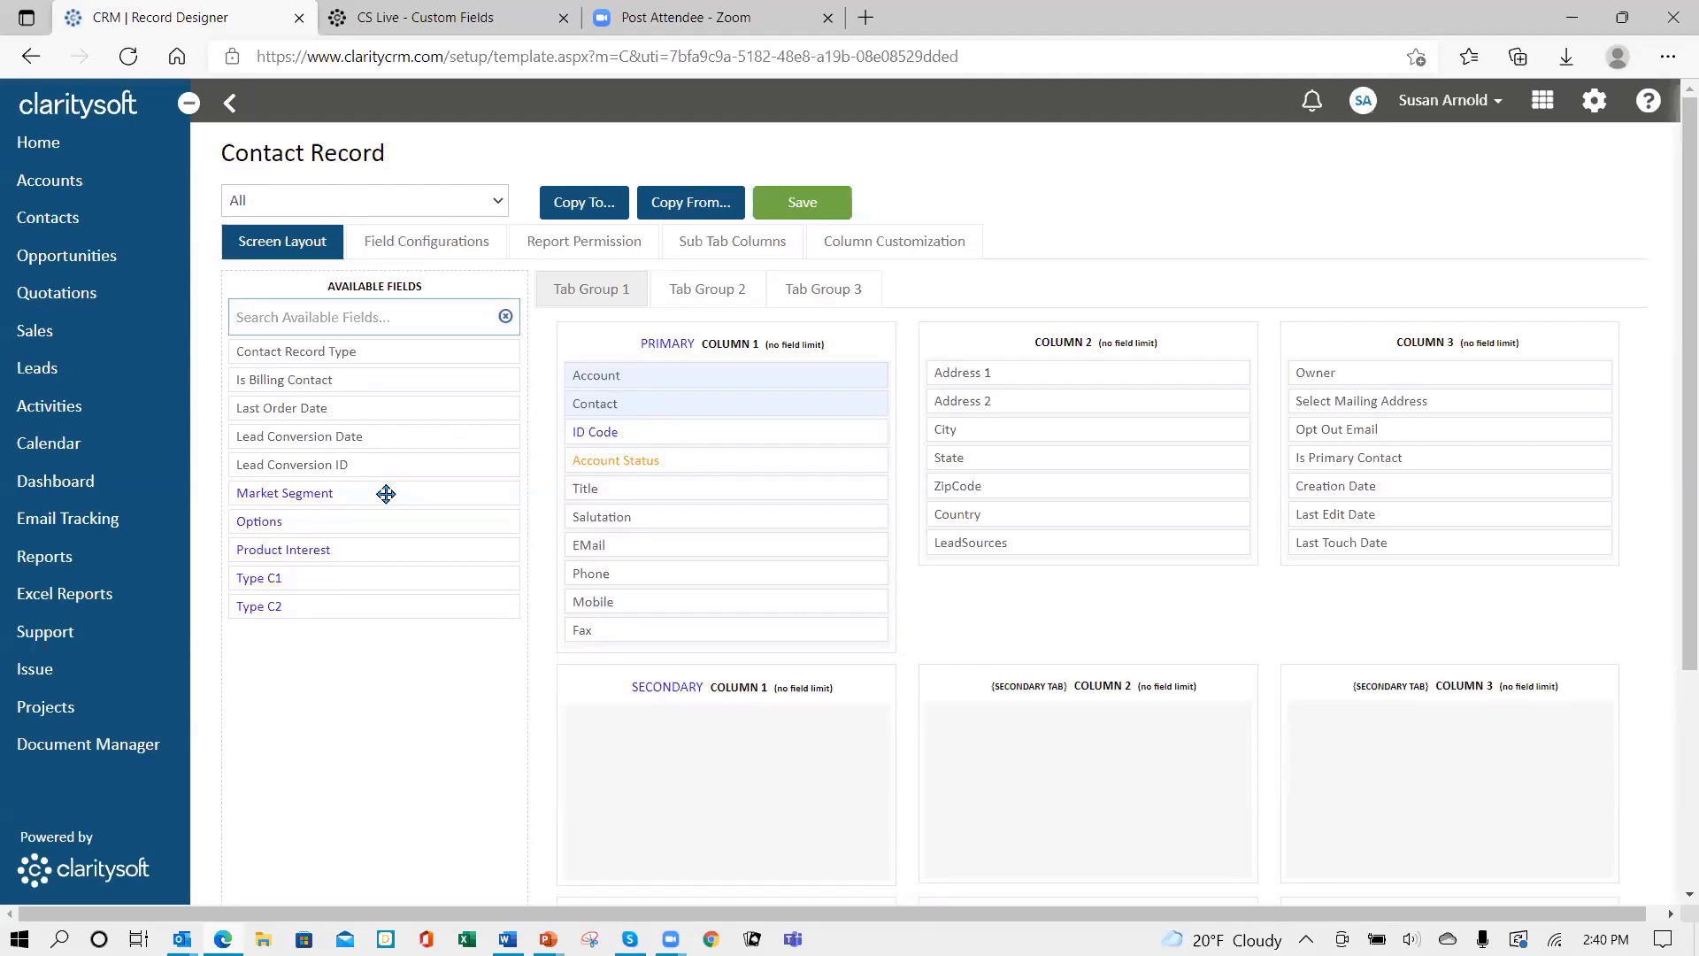
pyautogui.moveTo(386, 493); pyautogui.dragTo(730, 626)
pyautogui.moveTo(720, 629); pyautogui.dragTo(721, 629)
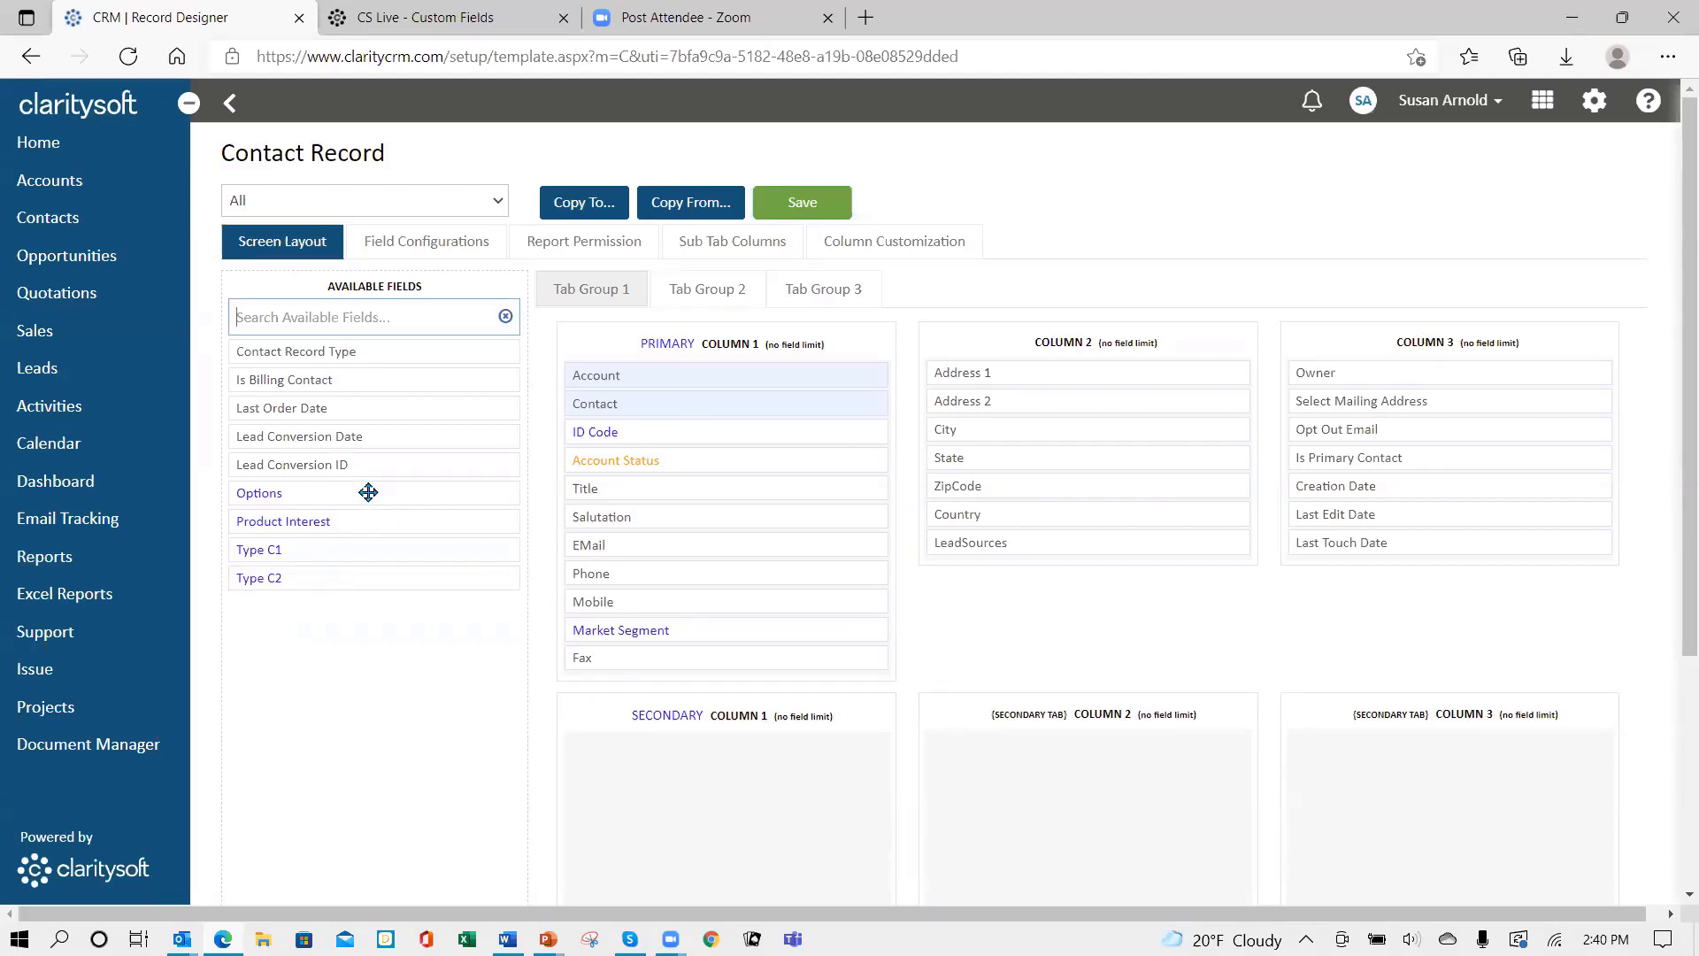
pyautogui.moveTo(368, 492); pyautogui.dragTo(747, 655)
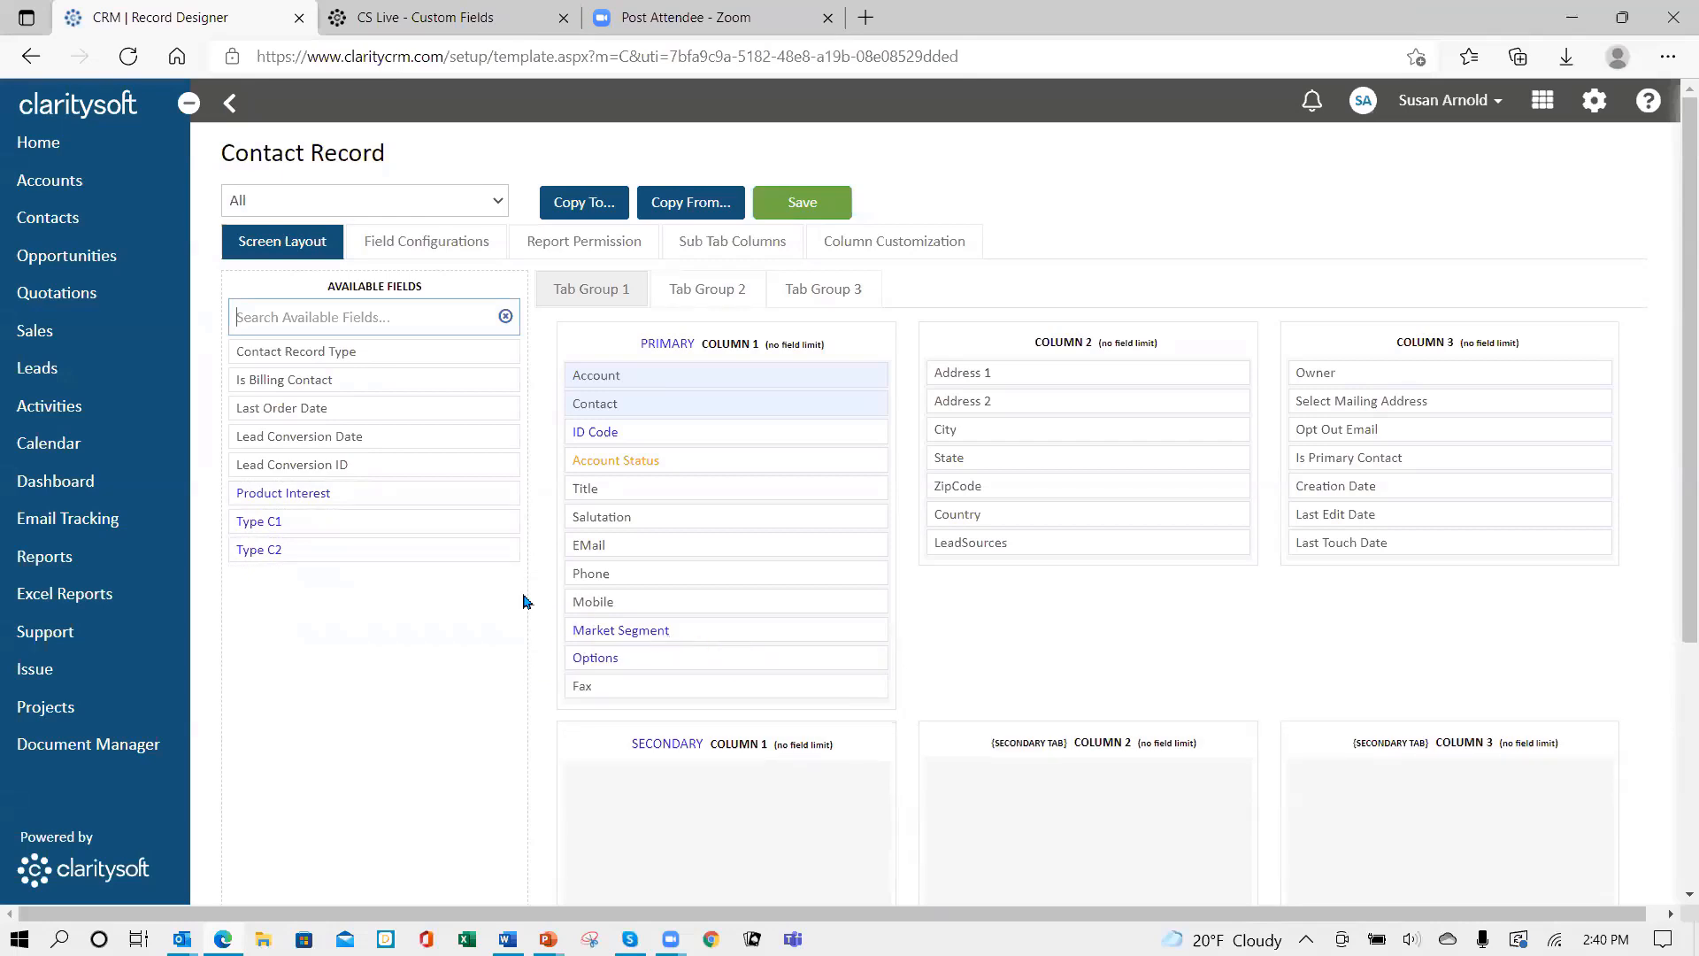
pyautogui.moveTo(369, 492); pyautogui.dragTo(713, 681)
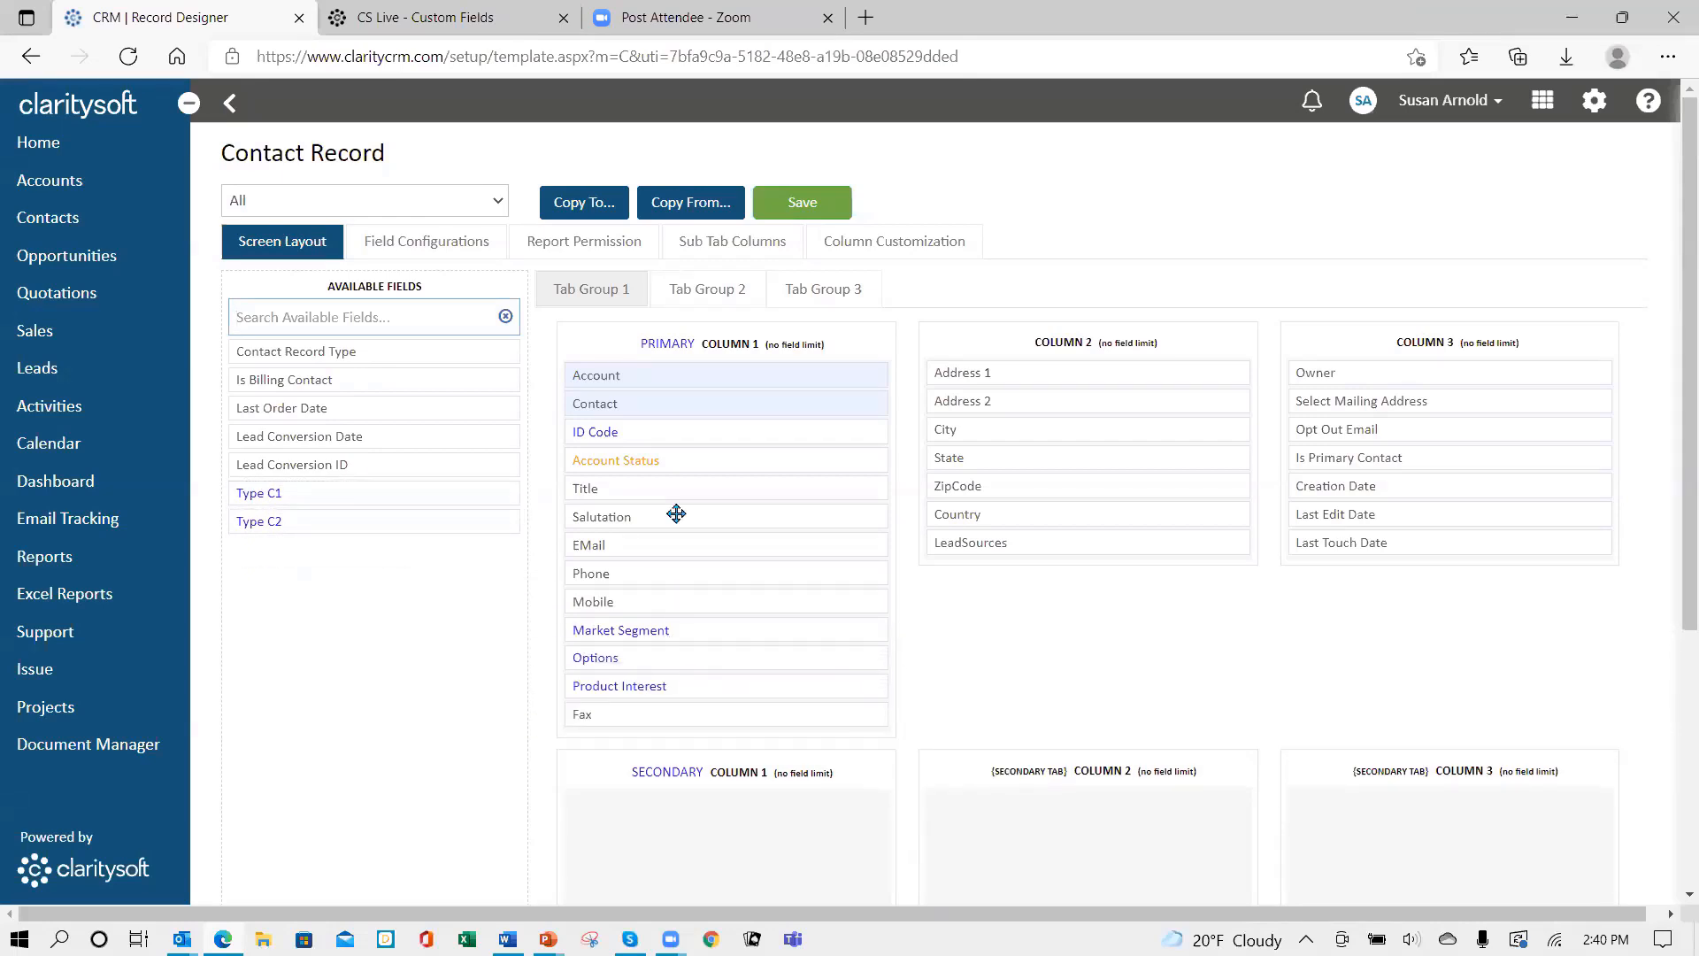
pyautogui.click(813, 205)
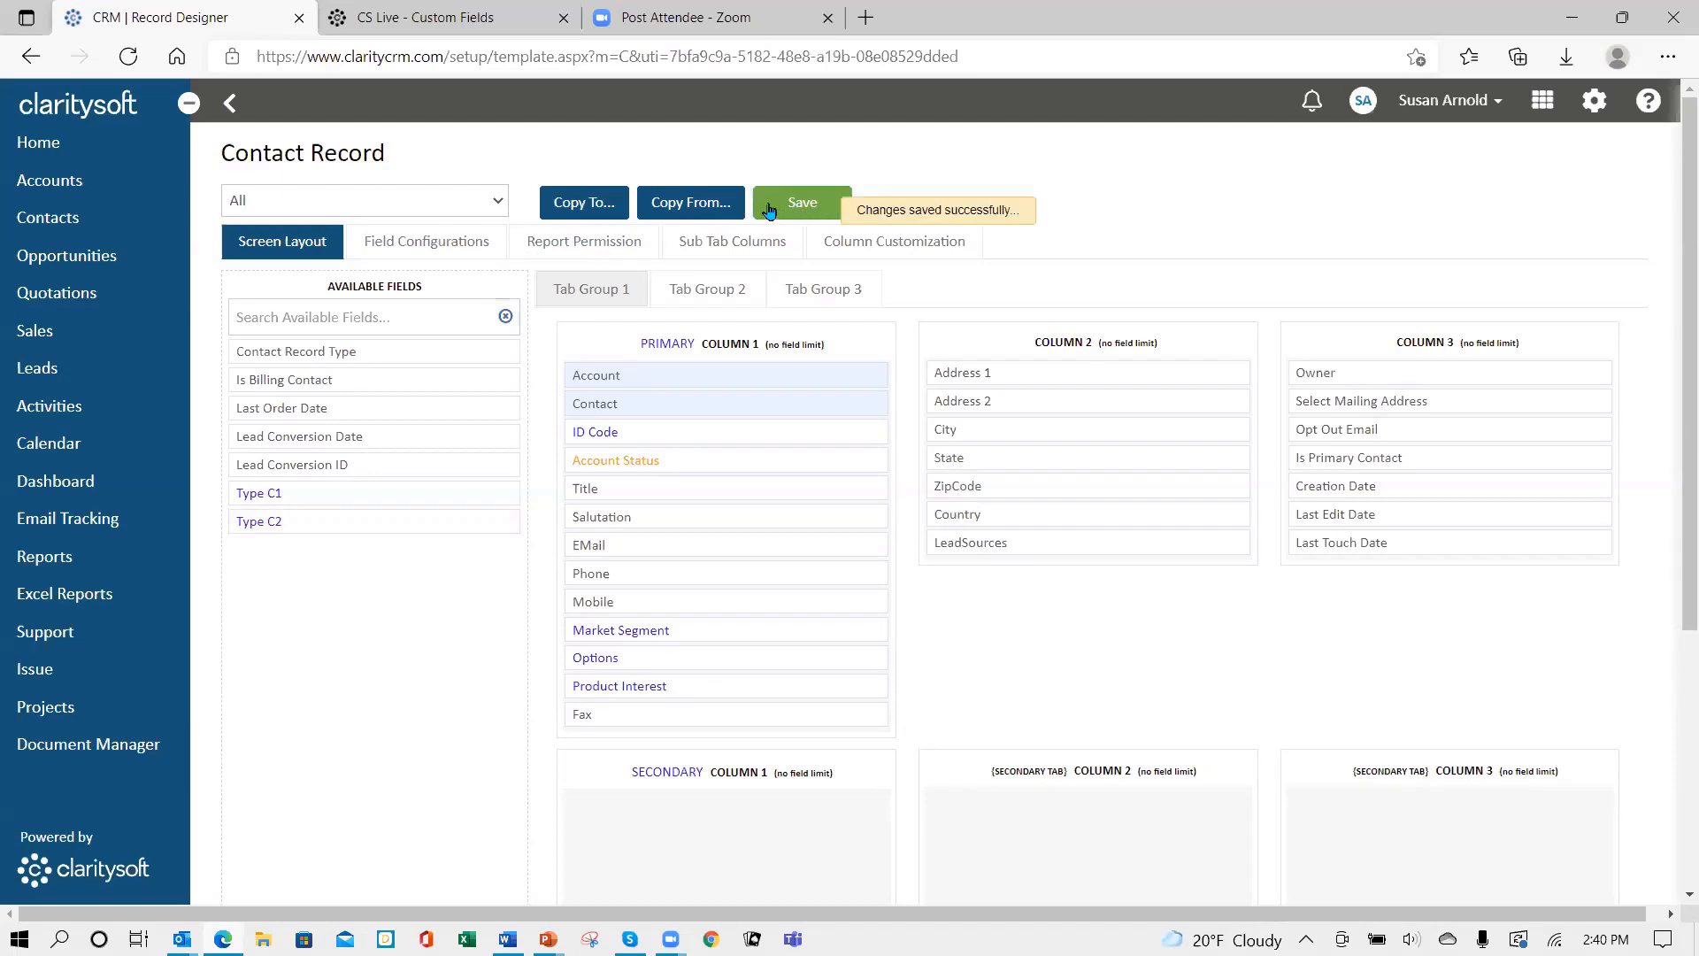
pyautogui.click(230, 105)
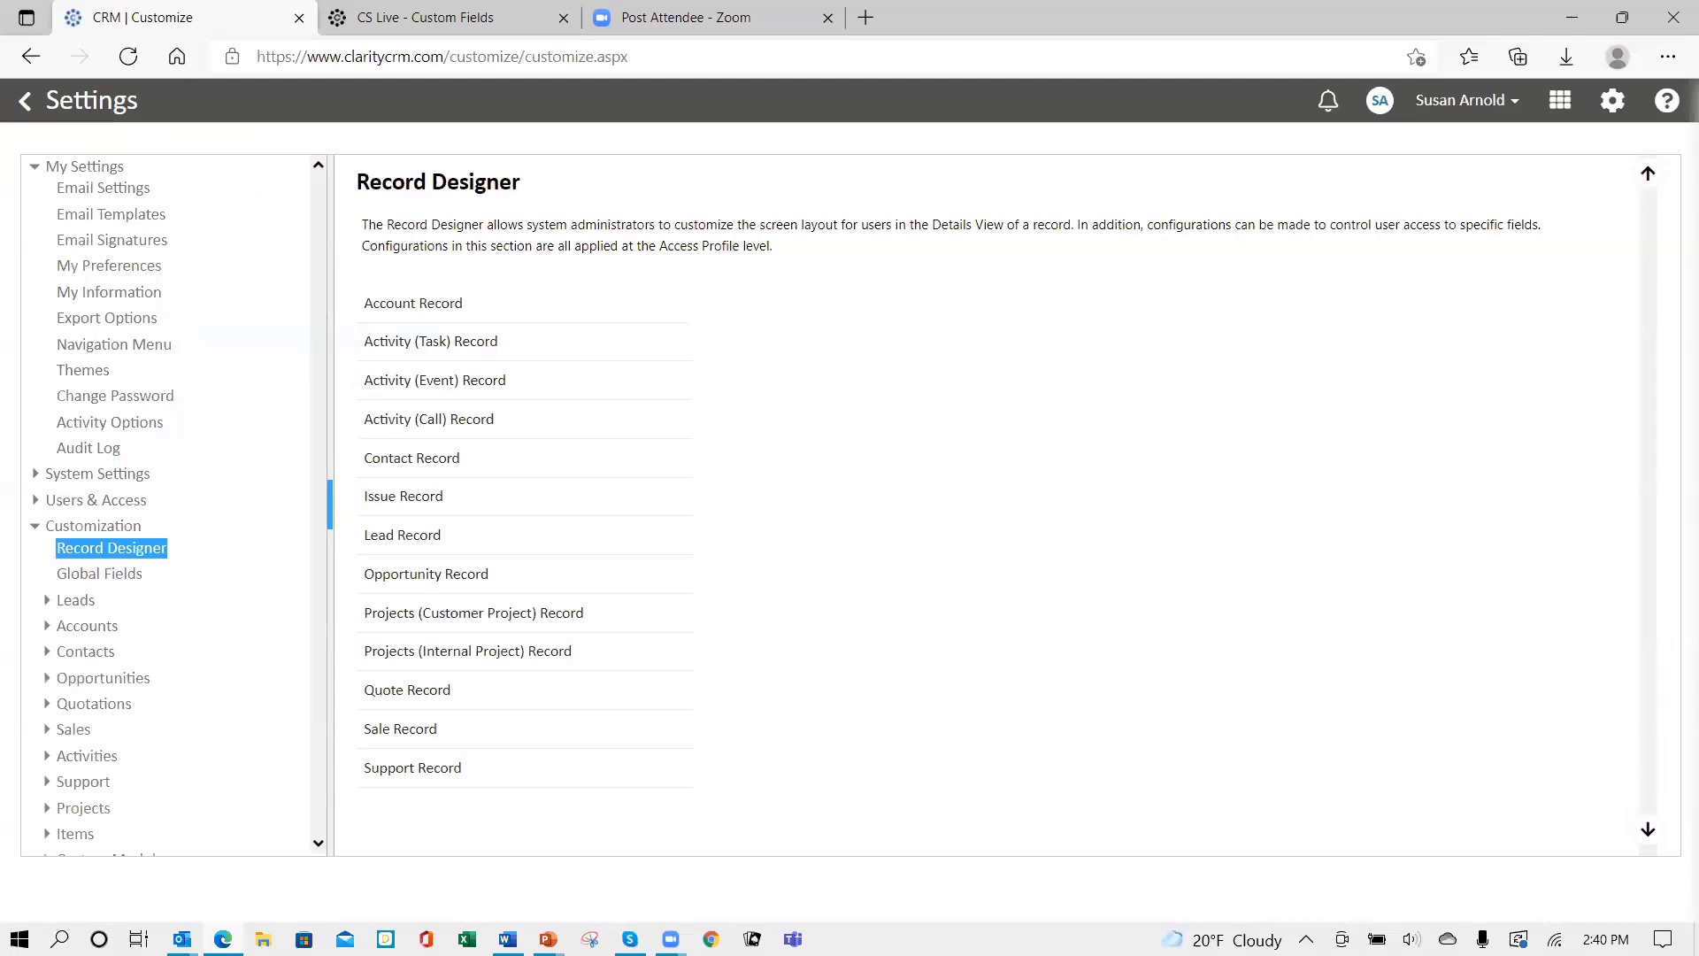
# - Log out and sign back in with the account password
pyautogui.click(1510, 103)
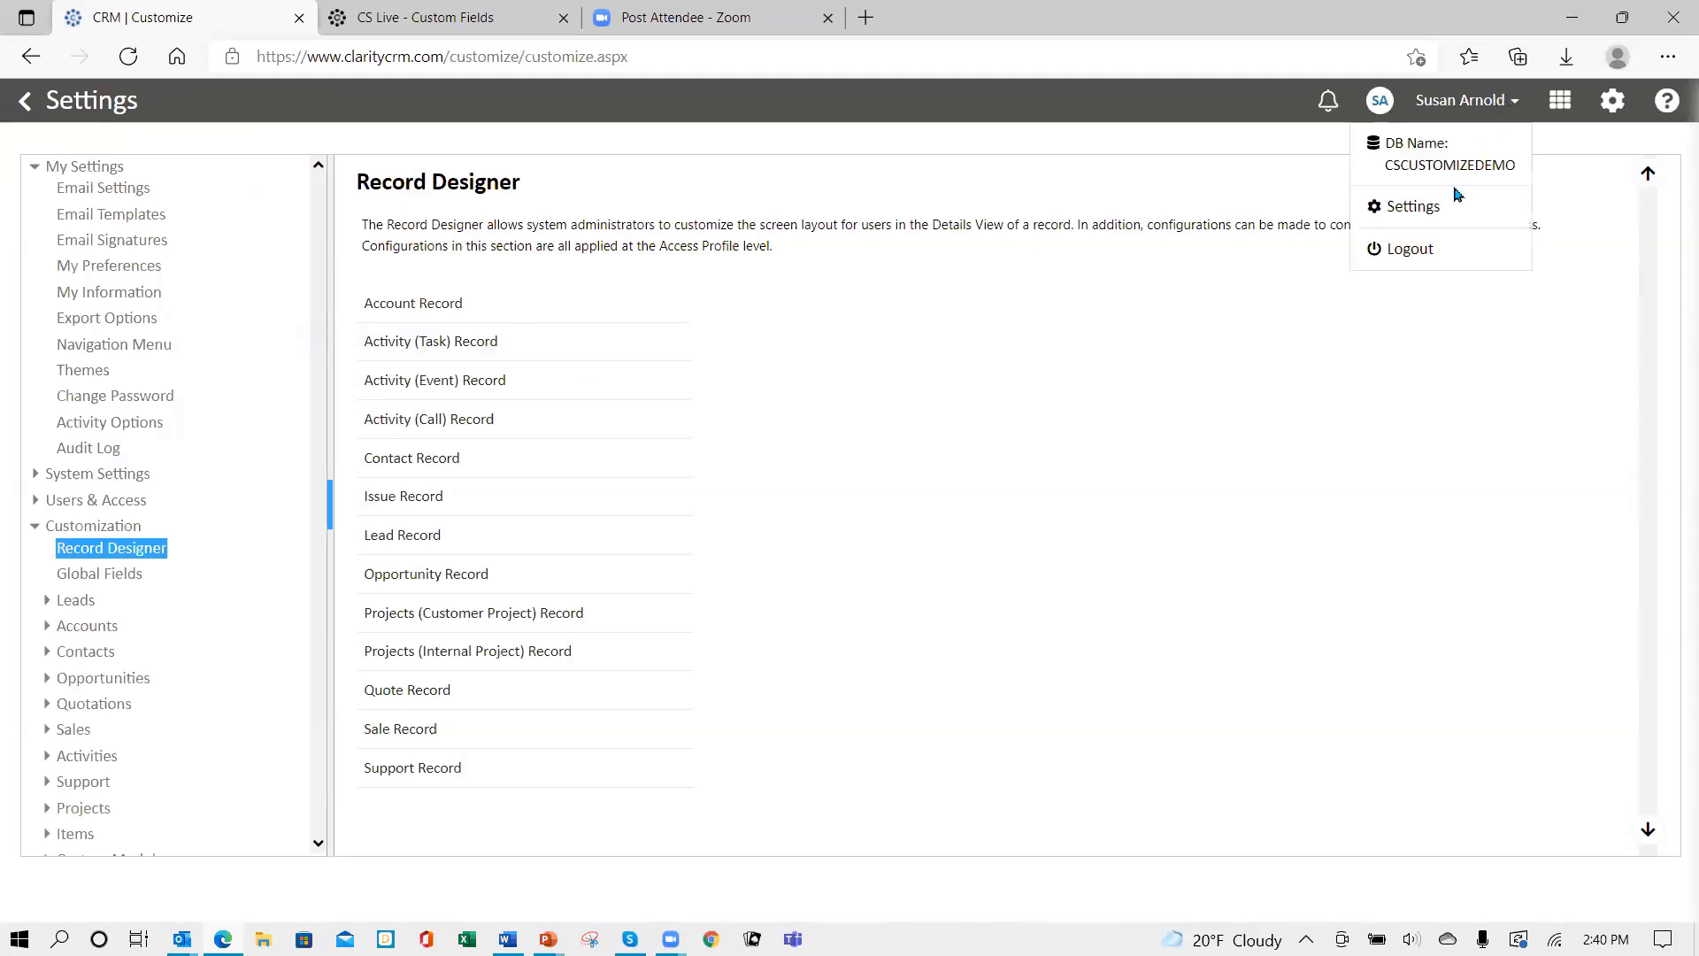
pyautogui.click(1410, 251)
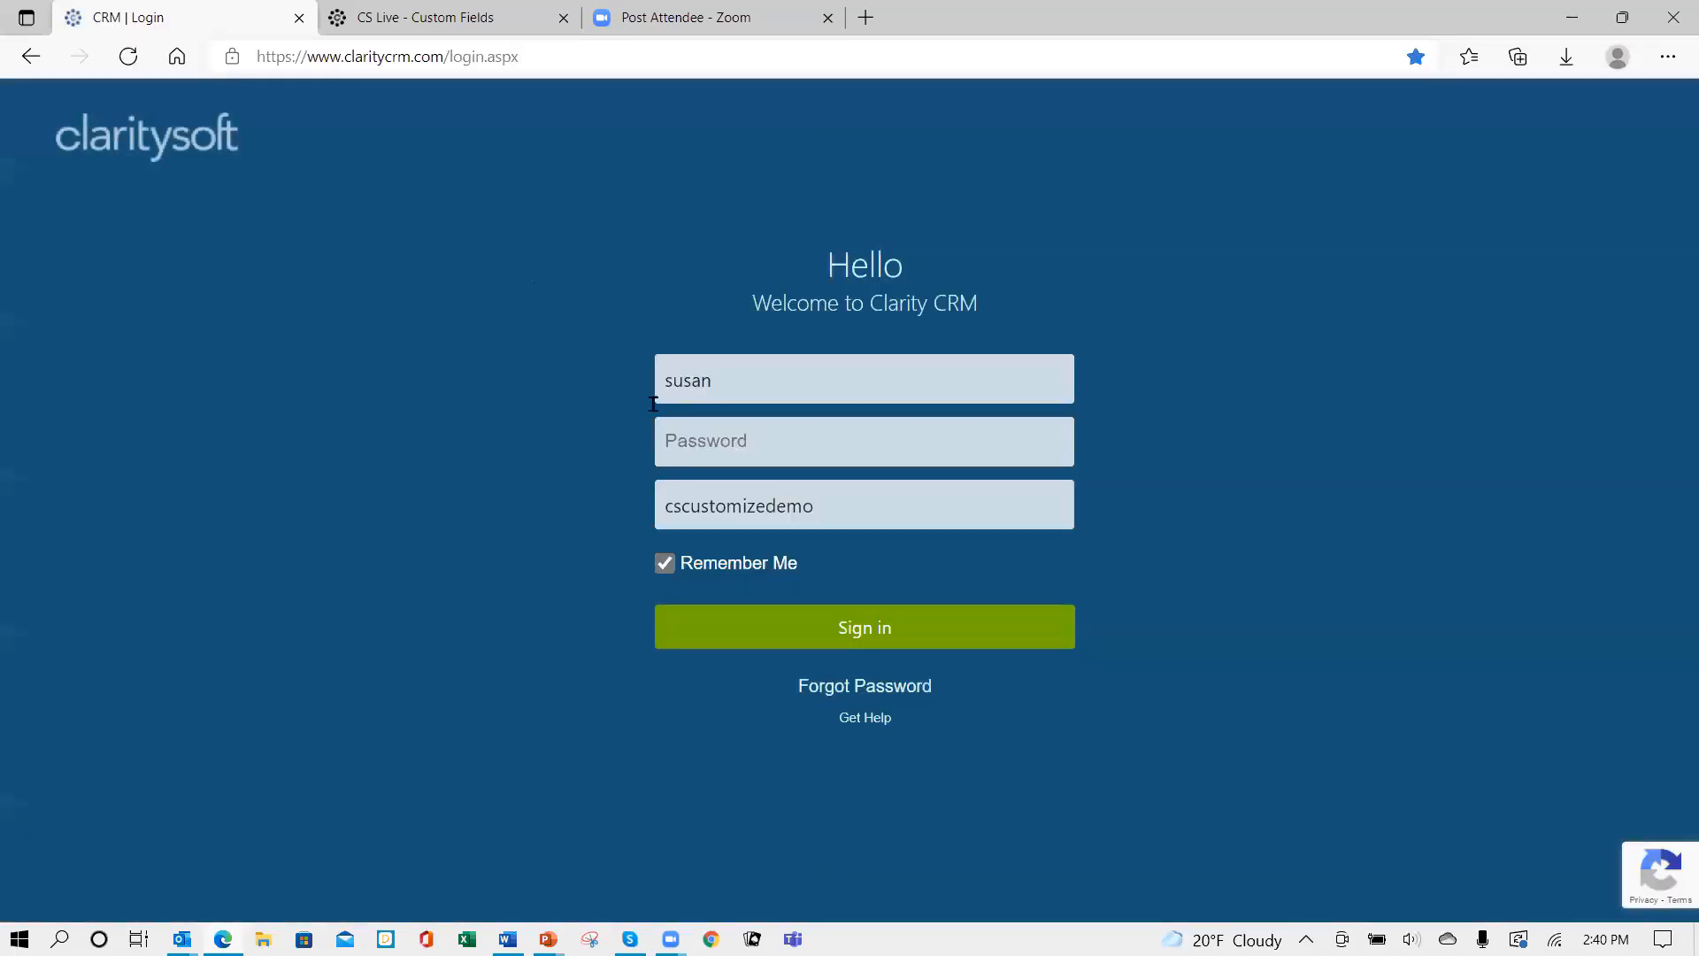
pyautogui.write('•••')
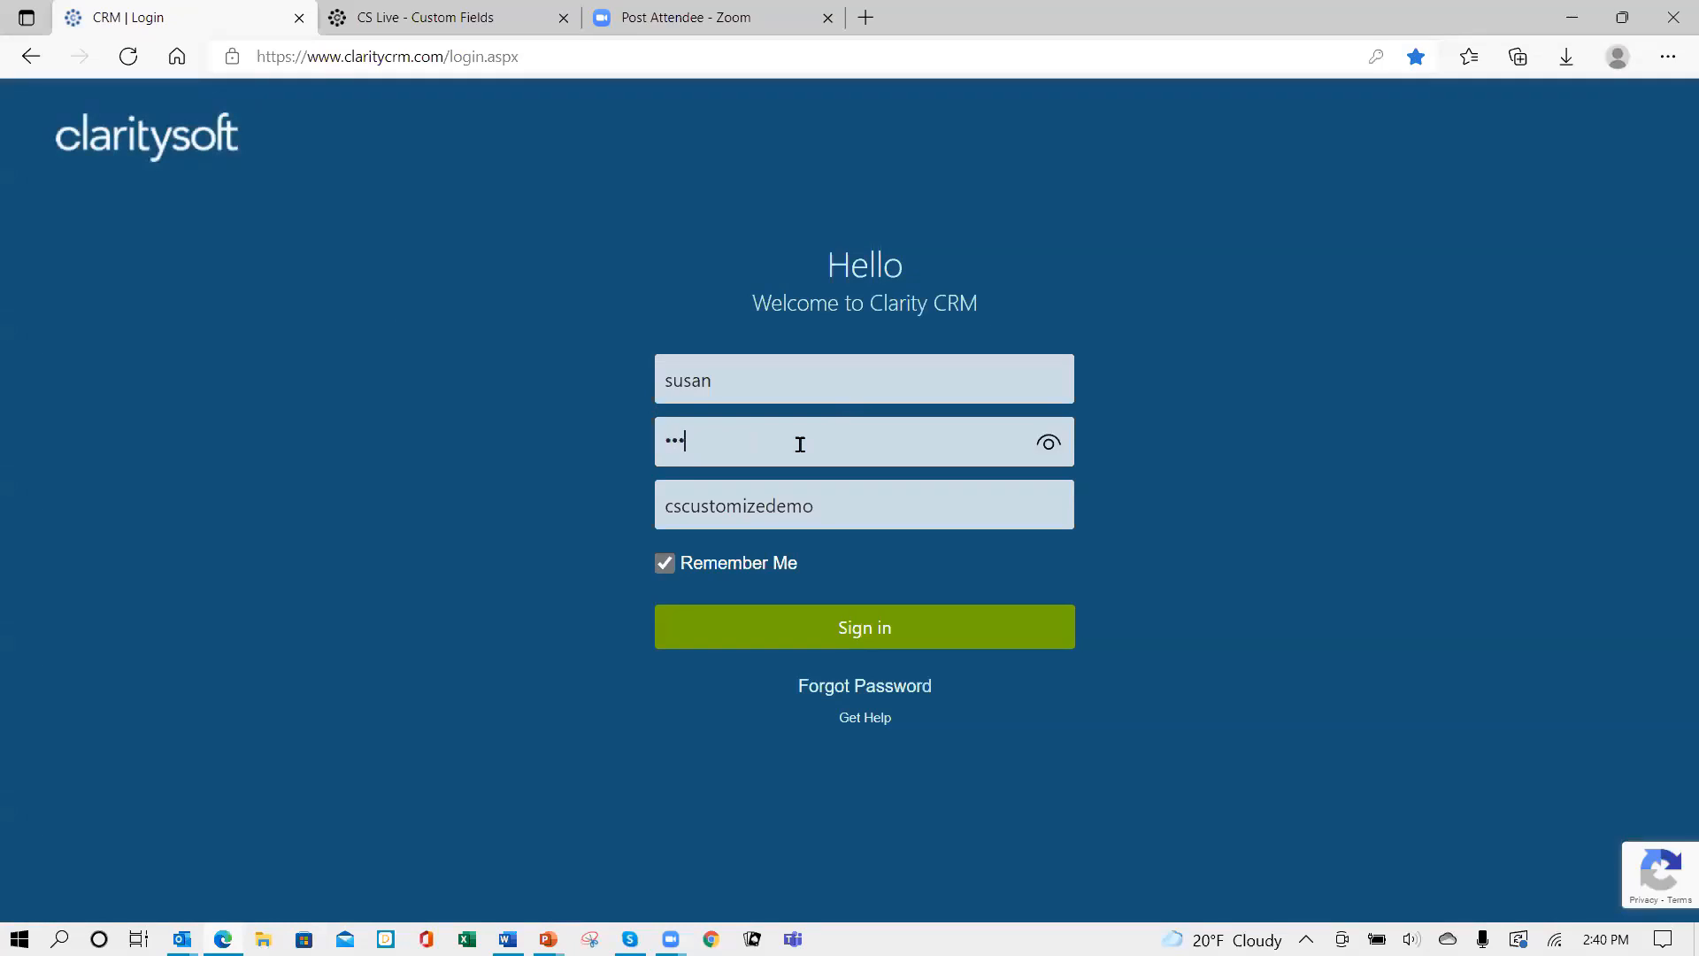
pyautogui.press('Return')
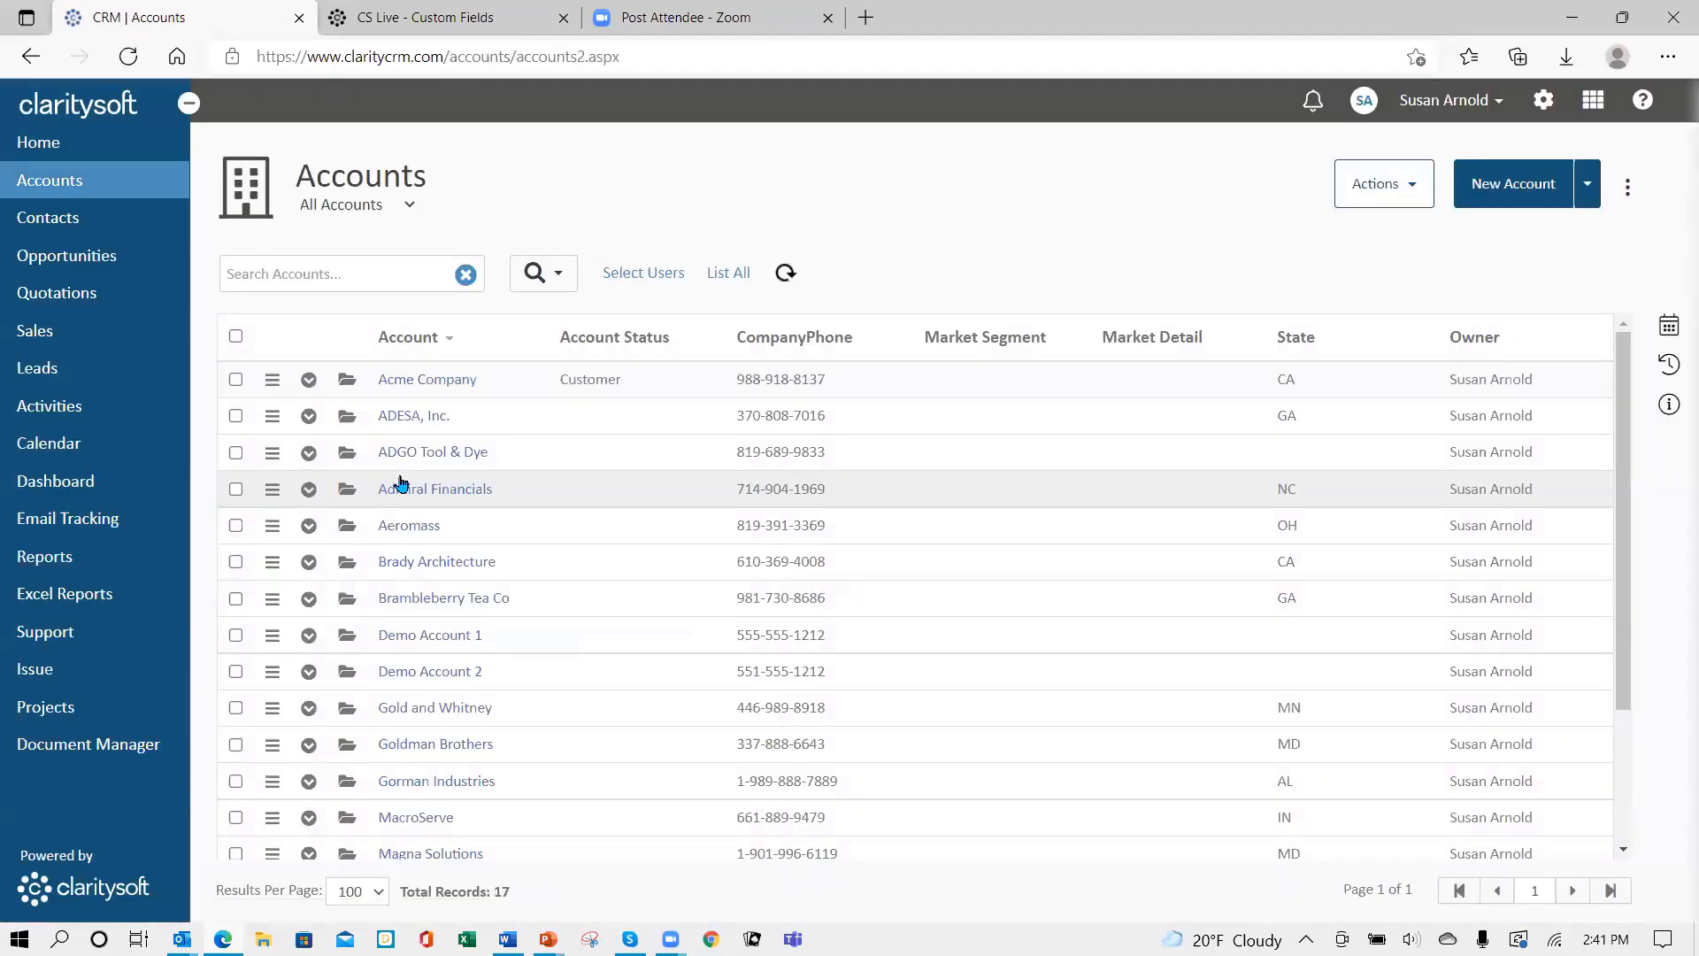
# - Open the Acme Company account and enter ID code 12345QST
pyautogui.click(347, 382)
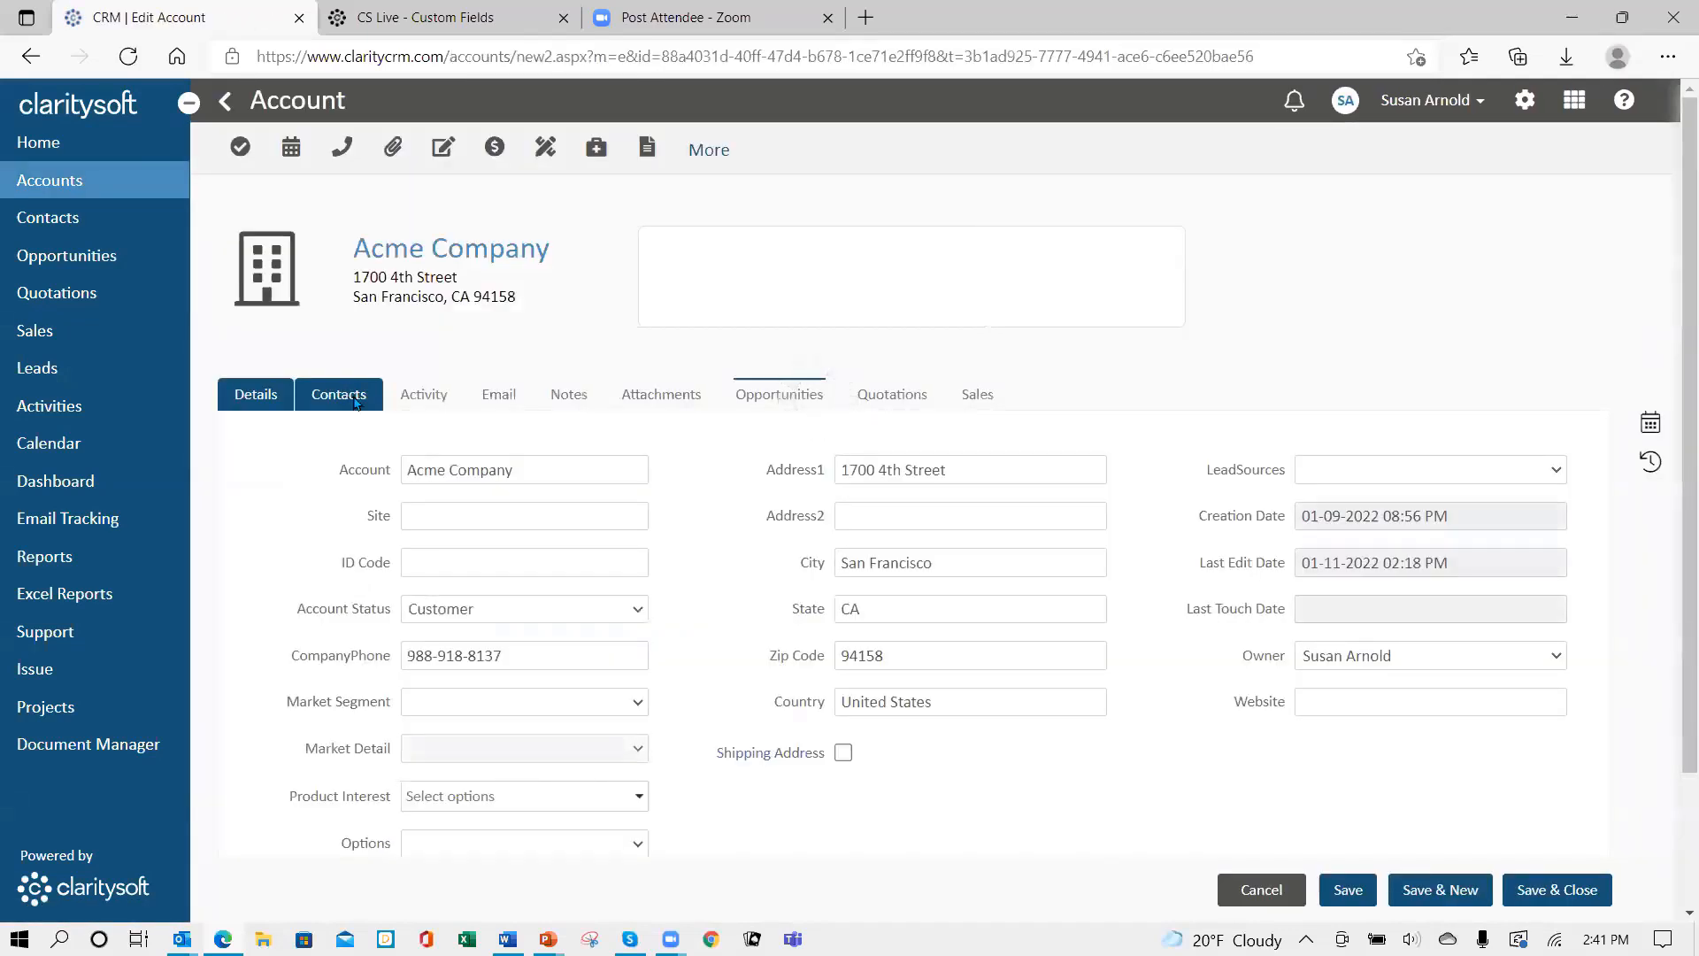
pyautogui.click(438, 563)
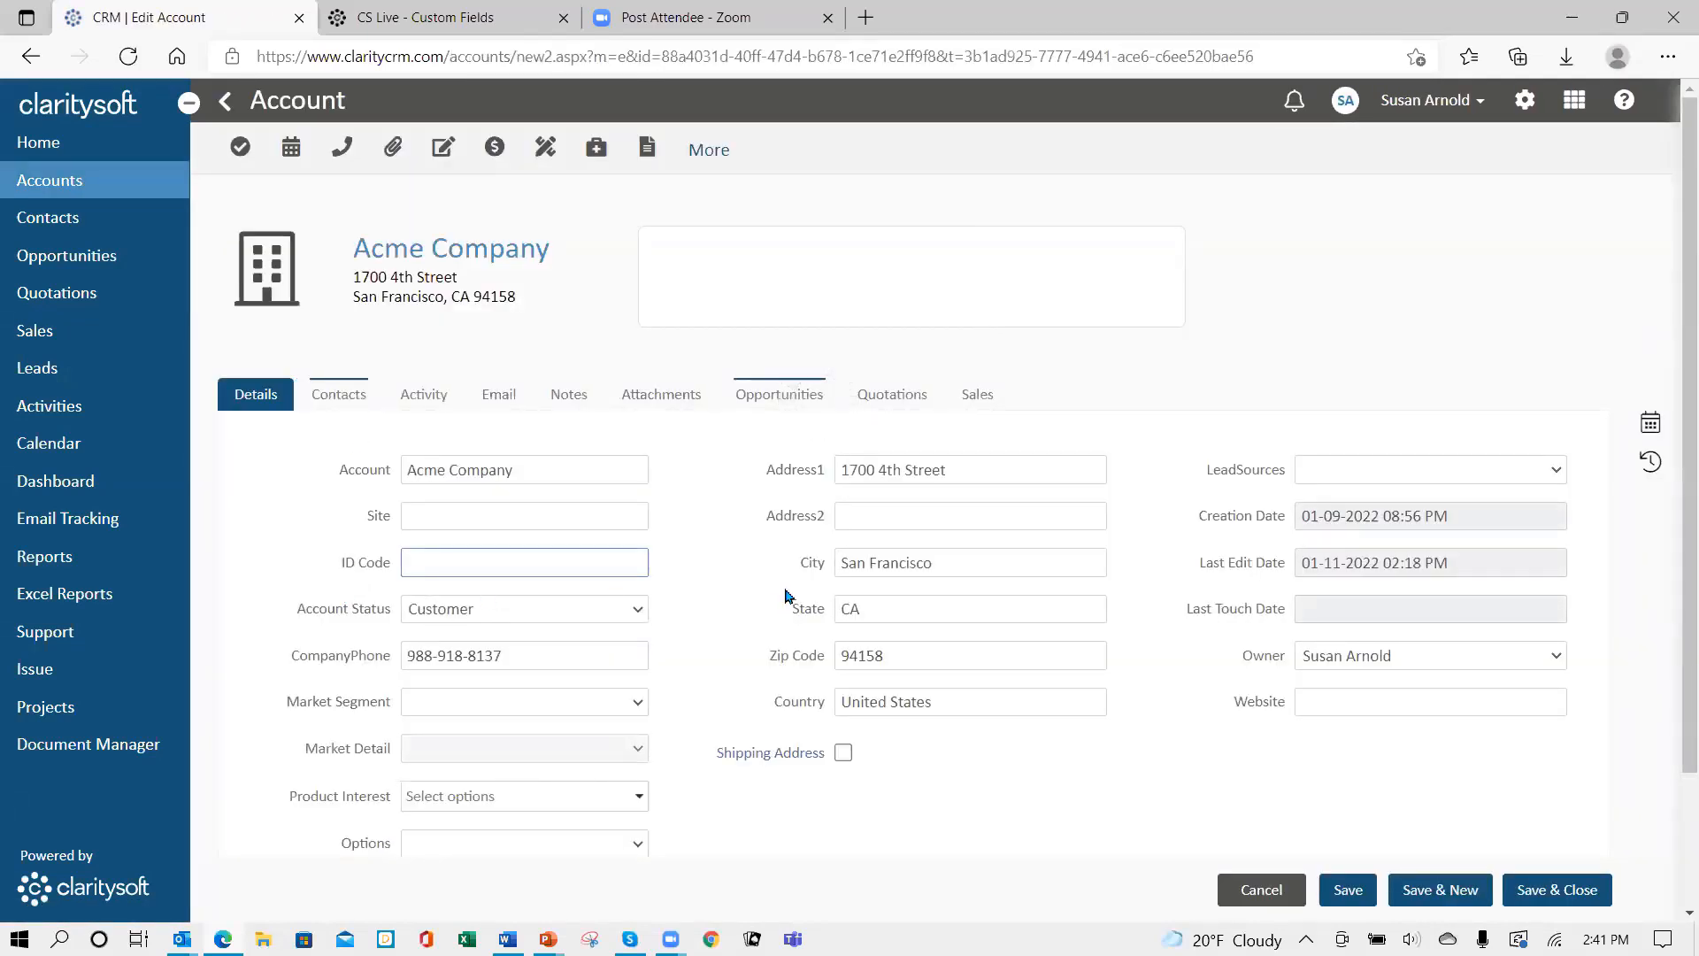
pyautogui.write('12345QST')
pyautogui.scroll(-2, 722, 691)
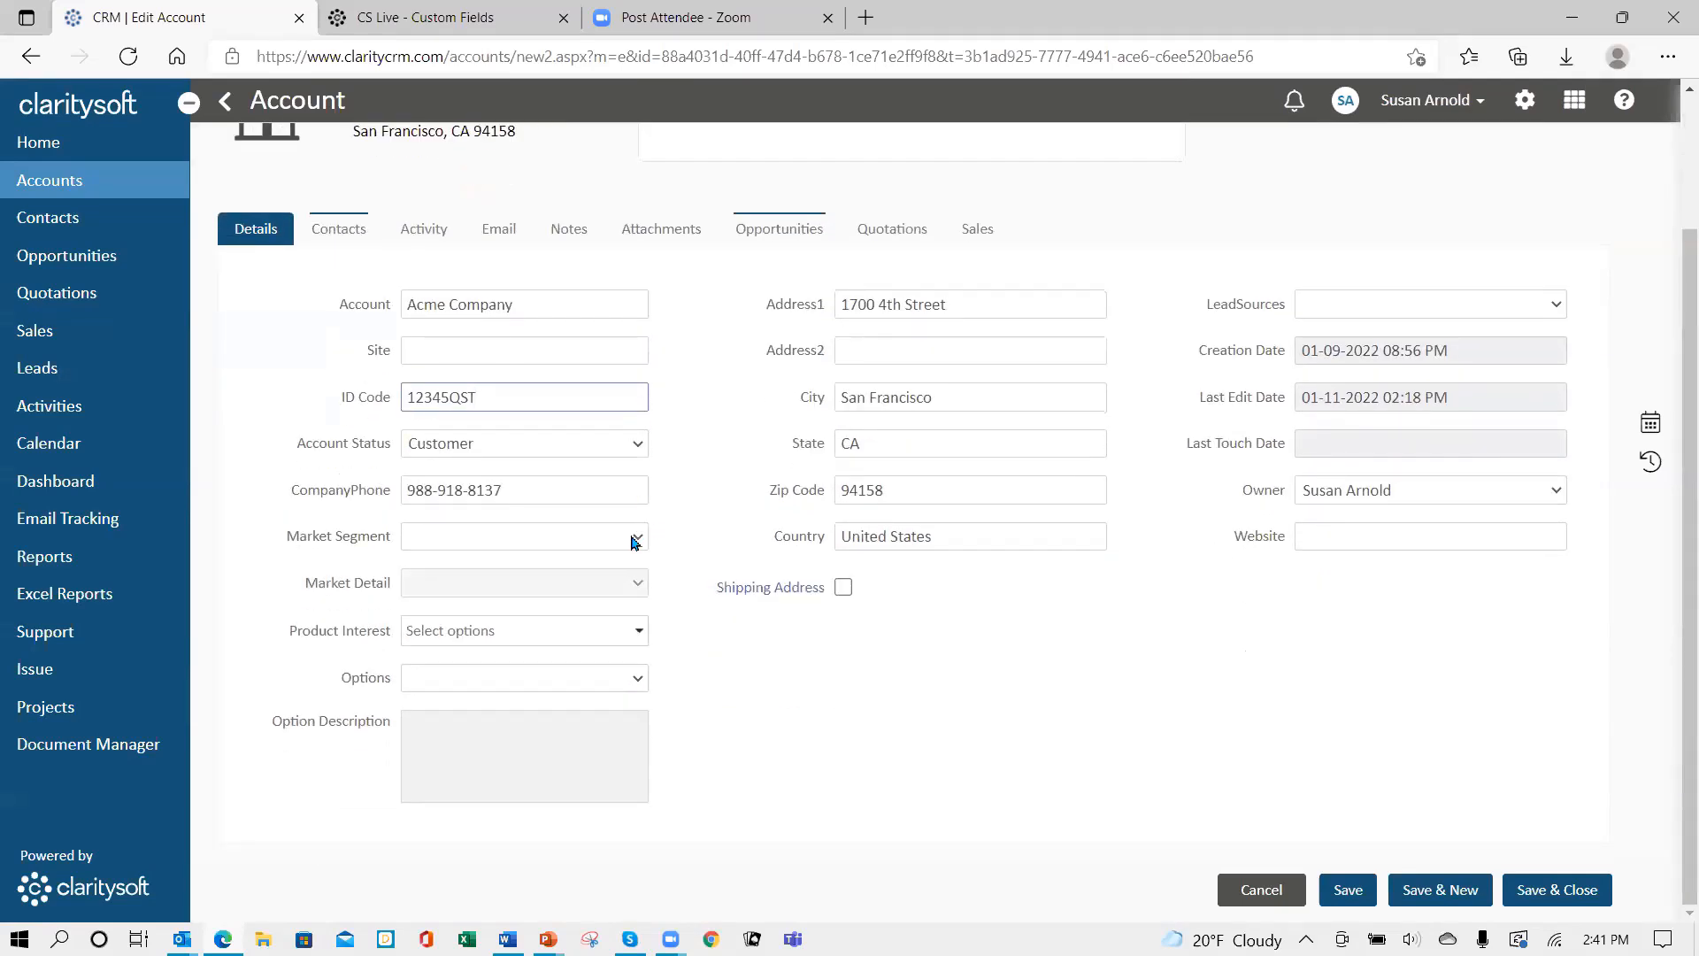
# - Set Acme's market segment to Manufacturing and market detail to Electronics
pyautogui.click(637, 541)
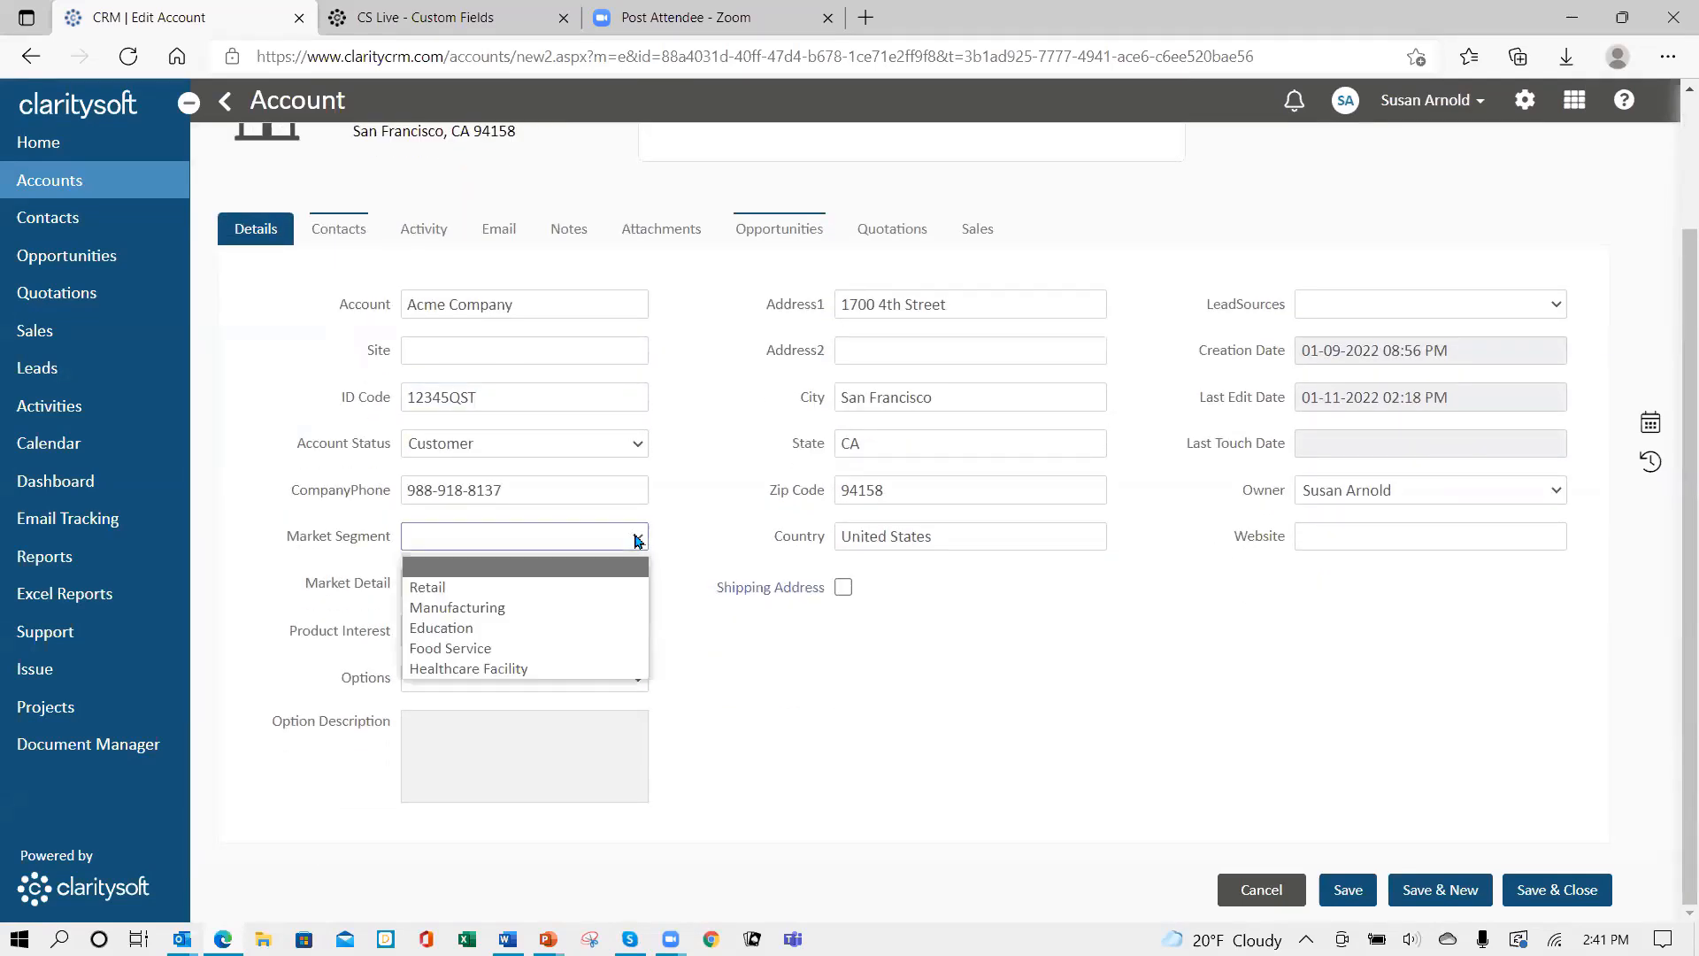
pyautogui.click(549, 590)
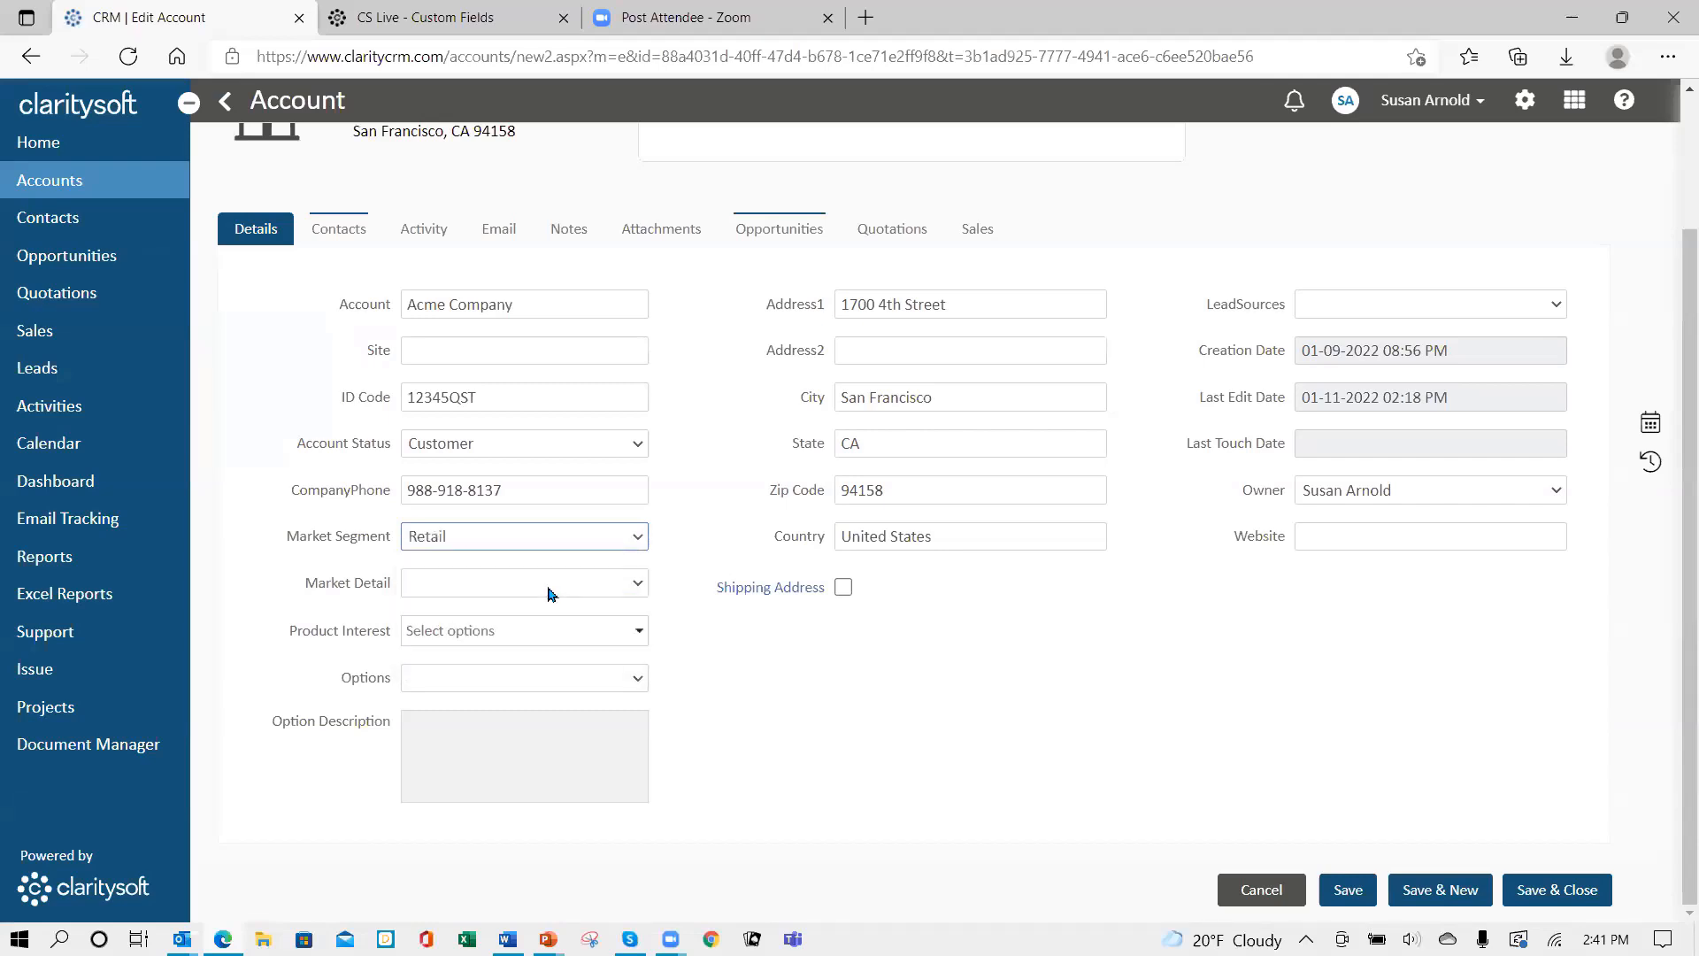
pyautogui.click(639, 584)
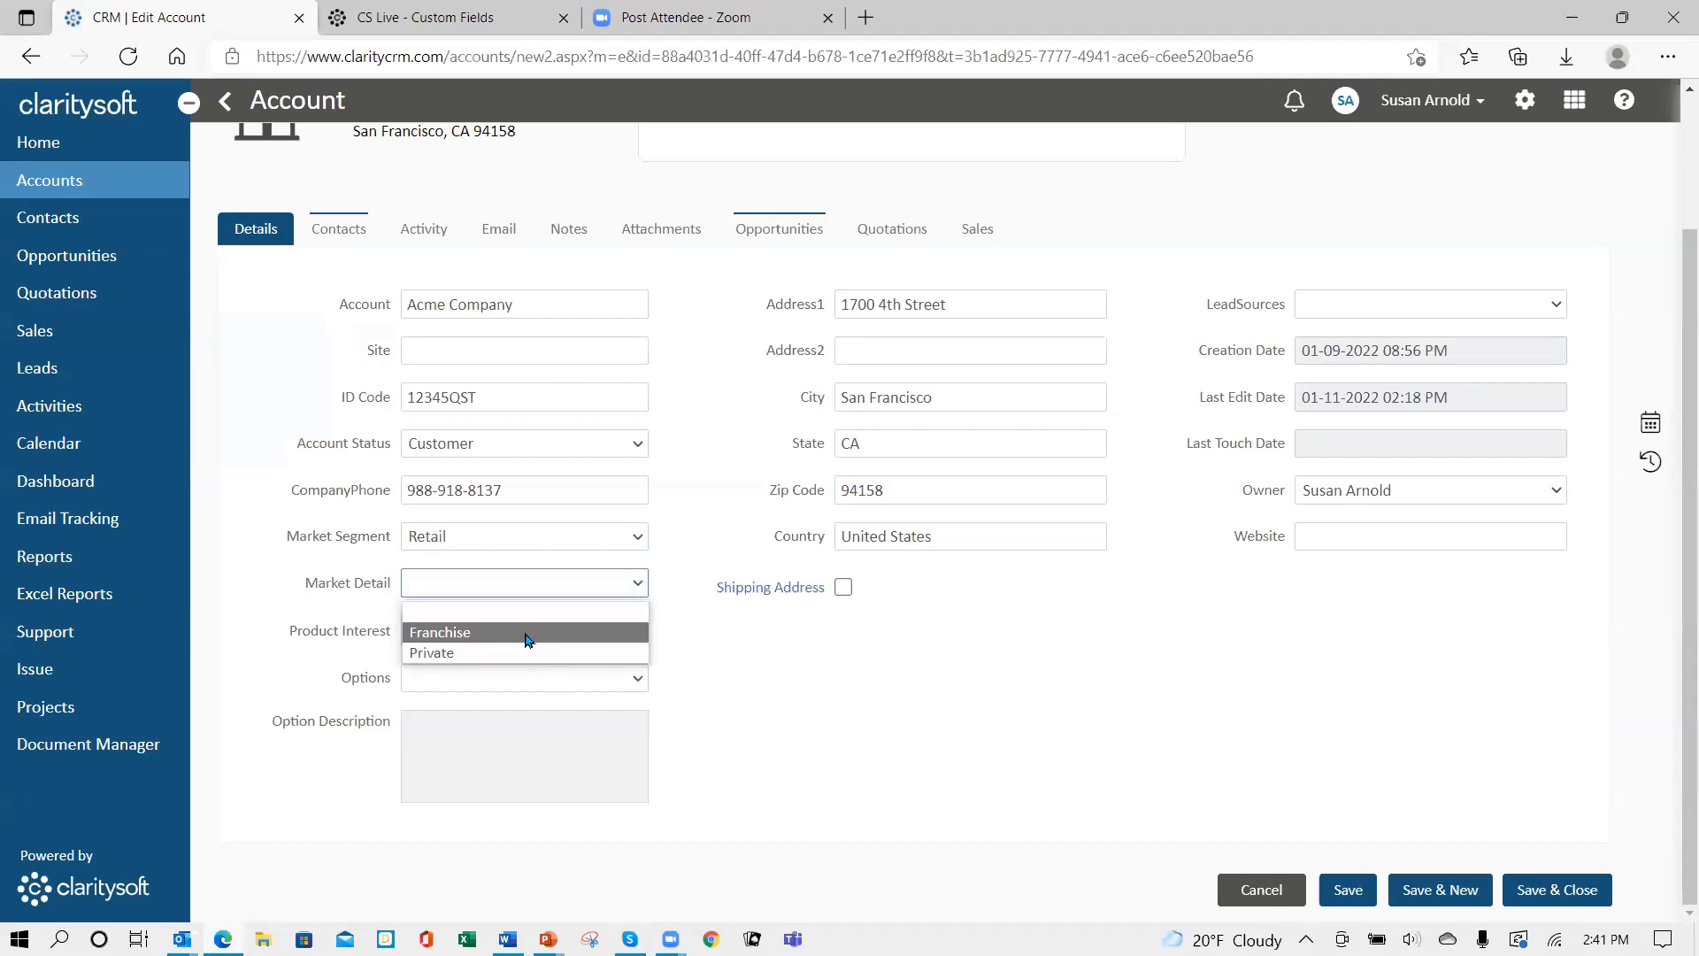
pyautogui.click(528, 632)
pyautogui.click(638, 543)
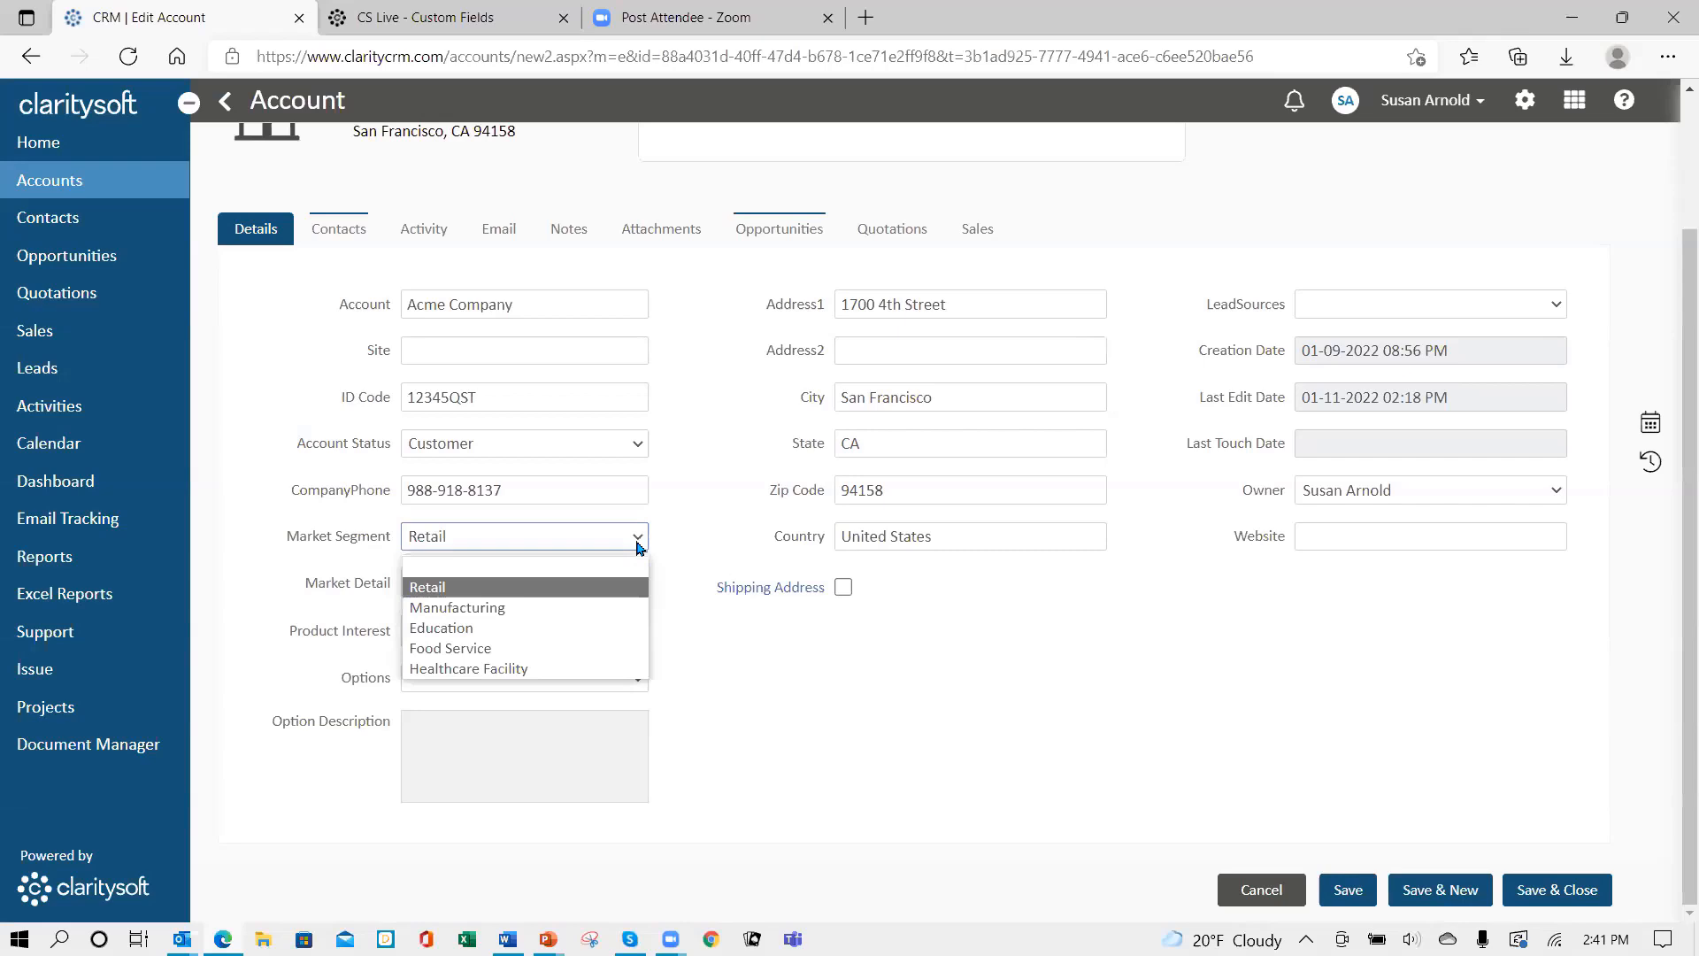
pyautogui.click(546, 608)
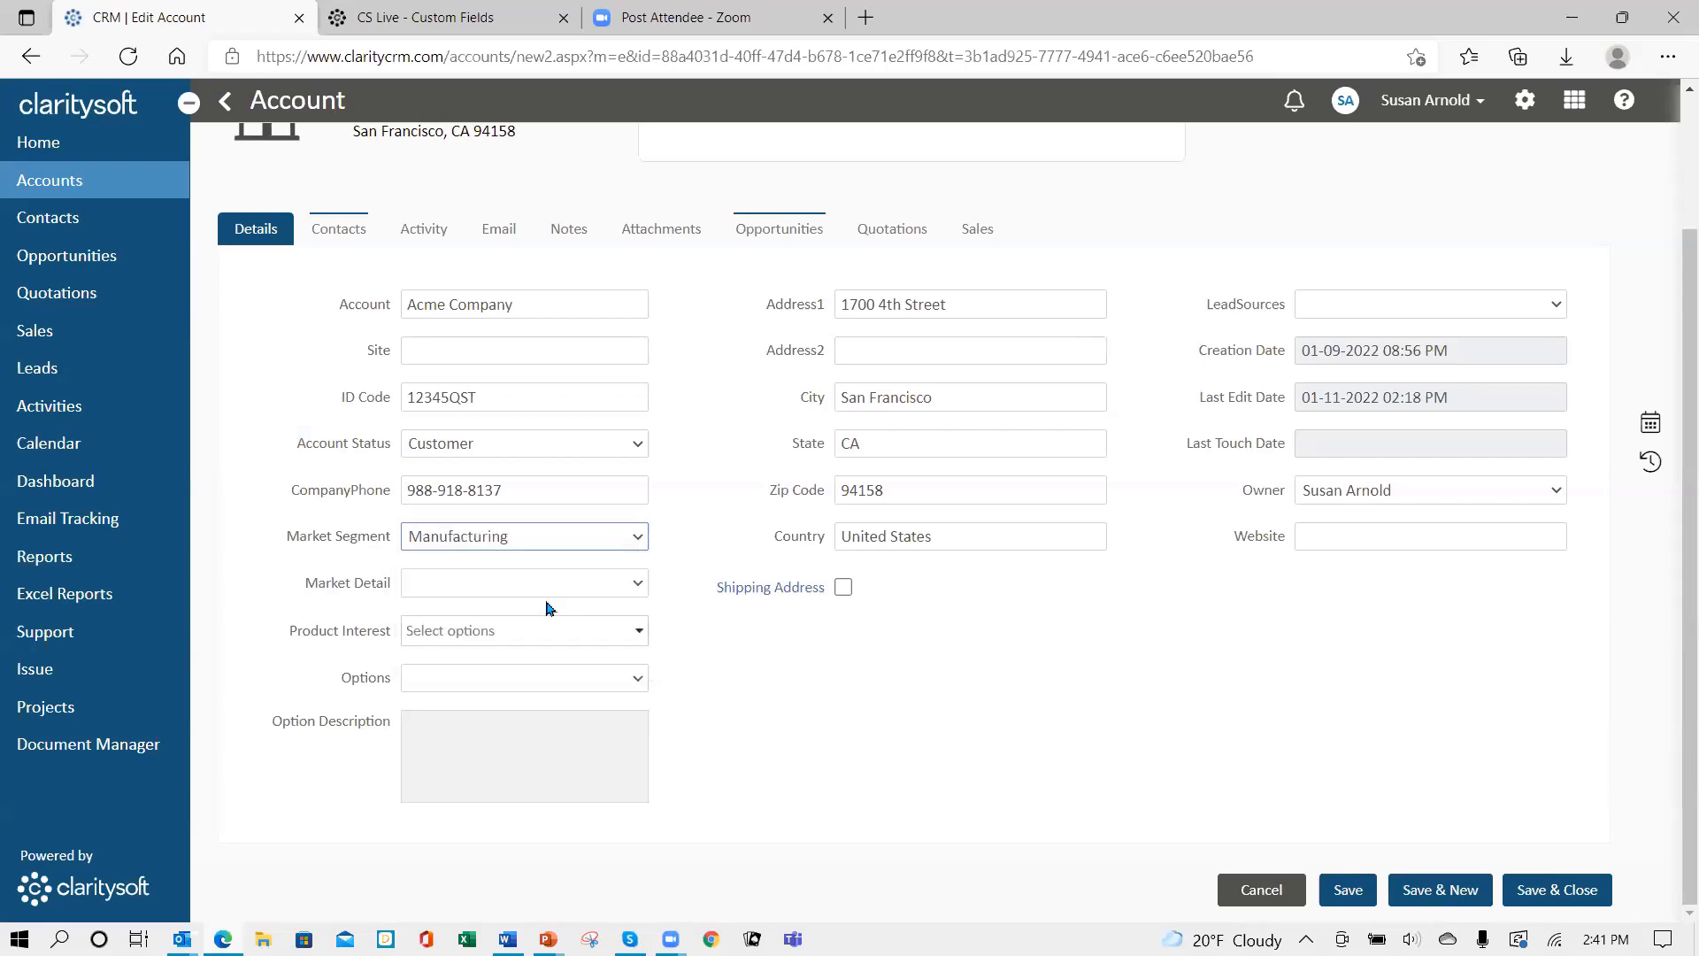
pyautogui.click(637, 584)
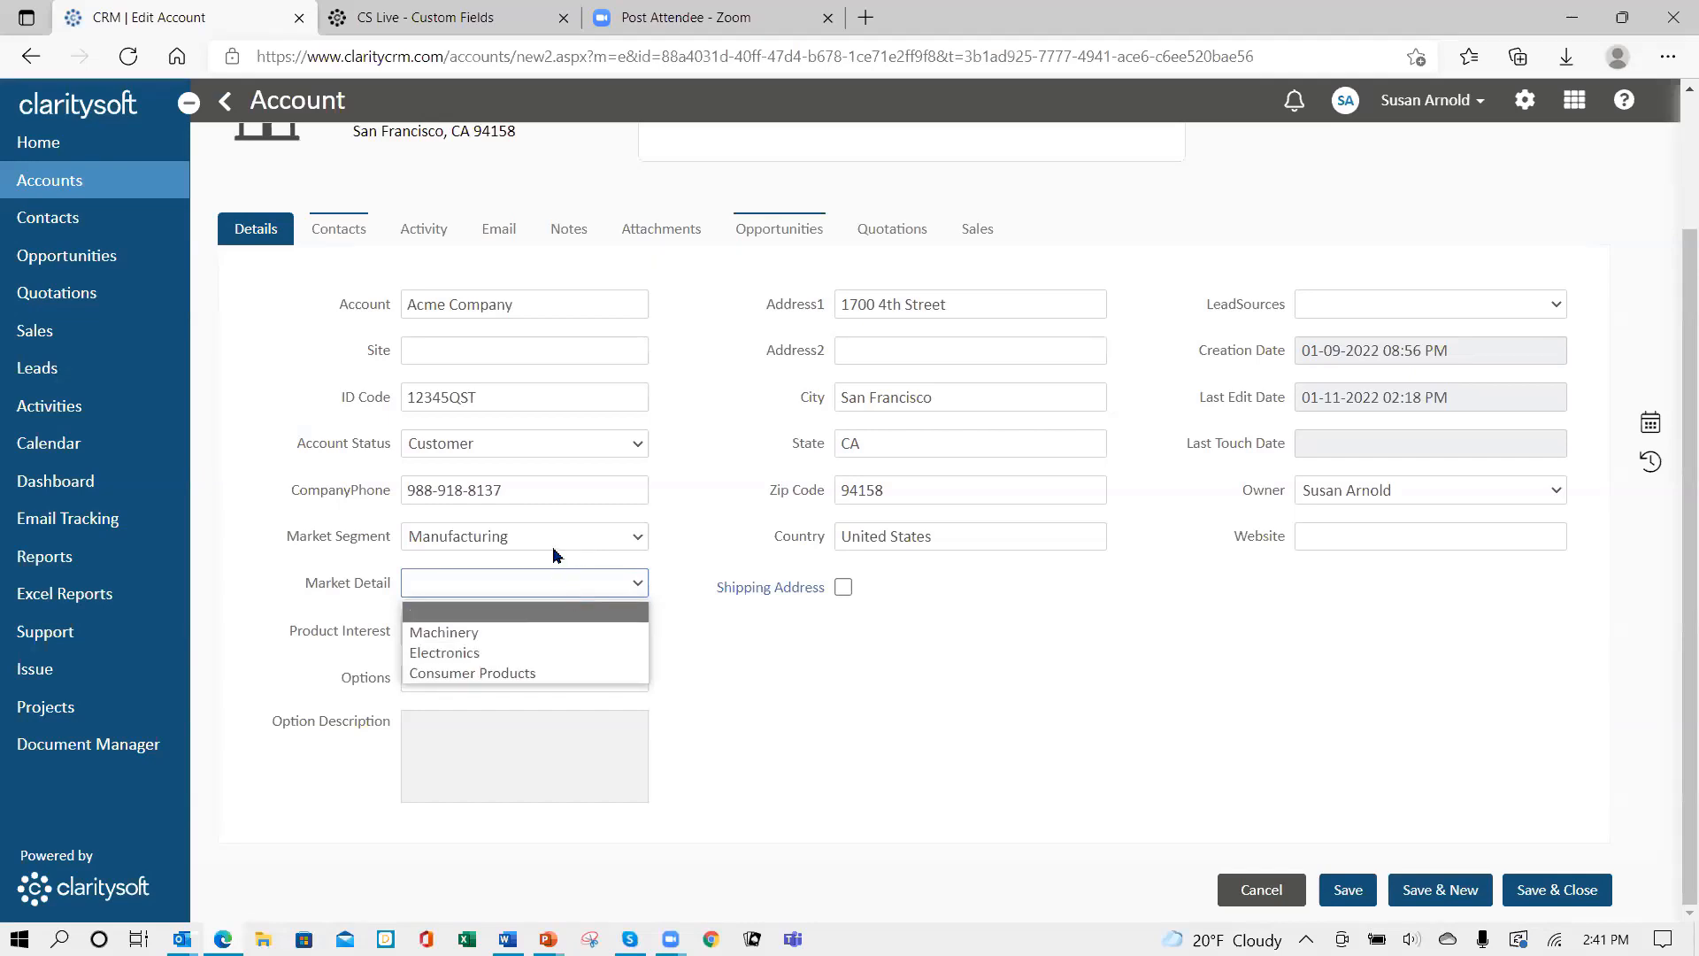
pyautogui.click(547, 651)
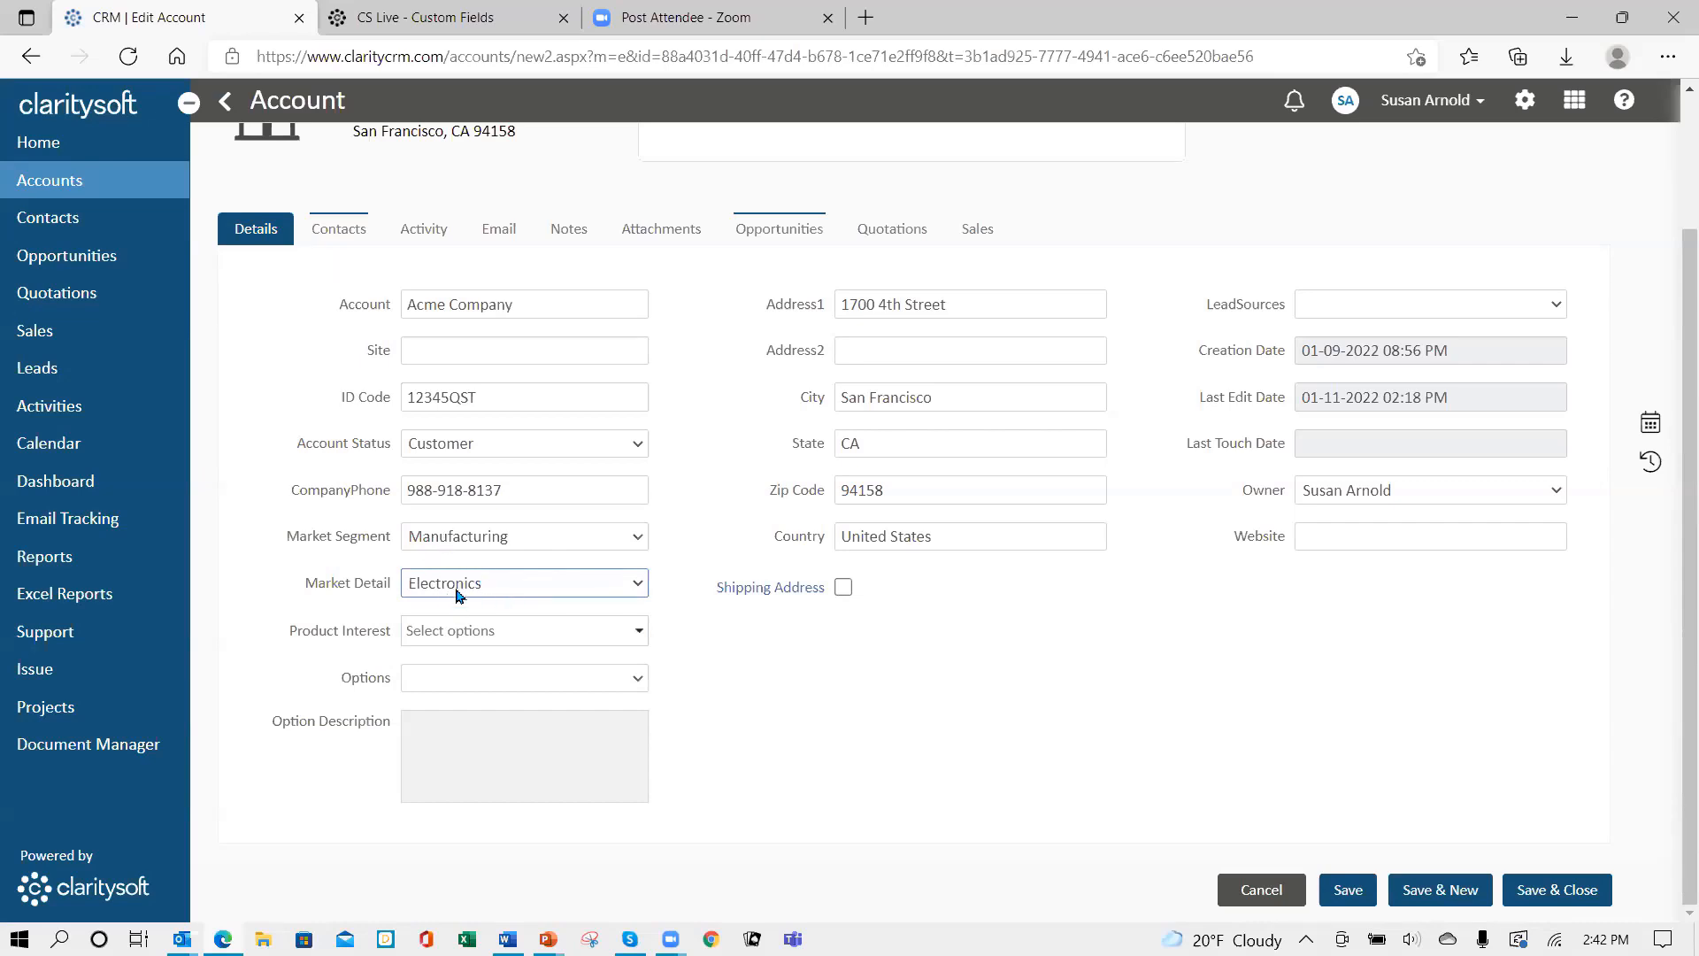
# - Select Big Machine and Biggest Machine as the account's product interests
pyautogui.click(641, 634)
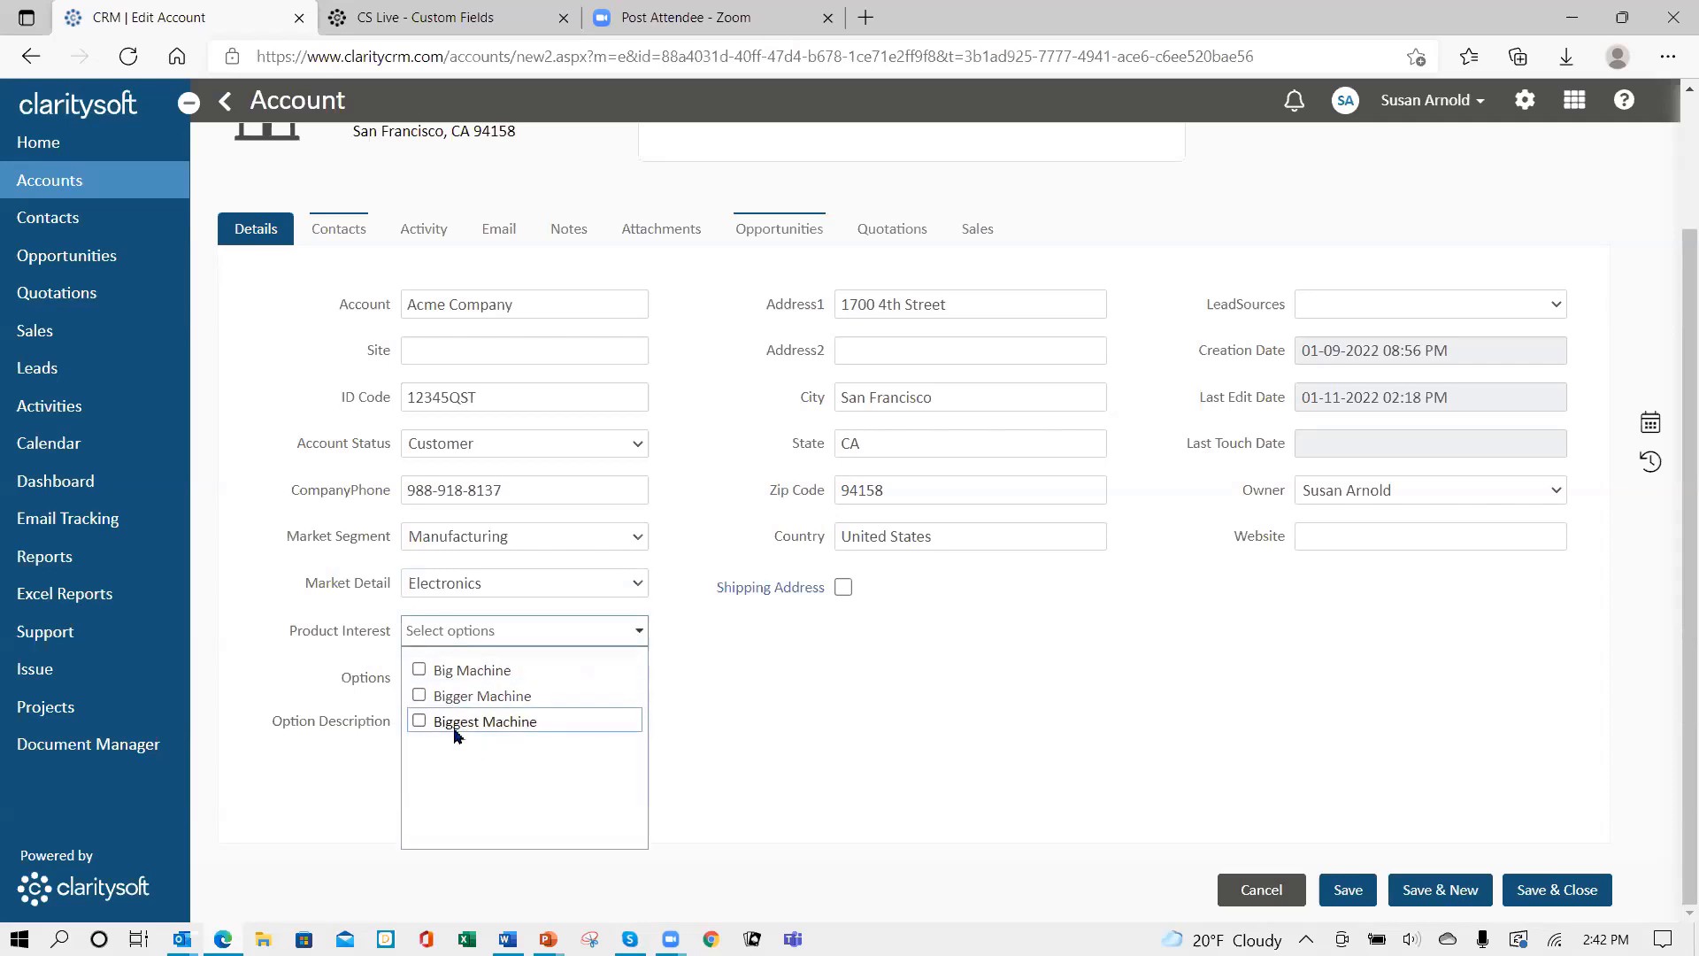
pyautogui.click(420, 676)
pyautogui.click(420, 723)
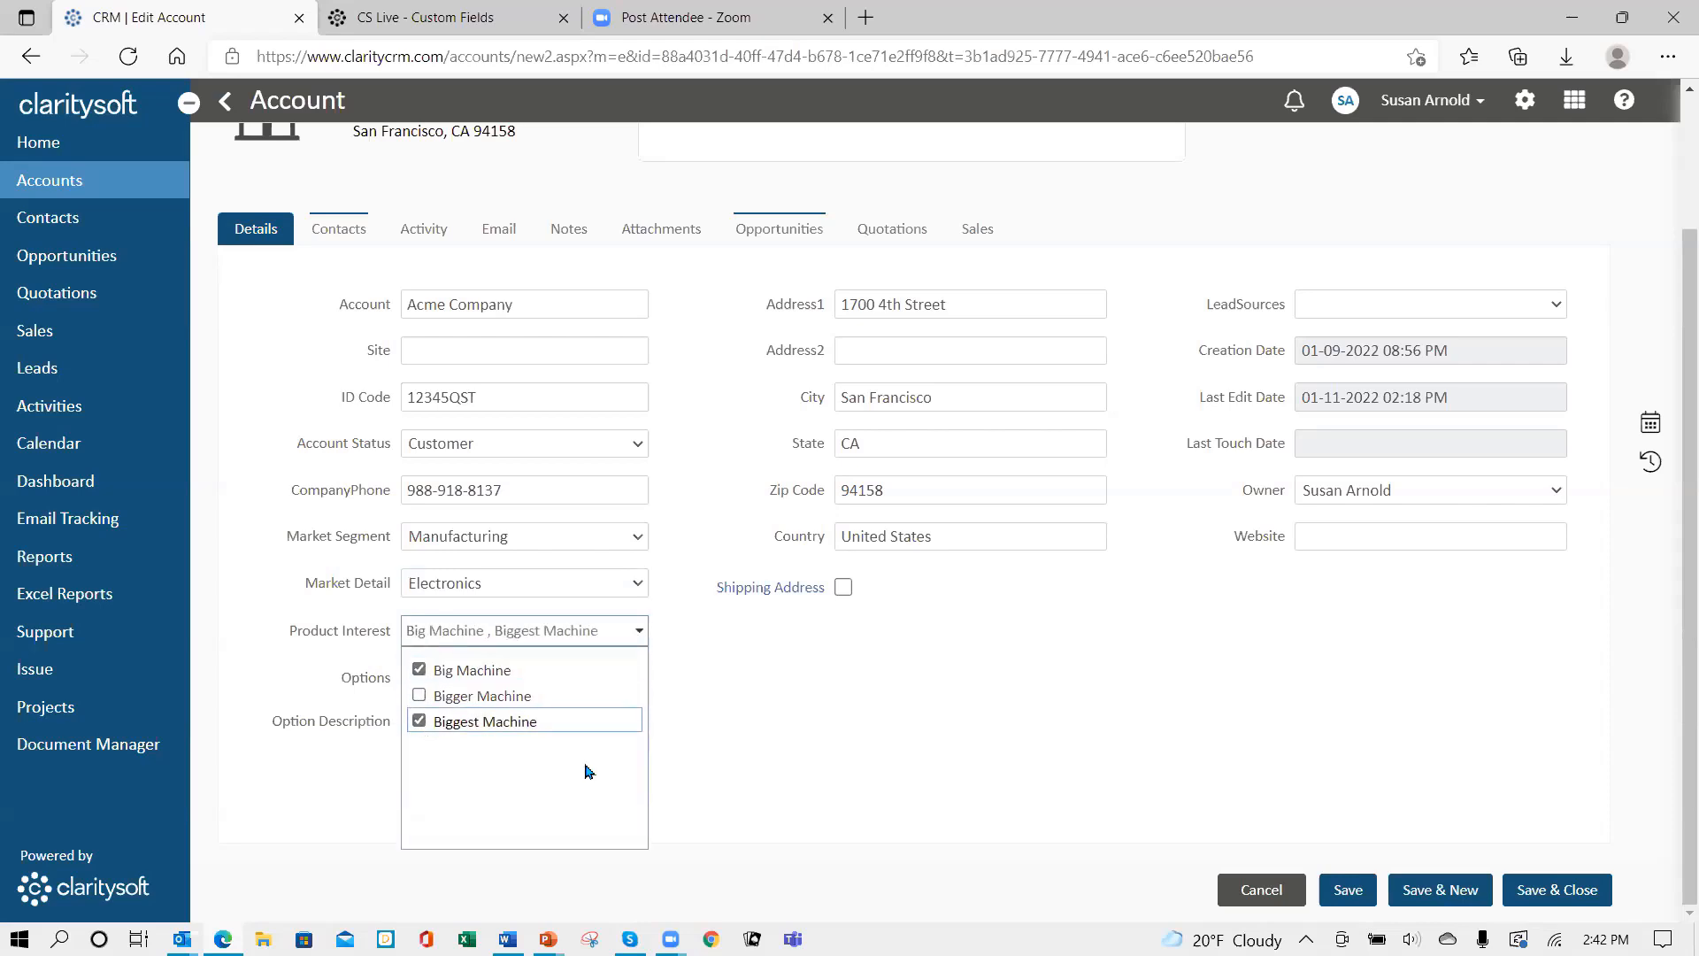
pyautogui.click(719, 701)
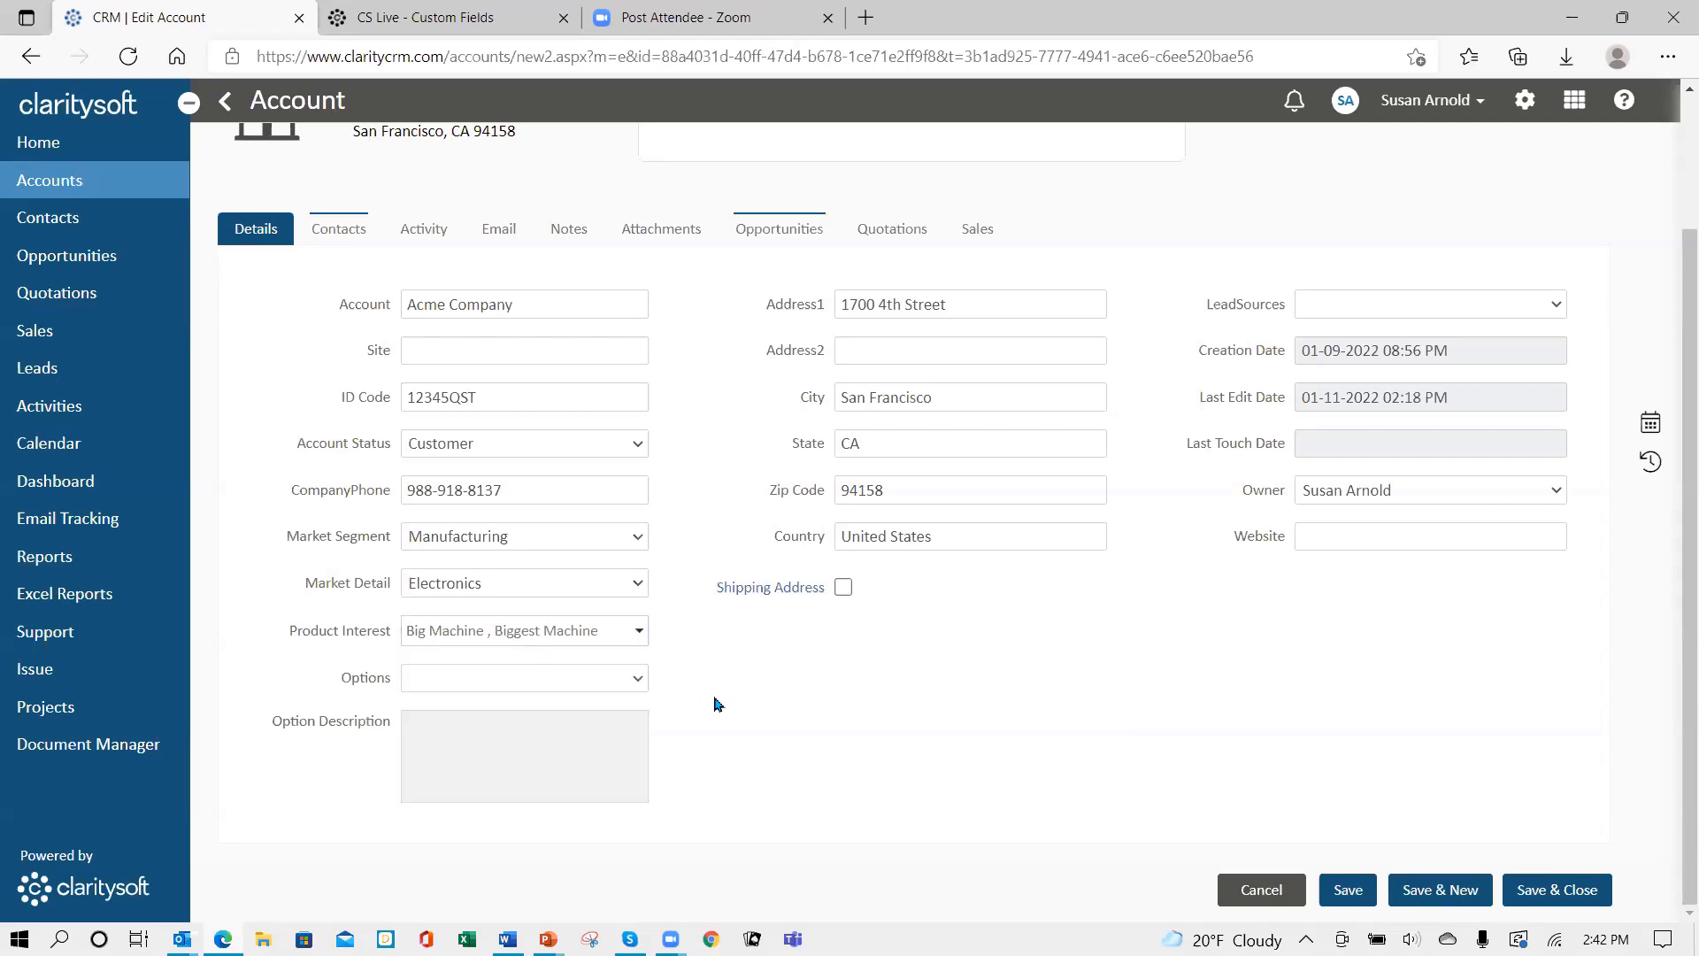
pyautogui.click(640, 679)
# - Try Option B and Option C, settle on Option A, and save Acme Company
pyautogui.click(527, 730)
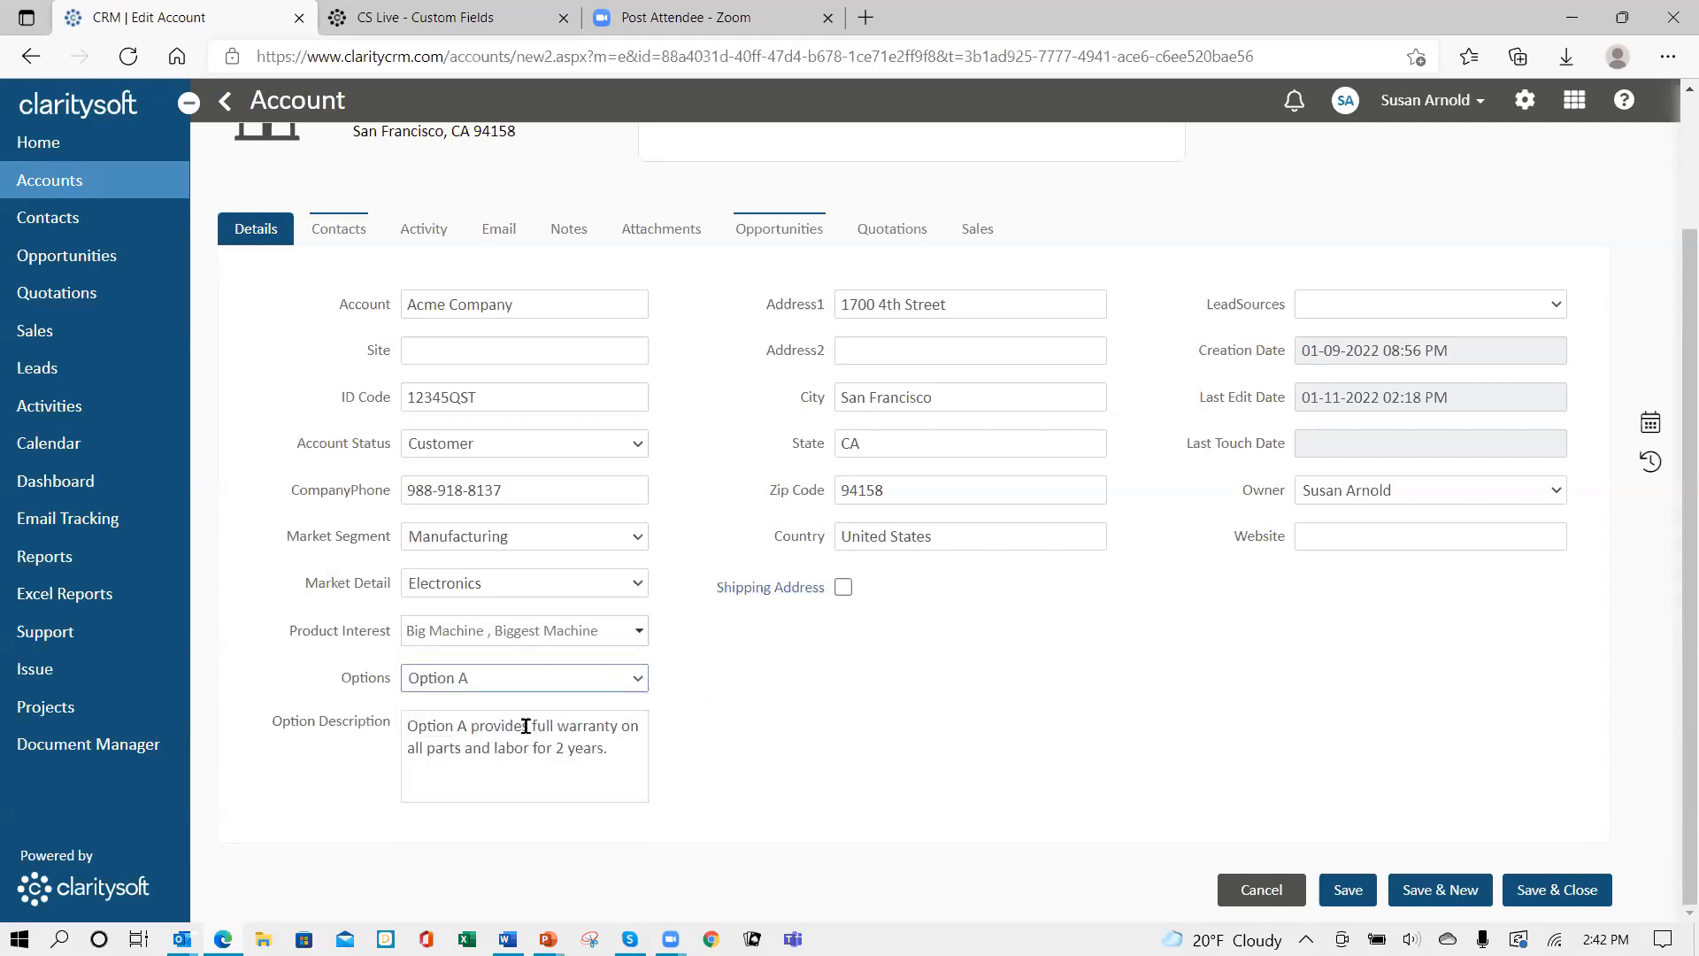
pyautogui.click(640, 679)
pyautogui.click(612, 748)
pyautogui.click(640, 679)
pyautogui.click(609, 770)
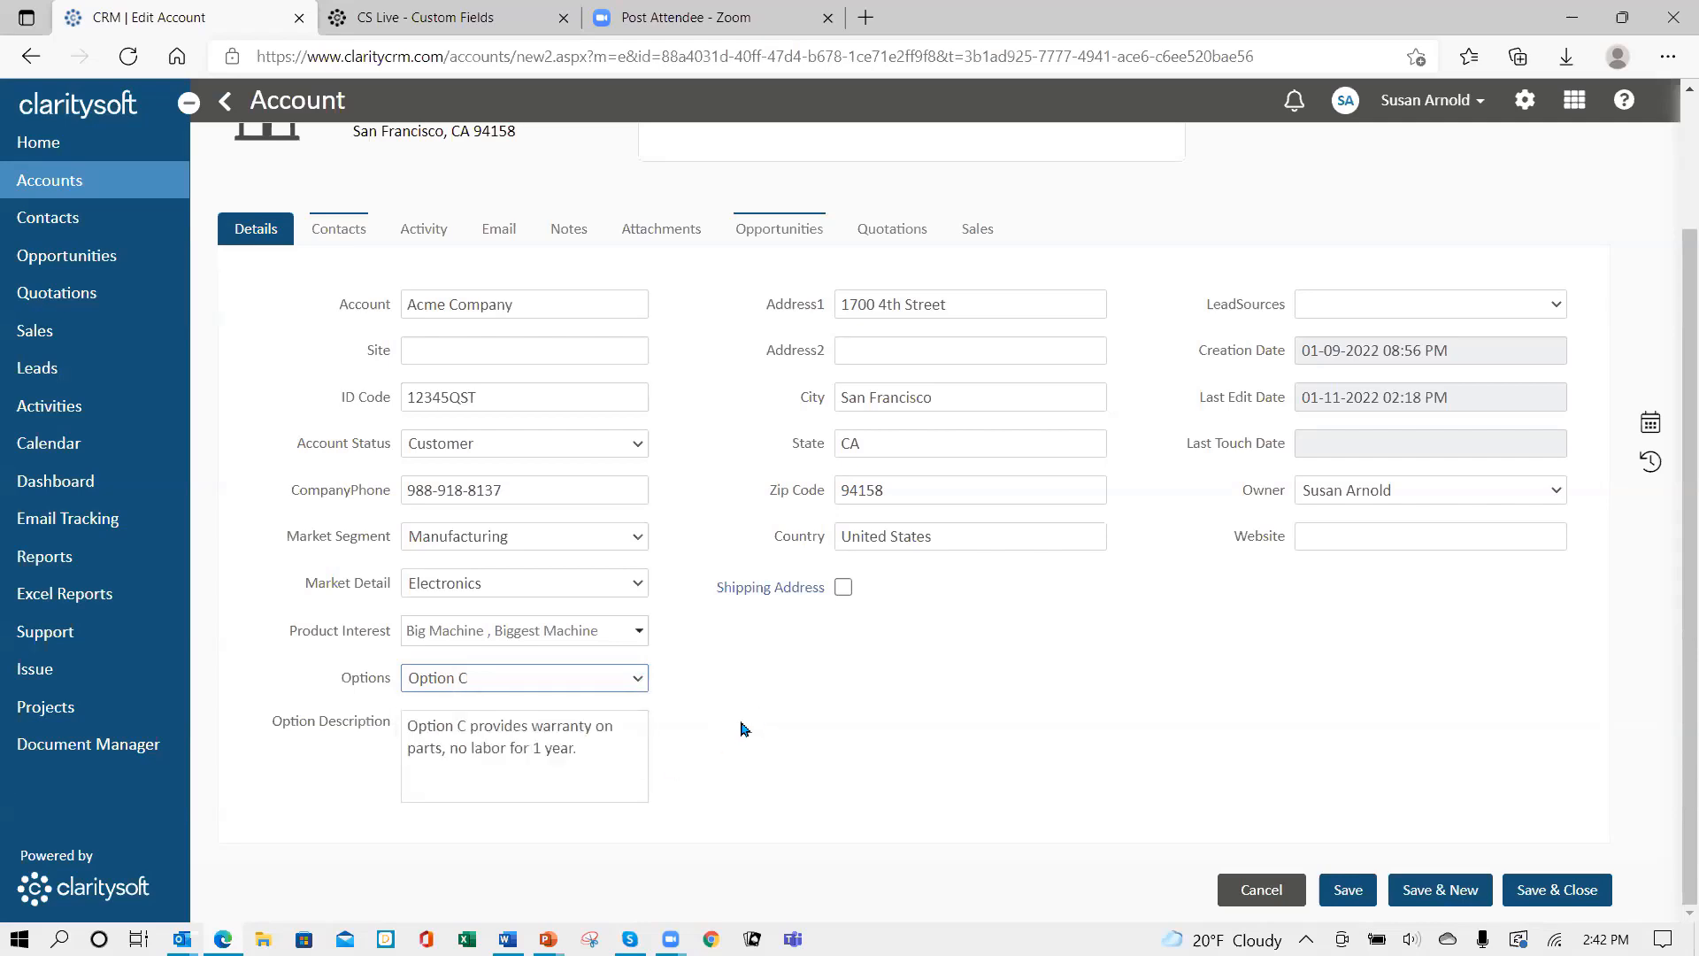
pyautogui.click(637, 678)
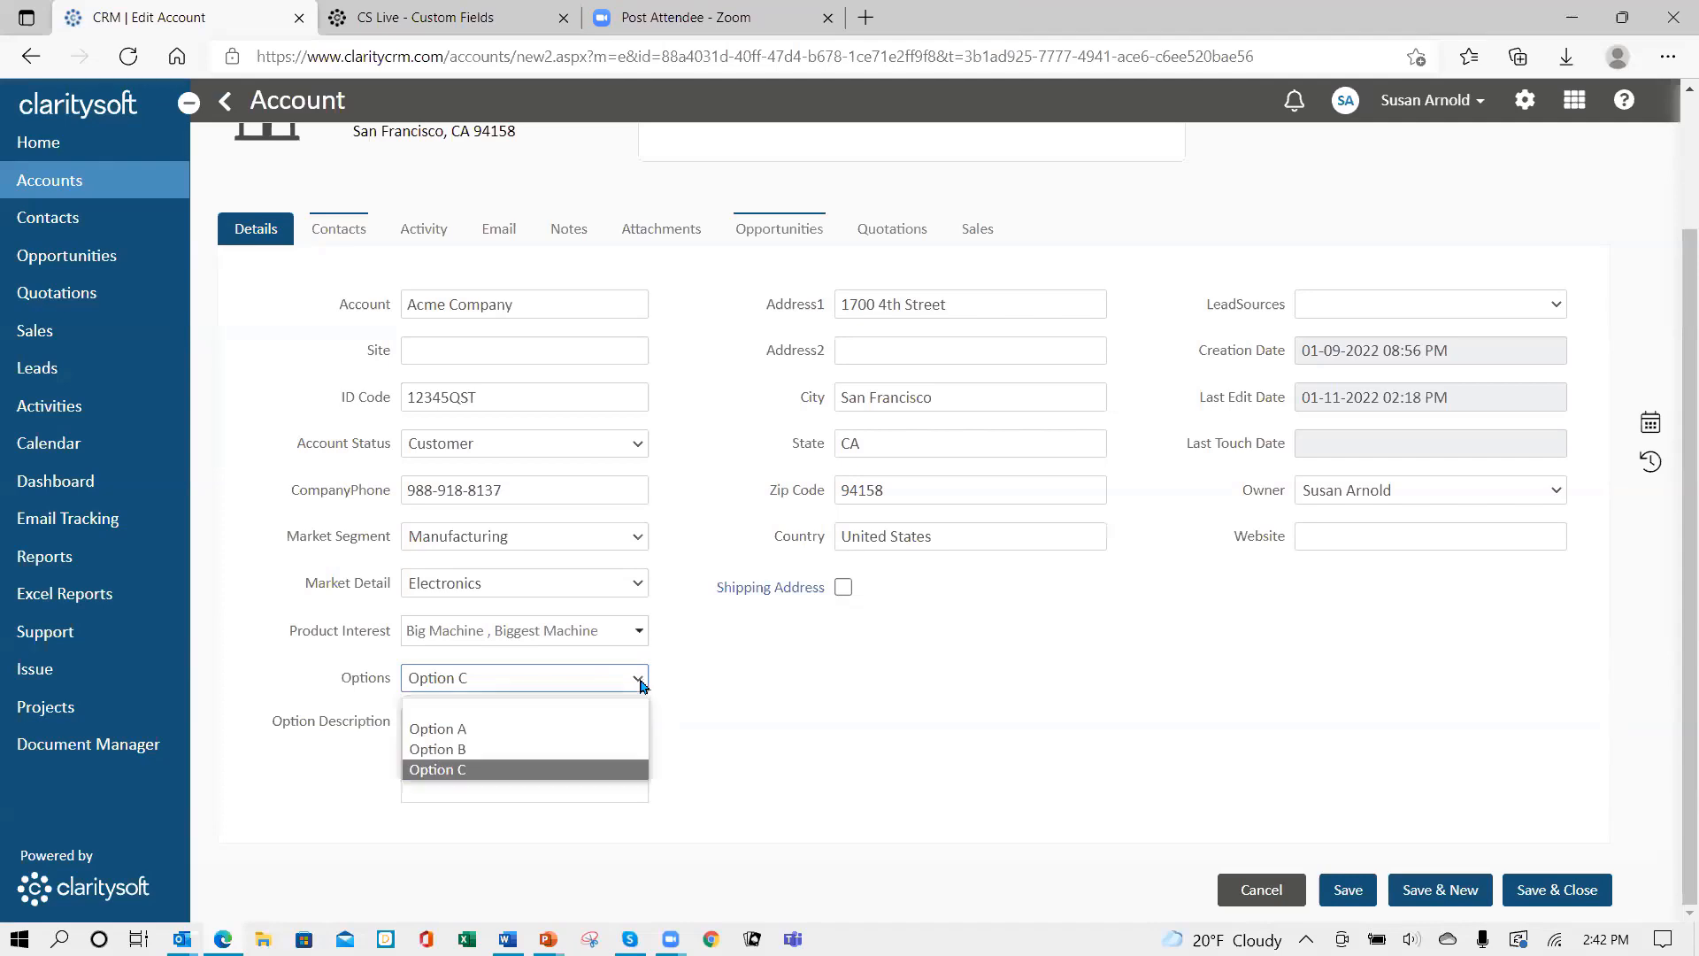
pyautogui.click(615, 724)
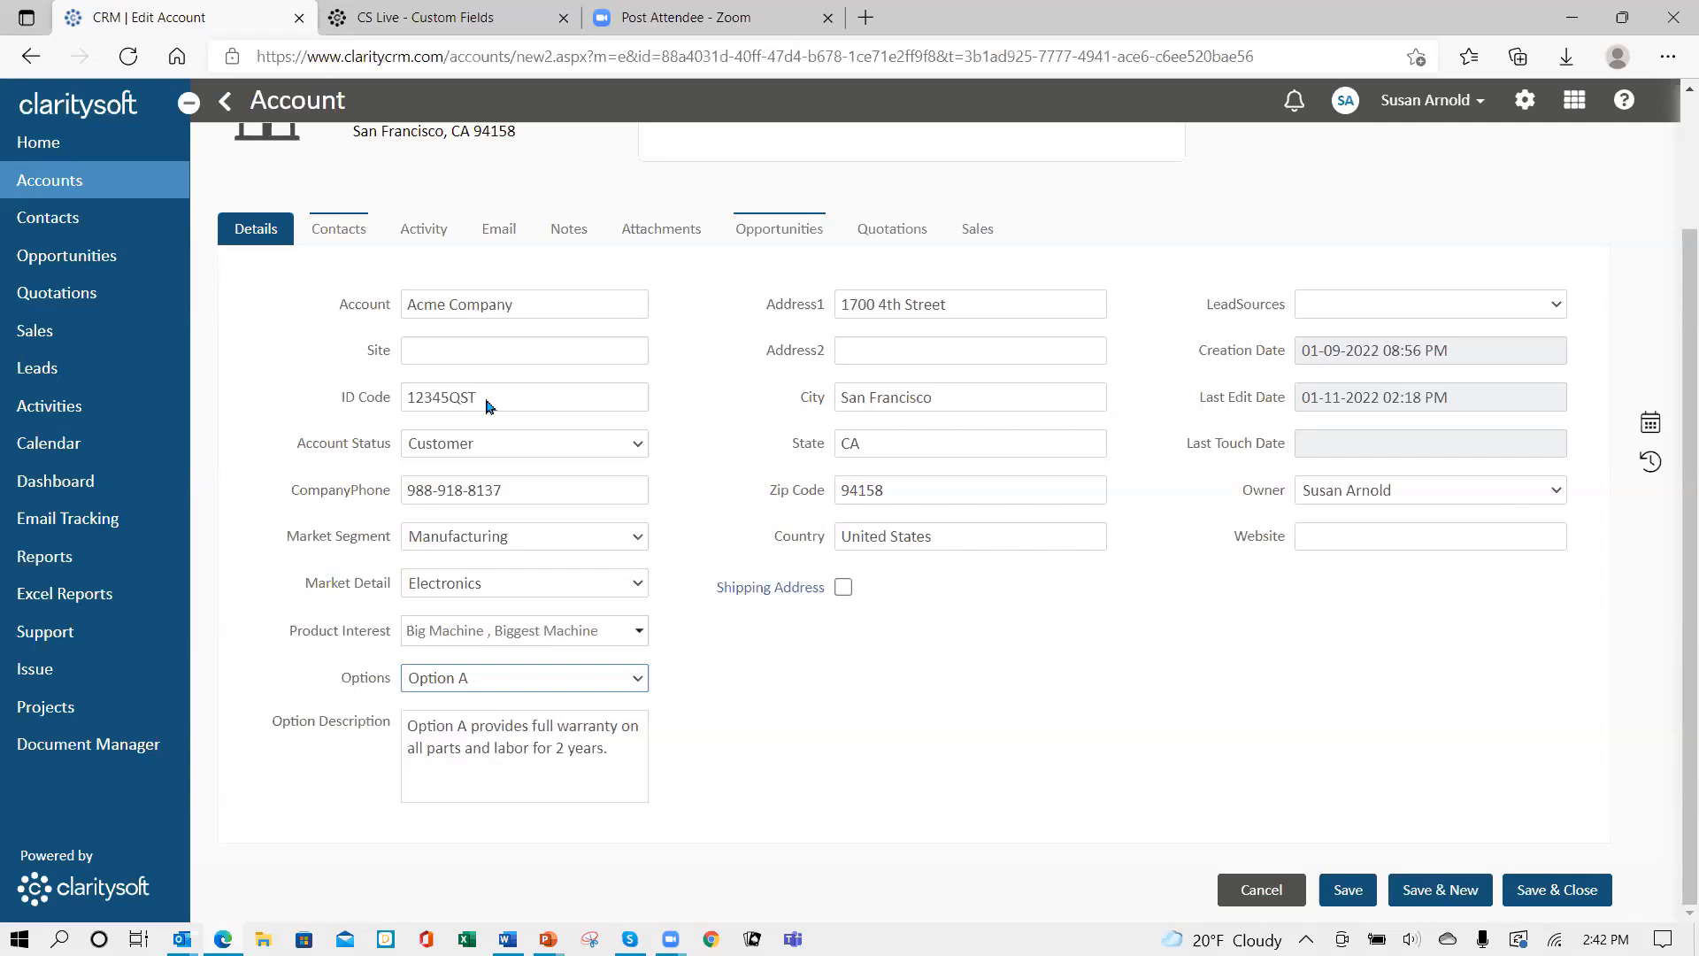
pyautogui.click(1342, 899)
pyautogui.click(332, 232)
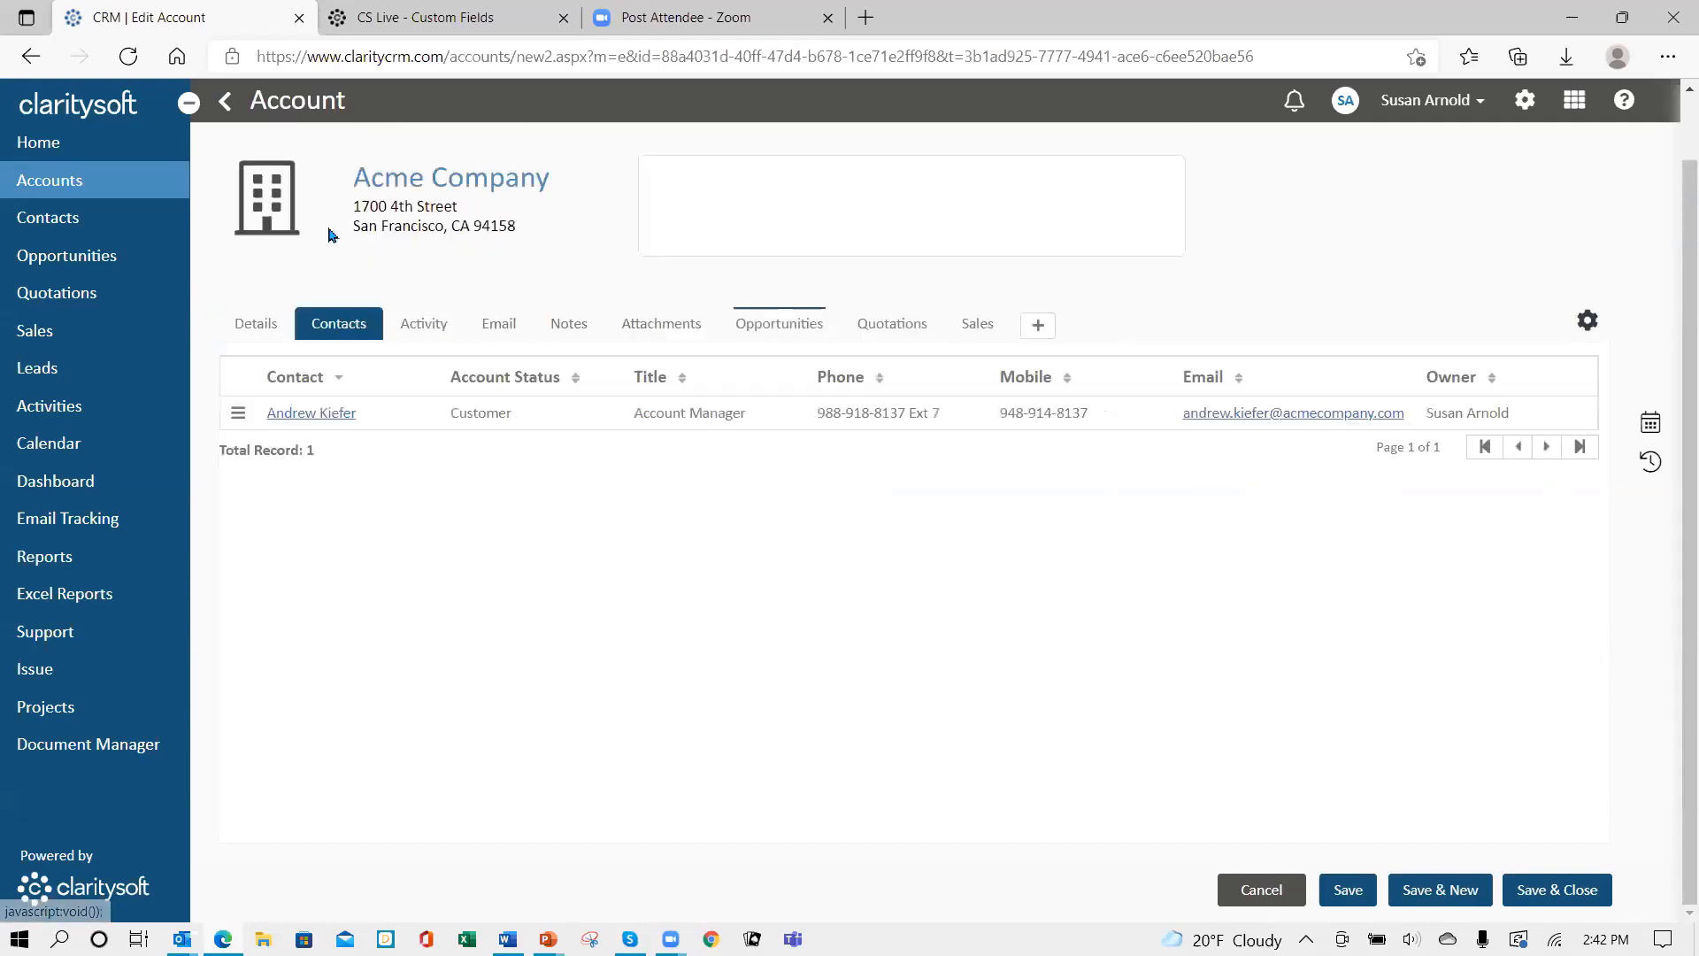
pyautogui.click(309, 413)
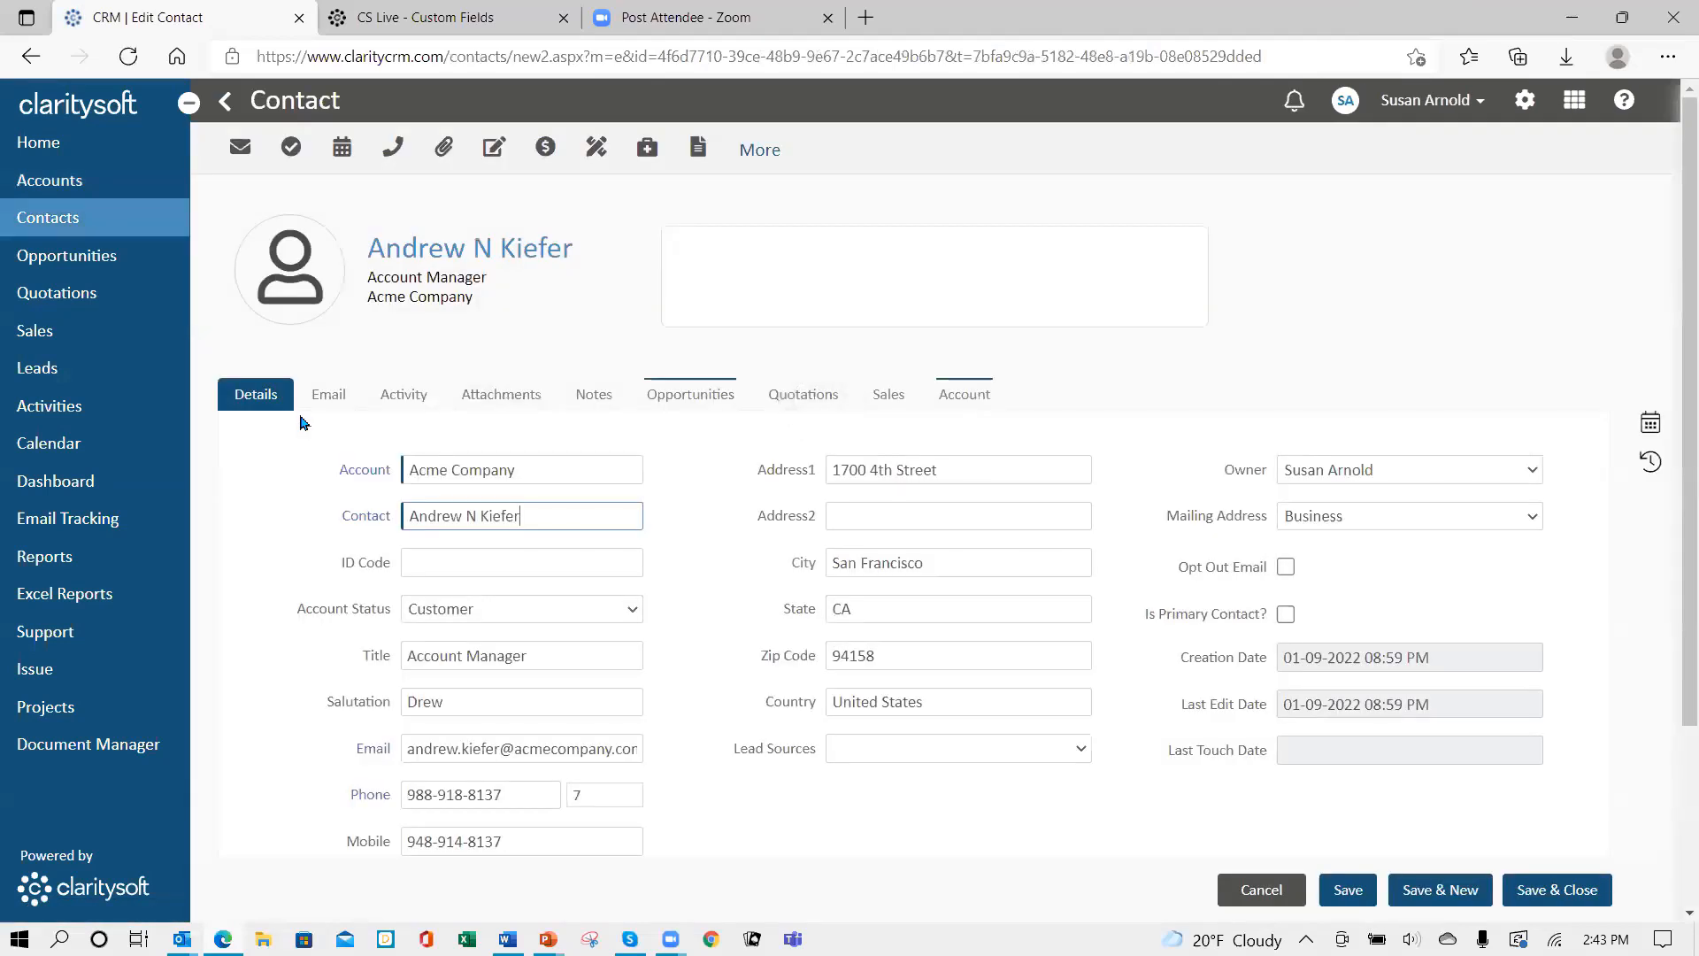
pyautogui.scroll(-2, 705, 722)
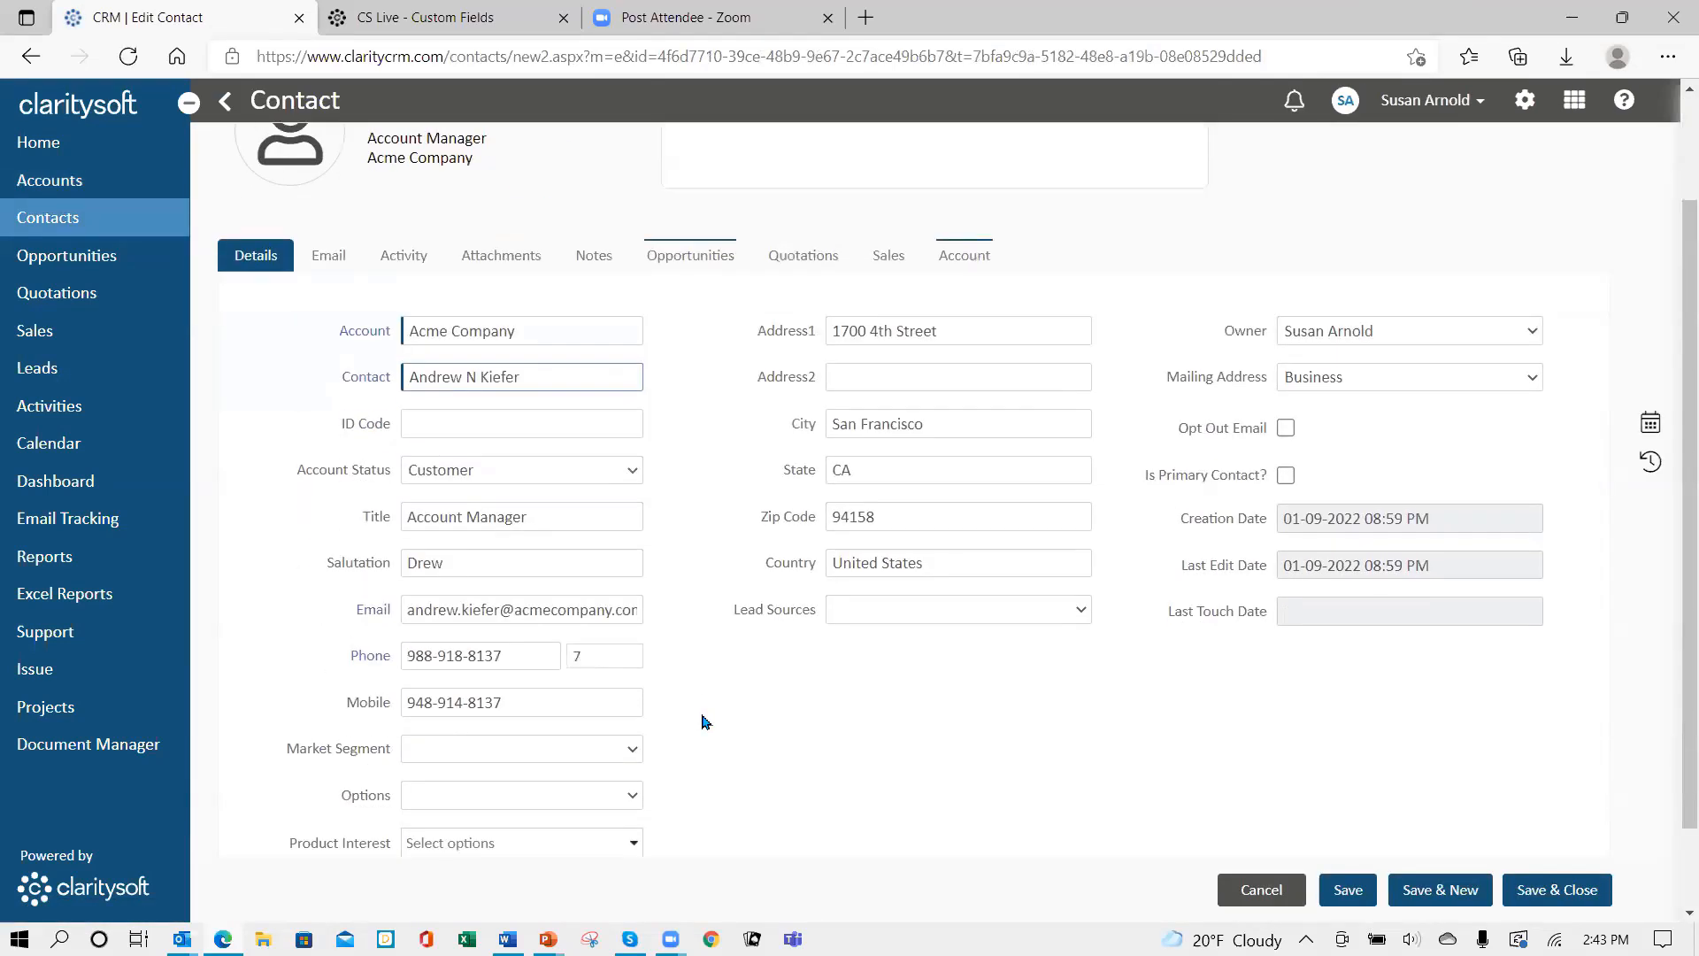
pyautogui.scroll(-2, 705, 721)
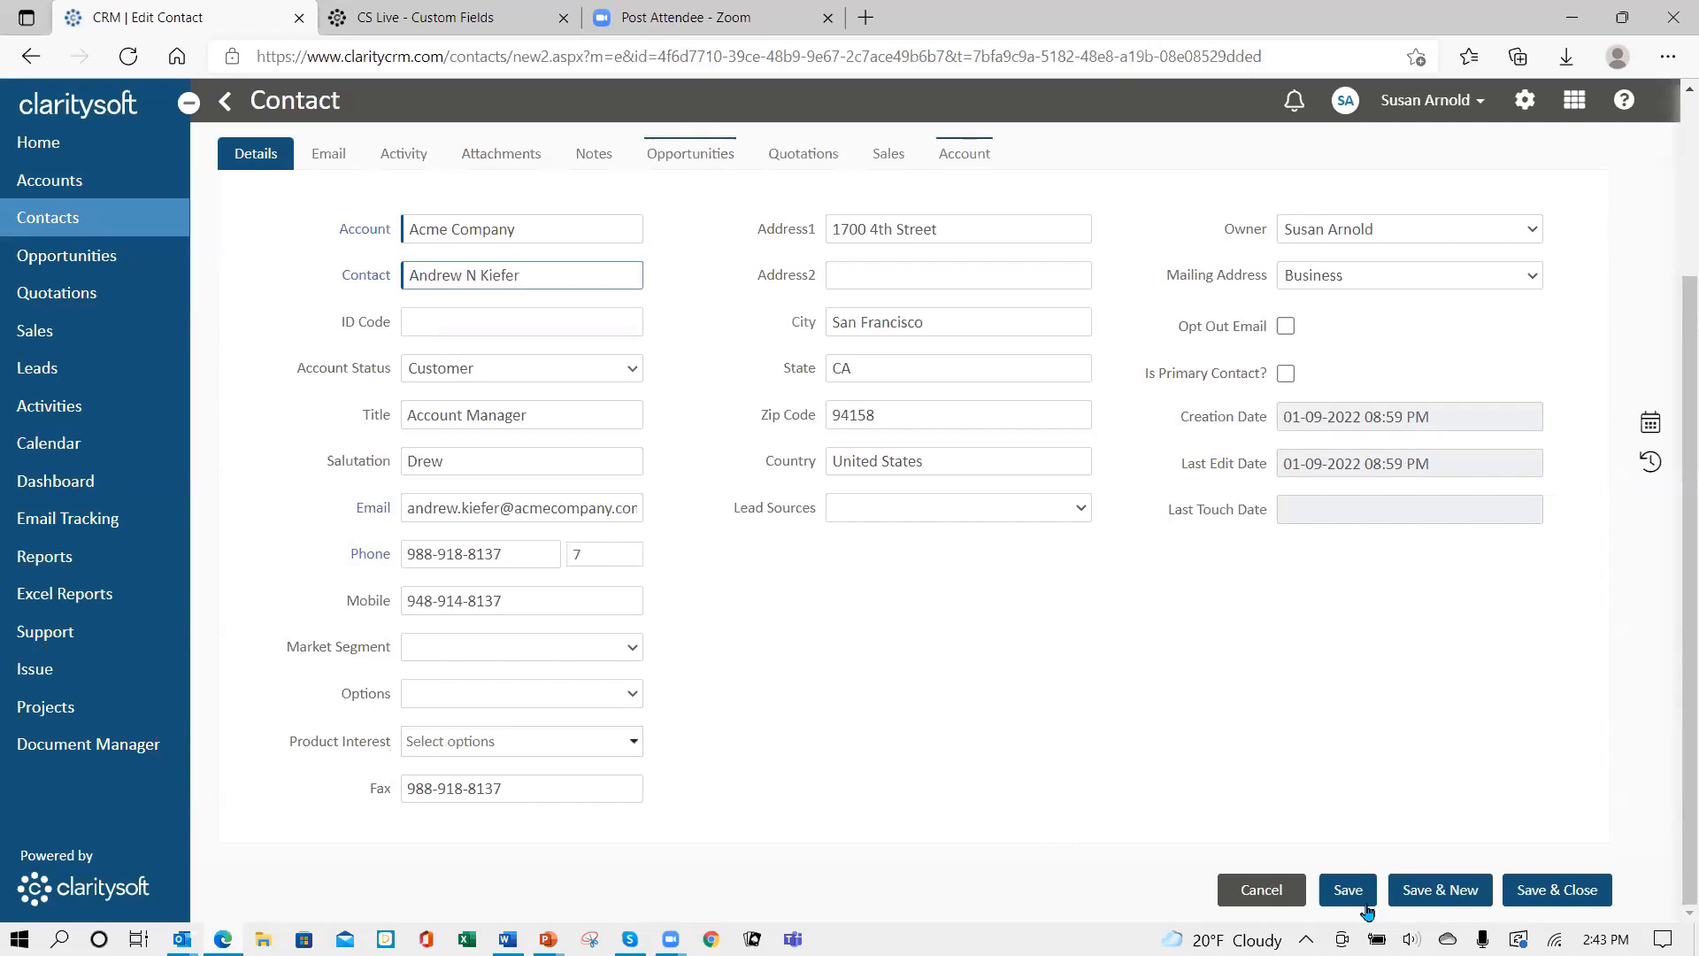
pyautogui.click(1277, 894)
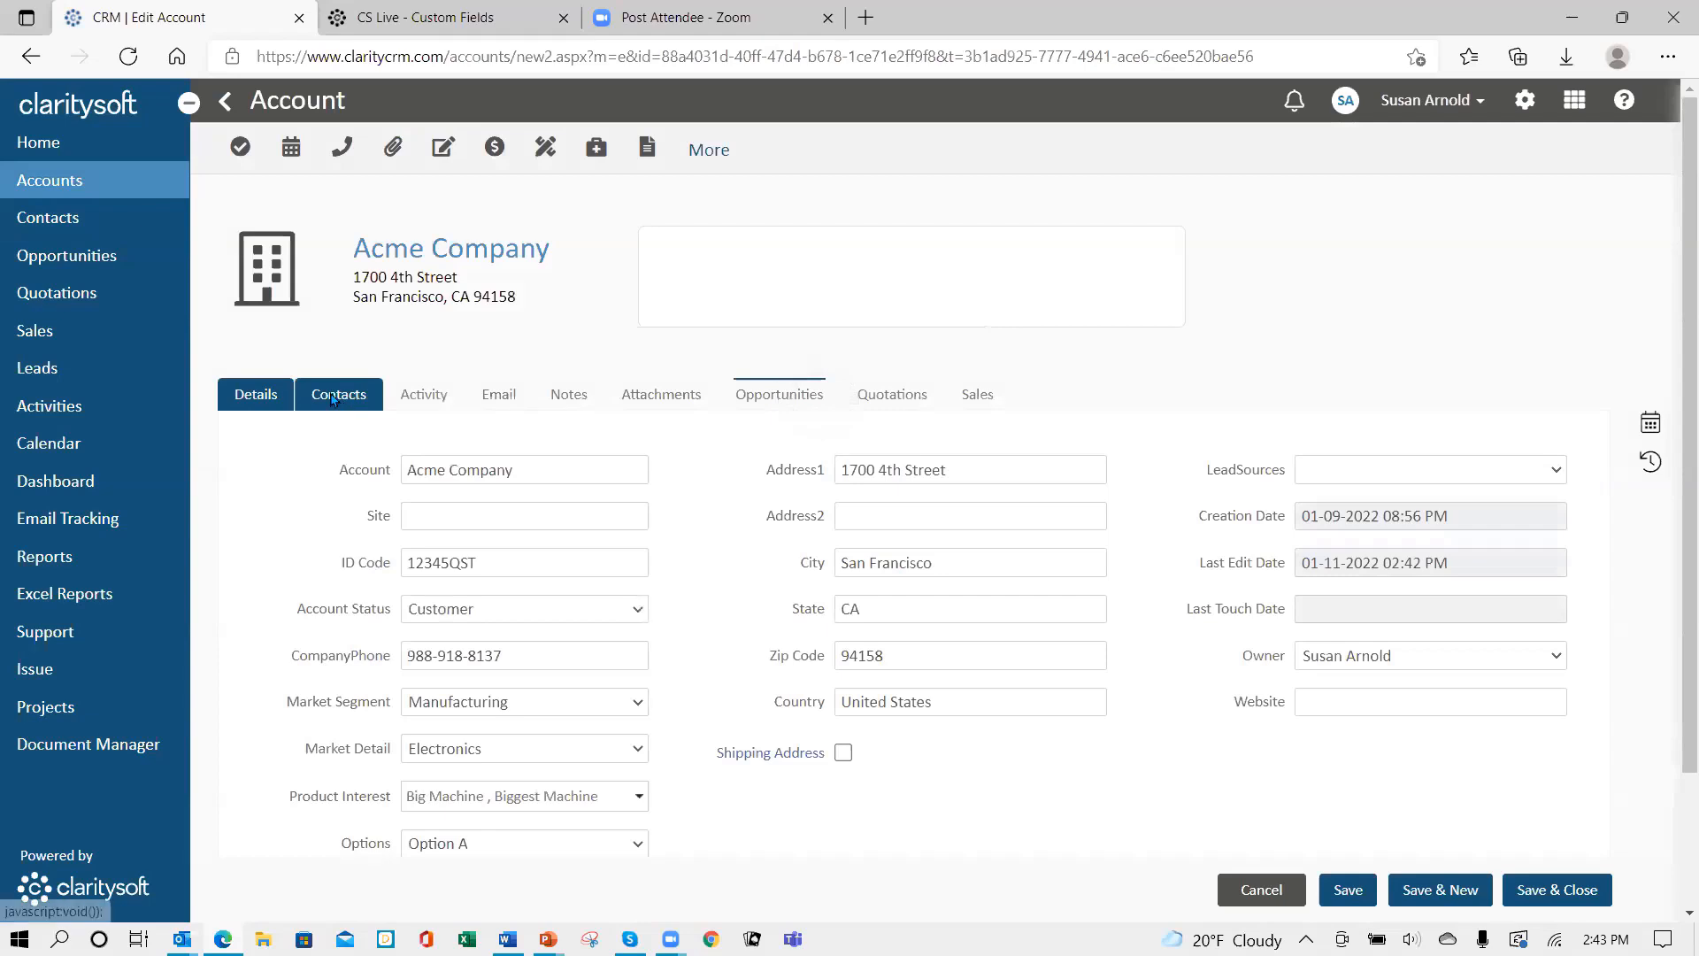
pyautogui.click(337, 400)
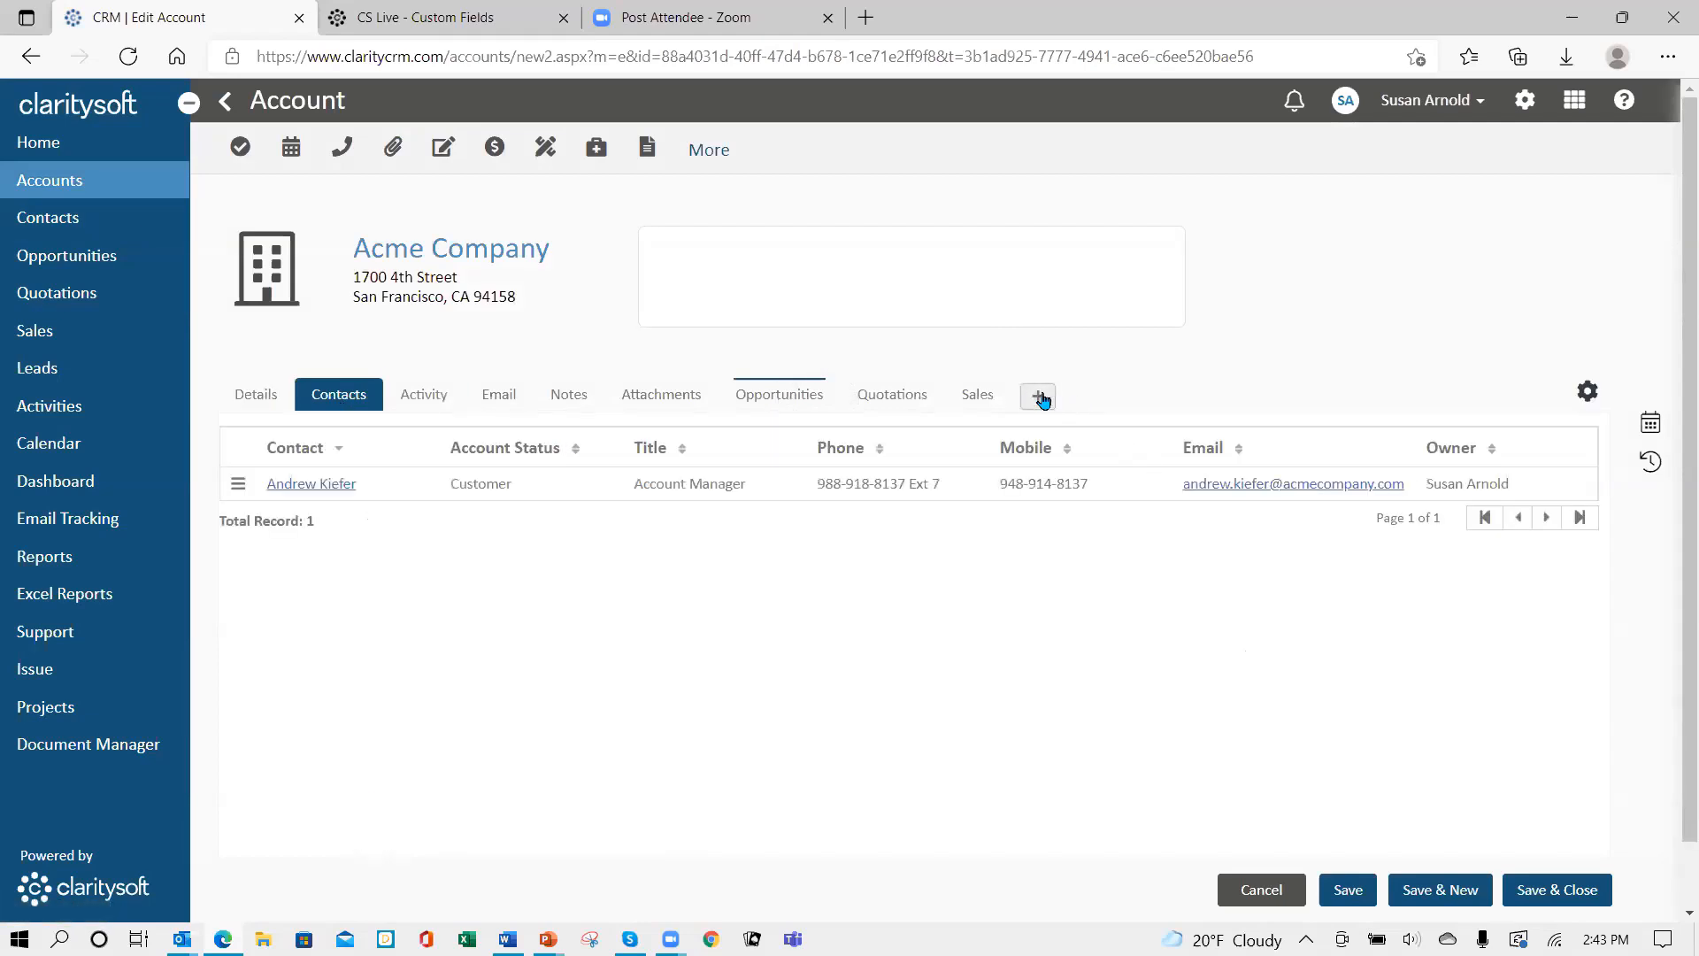
pyautogui.click(1040, 398)
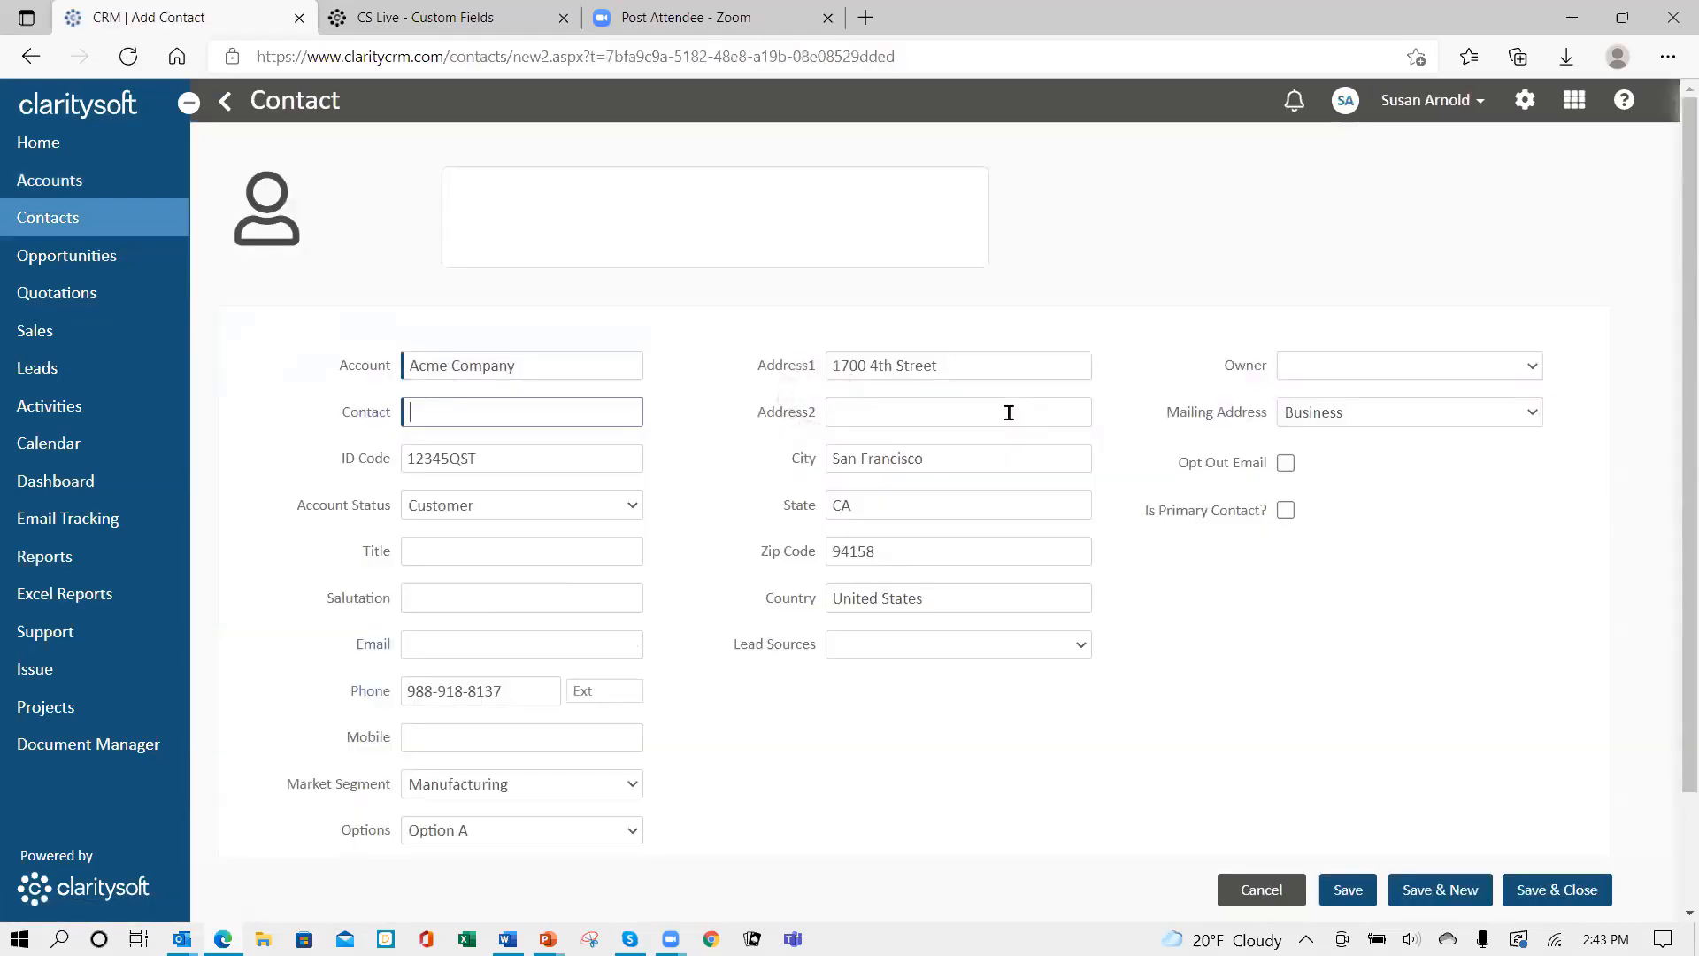
pyautogui.scroll(-2, 847, 786)
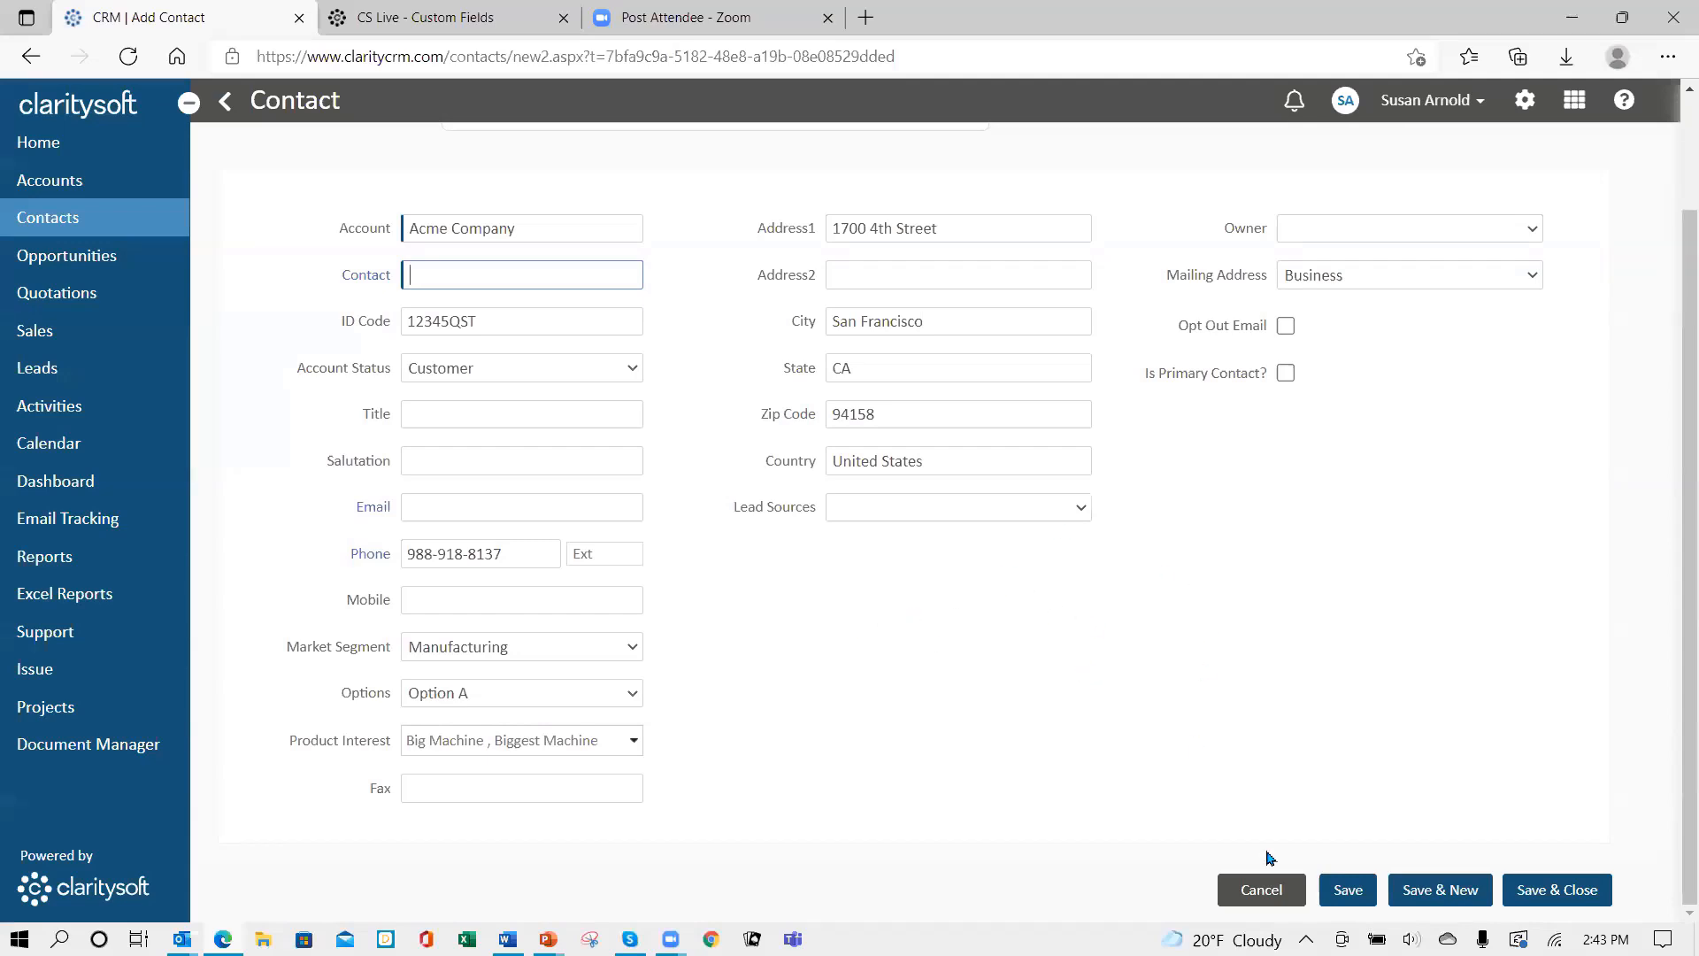
pyautogui.click(1260, 891)
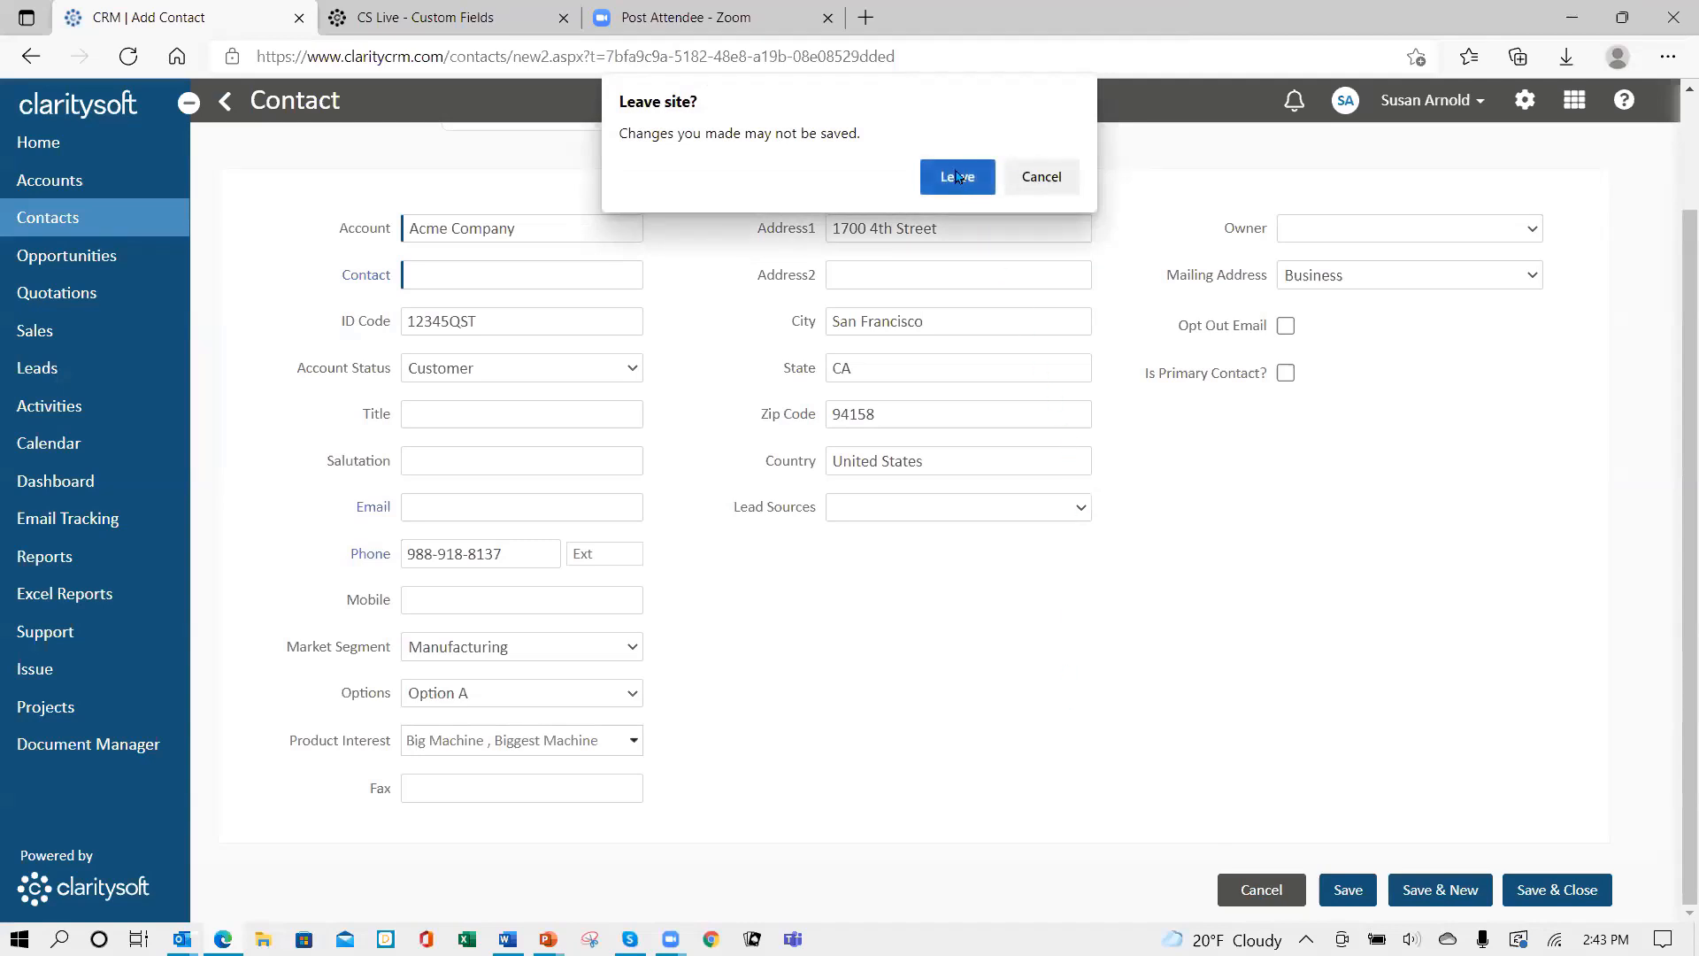
pyautogui.click(967, 195)
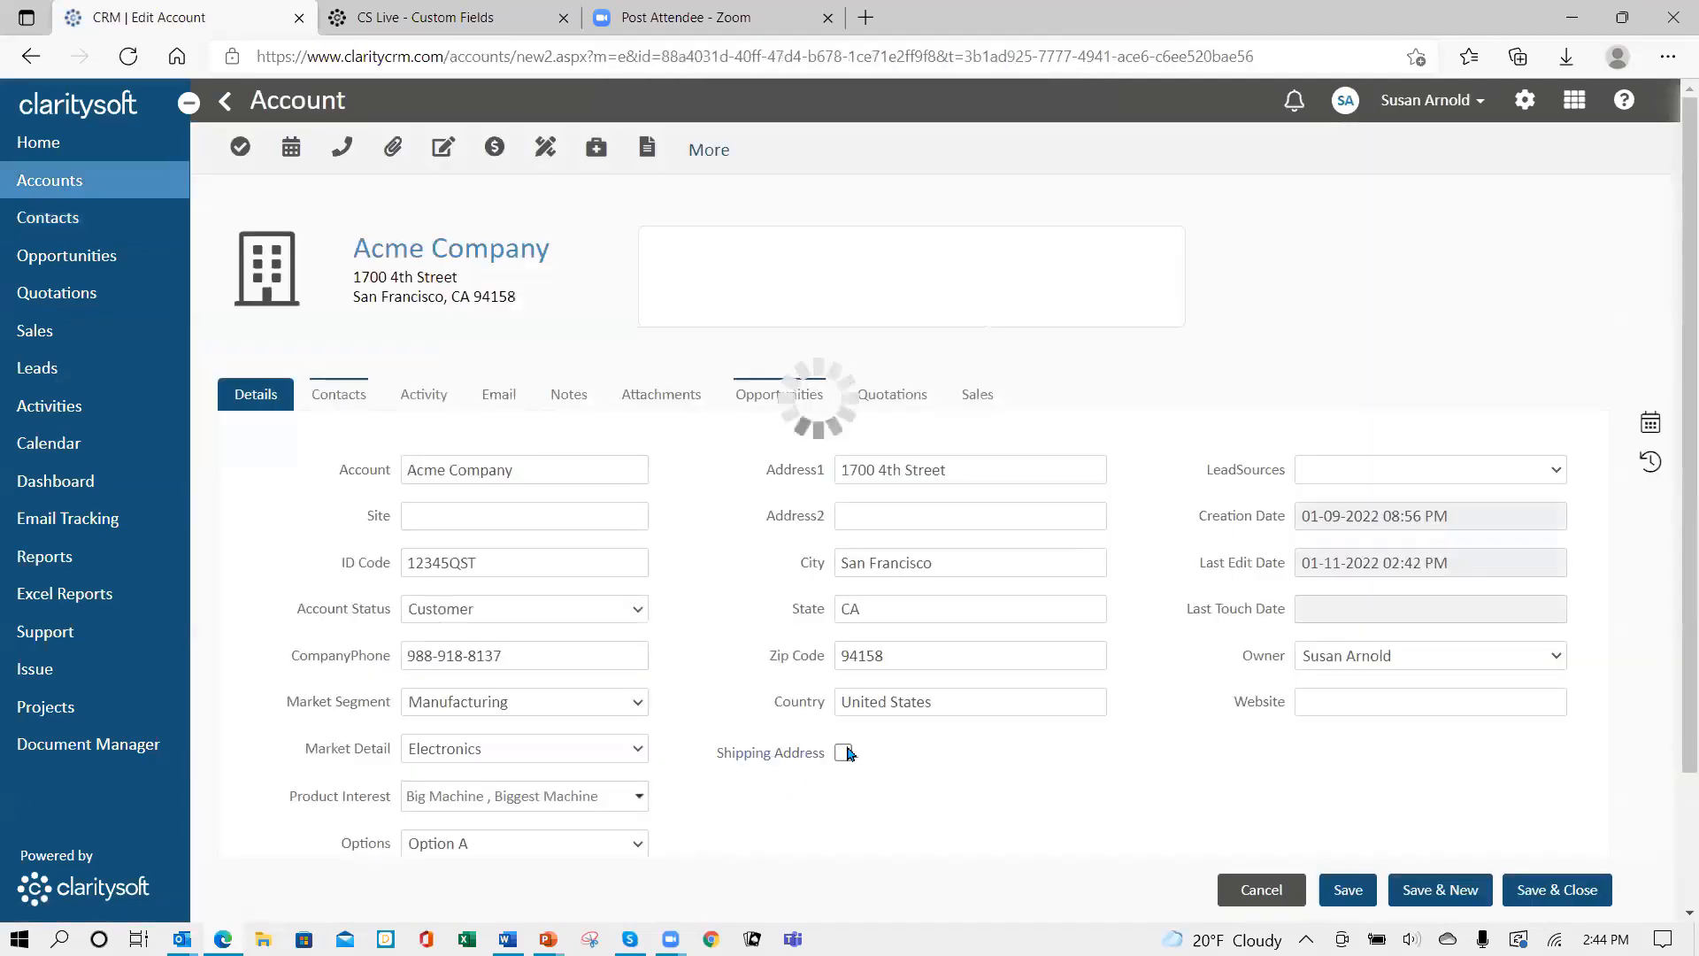
pyautogui.click(1545, 891)
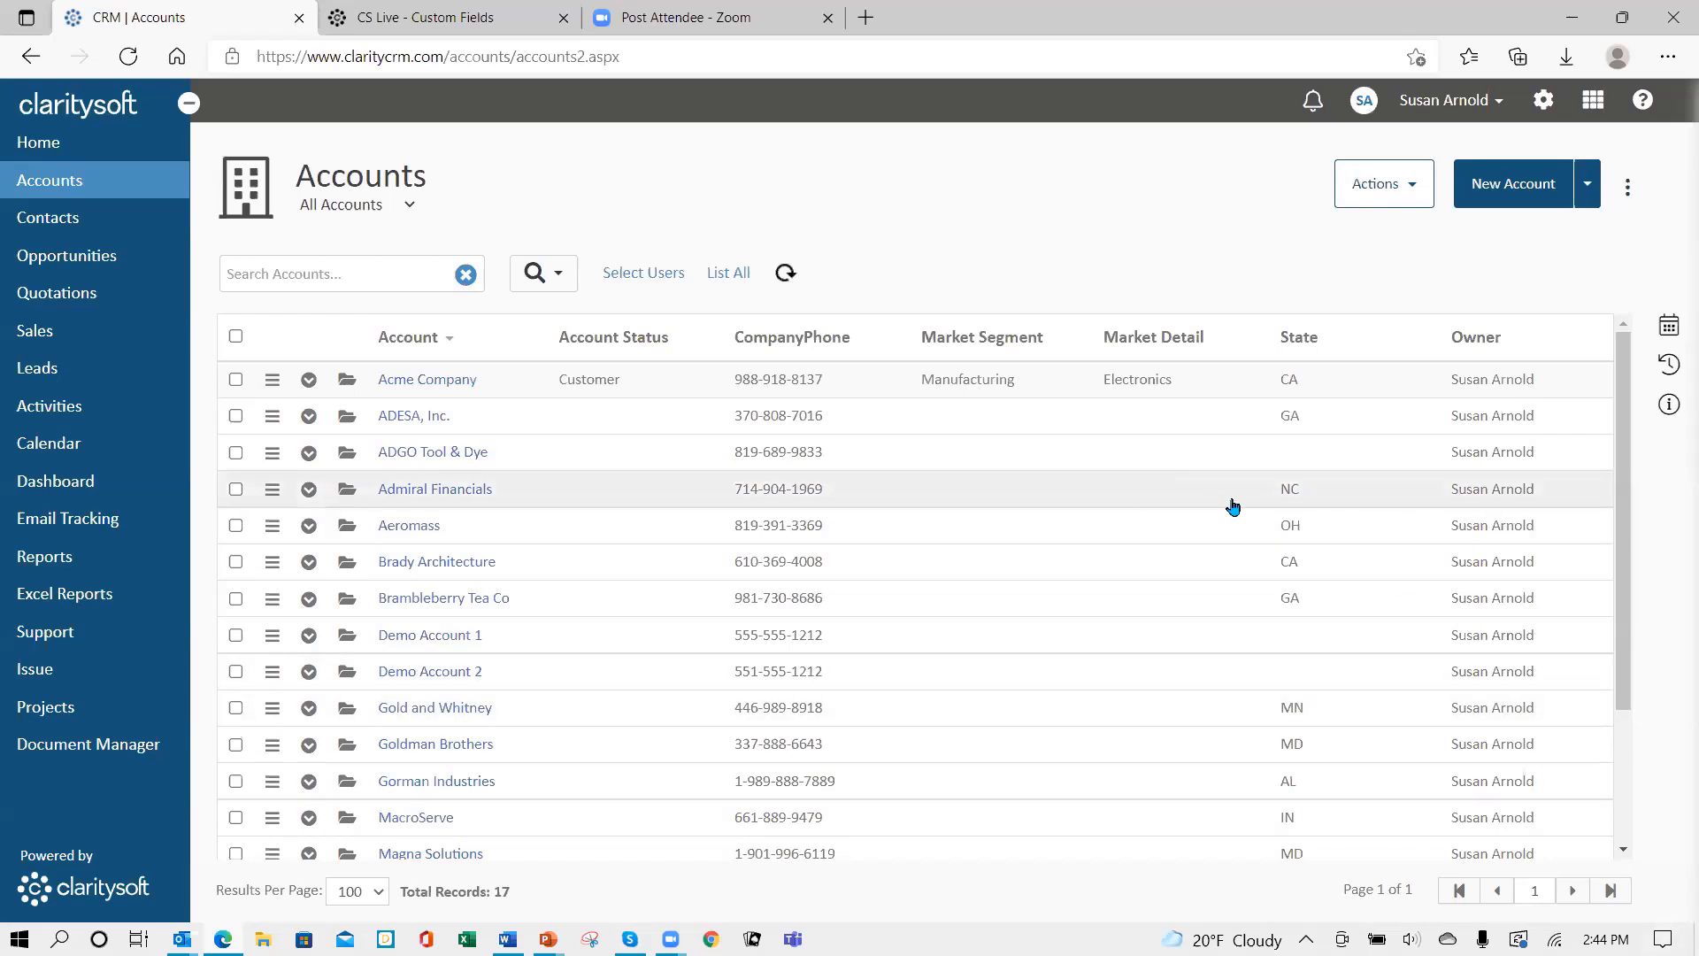
# - Go to the Account Custom Fields list under Settings' Customization section
pyautogui.click(1544, 102)
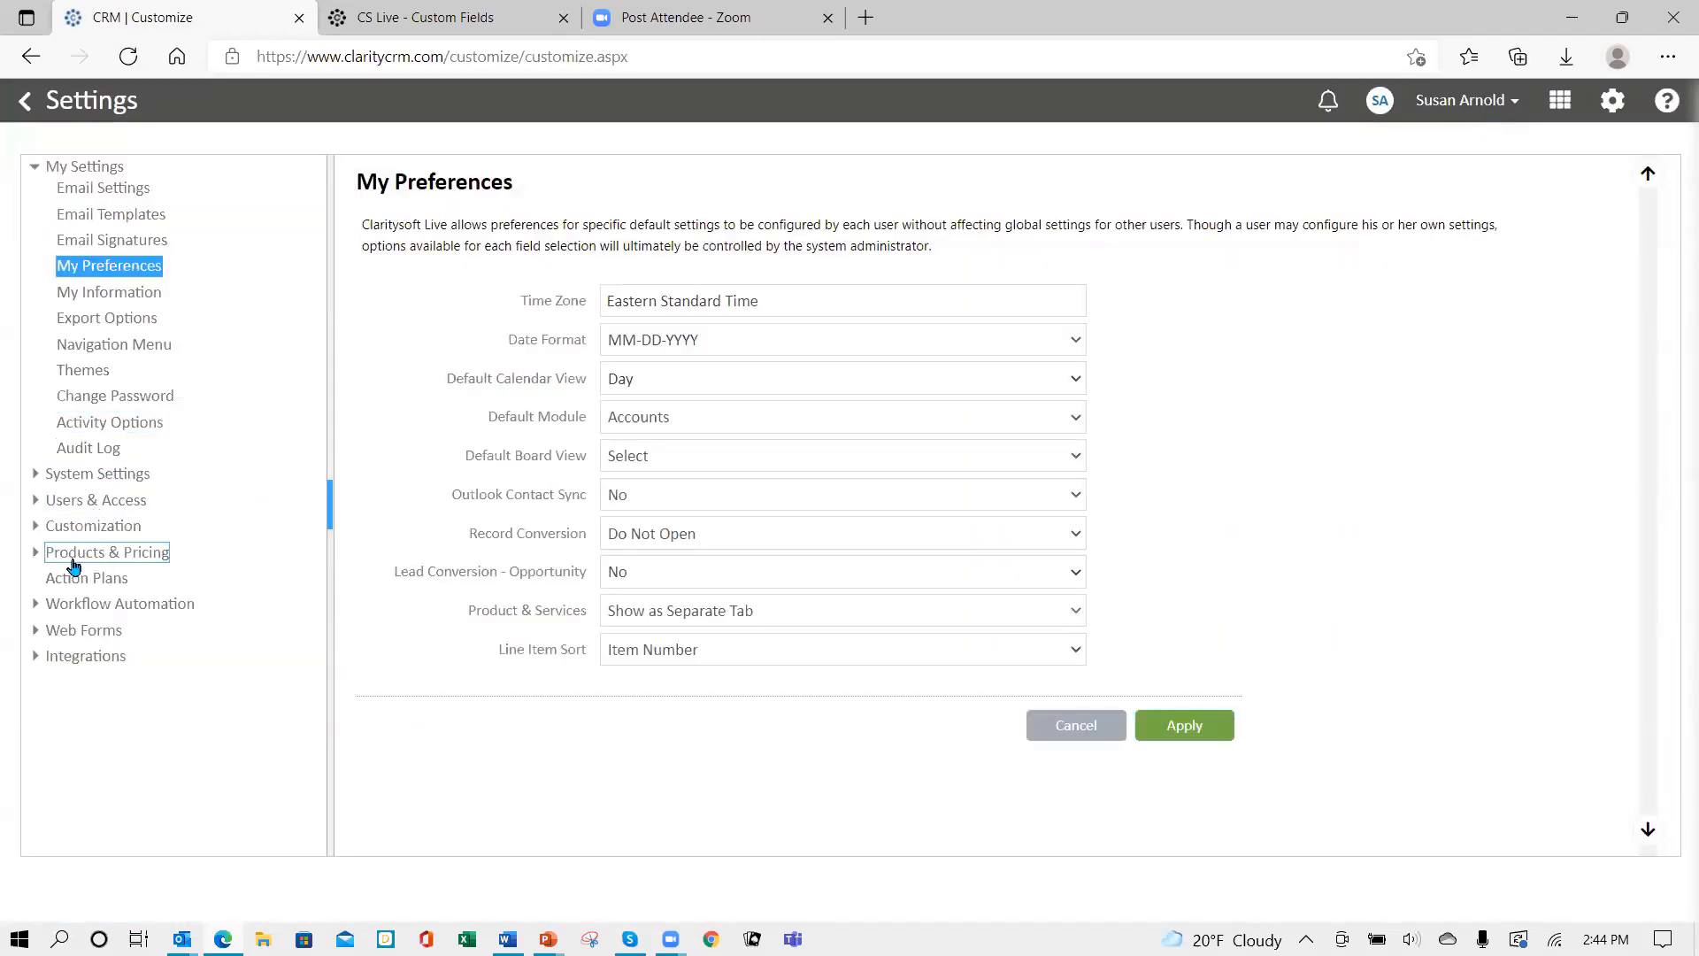
pyautogui.click(81, 527)
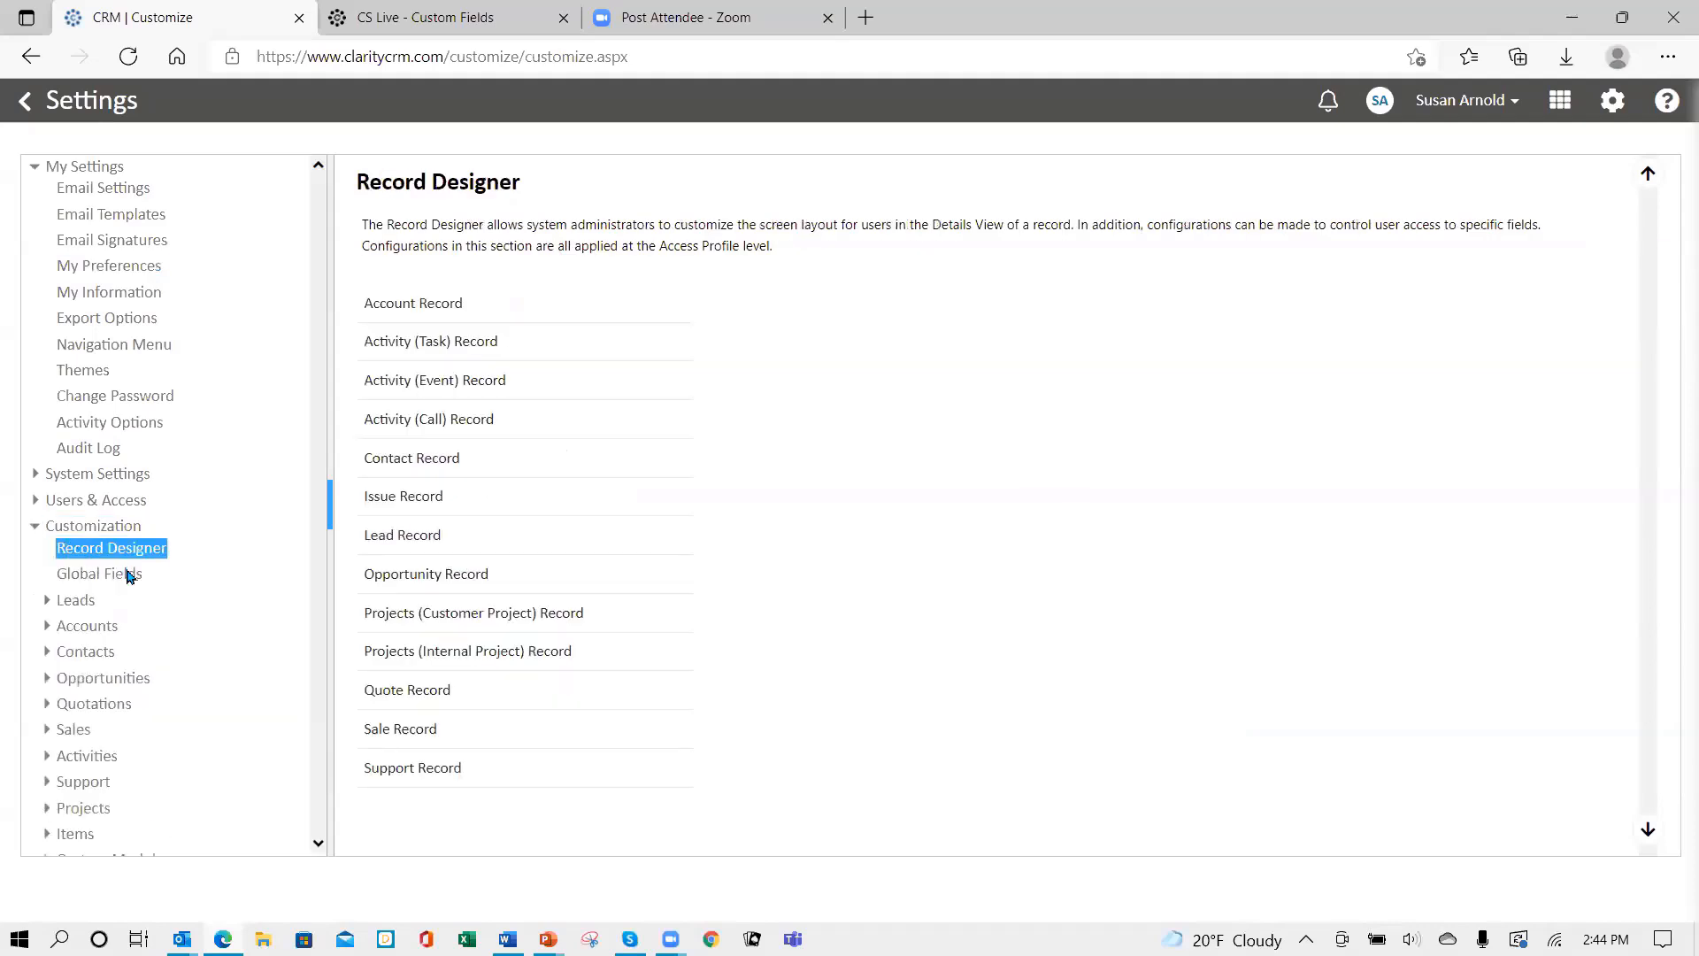
pyautogui.click(86, 627)
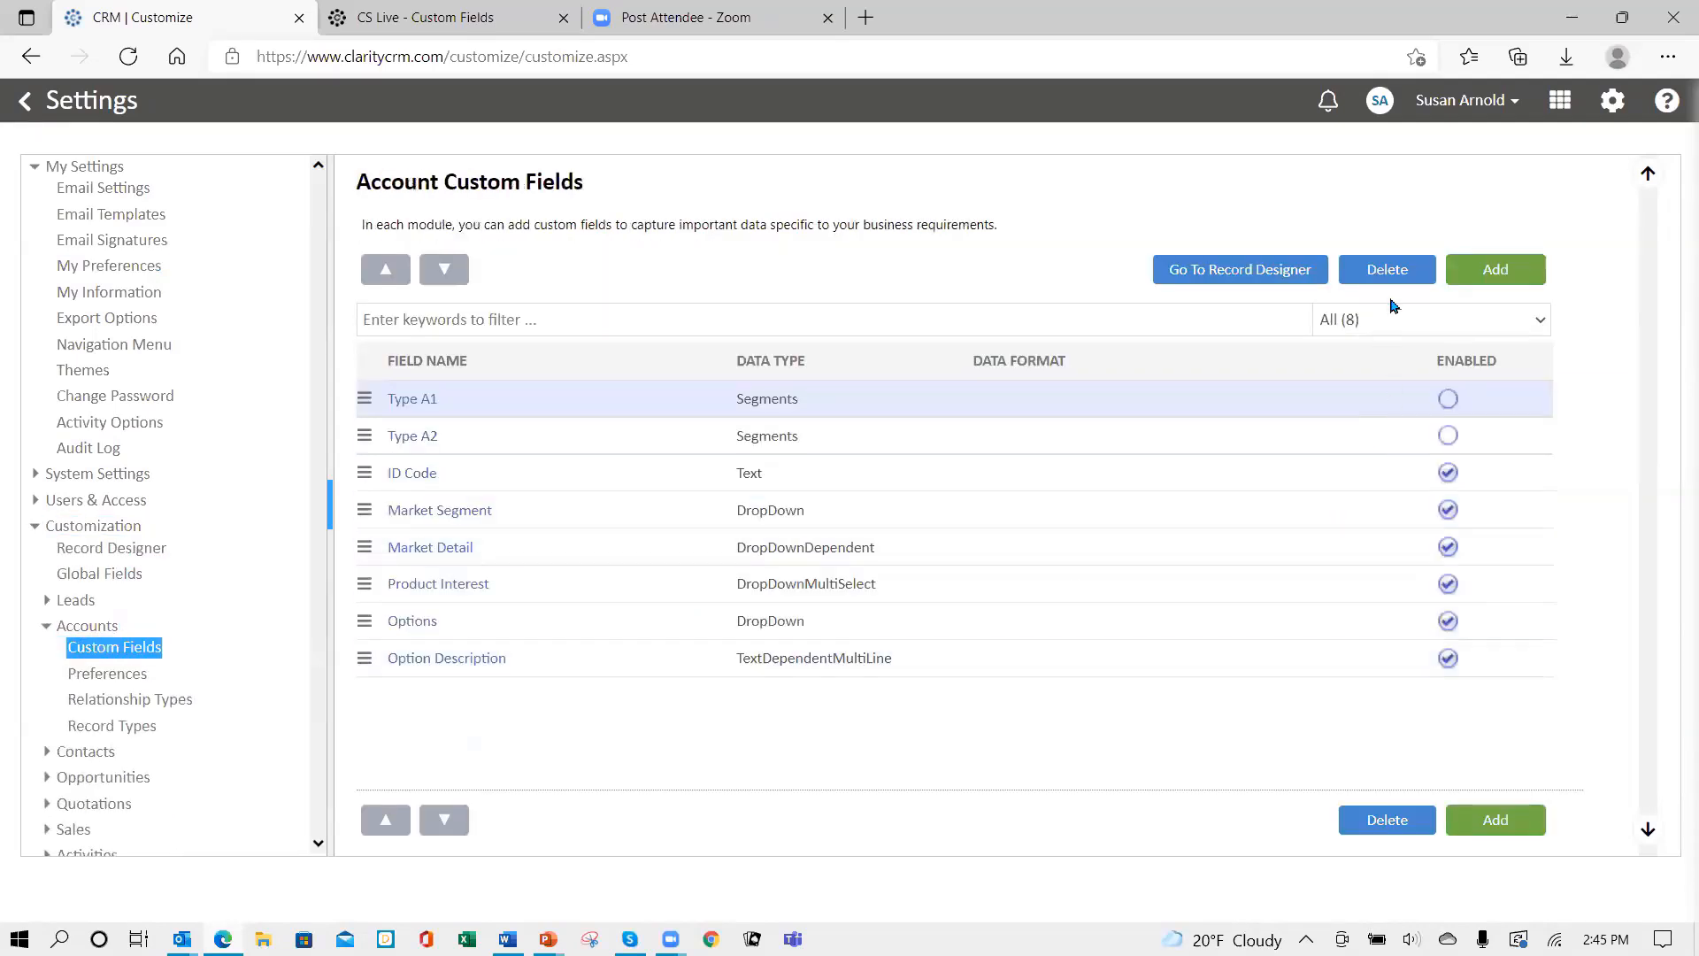
# - Create a Link-type custom field named 'Linked In' and save it
pyautogui.click(1474, 274)
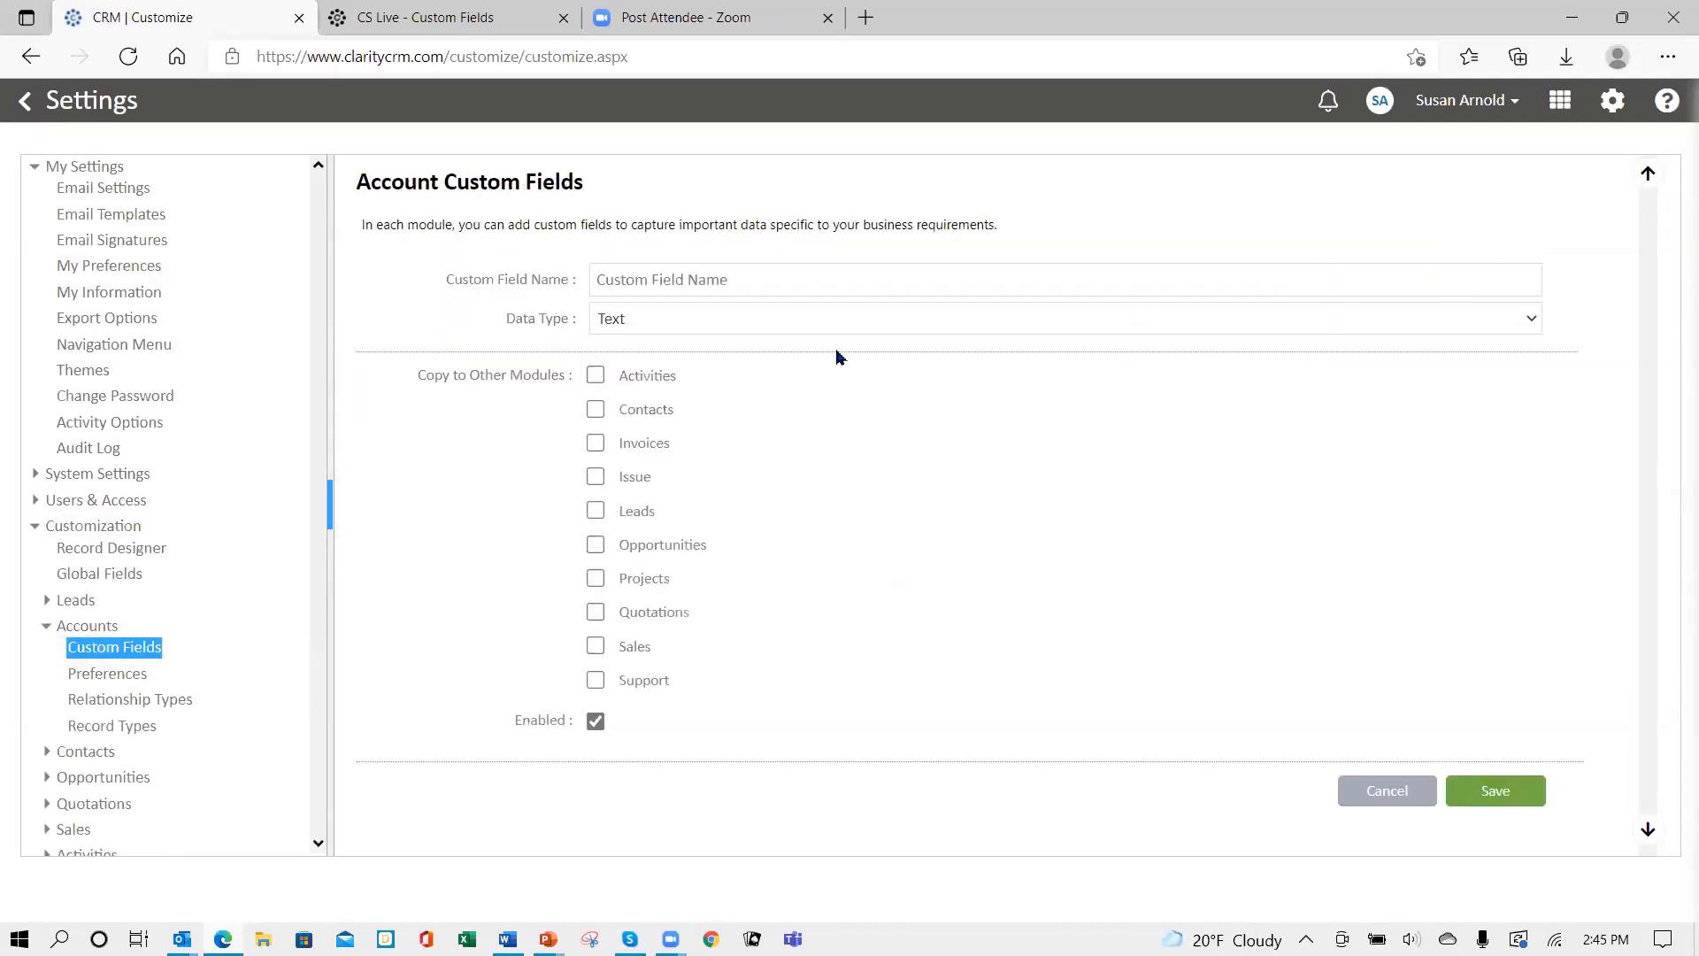
pyautogui.click(752, 285)
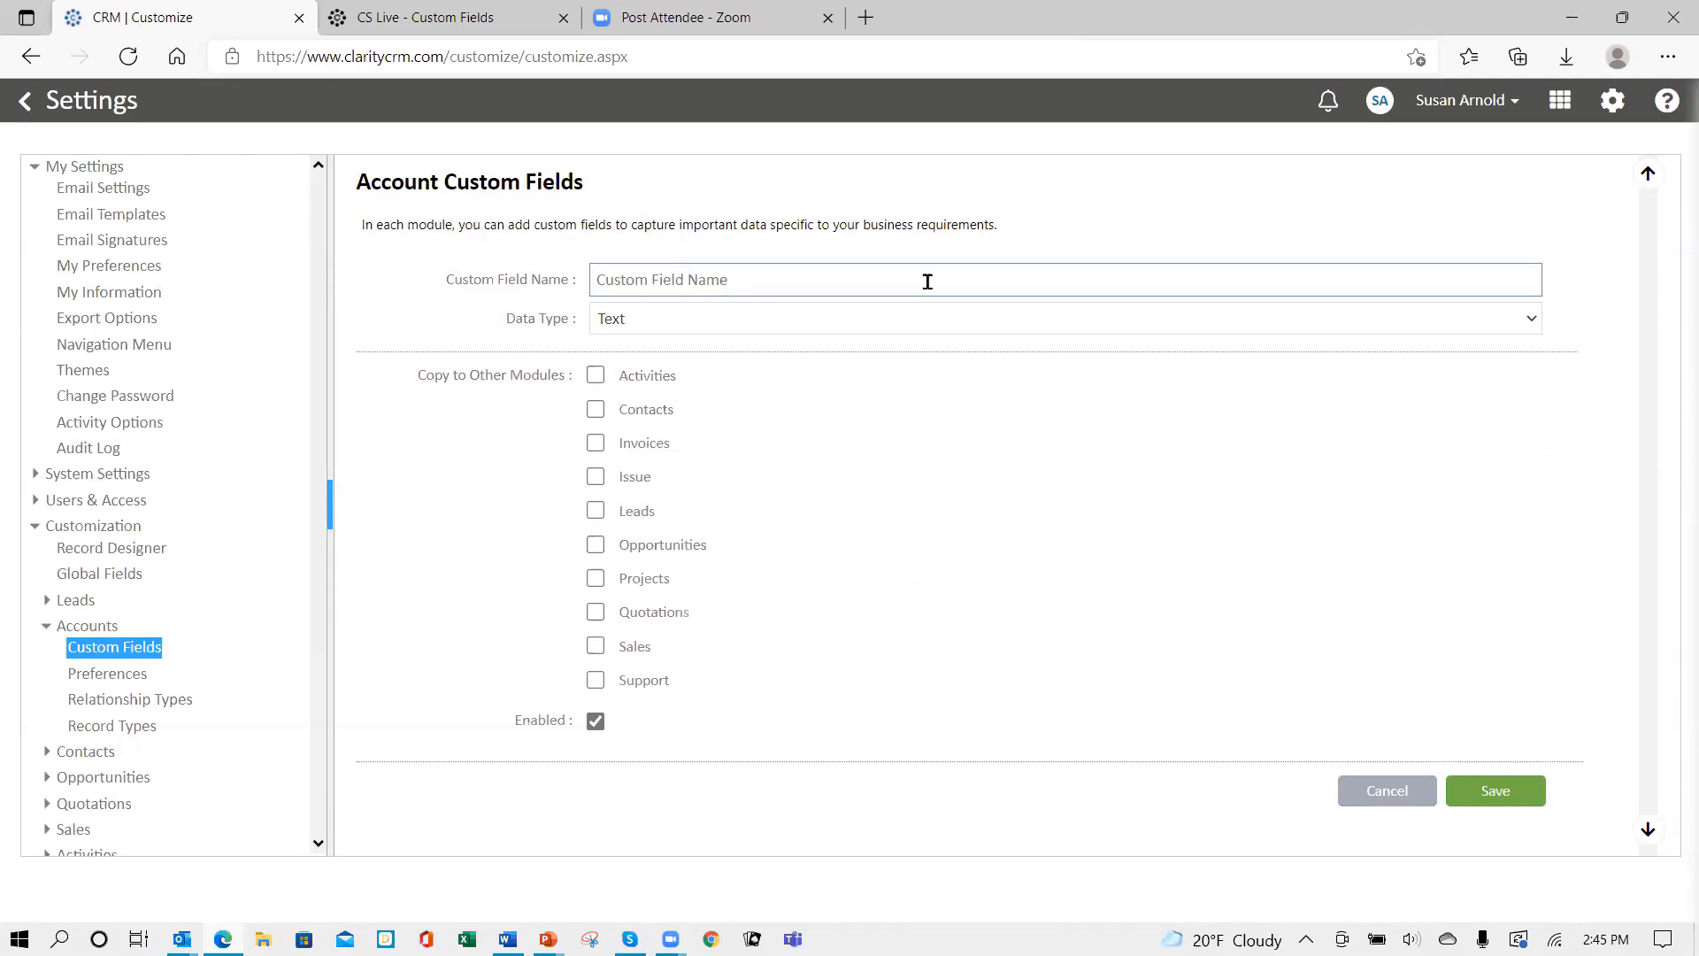
pyautogui.write('Linked In')
pyautogui.click(818, 319)
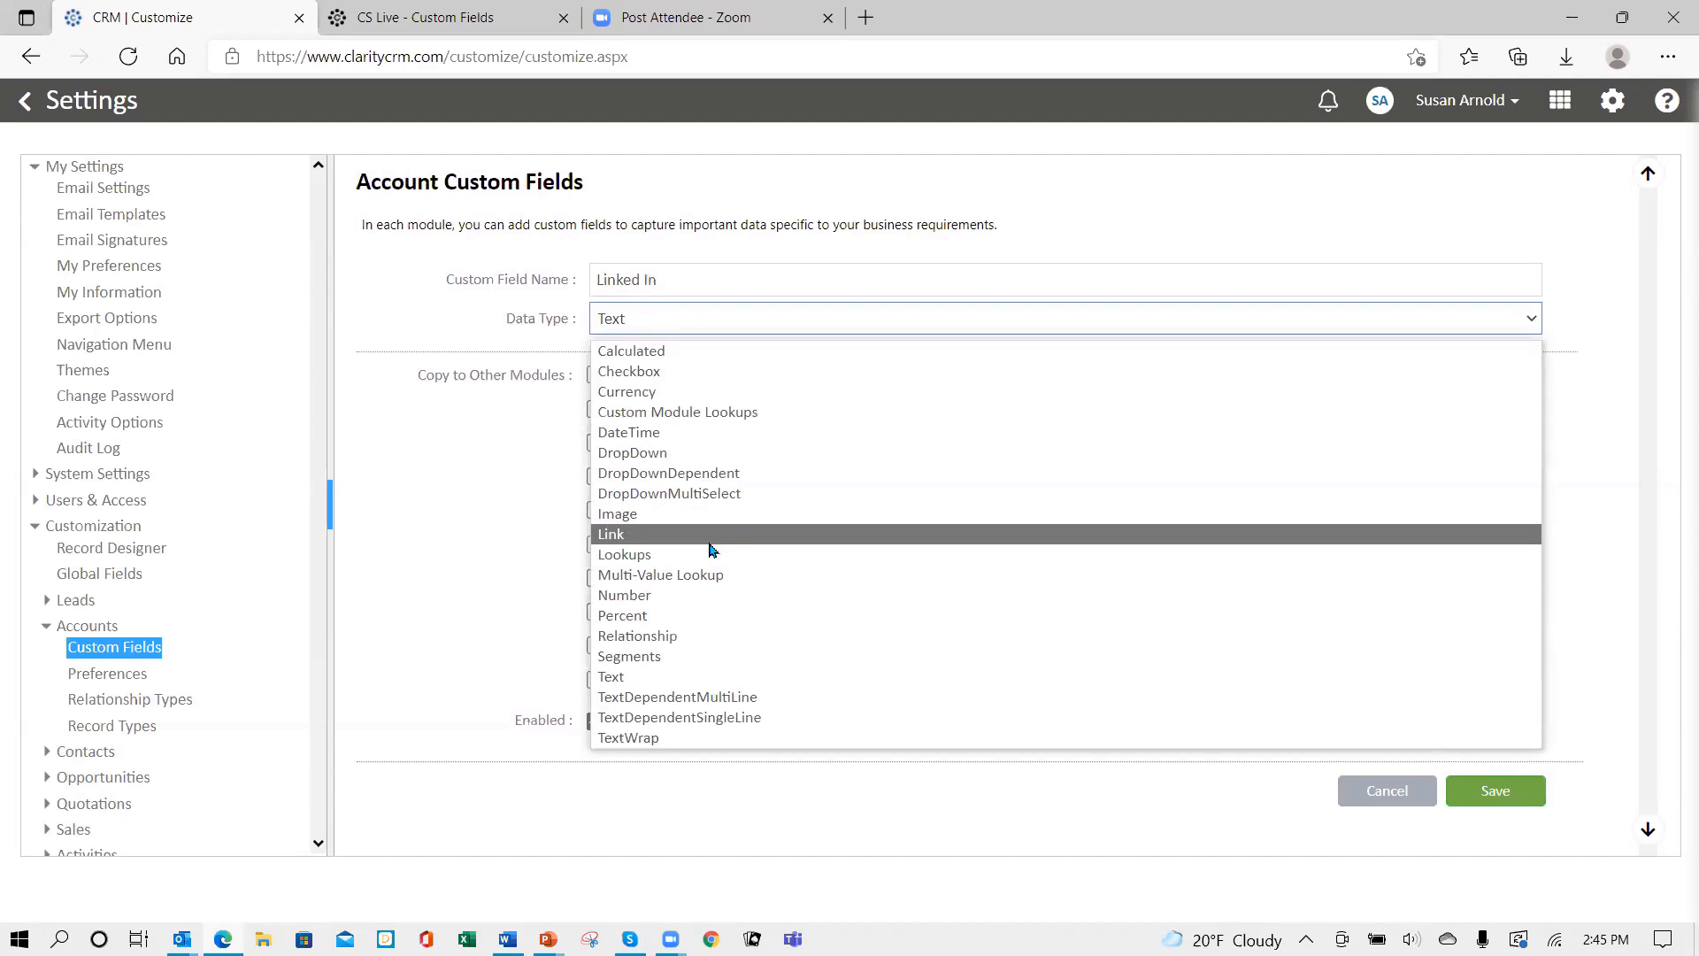
pyautogui.click(712, 551)
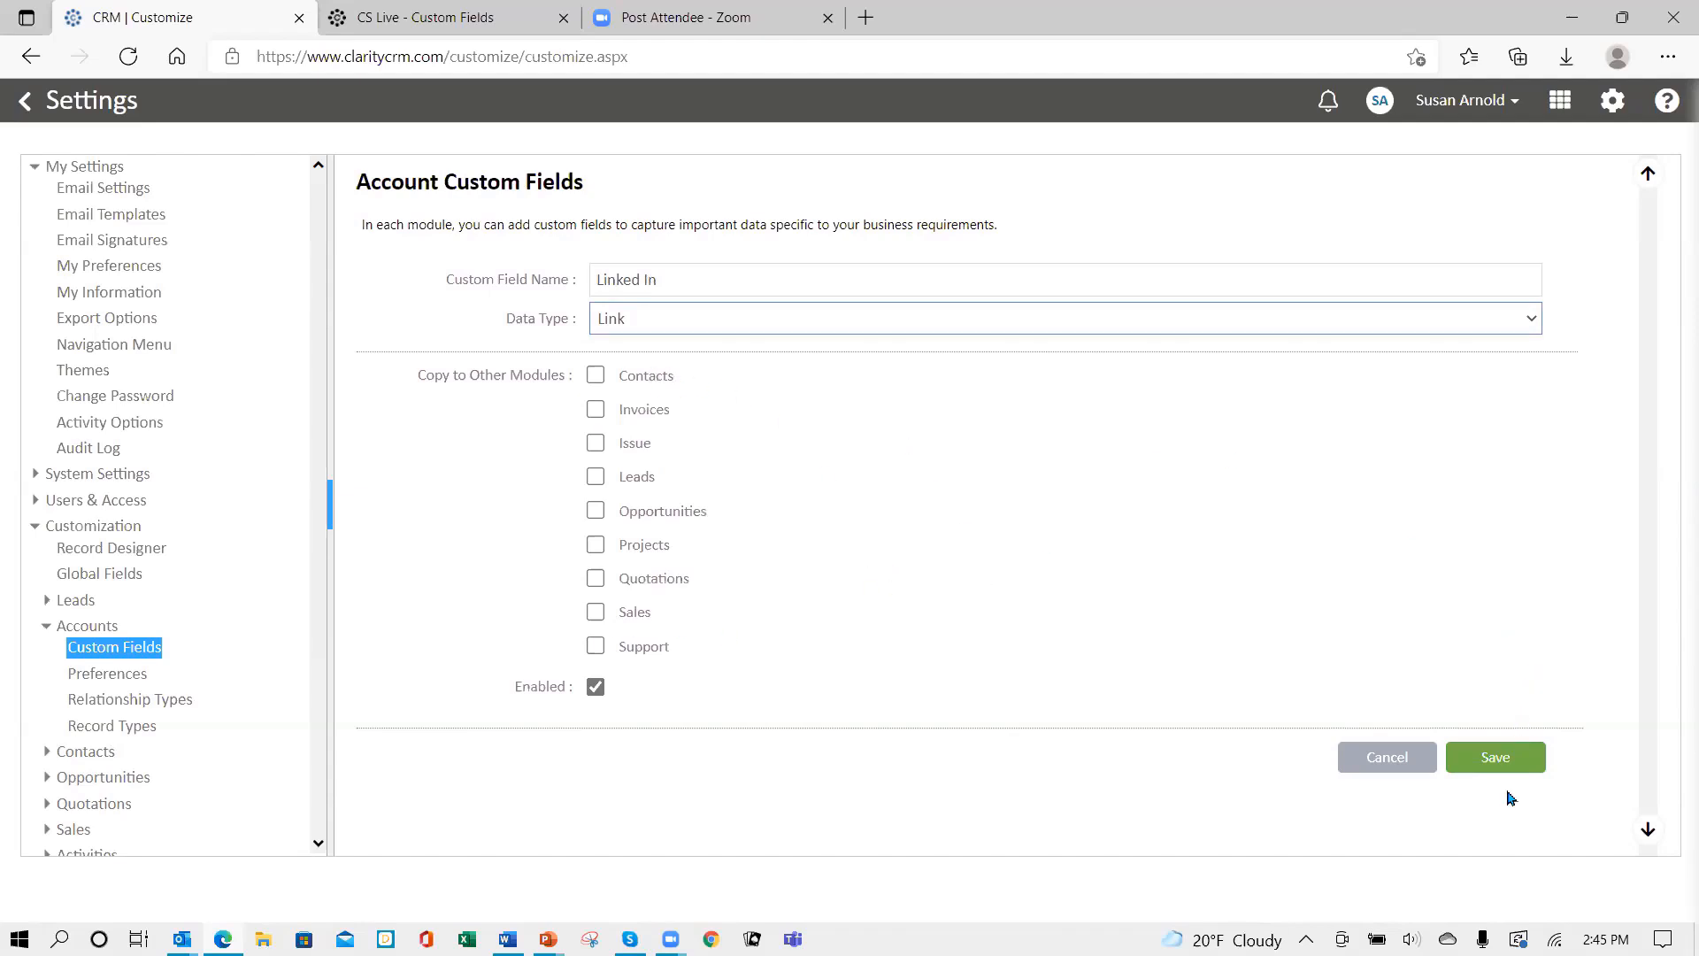
pyautogui.click(1492, 763)
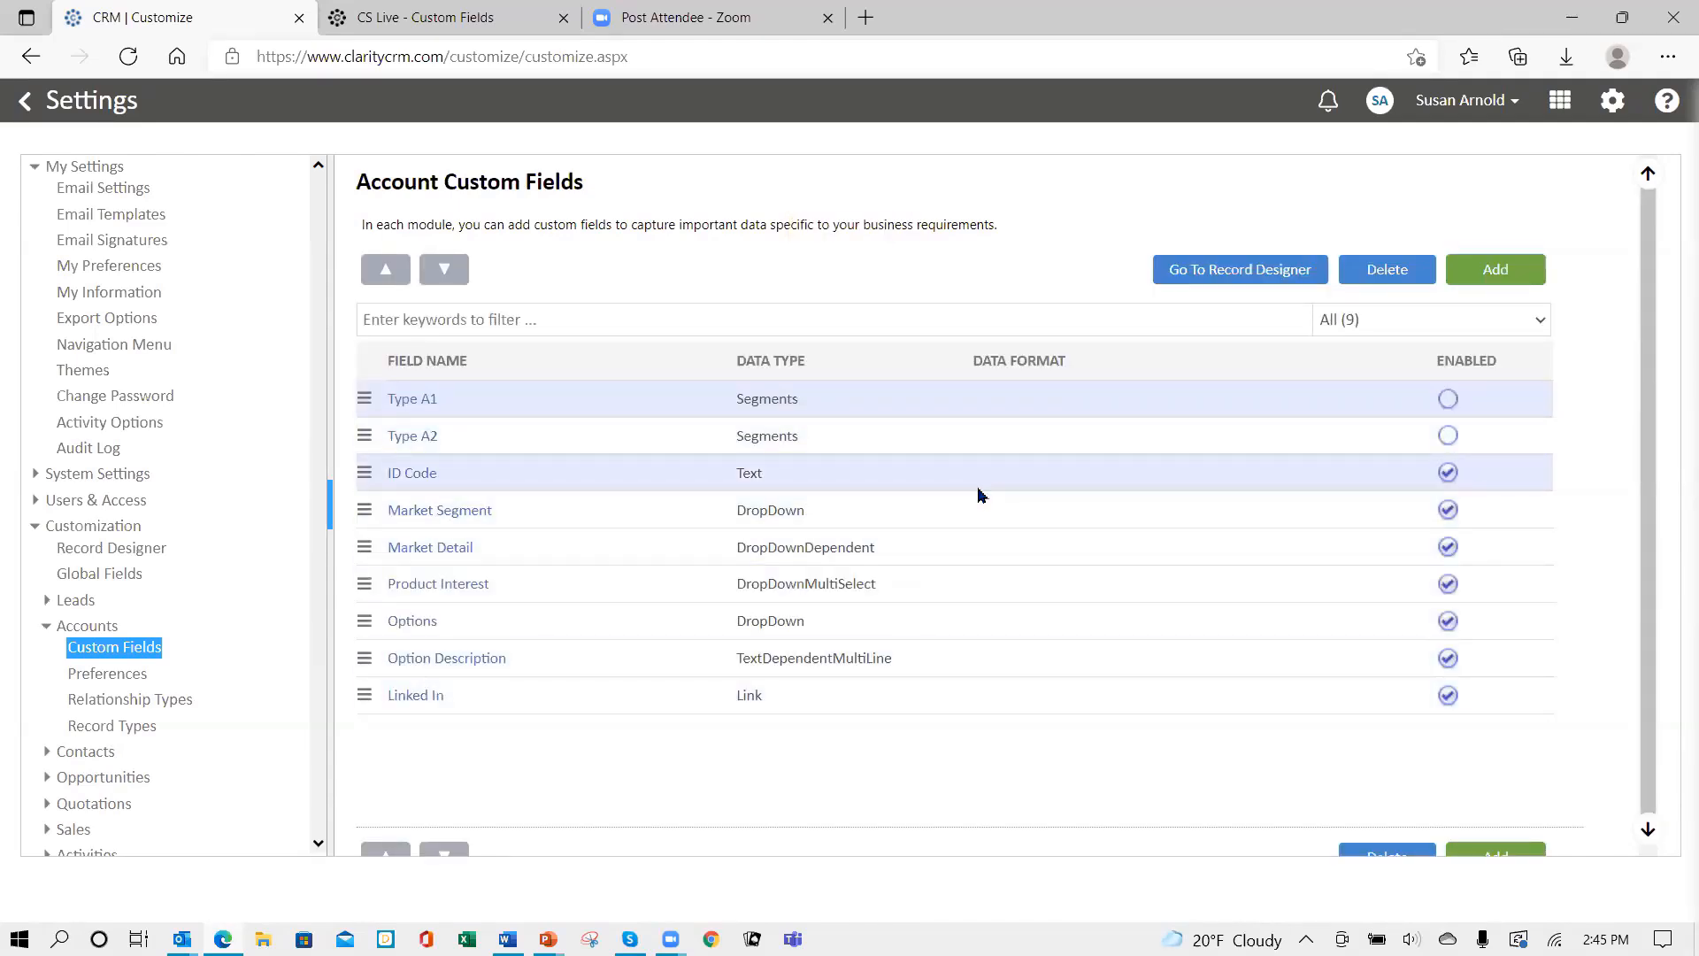
# - Create a 'Document Signed' Checkbox field with Left text alignment and save it
pyautogui.click(1488, 281)
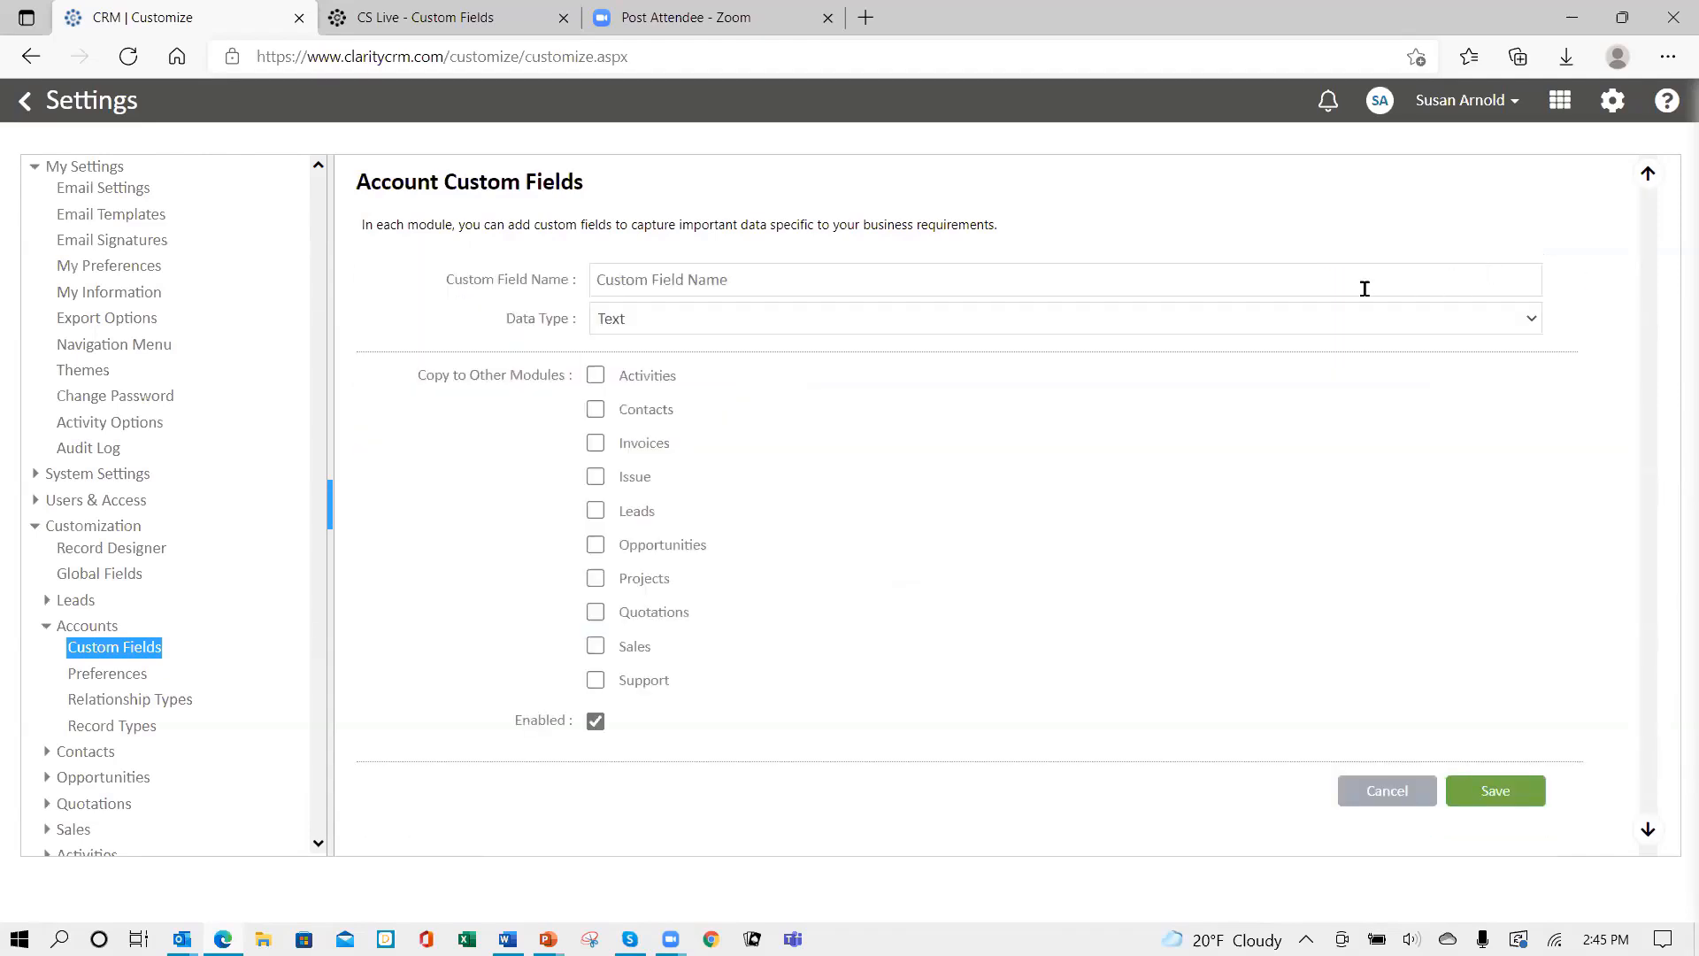
pyautogui.click(695, 288)
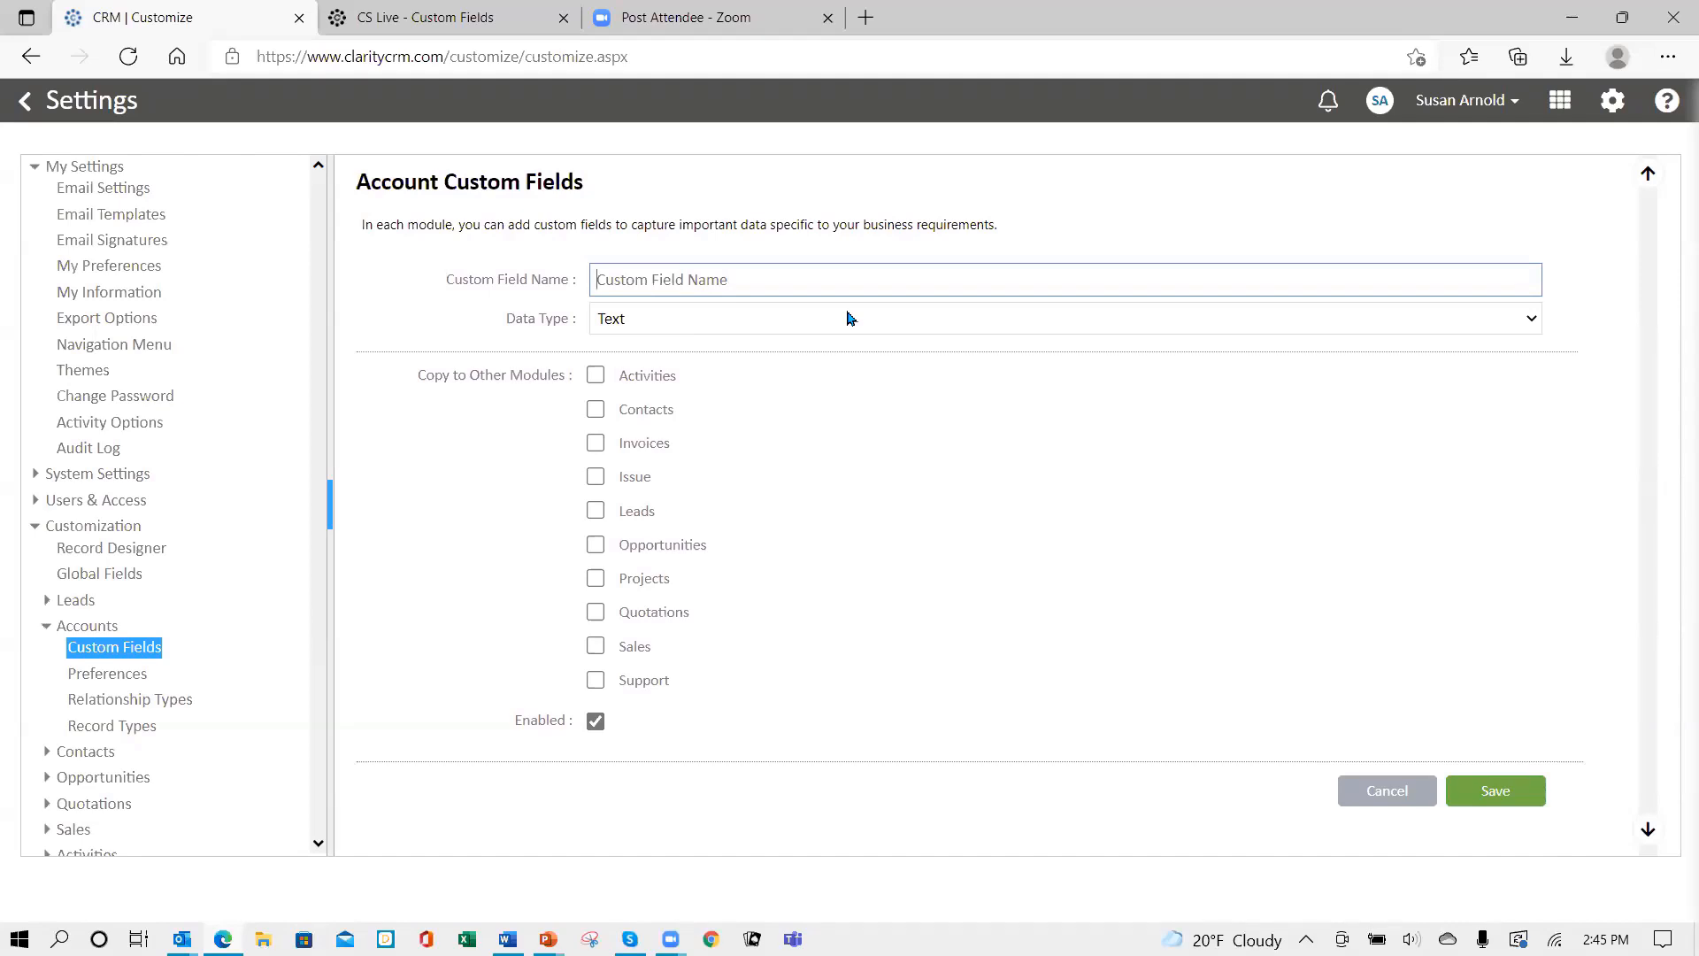
pyautogui.write('Document Signed')
pyautogui.click(714, 326)
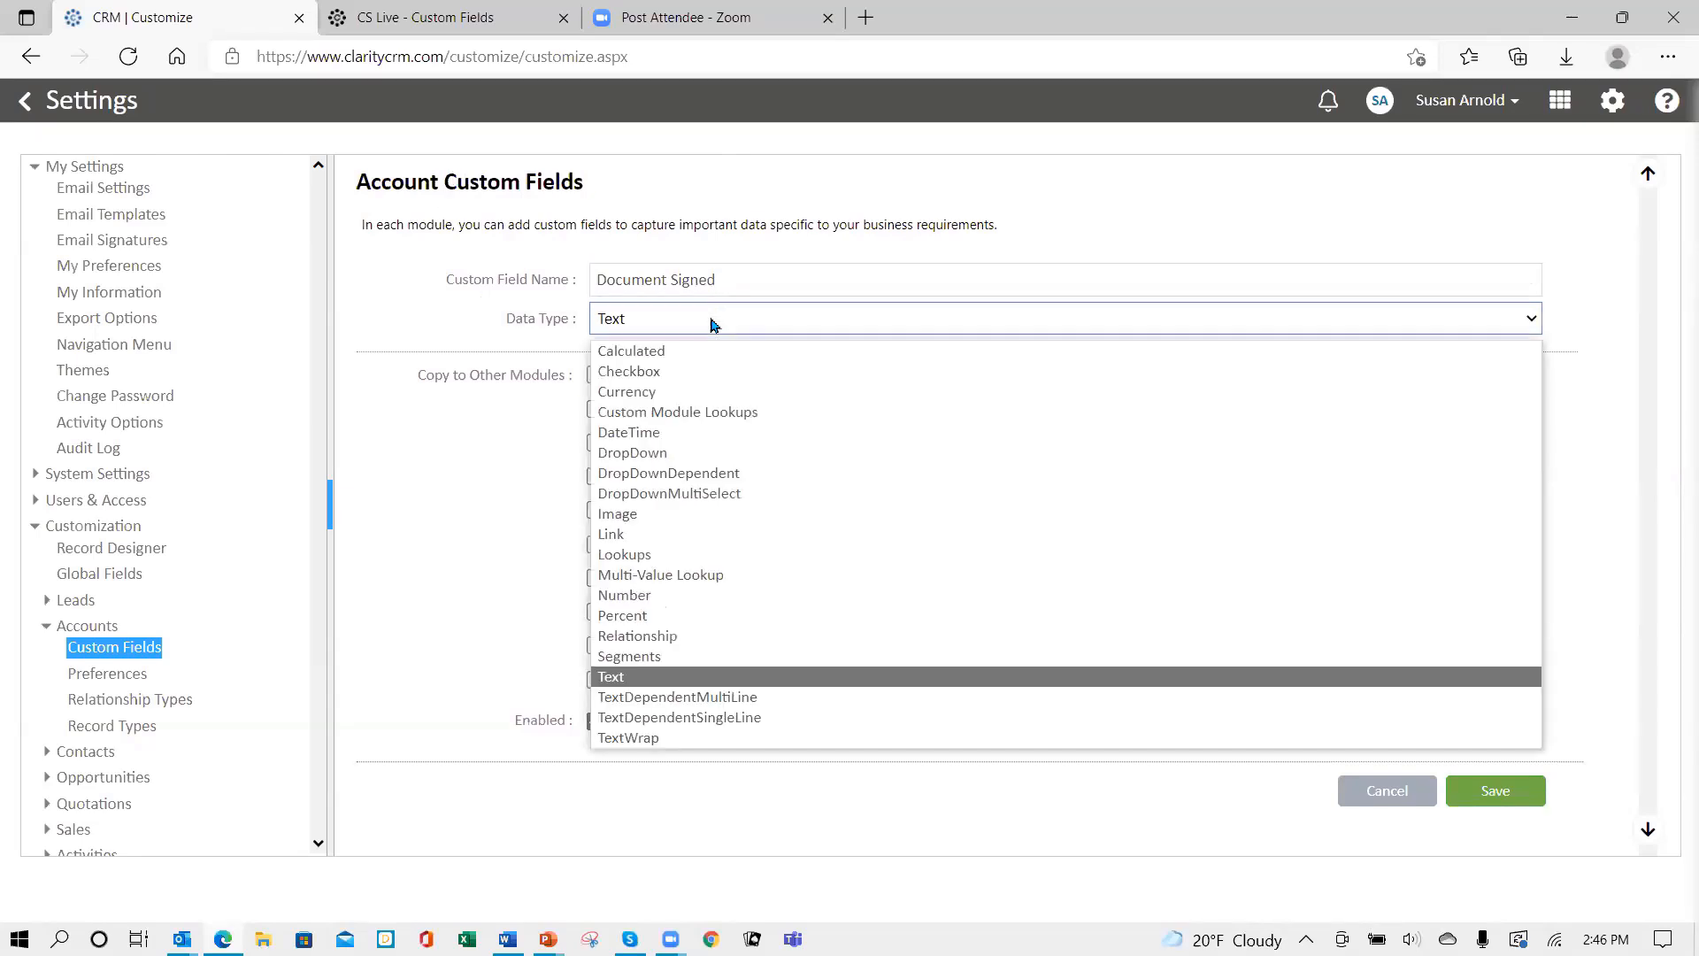
pyautogui.click(631, 375)
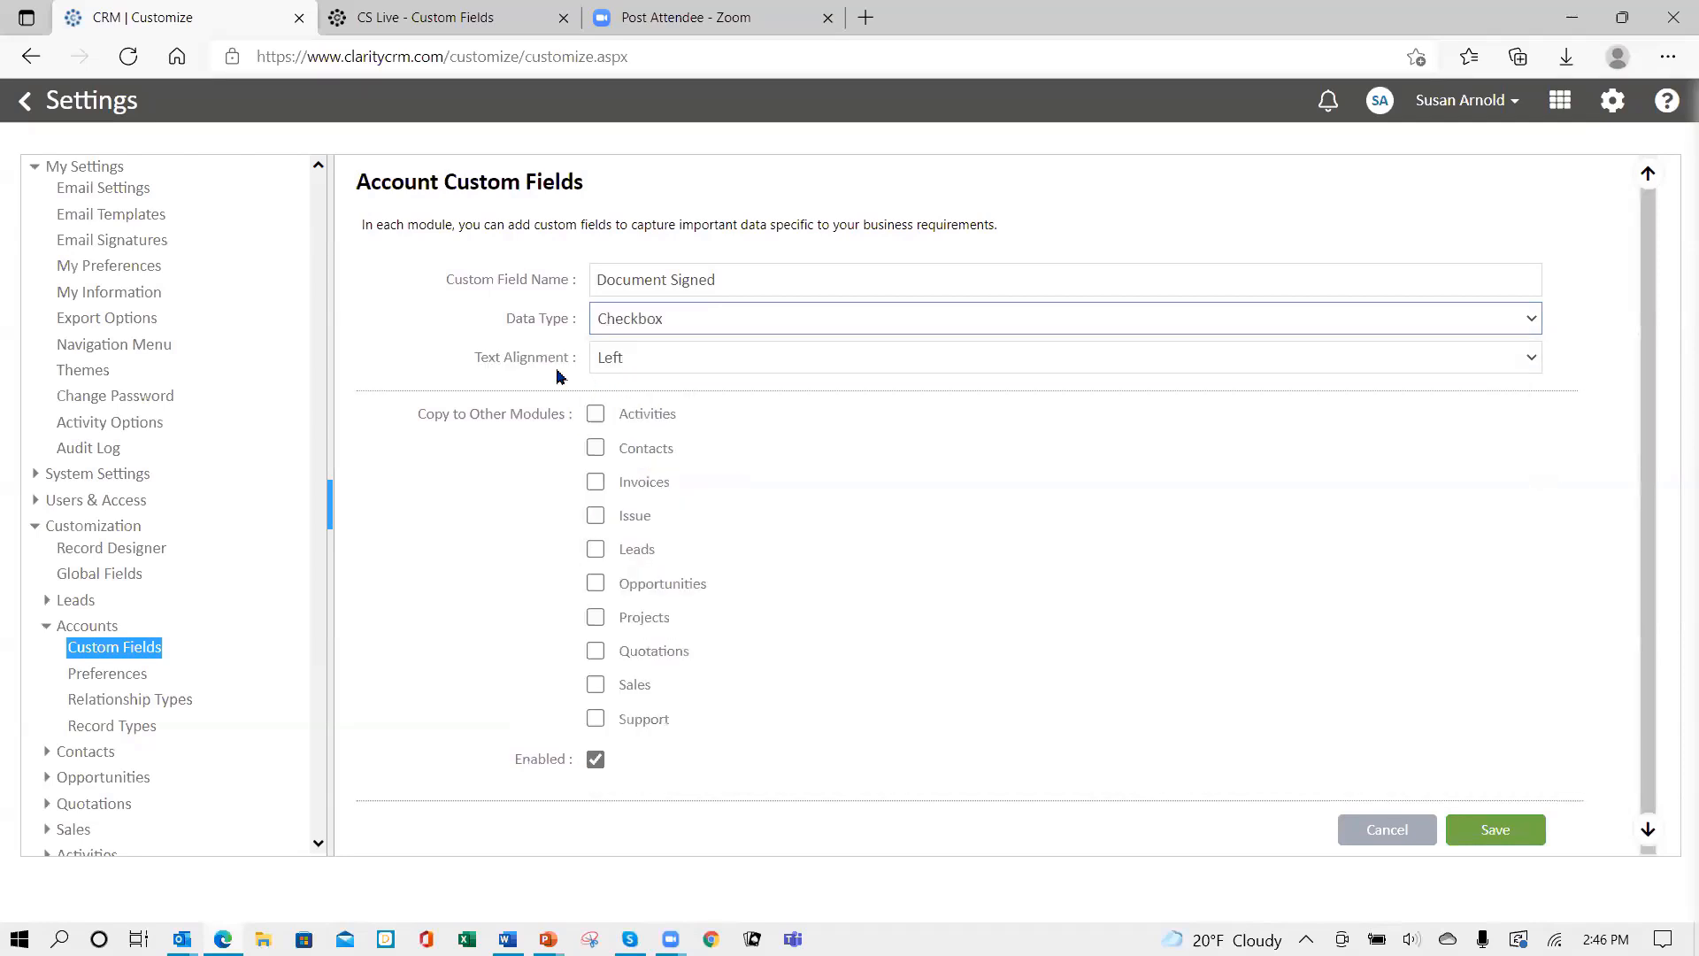
pyautogui.click(665, 364)
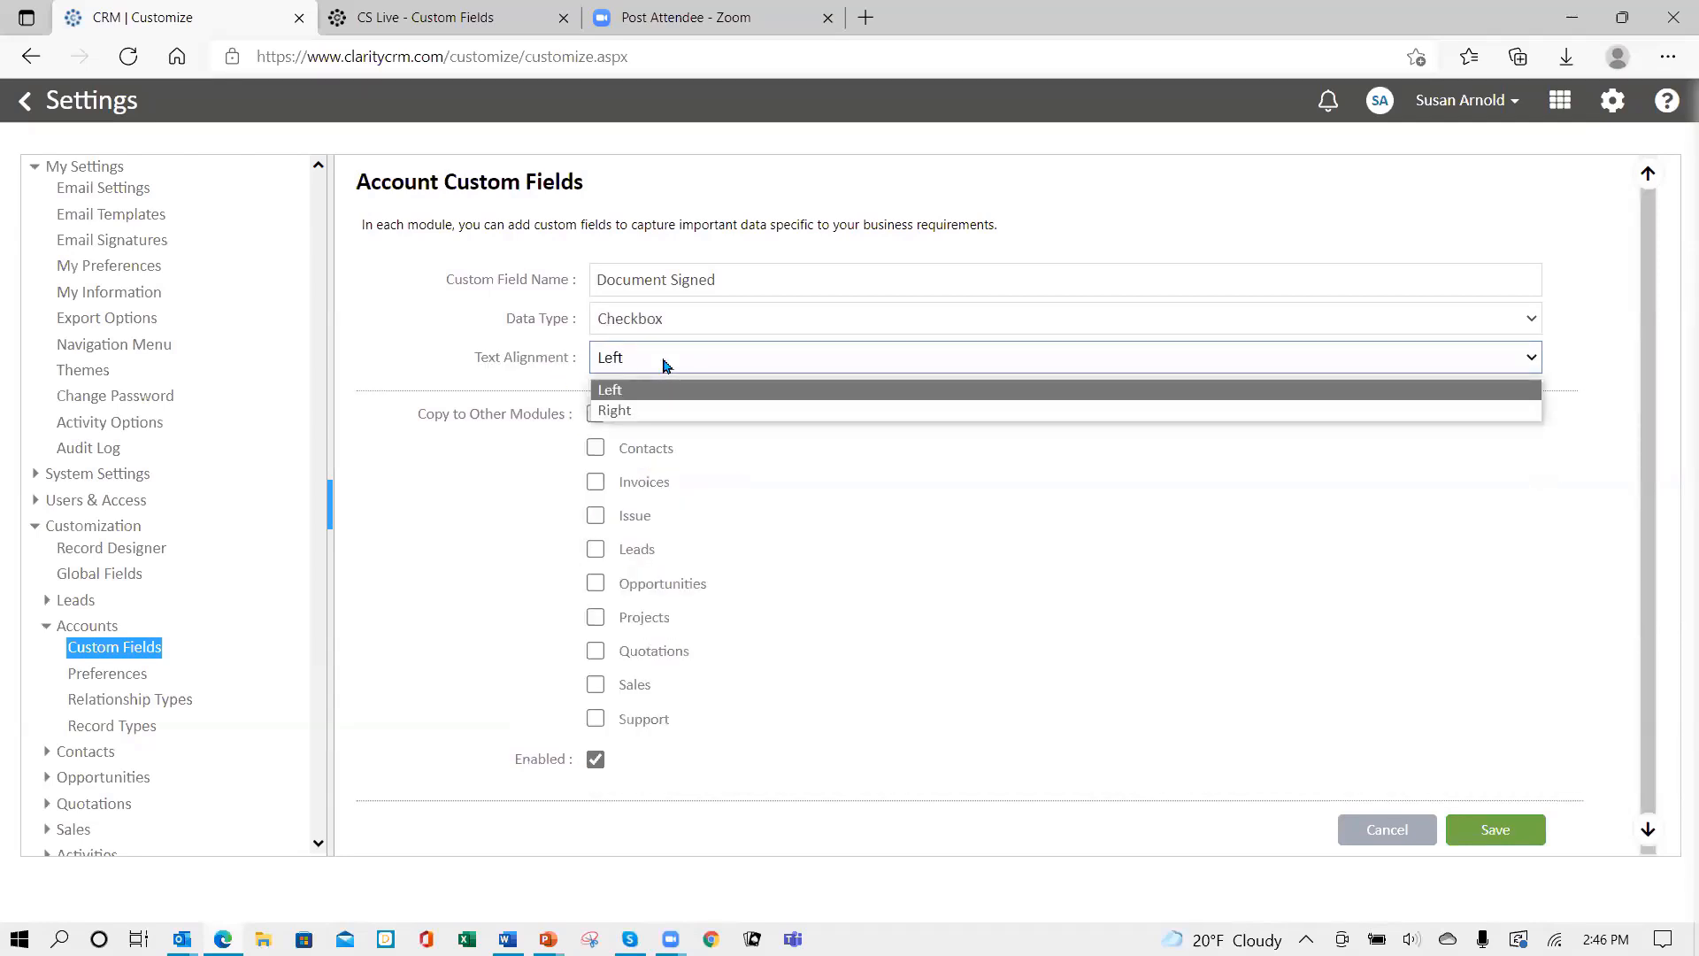
pyautogui.click(666, 365)
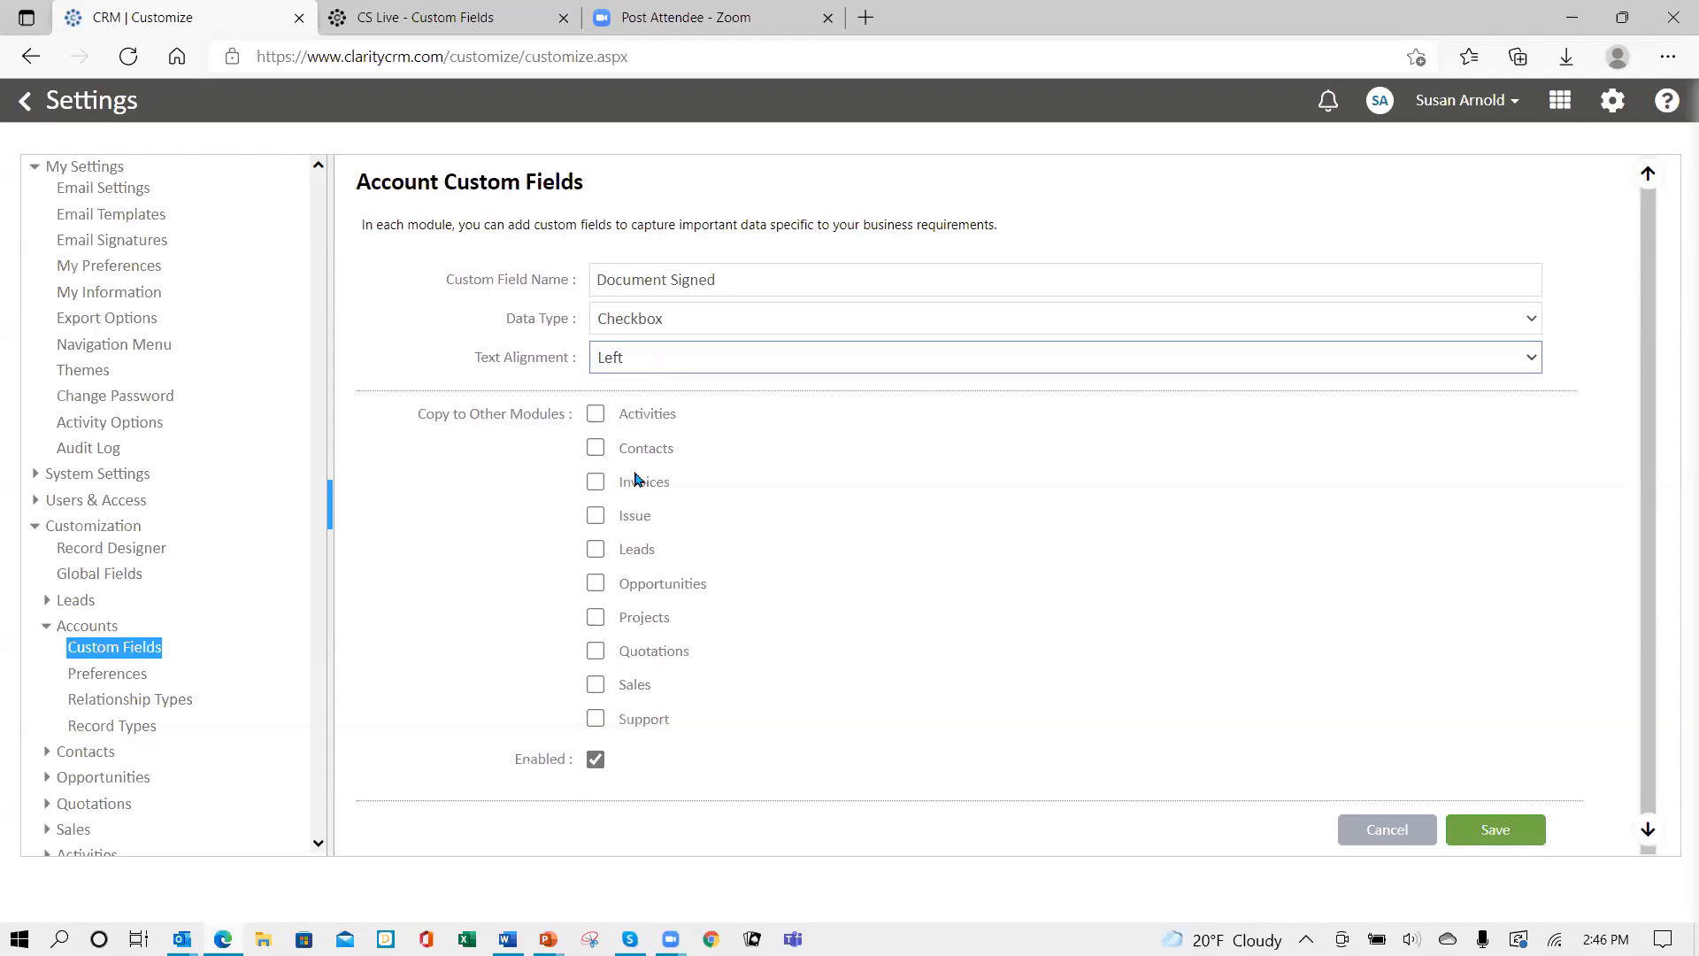
pyautogui.click(1505, 837)
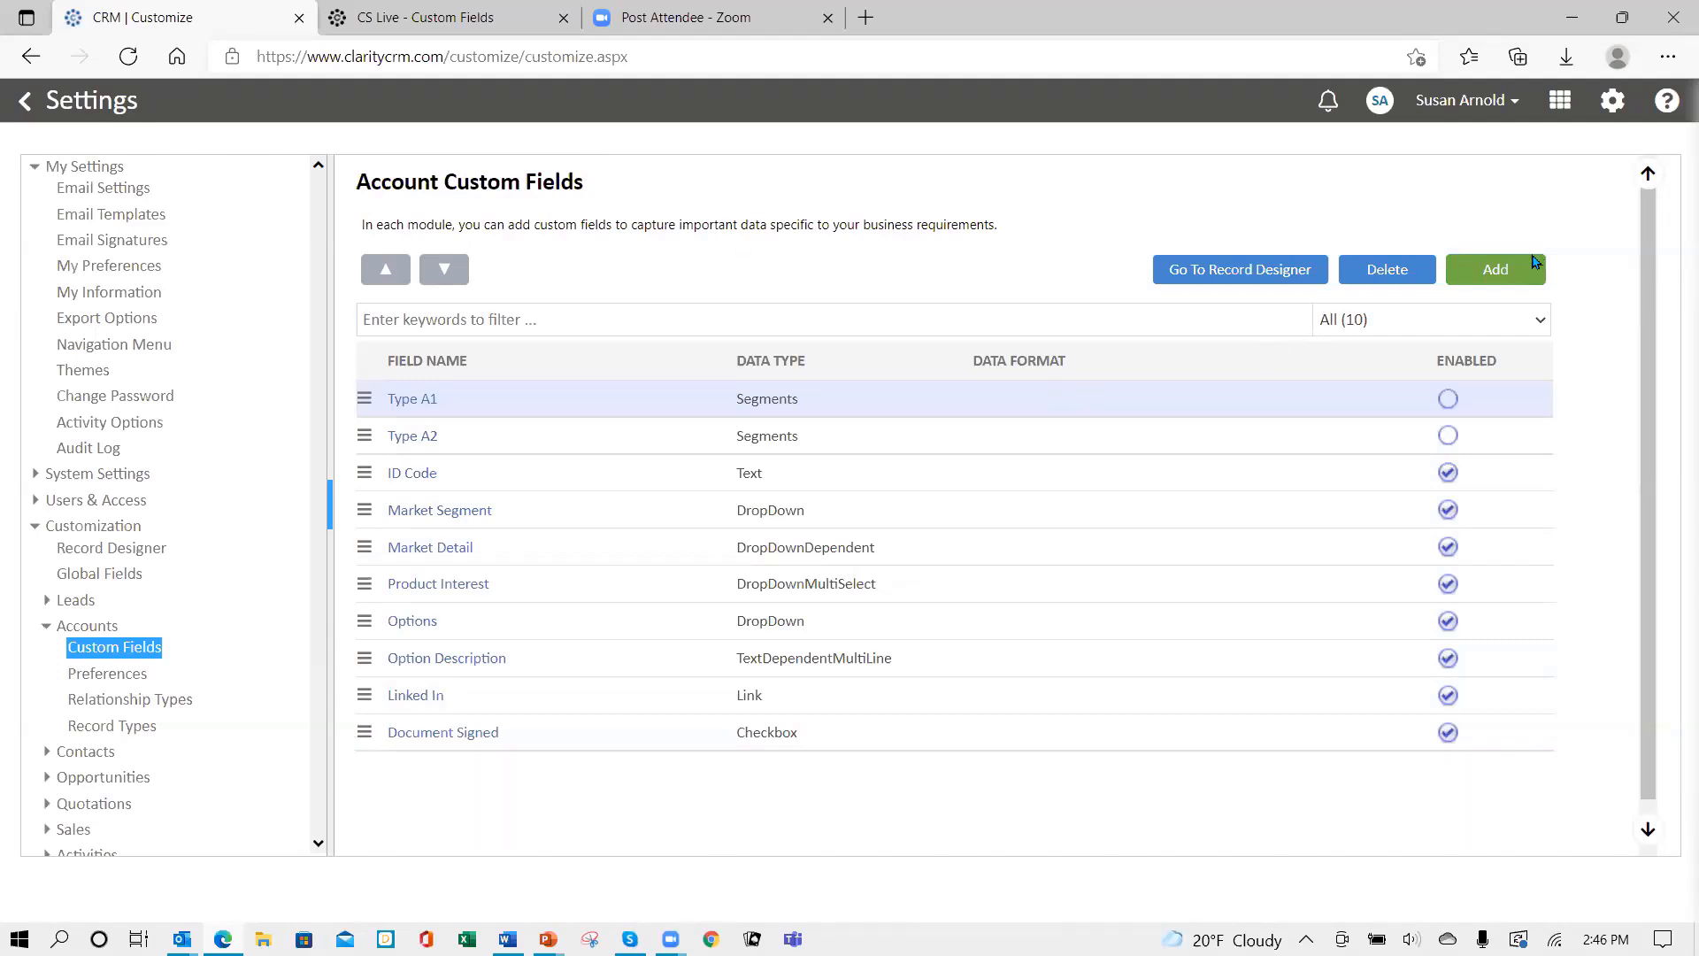
# - Add a new custom field named 'Parent Organization', correcting the misspelled 'Organiization'
pyautogui.click(1501, 282)
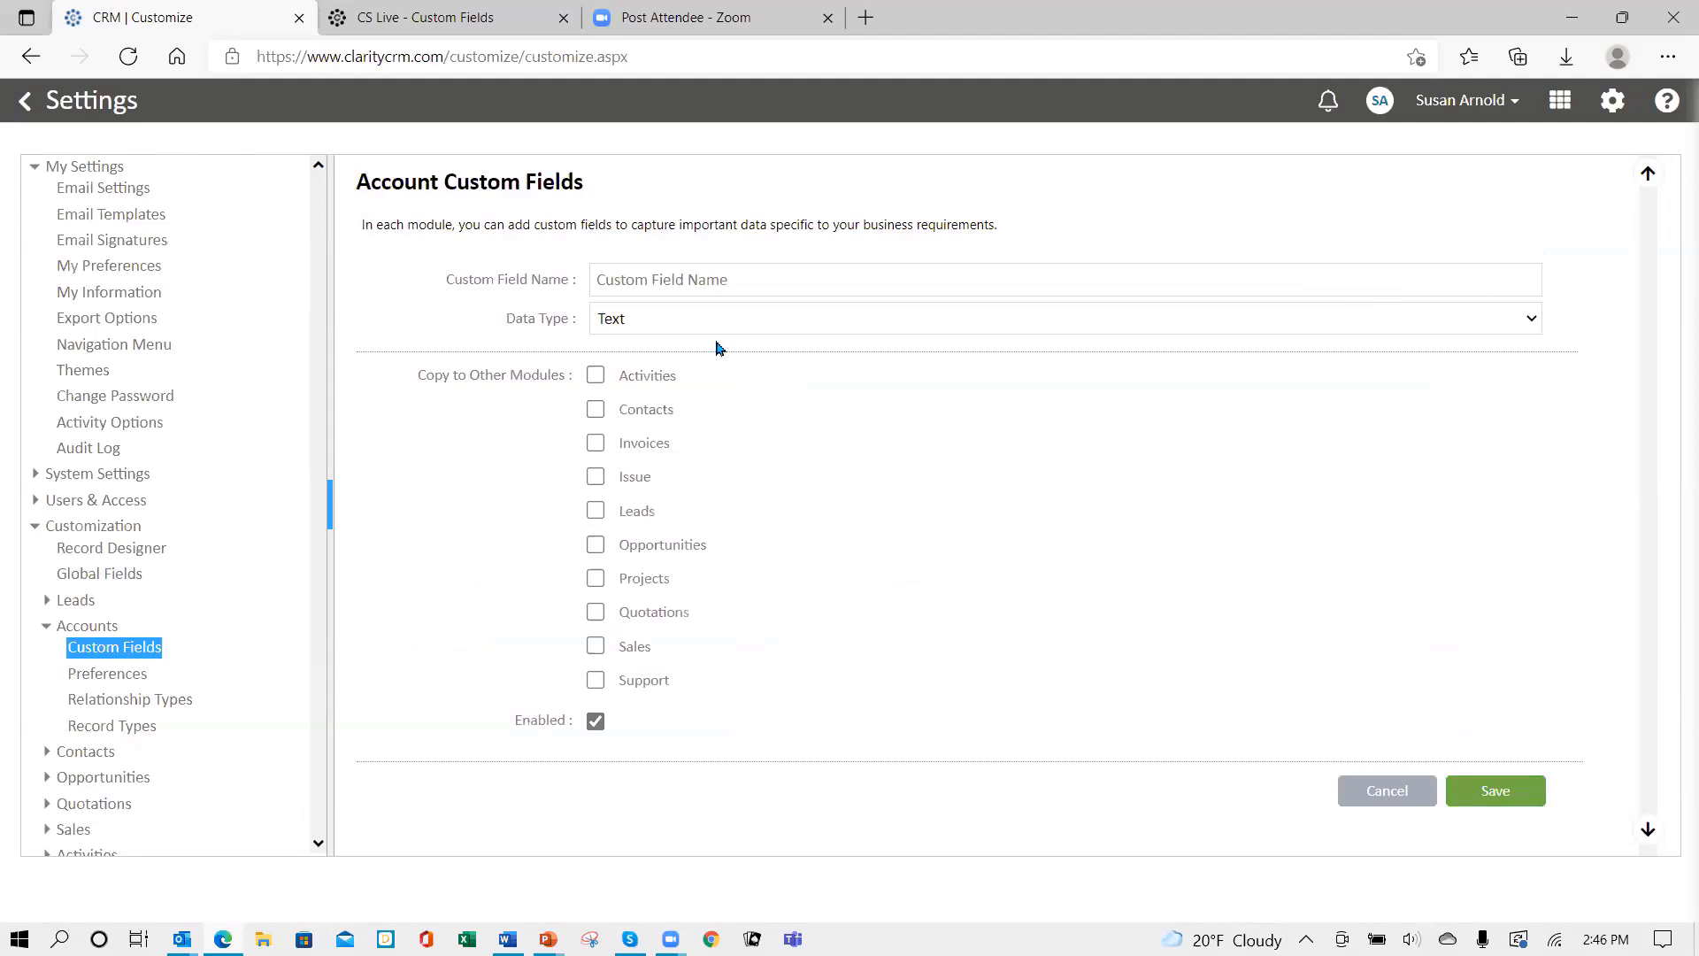
pyautogui.click(681, 277)
pyautogui.write('Parent')
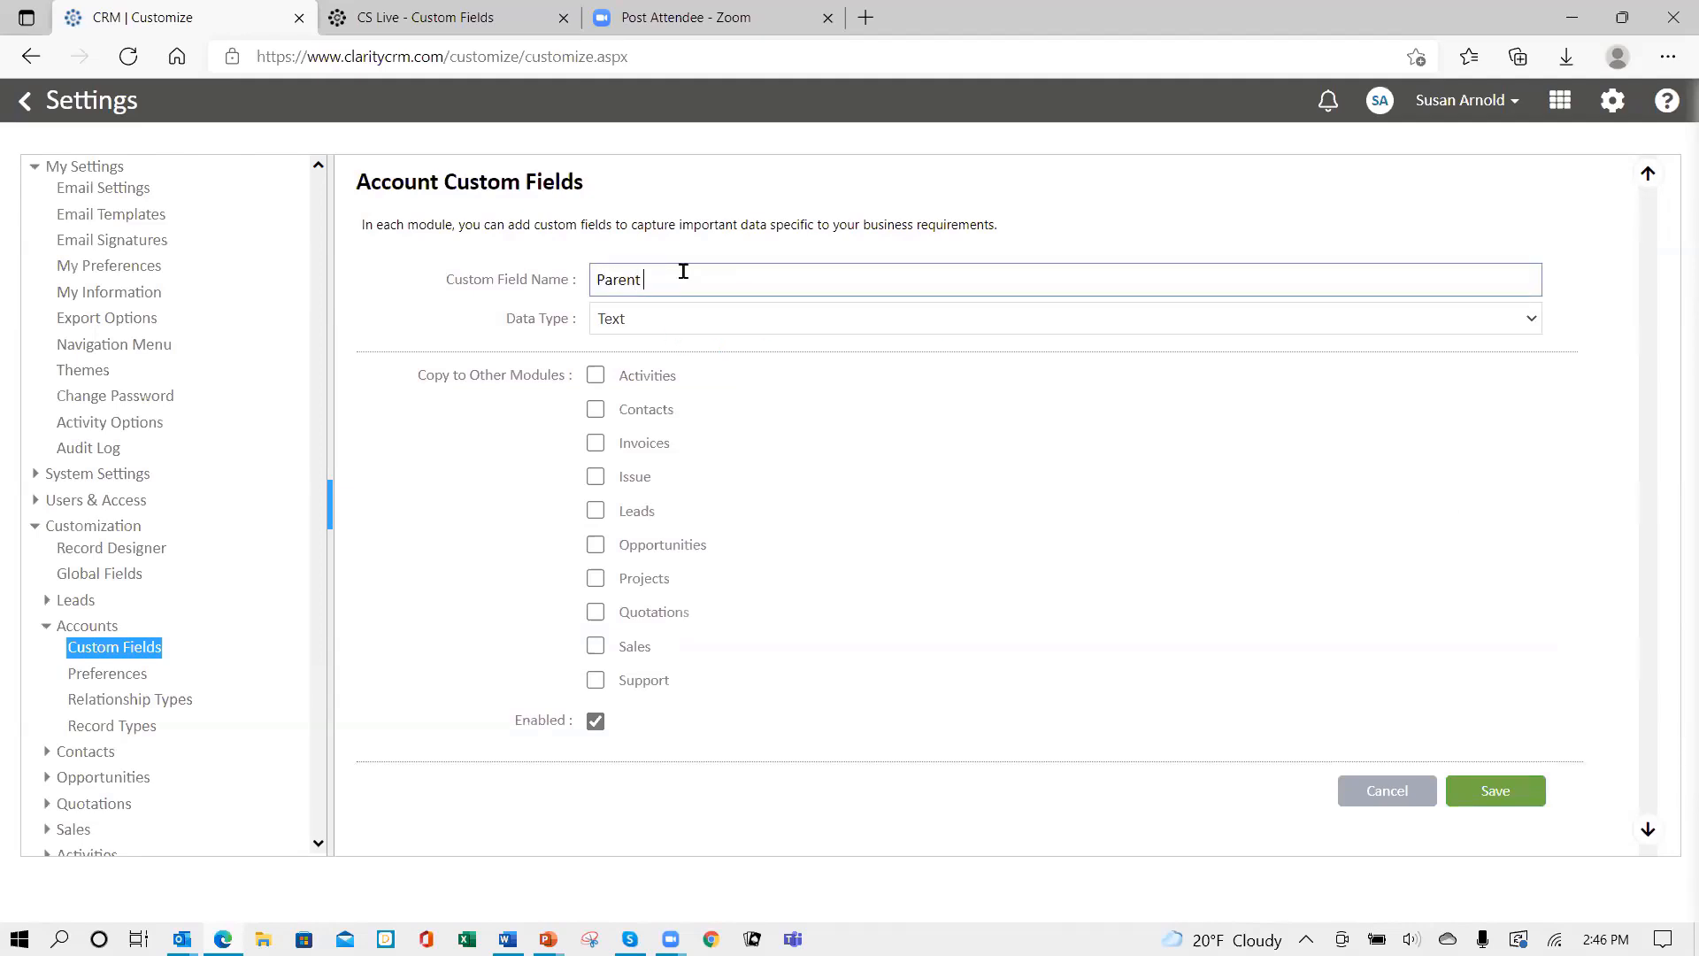
pyautogui.write(' Organiization')
pyautogui.press('Left')
pyautogui.press('Left')
pyautogui.press('Left')
pyautogui.press('BackSpace')
pyautogui.click(732, 324)
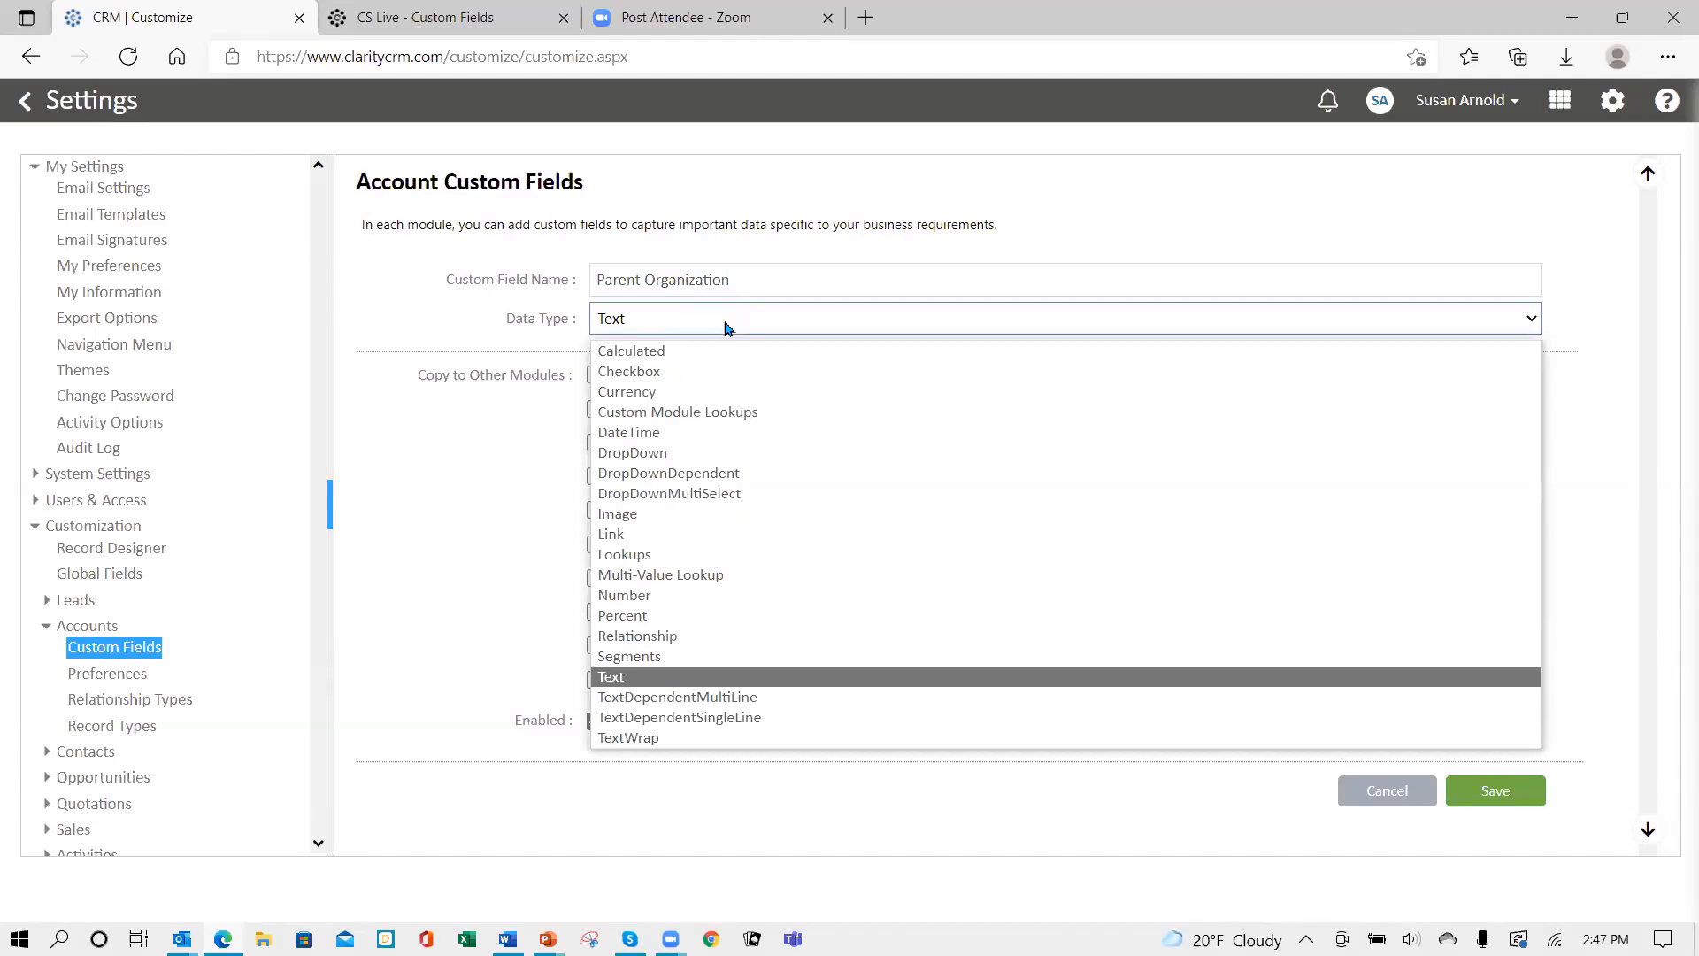
# - Make Parent Organization a Lookups field that looks up Accounts, and save it
pyautogui.click(659, 556)
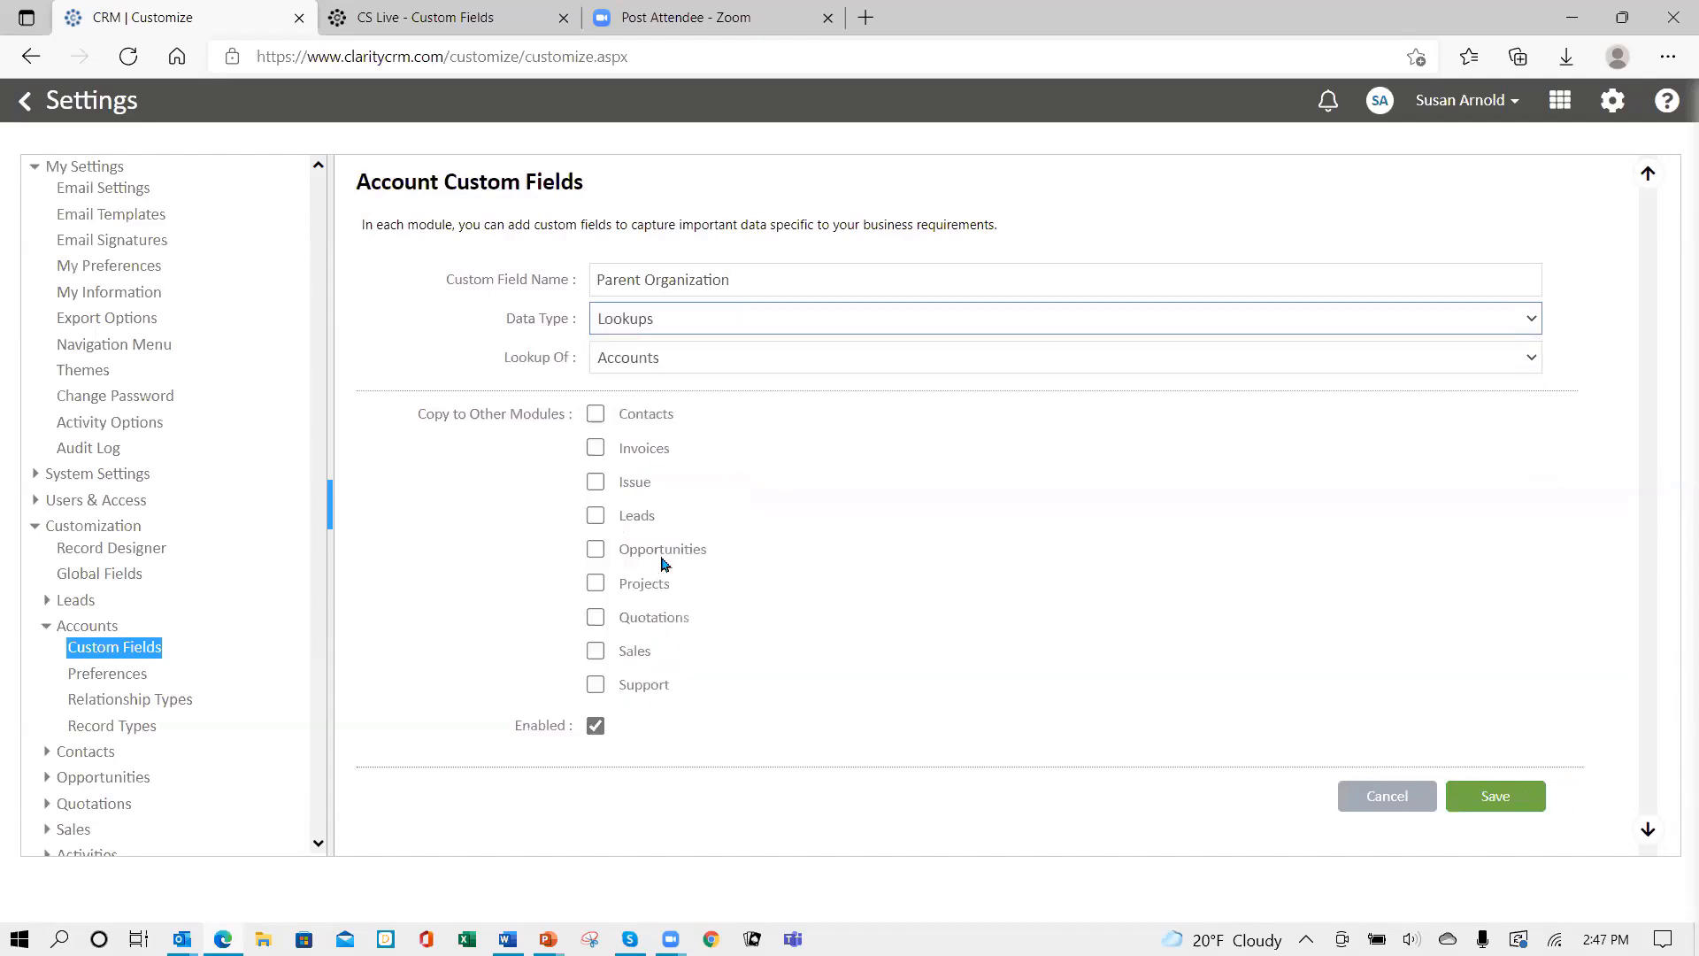
pyautogui.click(733, 359)
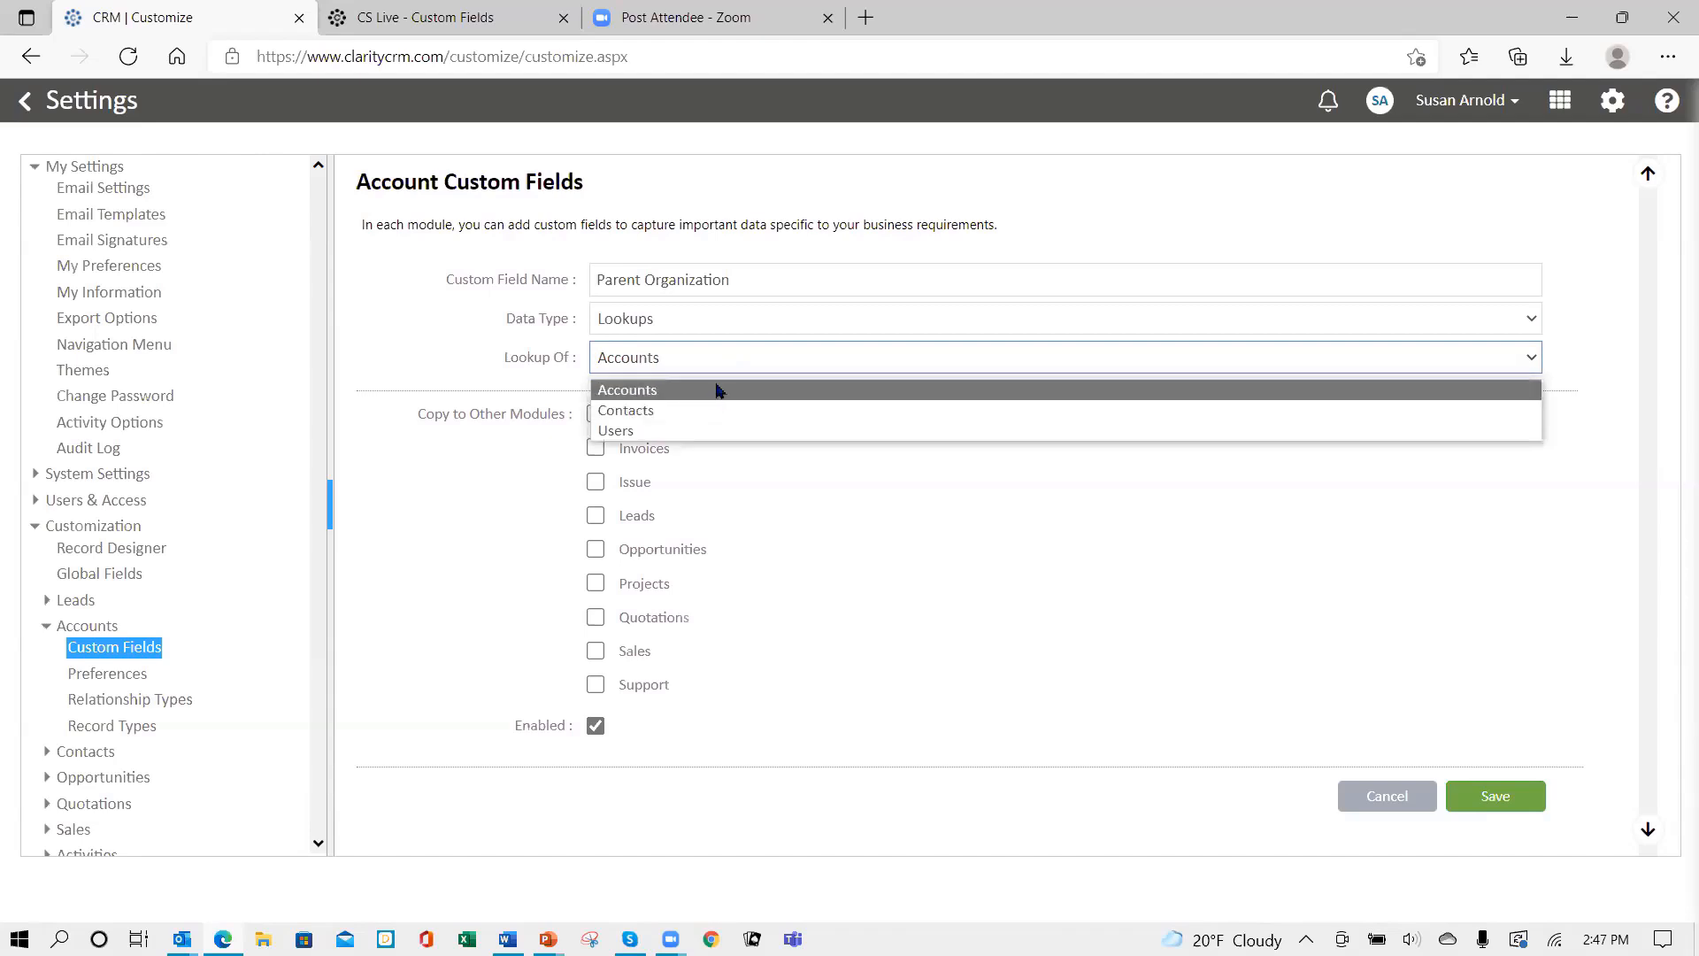
pyautogui.click(721, 357)
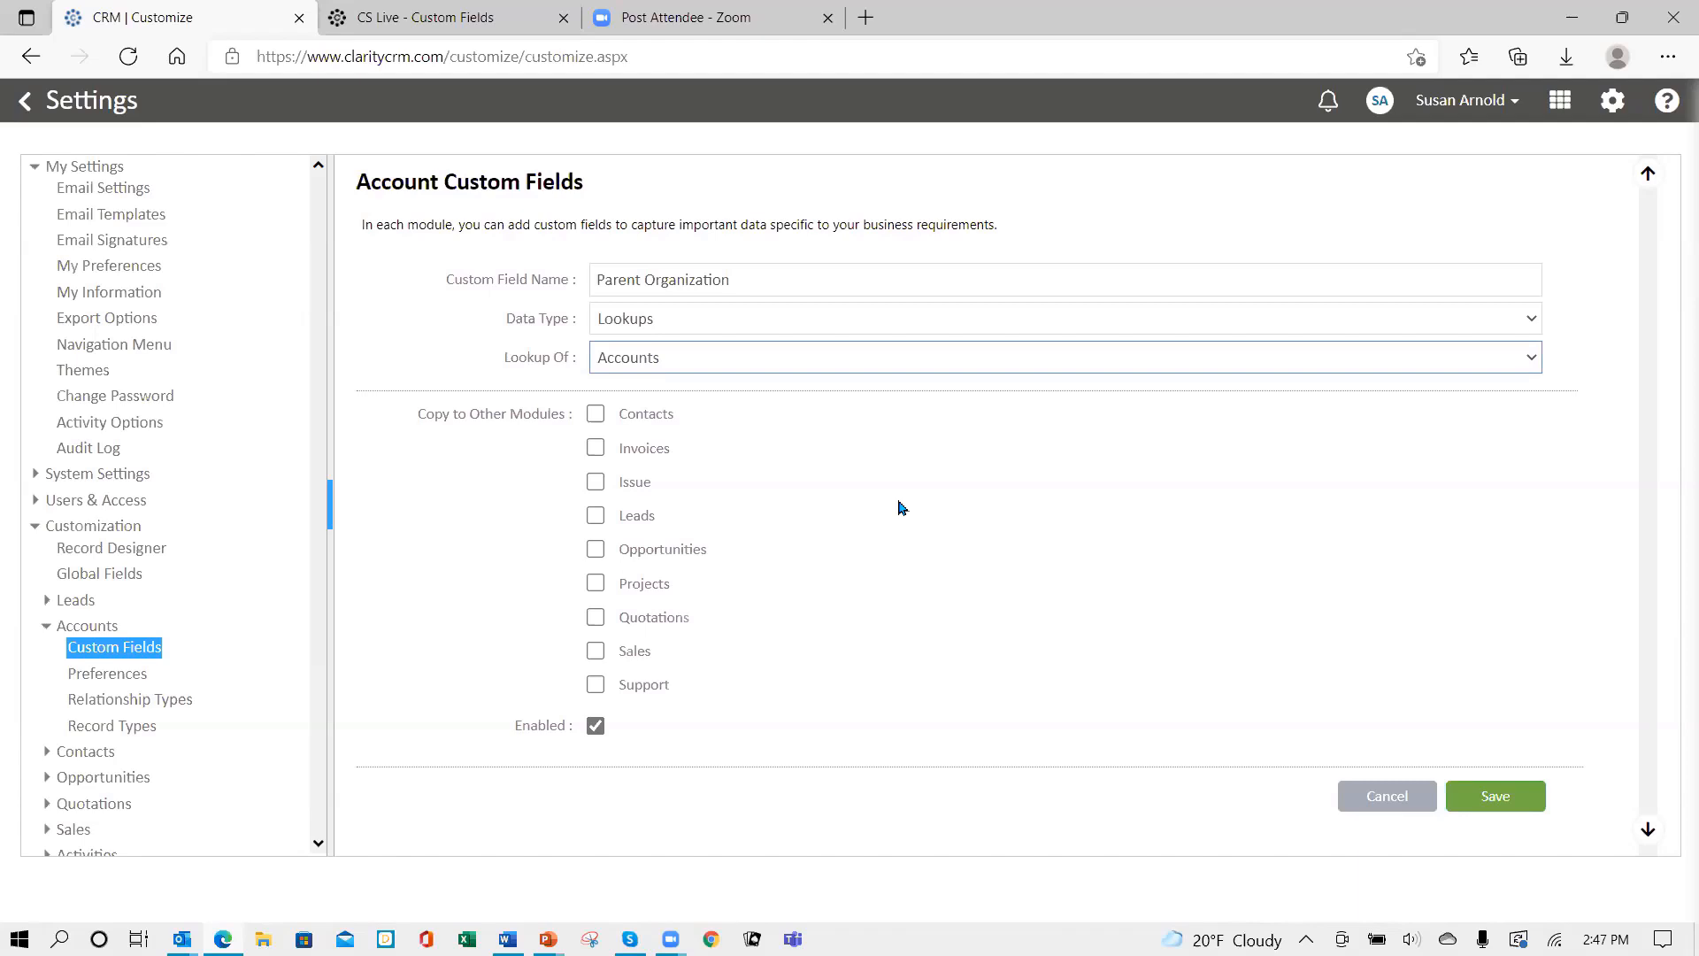
pyautogui.click(779, 321)
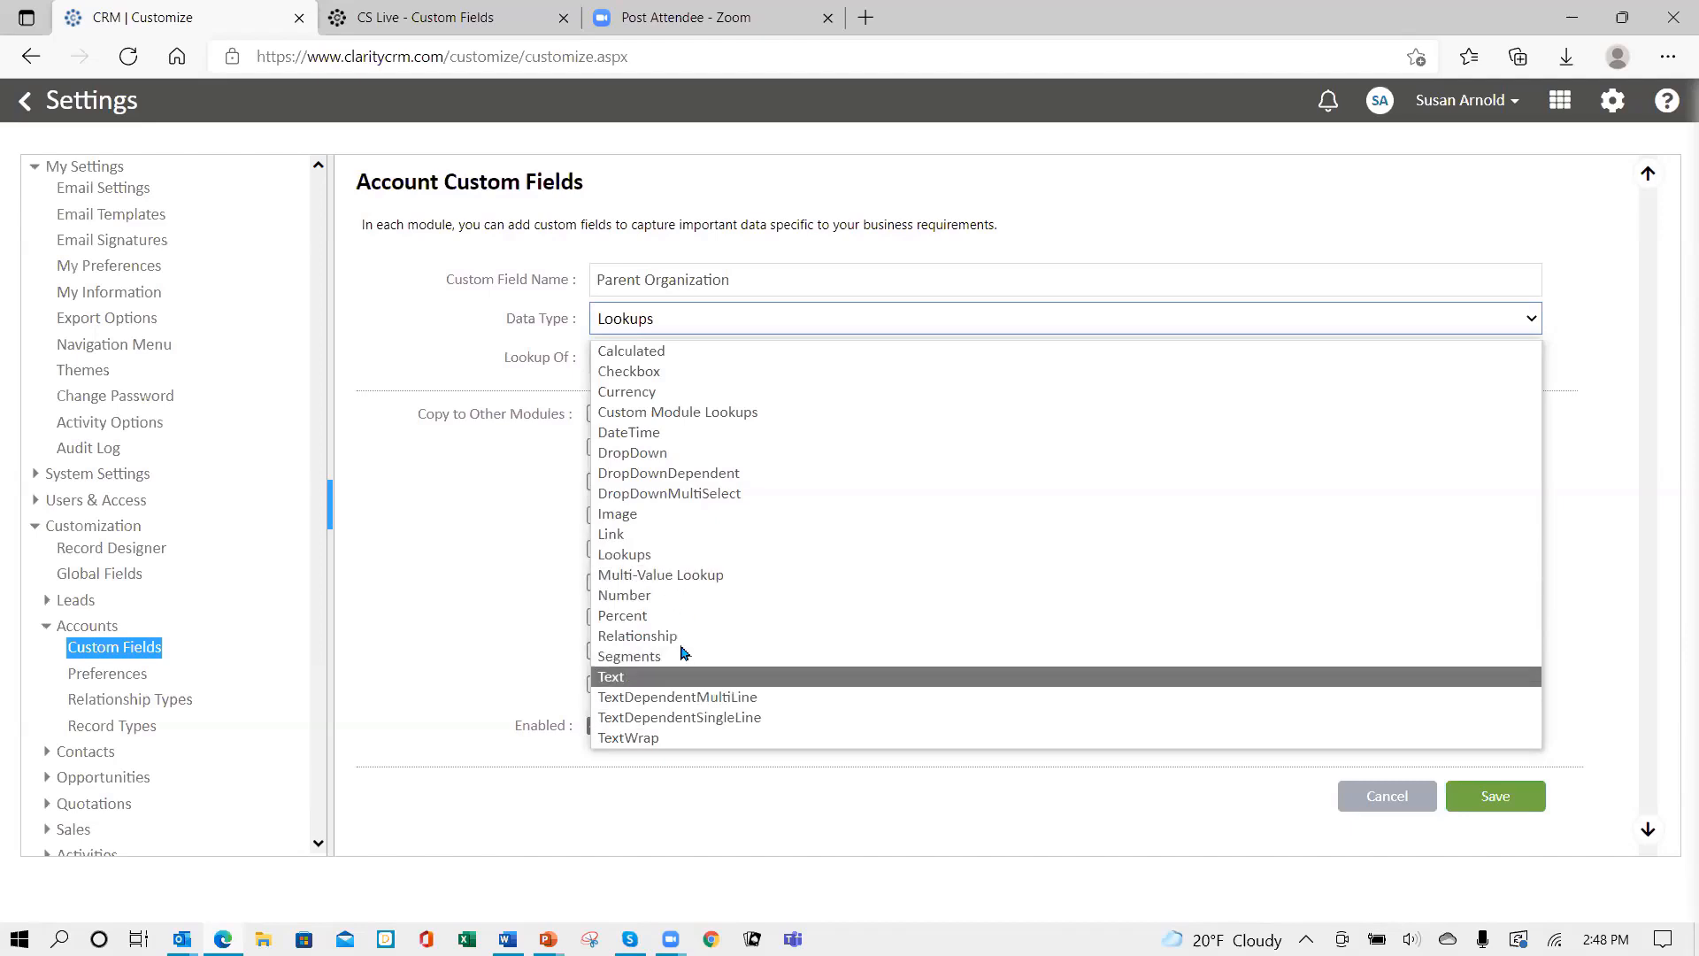
pyautogui.click(657, 554)
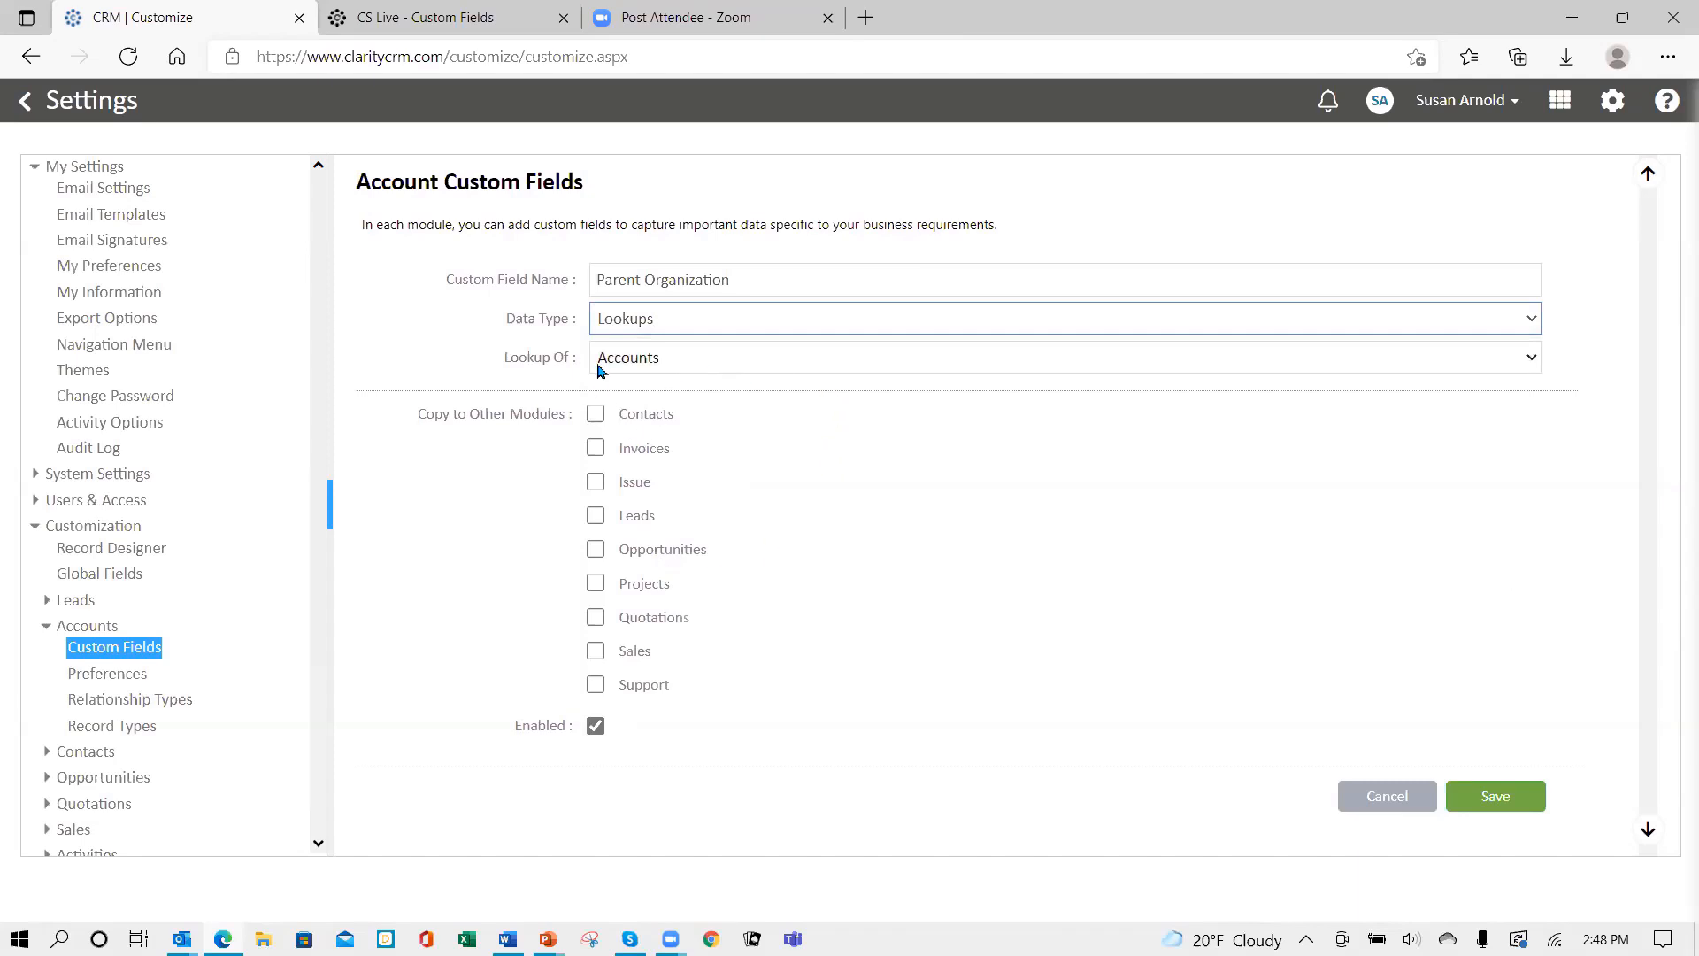
pyautogui.click(1492, 801)
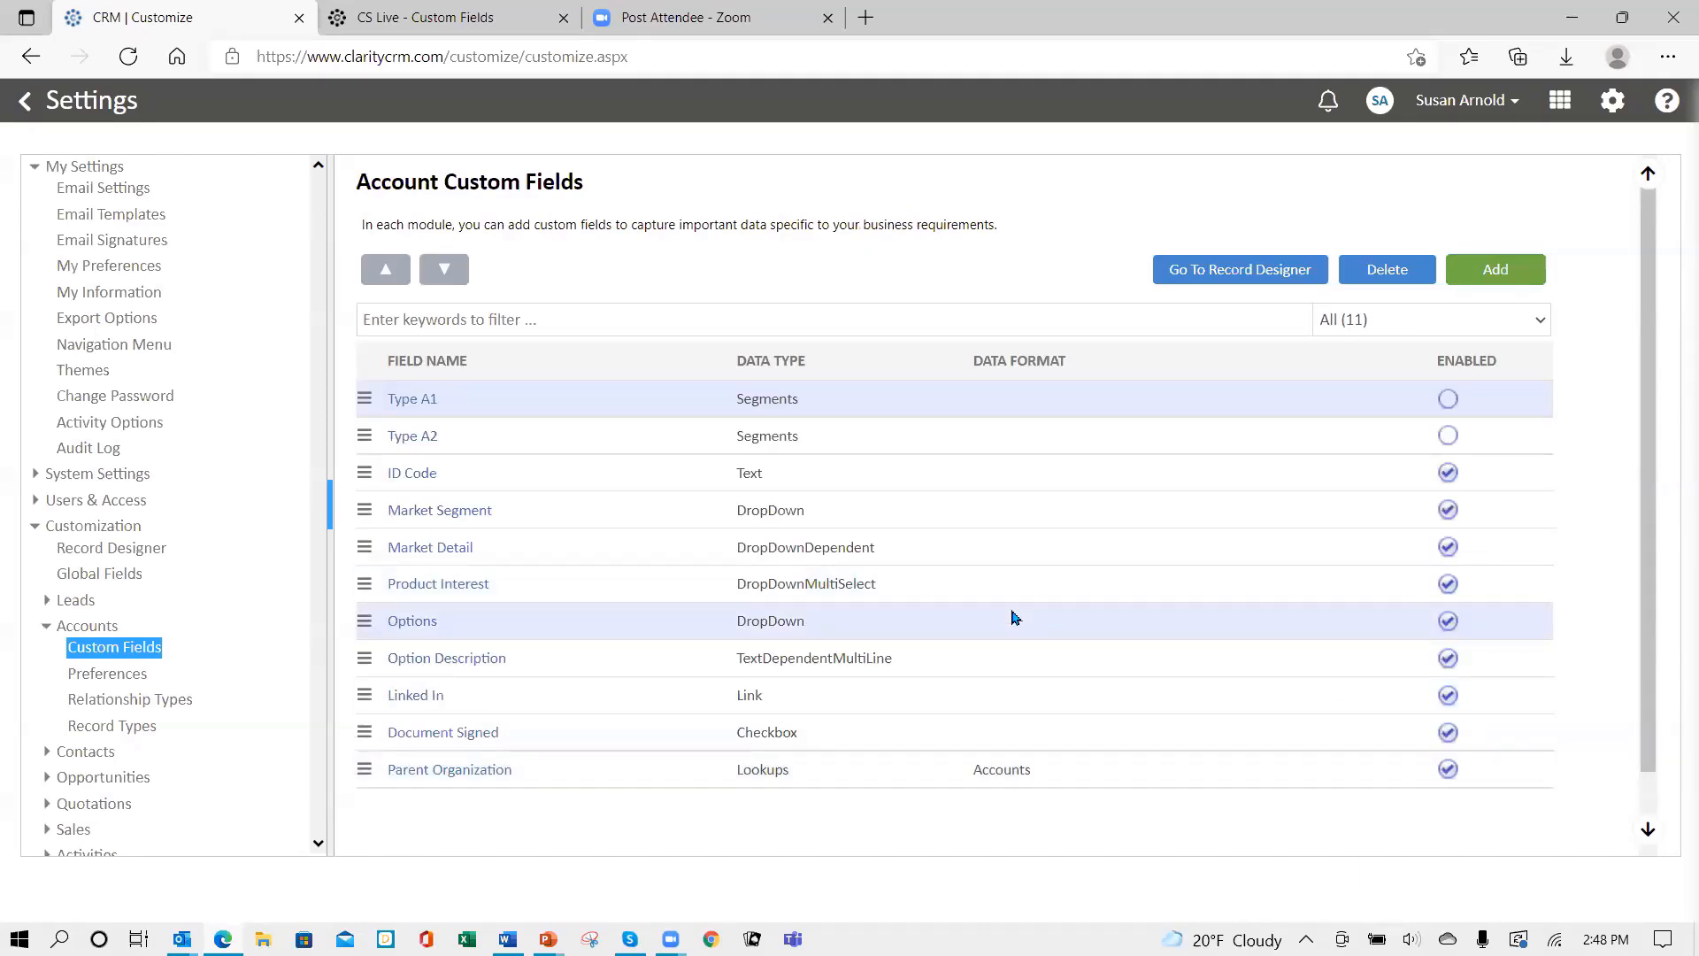
# - Create and save a TextWrap account field named 'Special Notes', then open the Account record designer
pyautogui.click(1494, 270)
pyautogui.click(762, 279)
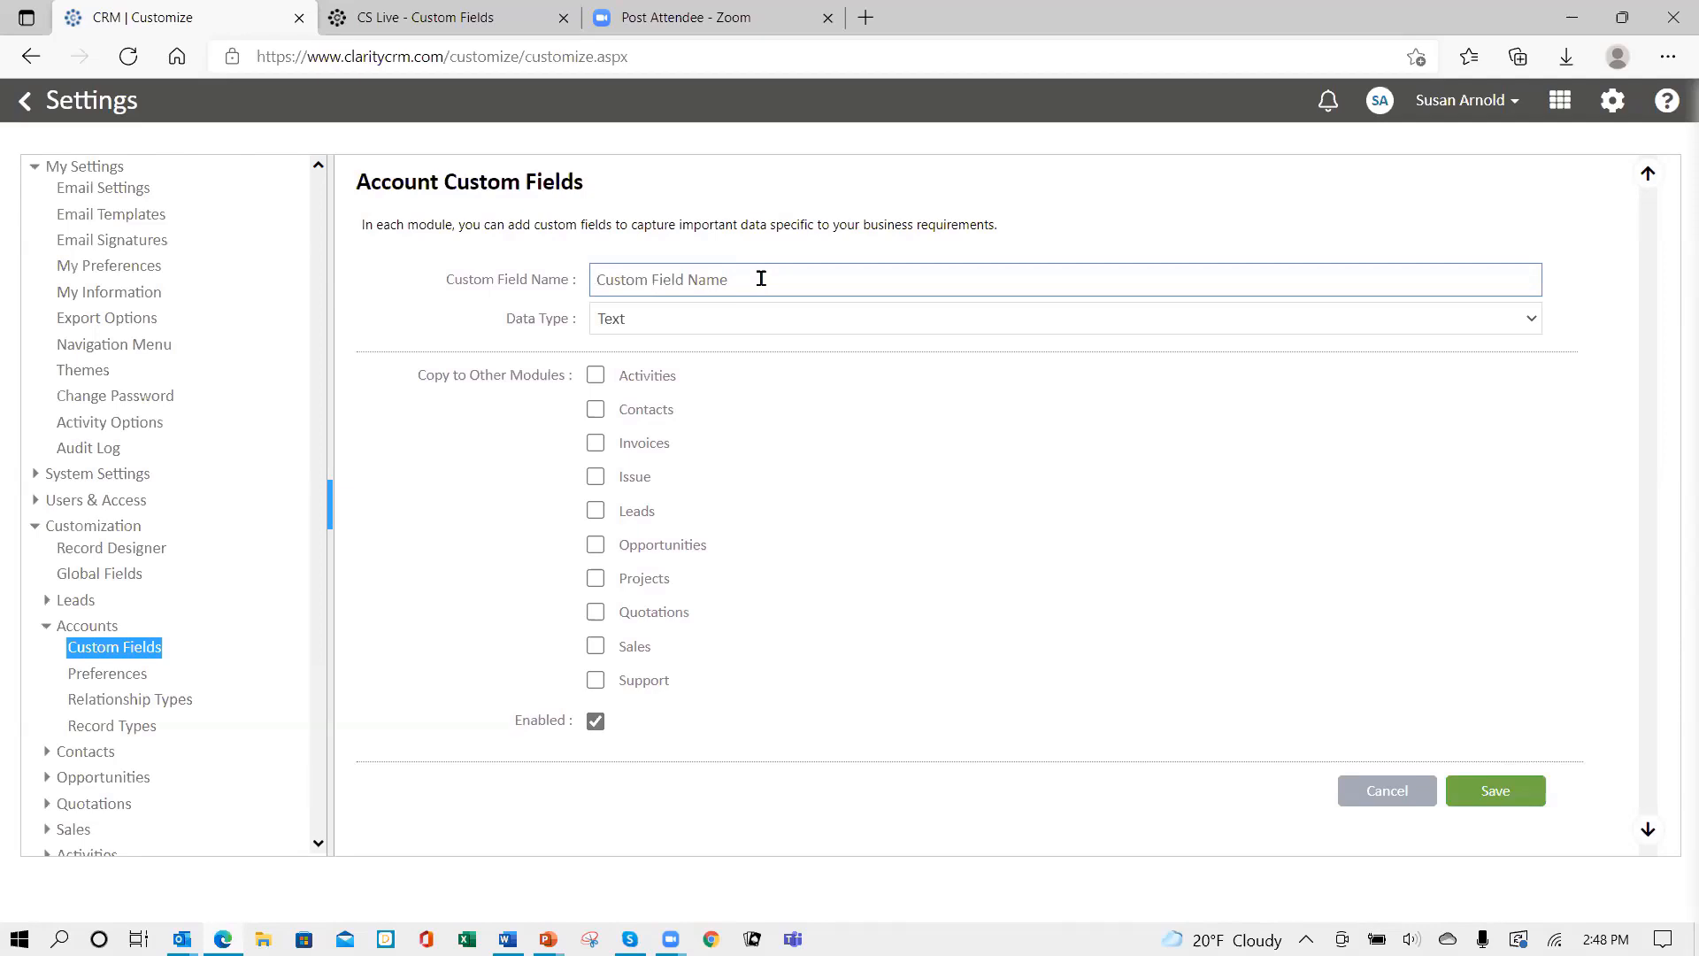
pyautogui.write('Special Notes')
pyautogui.click(746, 319)
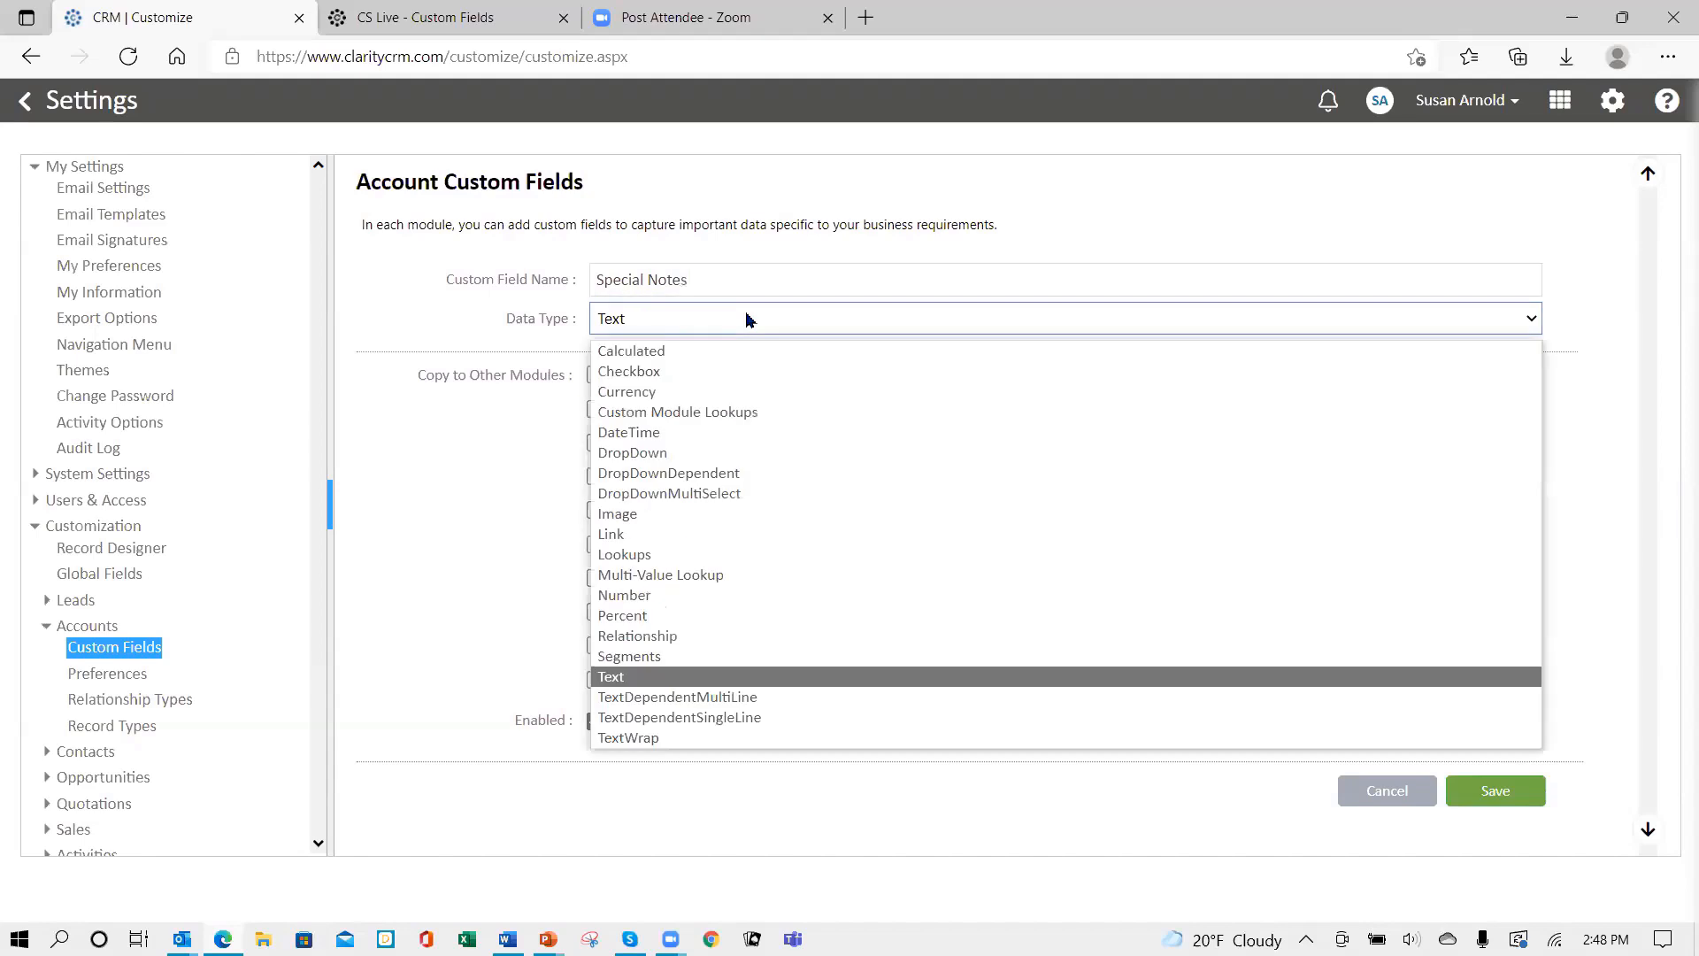
pyautogui.click(668, 740)
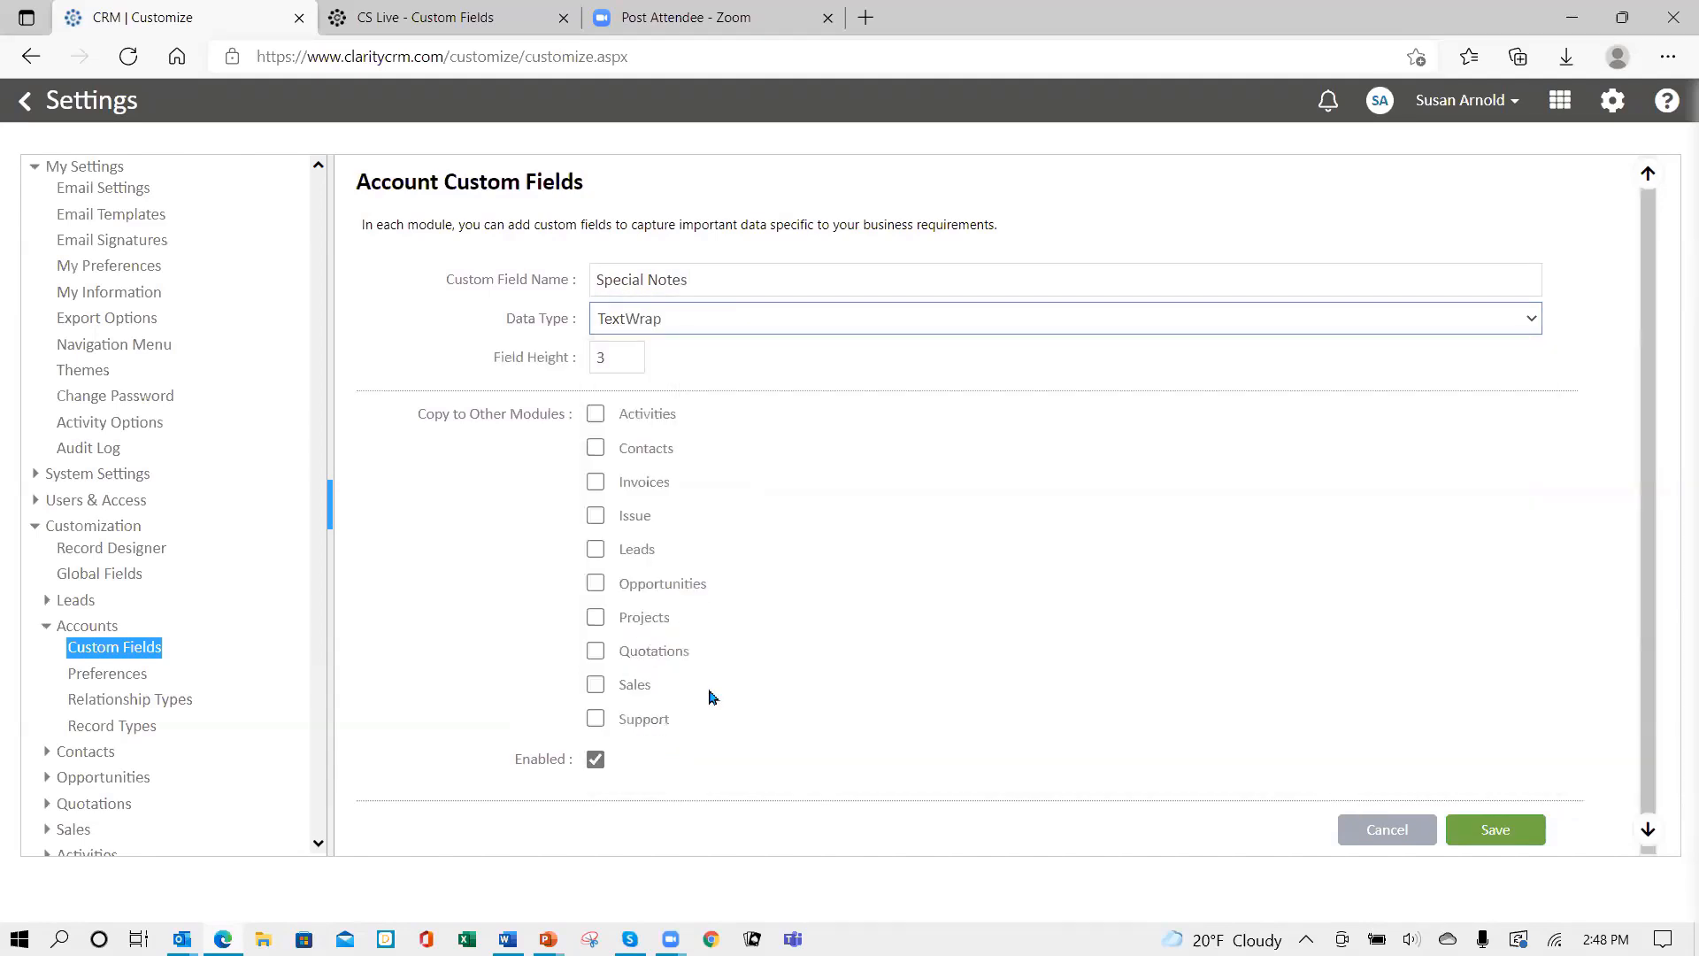
pyautogui.click(1494, 829)
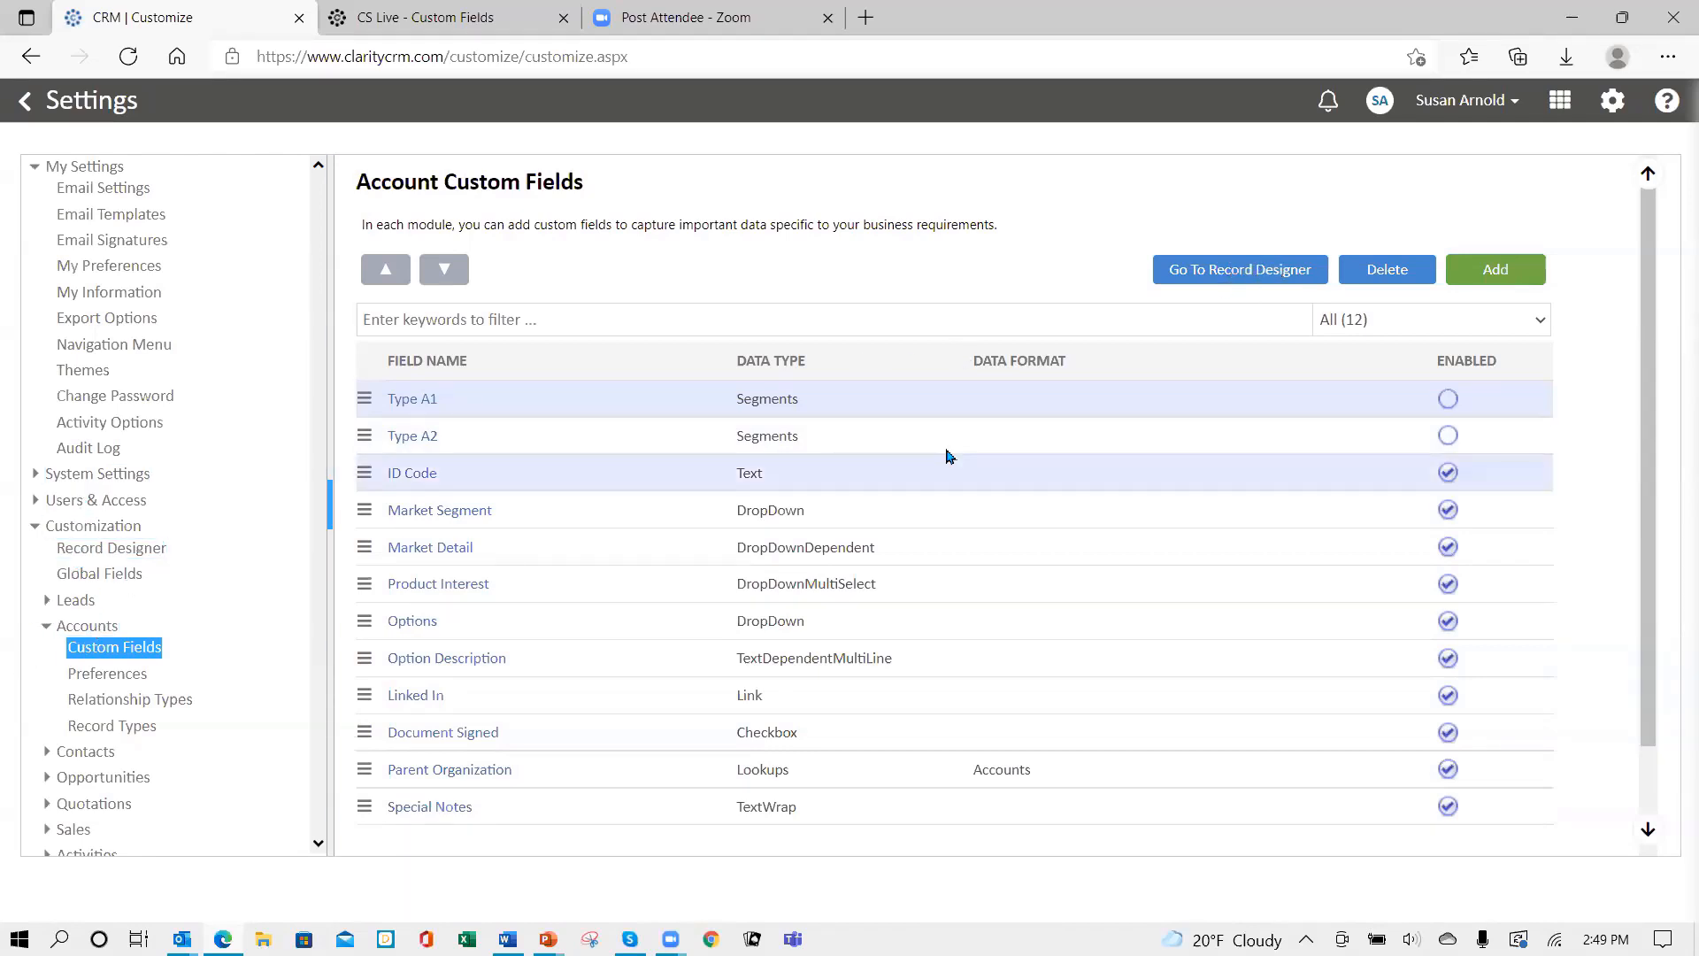
pyautogui.click(1199, 280)
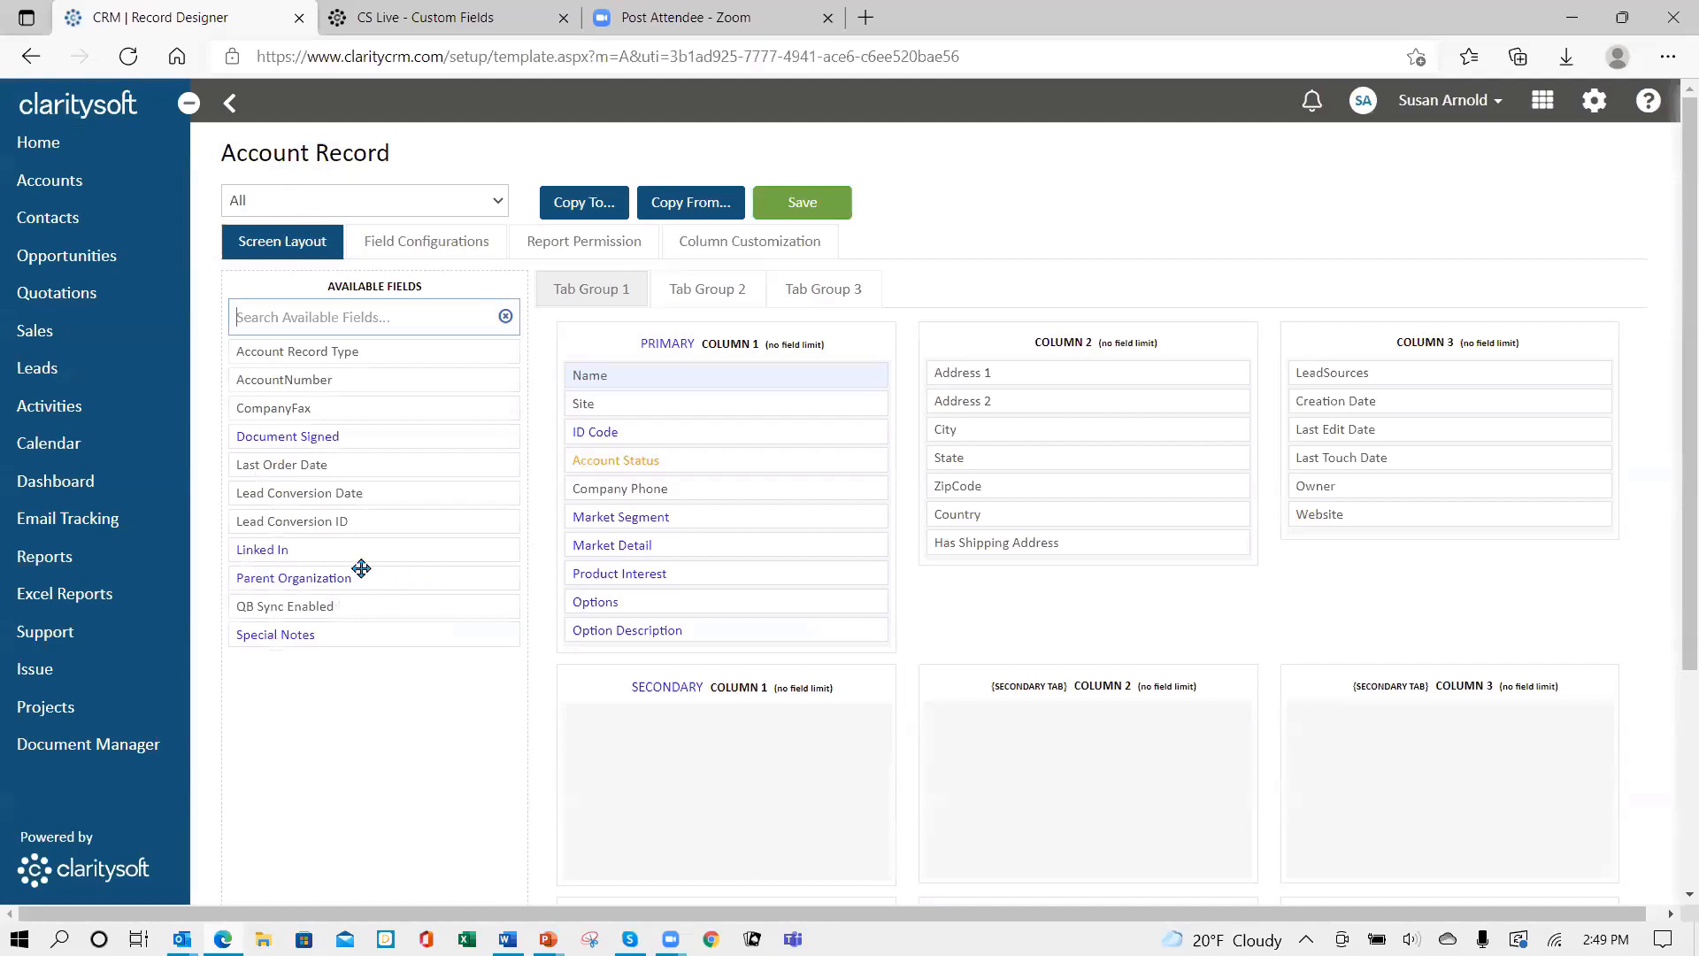
# - Put Document Signed, Linked In, Special Notes in Column 2 and Parent Organization in Column 1, then save
pyautogui.moveTo(375, 432); pyautogui.dragTo(1067, 373)
pyautogui.moveTo(346, 523); pyautogui.dragTo(1053, 396)
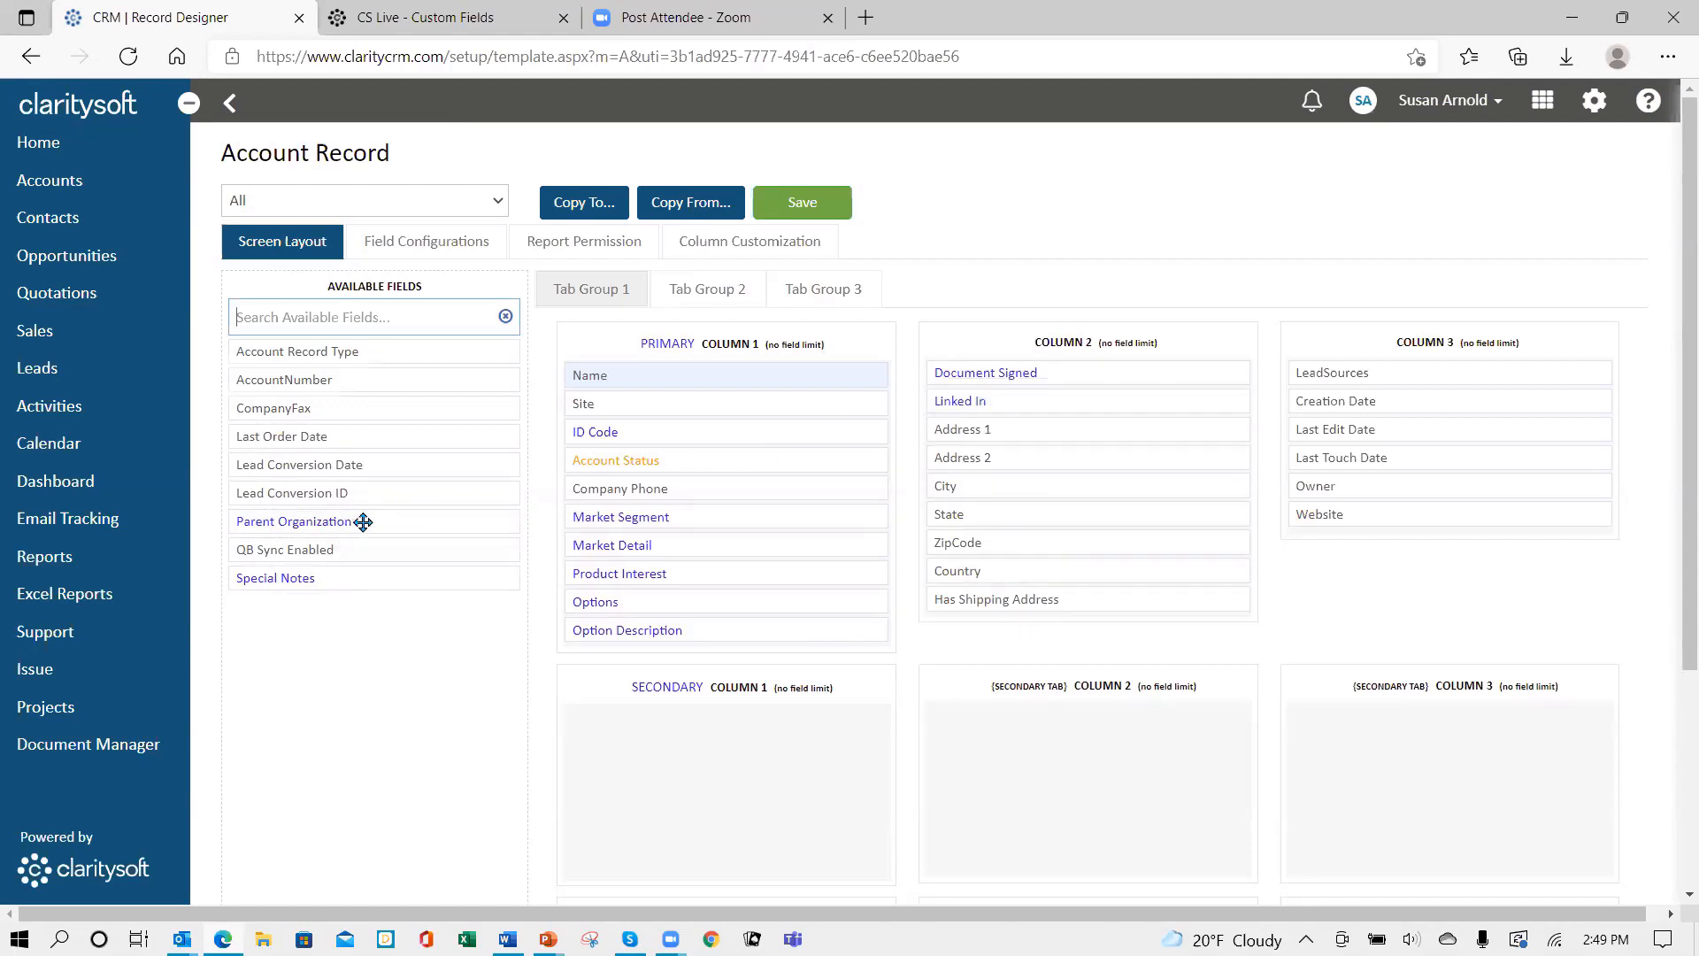
pyautogui.moveTo(364, 520); pyautogui.dragTo(696, 464)
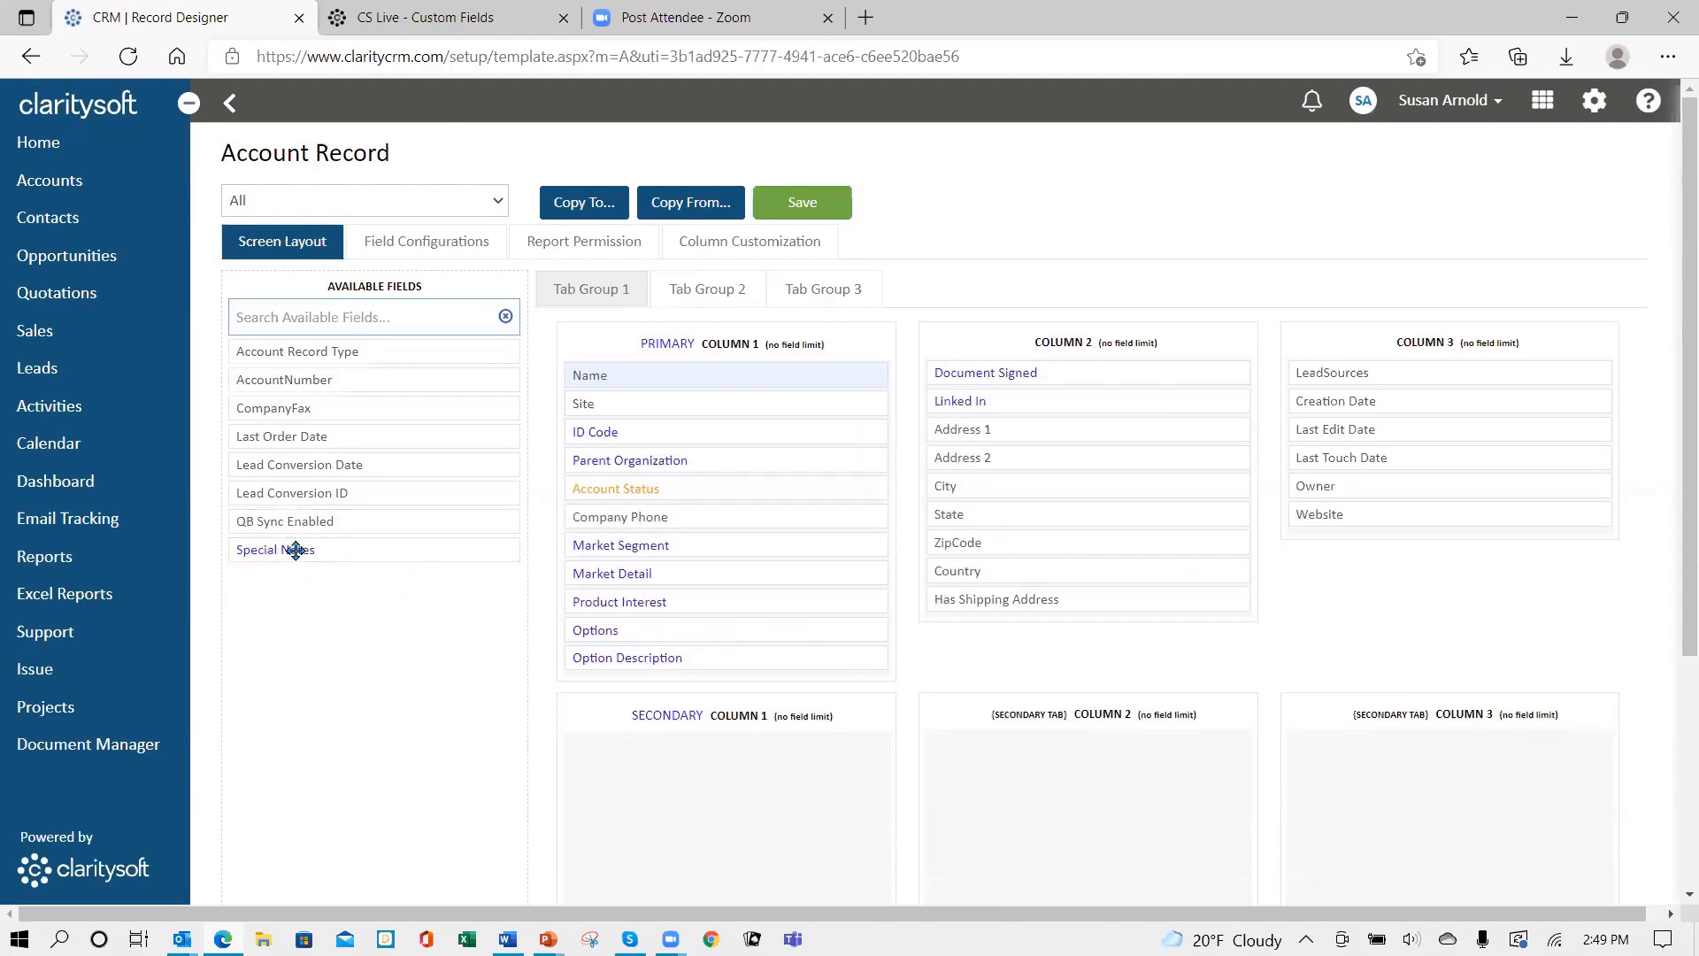
pyautogui.moveTo(295, 549); pyautogui.dragTo(996, 655)
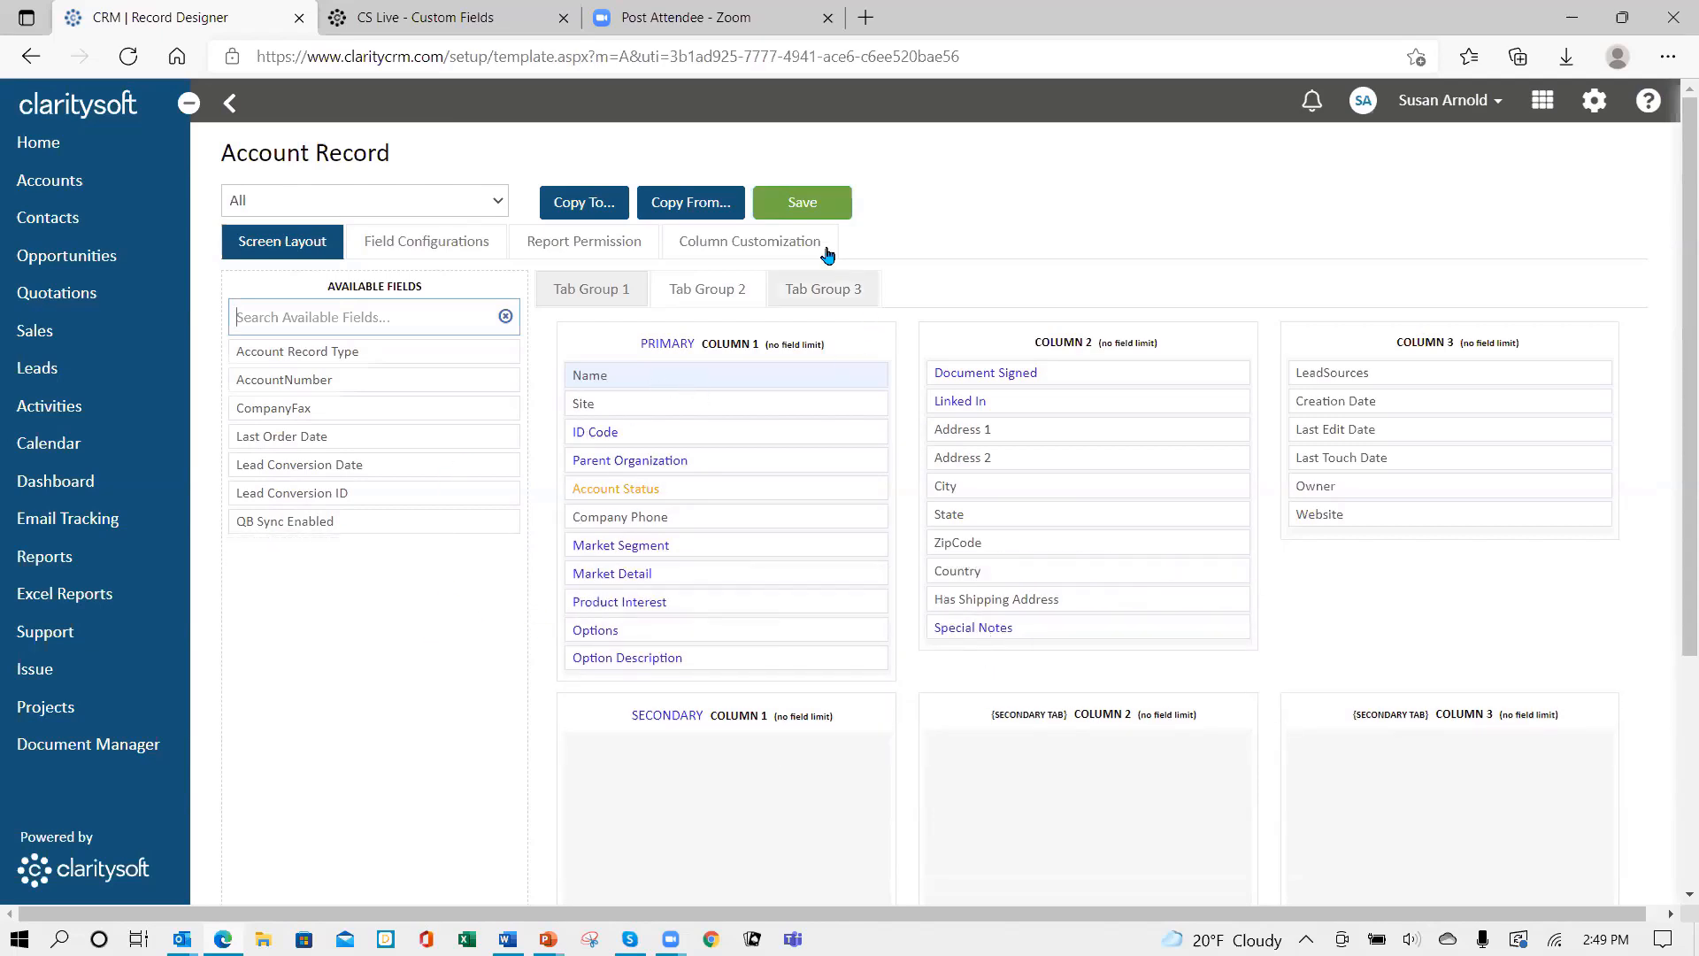
pyautogui.click(808, 205)
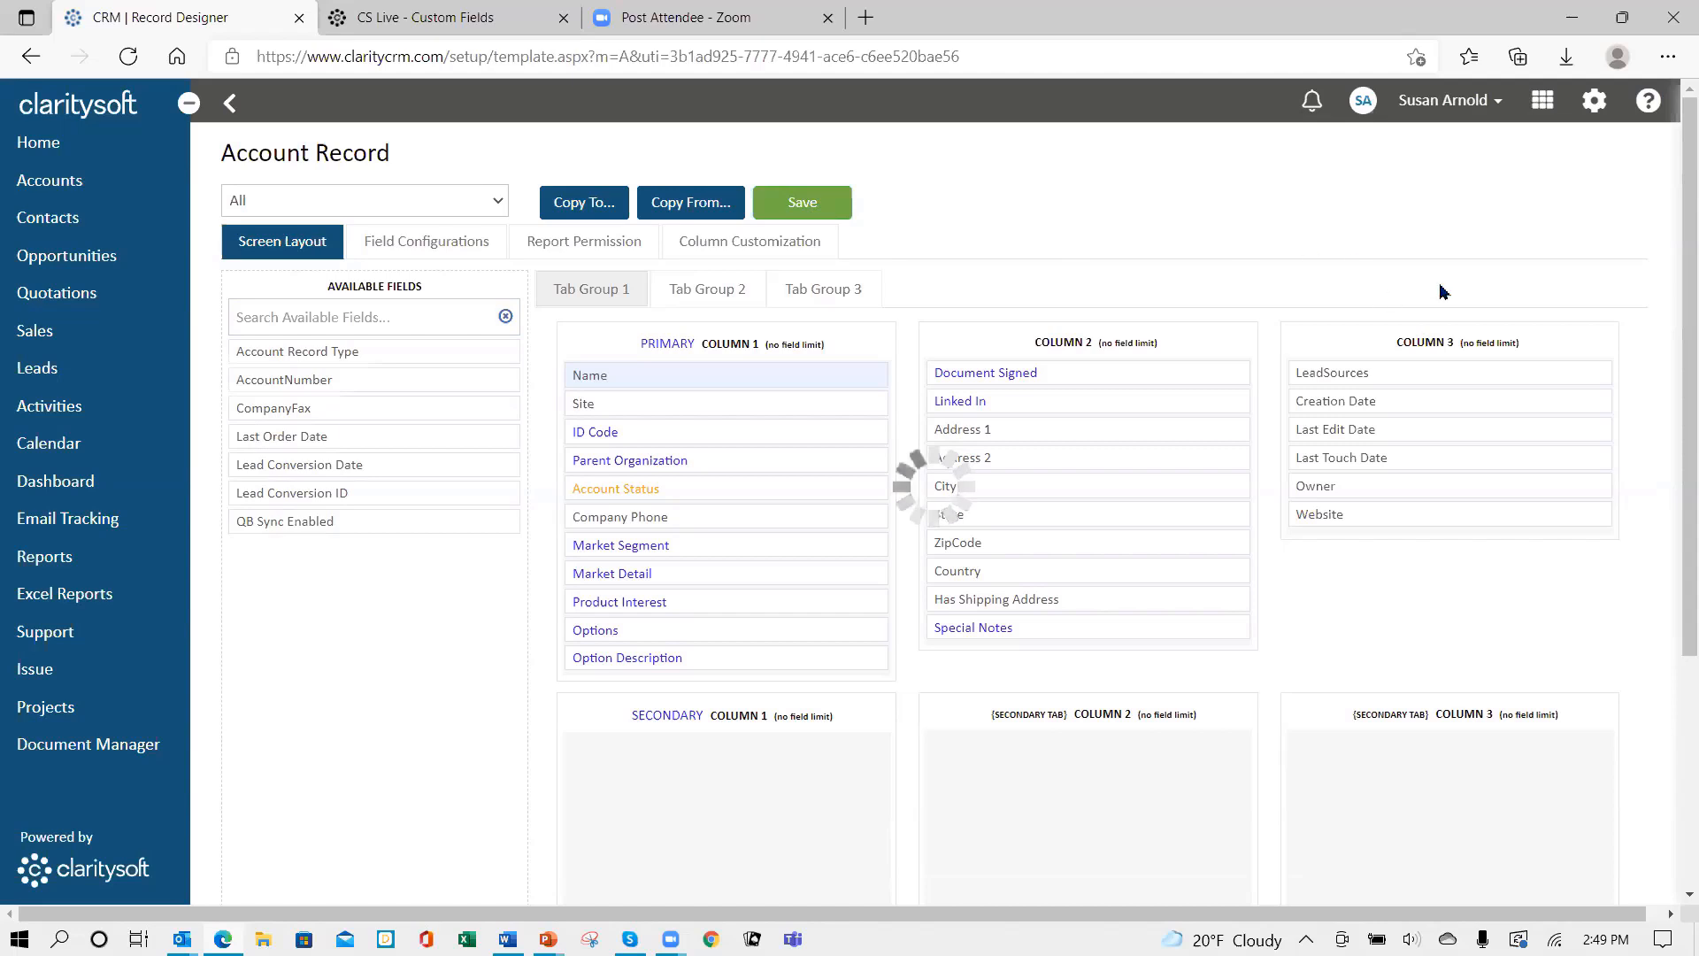
pyautogui.click(1495, 103)
# - Sign out, sign back in with the account password, and open Acme Company for editing
pyautogui.click(1382, 243)
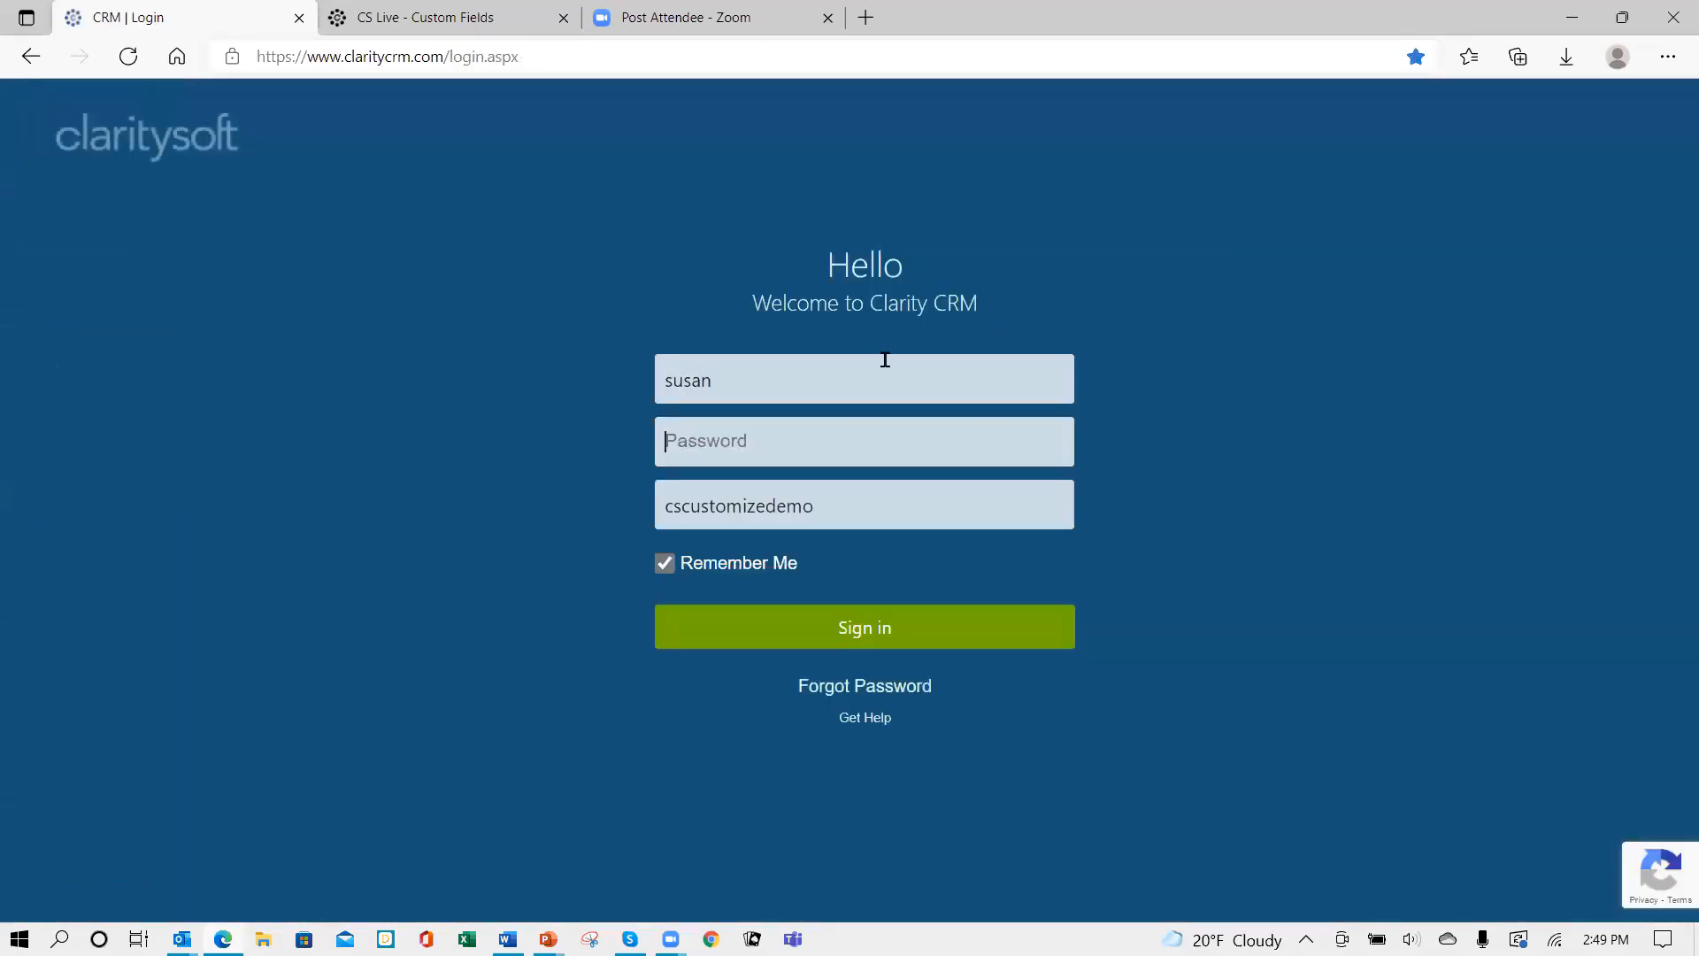
pyautogui.click(830, 430)
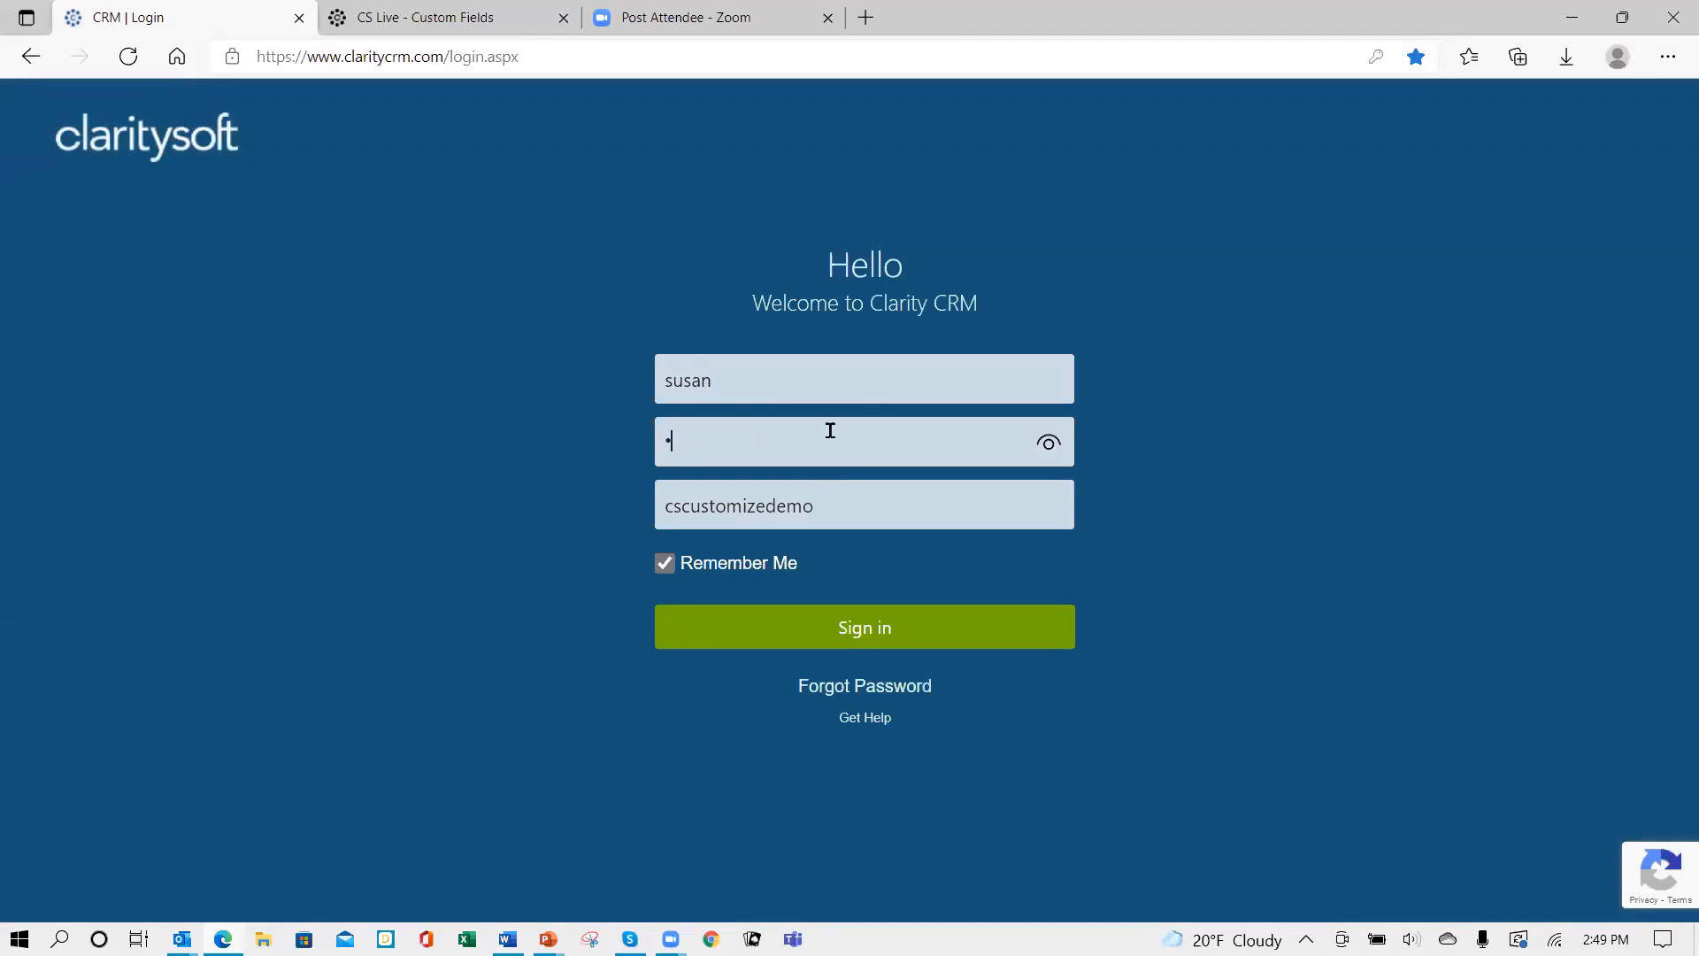
pyautogui.write('•••••••')
pyautogui.press('Return')
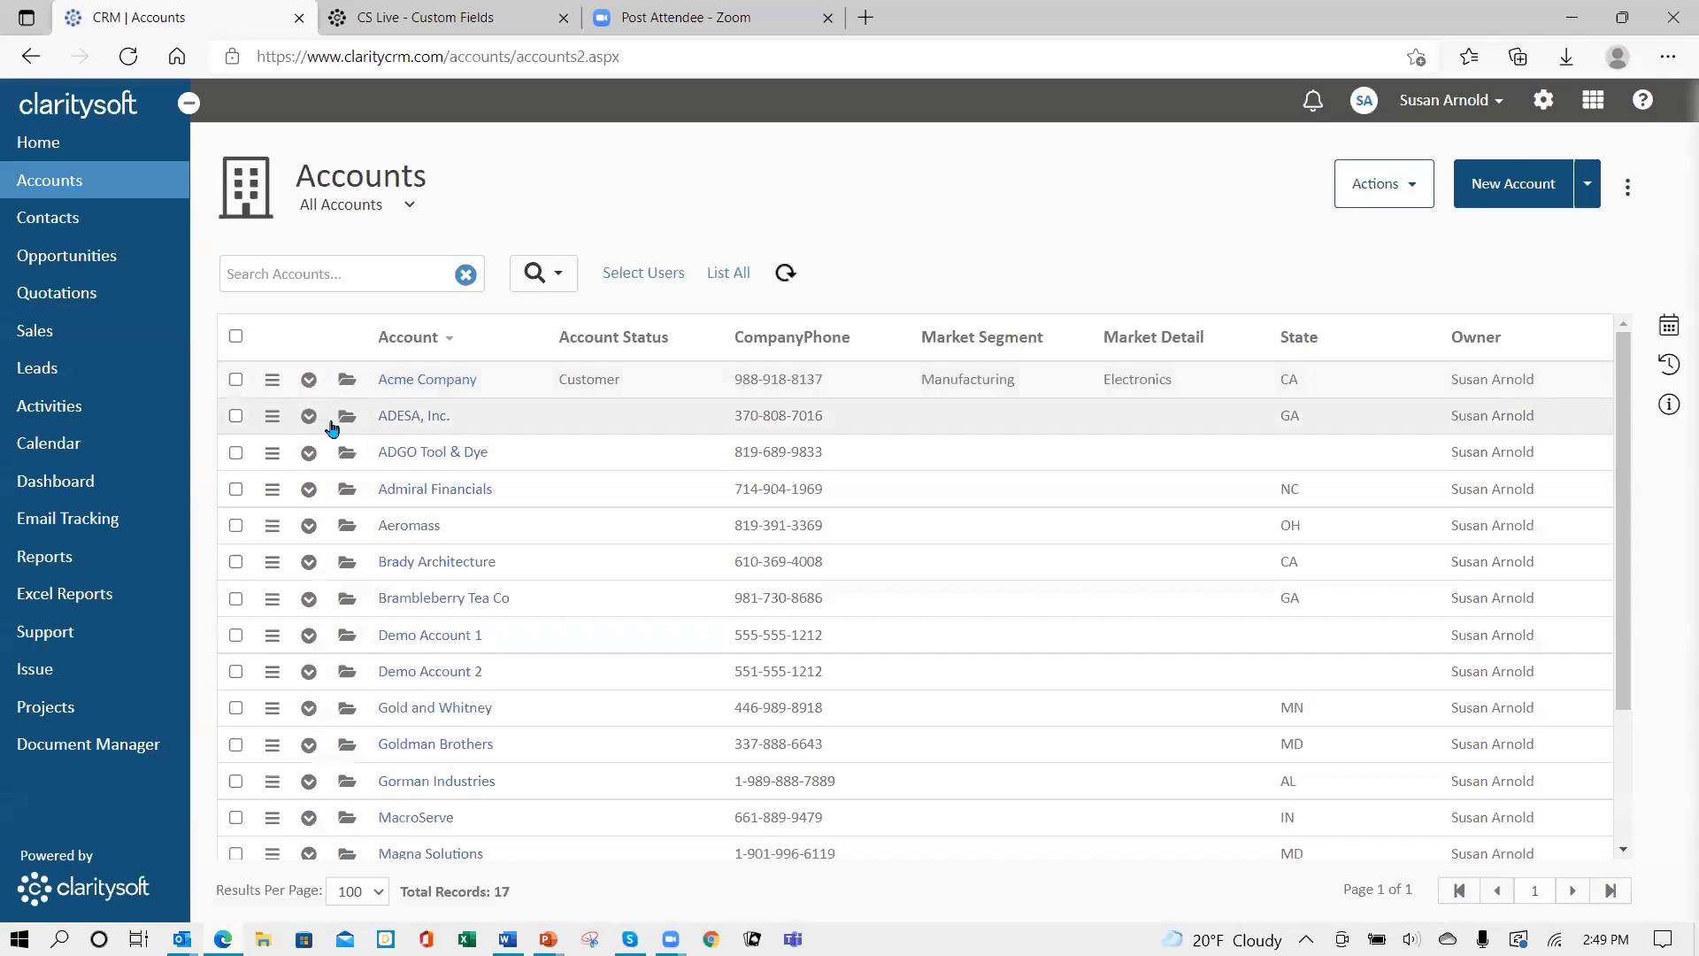
pyautogui.click(342, 388)
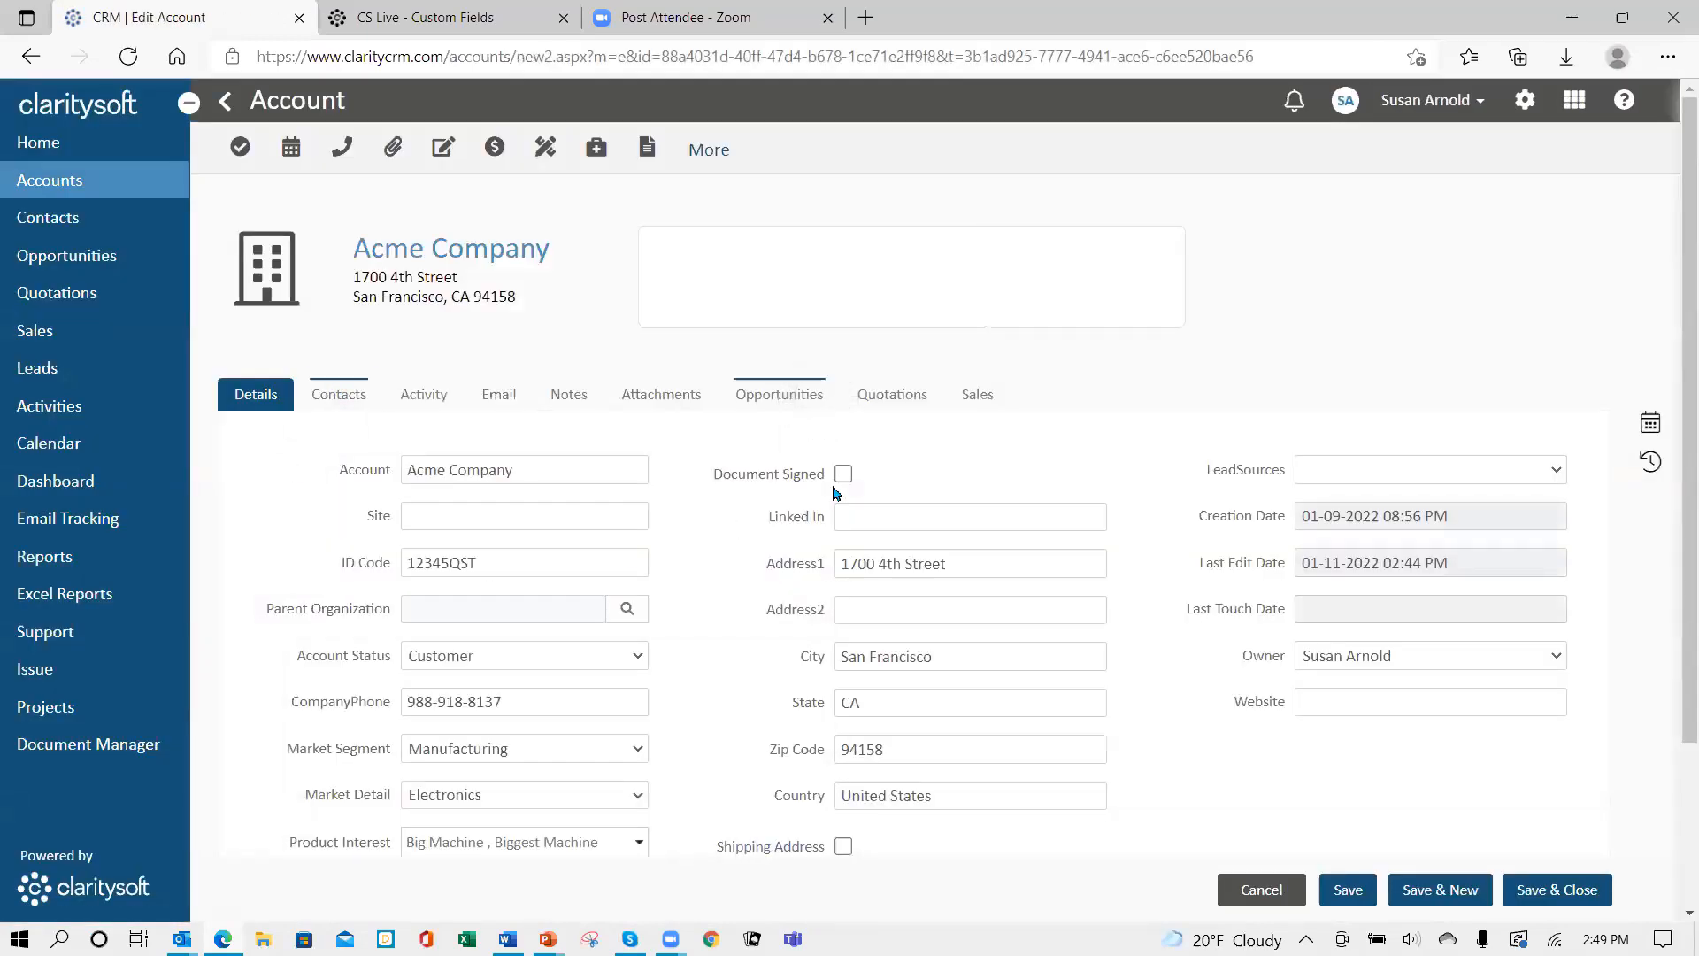
# - Tick Document Signed and set Linked In to claritysoft.com
pyautogui.click(843, 474)
pyautogui.click(851, 517)
pyautogui.write('cl')
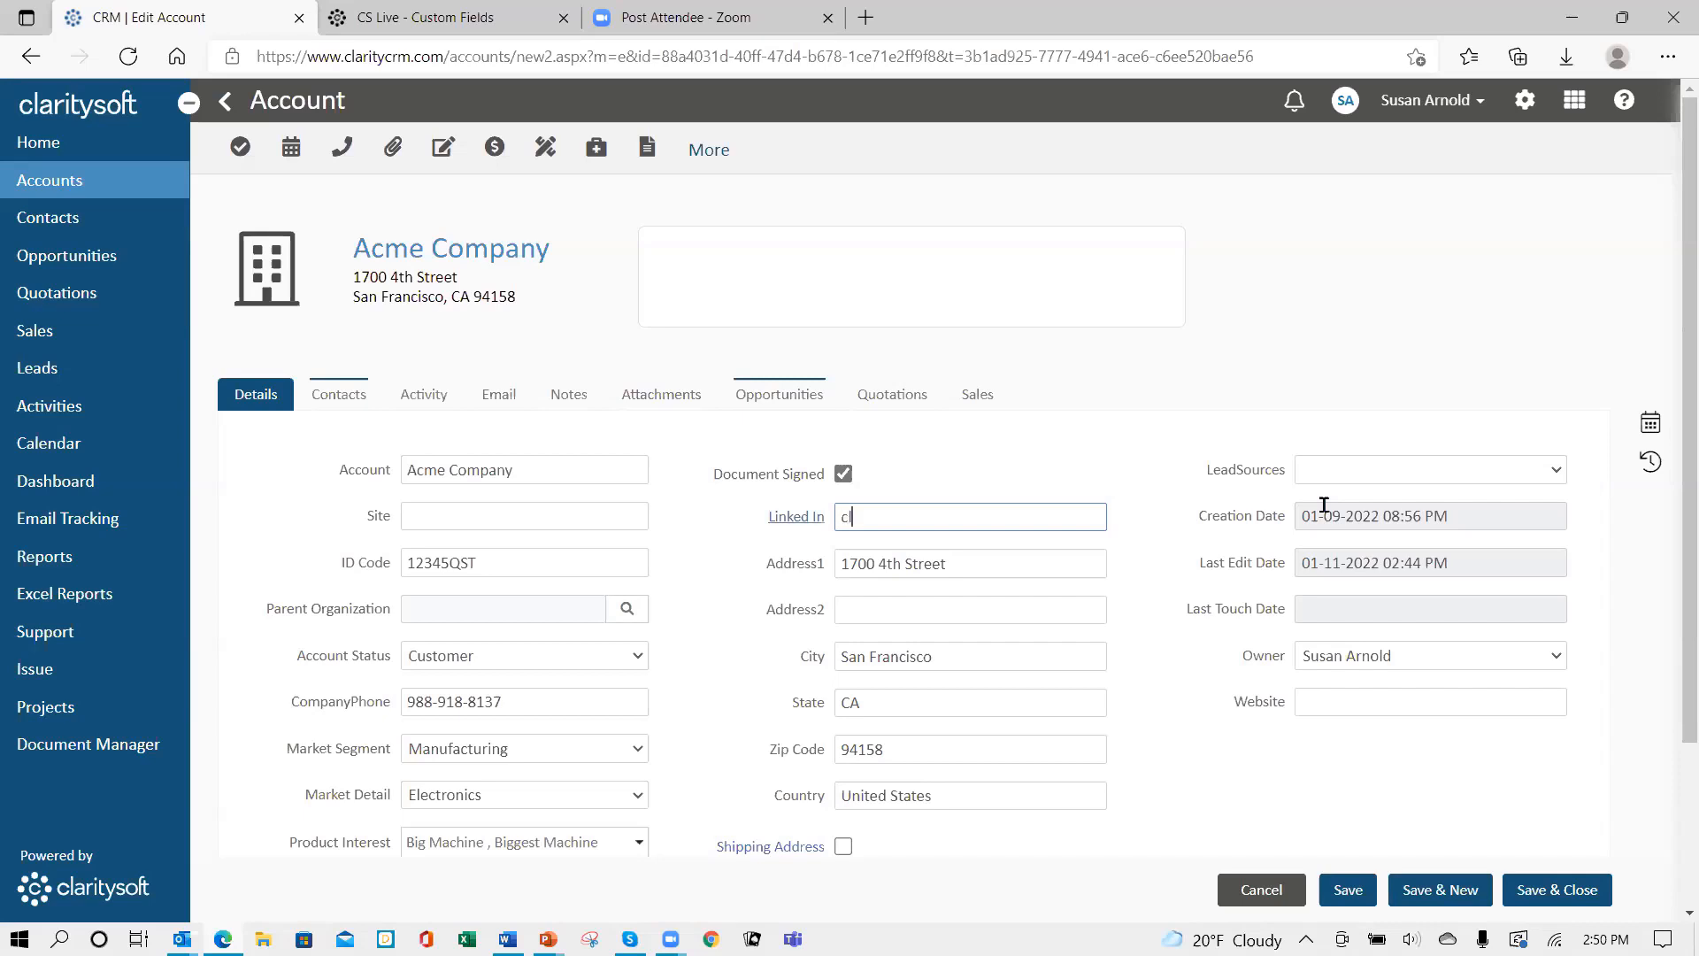
pyautogui.write('aritysoft.com')
pyautogui.press('Tab')
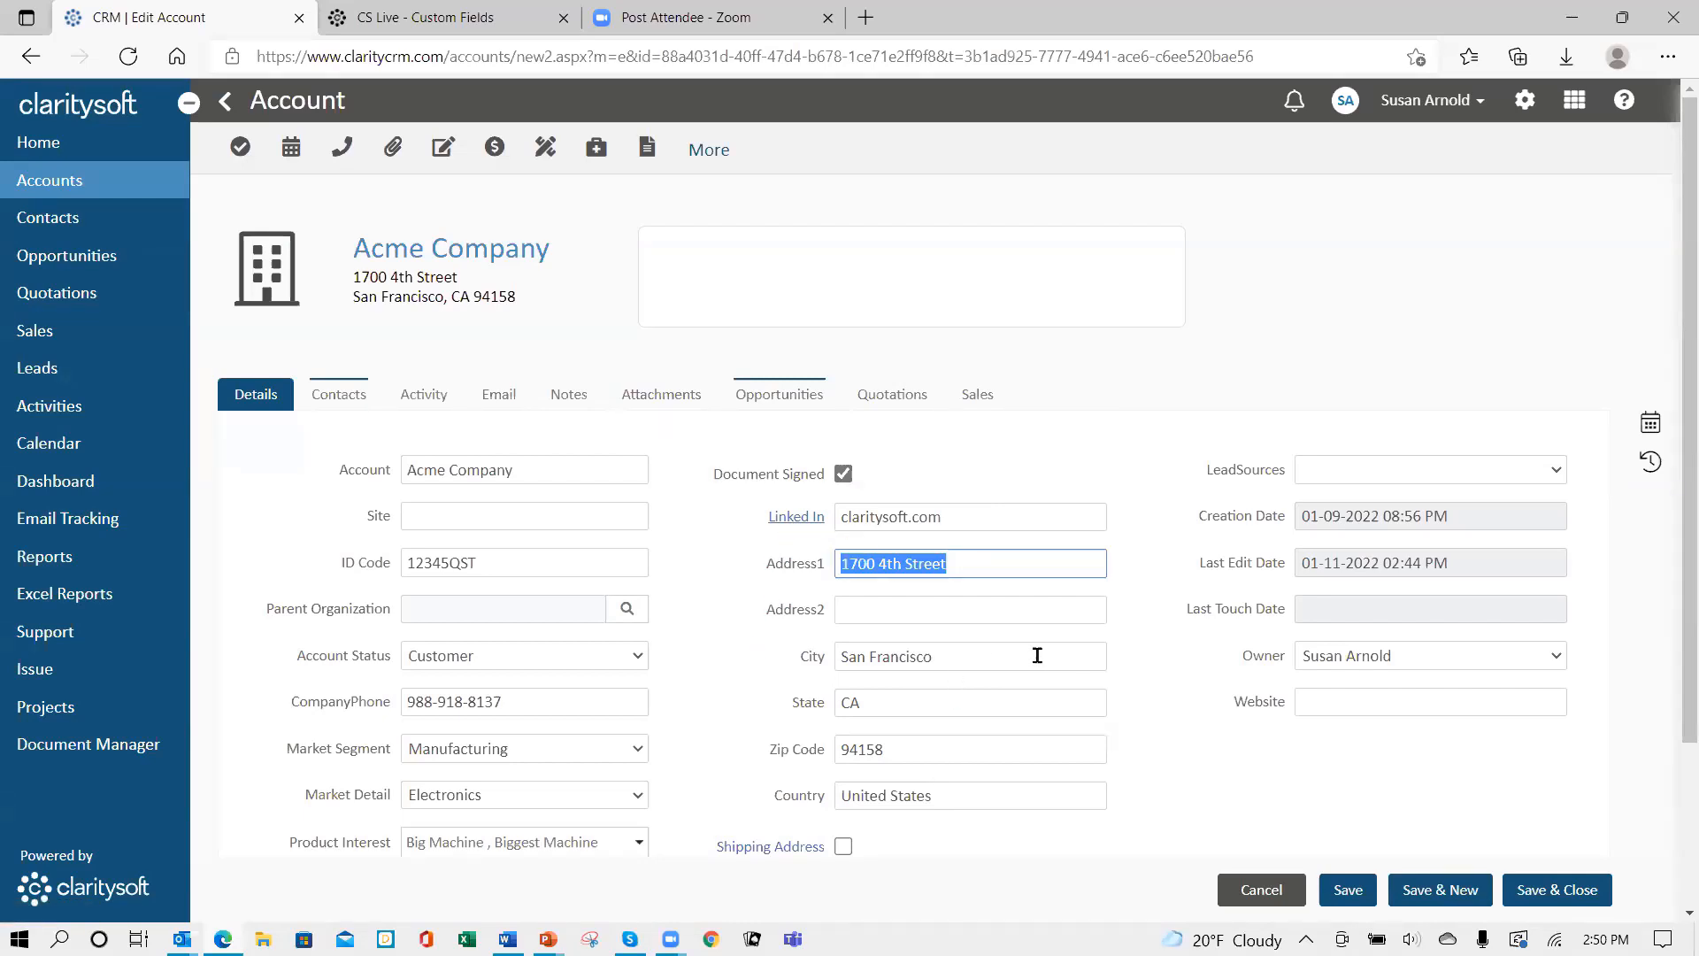
# - Fill the Special Notes field with sample filler text
pyautogui.scroll(-2, 1000, 640)
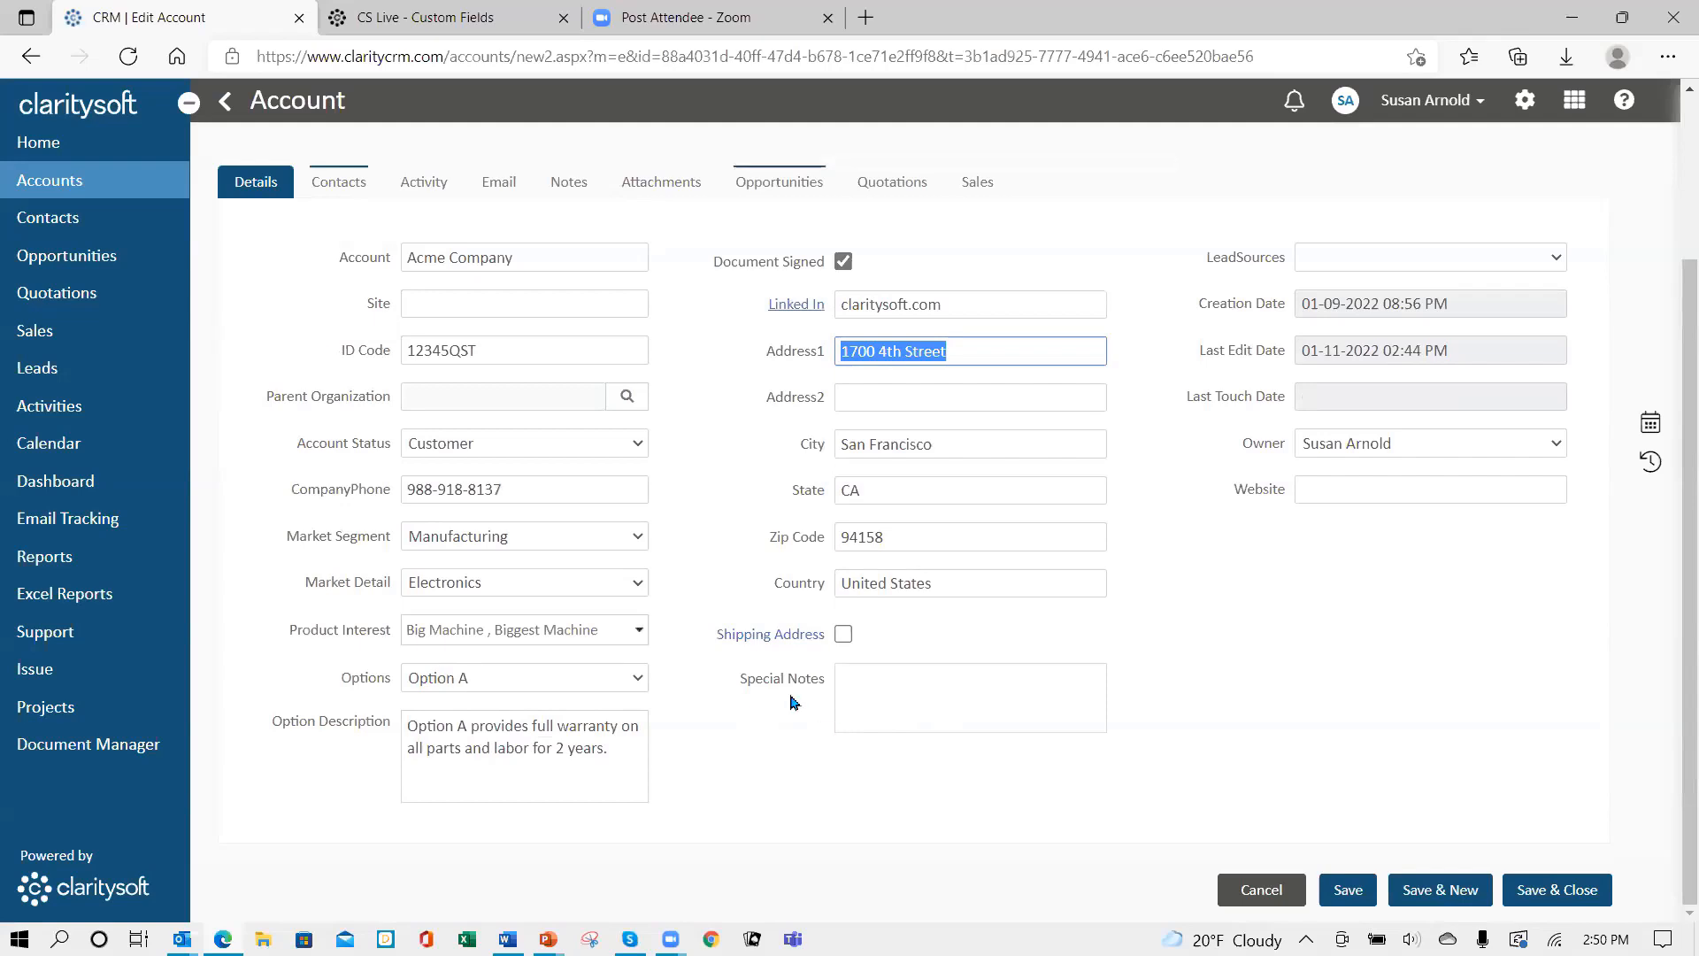
pyautogui.click(911, 670)
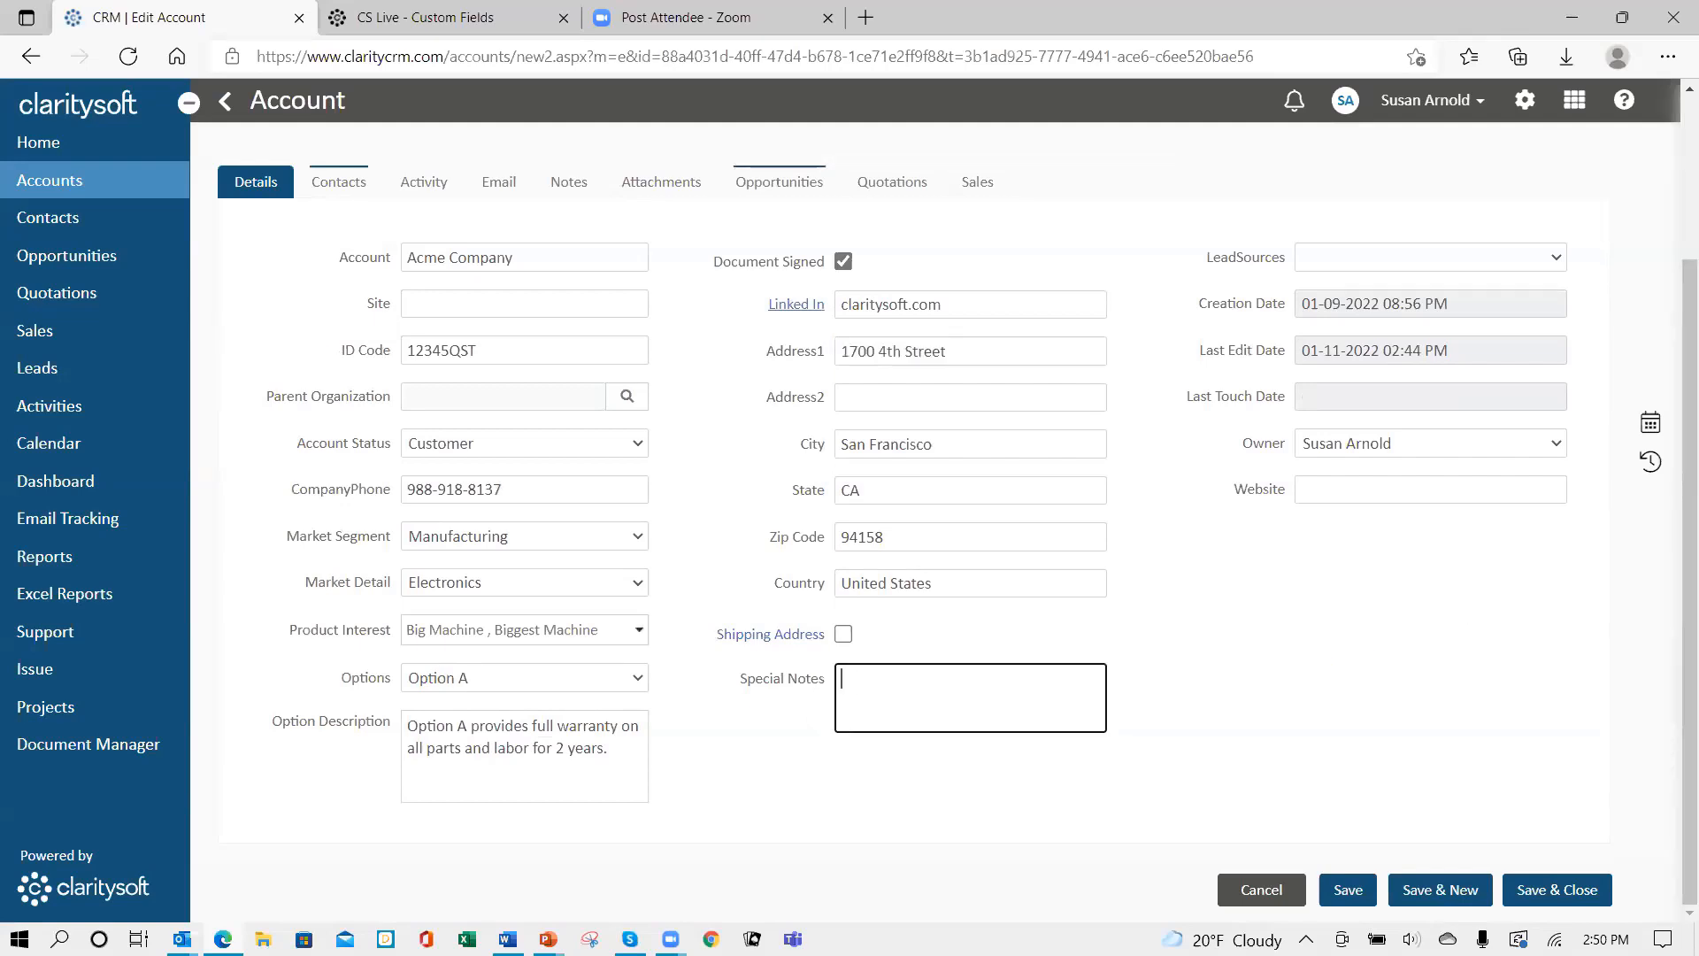
pyautogui.write('a jakdfj afjaksf jkafj klasjf kasfj kajf')
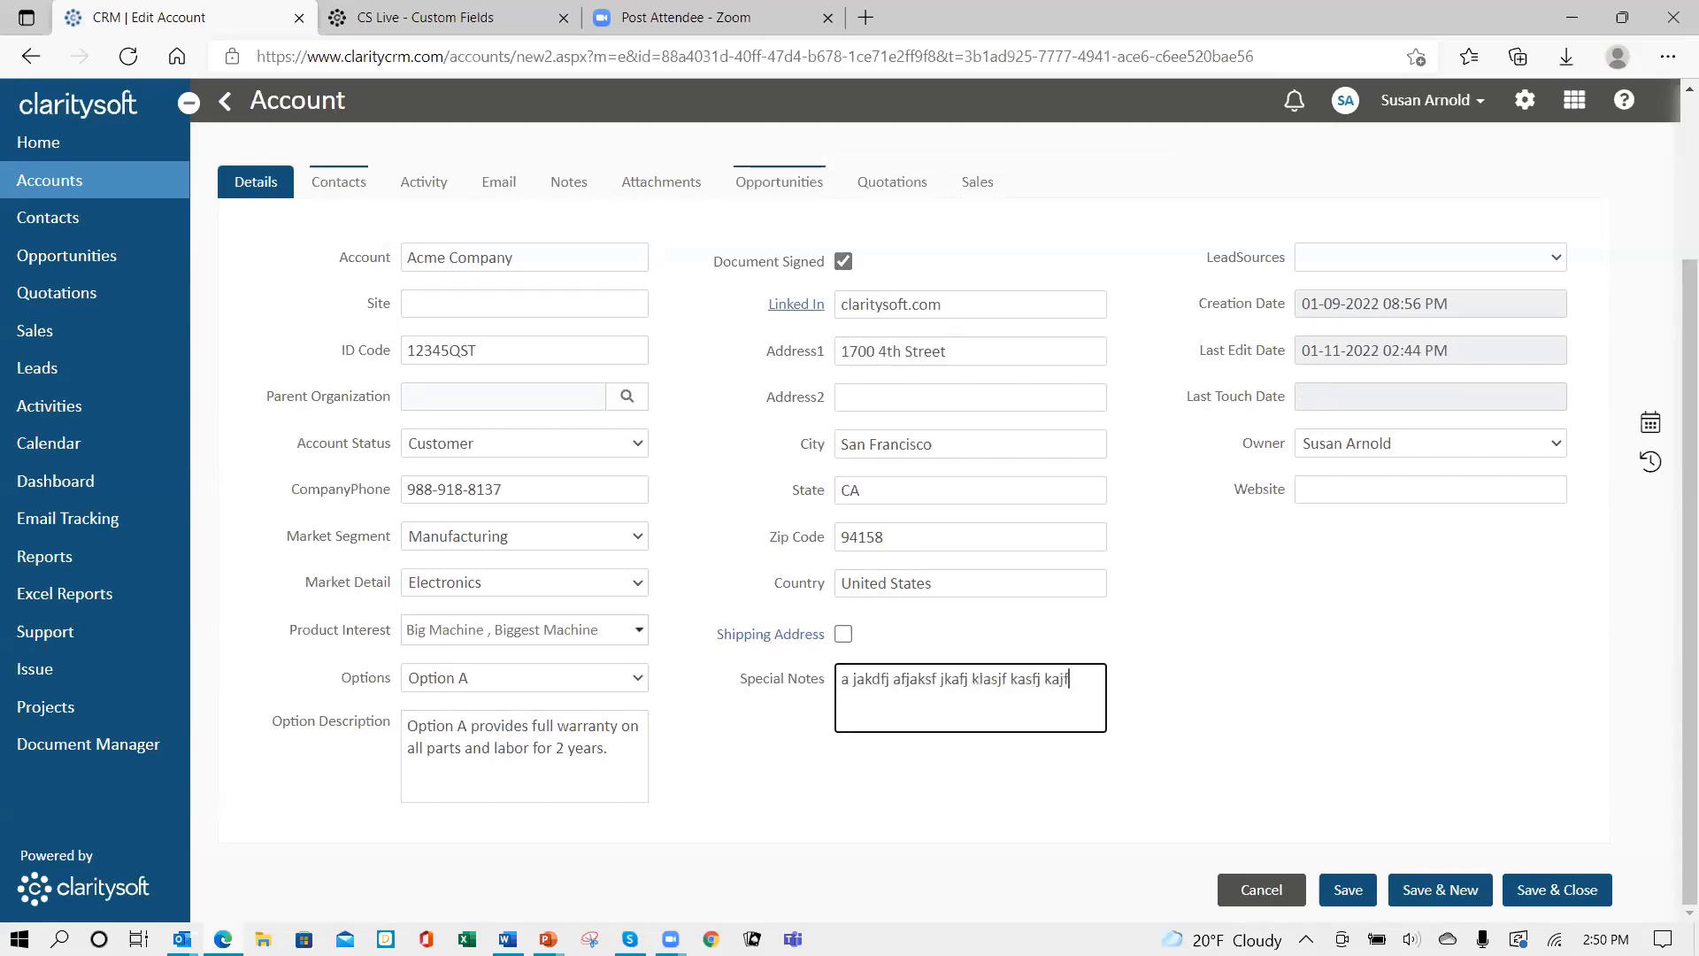
pyautogui.write(' kasfj kajfkasjf kafj kafj aksdfj kfj k')
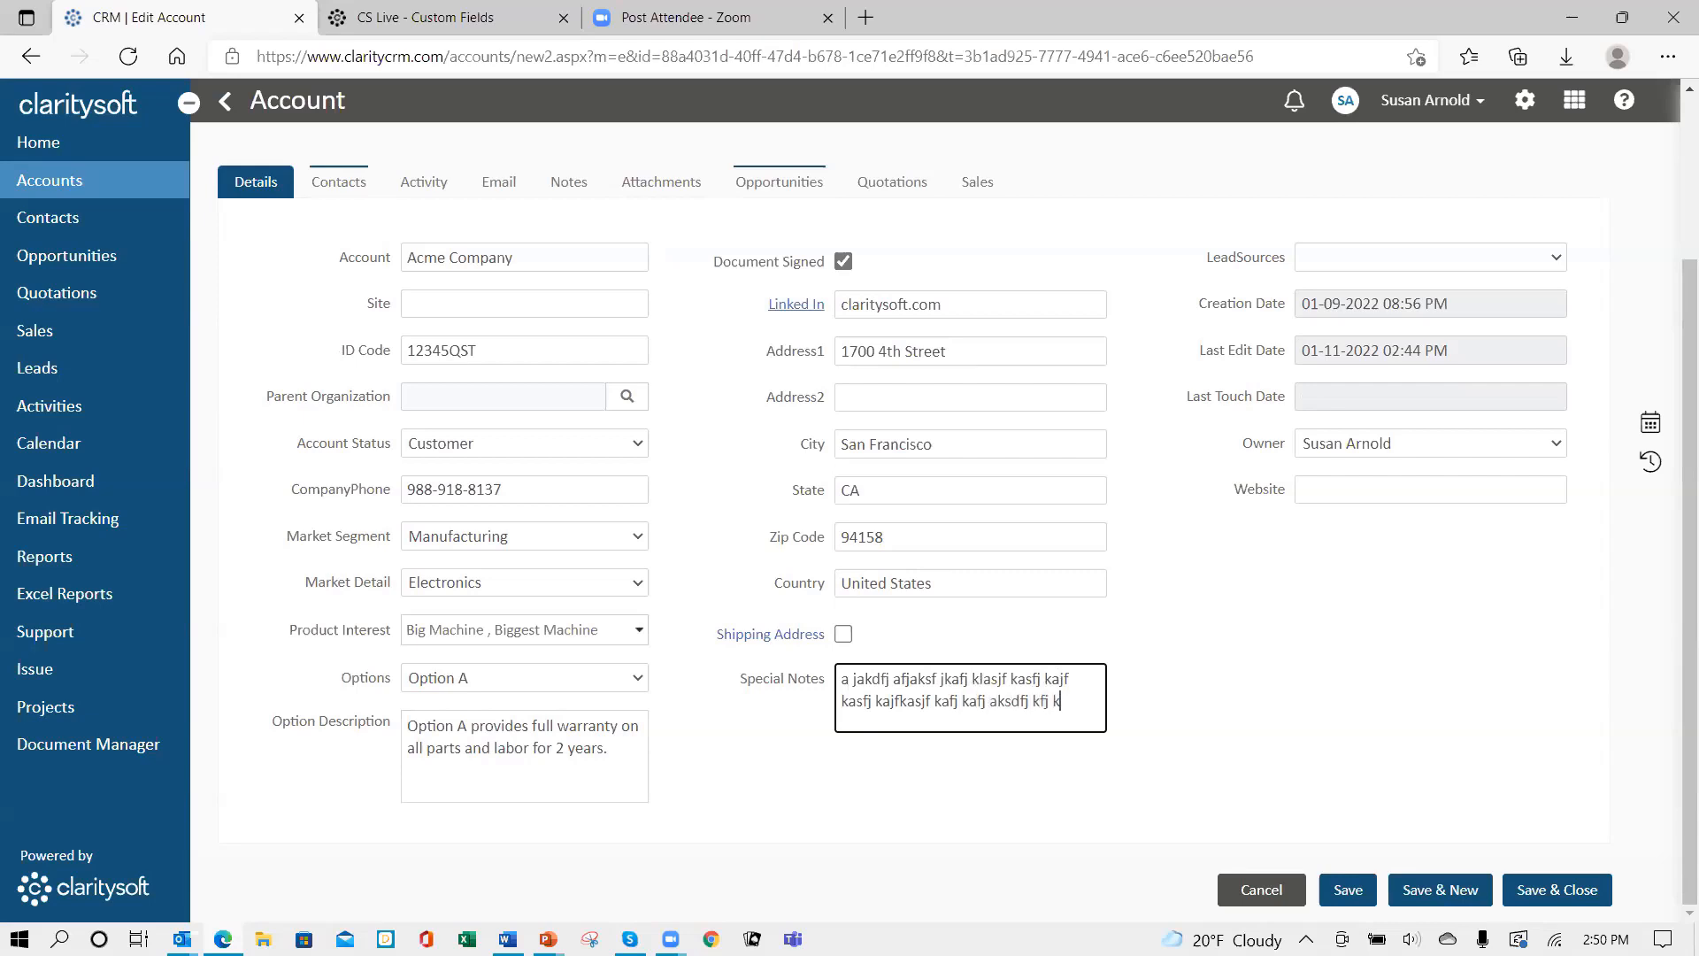
pyautogui.write('asd jaskf jakf jafk akf j')
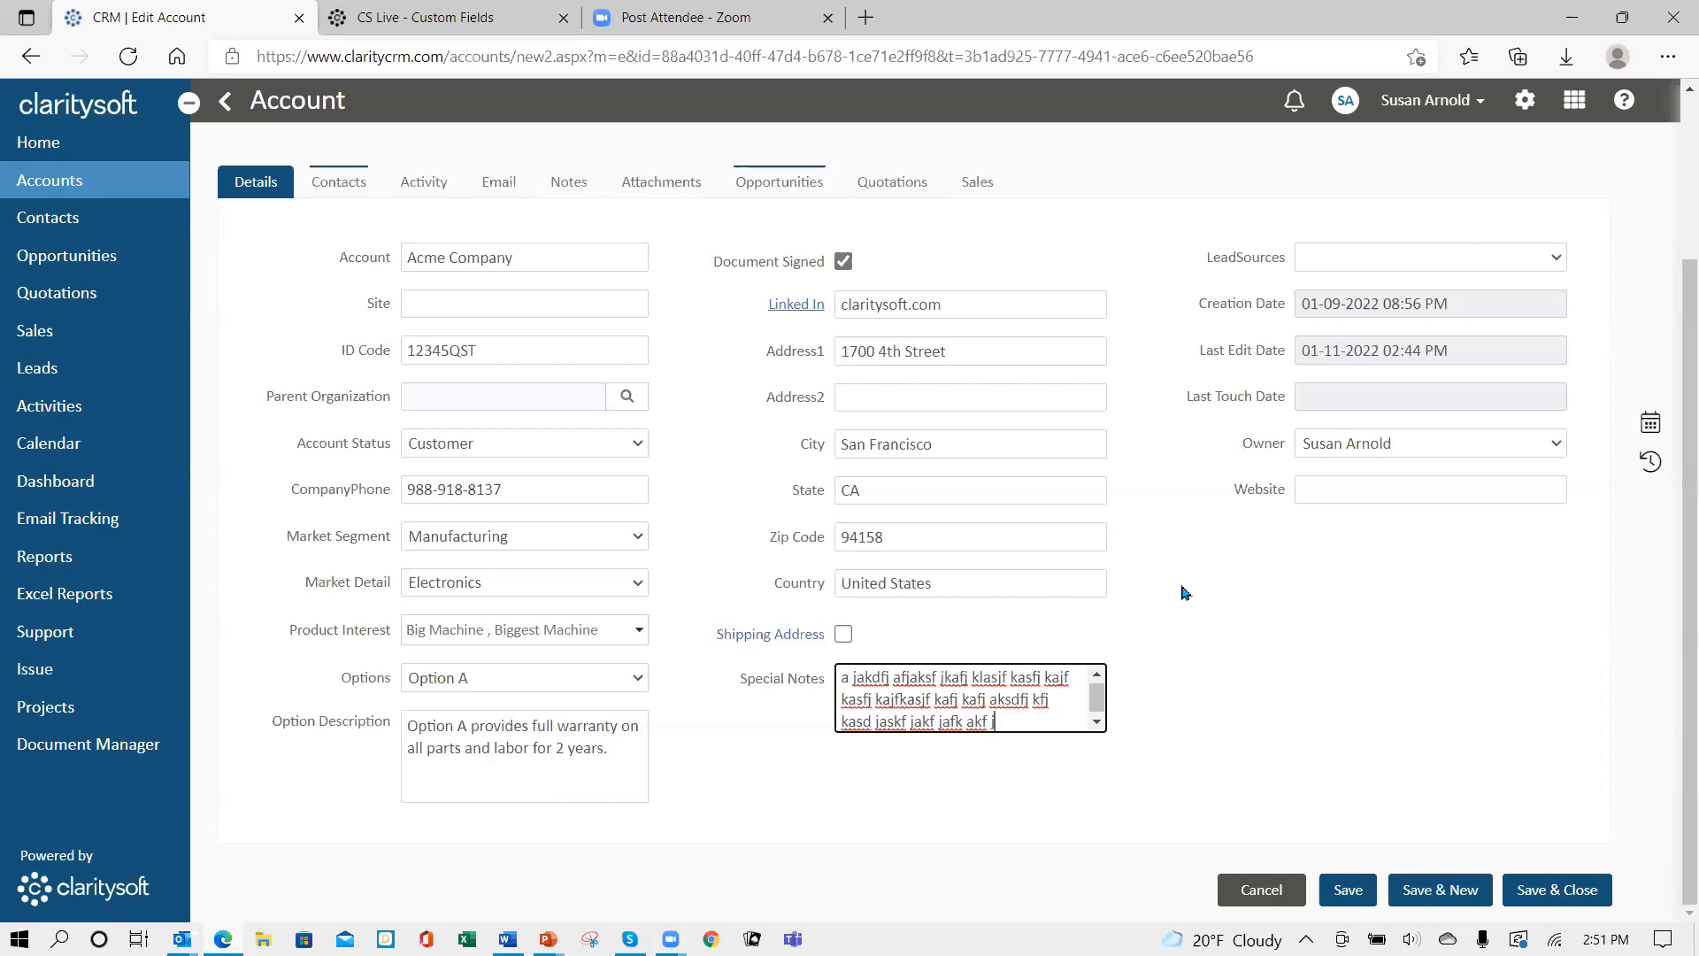
pyautogui.scroll(3, 1186, 591)
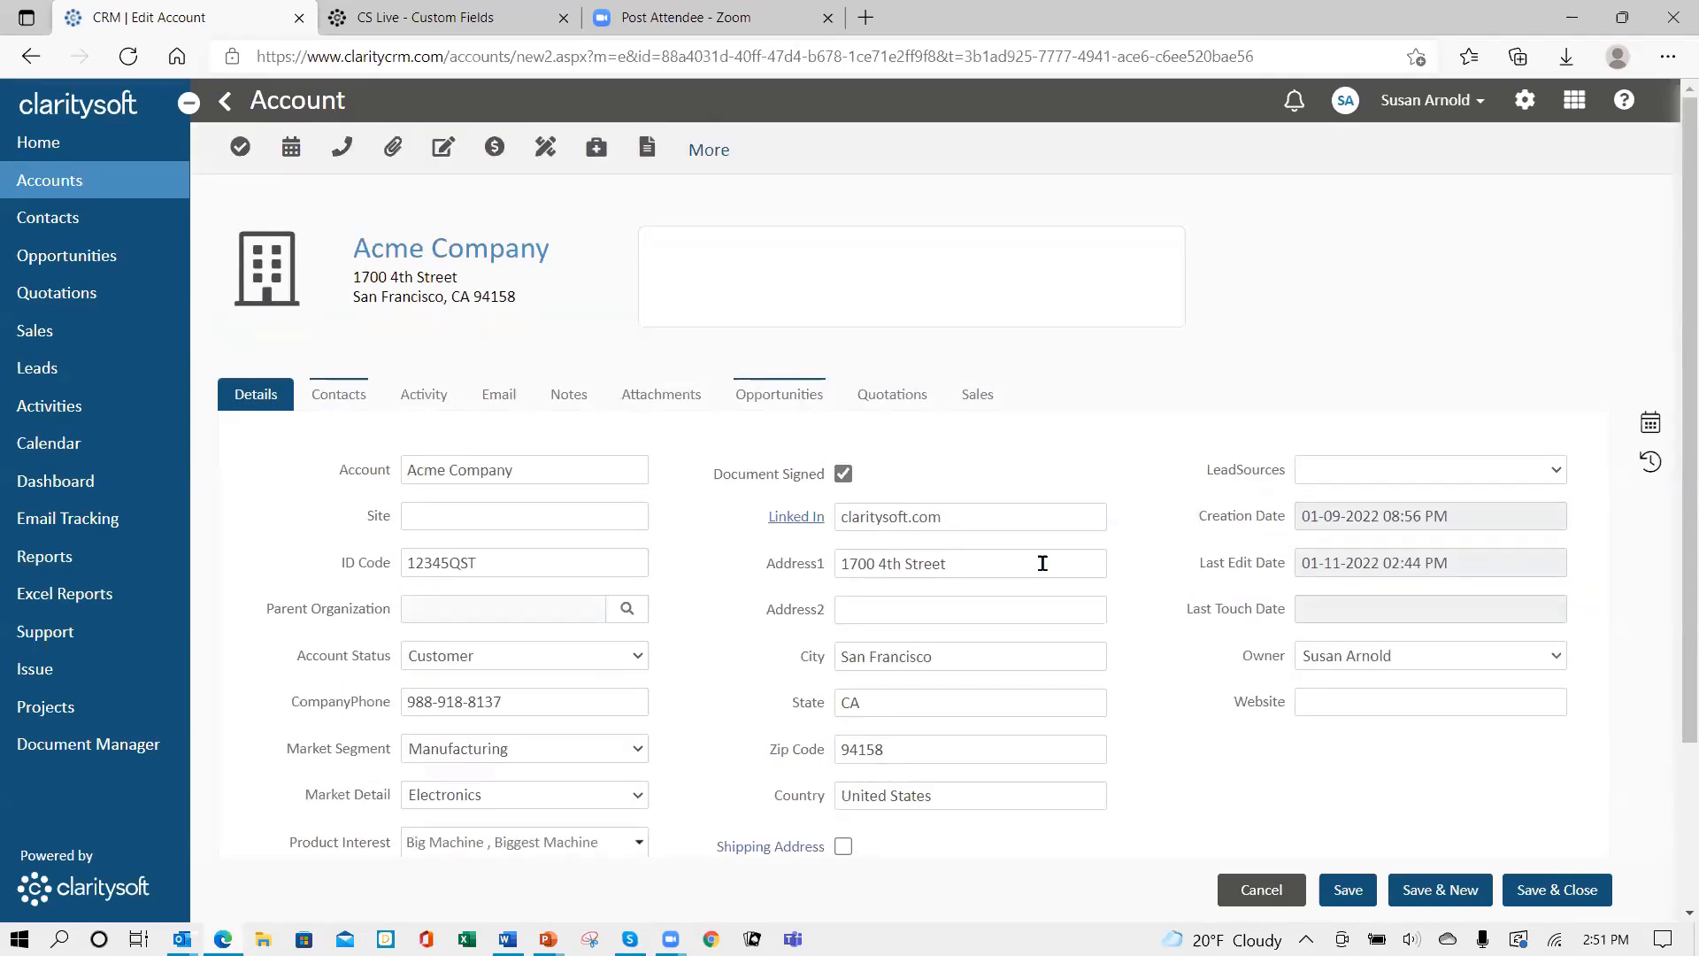
pyautogui.scroll(-3, 1043, 563)
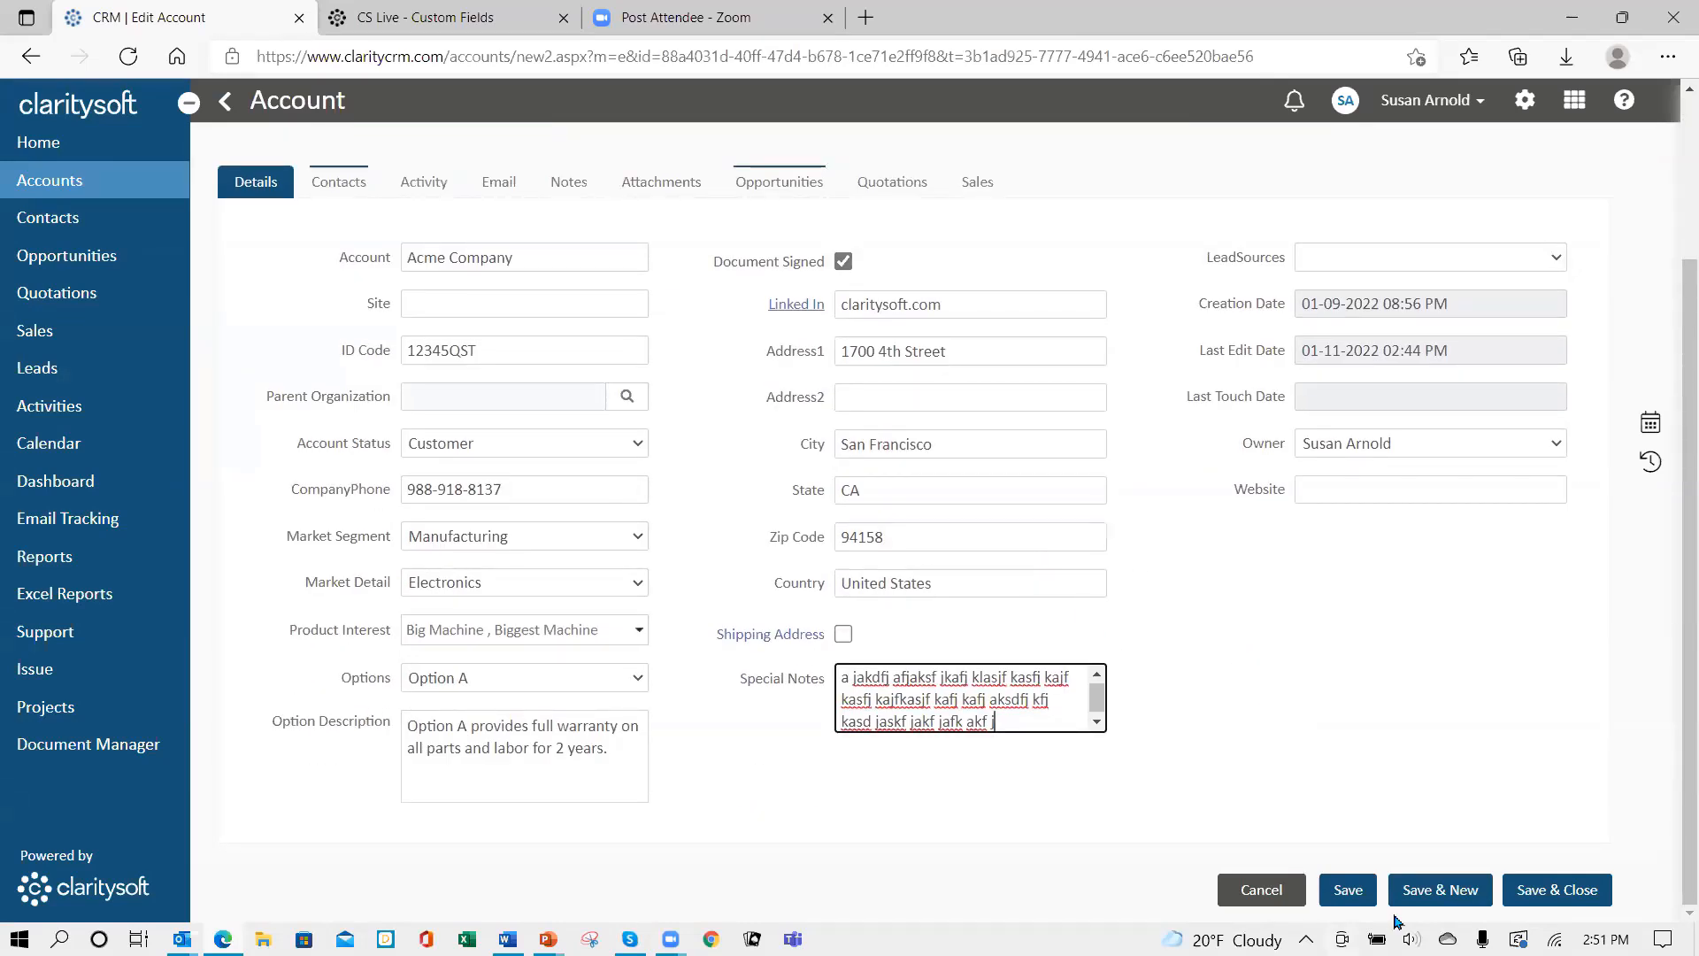
pyautogui.press('Tab')
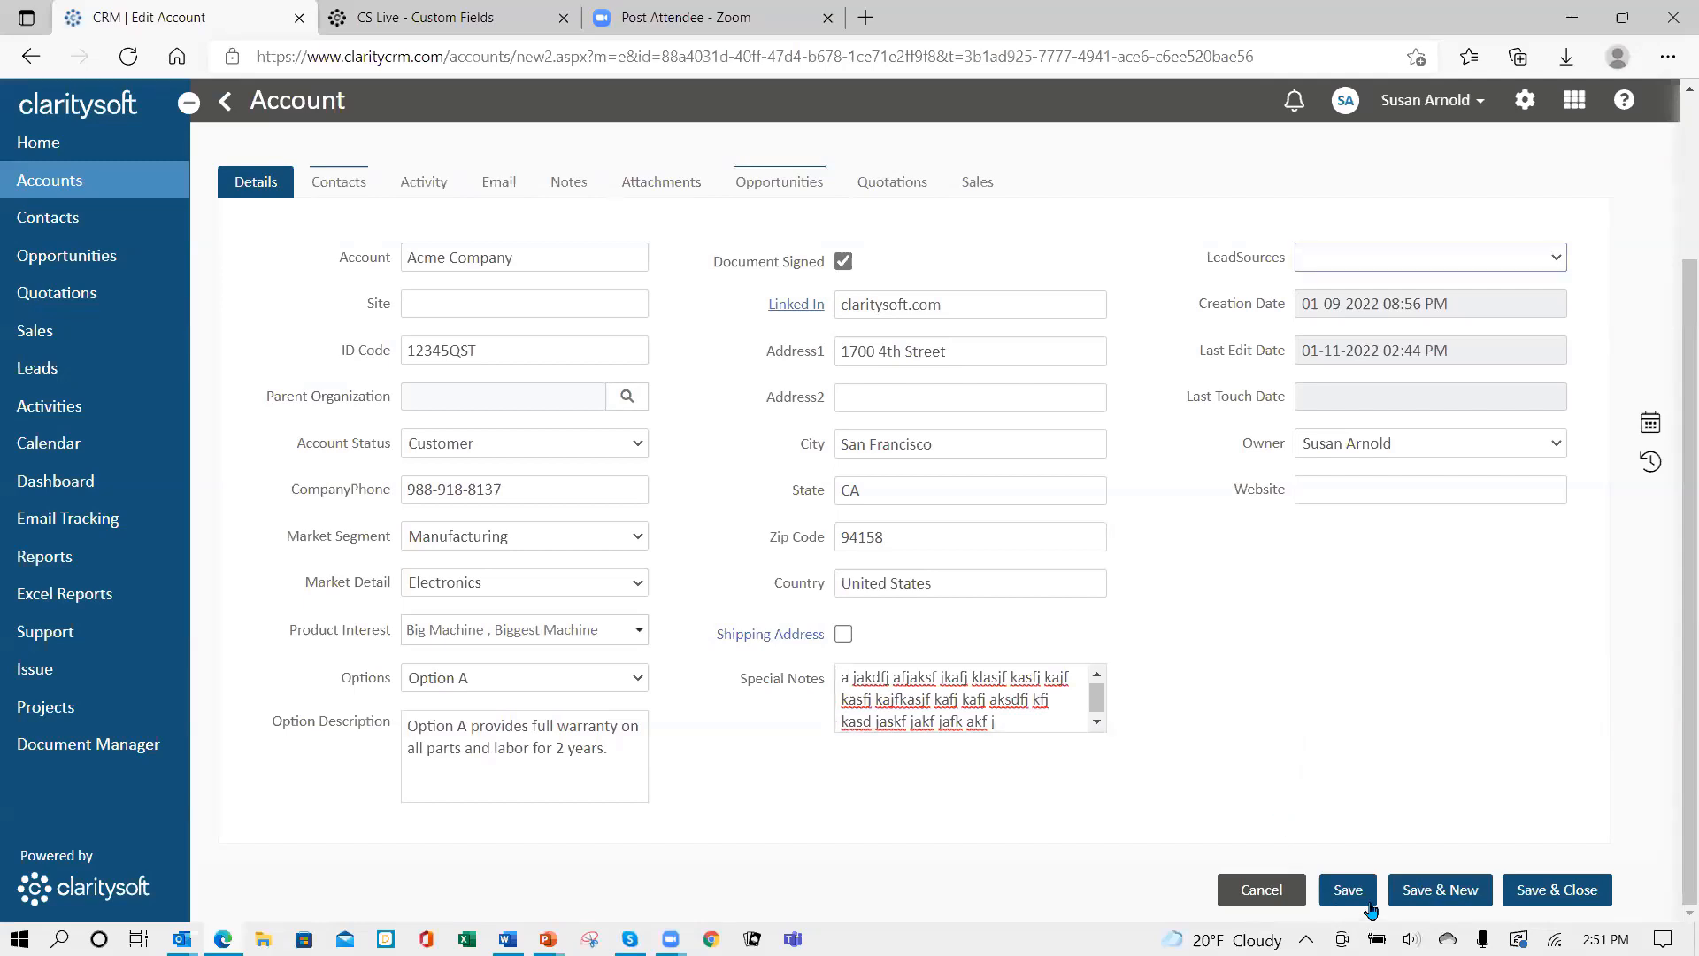
# - Save and close Acme Company, then go to Settings > Customization > Accounts > Custom Fields
pyautogui.click(1551, 896)
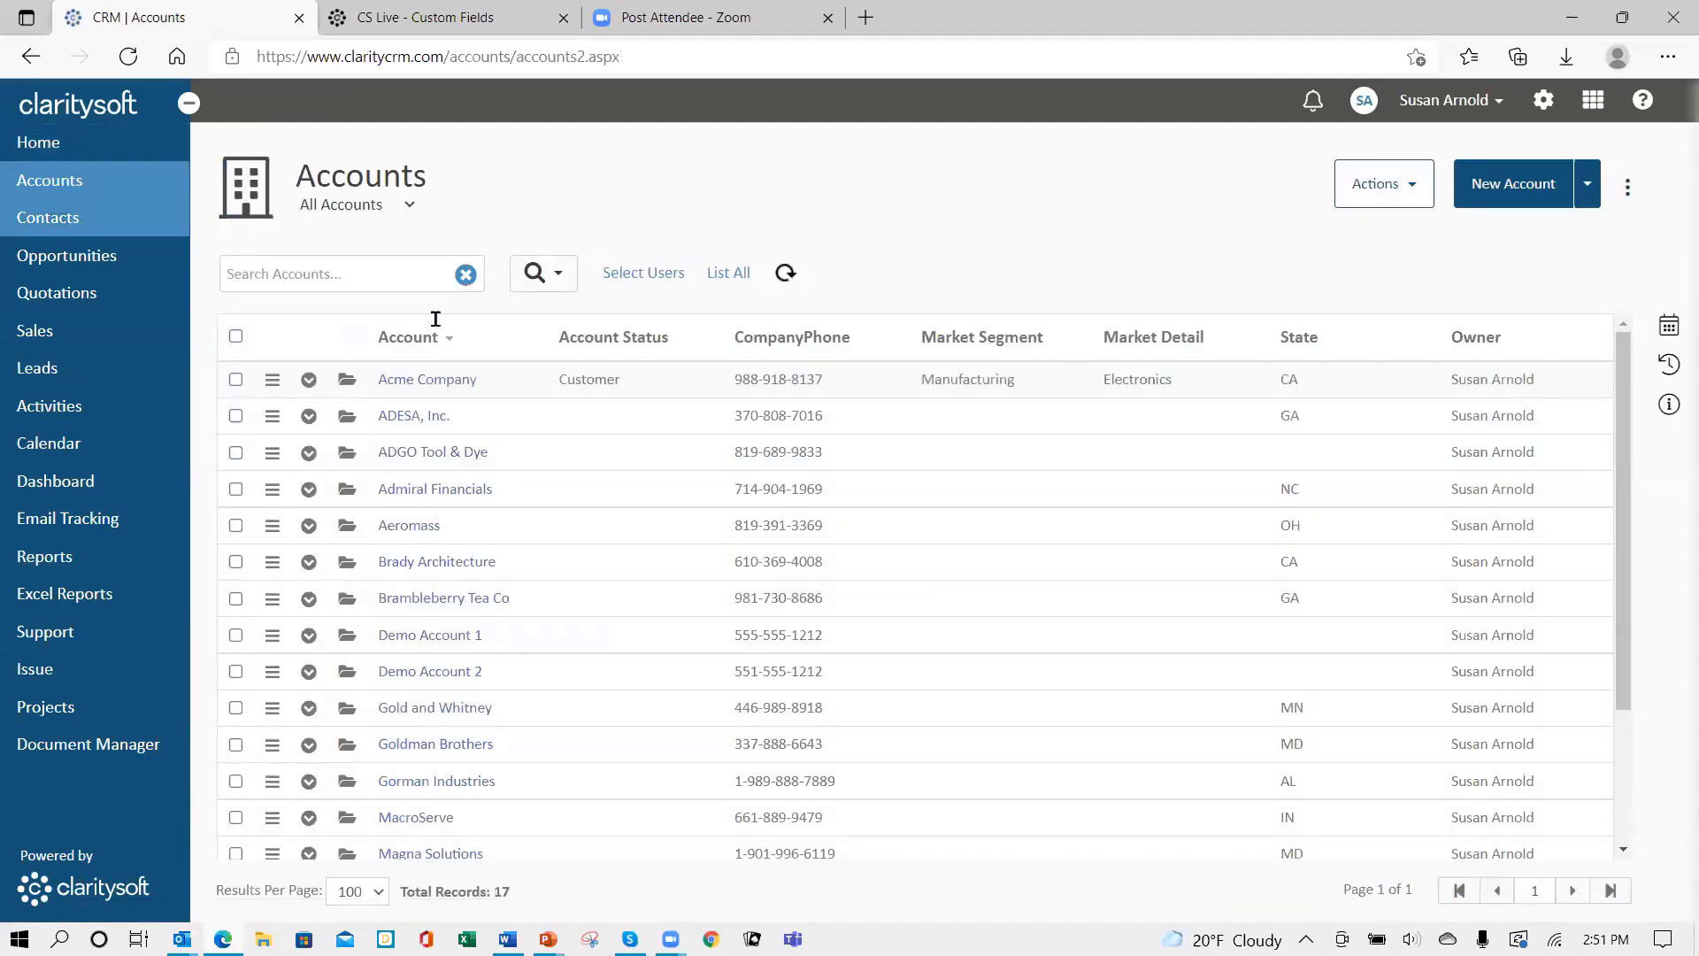
pyautogui.click(1544, 101)
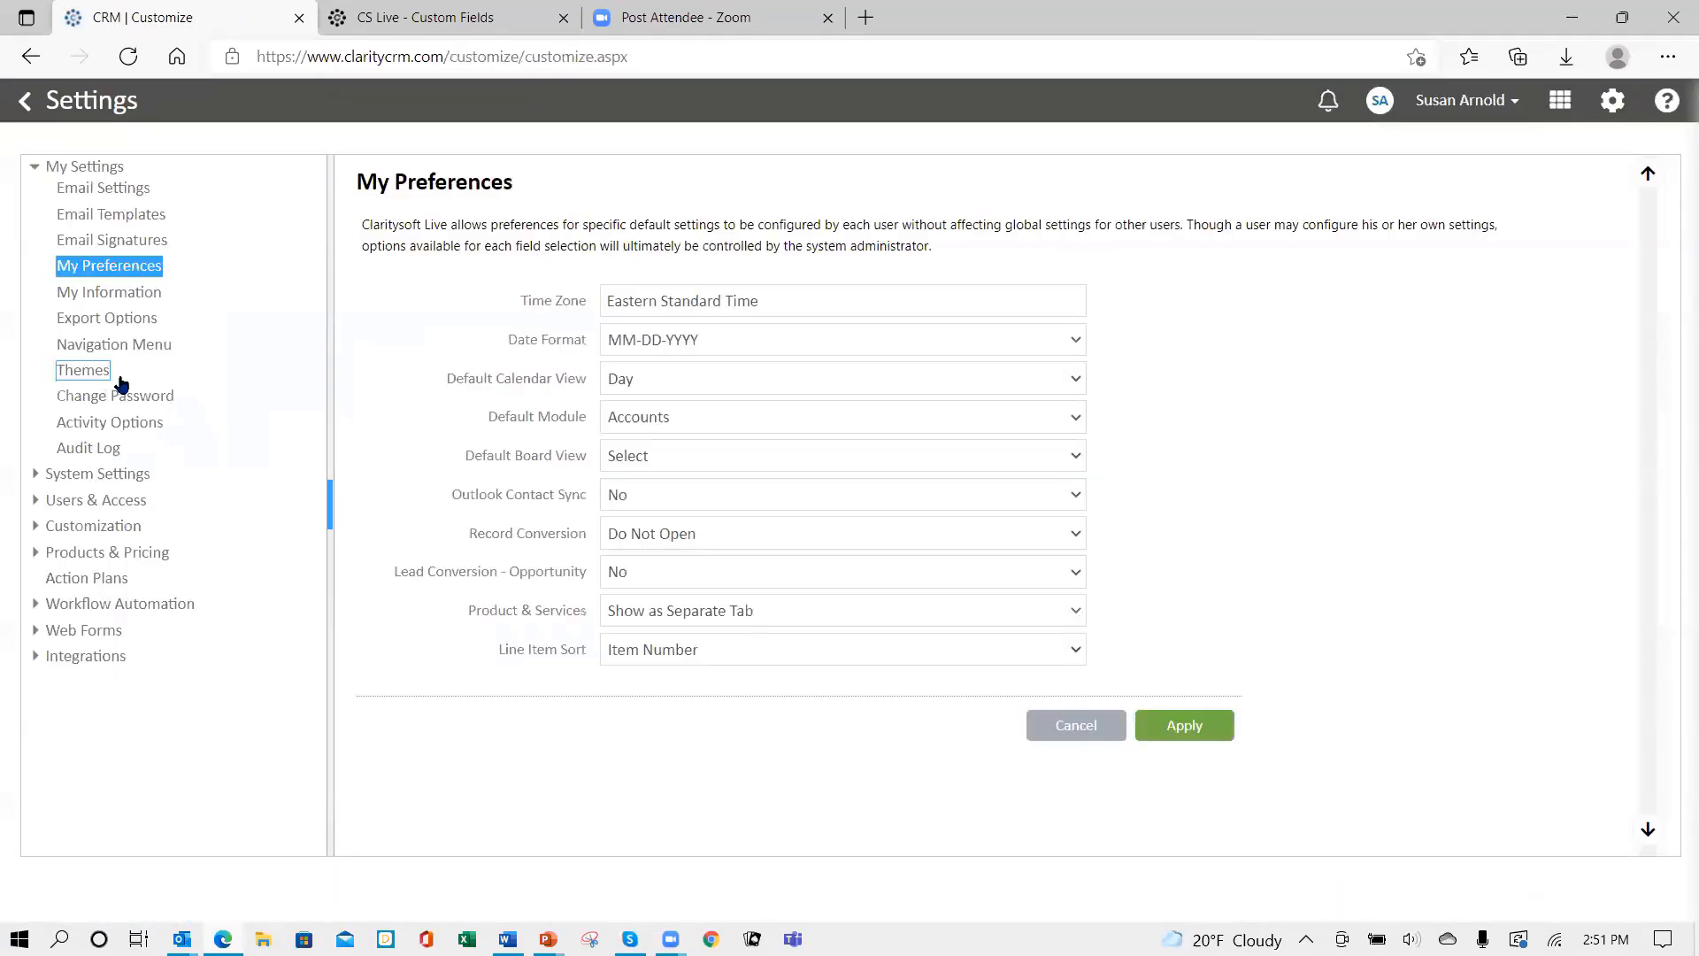
pyautogui.click(111, 528)
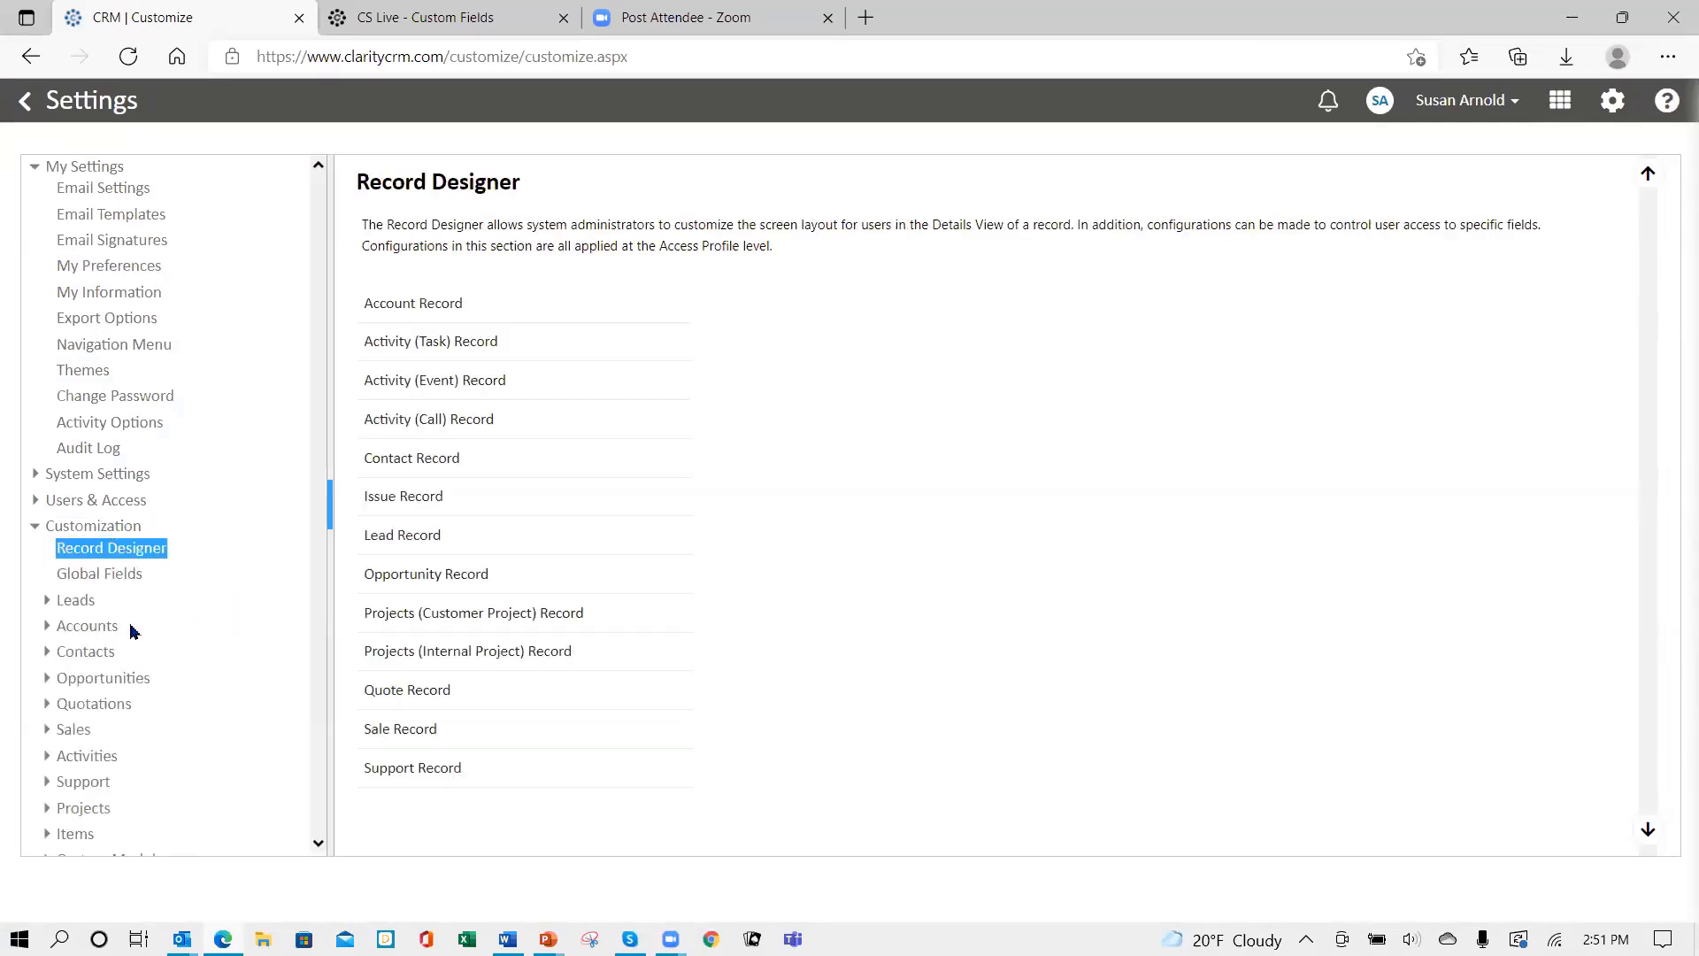
pyautogui.click(80, 631)
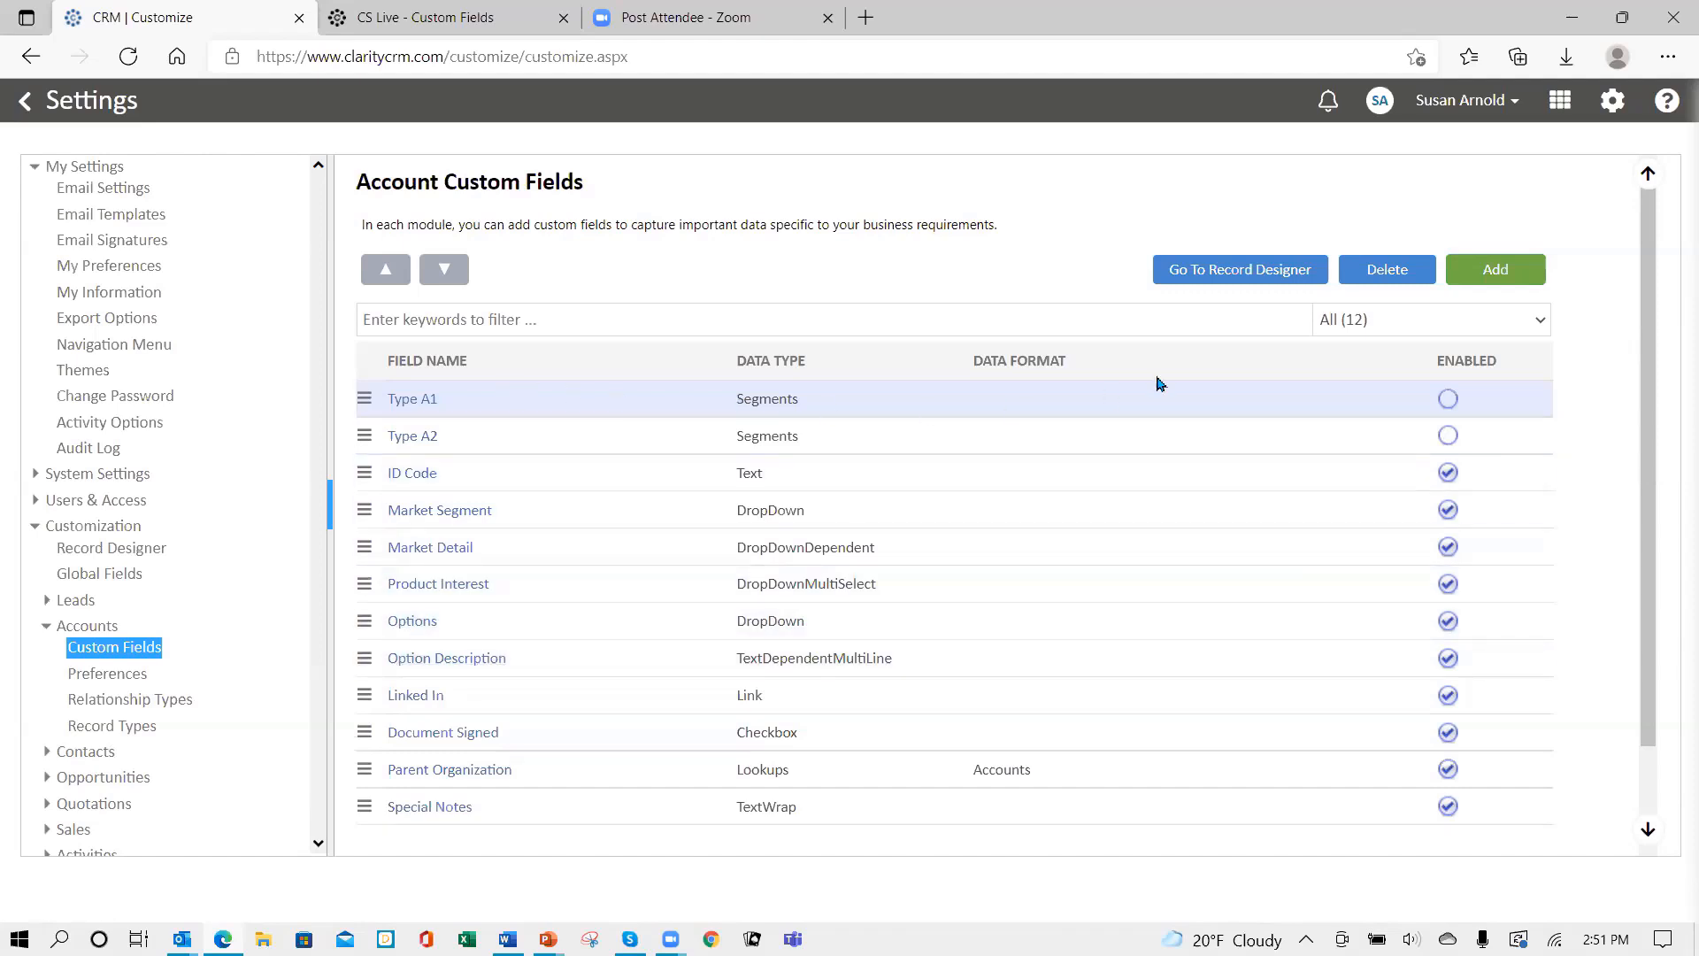
# - Add a Relationship field 'Board Members' linked to Contact, labelled 'Board Member for' on the contact side
pyautogui.click(1511, 275)
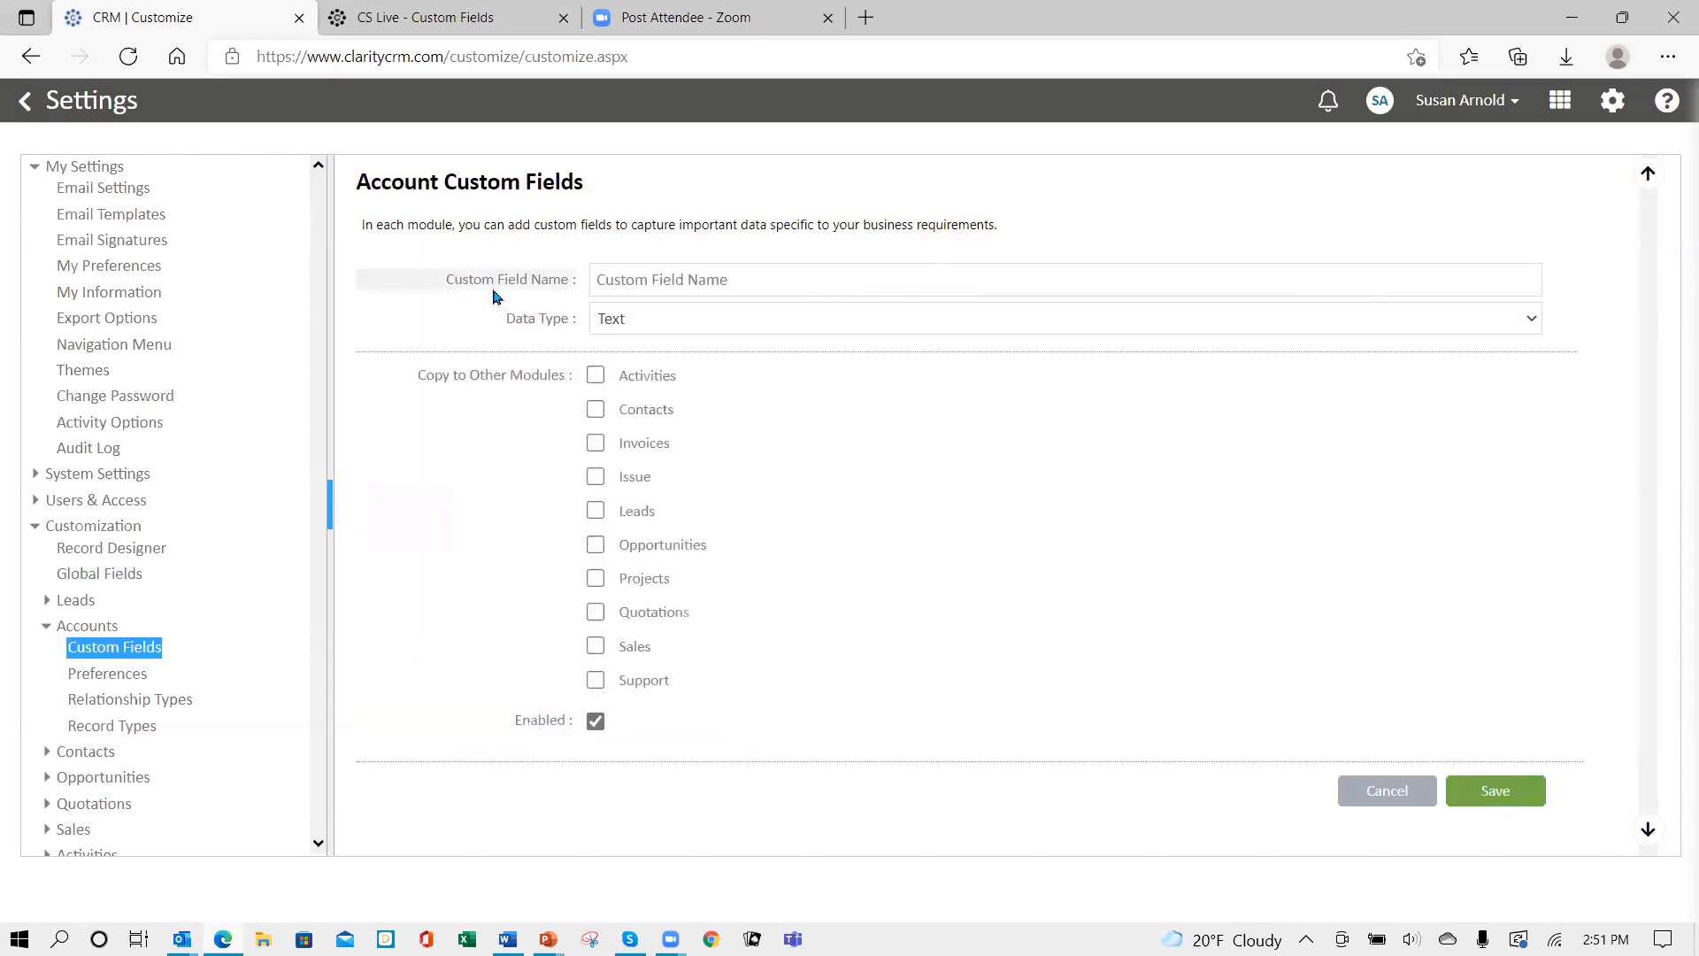
pyautogui.click(764, 321)
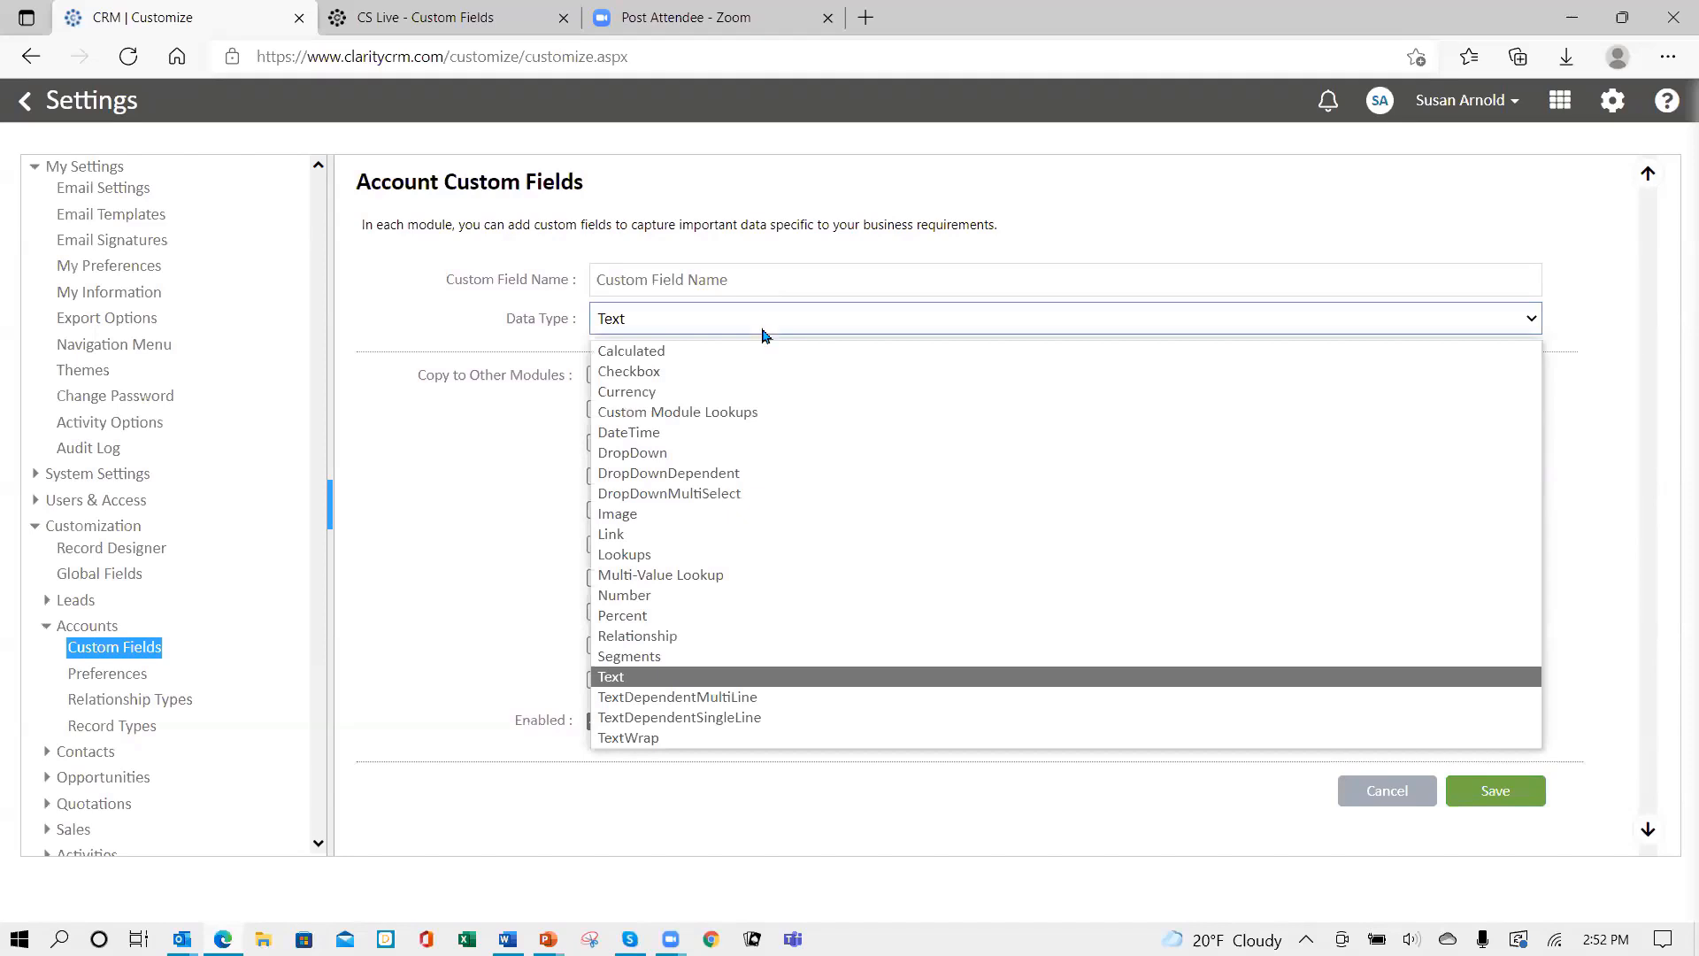
pyautogui.click(760, 637)
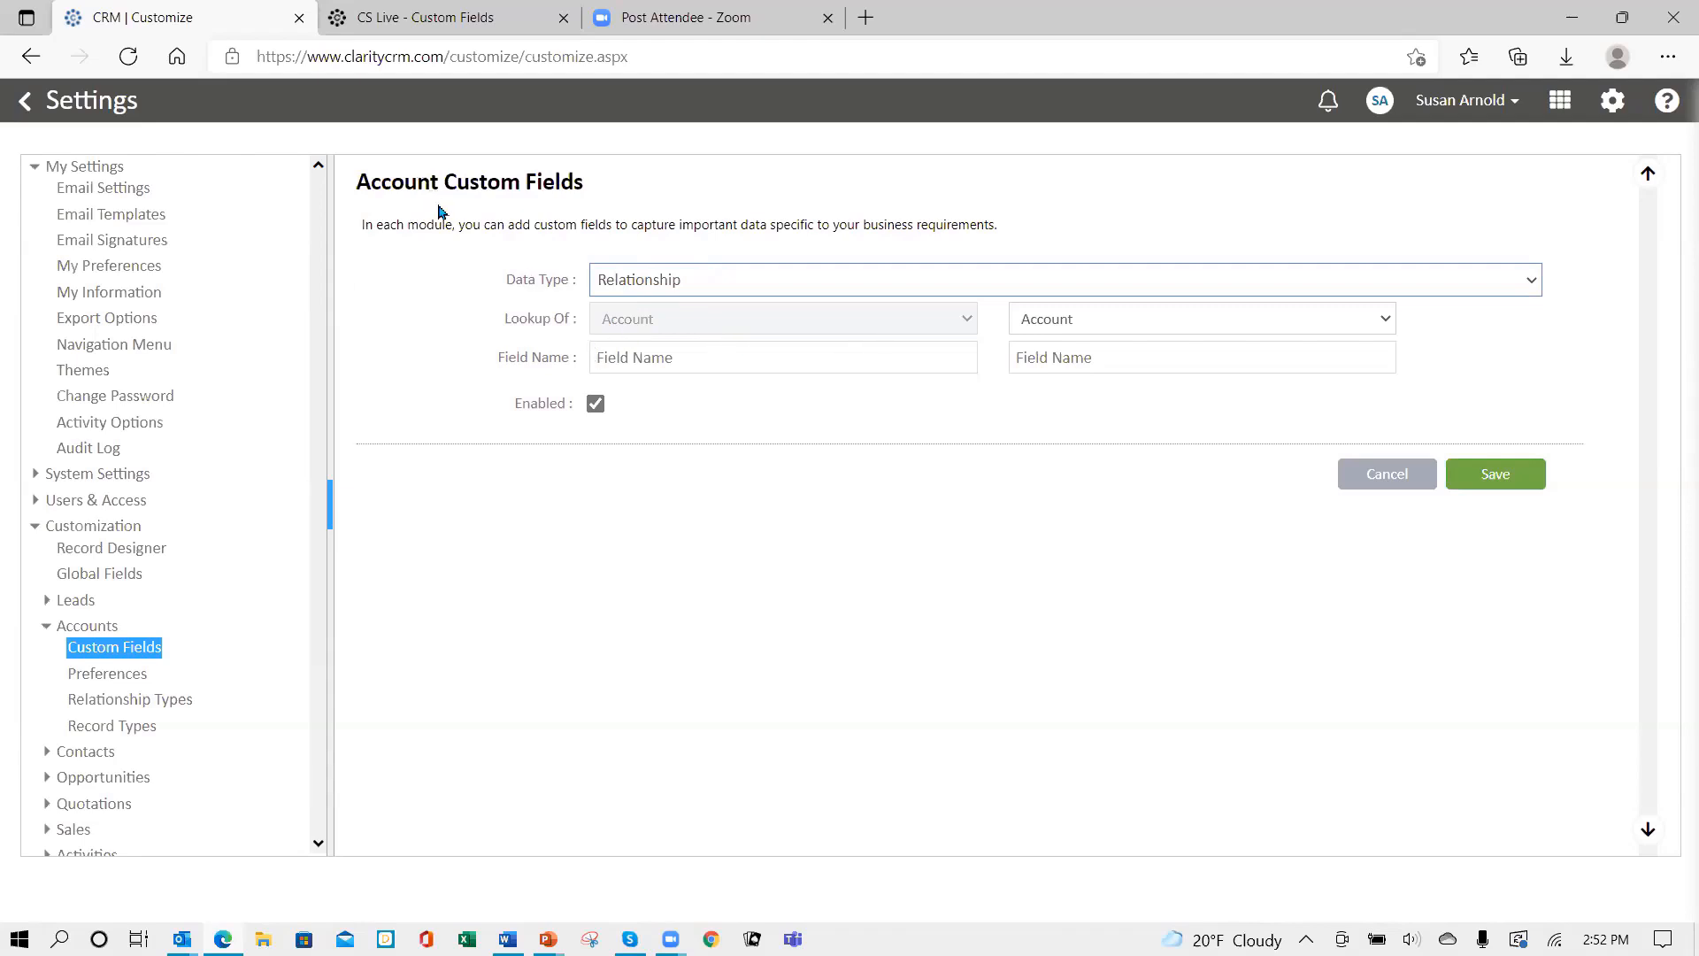
pyautogui.click(700, 354)
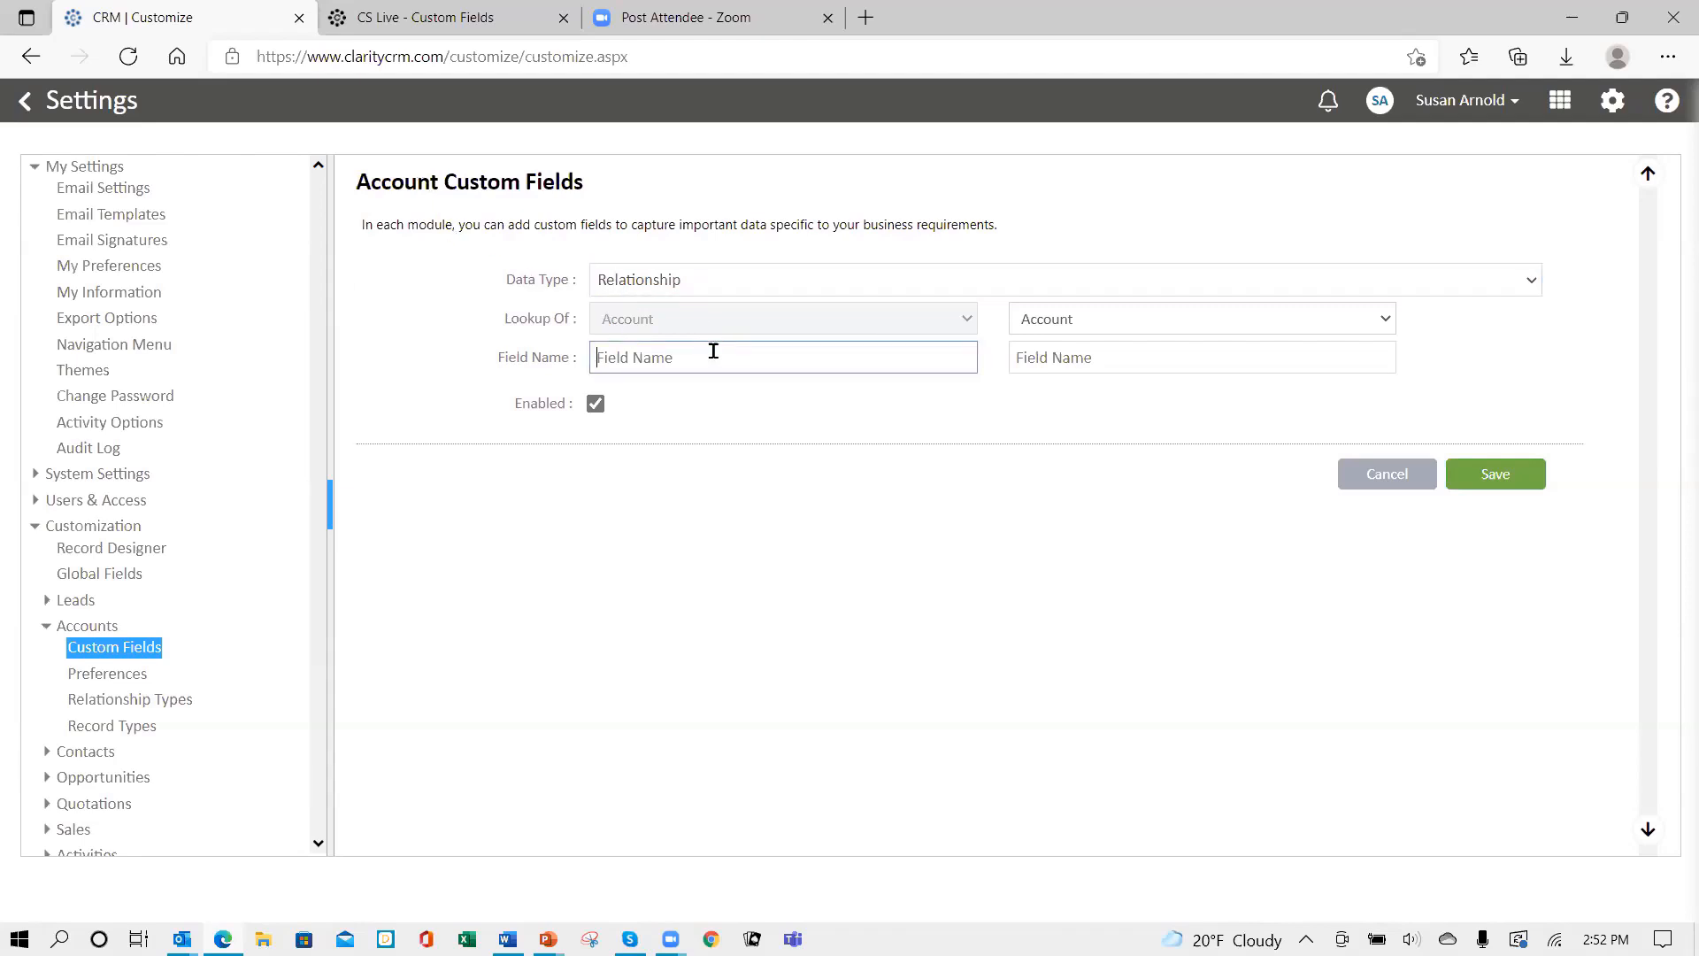
pyautogui.write('Board Members')
pyautogui.click(1275, 316)
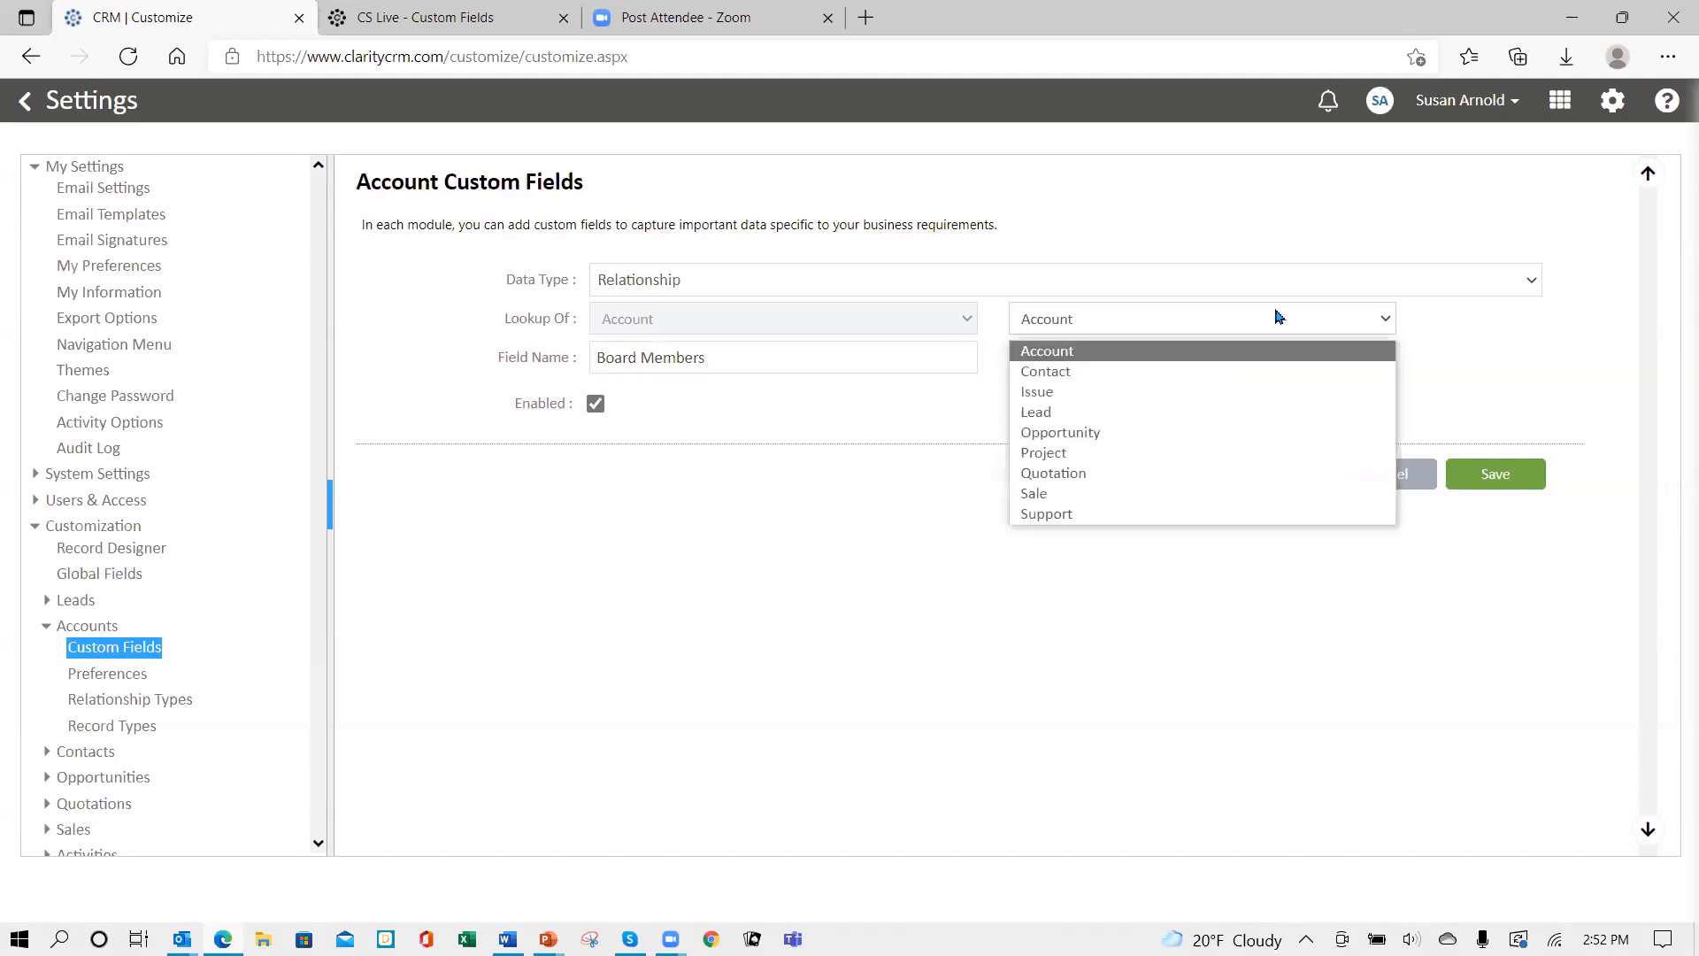
pyautogui.click(1114, 373)
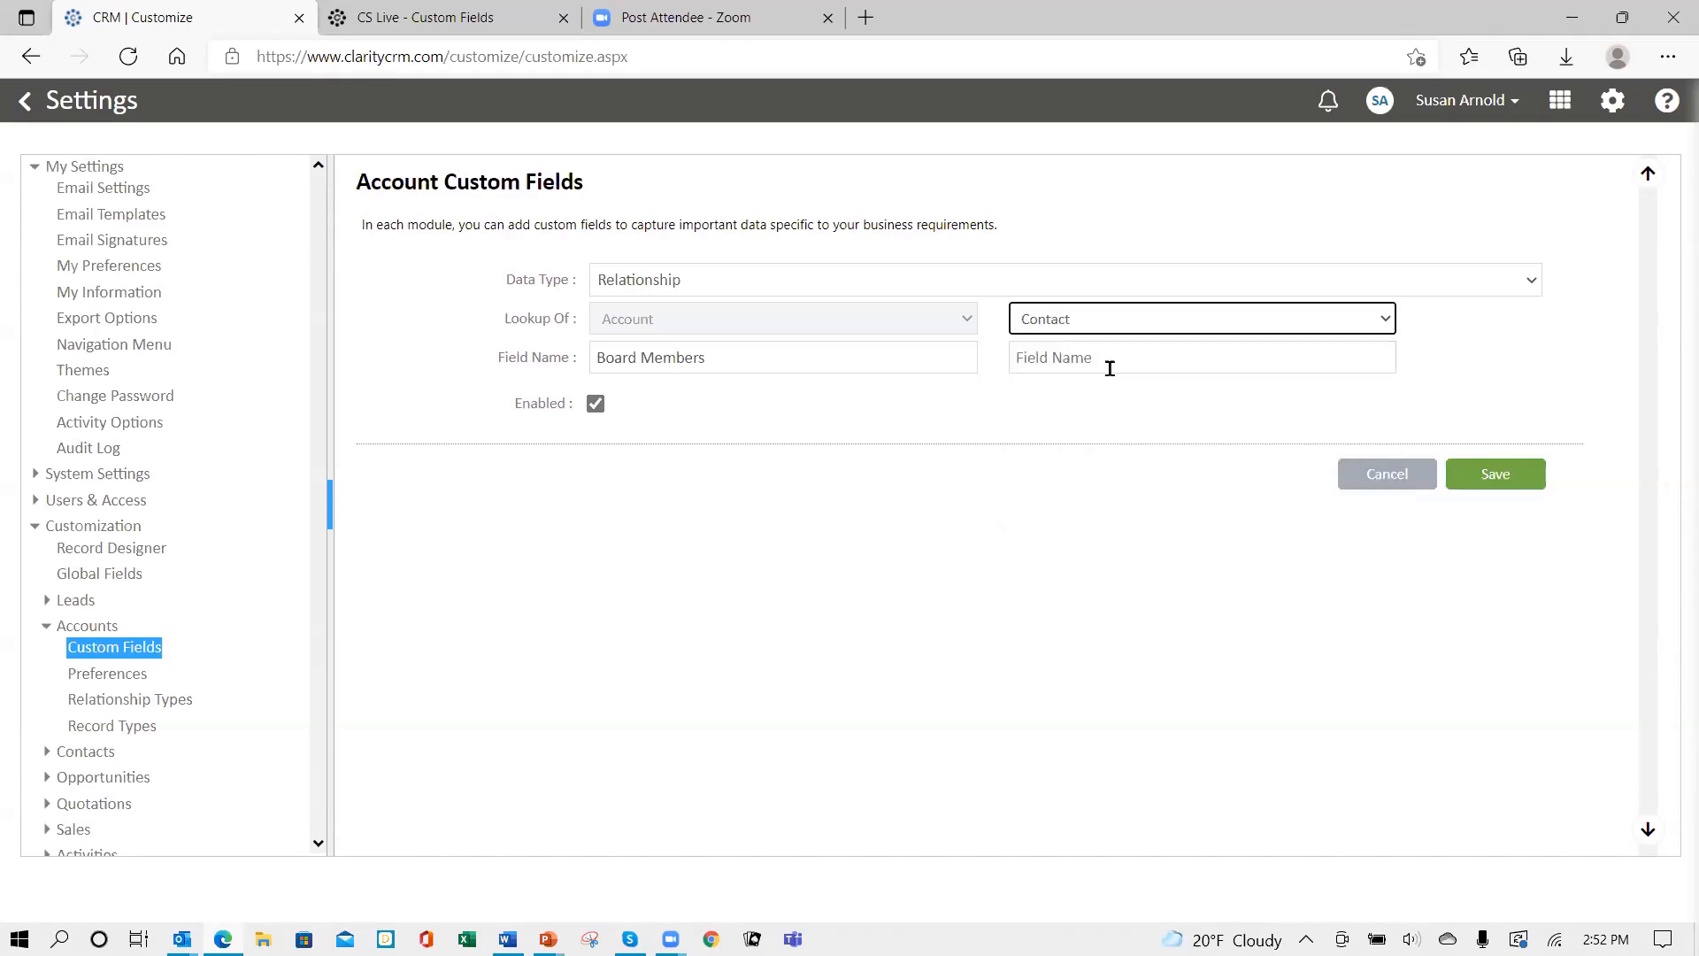
pyautogui.click(1109, 359)
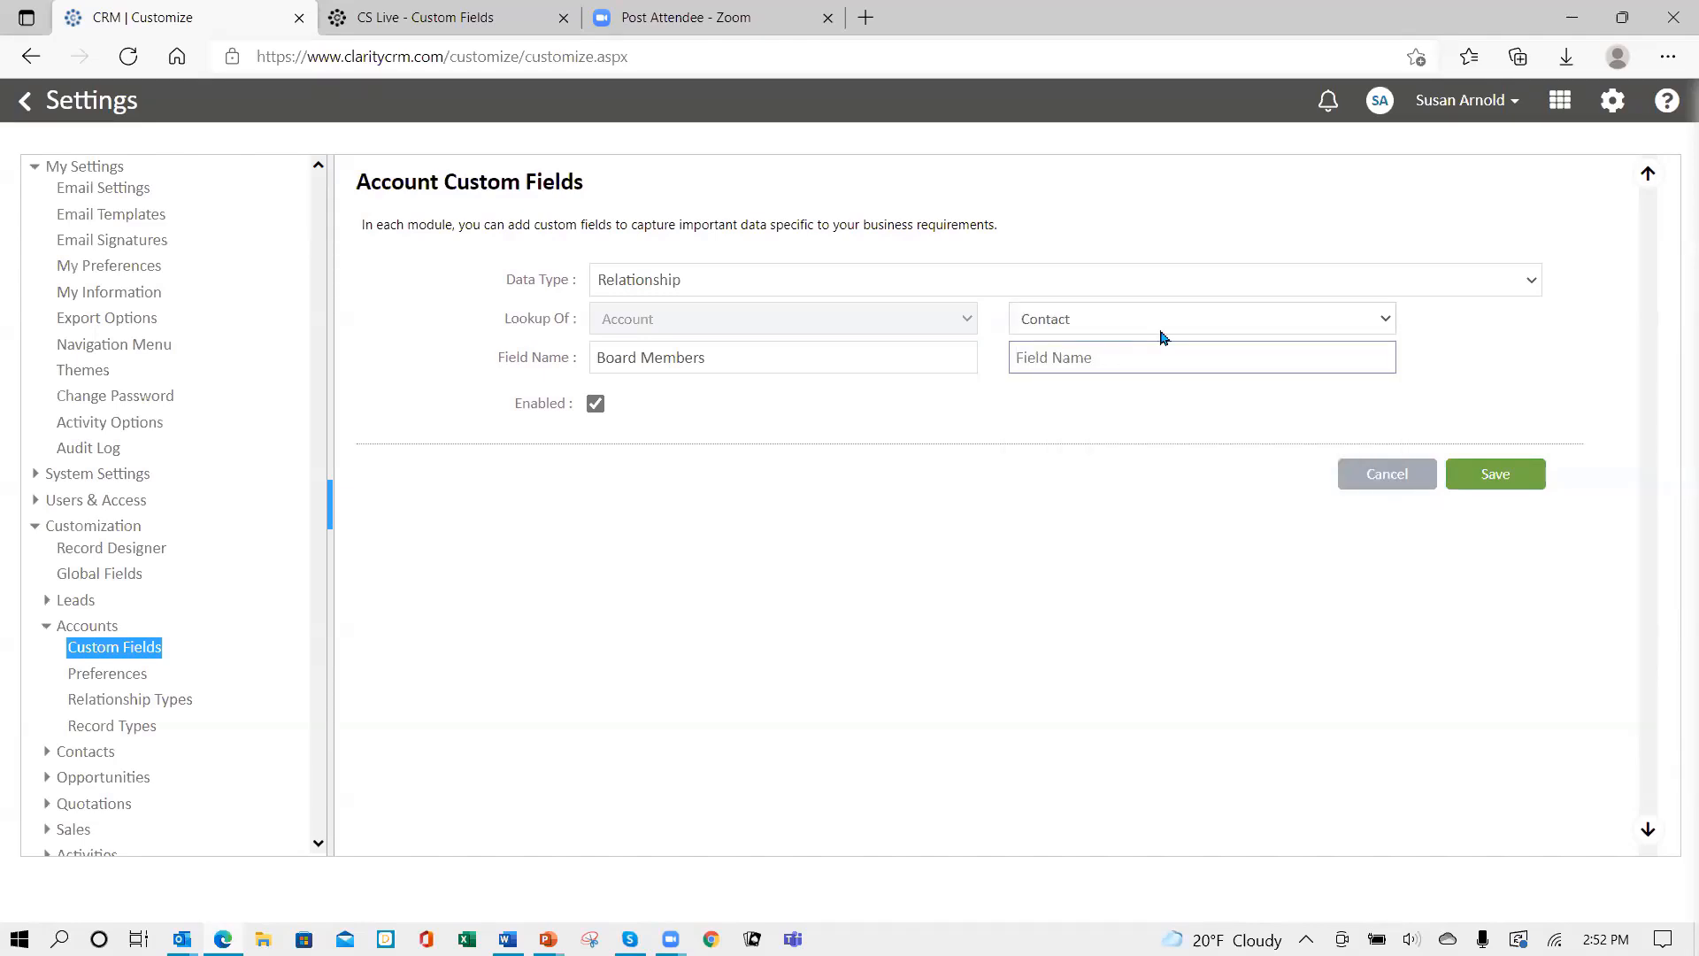
pyautogui.write('Board Member for')
pyautogui.click(1495, 478)
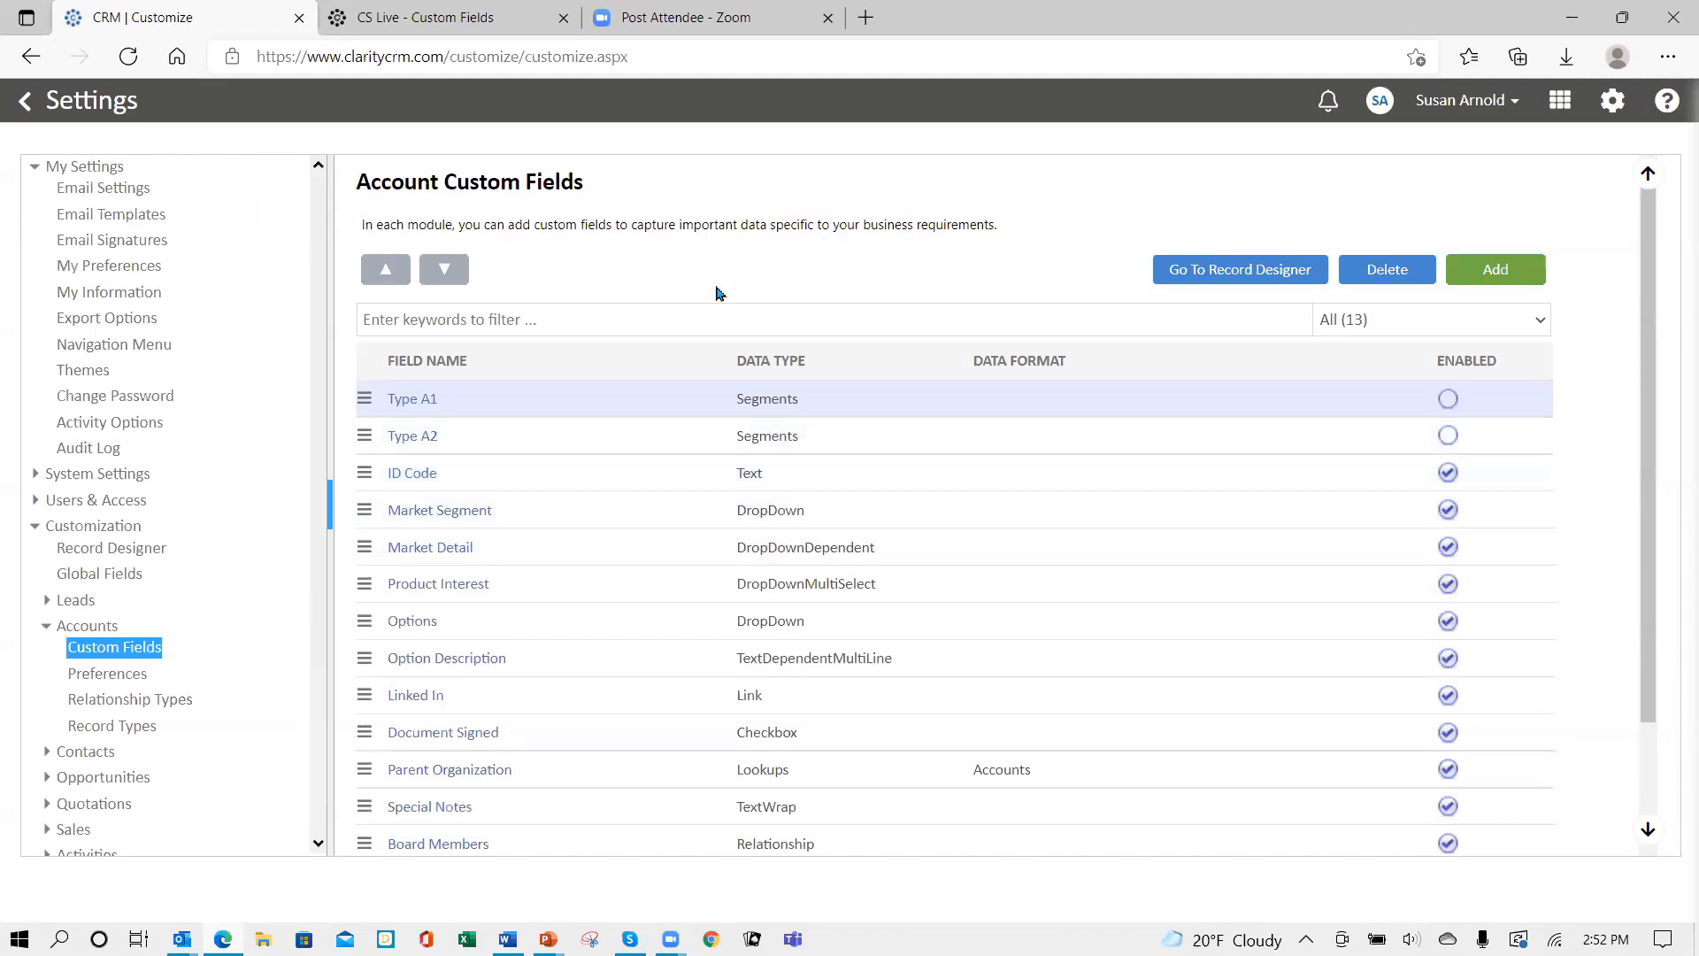
# - Place Board Members at the top of Column 2 in the Account Record layout and save
pyautogui.click(1205, 277)
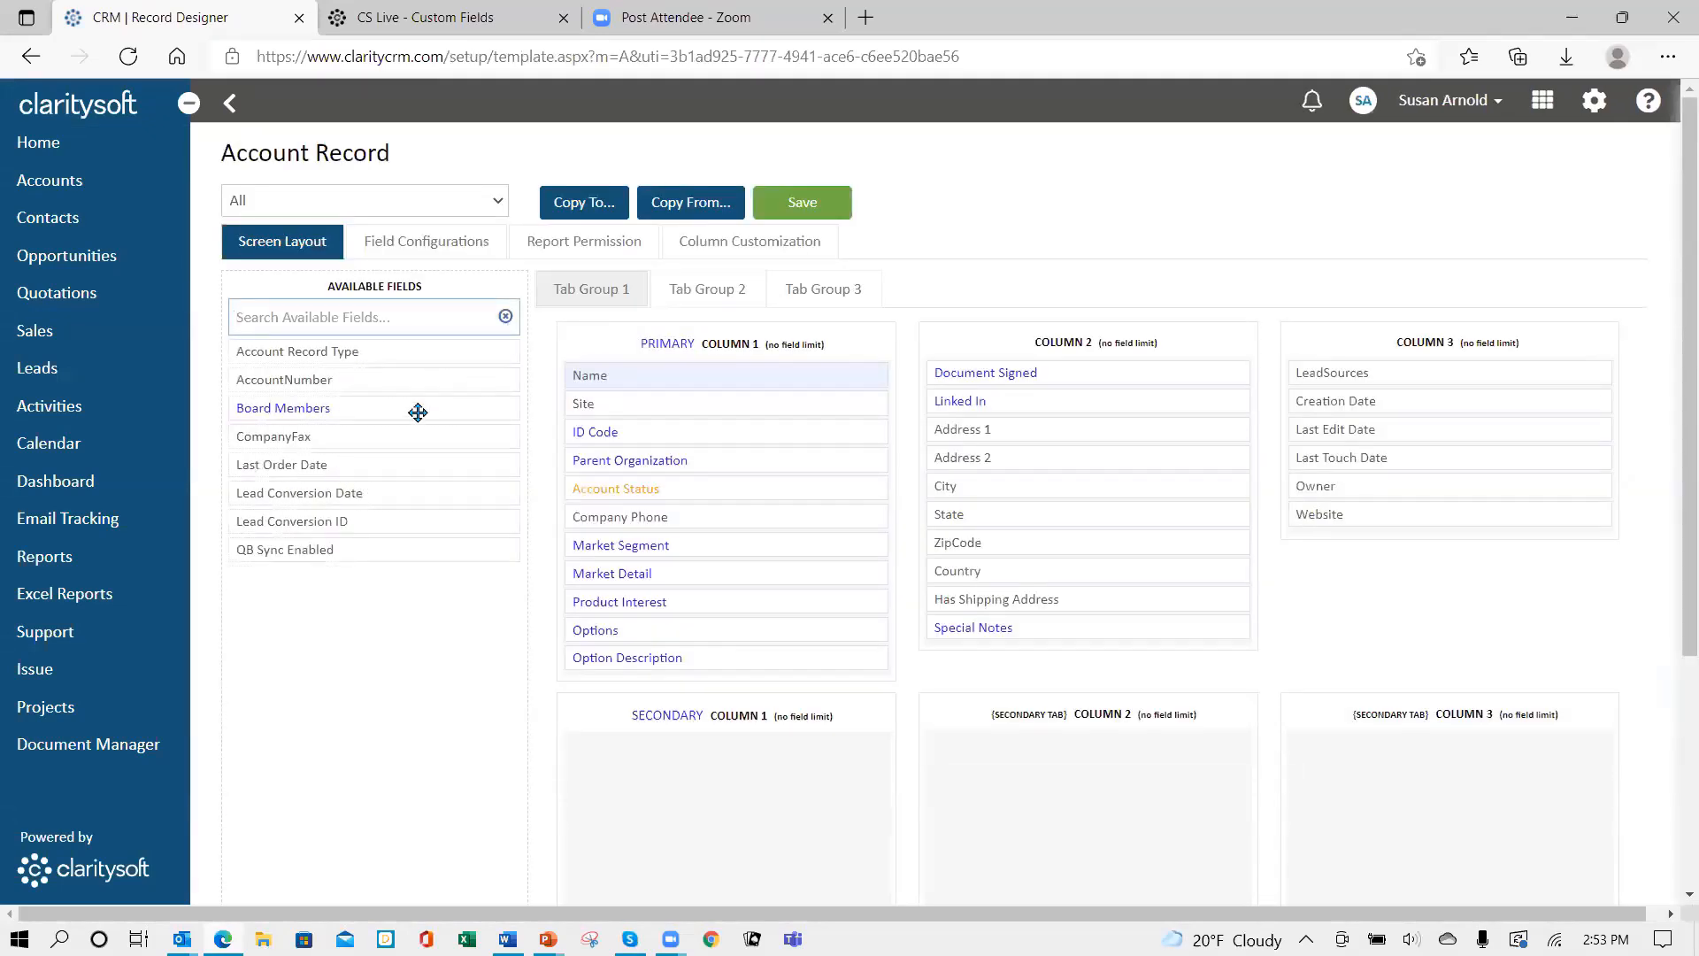
pyautogui.moveTo(374, 405); pyautogui.dragTo(1028, 377)
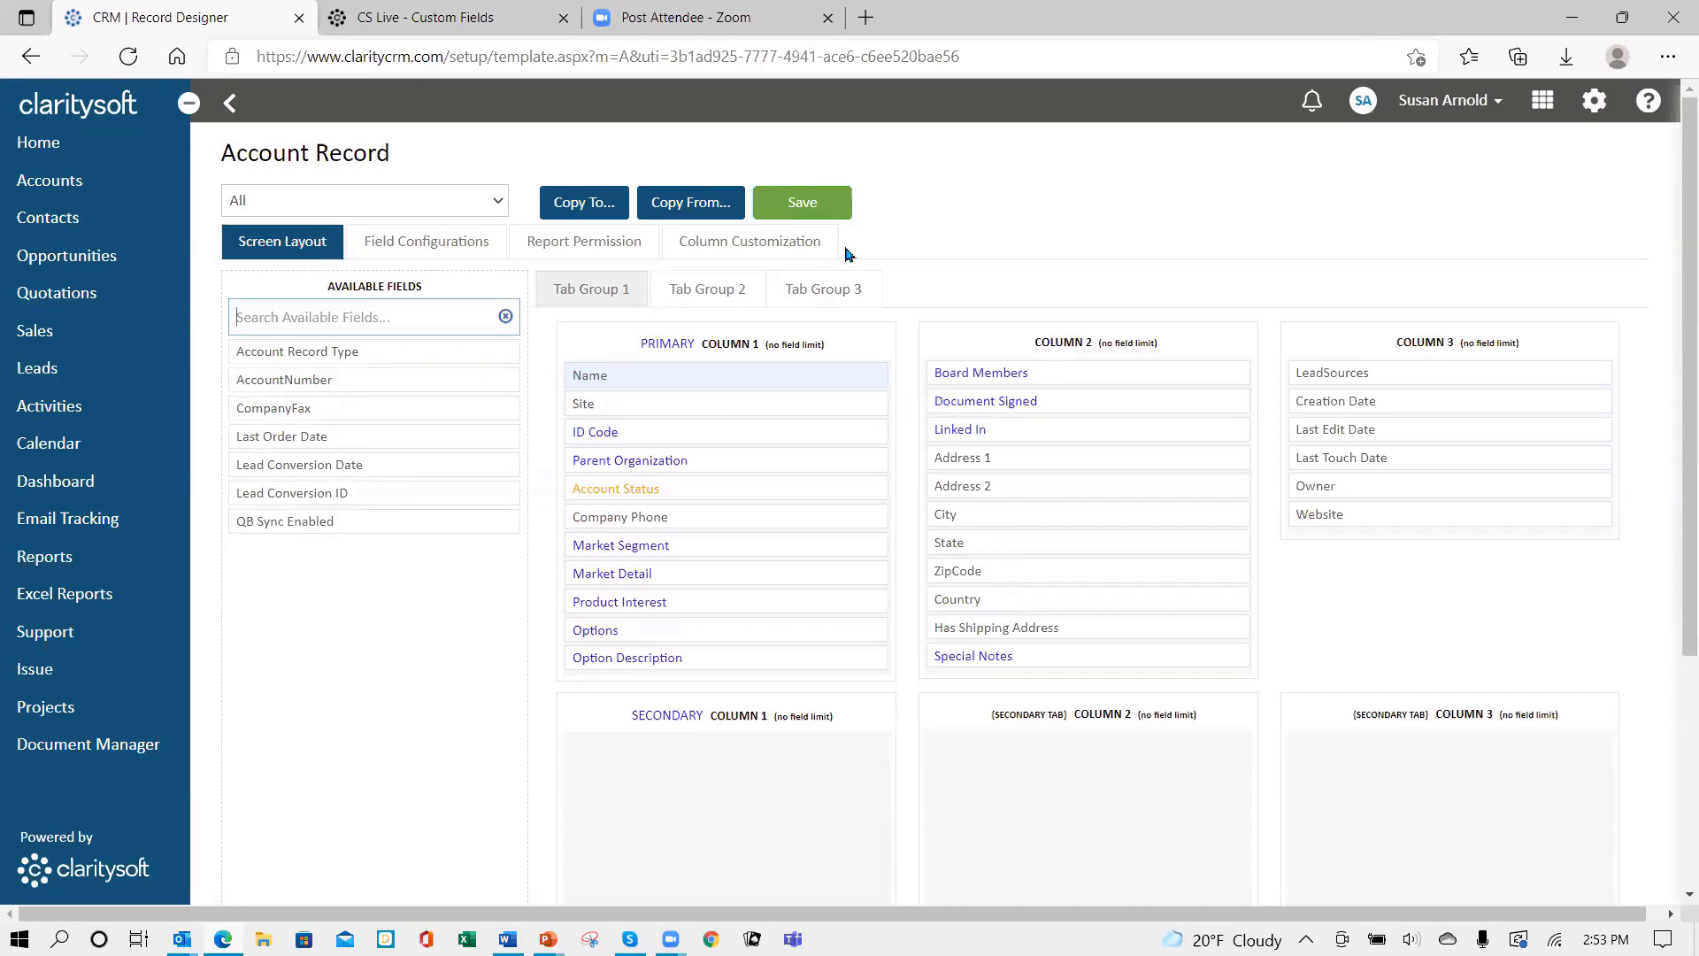
pyautogui.click(805, 213)
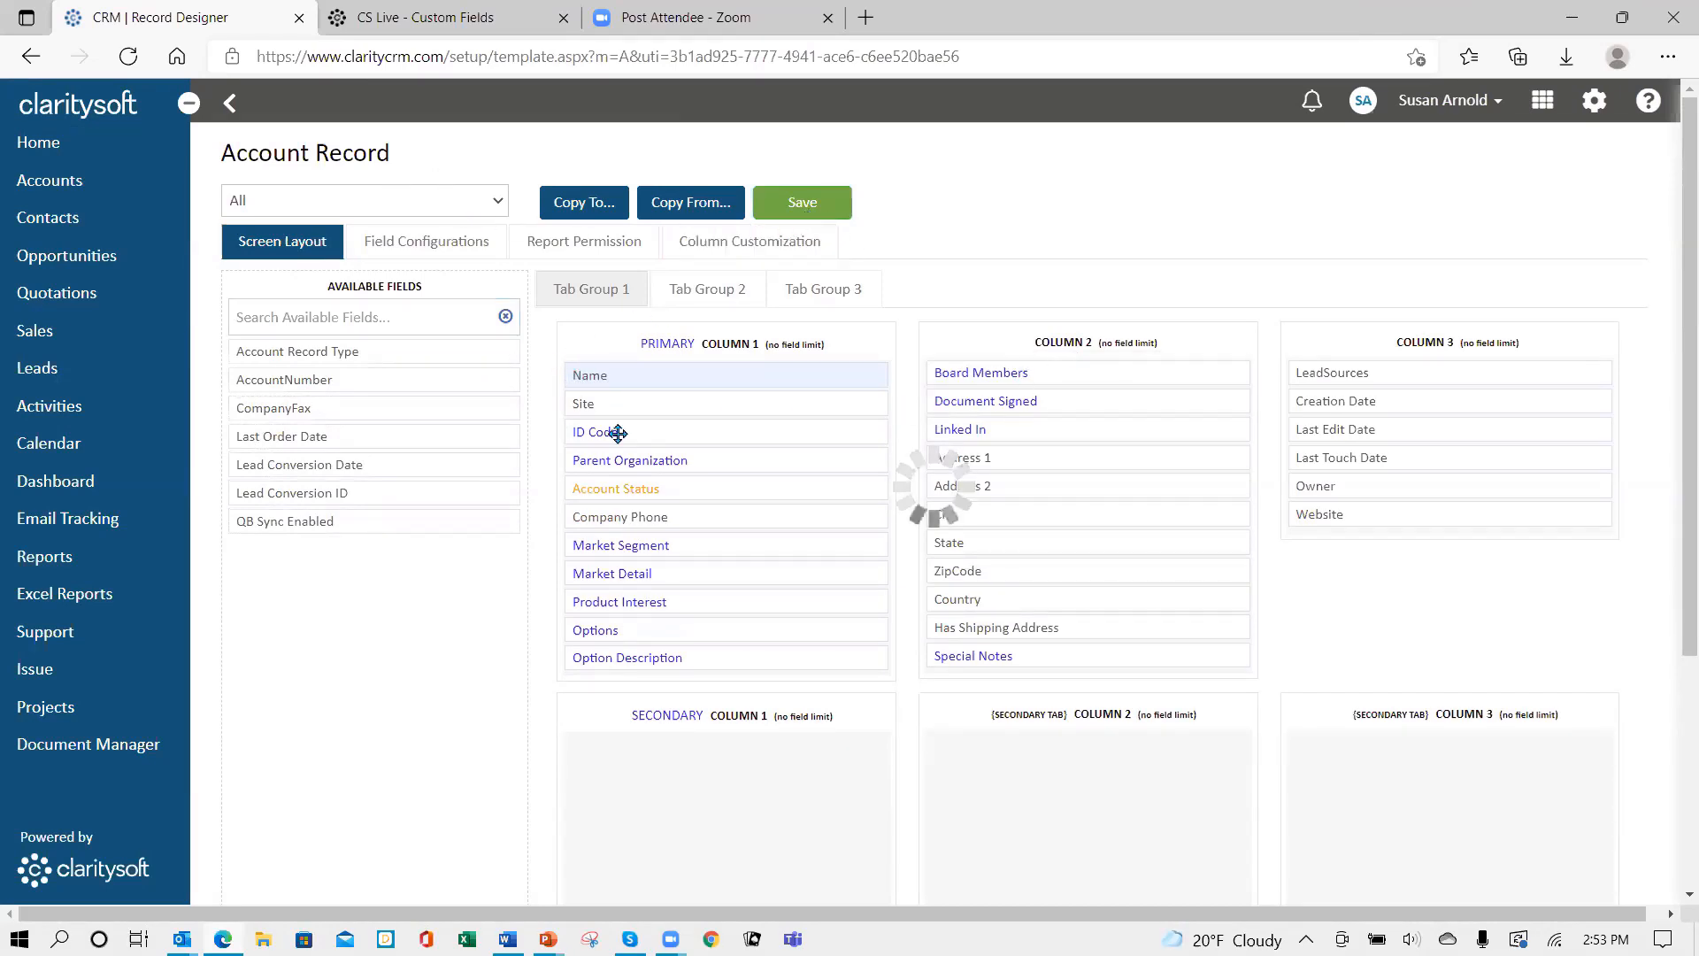
# - Place Board Member for at the top of Column 2 in the Contact Record layout and save
pyautogui.click(227, 102)
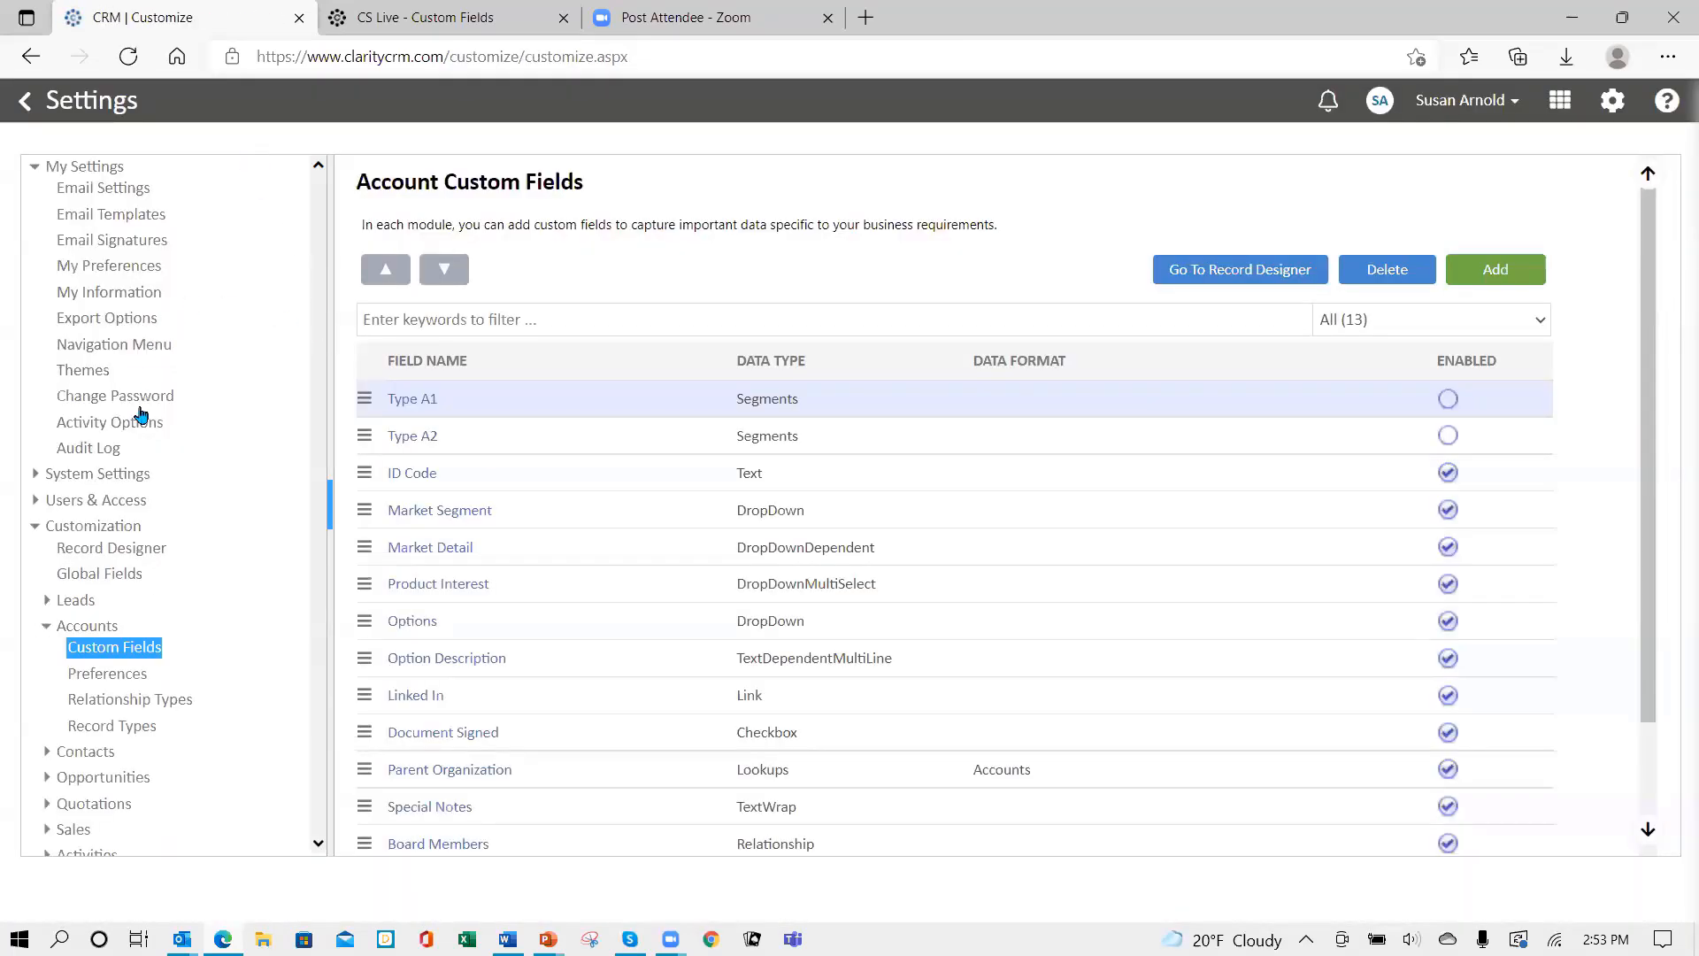
pyautogui.click(113, 556)
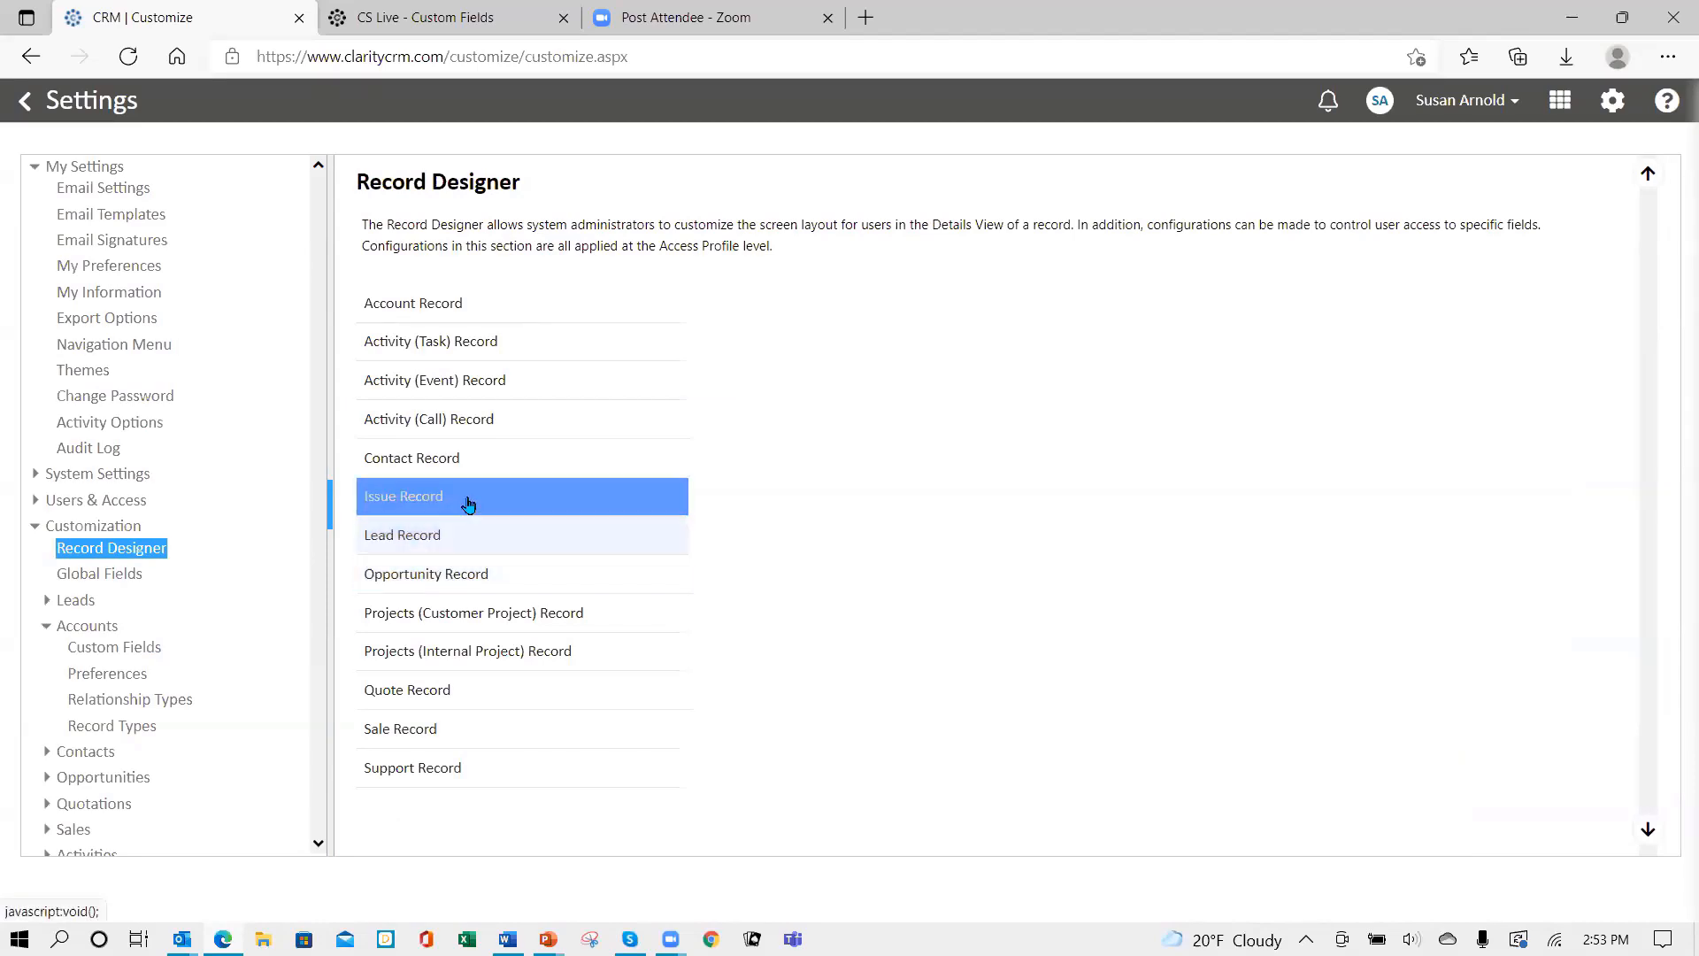
pyautogui.click(431, 460)
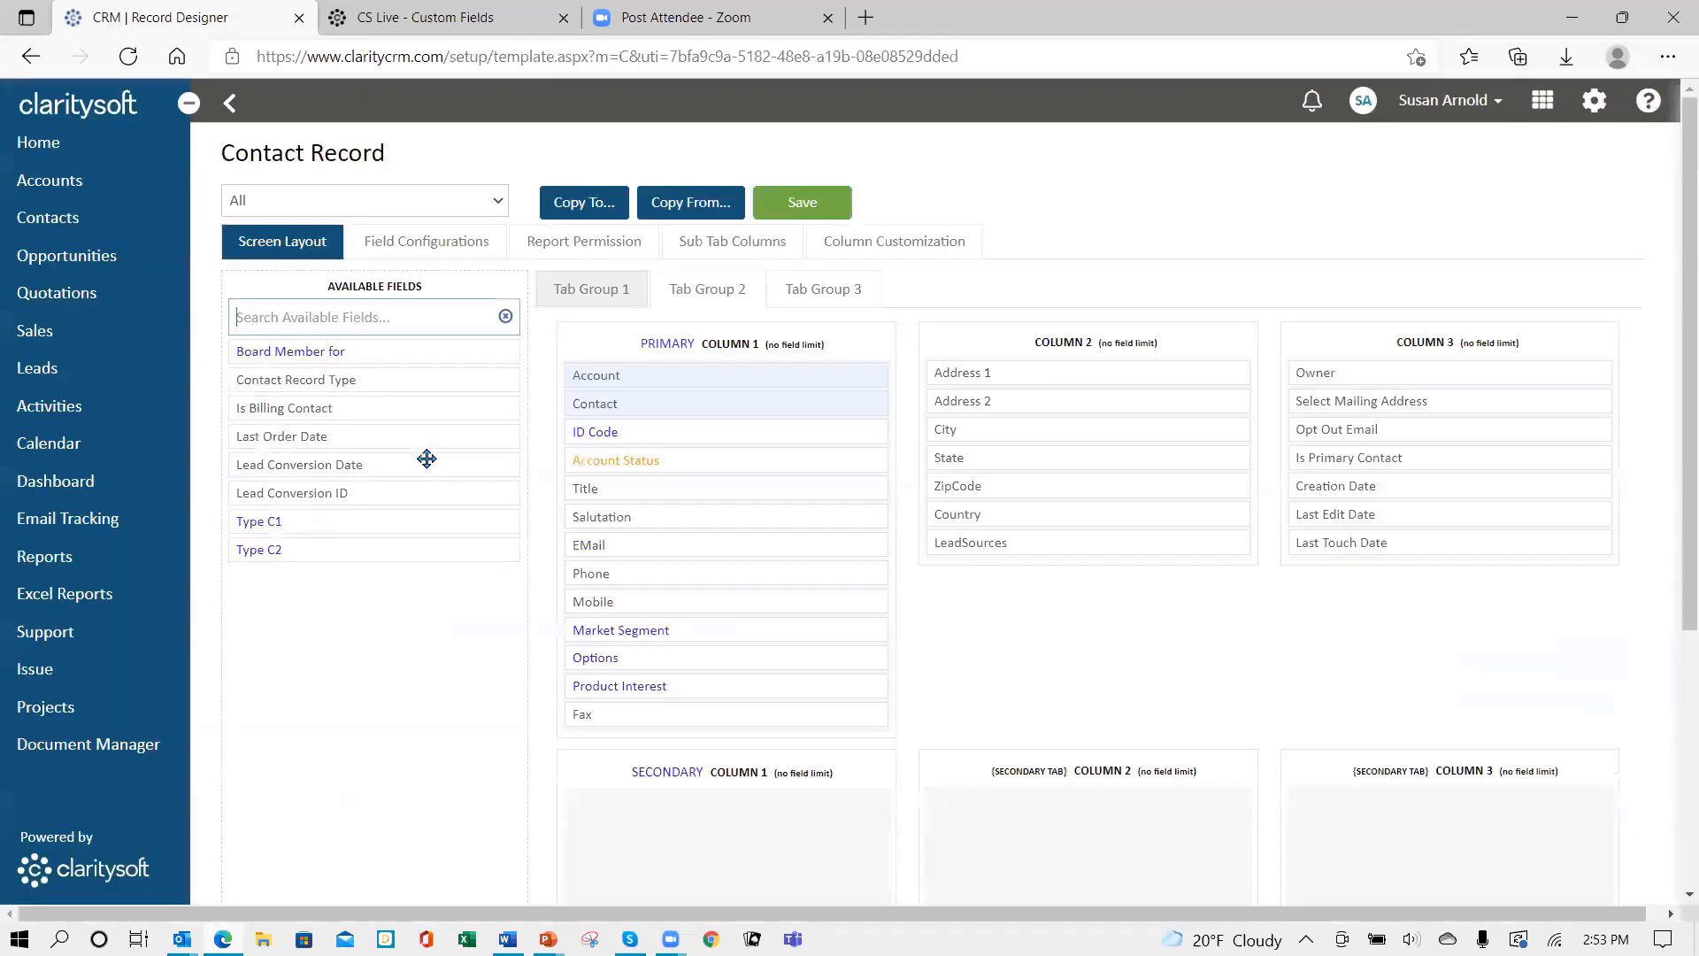
pyautogui.moveTo(346, 347); pyautogui.dragTo(1061, 370)
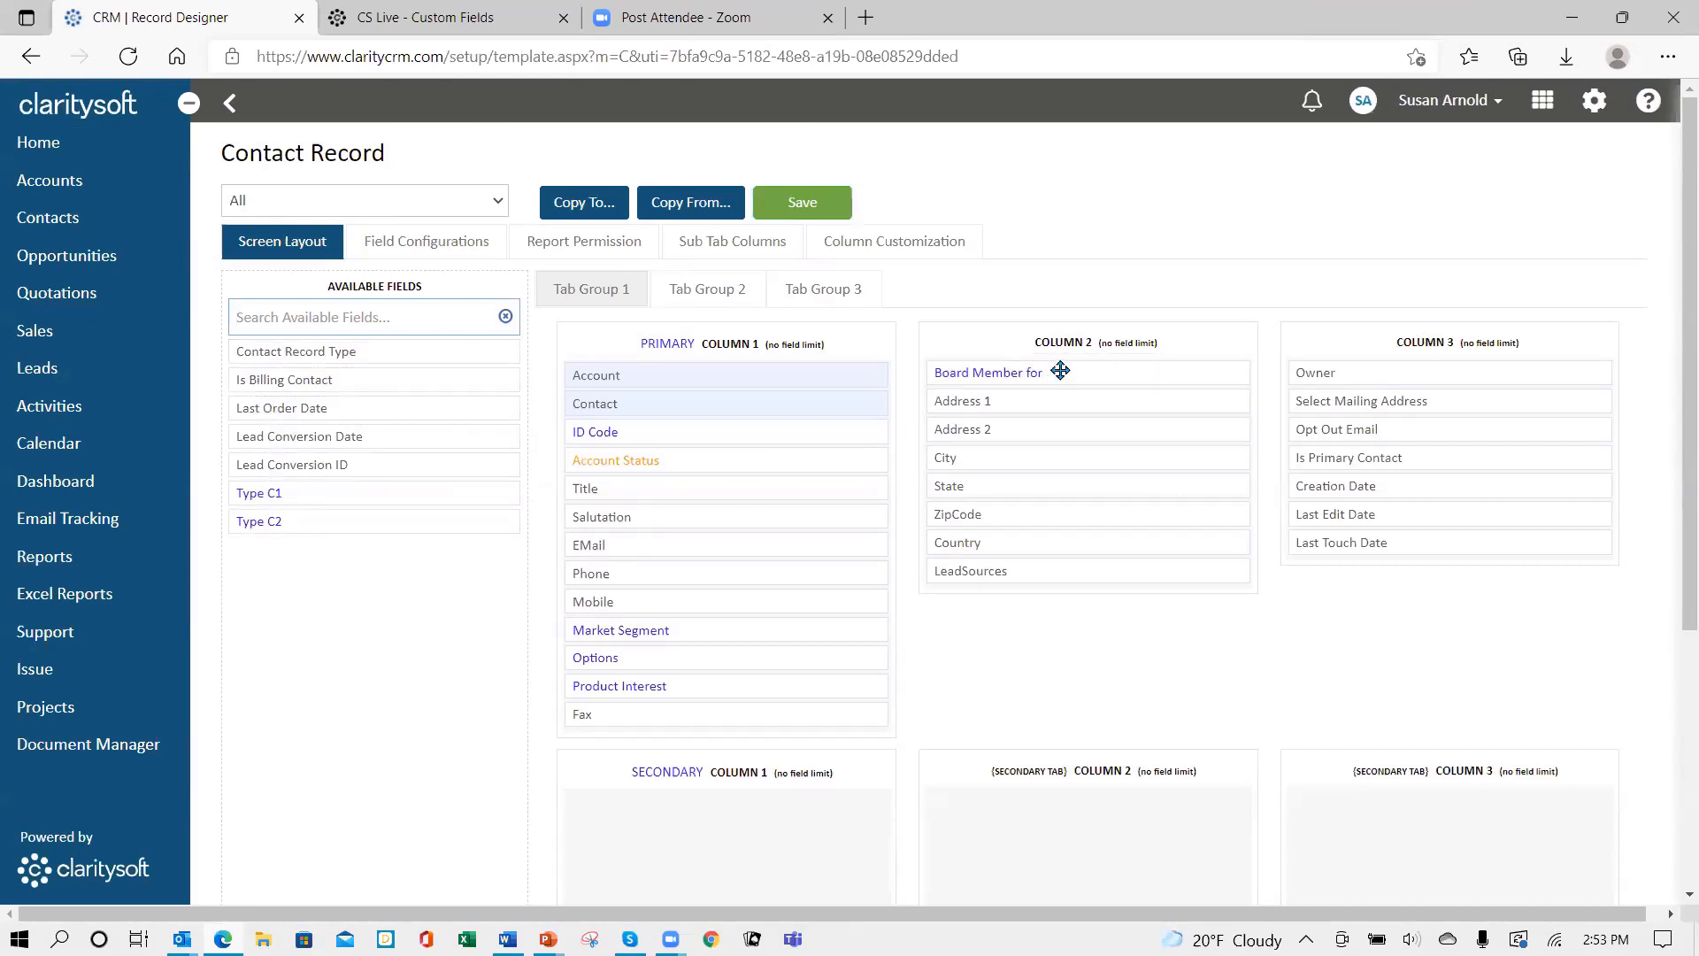
pyautogui.click(803, 205)
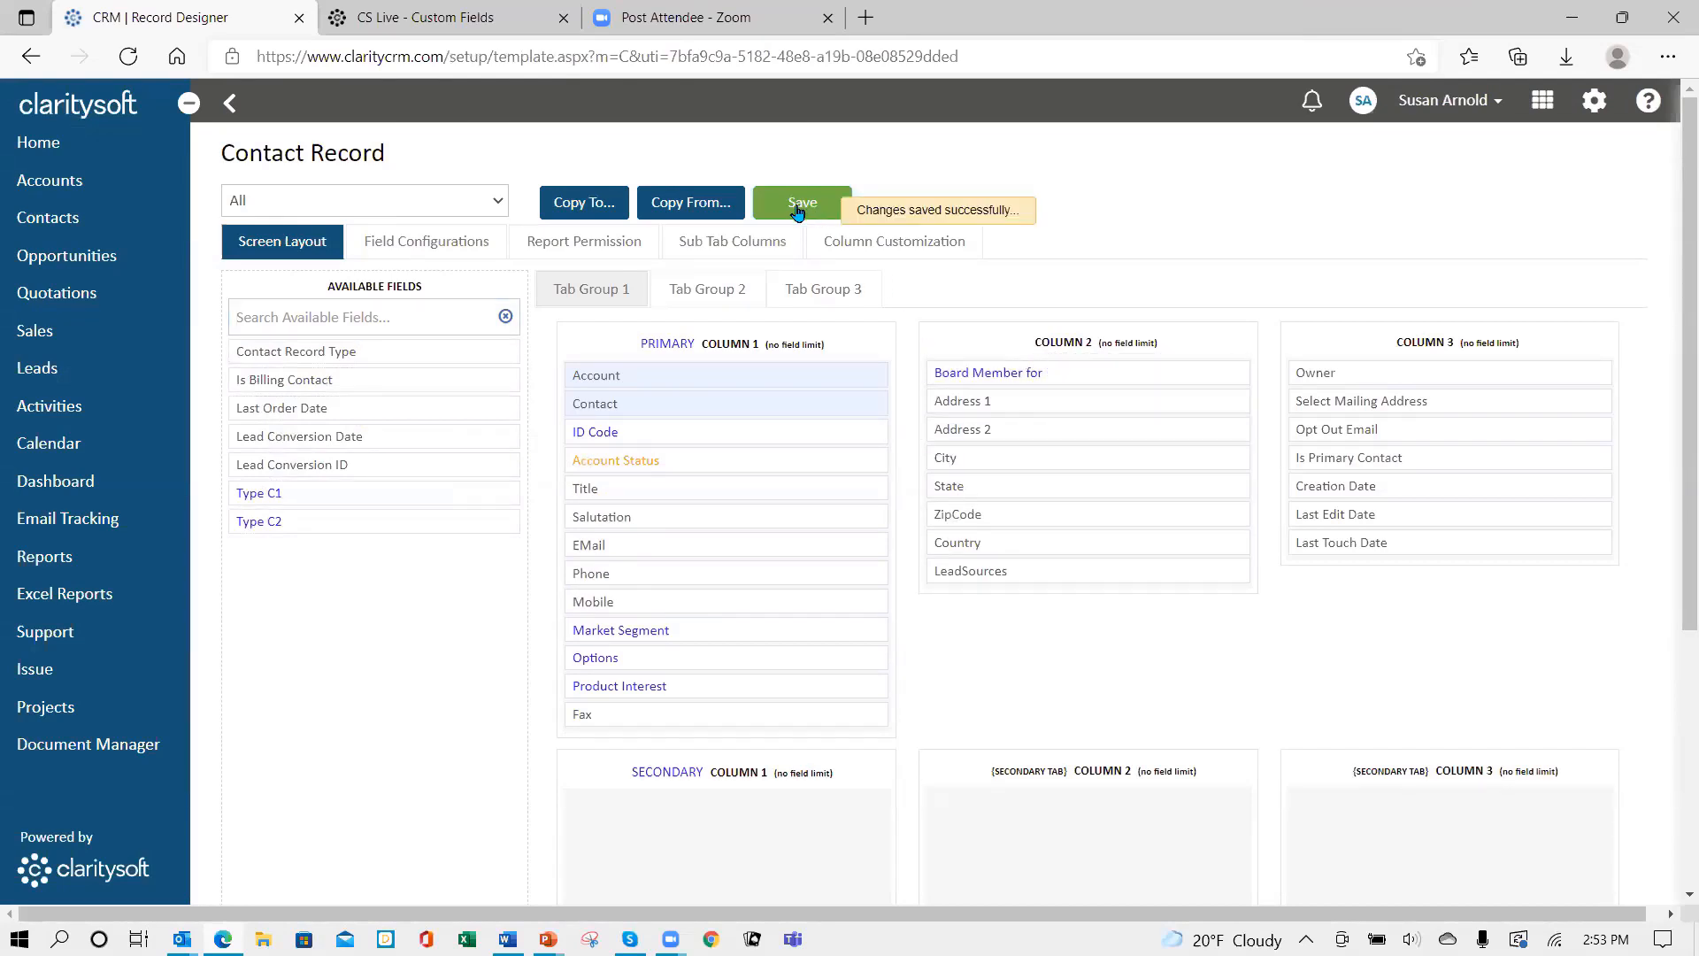
pyautogui.click(1496, 102)
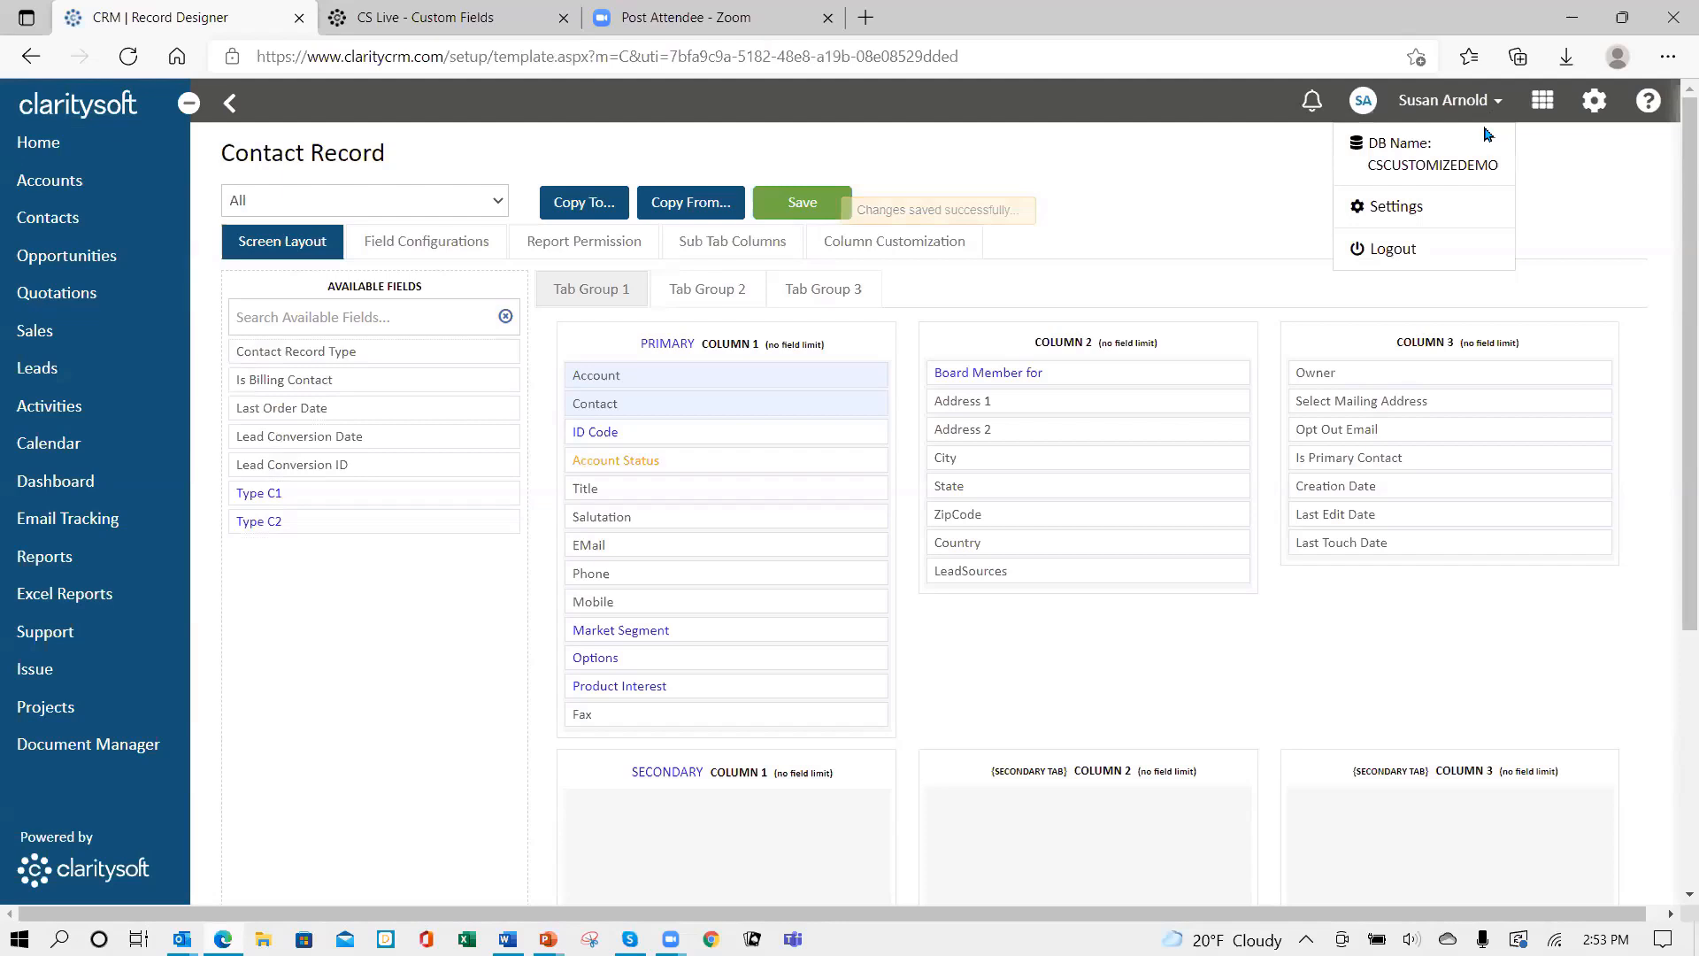
# - Log out and sign back in, re-entering the password after the failed first attempt
pyautogui.click(1389, 248)
pyautogui.click(800, 432)
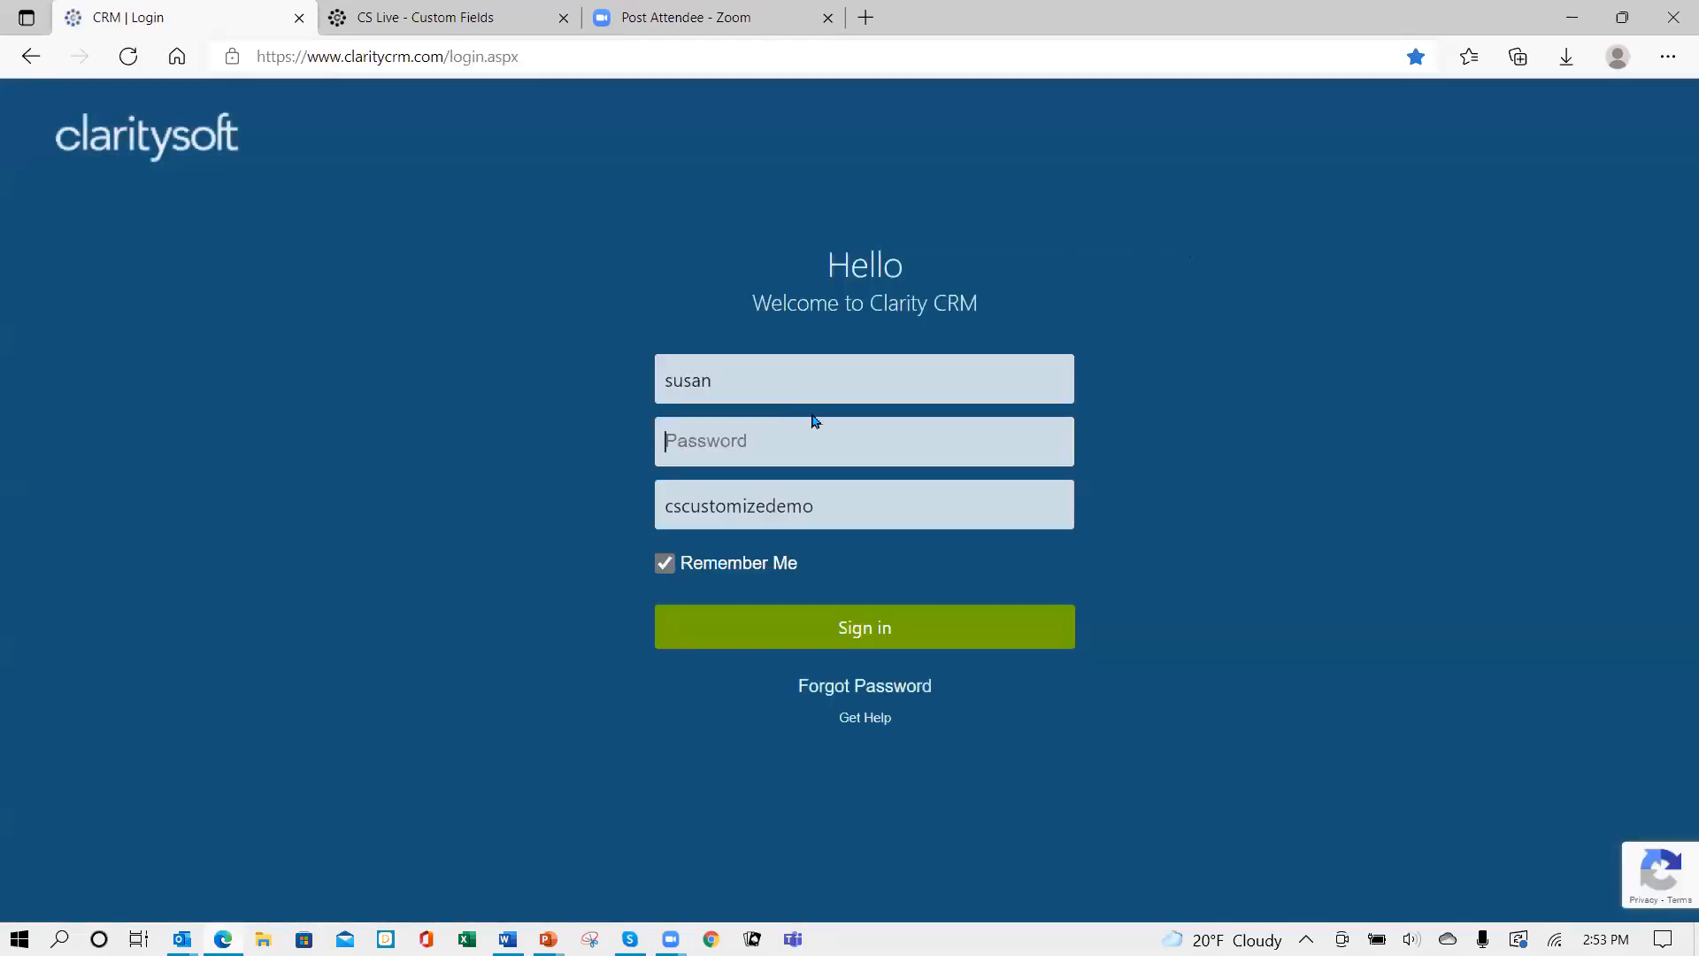
pyautogui.write('****')
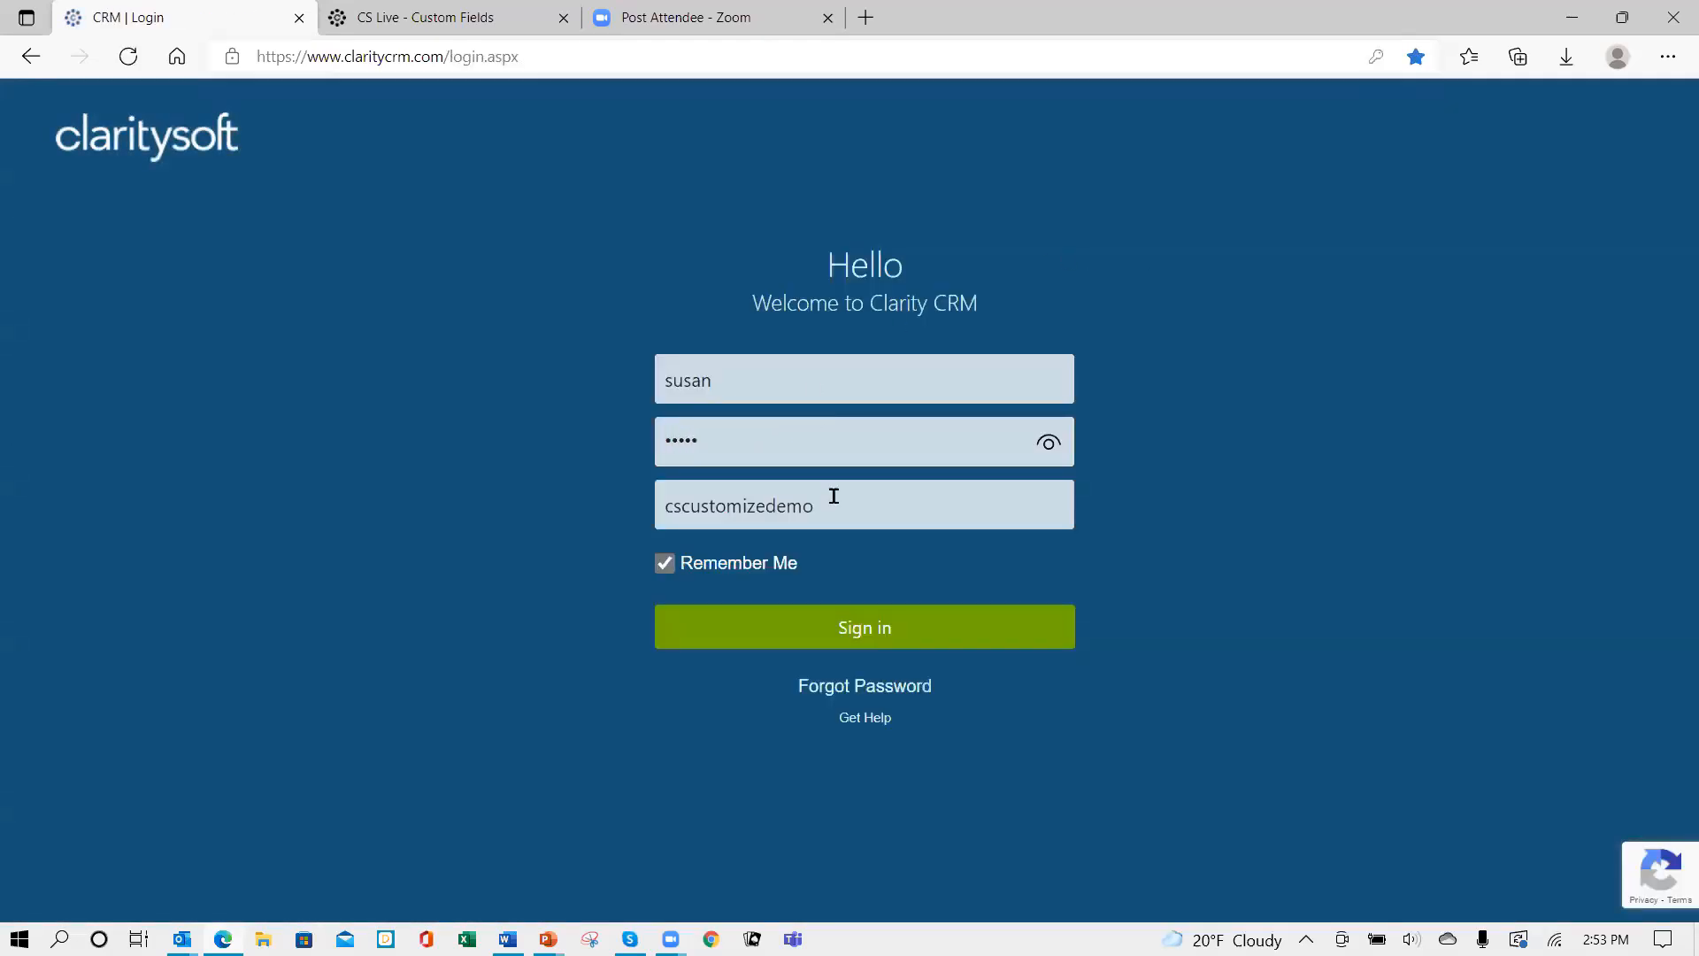
pyautogui.click(851, 635)
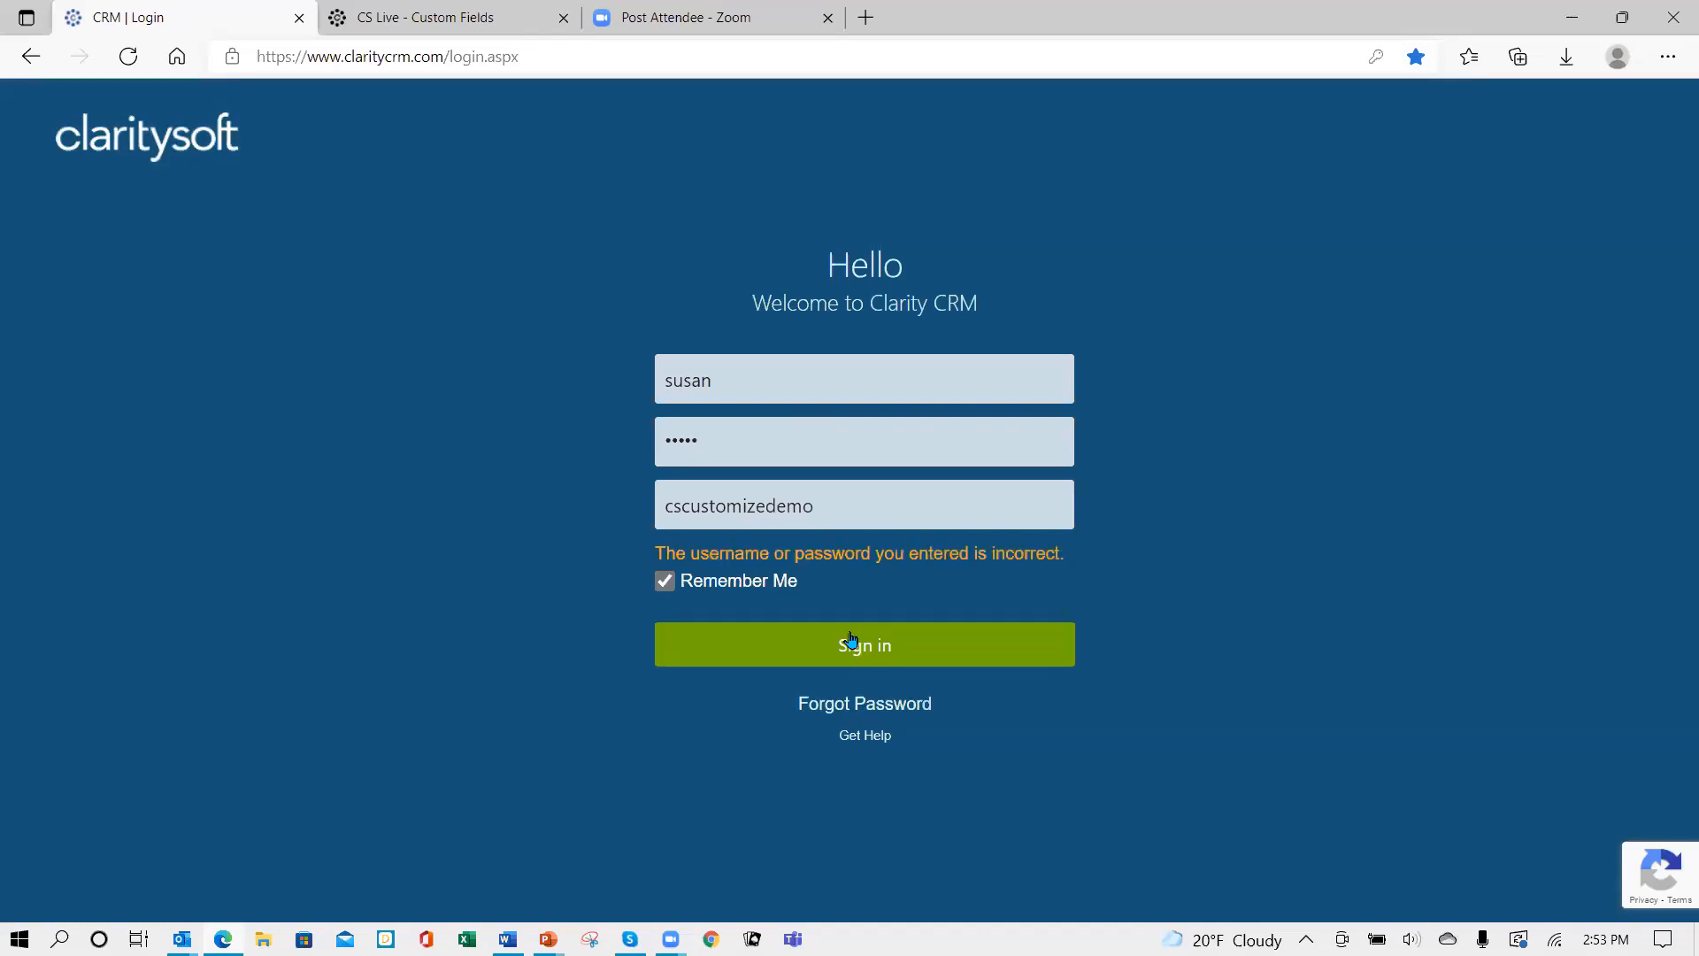
pyautogui.click(771, 455)
pyautogui.press('BackSpace')
pyautogui.press('BackSpace')
pyautogui.press('BackSpace')
pyautogui.write('••')
pyautogui.press('Return')
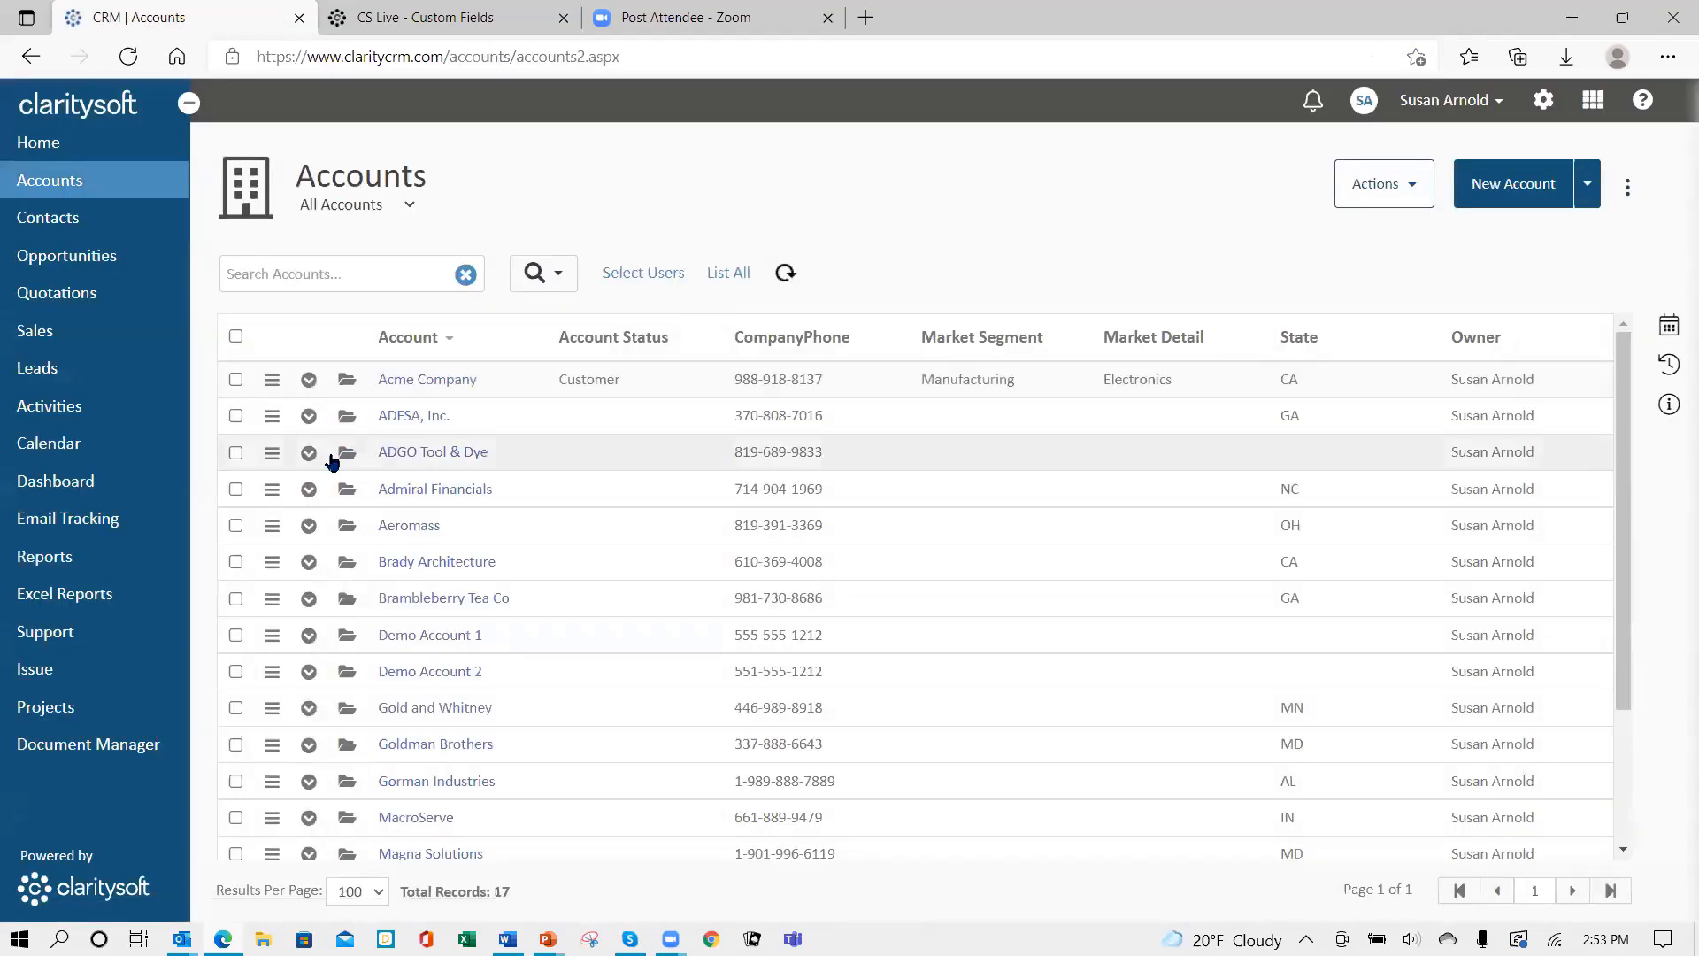
# - Open Acme Company and add the Gorman Industries contact as a board member
pyautogui.click(346, 380)
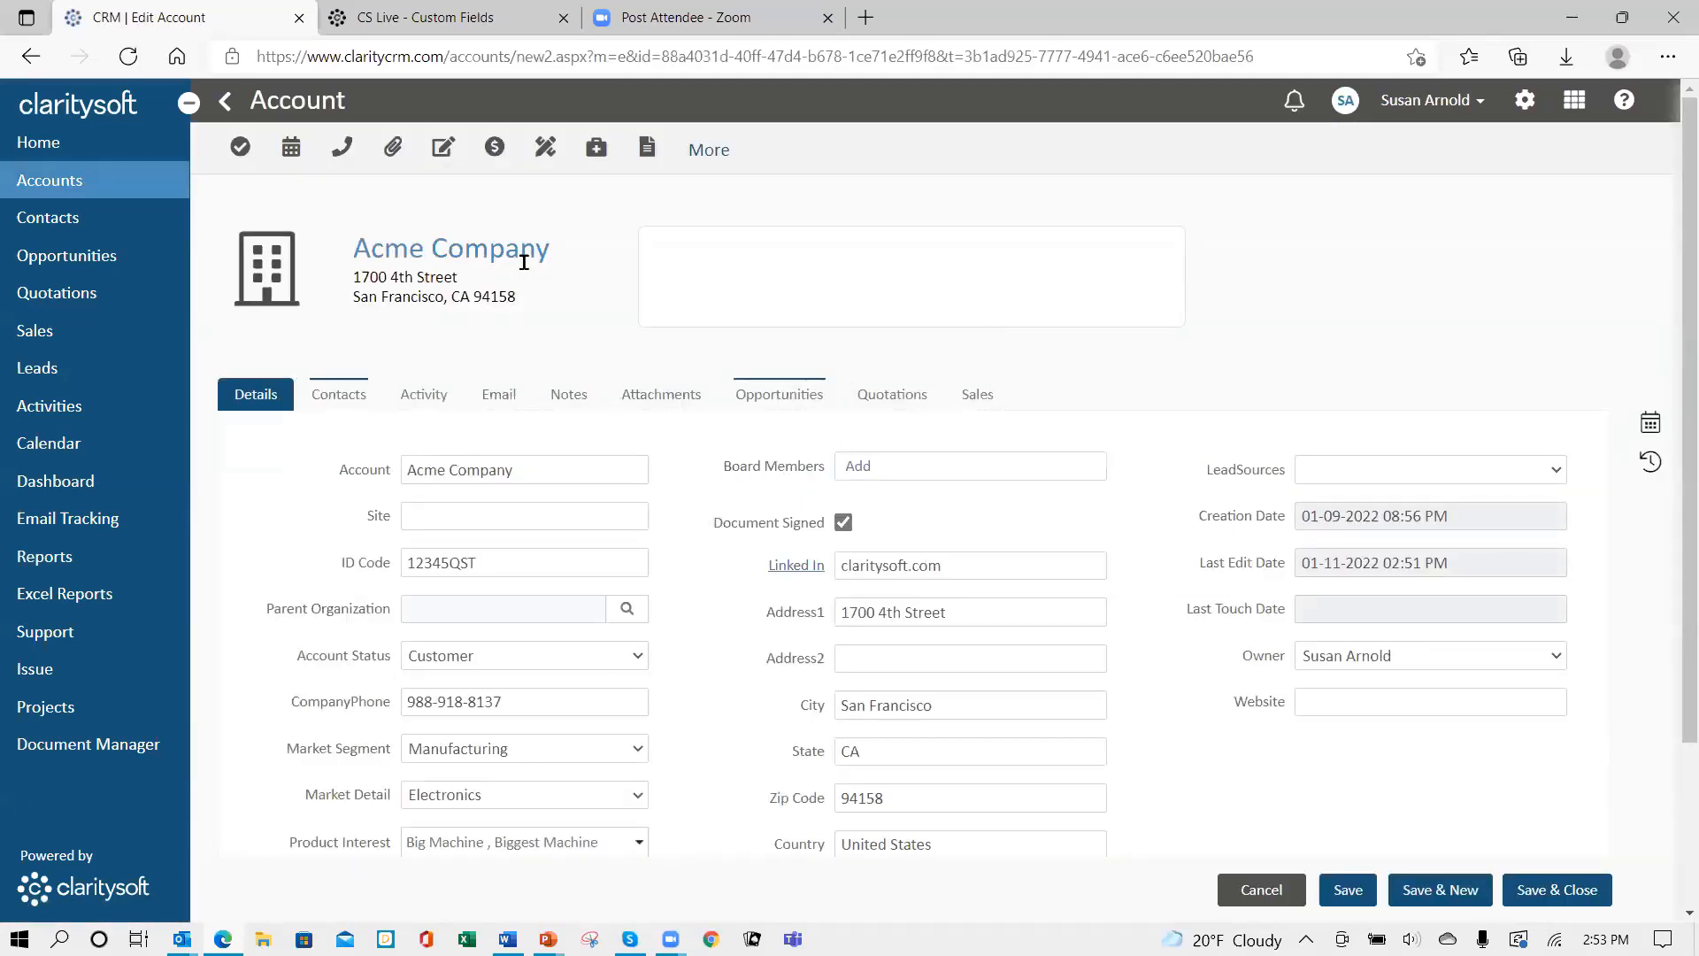
pyautogui.click(859, 467)
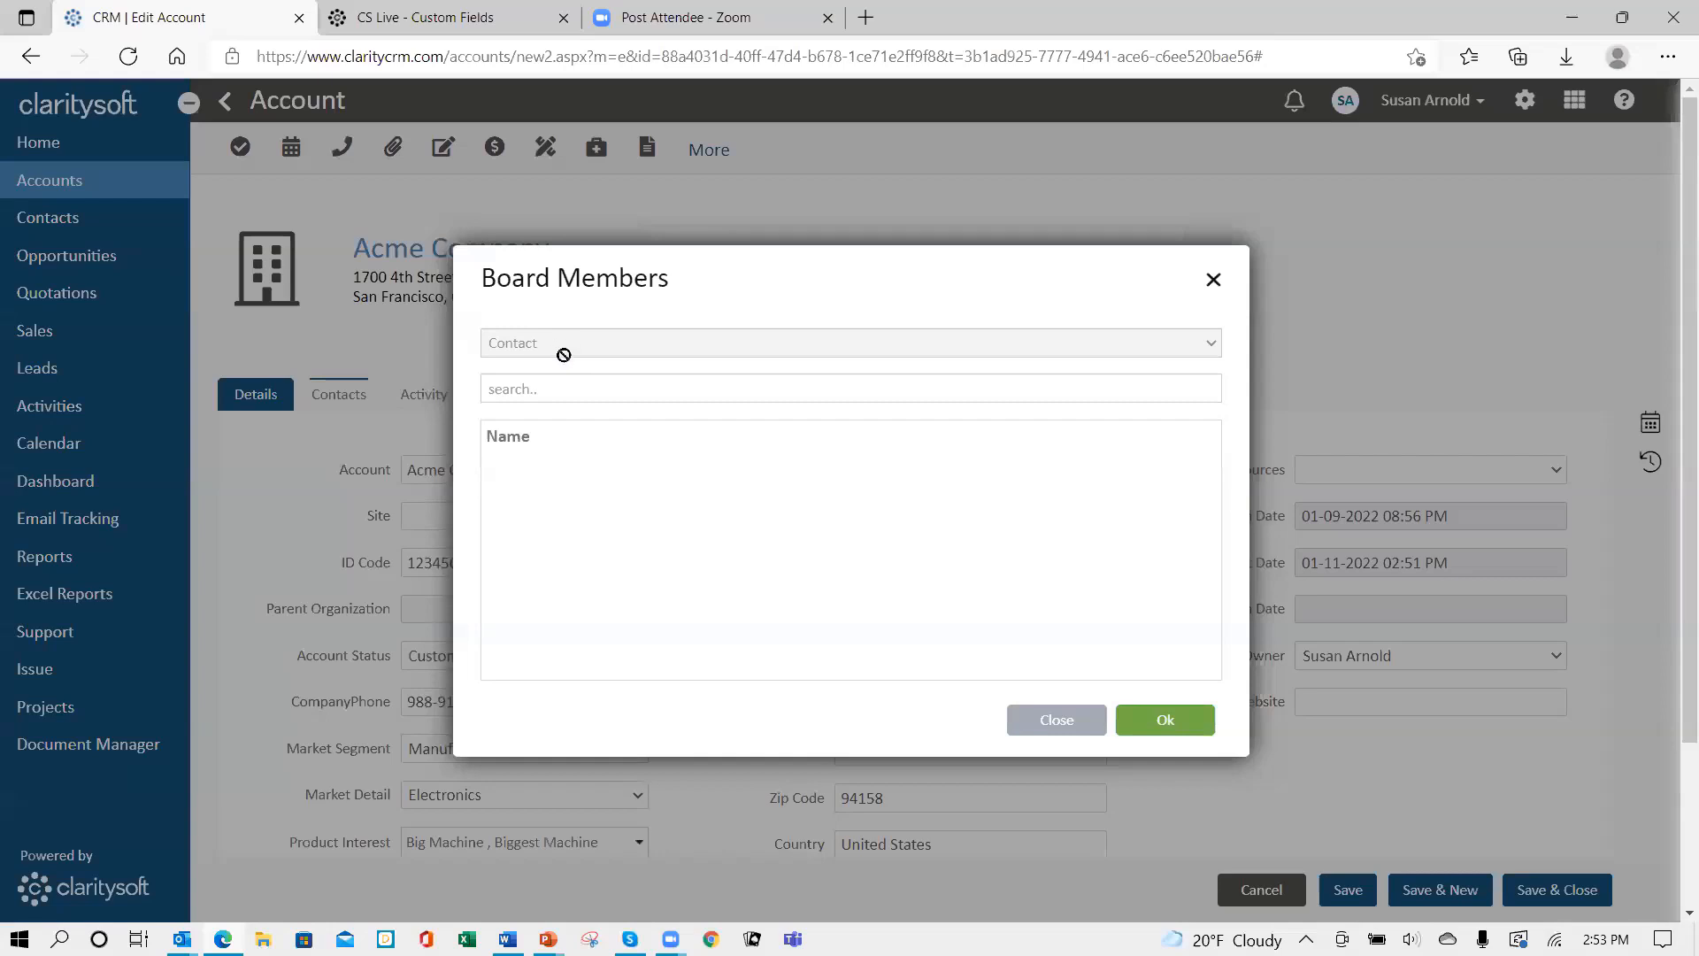
pyautogui.click(562, 386)
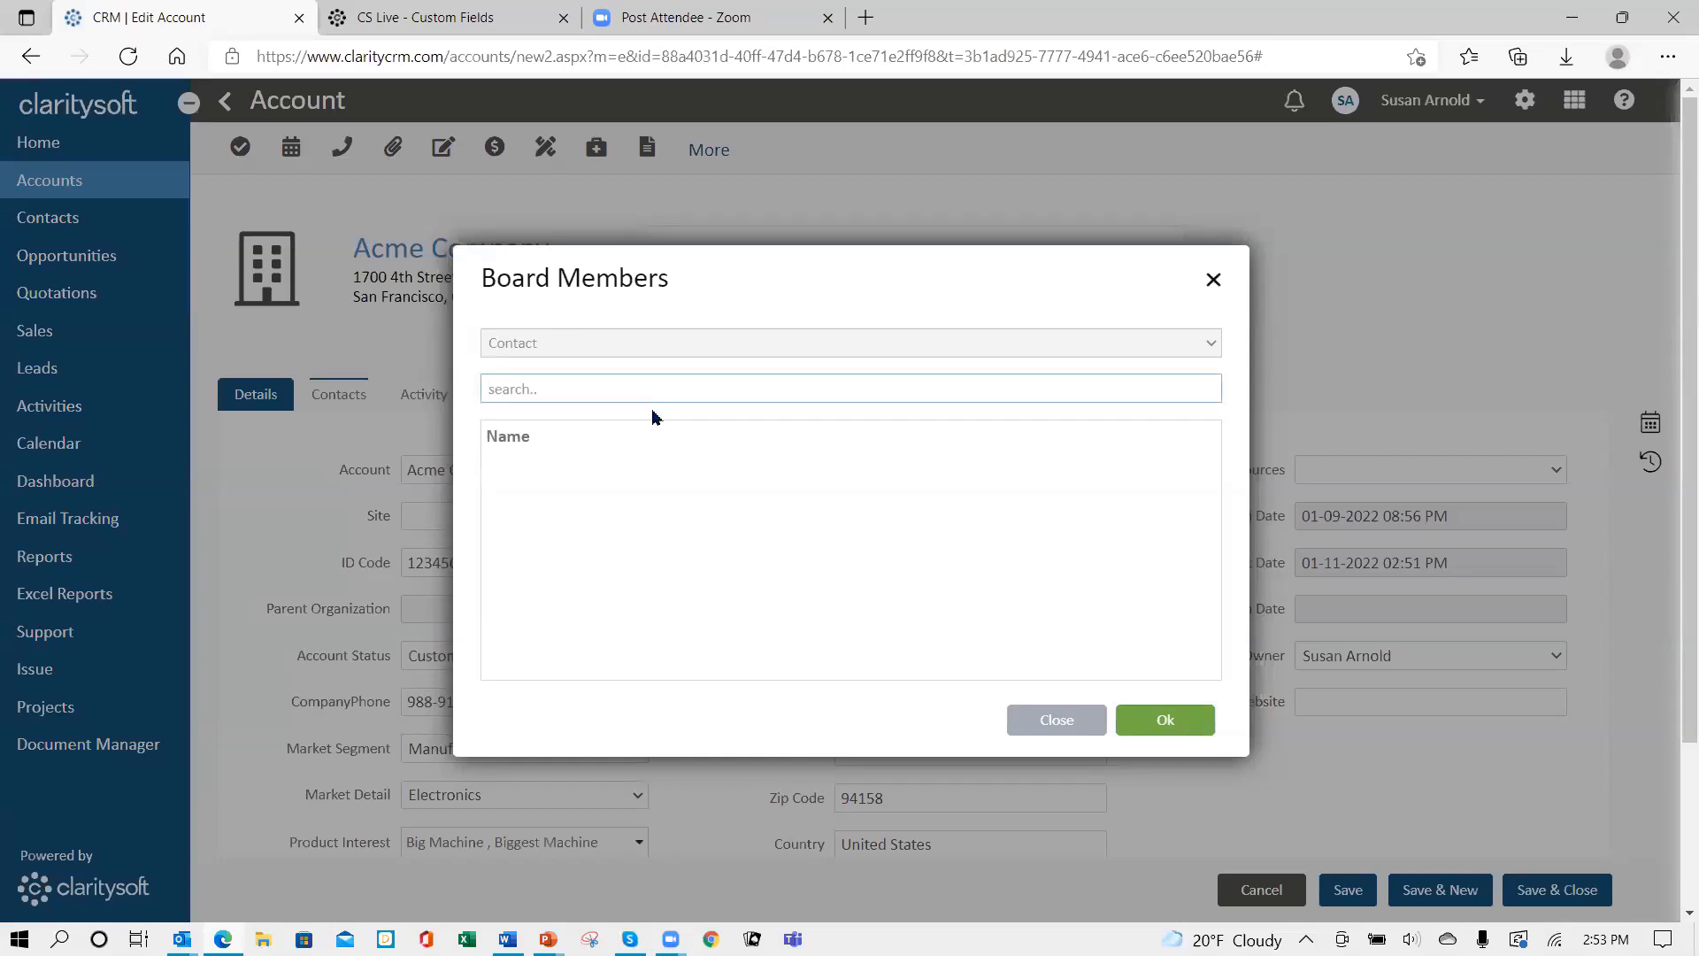
pyautogui.write('ge')
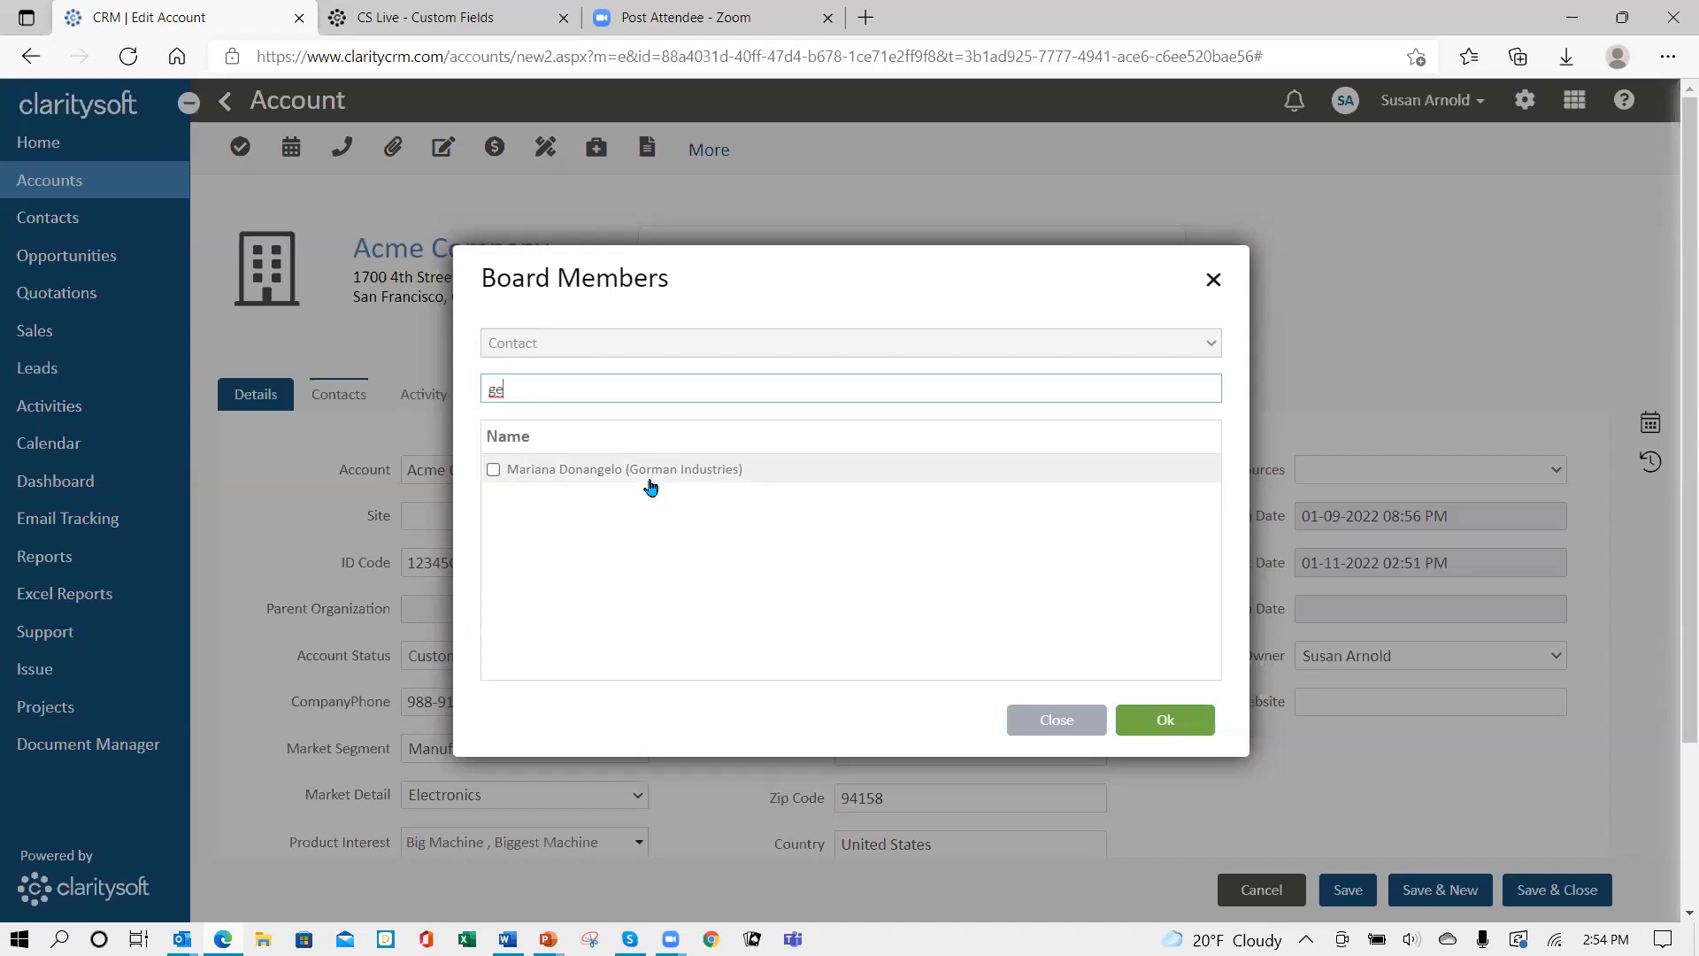
pyautogui.click(494, 470)
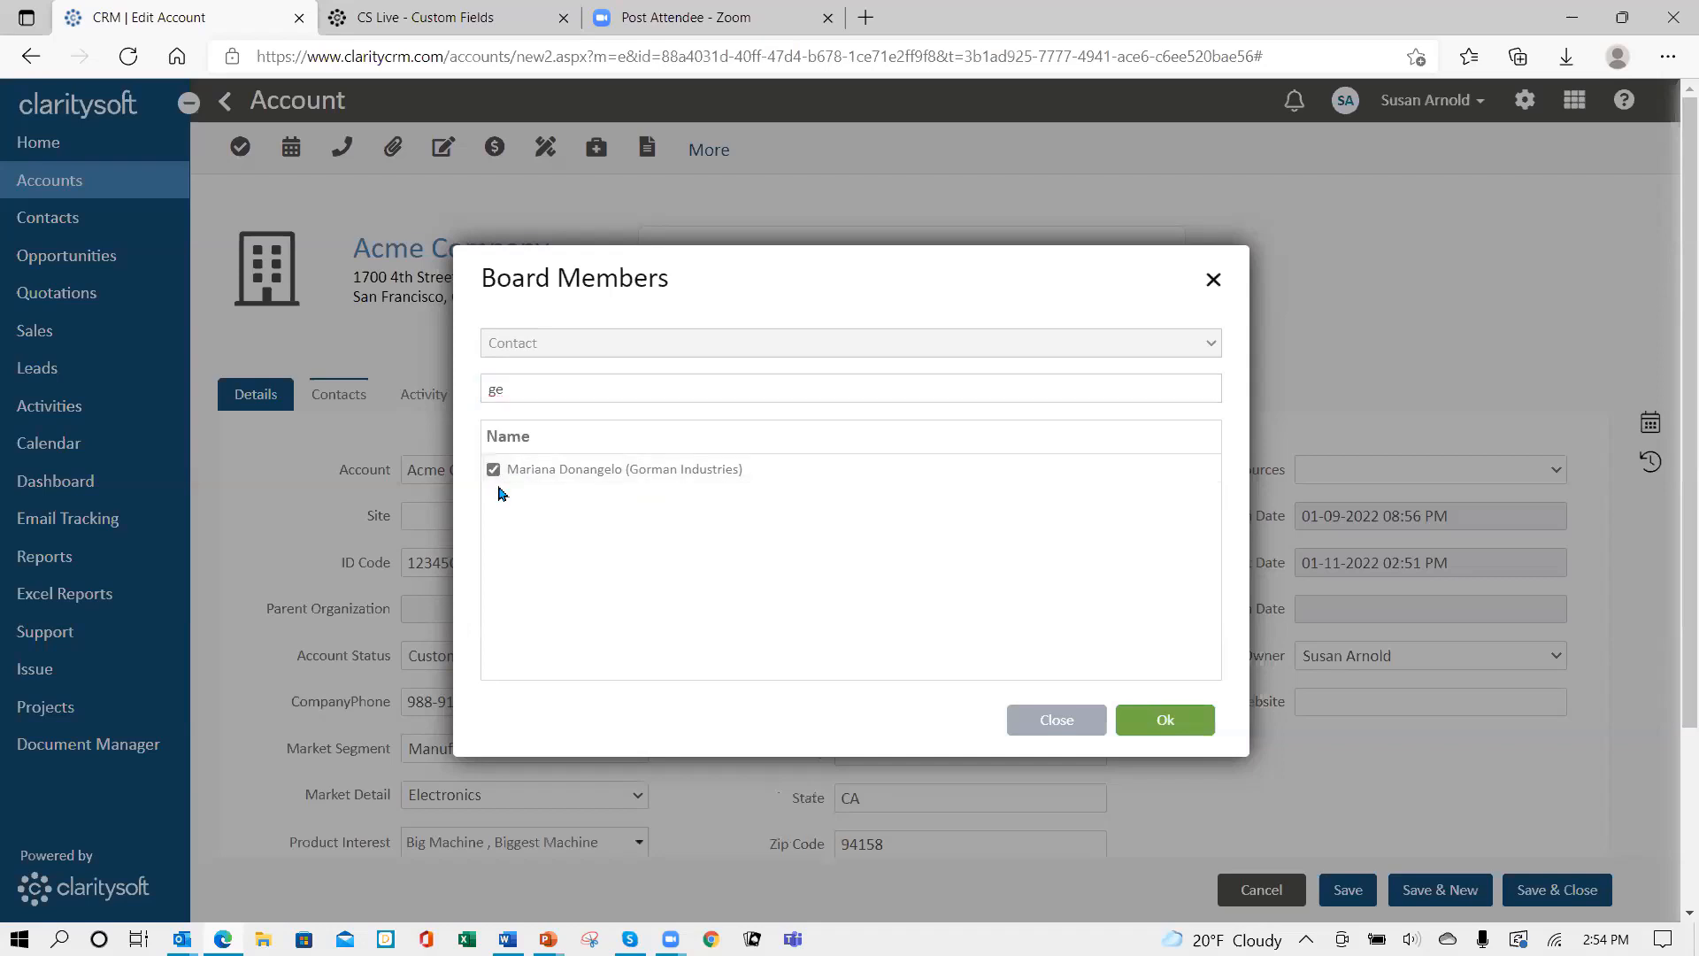
pyautogui.click(1189, 719)
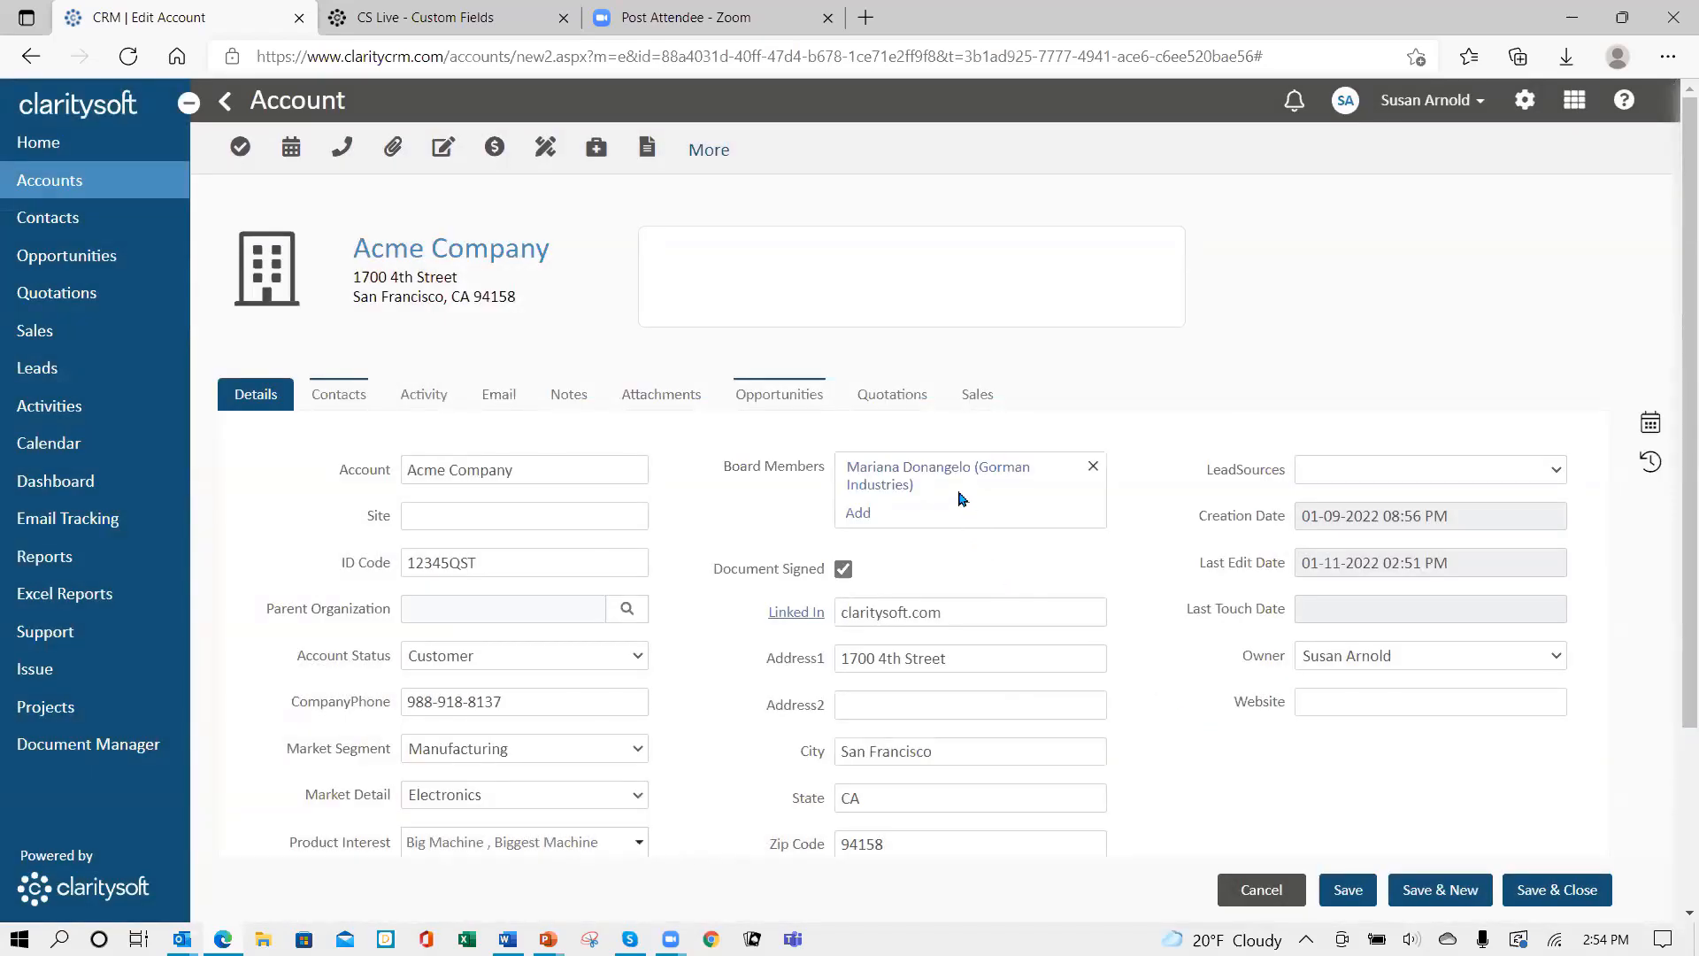
# - Add the Admiral Financials contact as a second board member and save the account
pyautogui.click(855, 520)
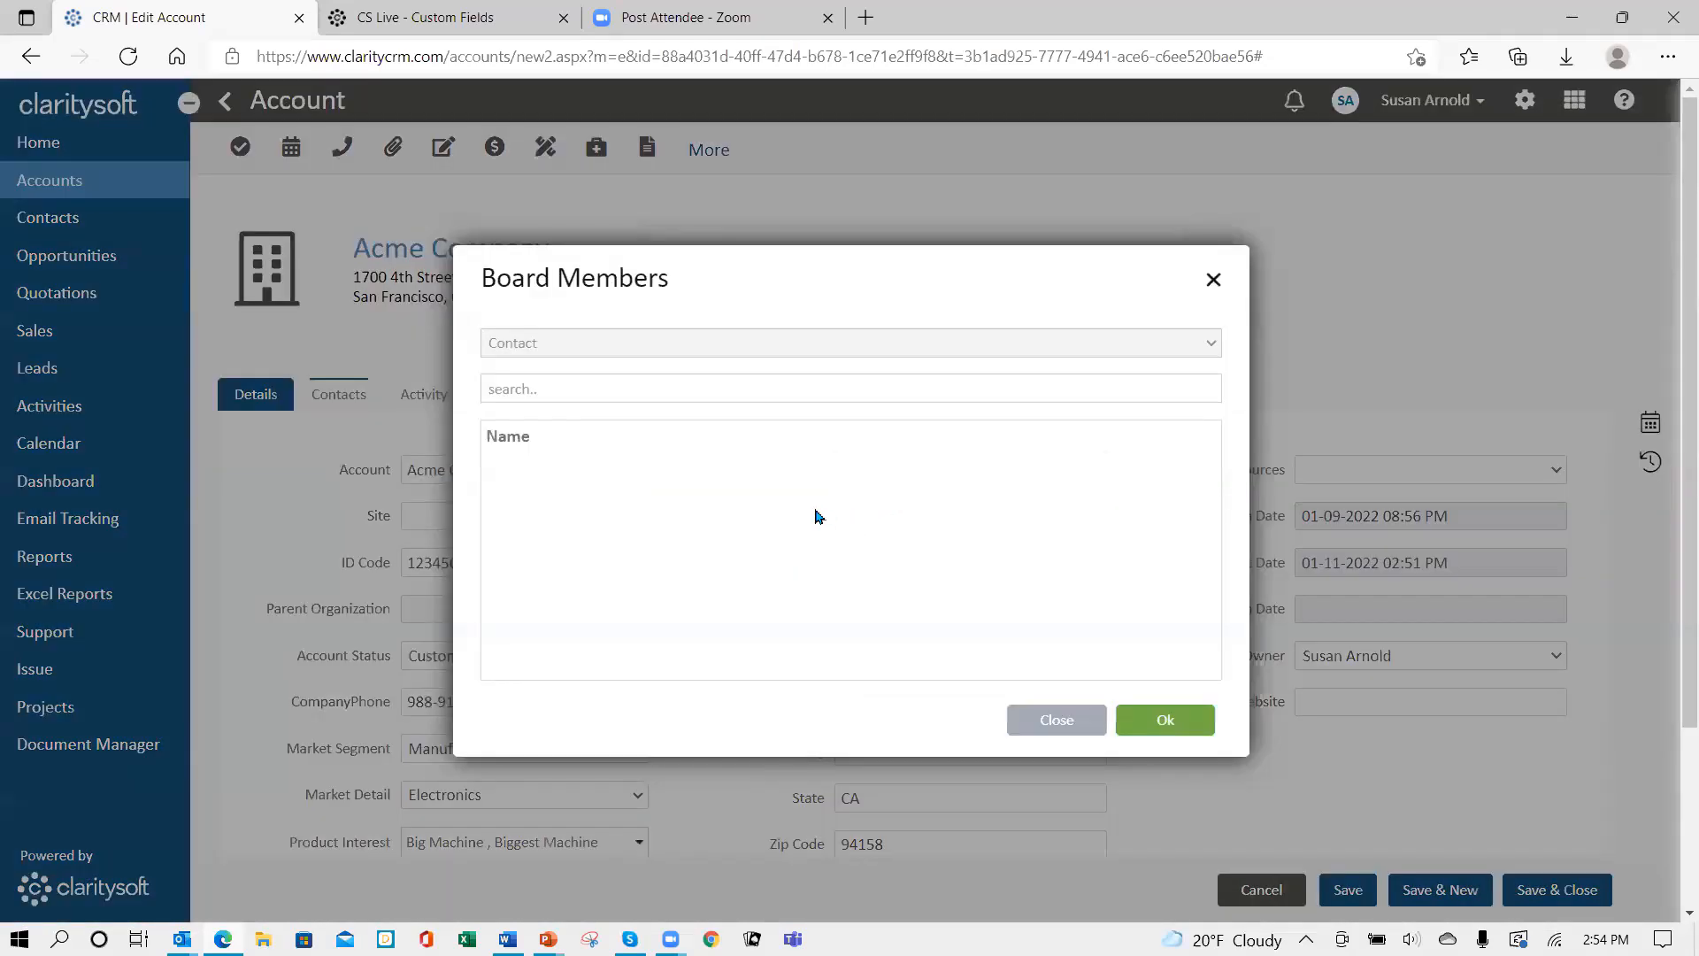
pyautogui.click(612, 386)
pyautogui.write('he')
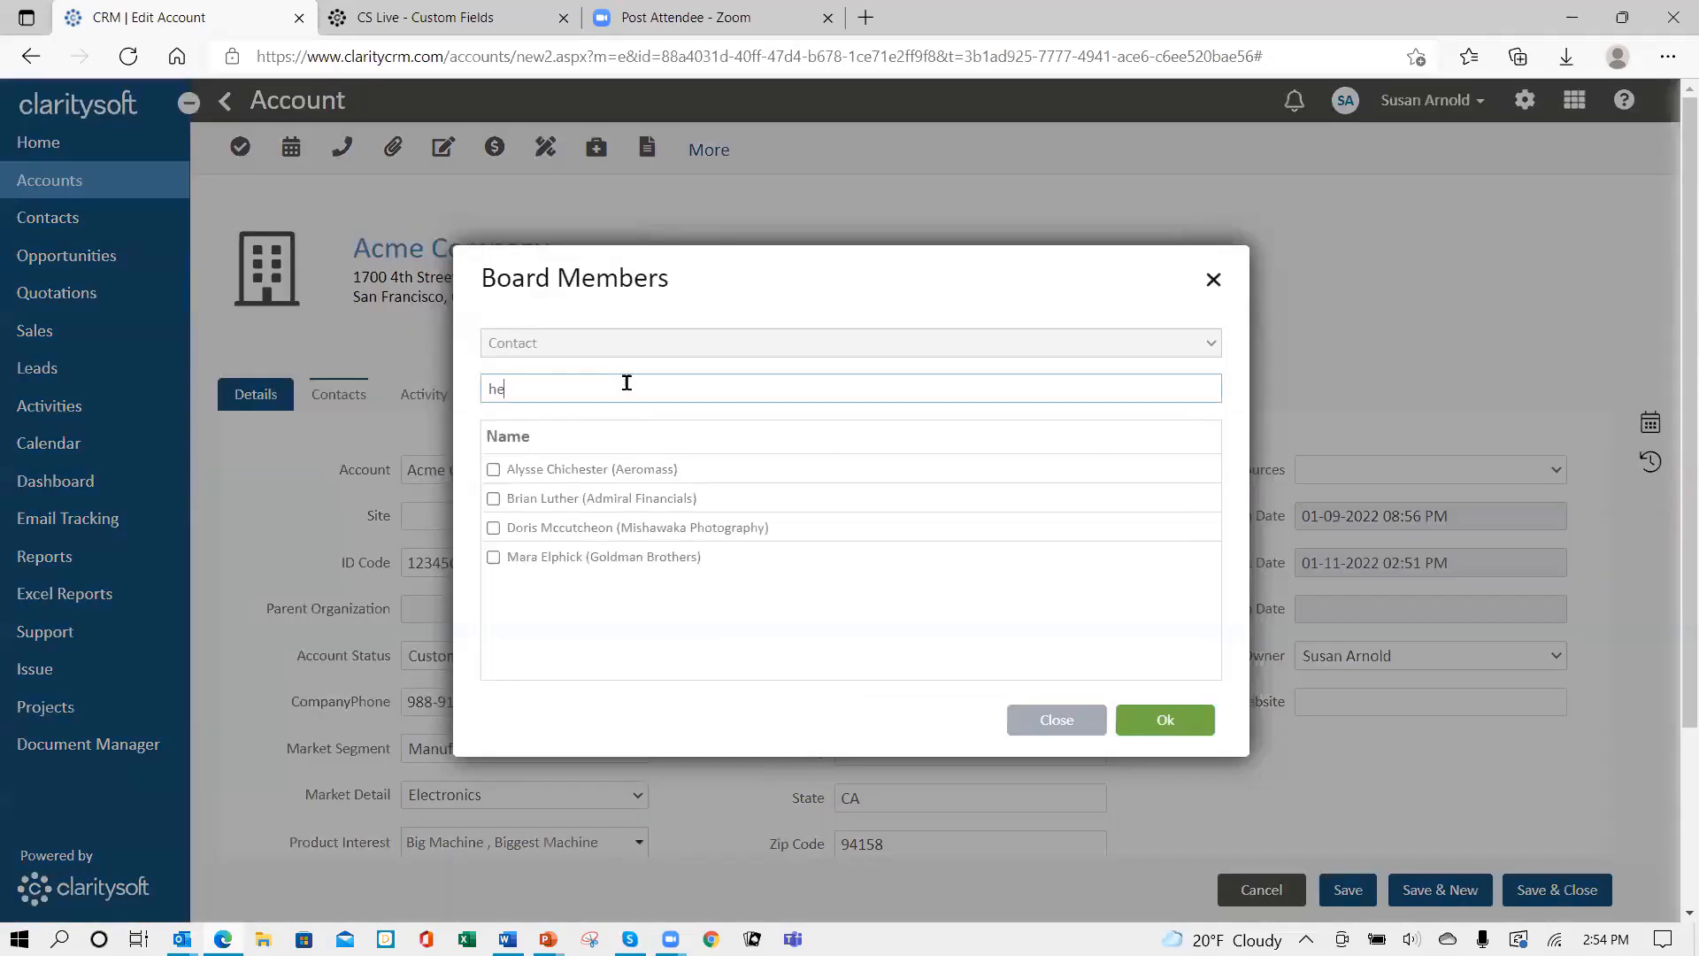
pyautogui.click(493, 499)
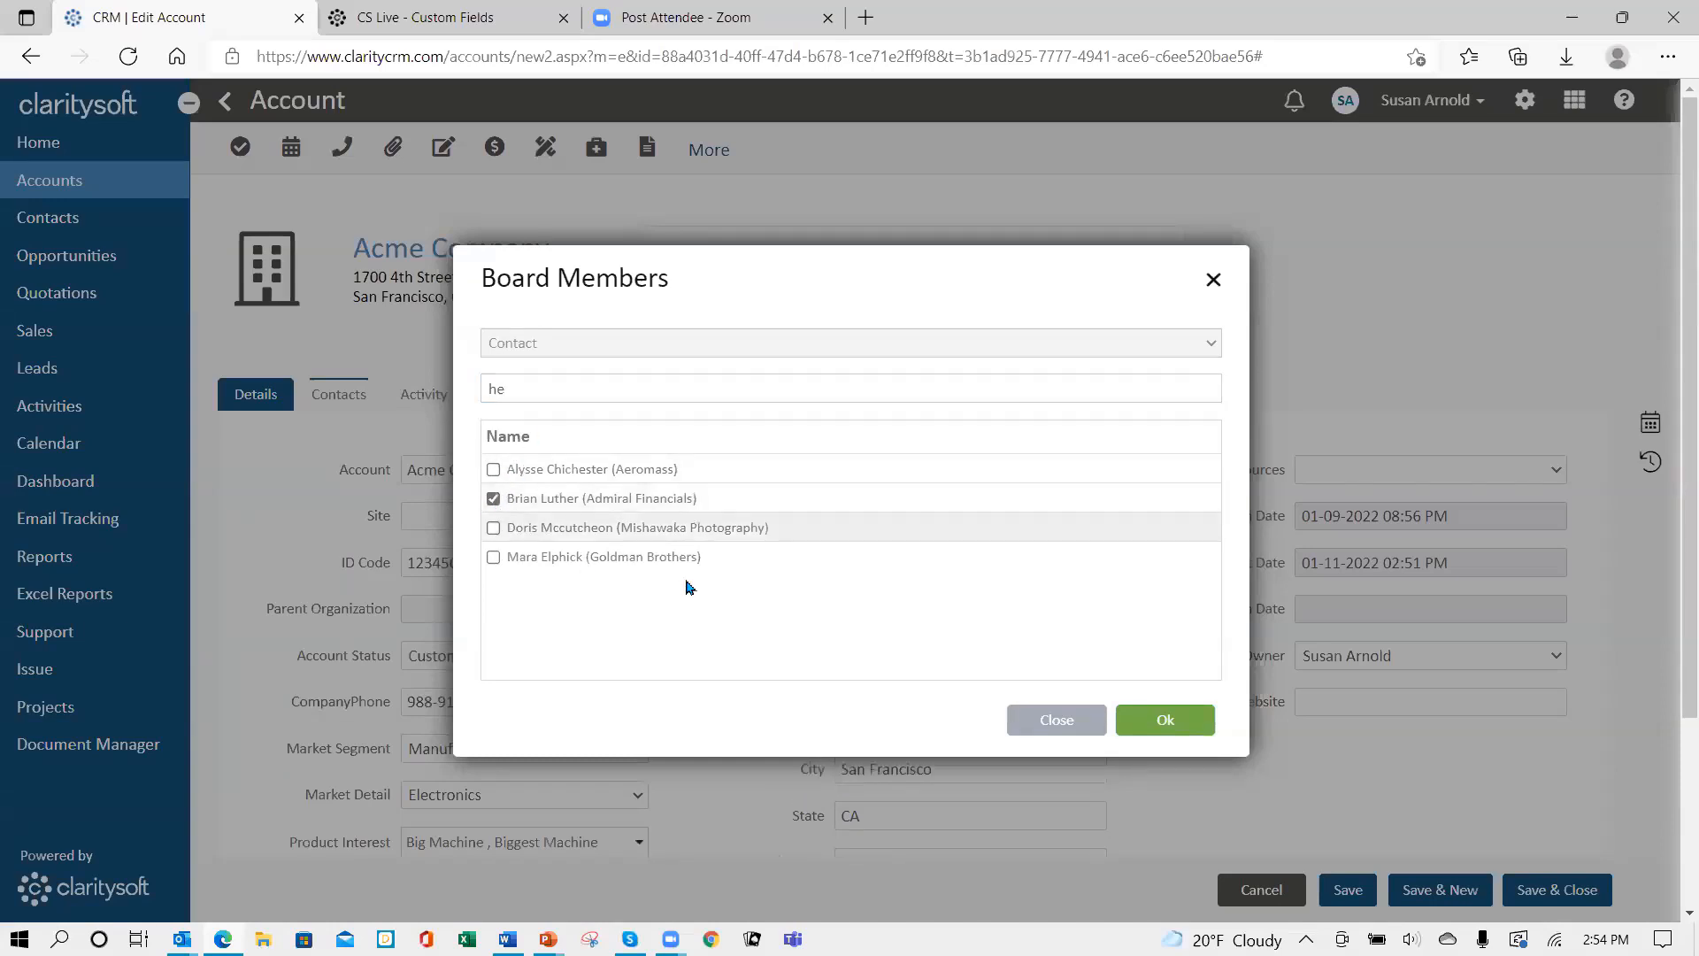
pyautogui.click(1161, 724)
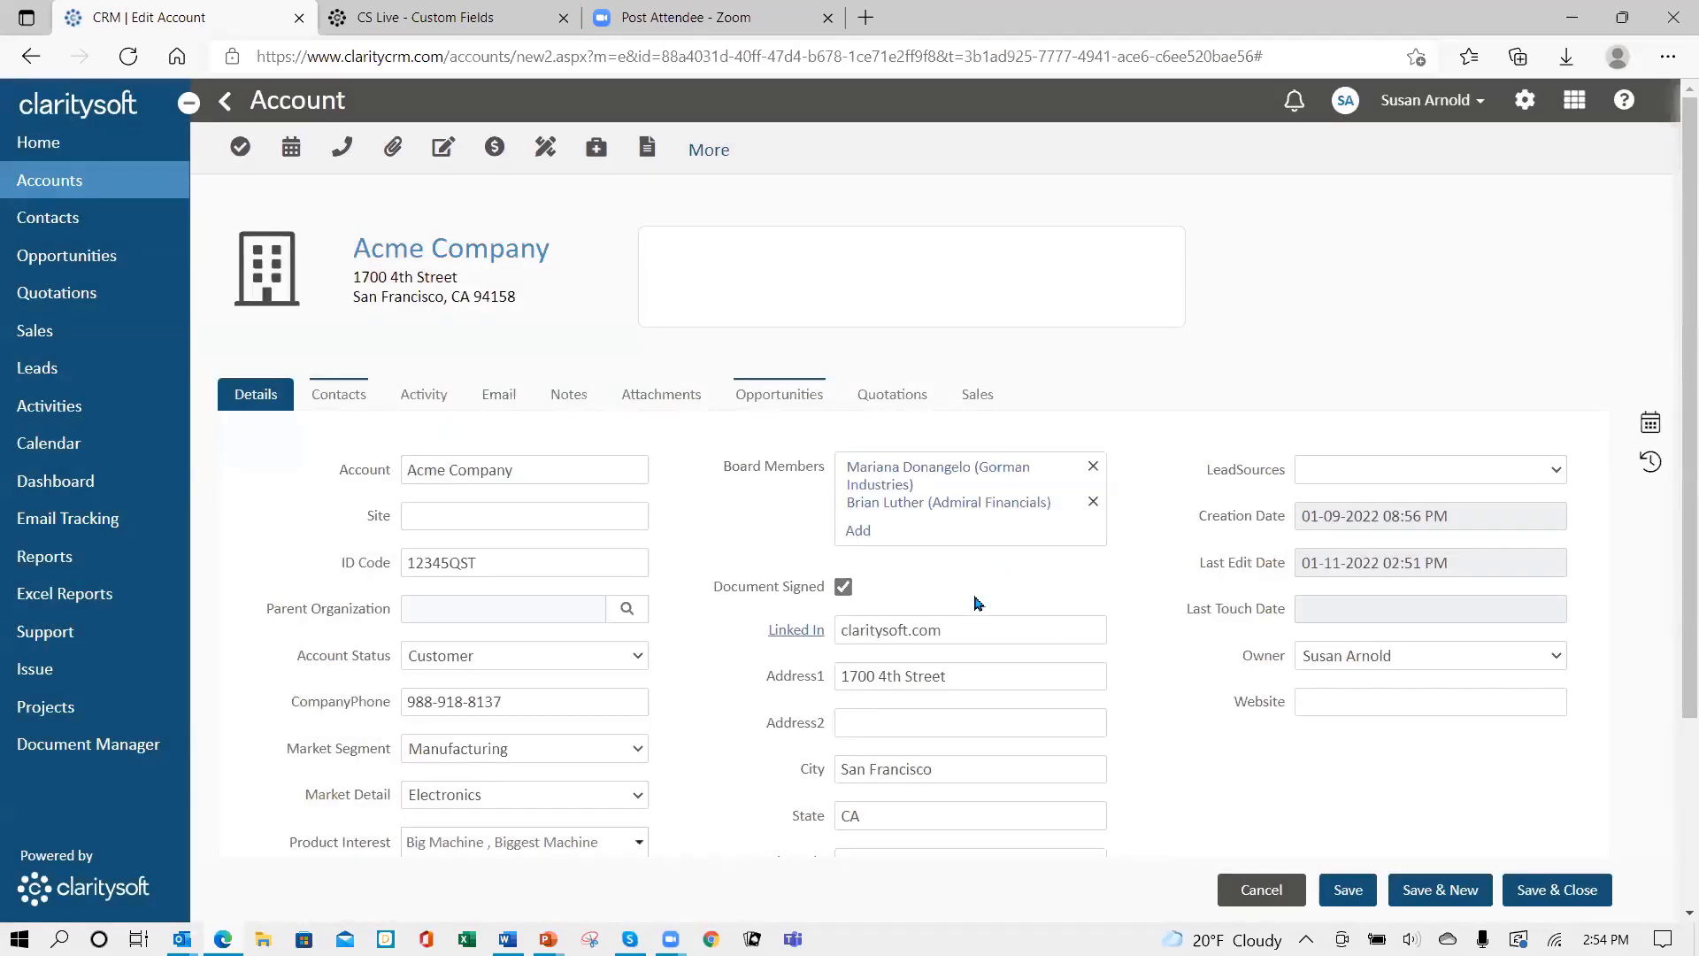
pyautogui.click(1559, 890)
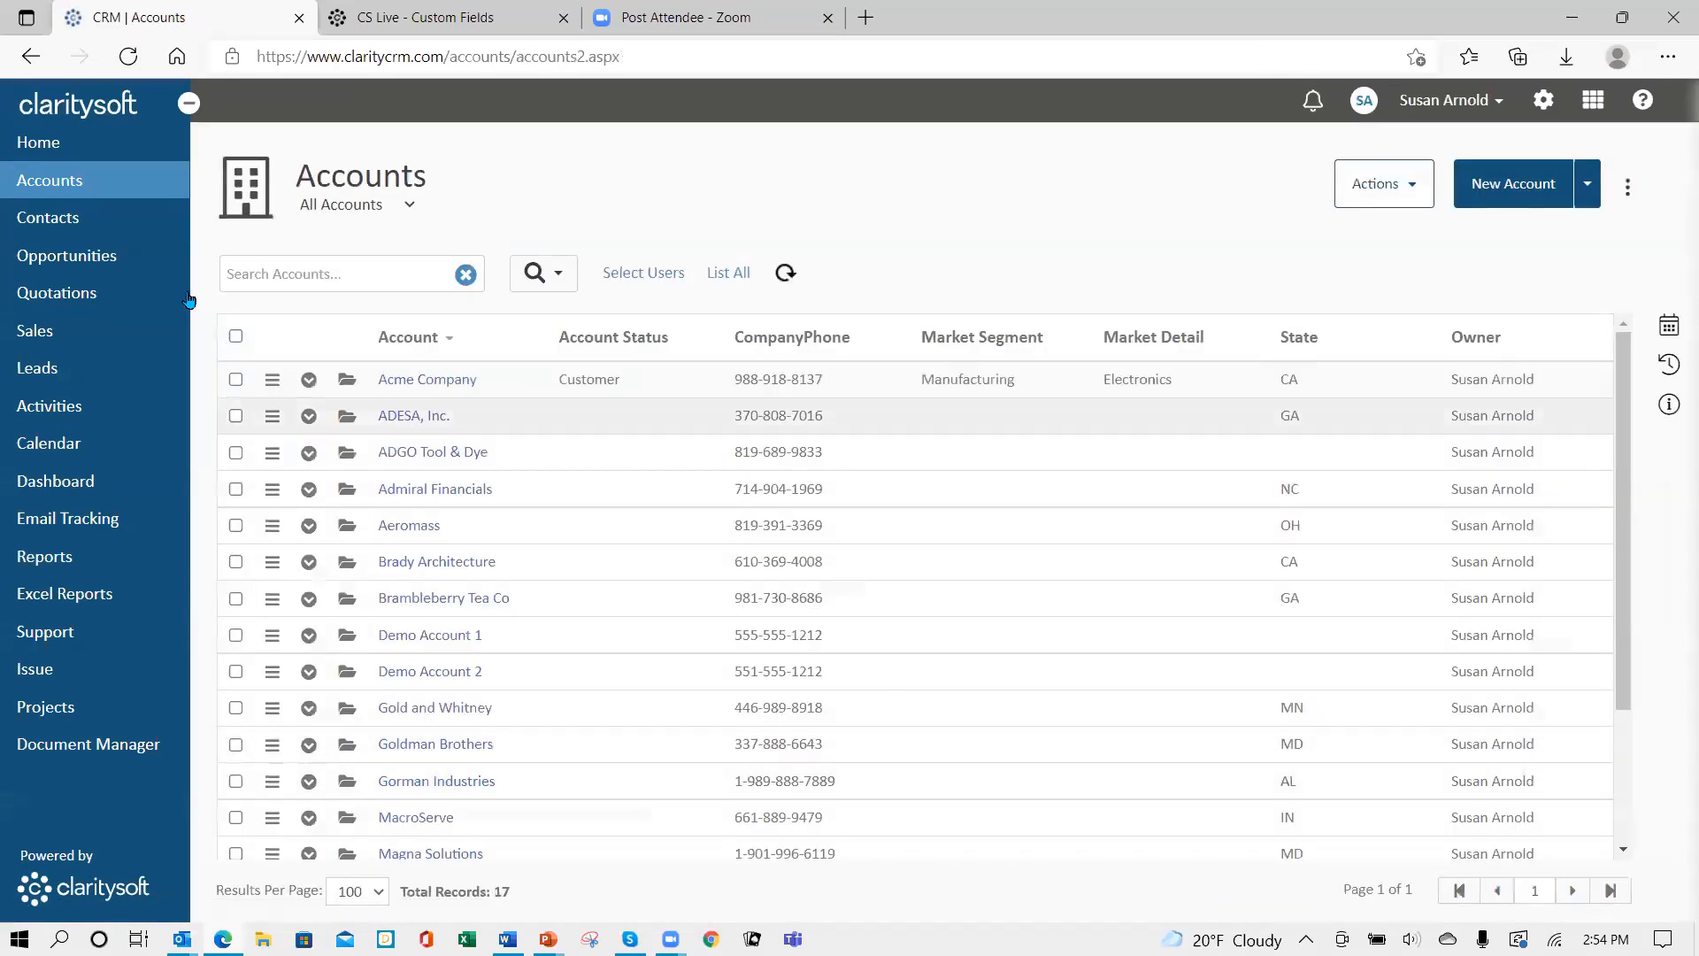
# - Search Contacts for the Gorman Industries board member, review the record, and save and close it
pyautogui.click(97, 231)
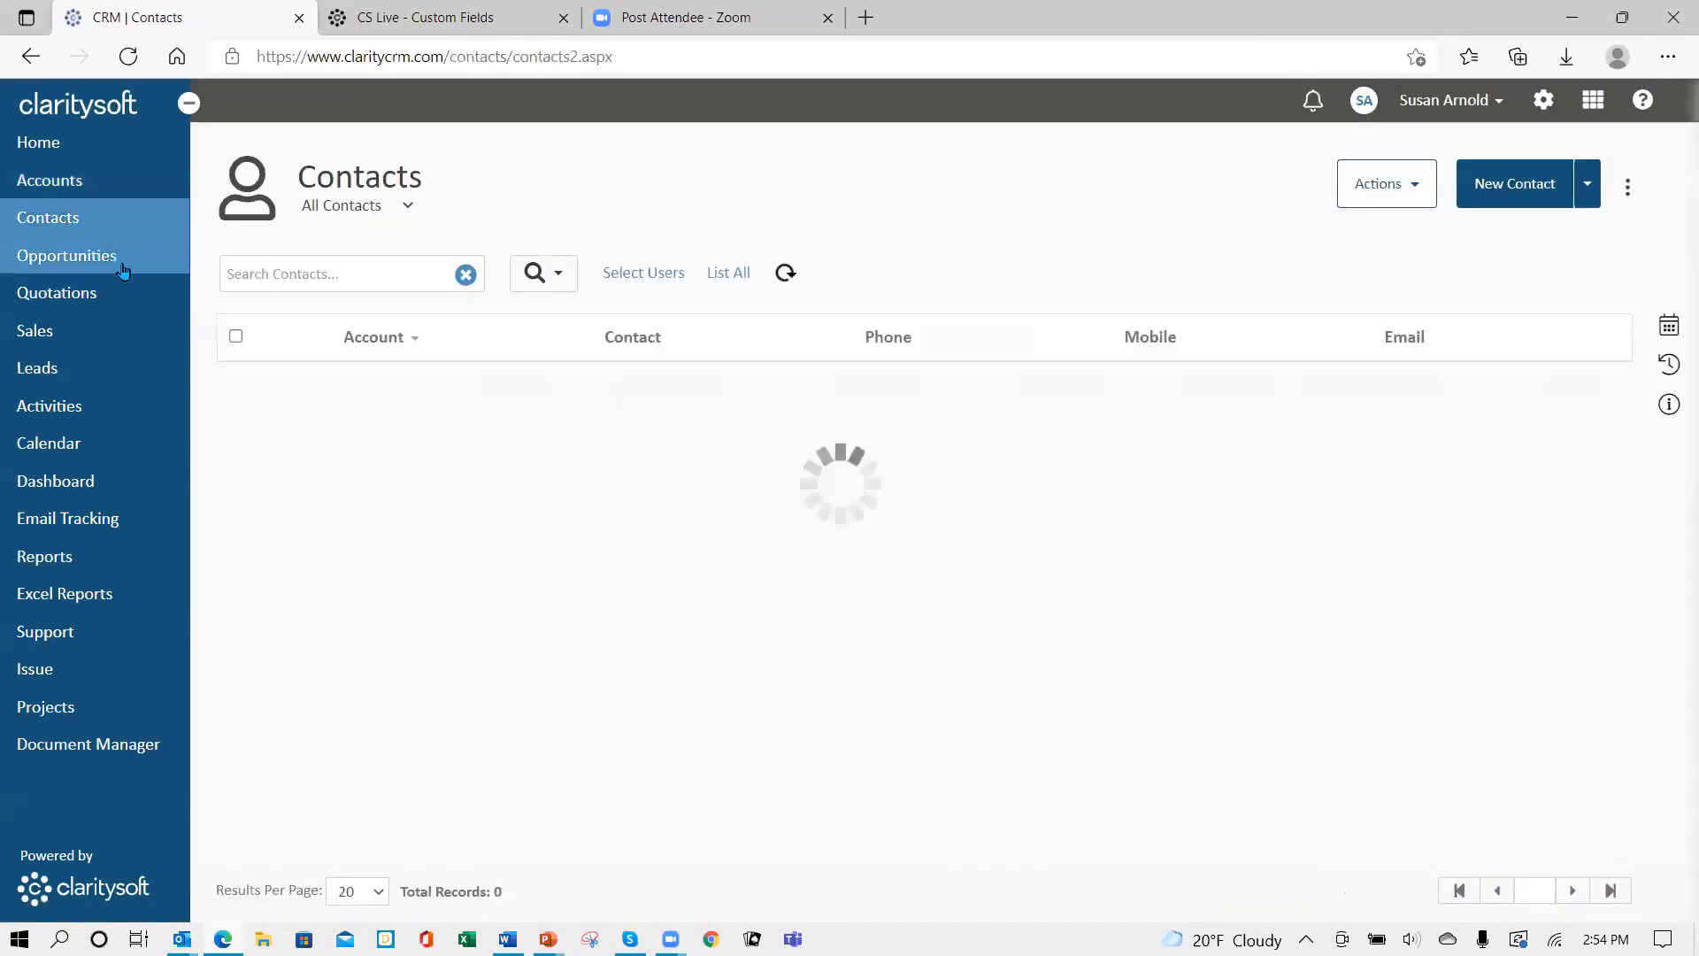
pyautogui.click(334, 282)
pyautogui.write('ma')
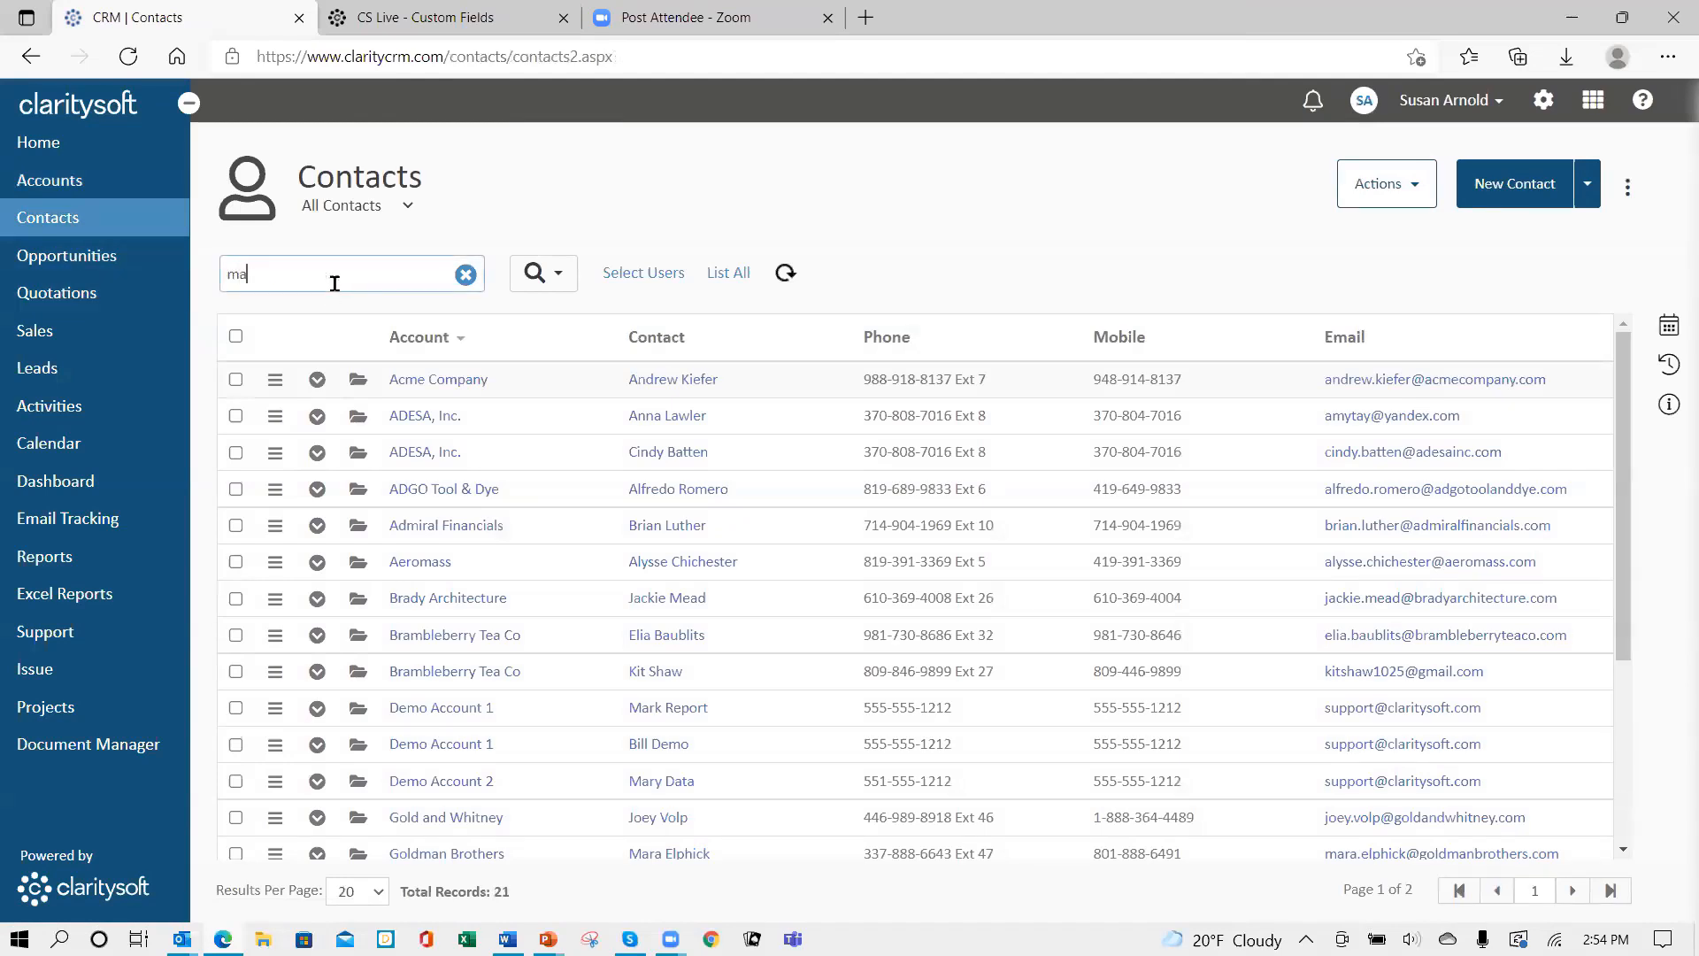
pyautogui.write('riana')
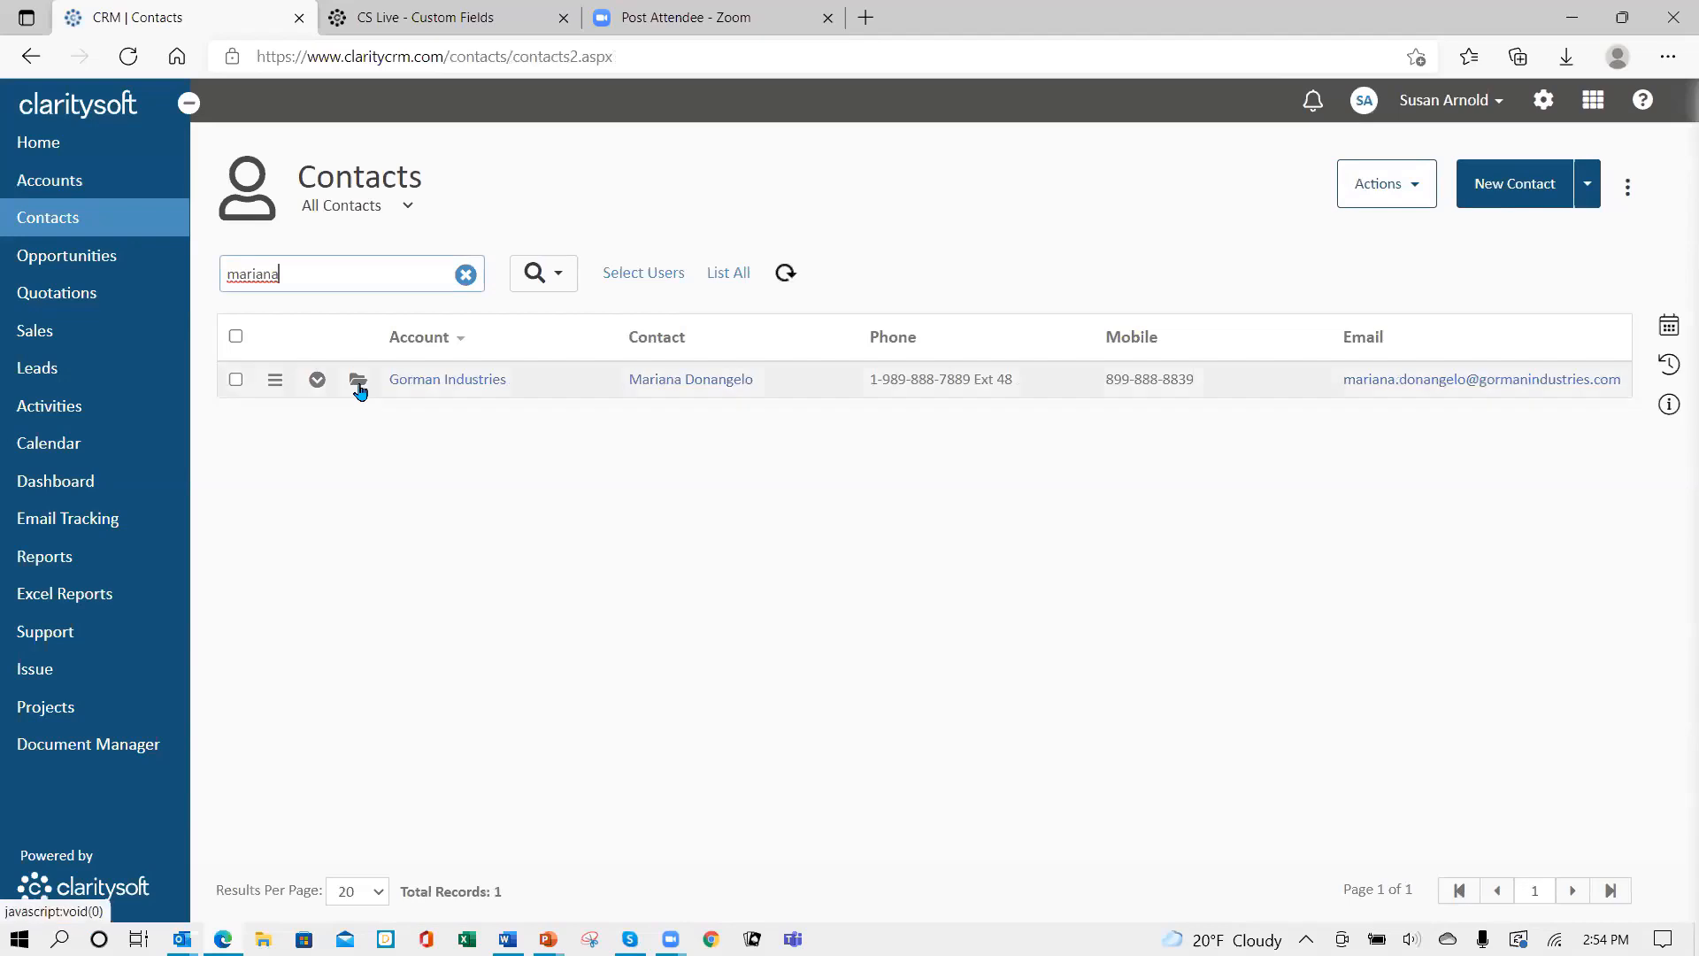
pyautogui.click(359, 380)
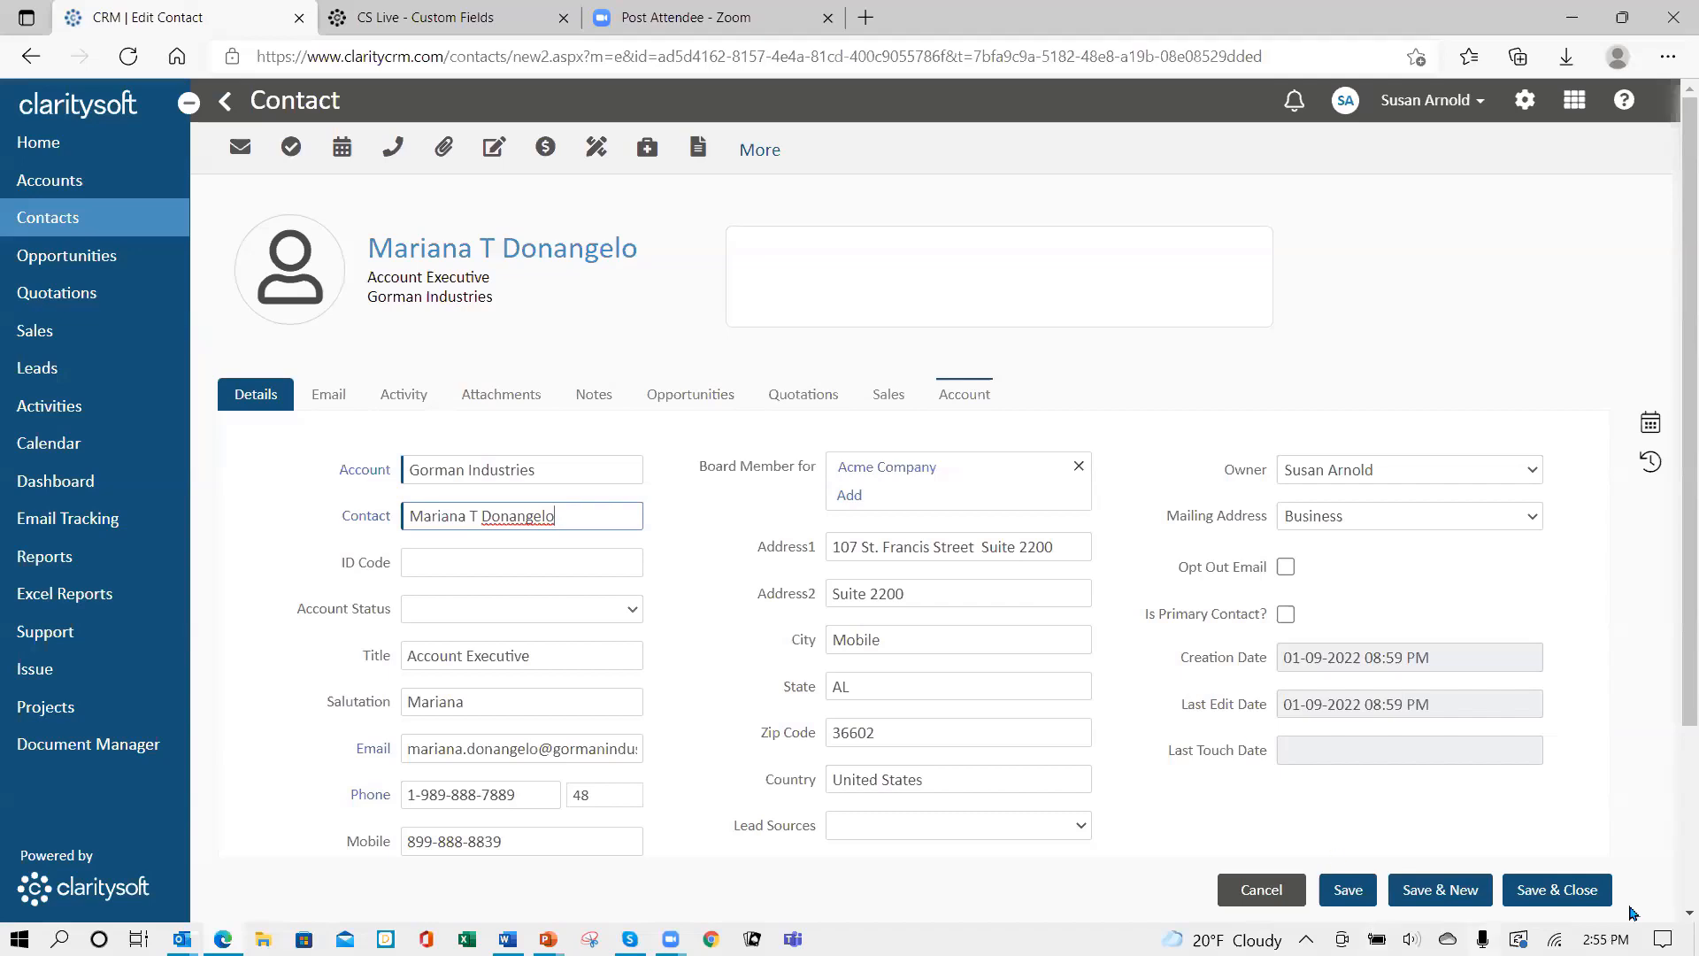
pyautogui.click(1546, 897)
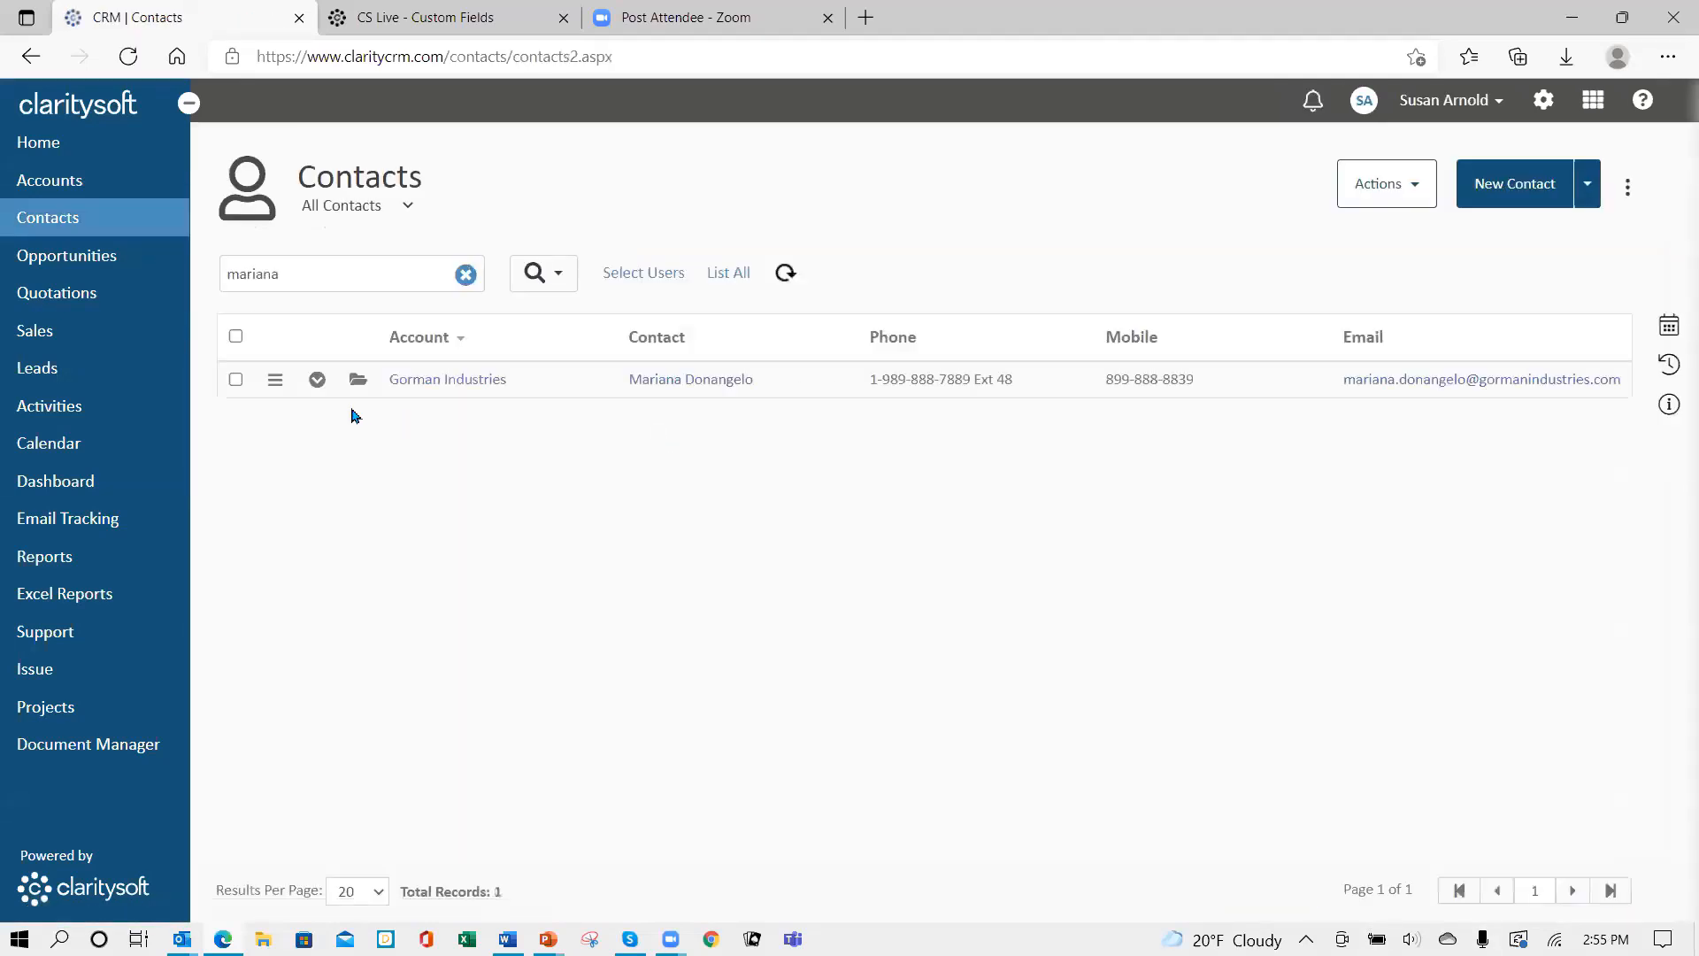
# - Search for the Admiral Financials board member and open that contact's record
pyautogui.doubleClick(304, 274)
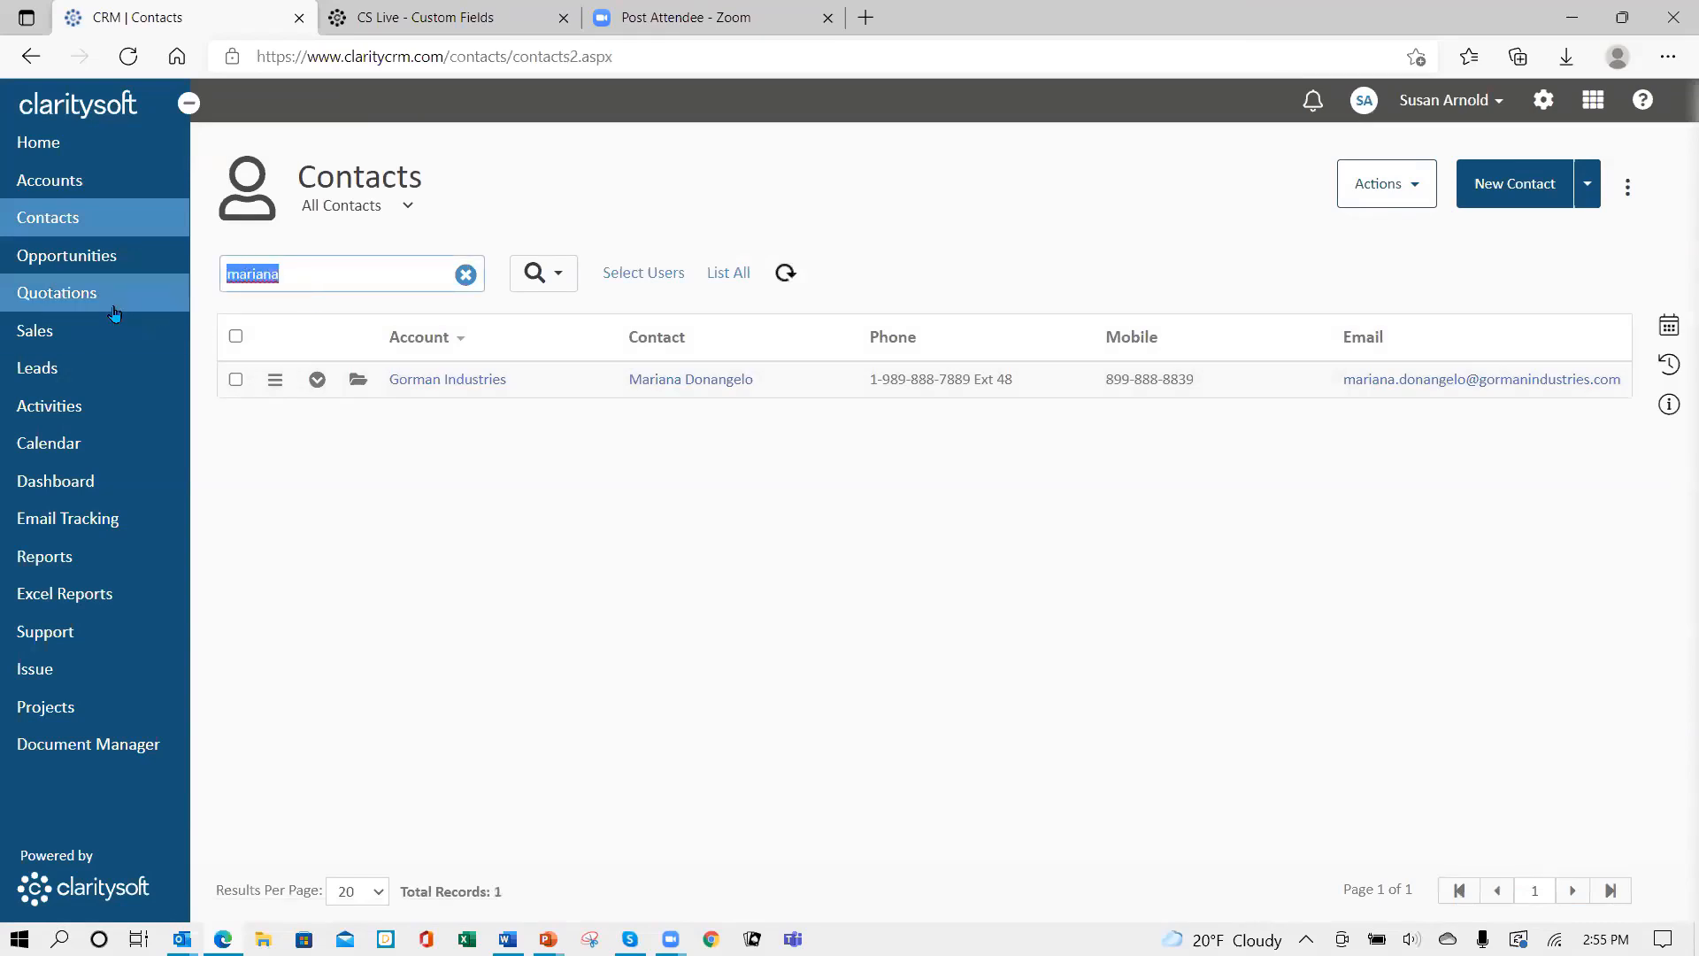
pyautogui.write('brian')
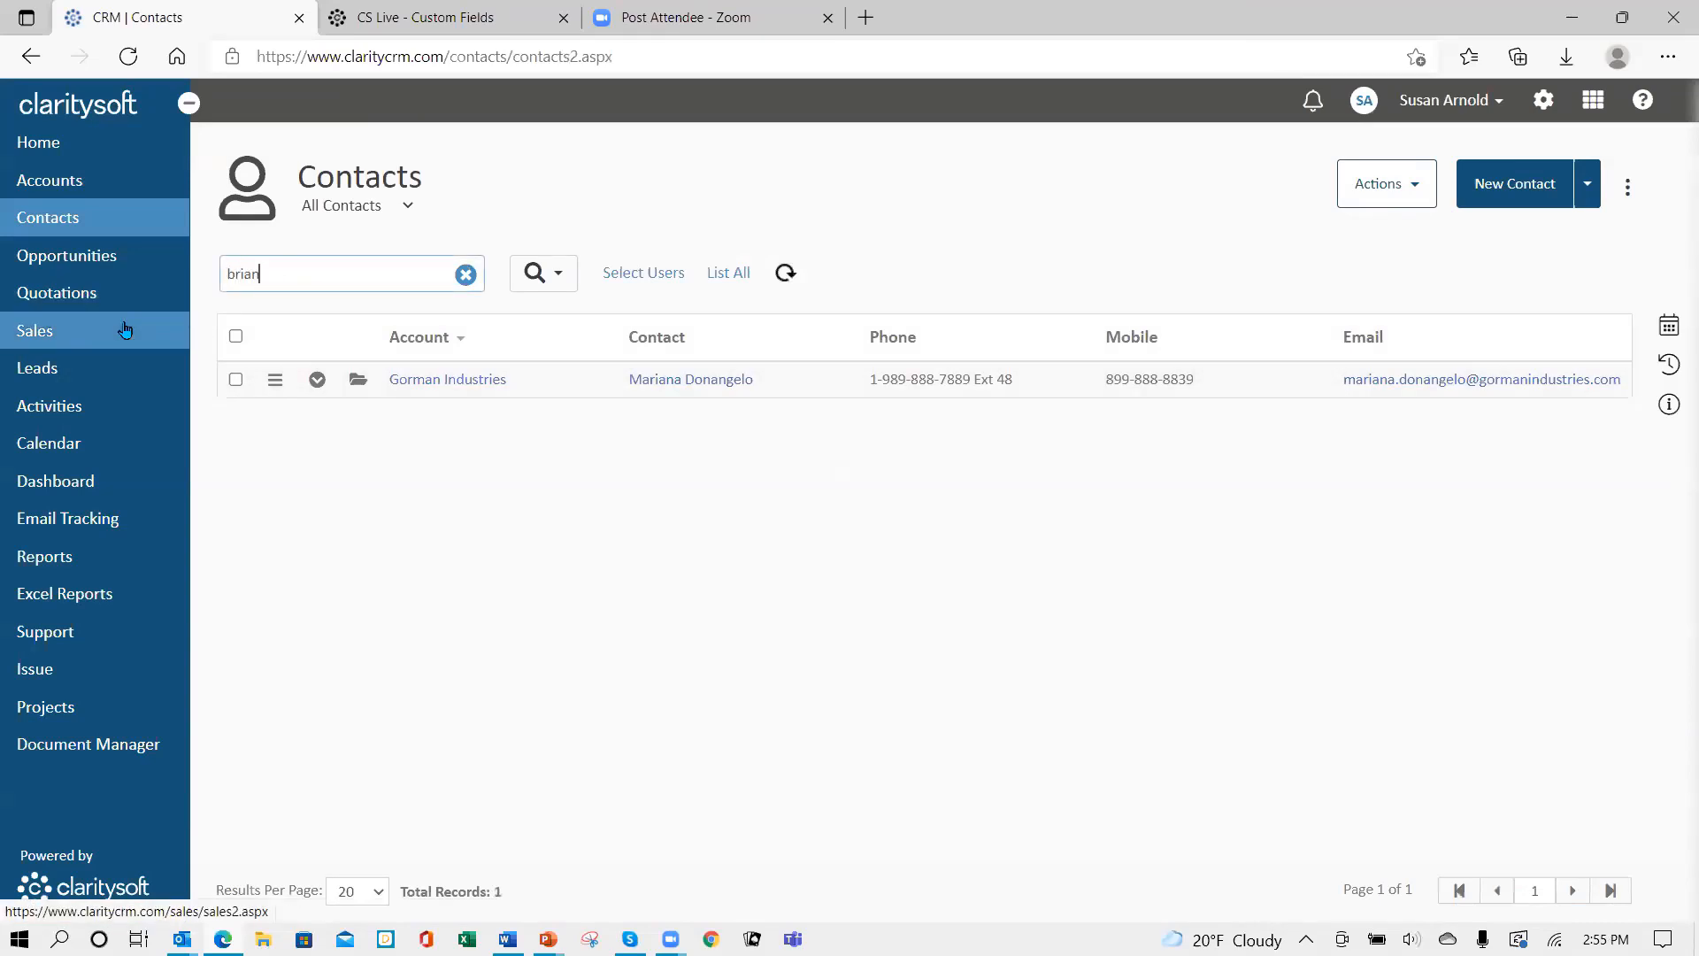
pyautogui.press('Return')
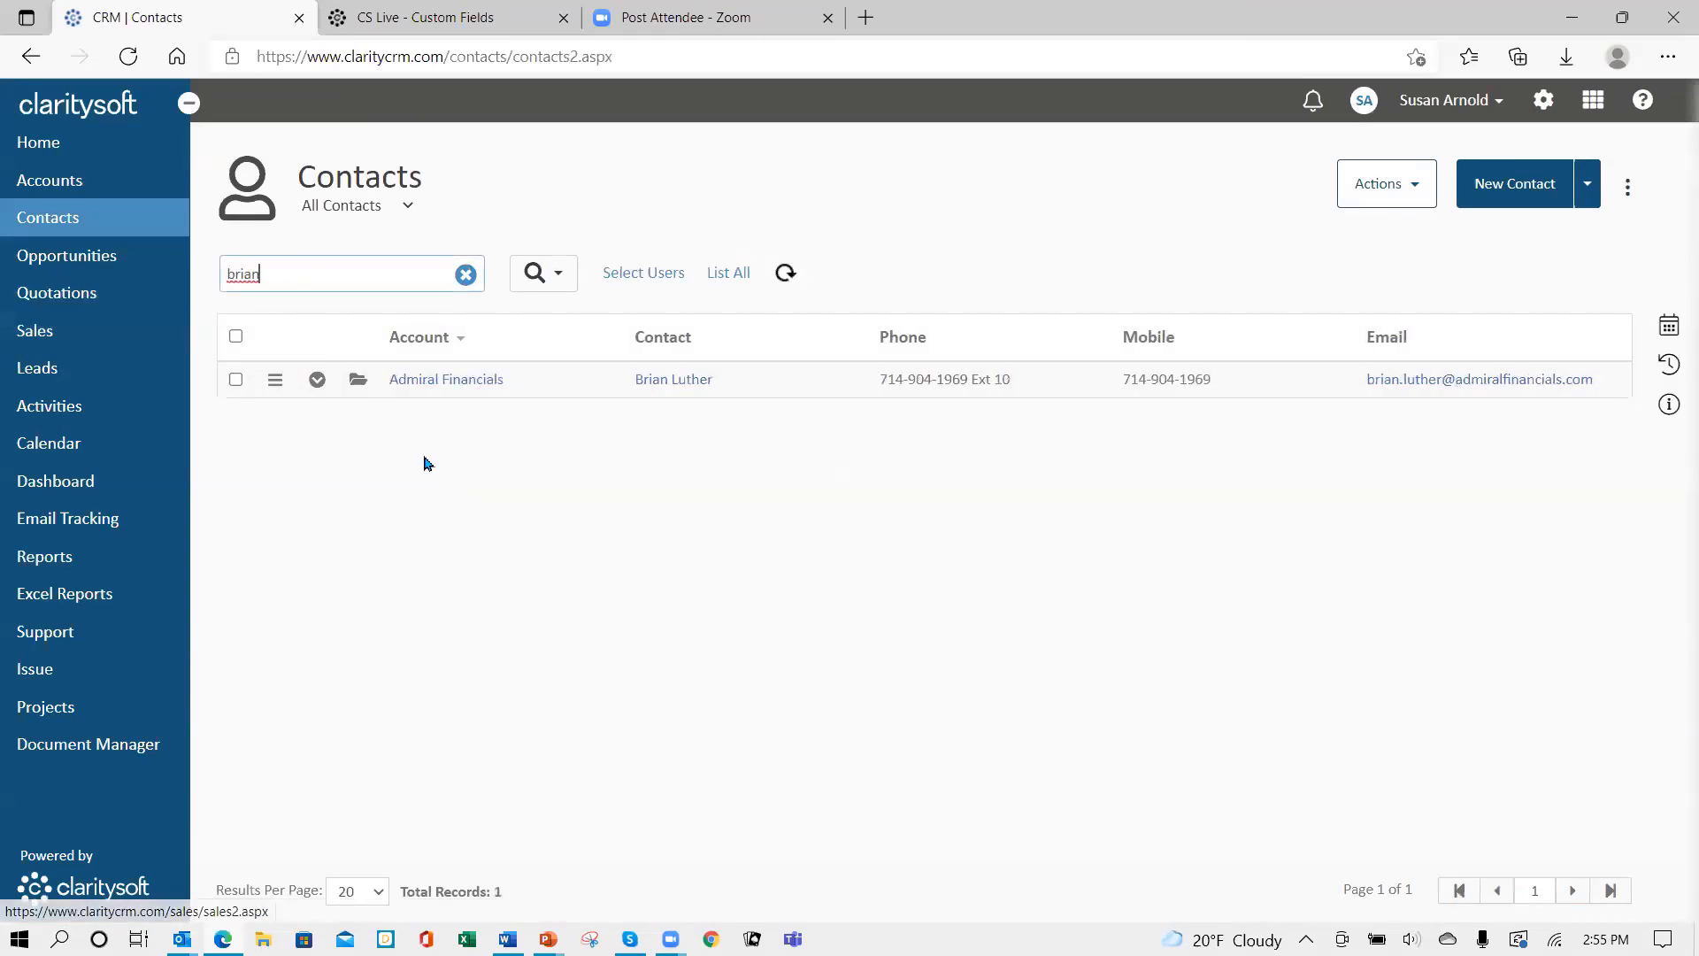
pyautogui.click(359, 385)
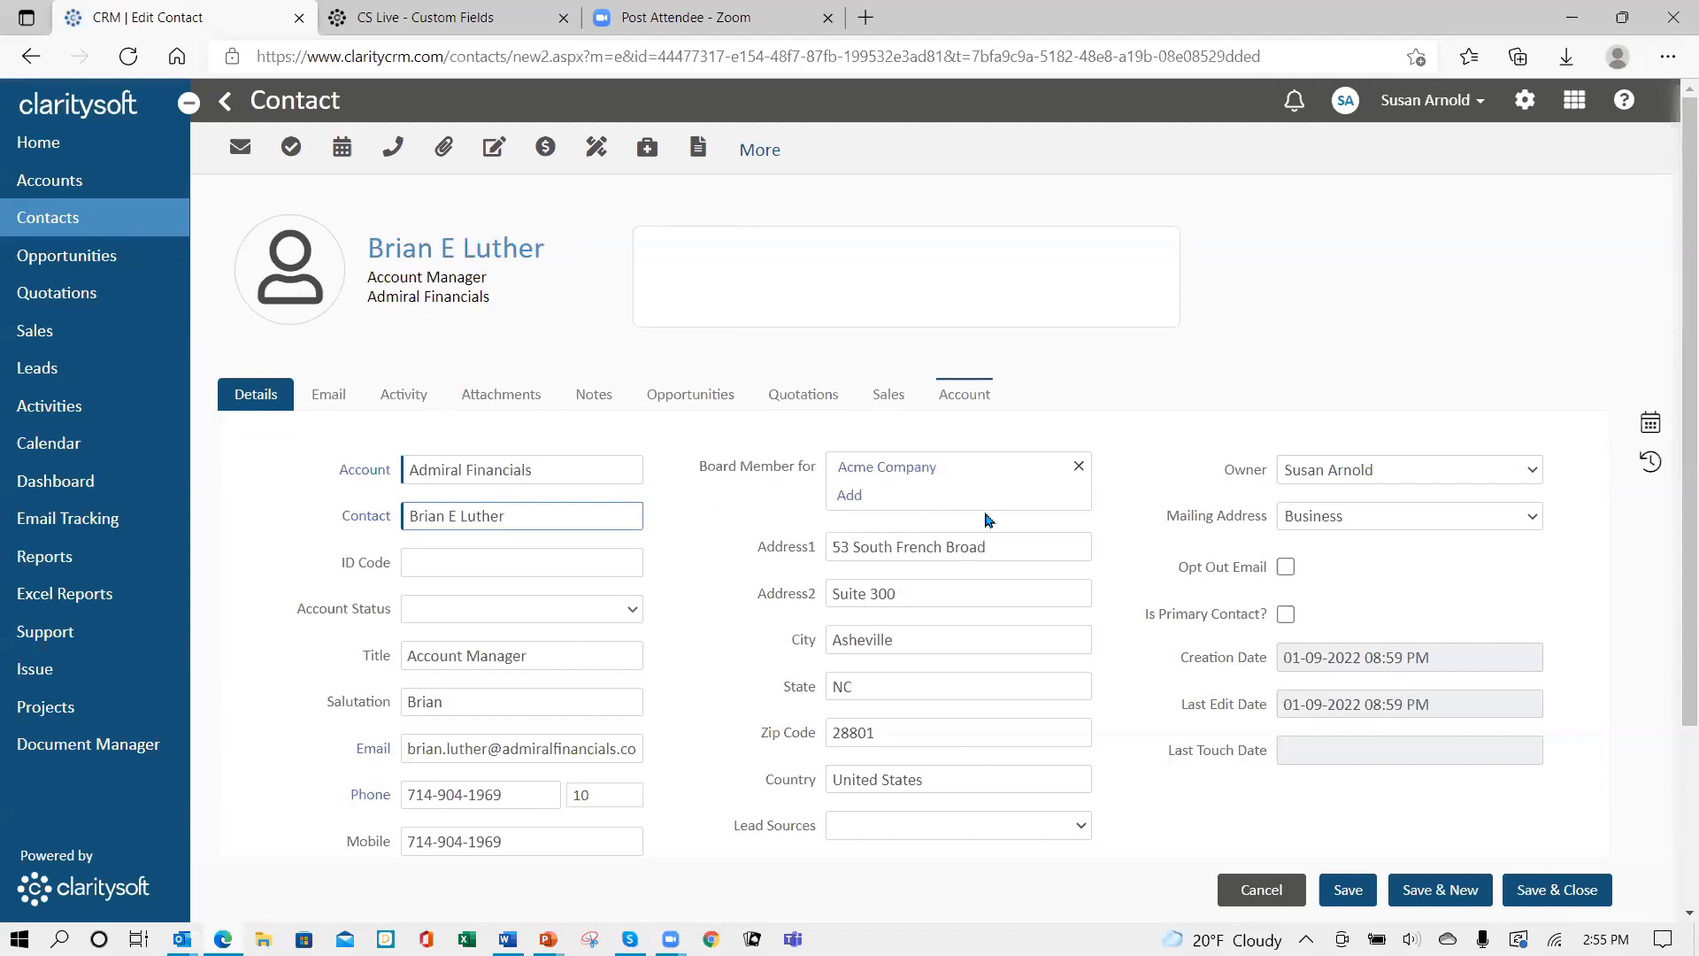
# - Add Gorman Industries to the contact's Board Member for accounts
pyautogui.click(850, 496)
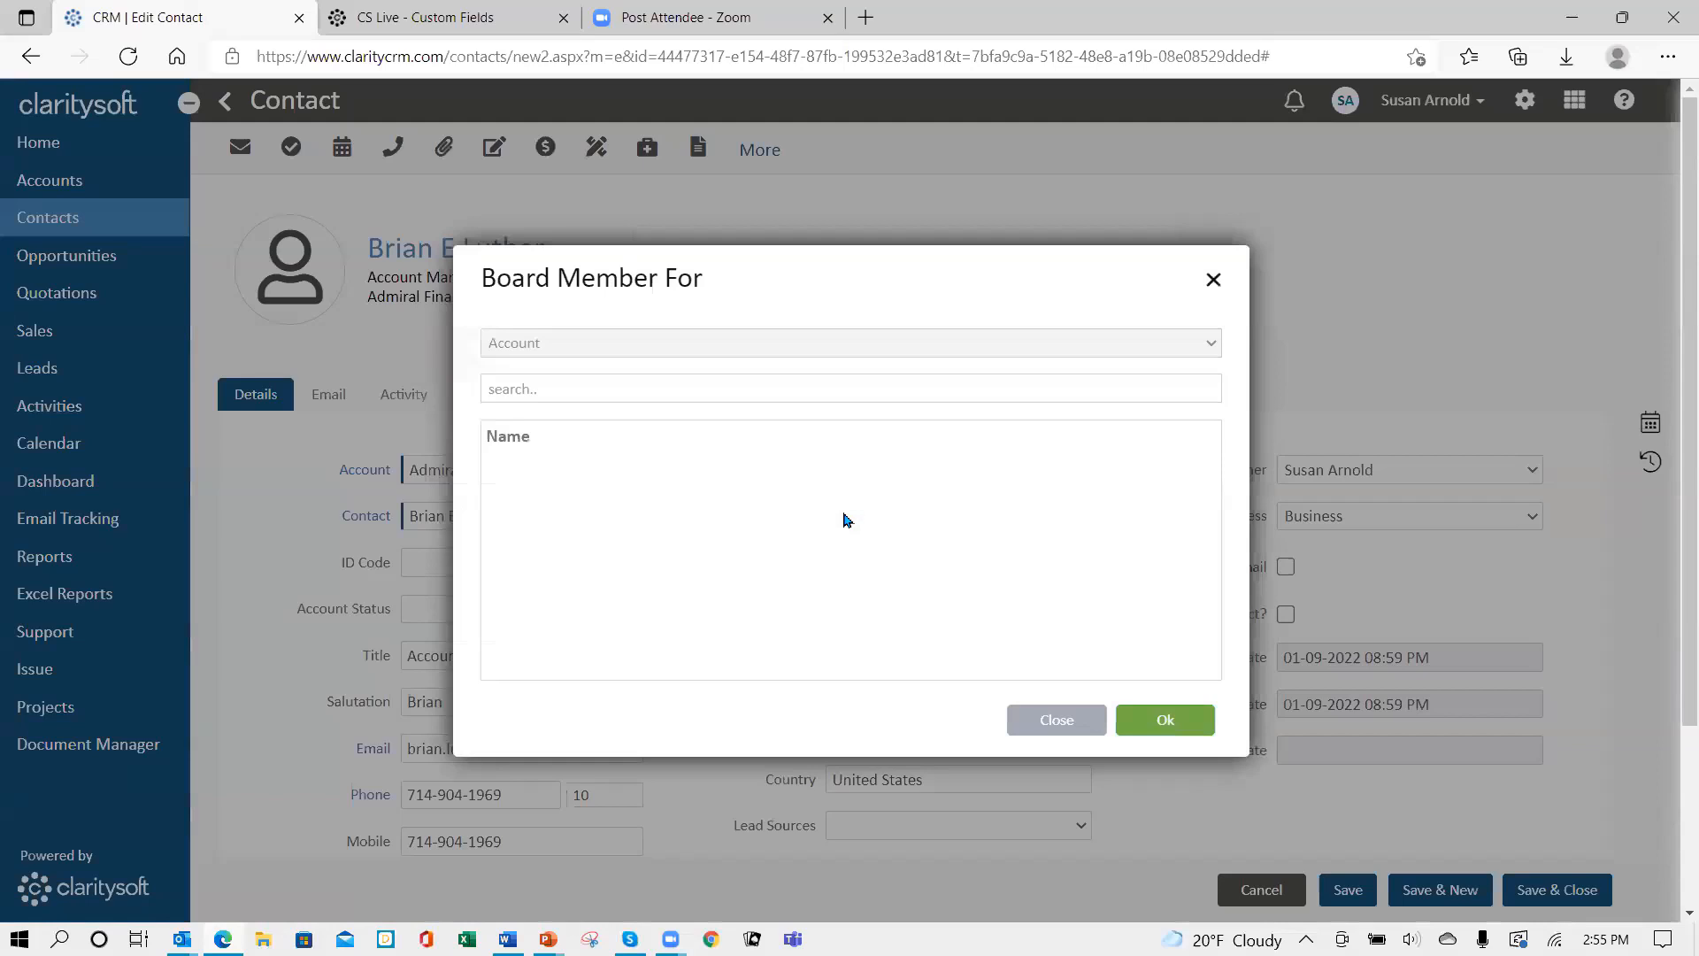
pyautogui.click(613, 394)
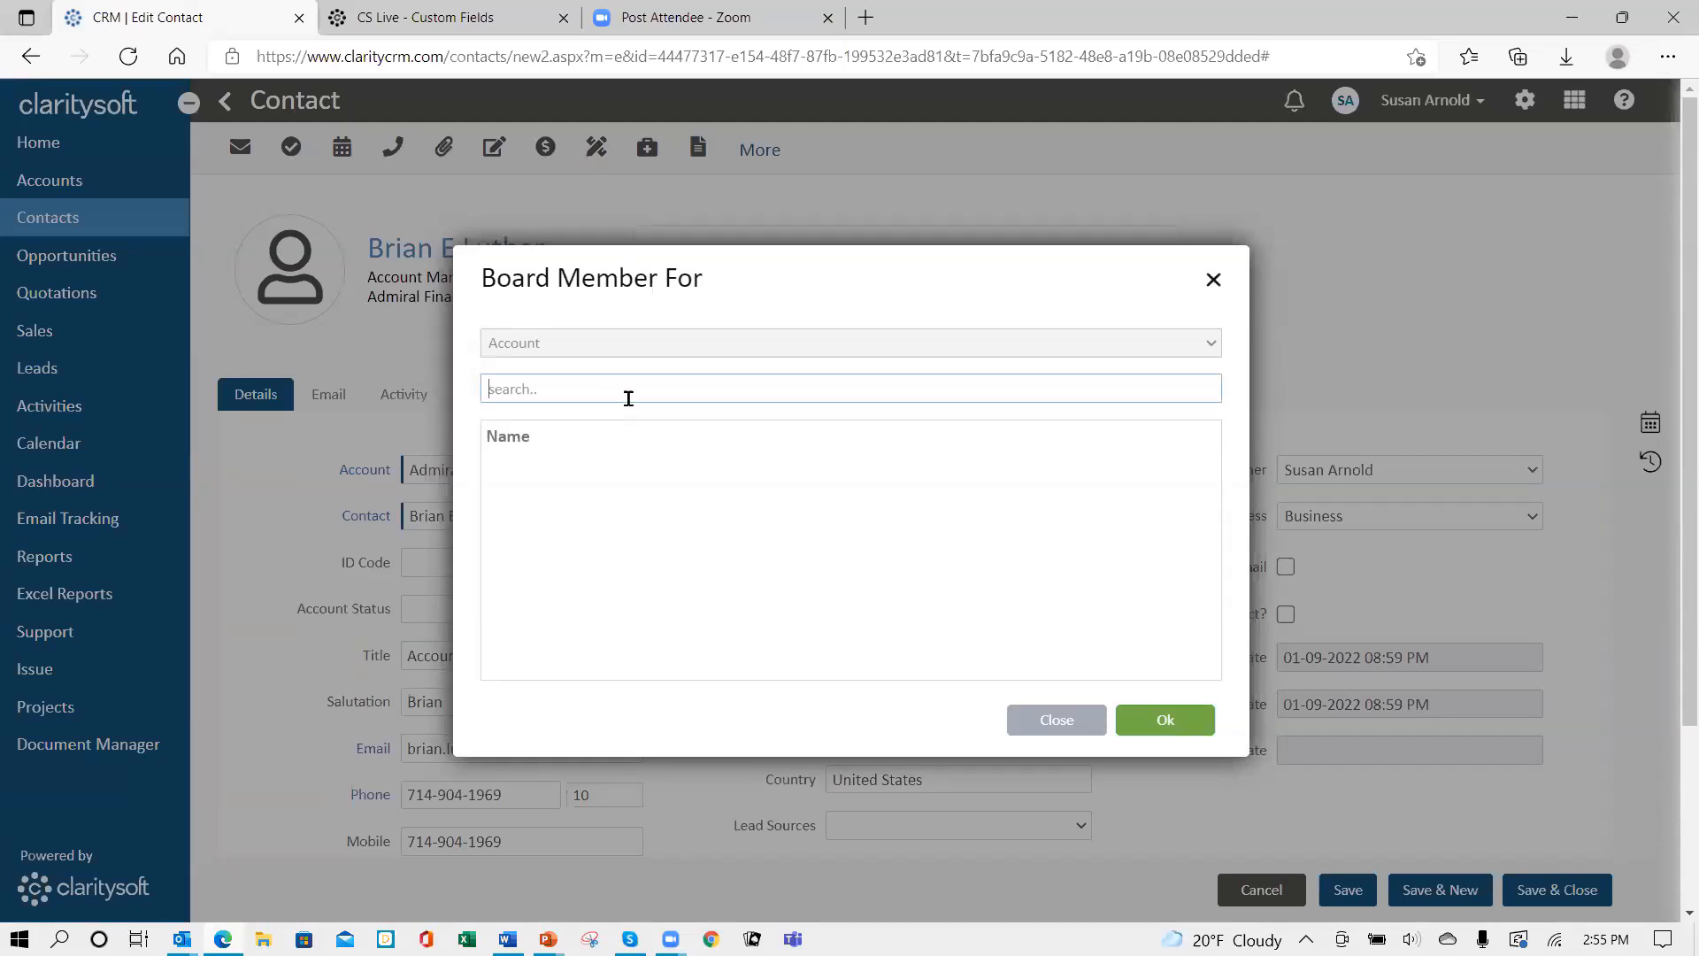
pyautogui.write('gor')
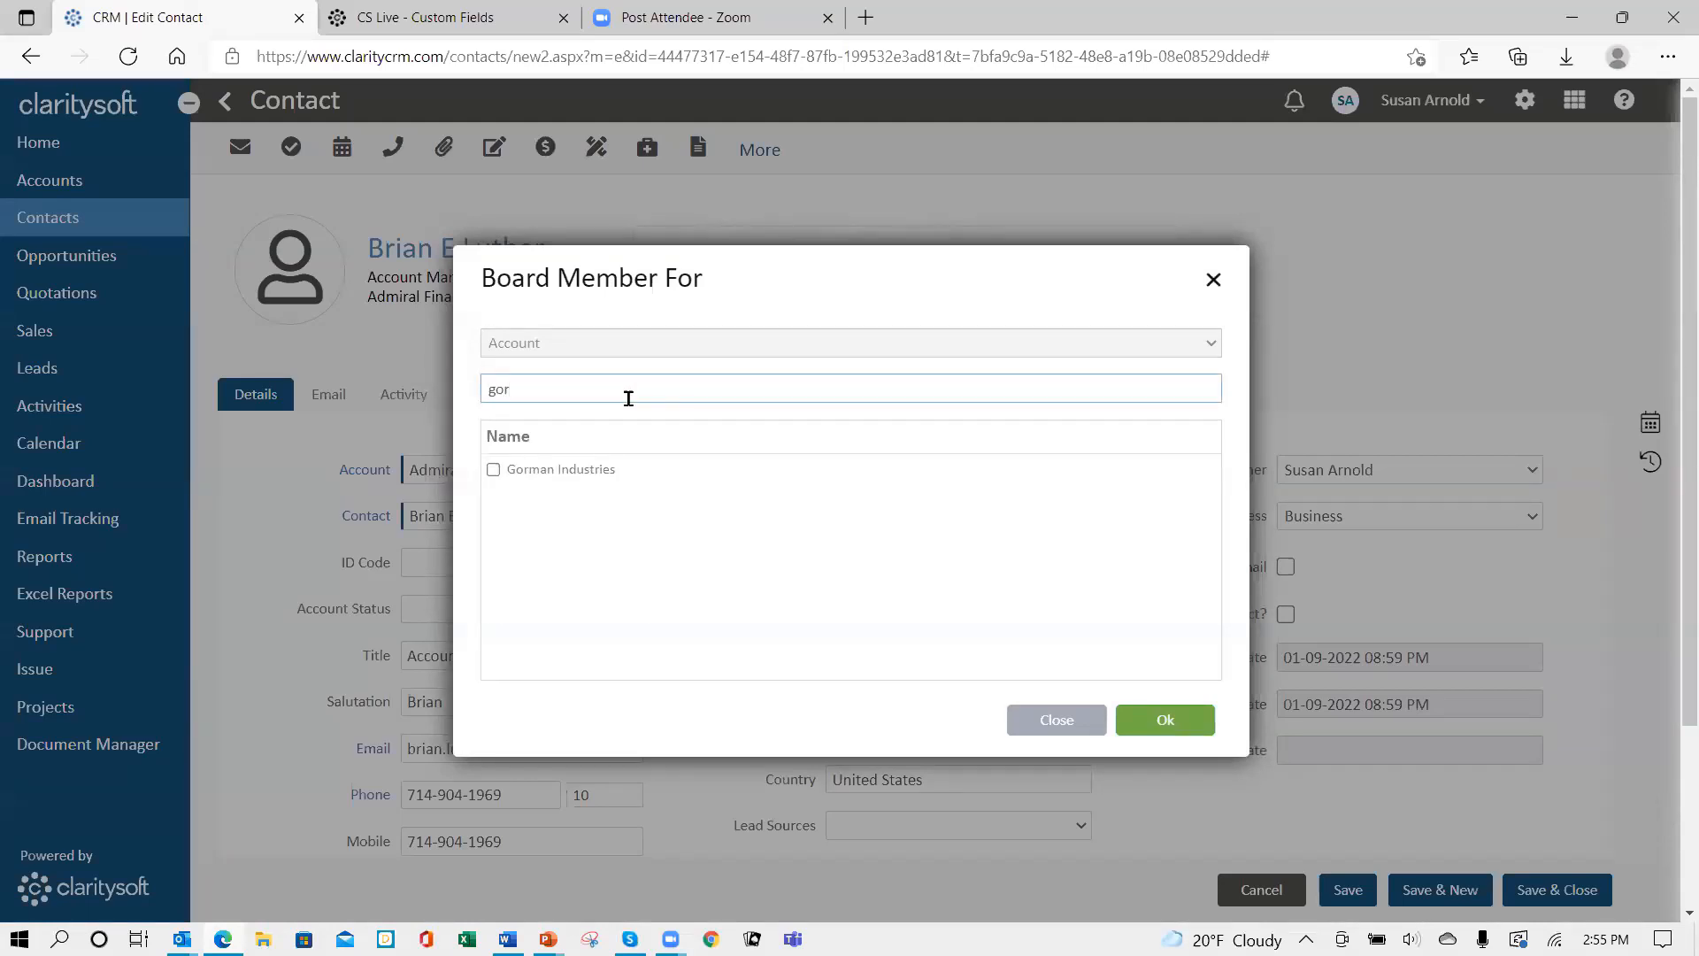
pyautogui.click(493, 470)
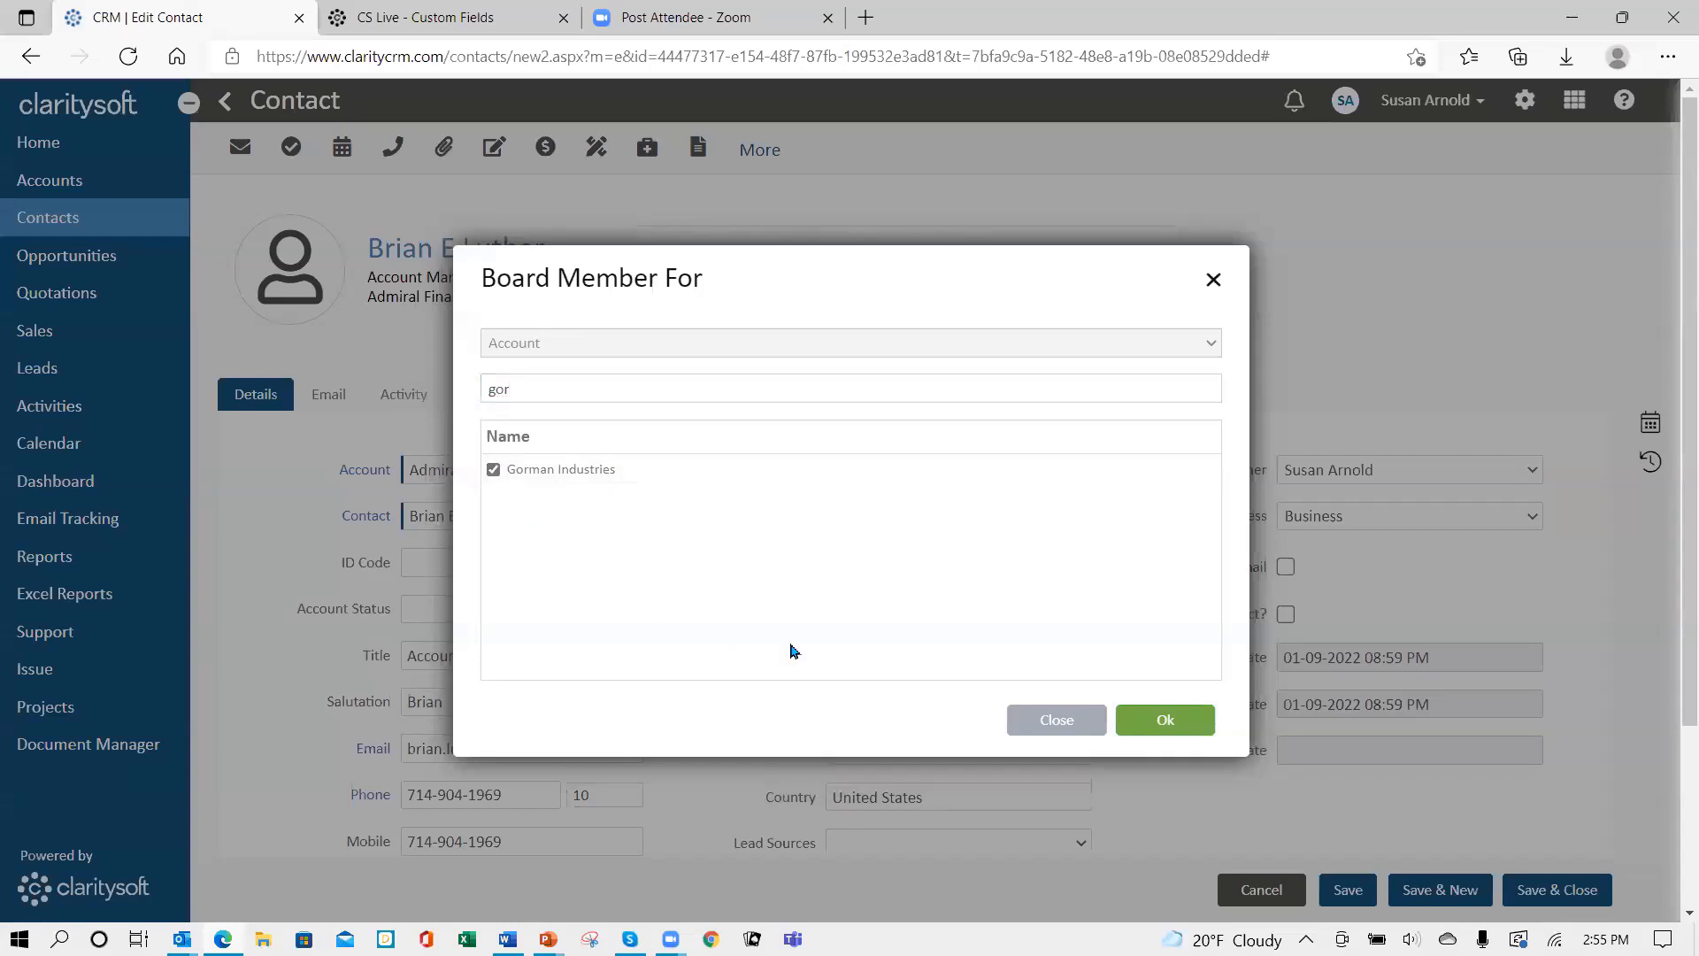
pyautogui.click(1166, 724)
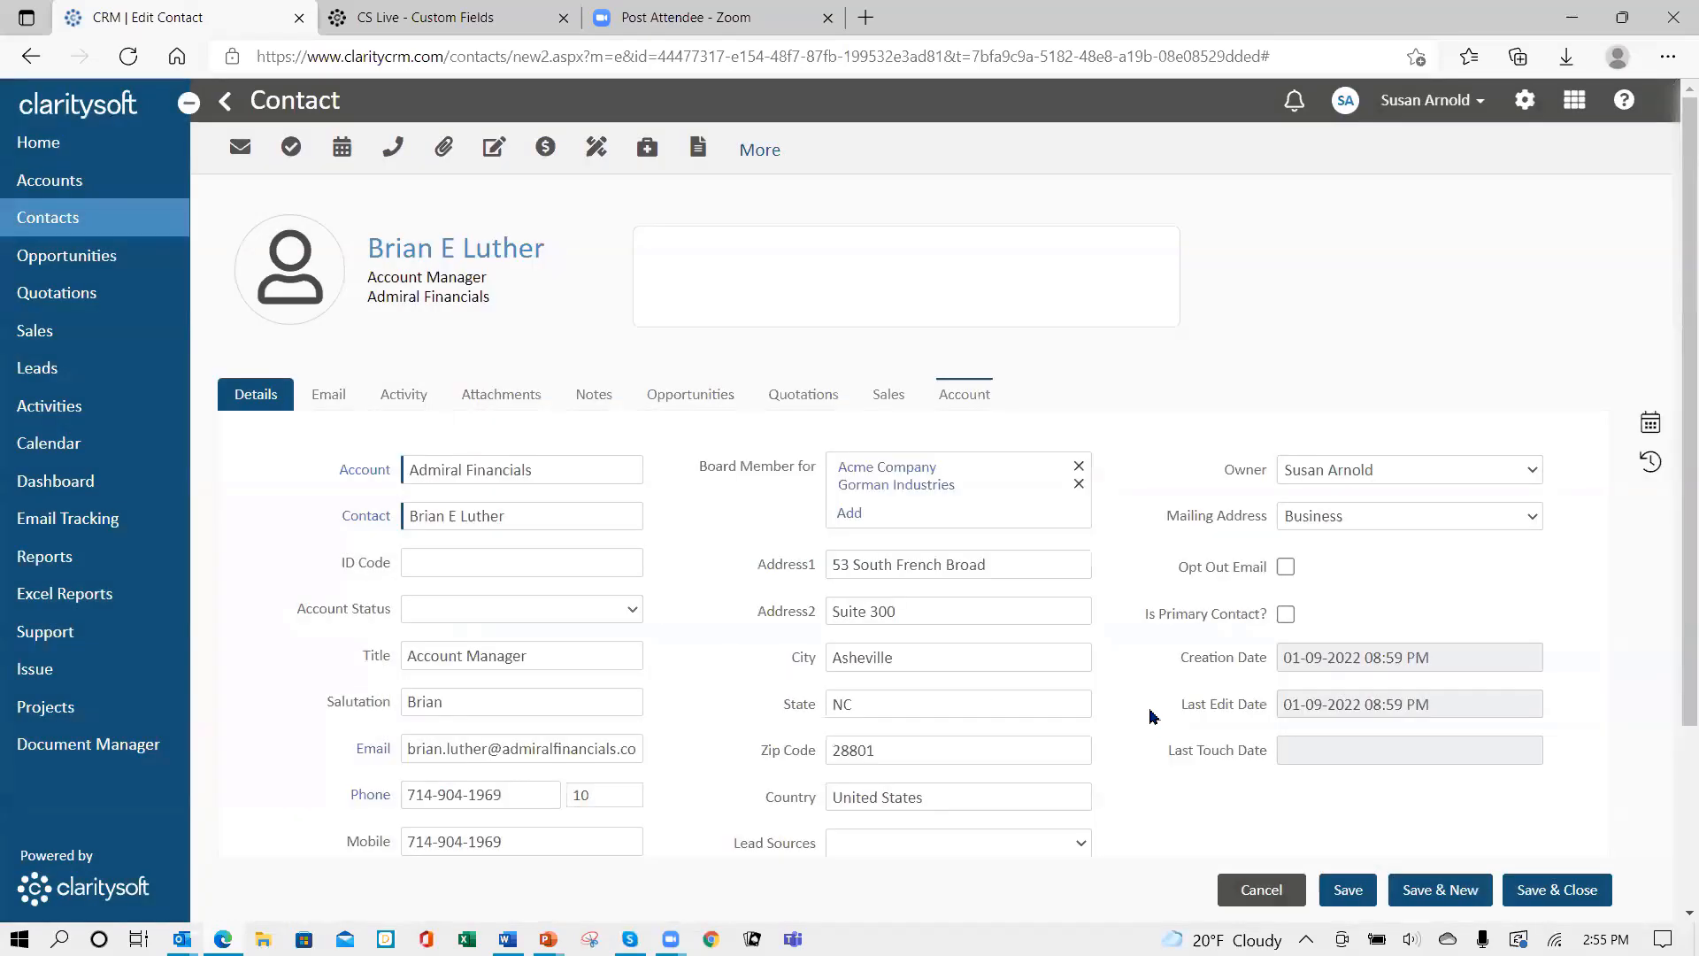
# - Open the linked Gorman Industries account, save it, then save and close the contact
pyautogui.click(878, 492)
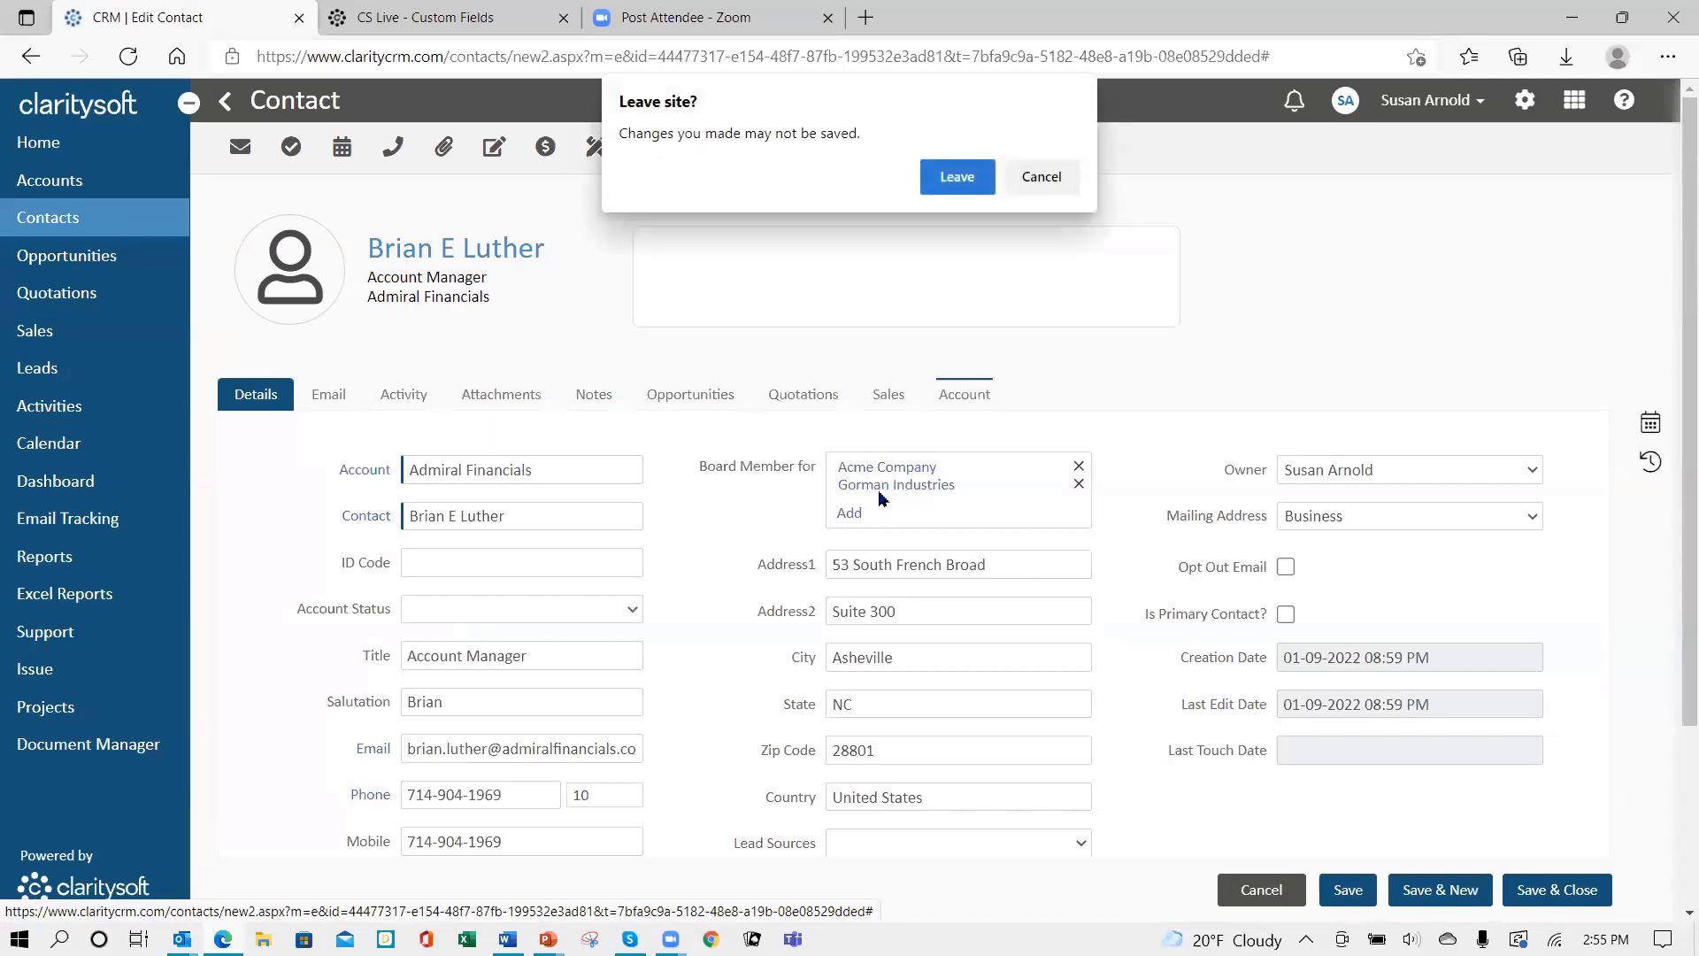
pyautogui.click(1036, 178)
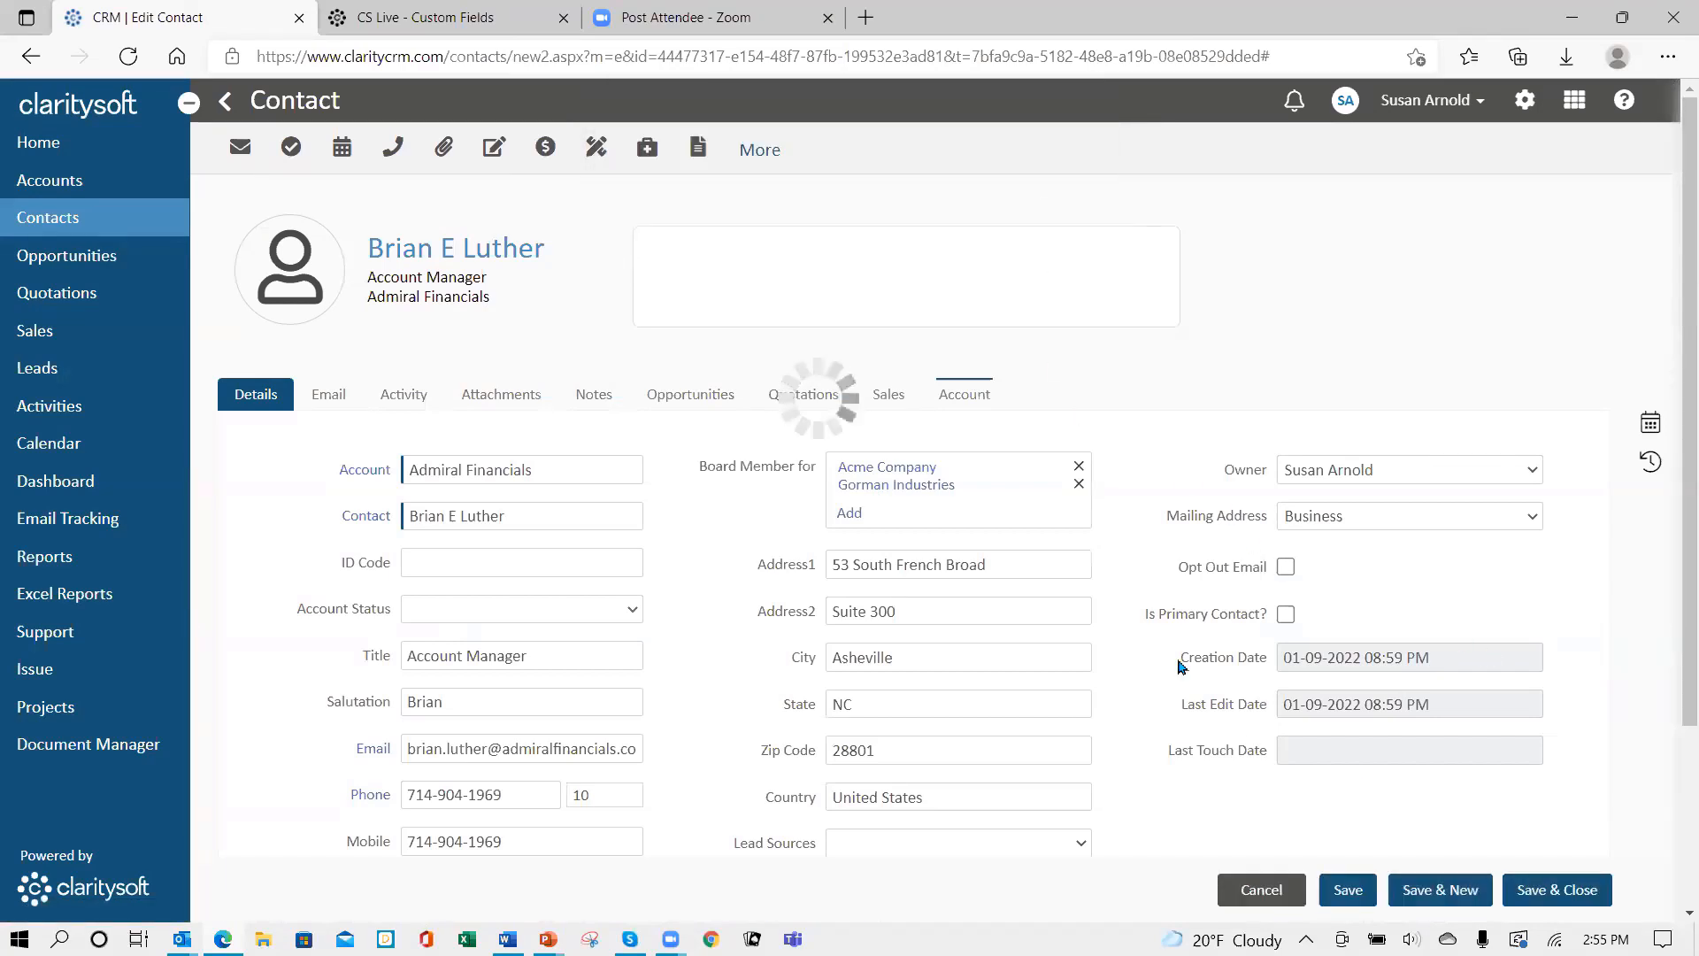
pyautogui.click(865, 495)
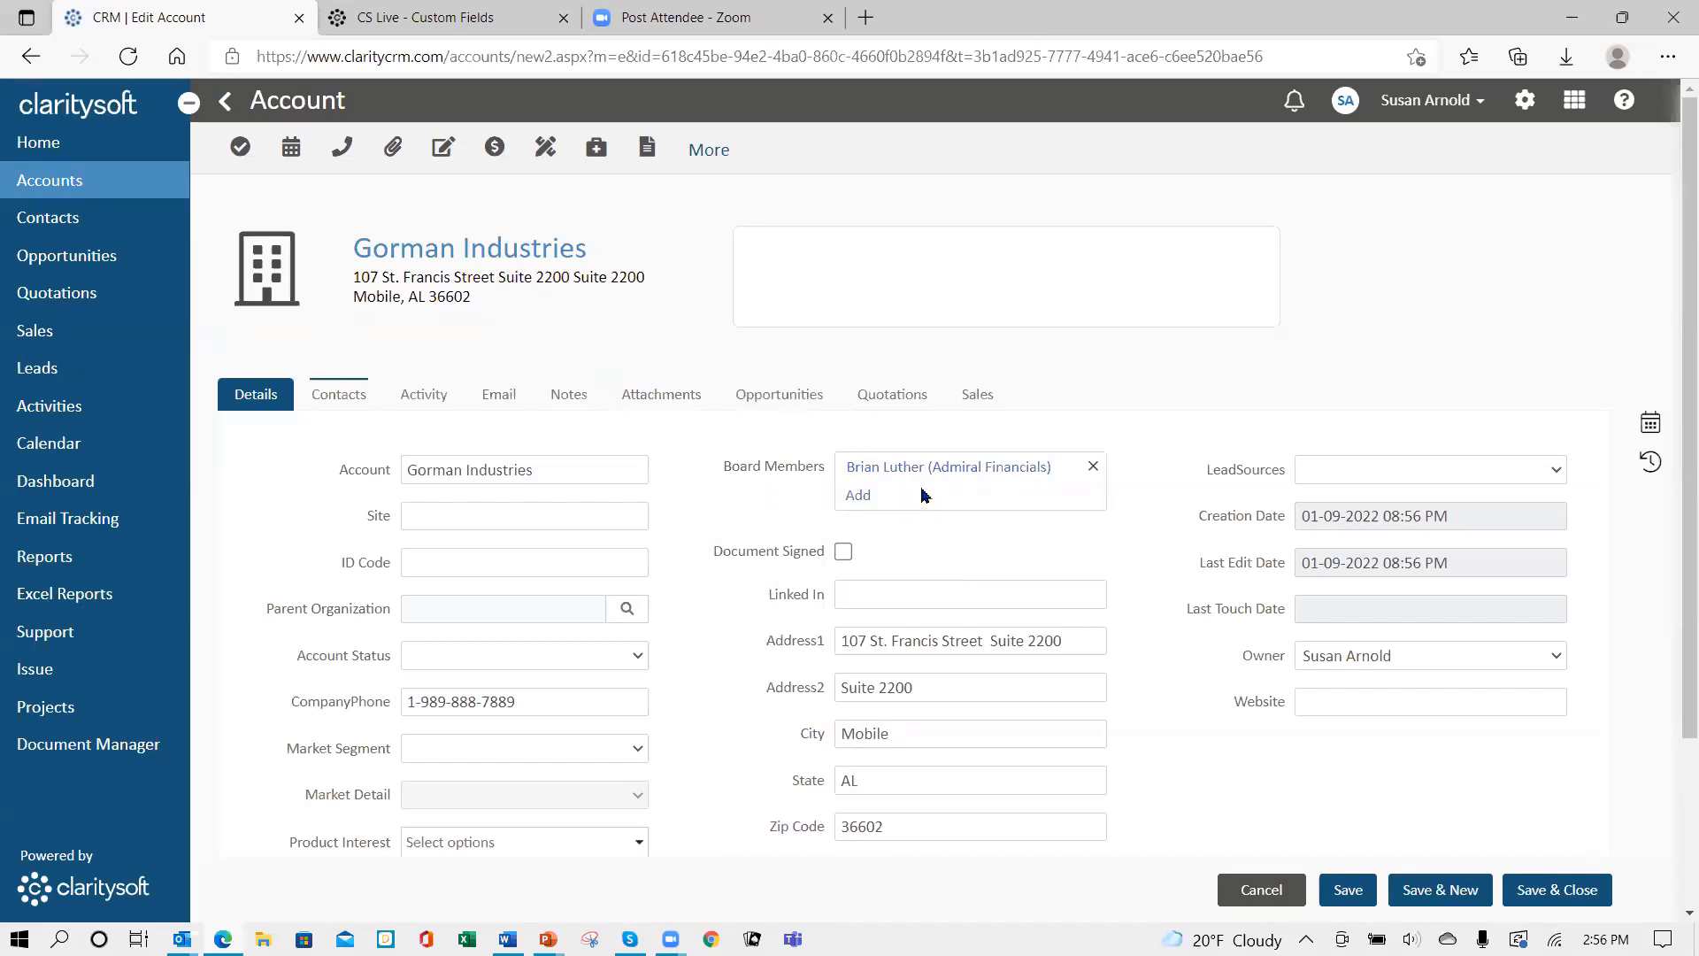
pyautogui.click(1564, 890)
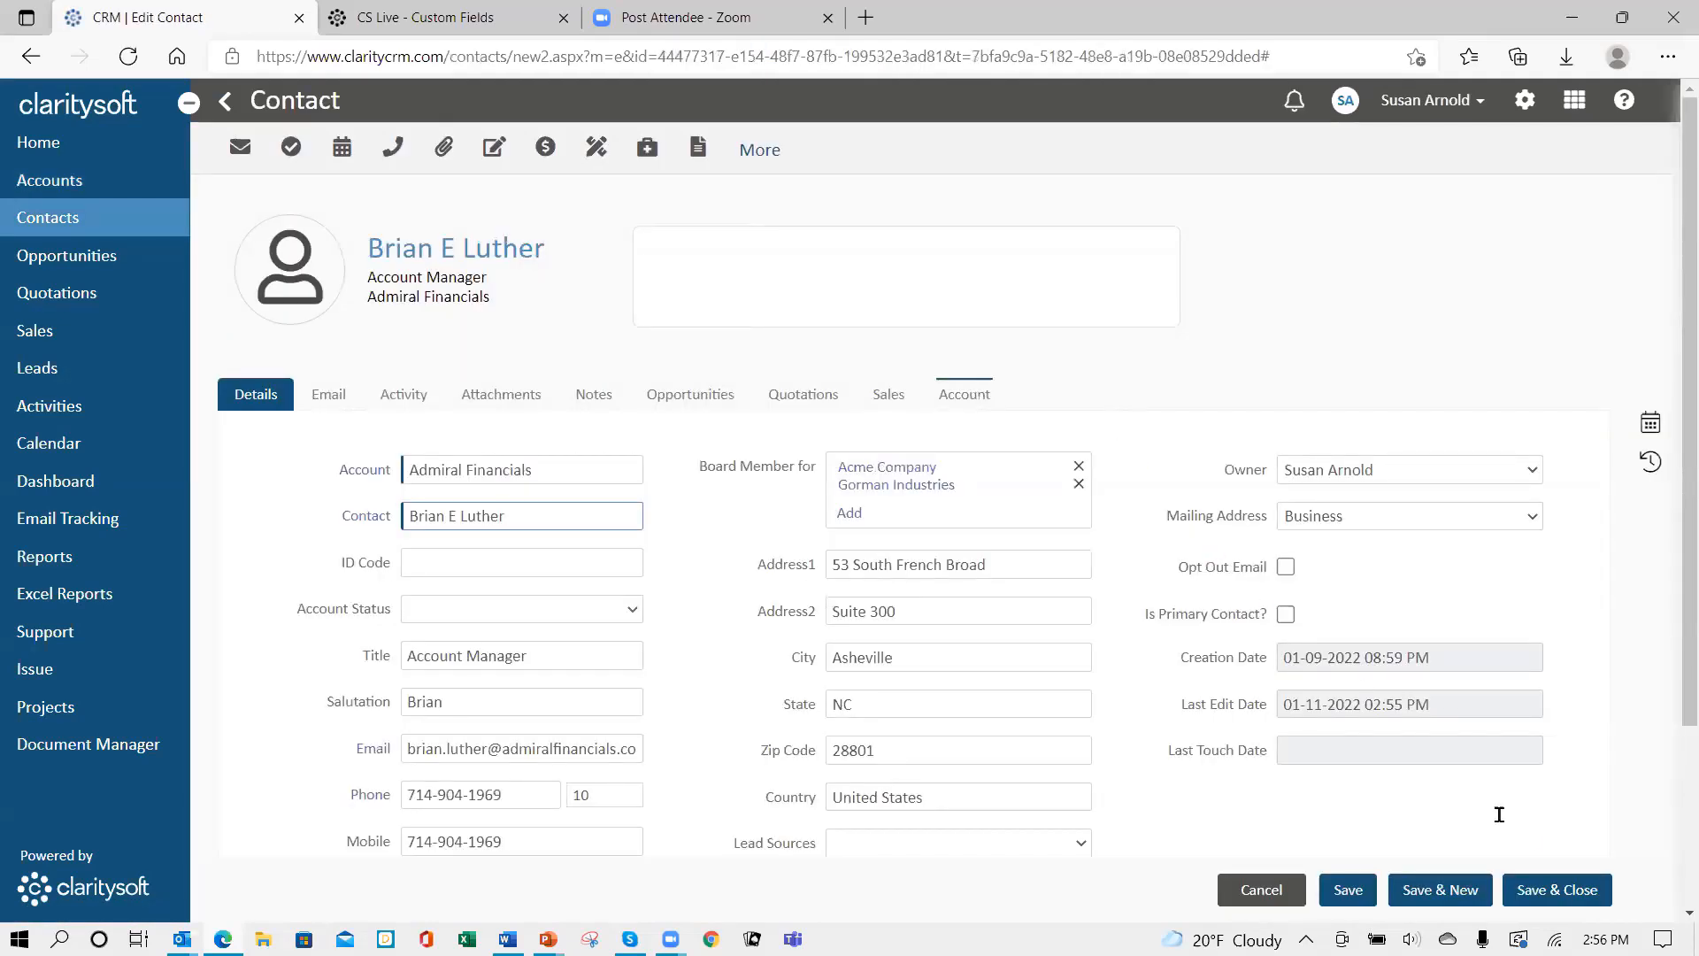
pyautogui.click(1563, 888)
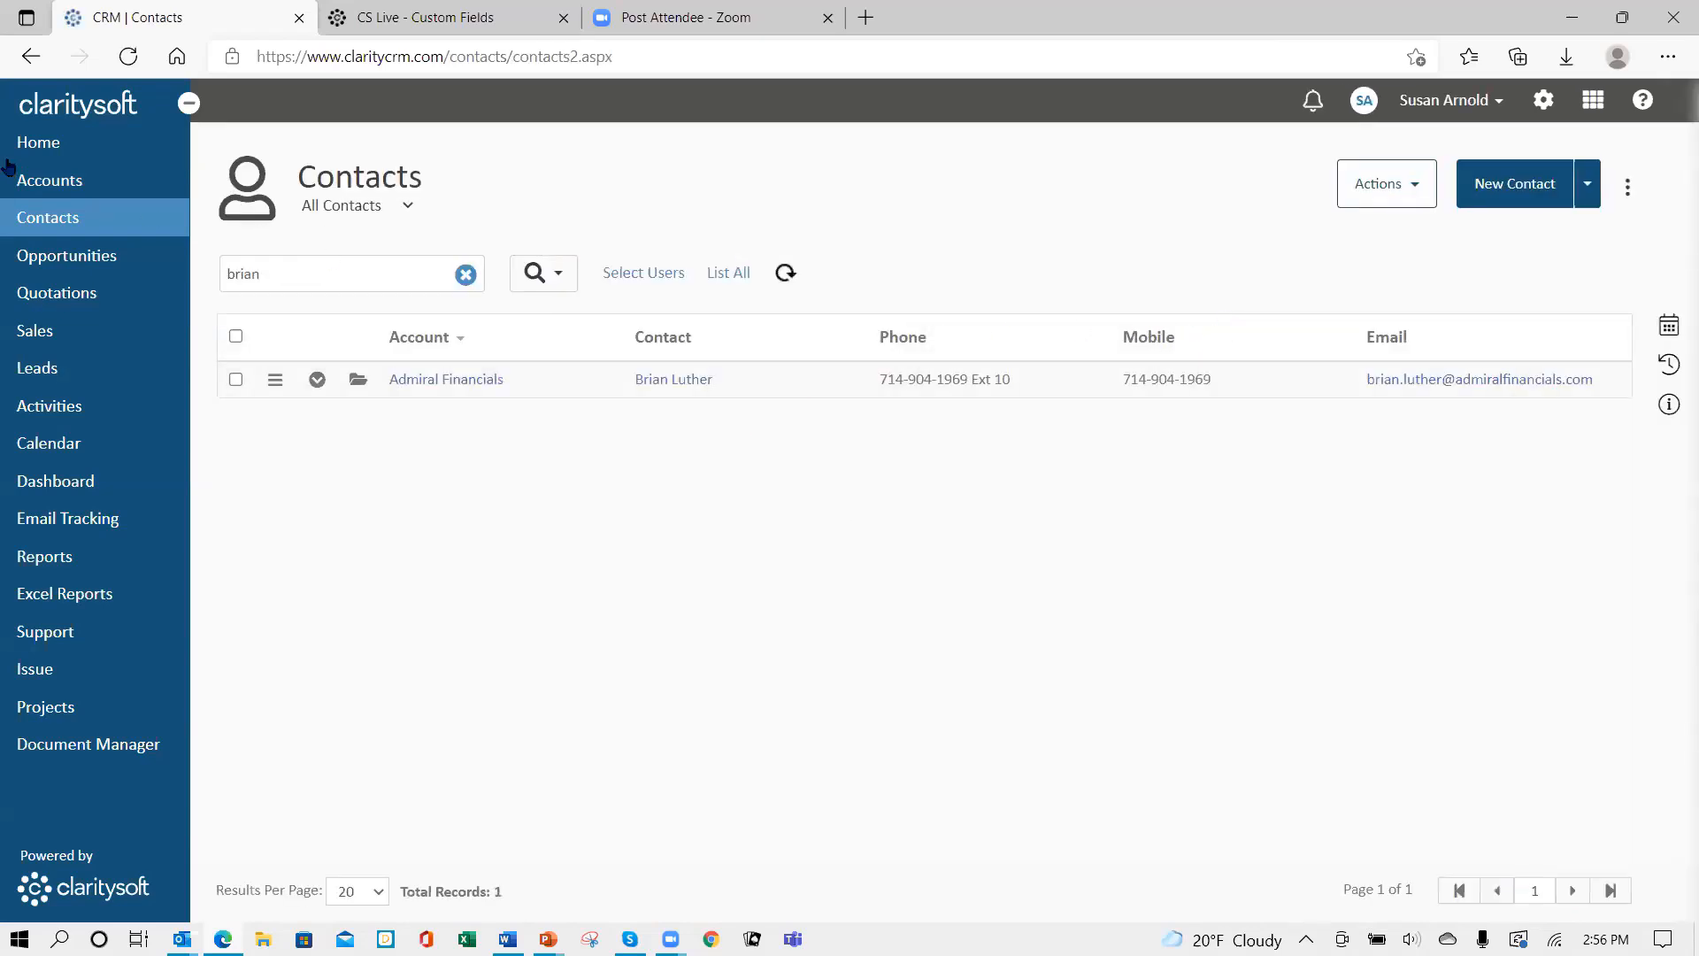
# - Add Board Members to the Accounts list's visible columns through Column Settings and apply it
pyautogui.click(46, 193)
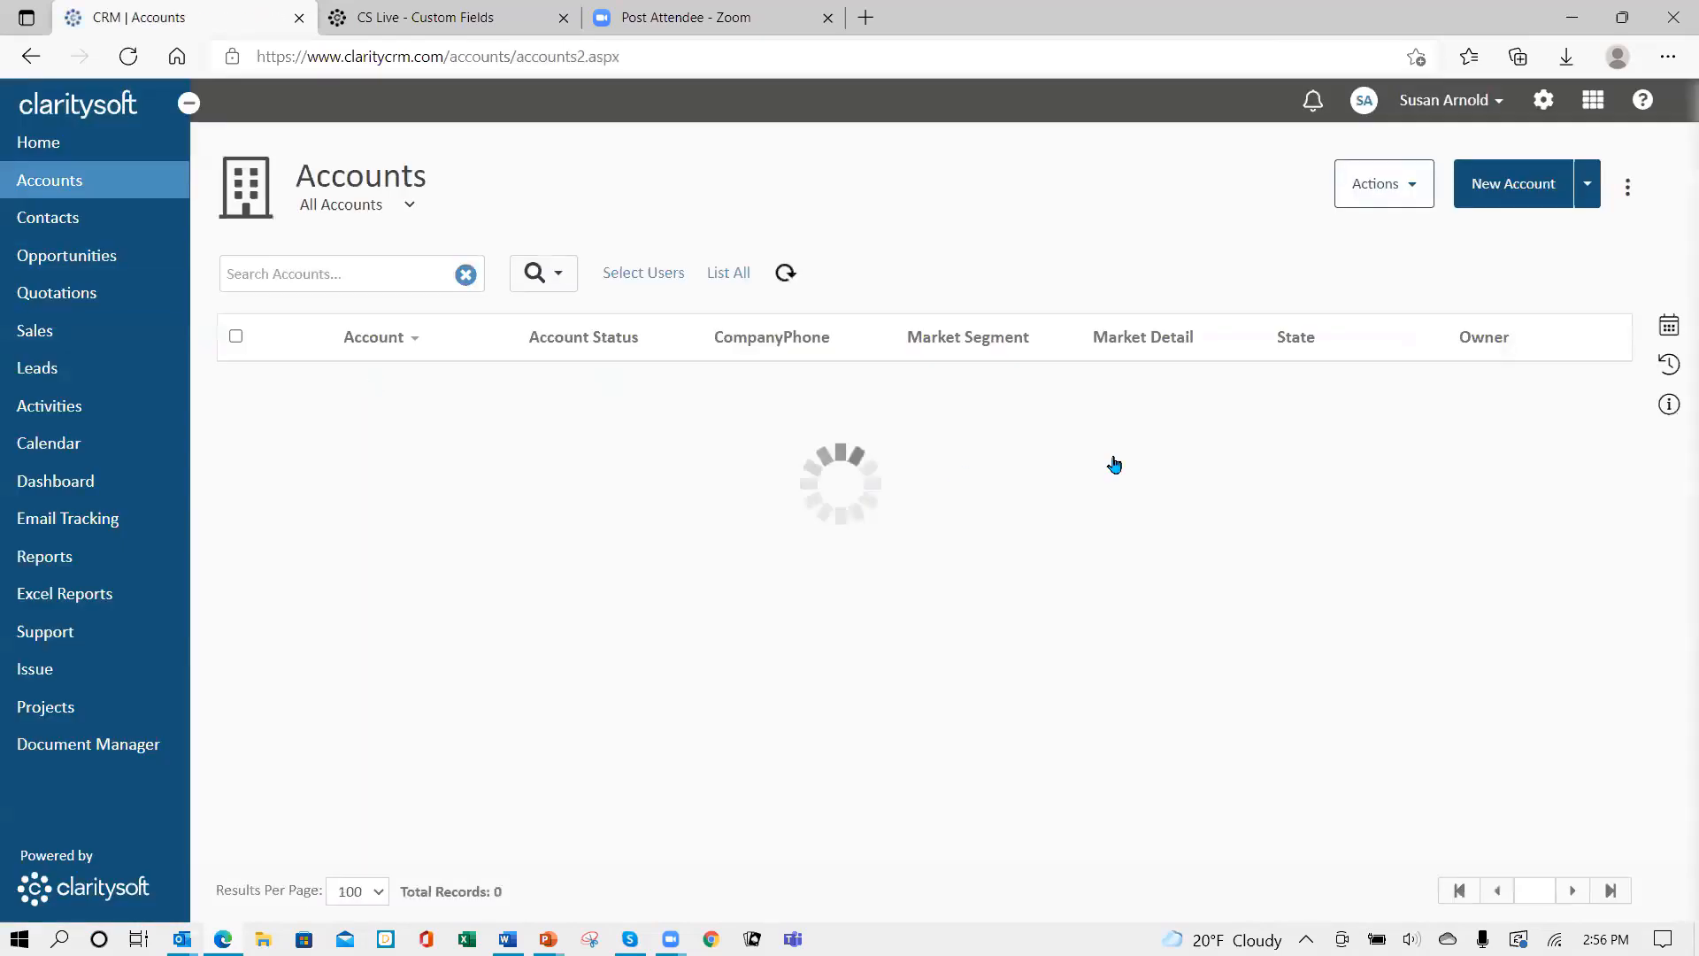
pyautogui.click(1628, 187)
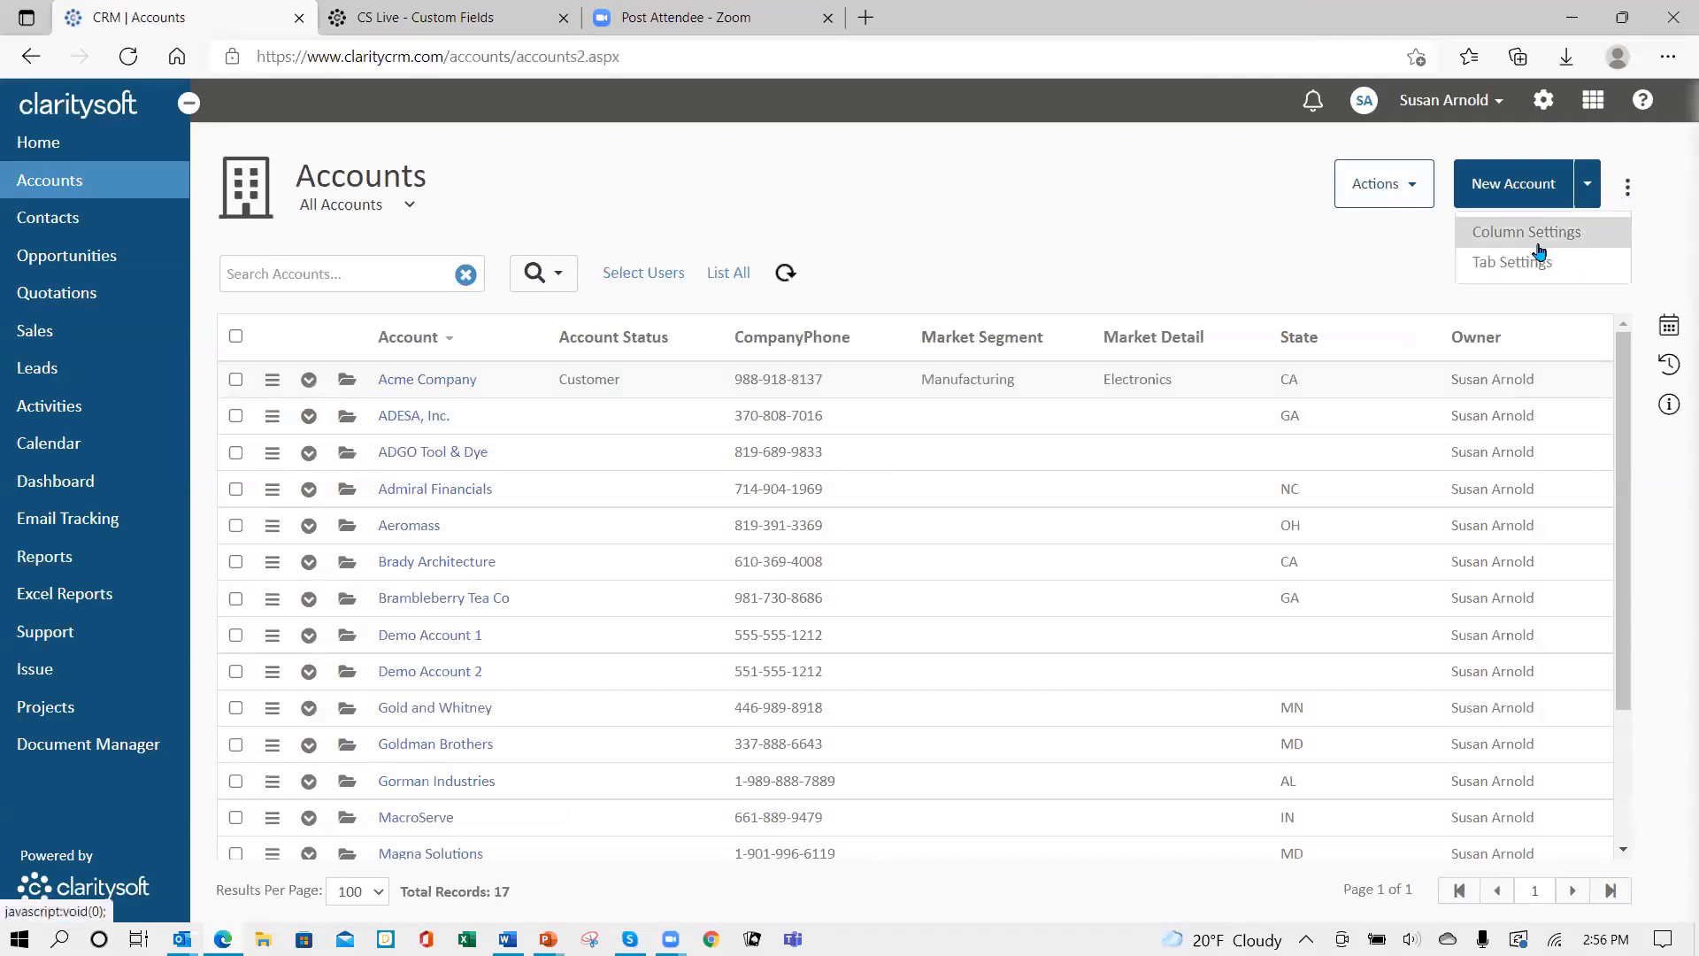
pyautogui.click(1509, 236)
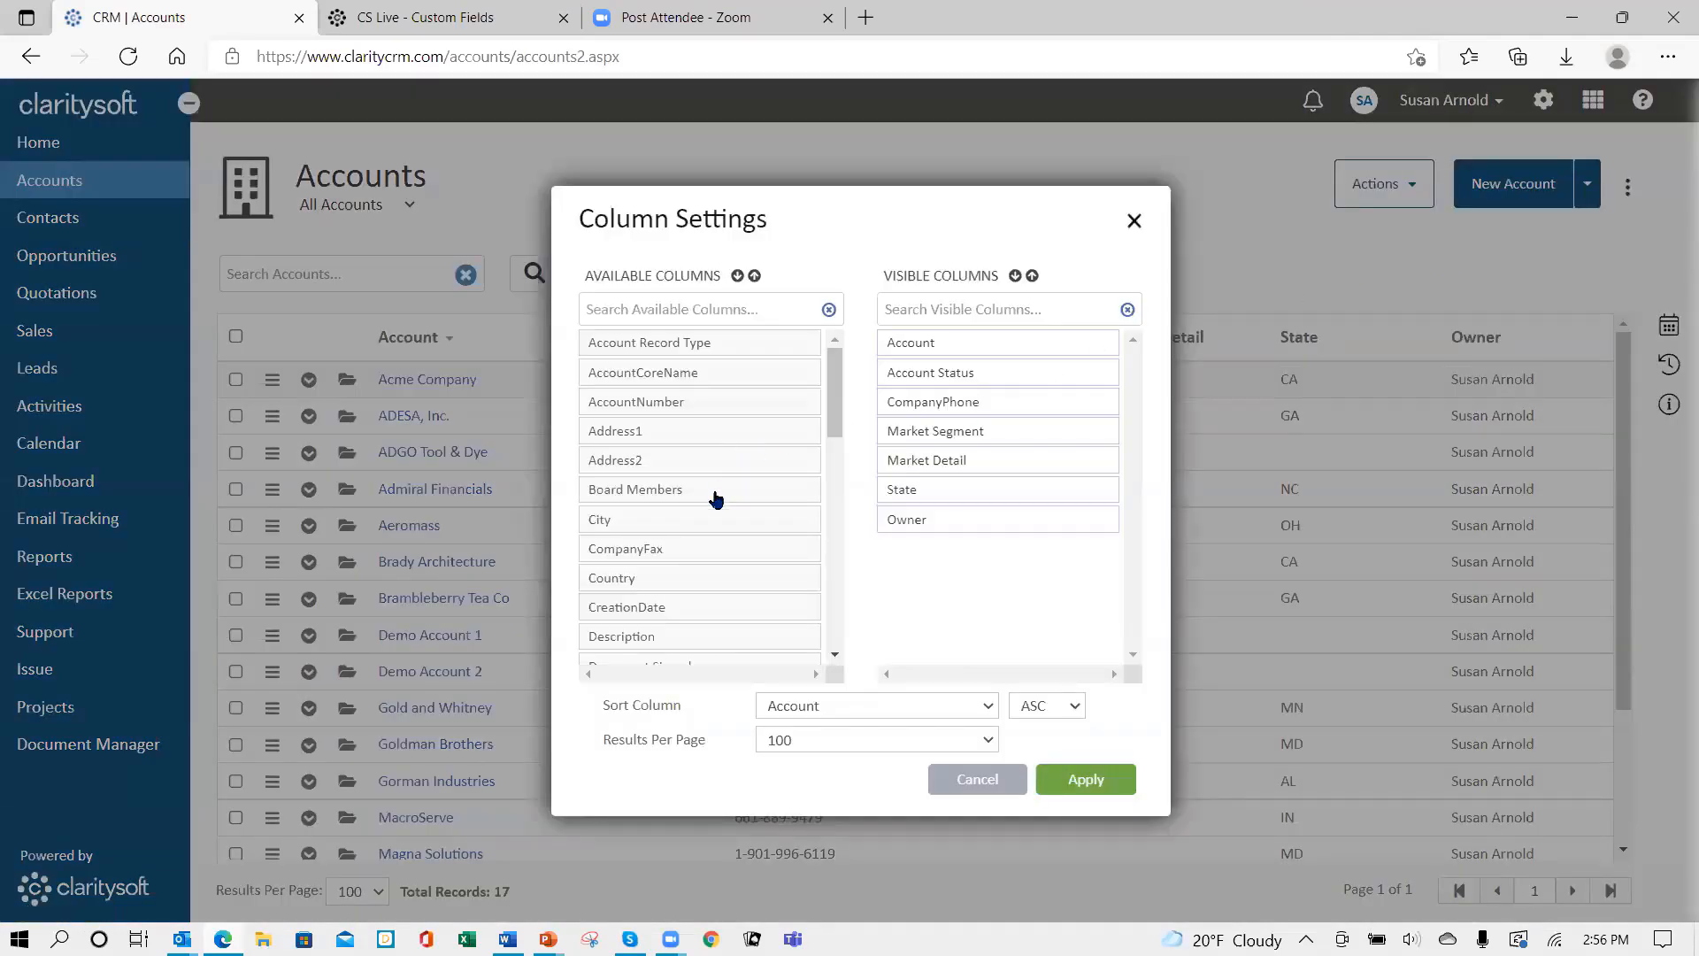
pyautogui.moveTo(717, 497); pyautogui.dragTo(1020, 559)
pyautogui.click(1088, 778)
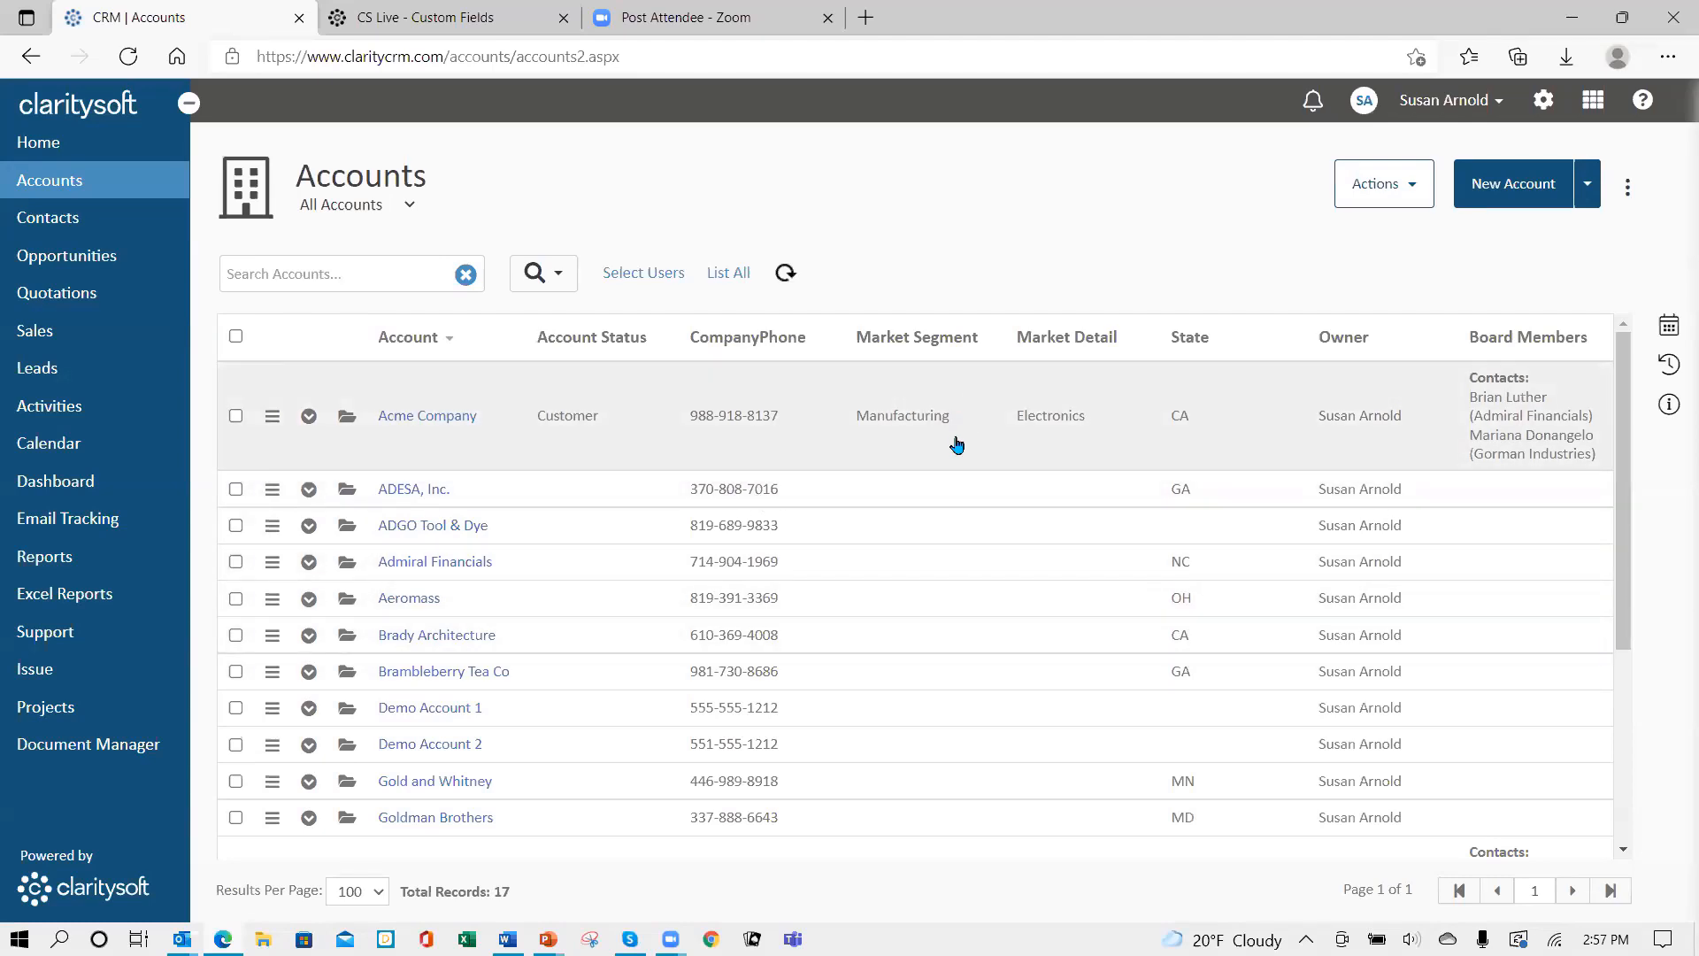
# - Start a new field under Settings > Customization > Opportunities > Custom Fields
pyautogui.click(1544, 101)
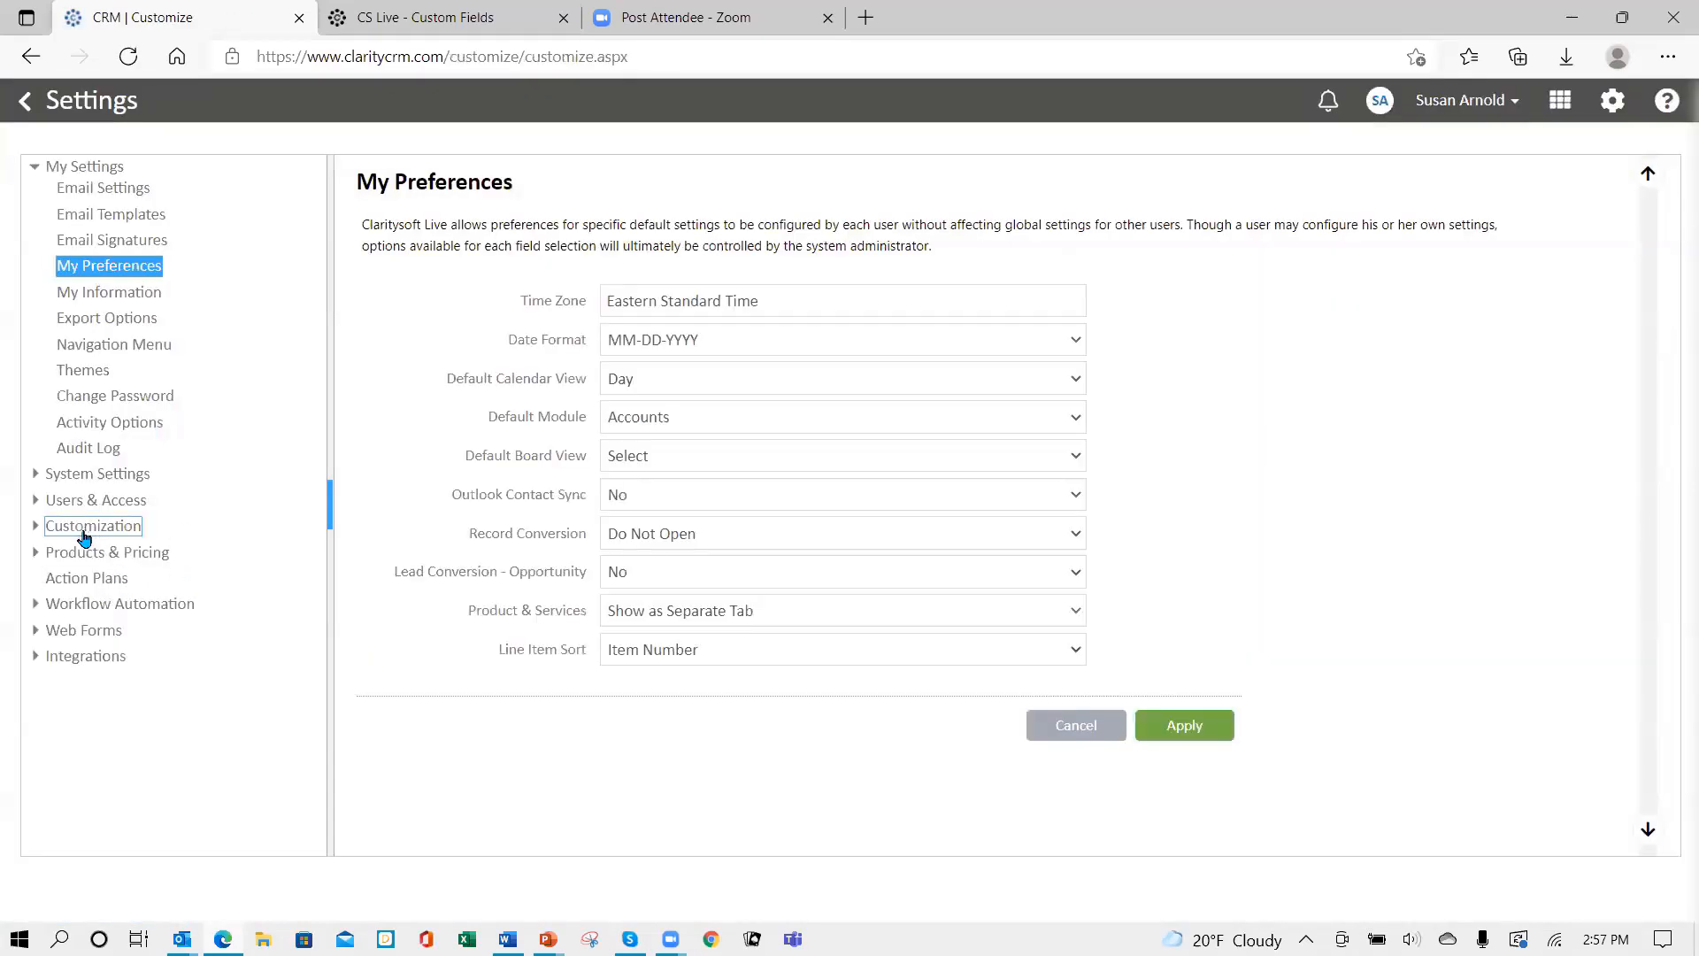
pyautogui.click(85, 528)
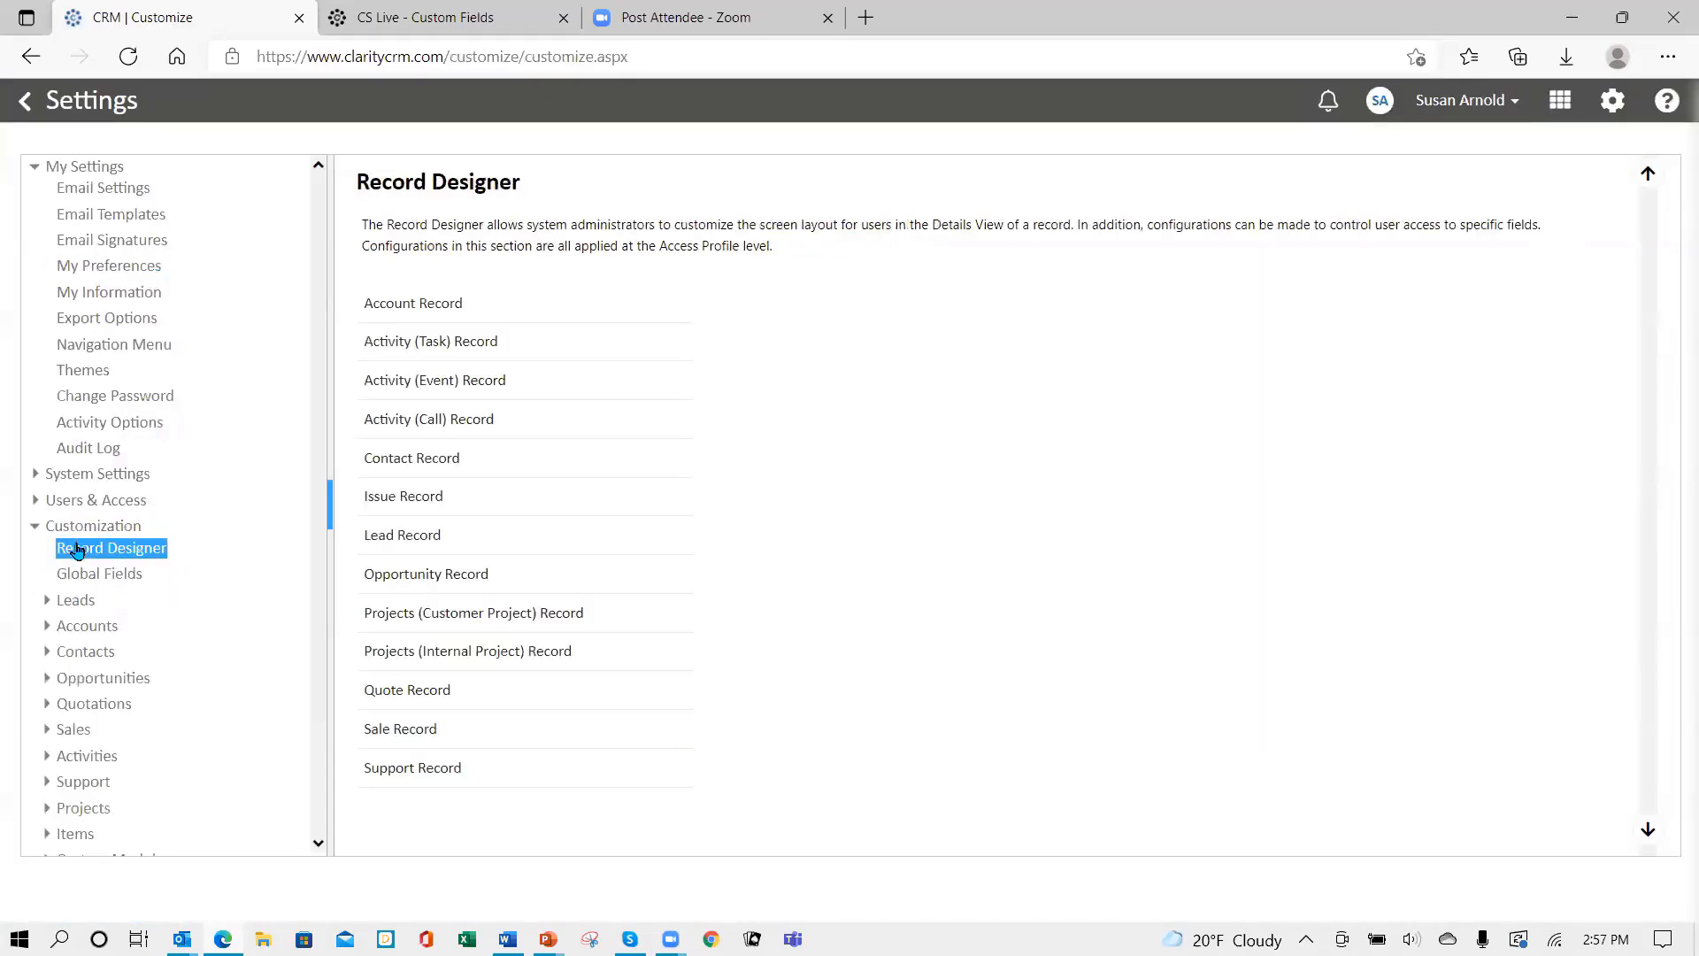
pyautogui.click(133, 678)
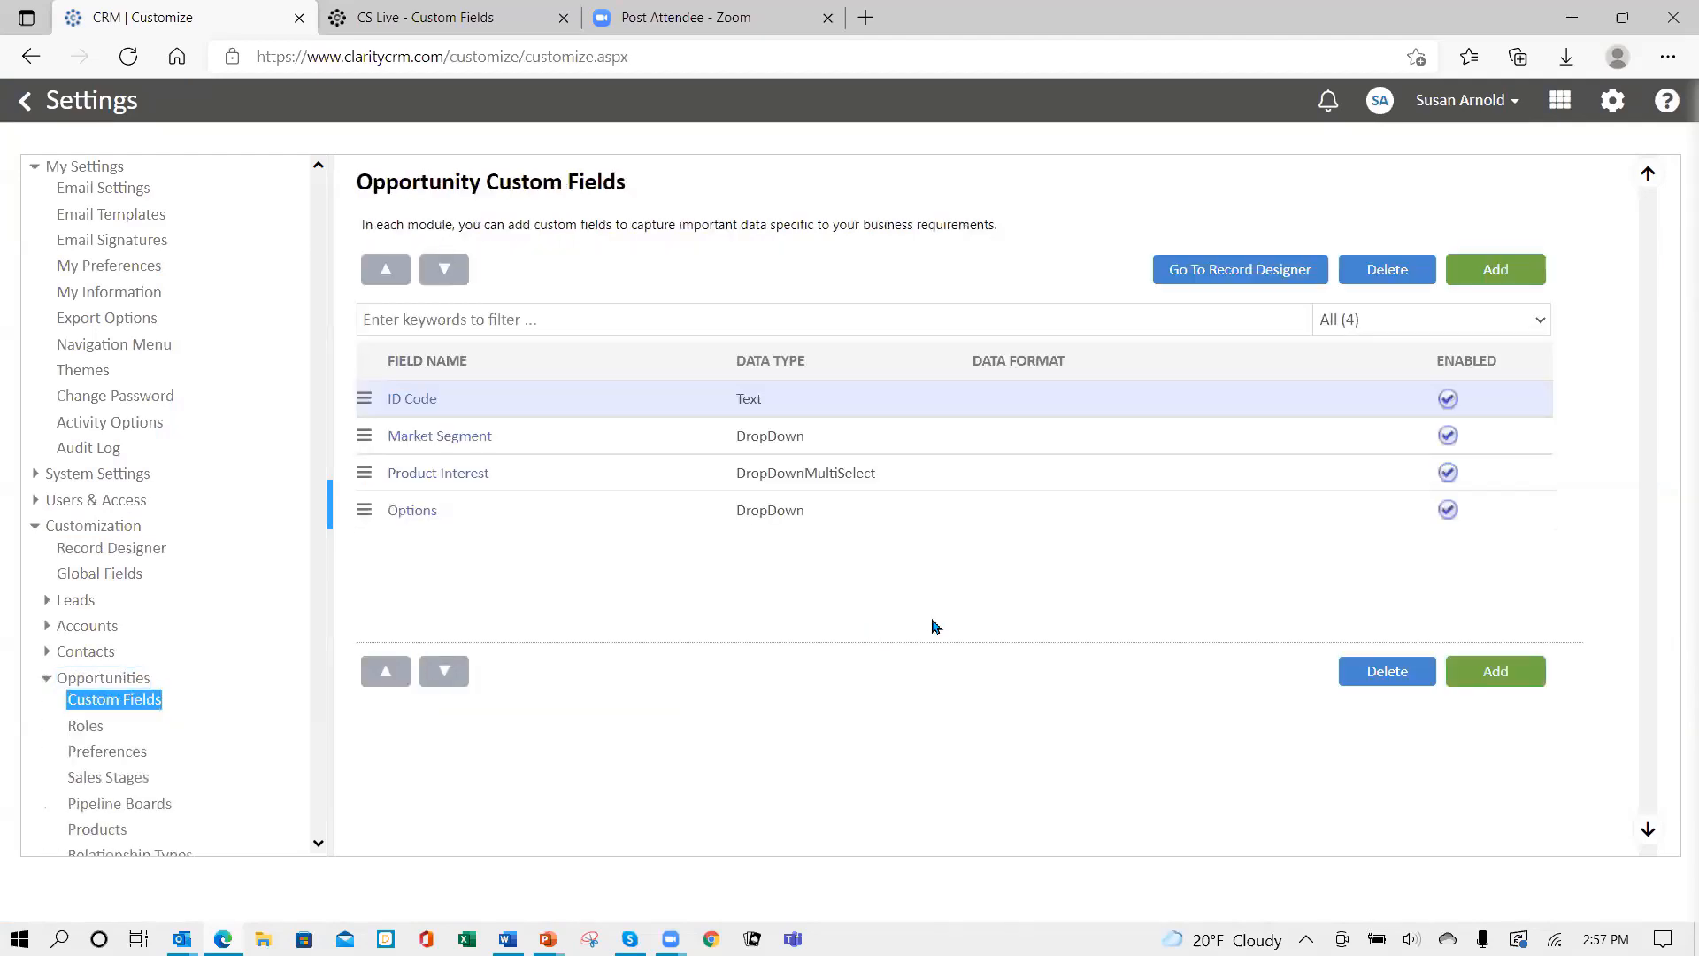
pyautogui.click(1501, 275)
# - Name it Weighted Amount, Calculated data type, returning Currency in $12,346 format
pyautogui.click(765, 280)
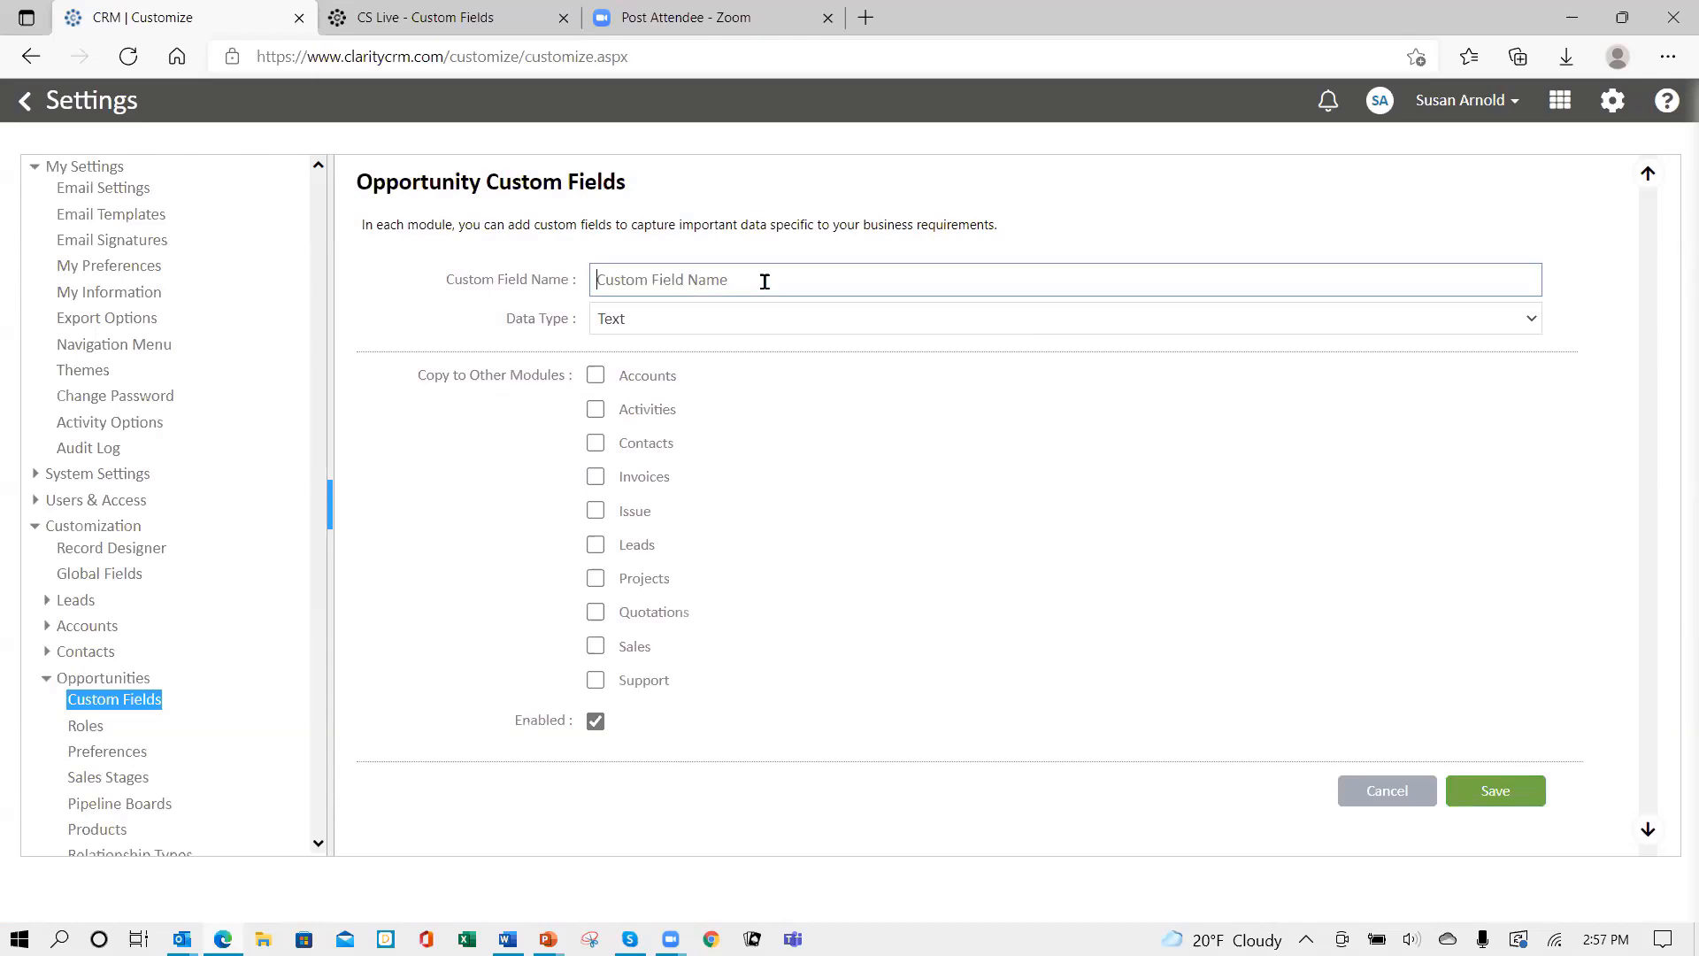
pyautogui.write('Weight')
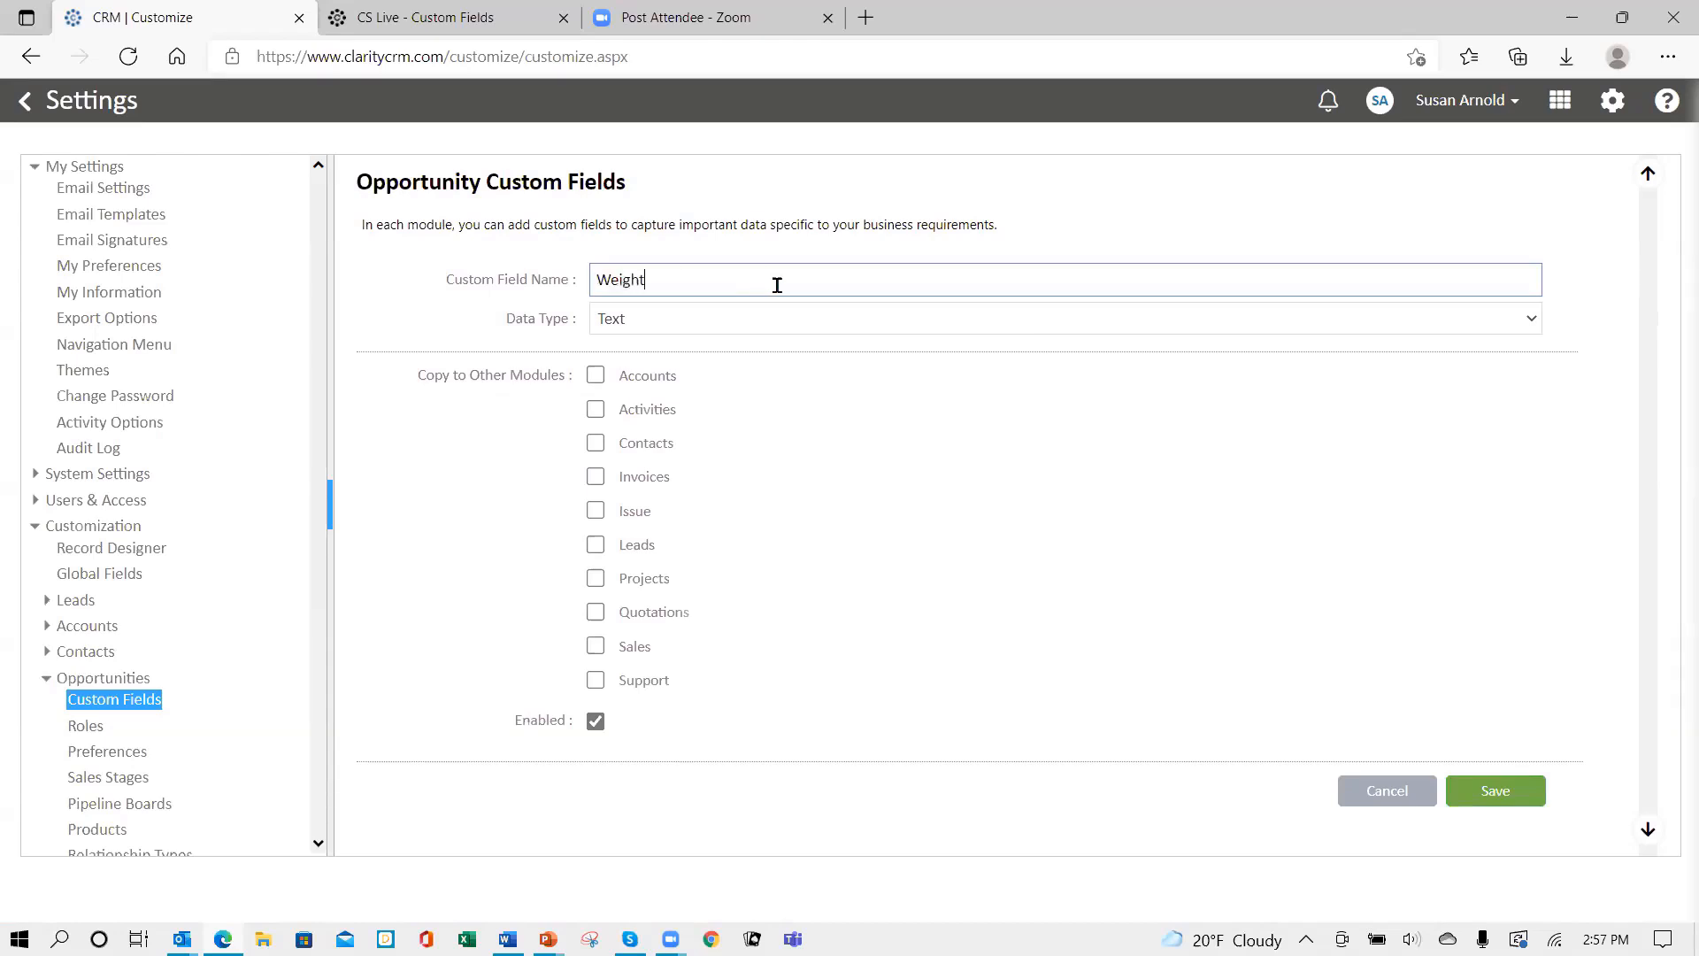
pyautogui.write('ed Amount')
pyautogui.click(731, 320)
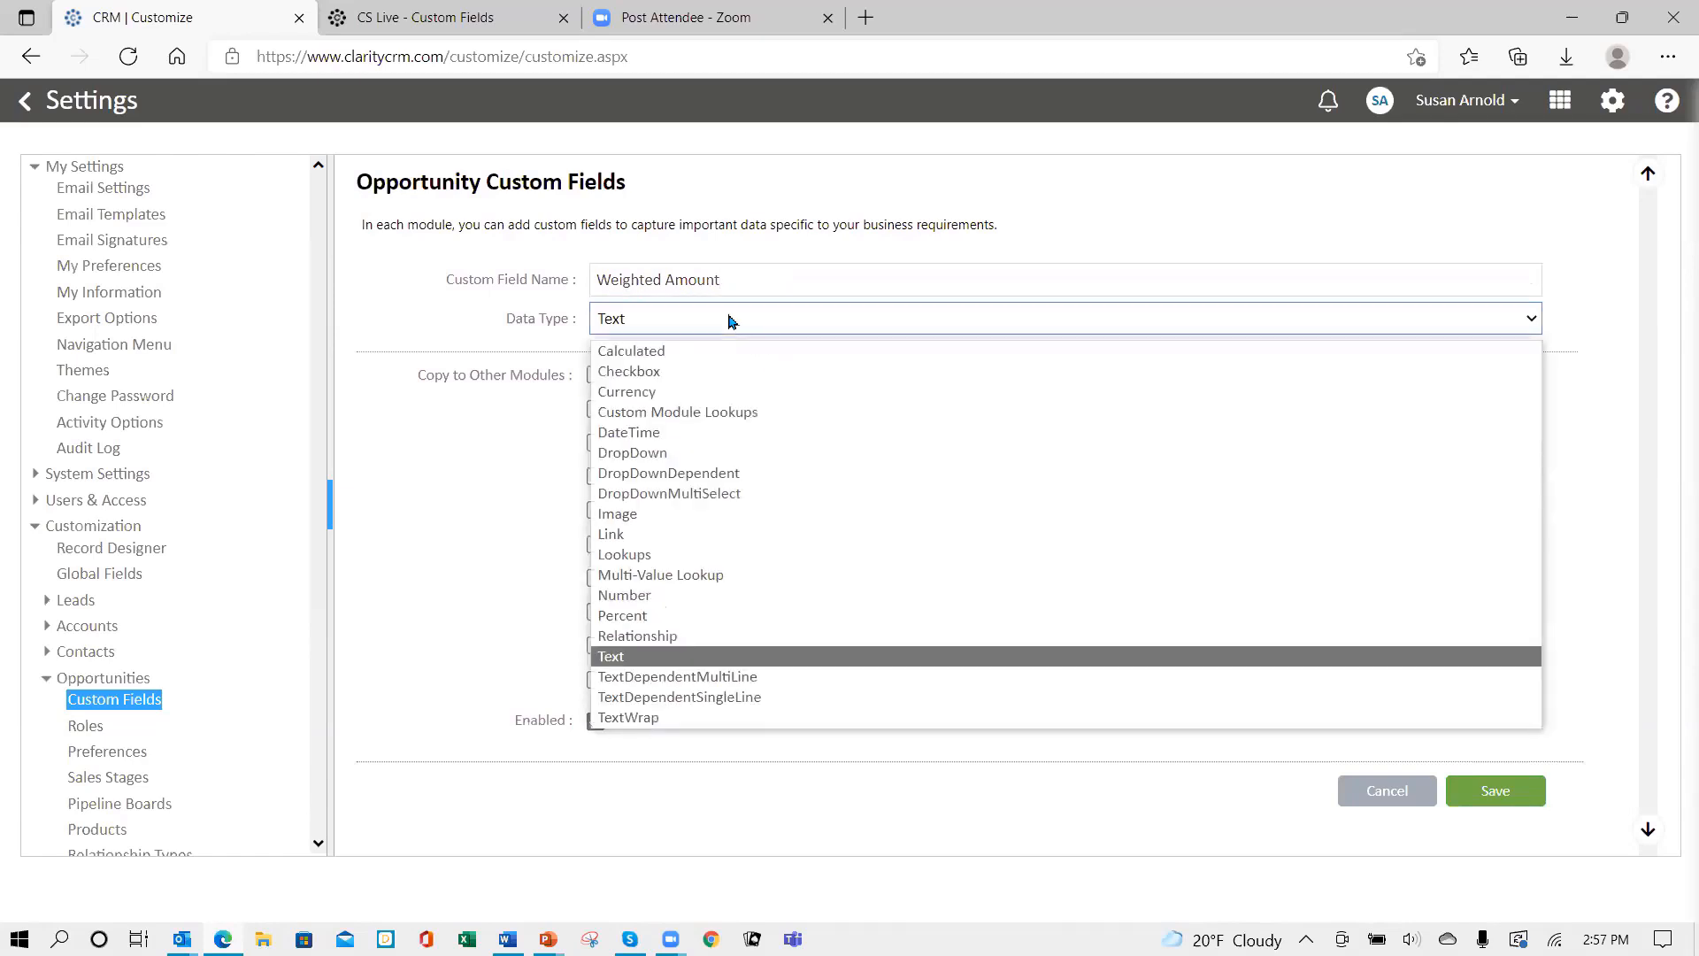
pyautogui.click(685, 357)
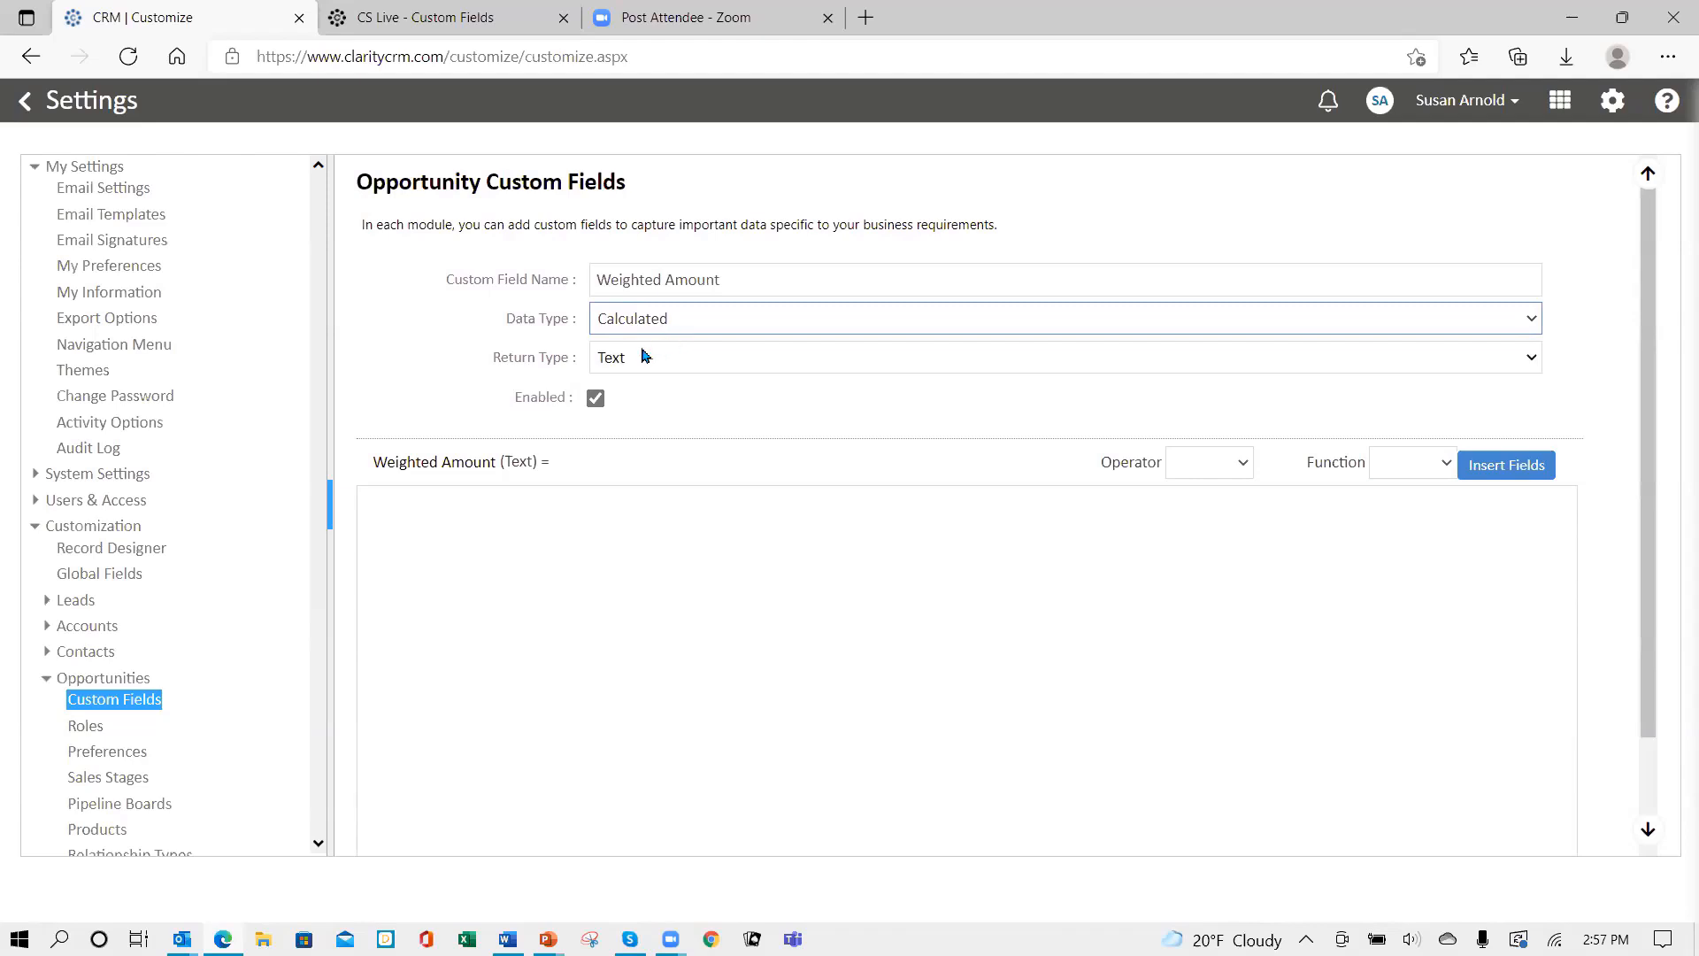
pyautogui.click(673, 362)
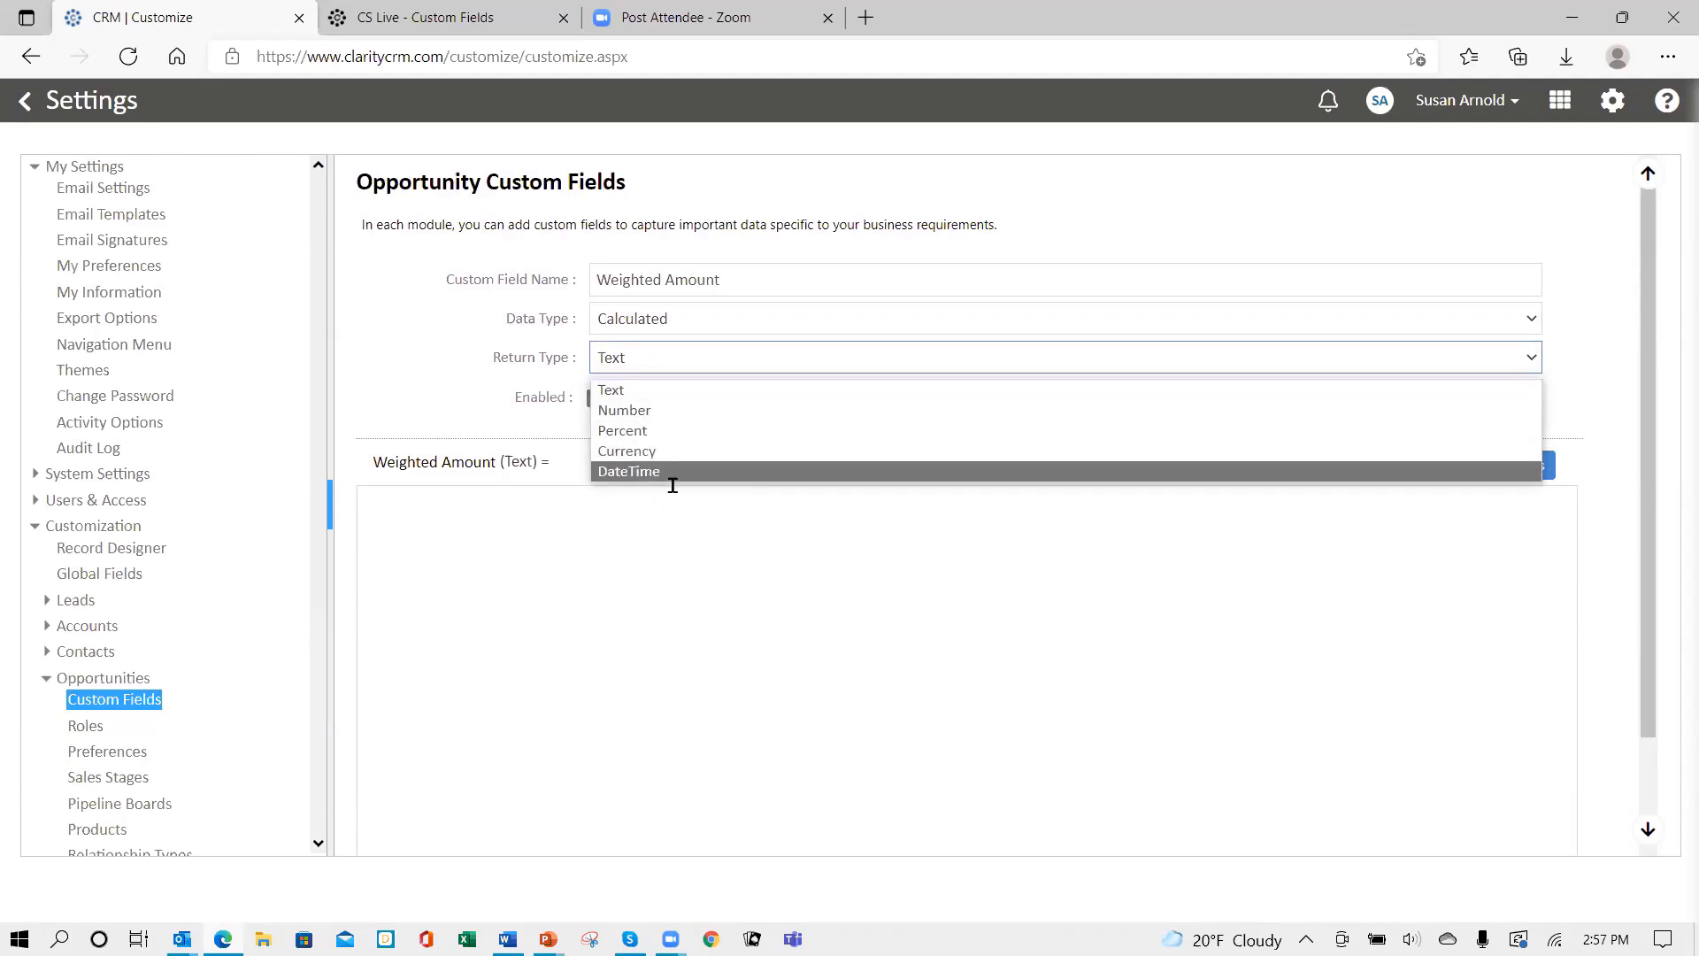
pyautogui.click(671, 453)
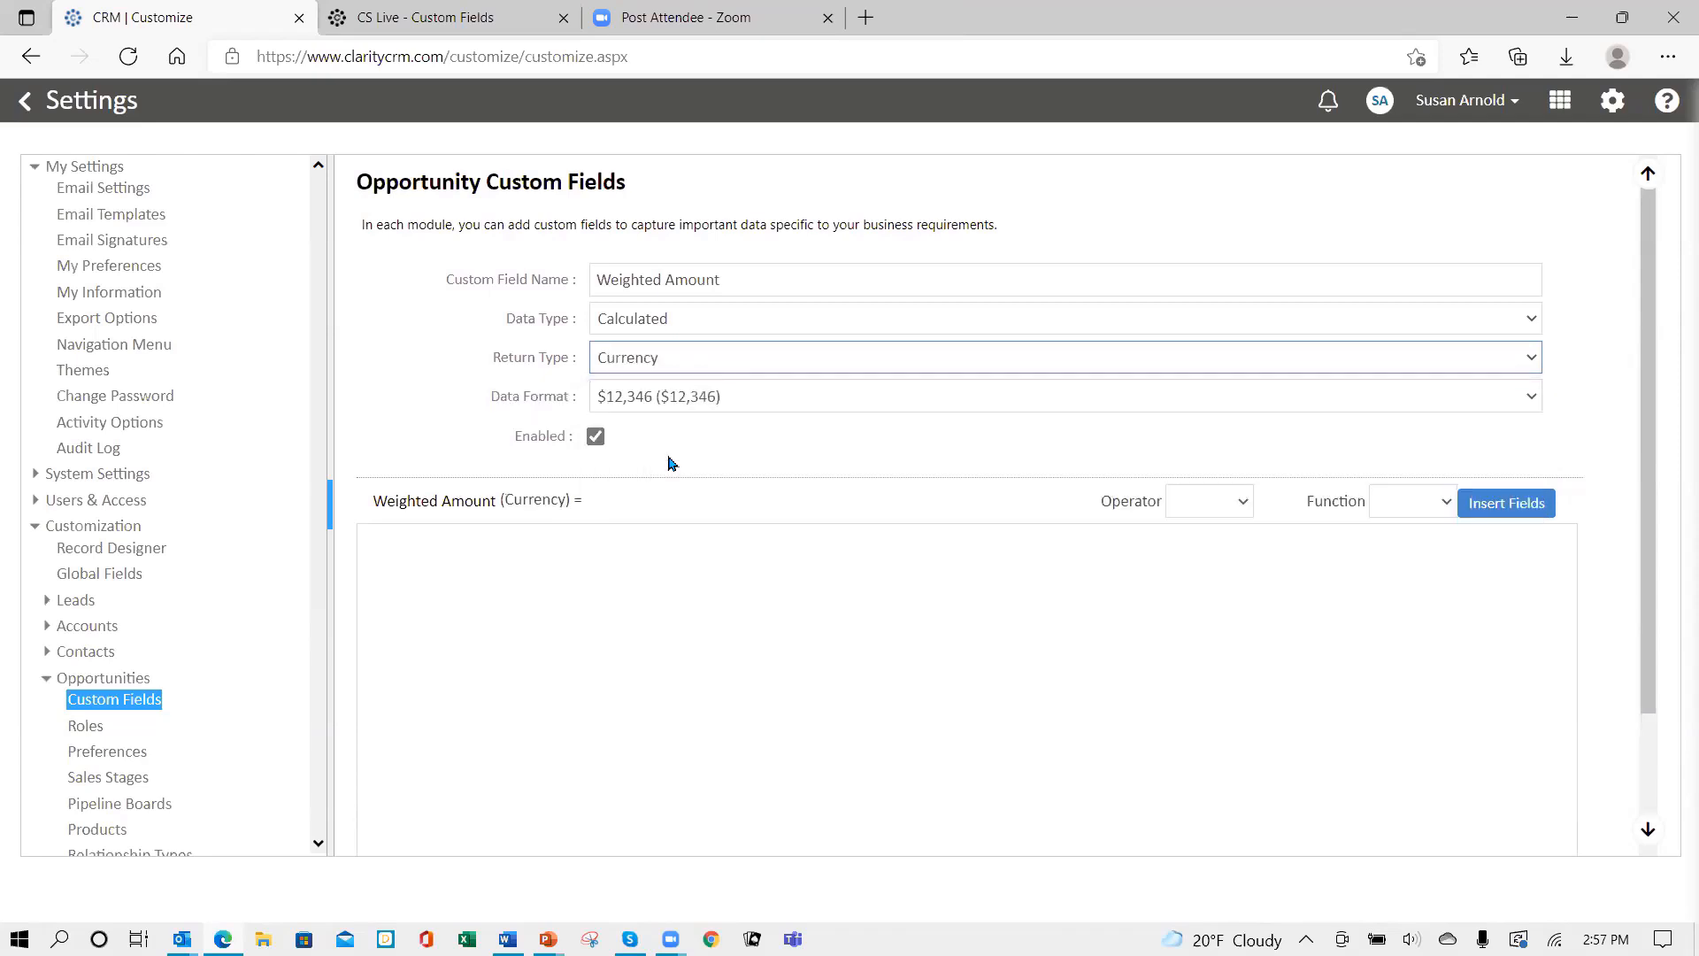
pyautogui.click(750, 398)
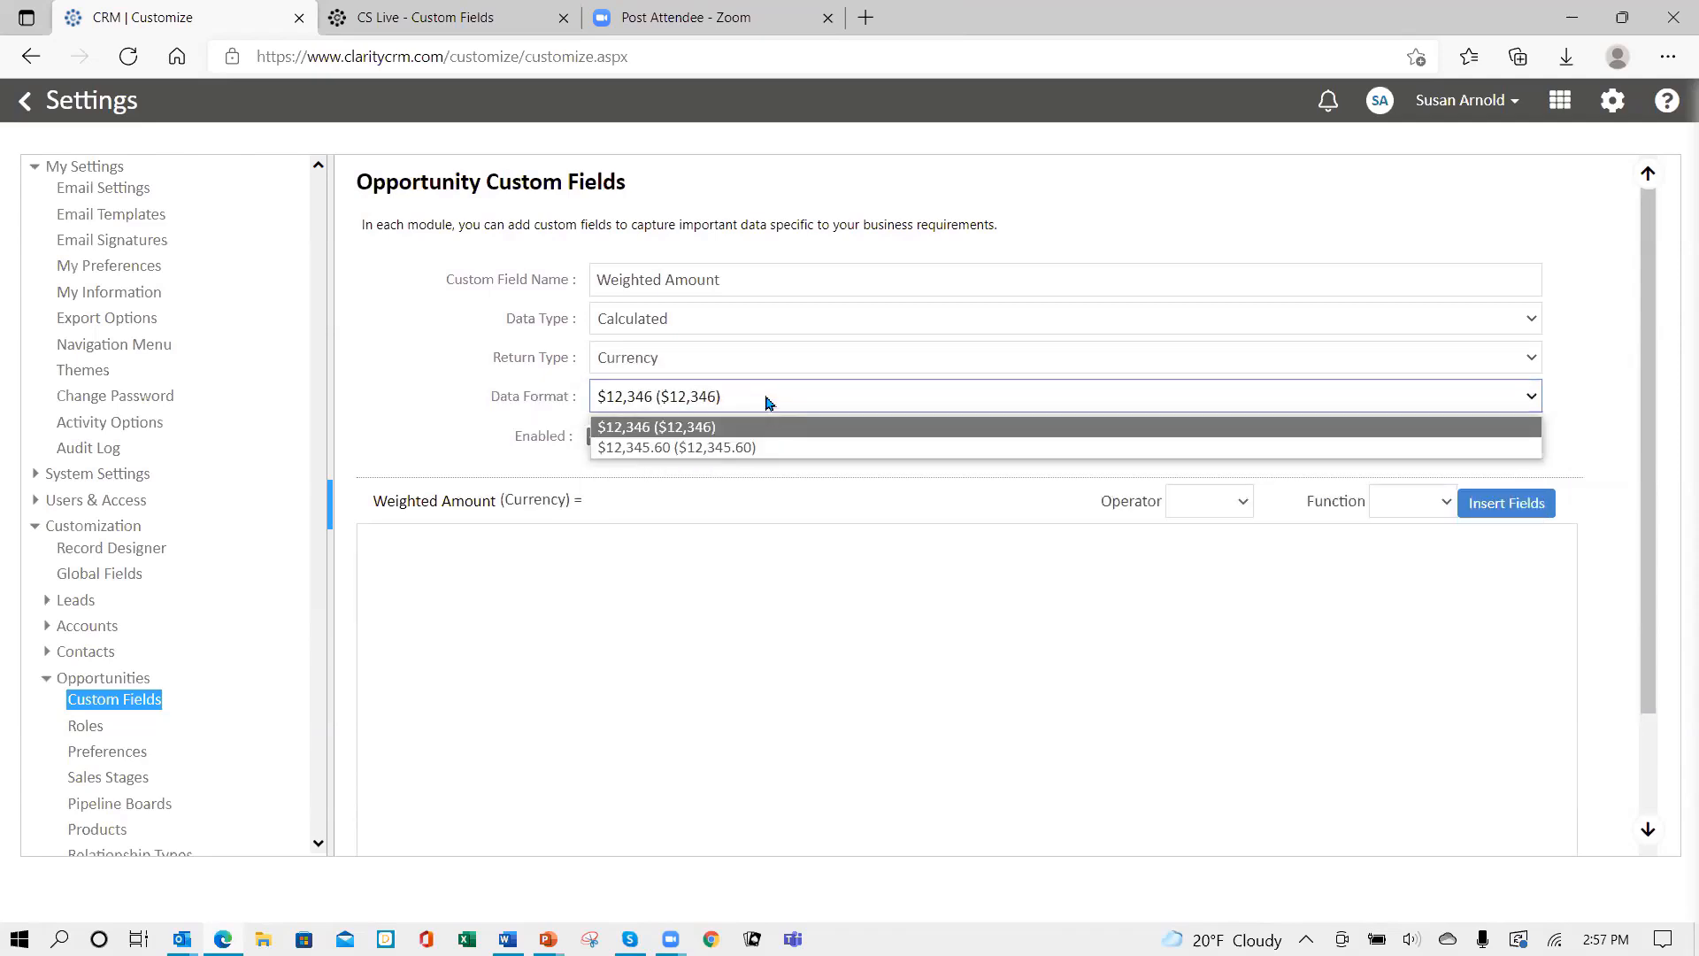
pyautogui.click(766, 401)
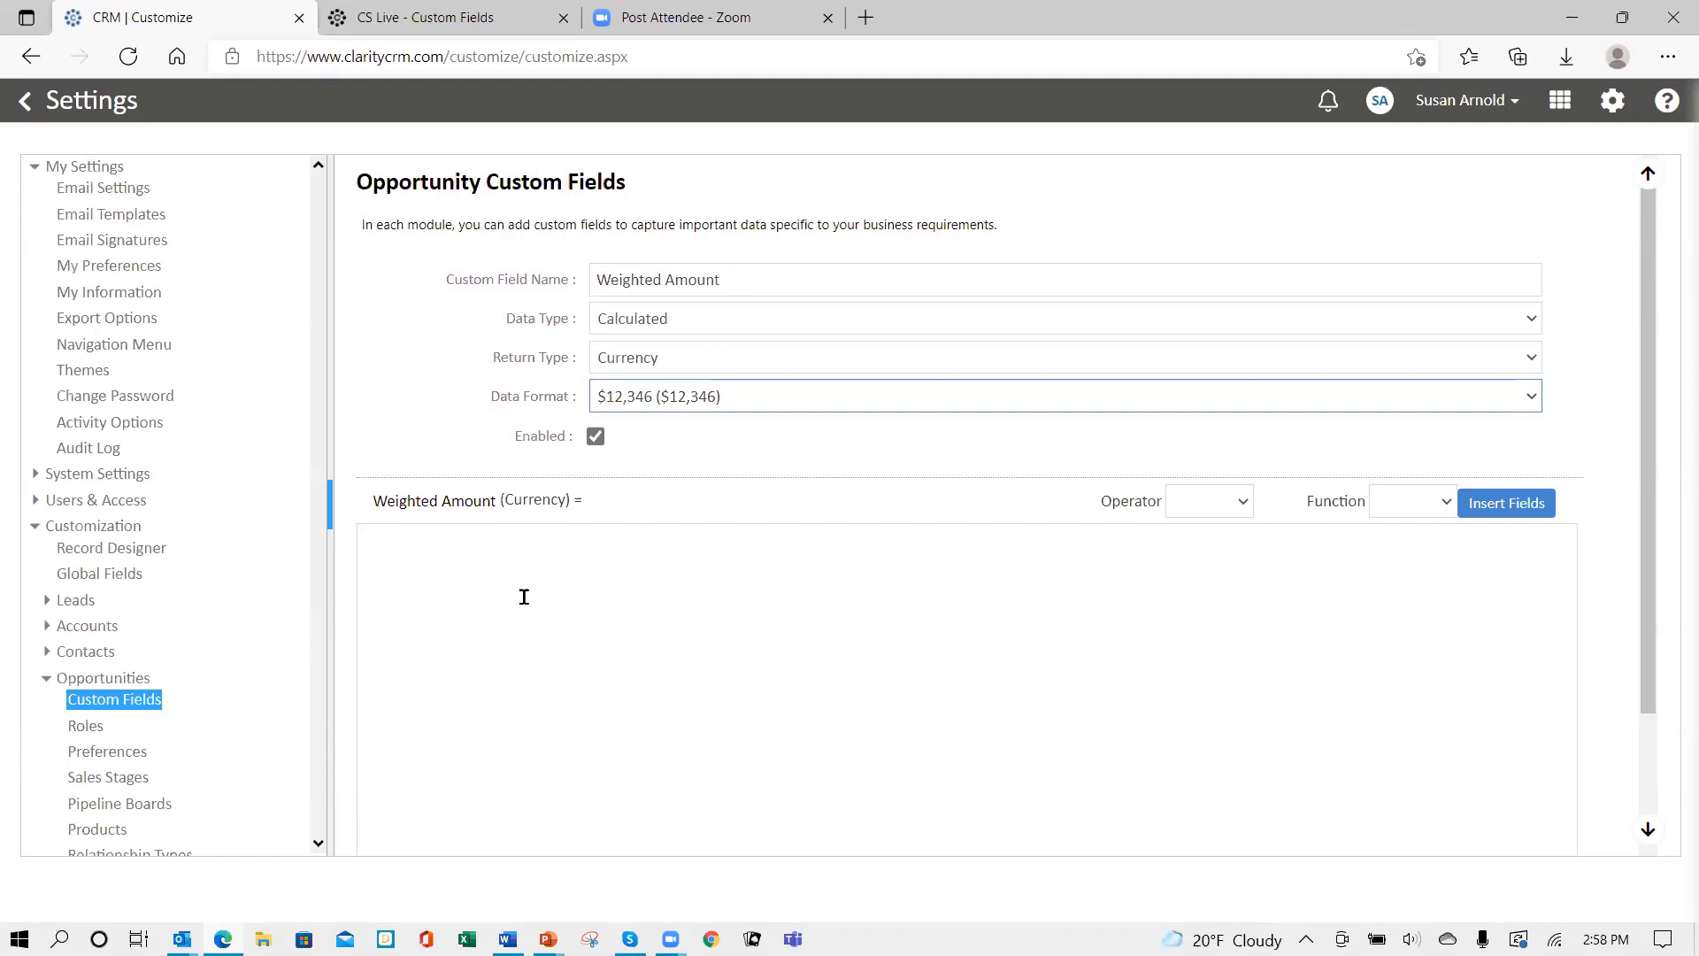
# - Browse the formula Operator and Function lists without choosing anything
pyautogui.click(384, 545)
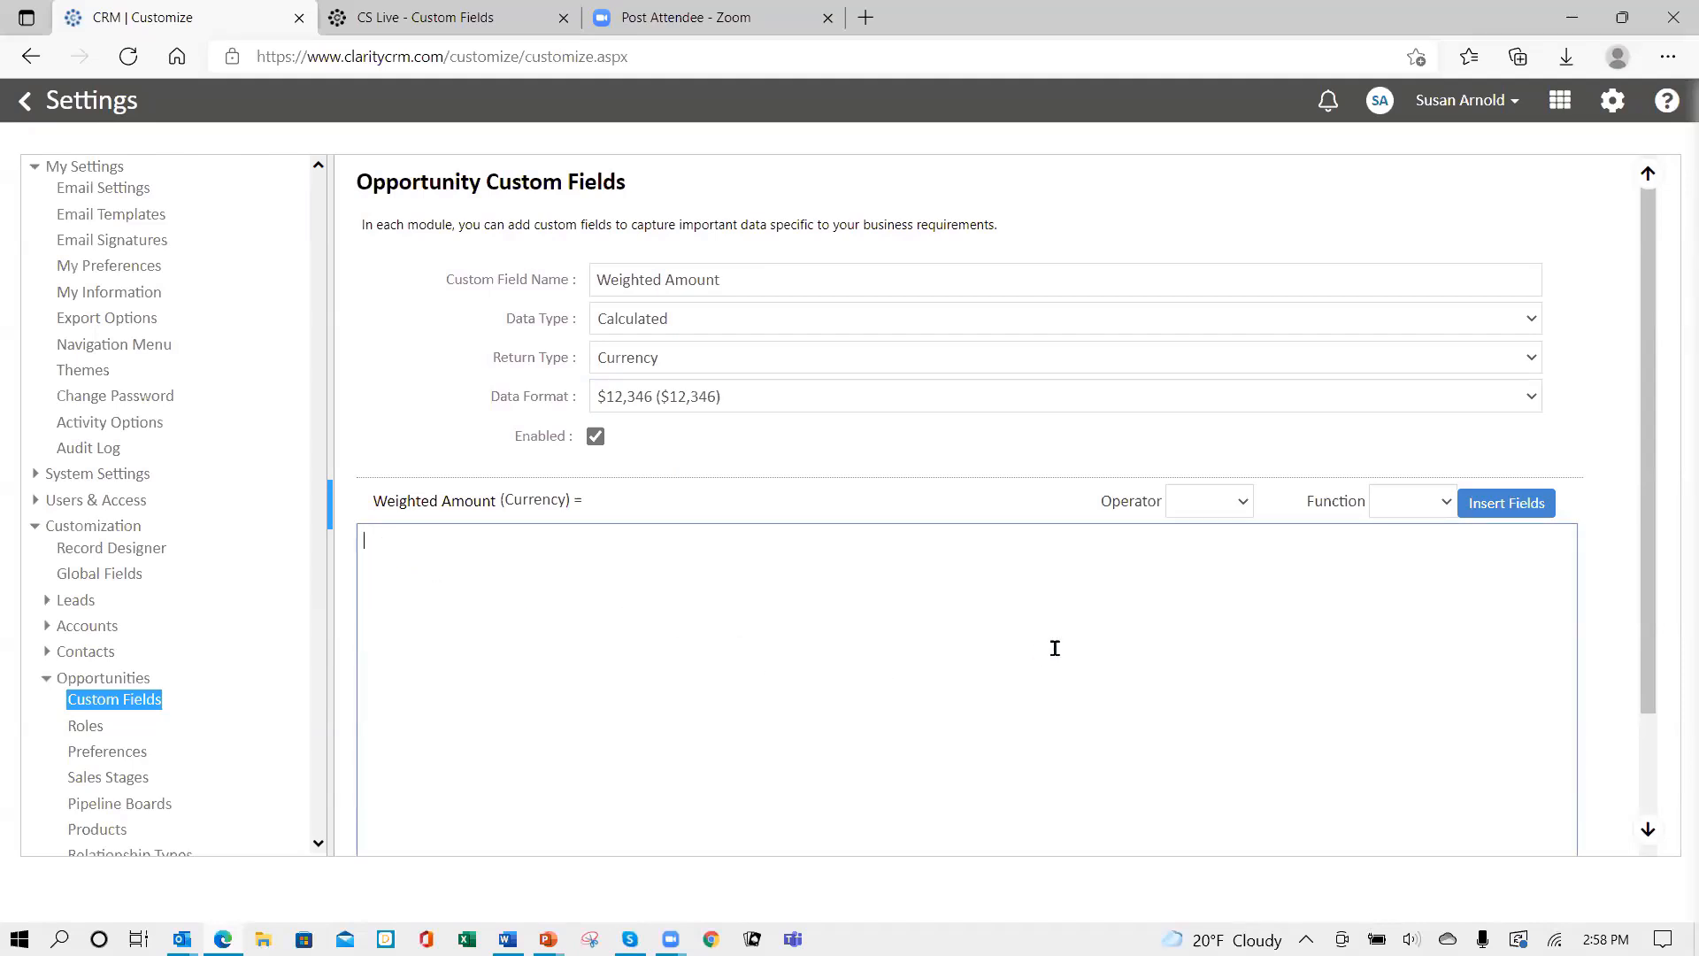
pyautogui.click(1243, 502)
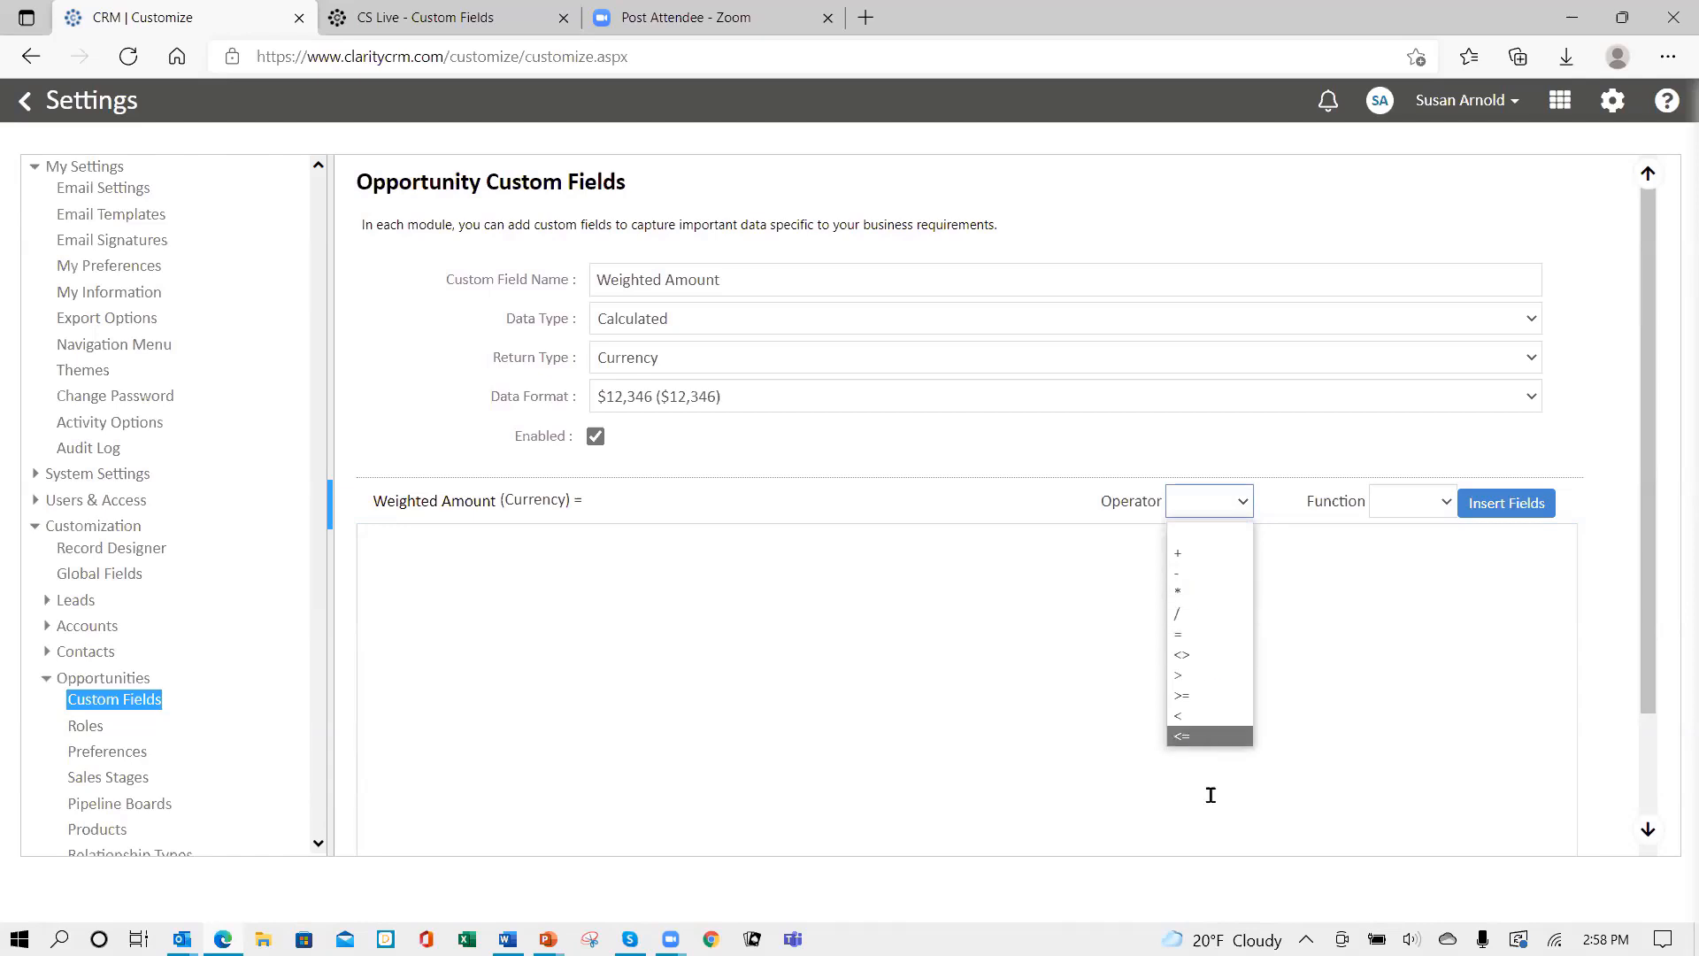
pyautogui.click(1183, 509)
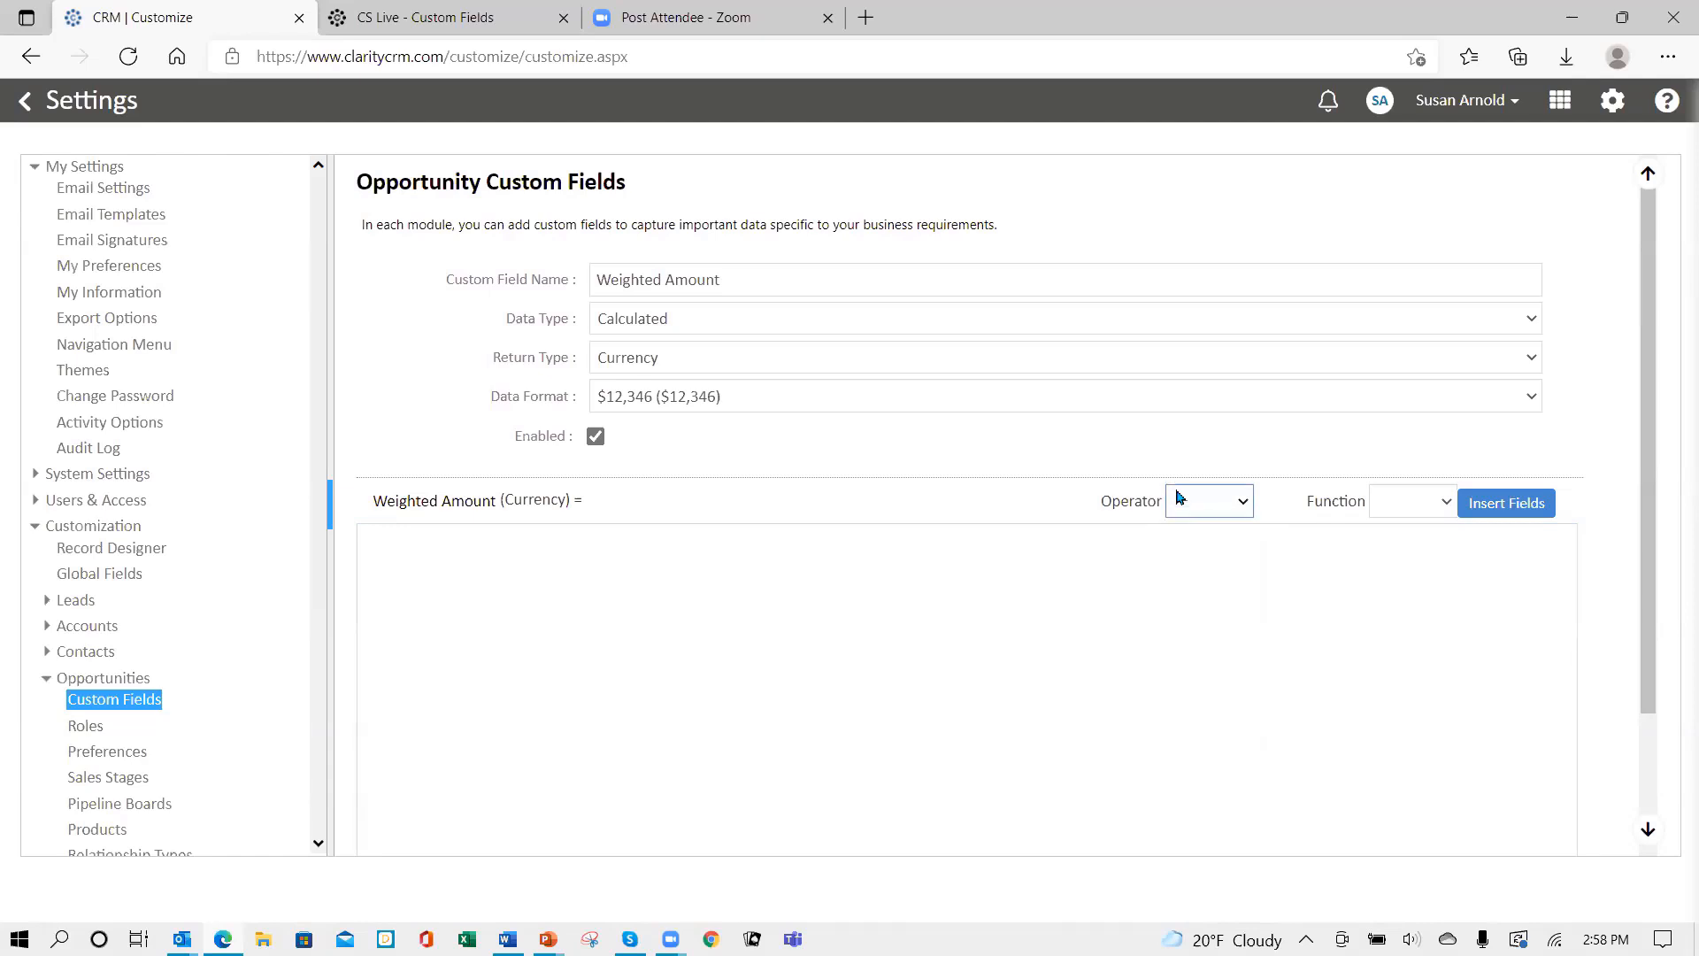
pyautogui.click(1448, 512)
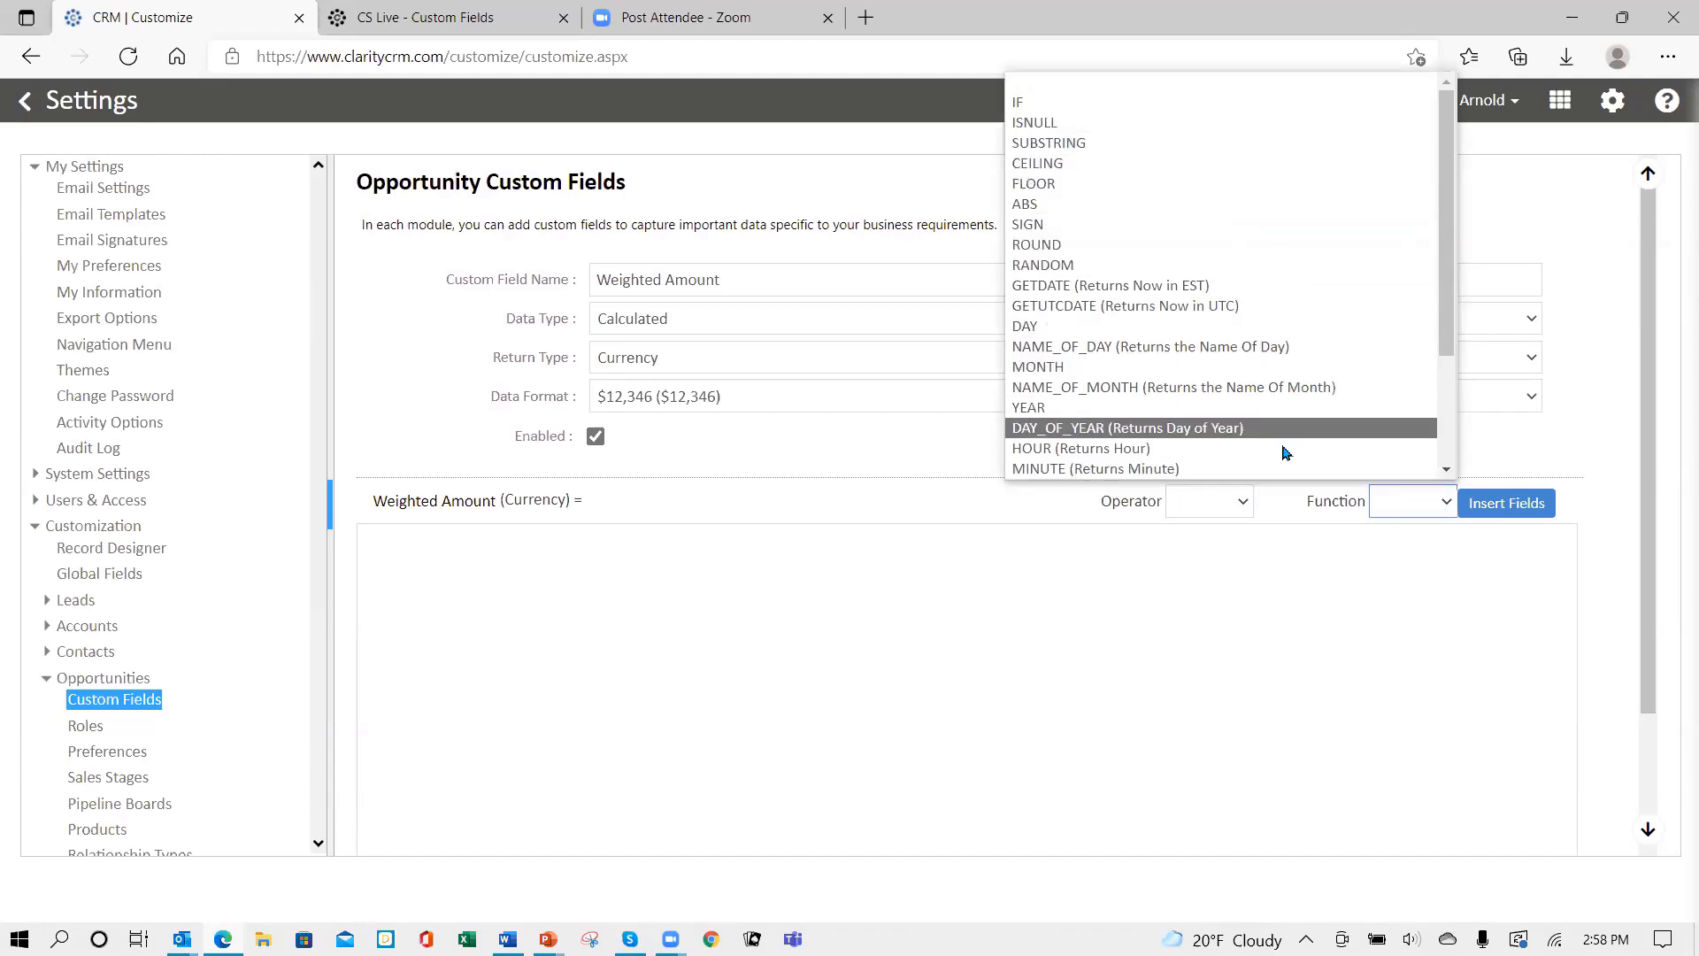
pyautogui.scroll(-1, 1221, 412)
pyautogui.scroll(-1, 1416, 424)
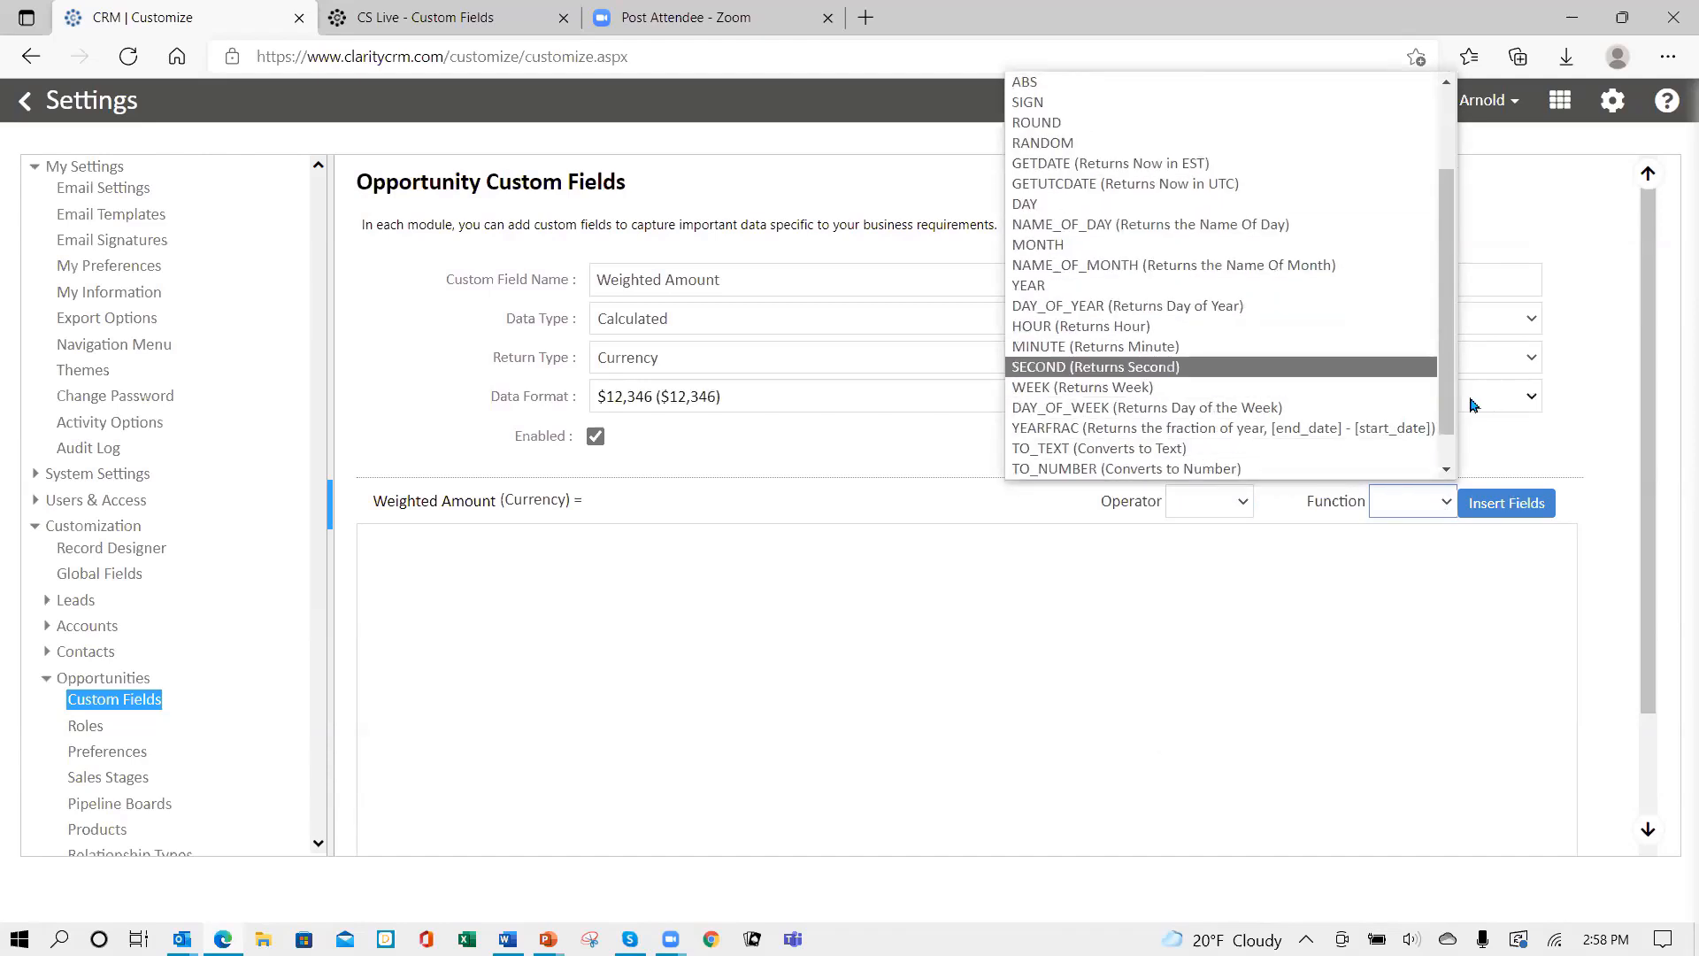
pyautogui.moveTo(1449, 425); pyautogui.dragTo(1418, 267)
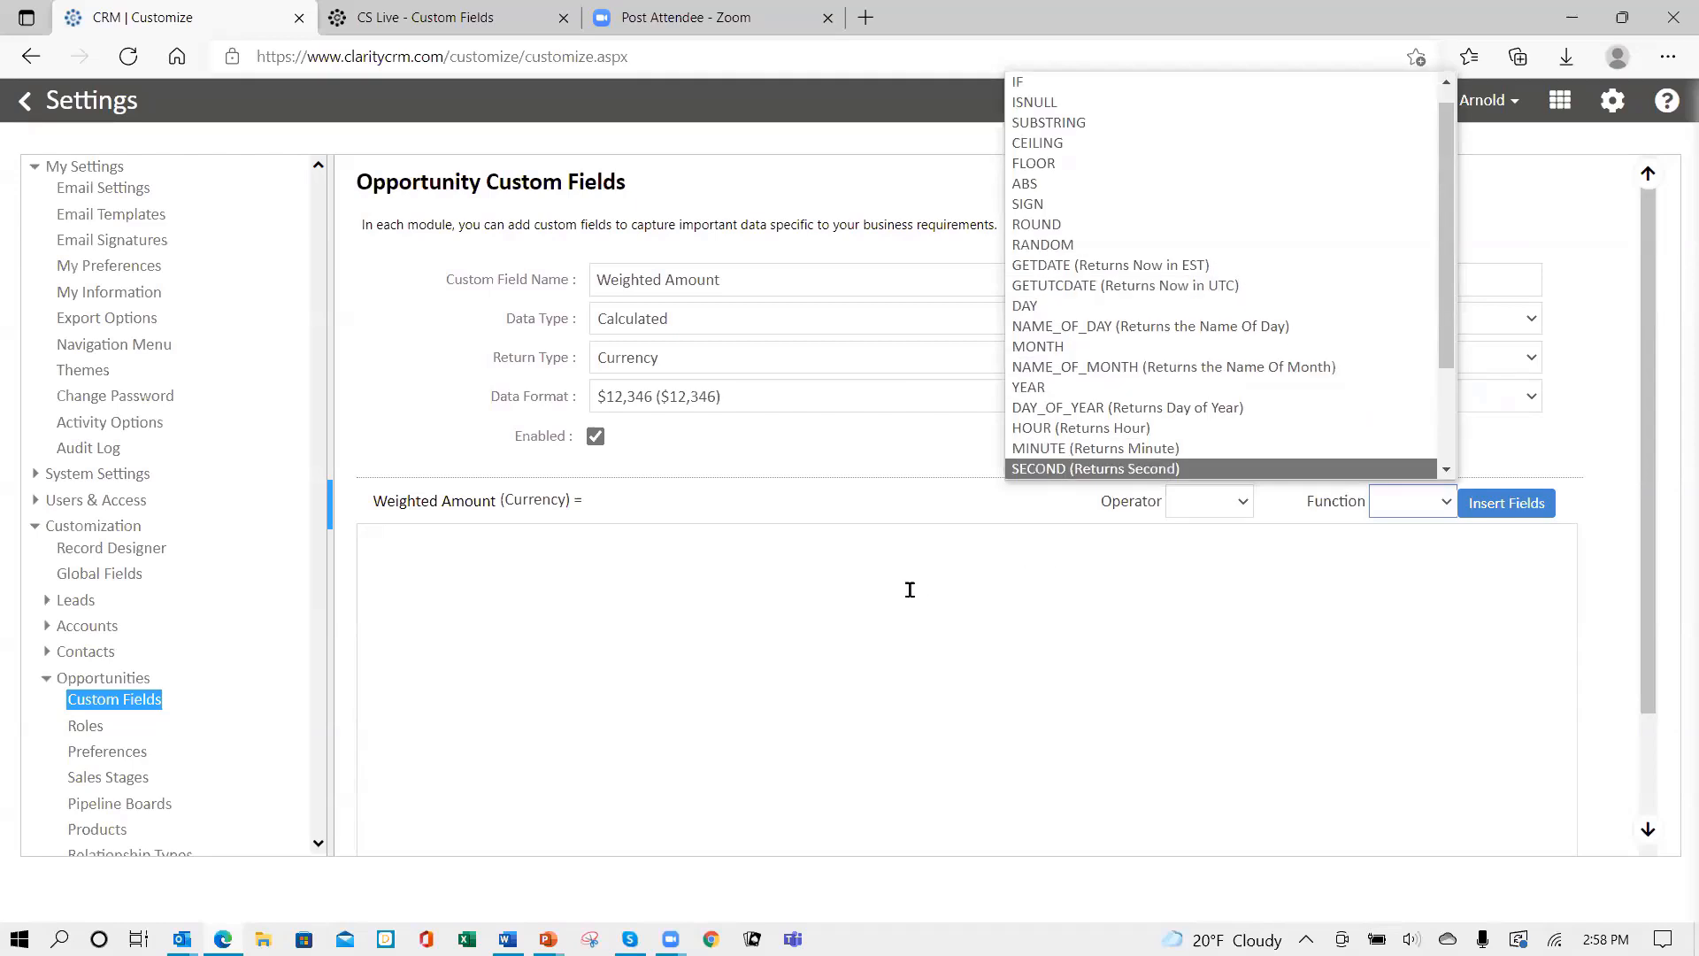
pyautogui.click(1050, 590)
# - With the caret in the formula box, open the Insert Fields list of Opportunity fields
pyautogui.click(1520, 513)
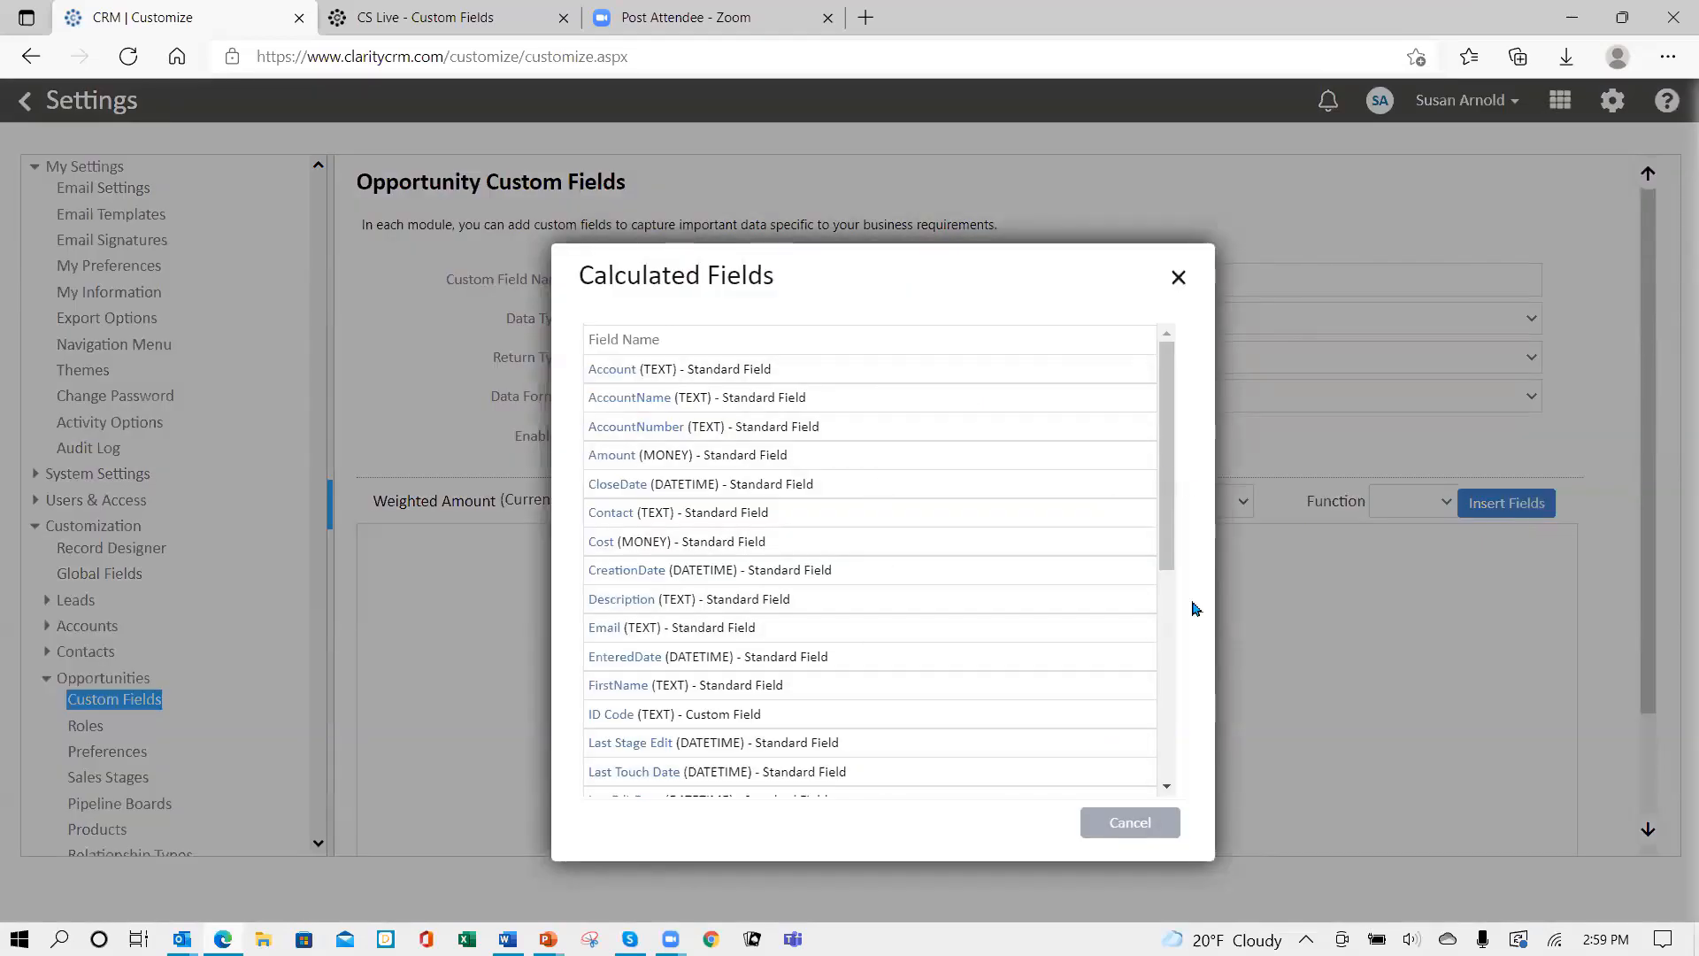
pyautogui.moveTo(1170, 569); pyautogui.dragTo(1142, 262)
pyautogui.click(1179, 277)
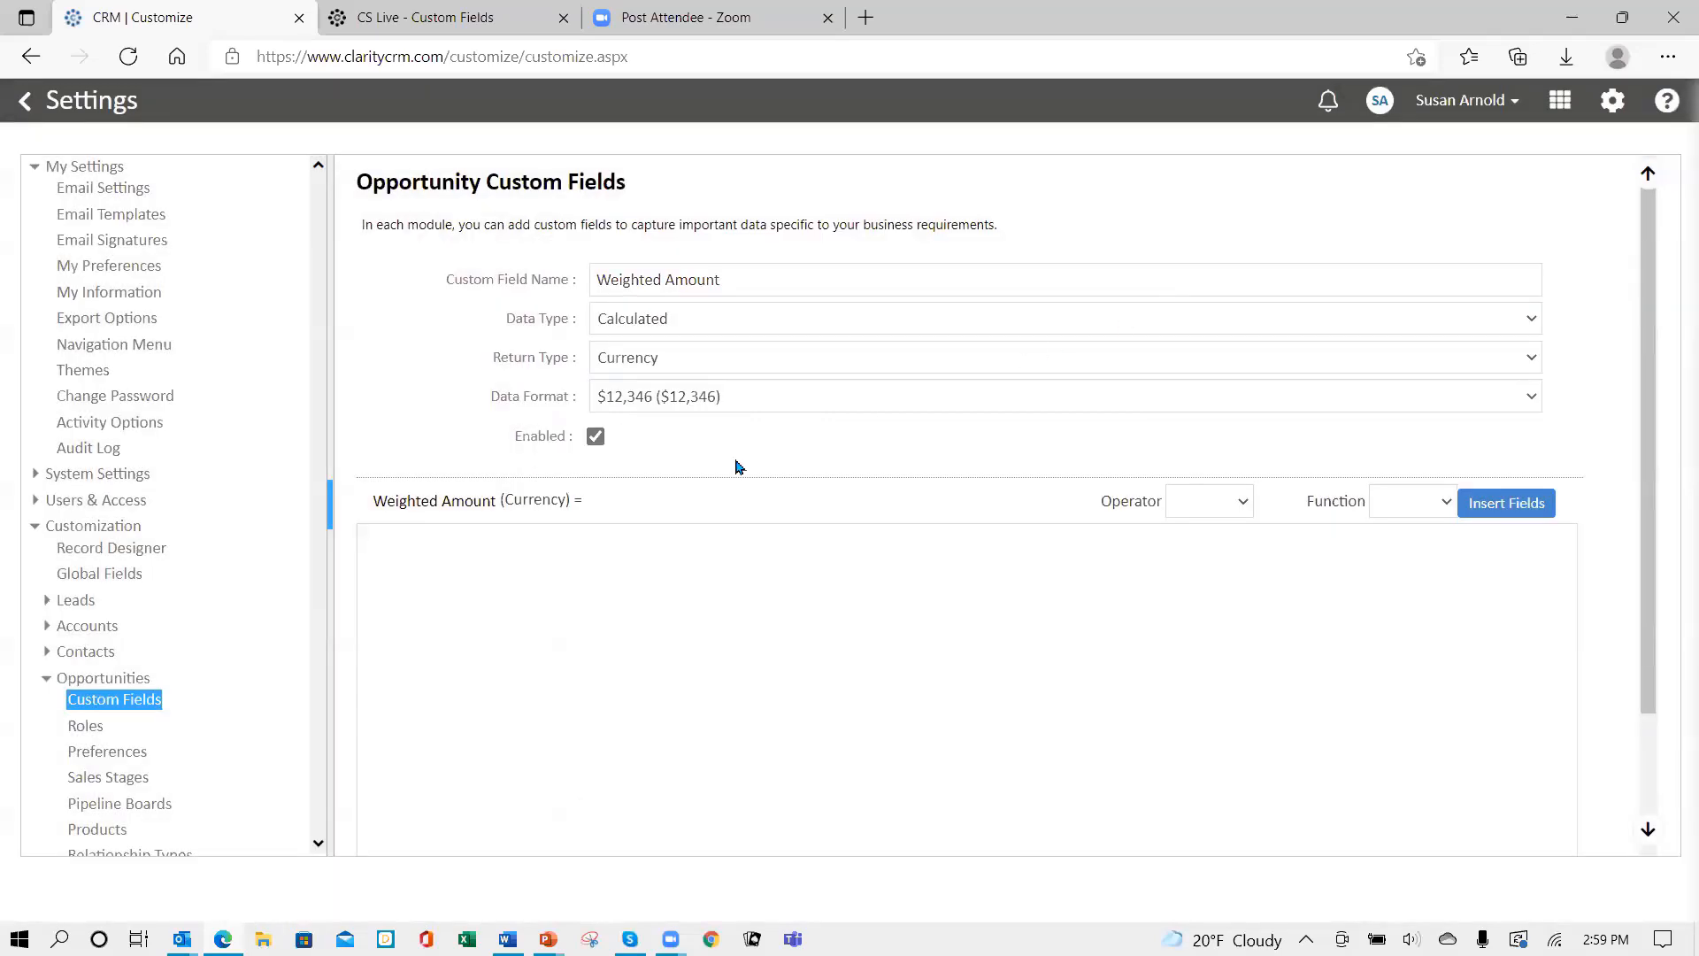
pyautogui.click(384, 548)
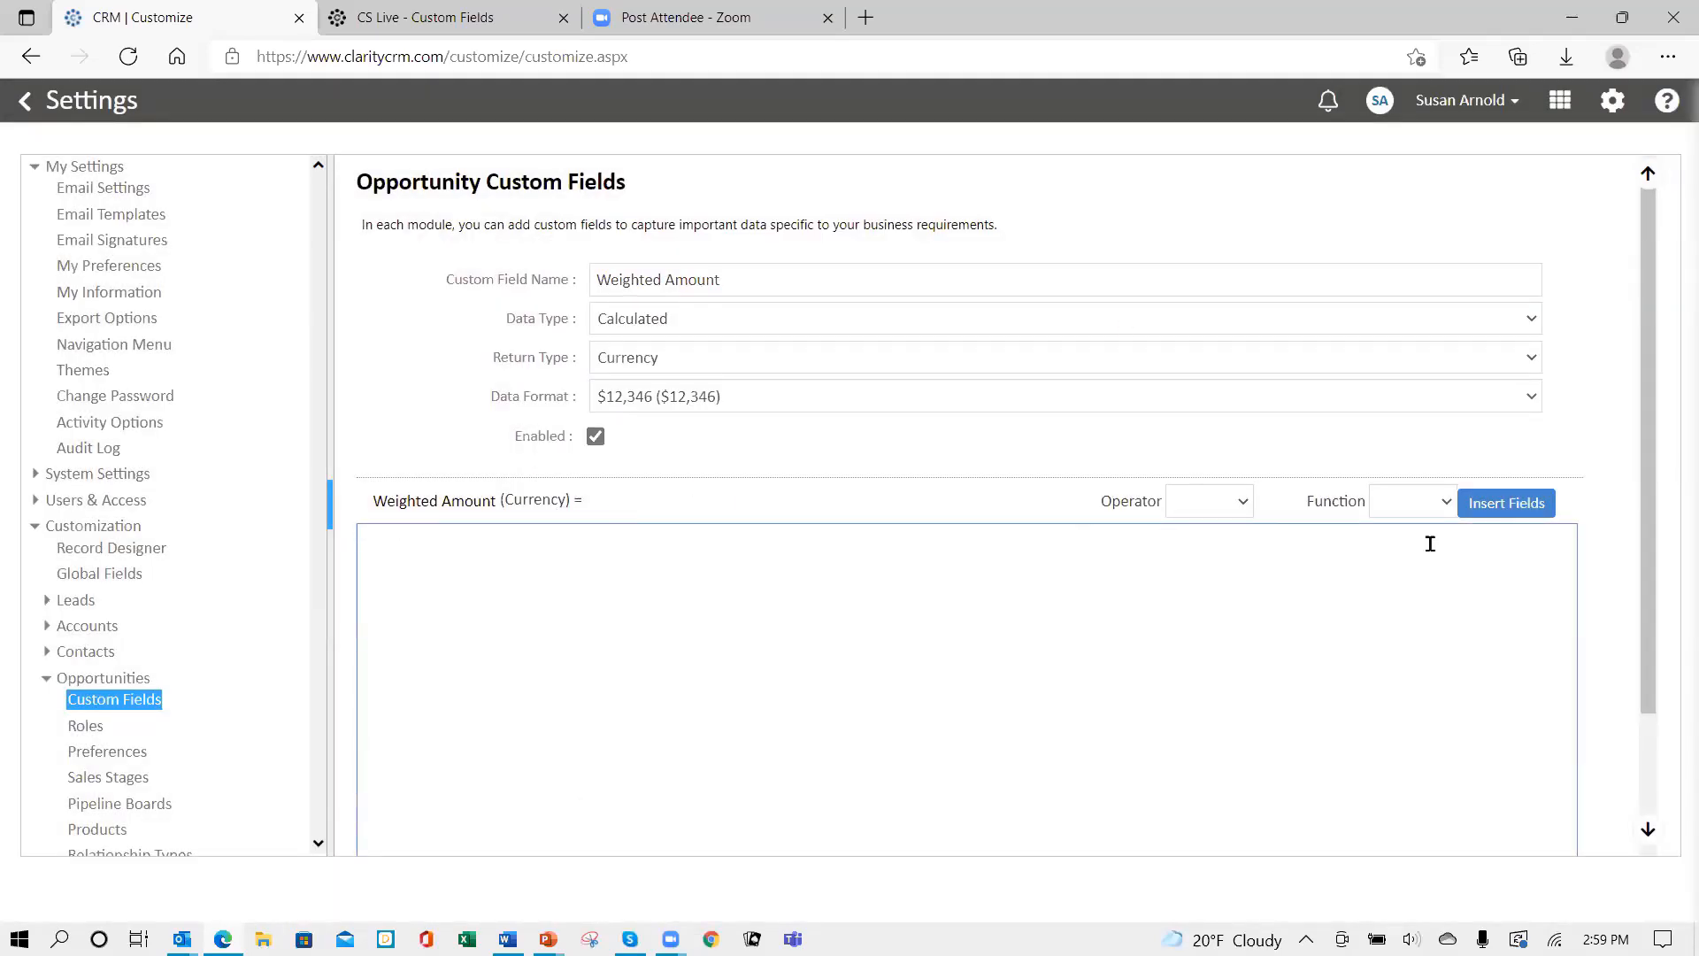
pyautogui.click(1513, 509)
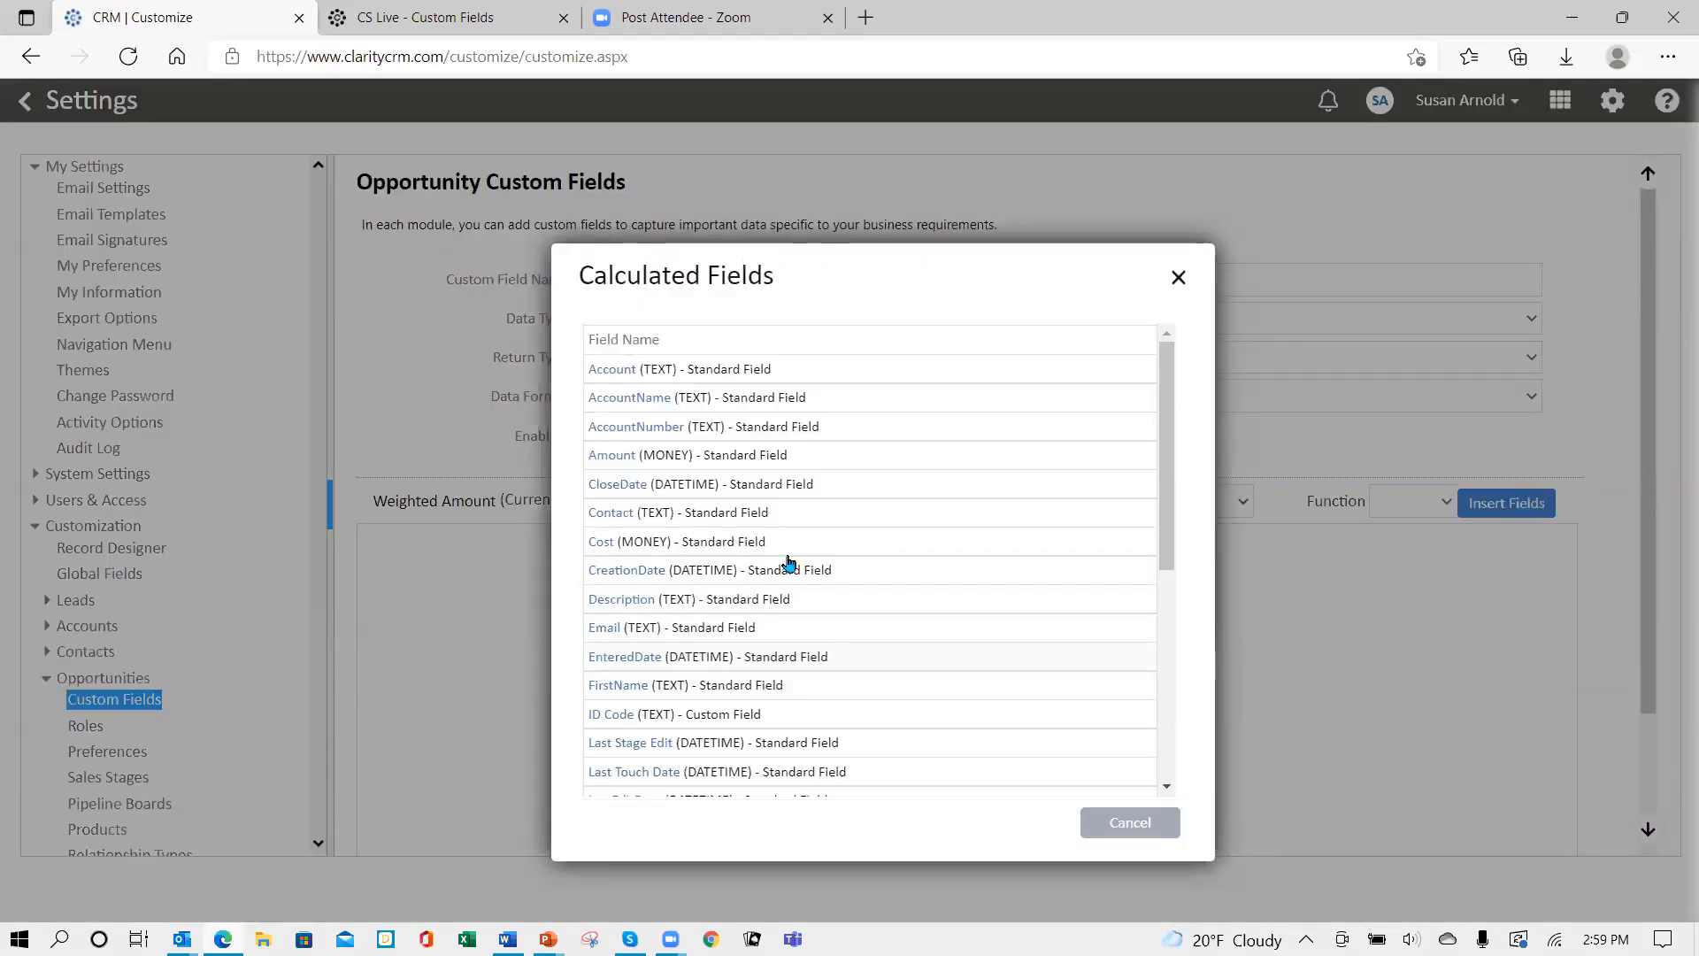
# - Build [Amount]*[Probability] by inserting Amount, the * operator and Probability
pyautogui.click(611, 455)
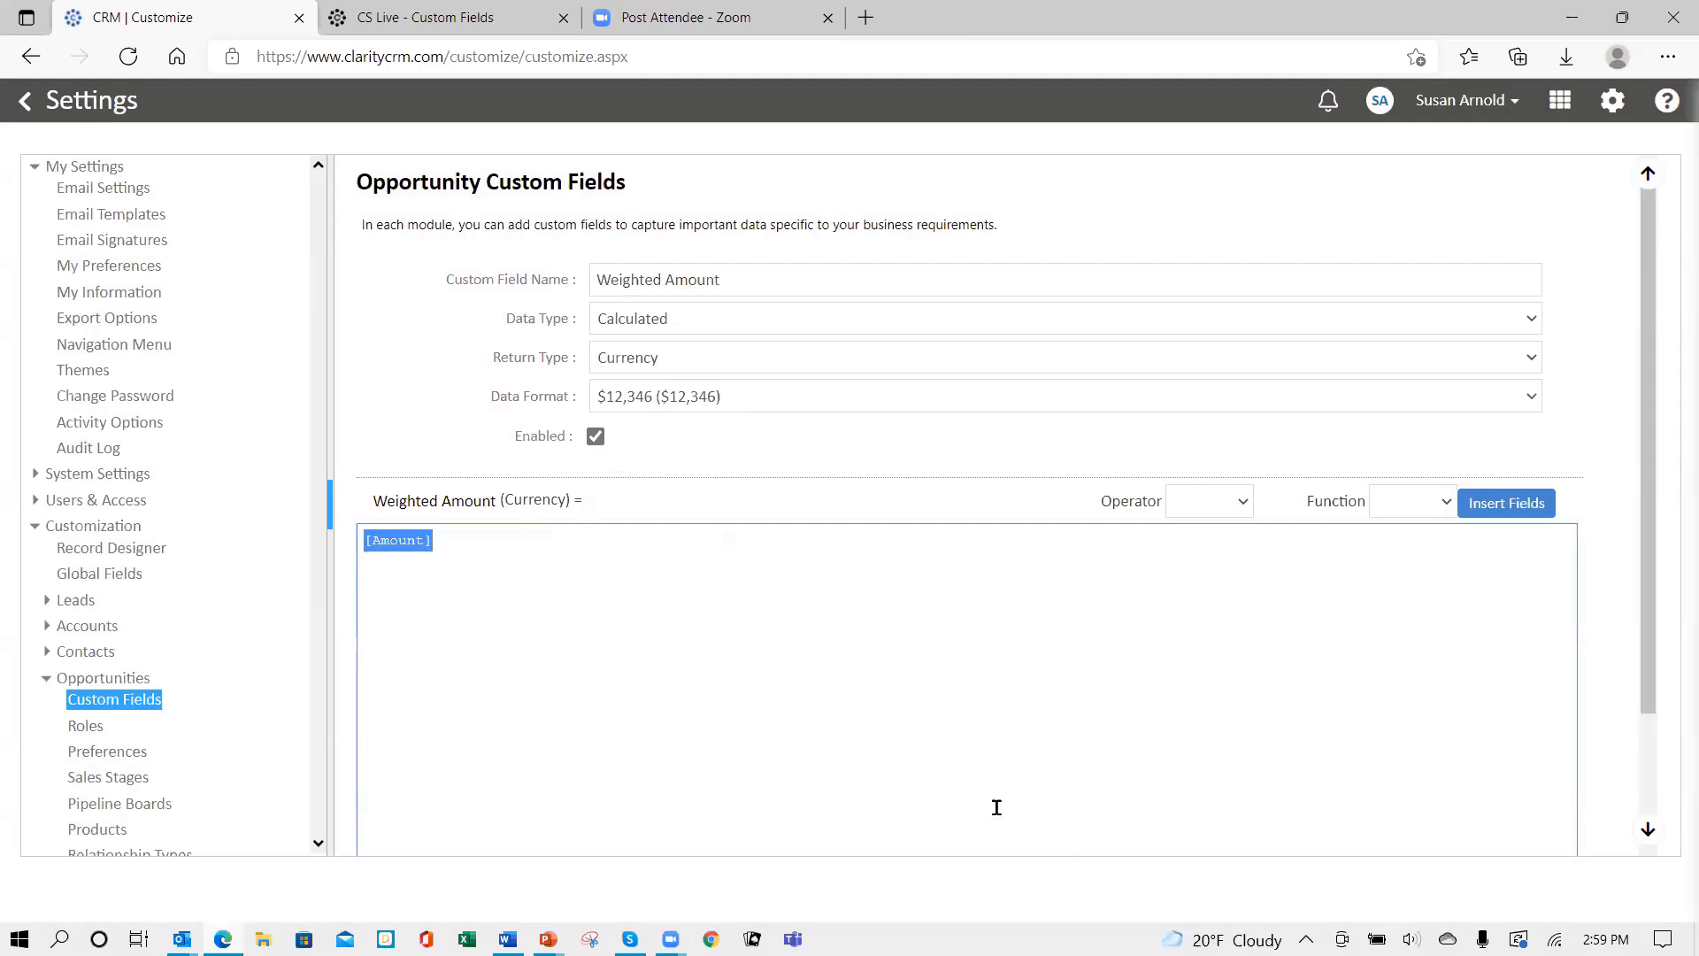
pyautogui.click(437, 540)
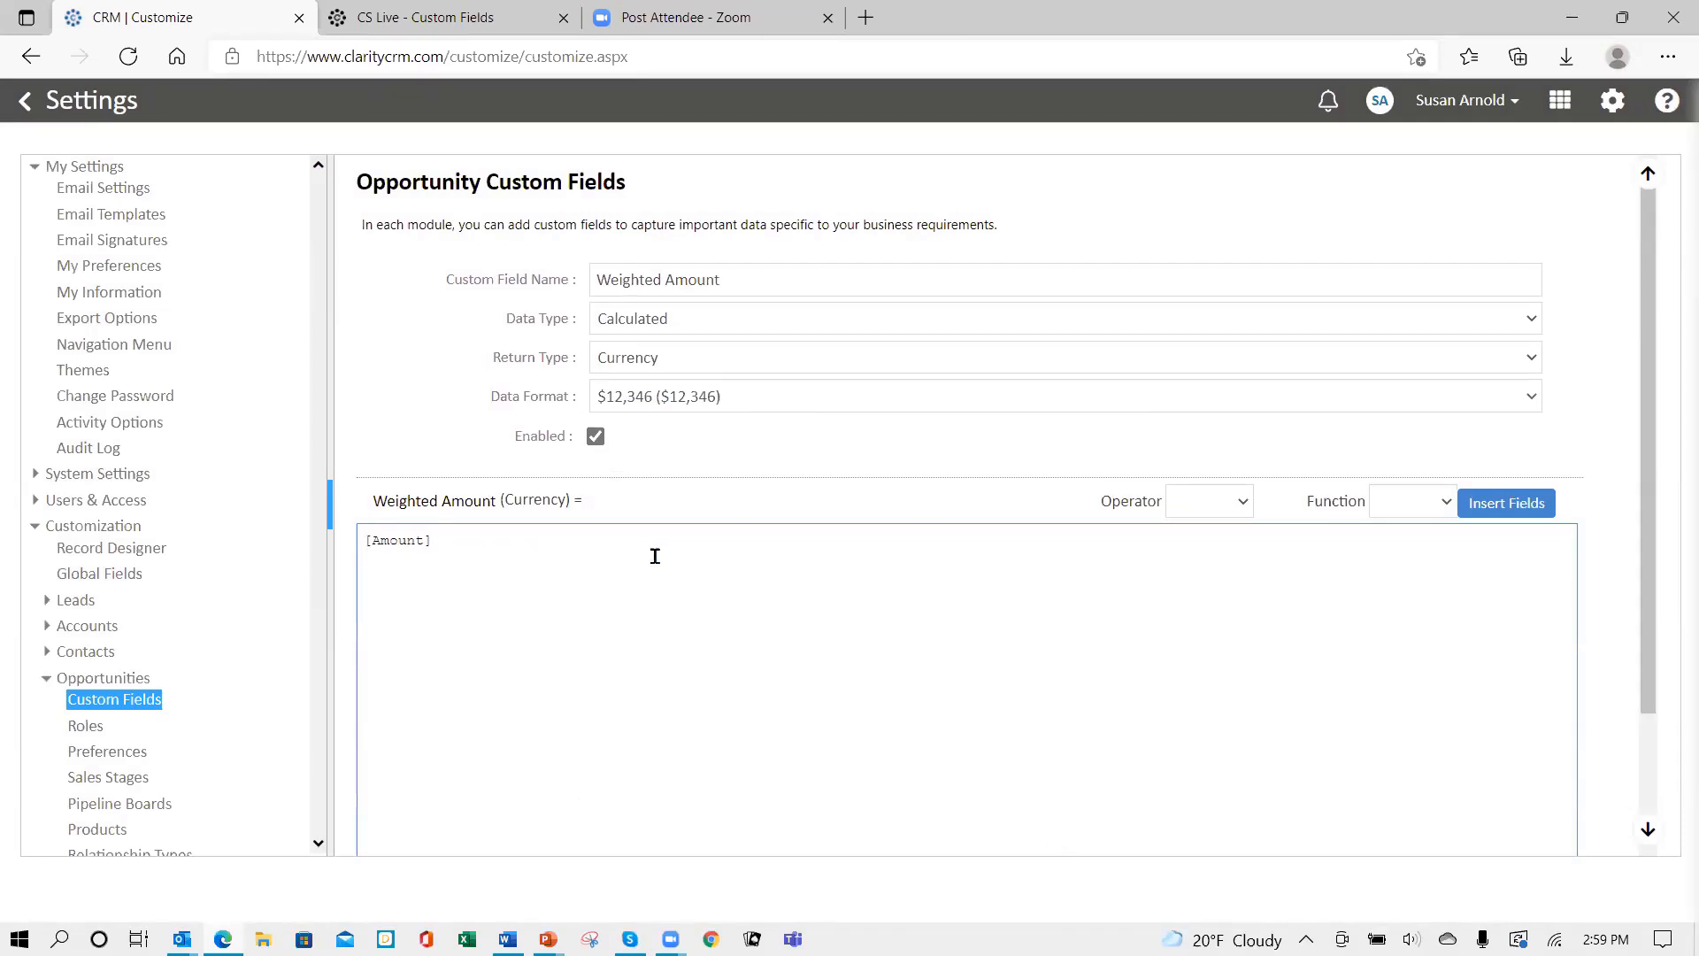
pyautogui.click(1245, 503)
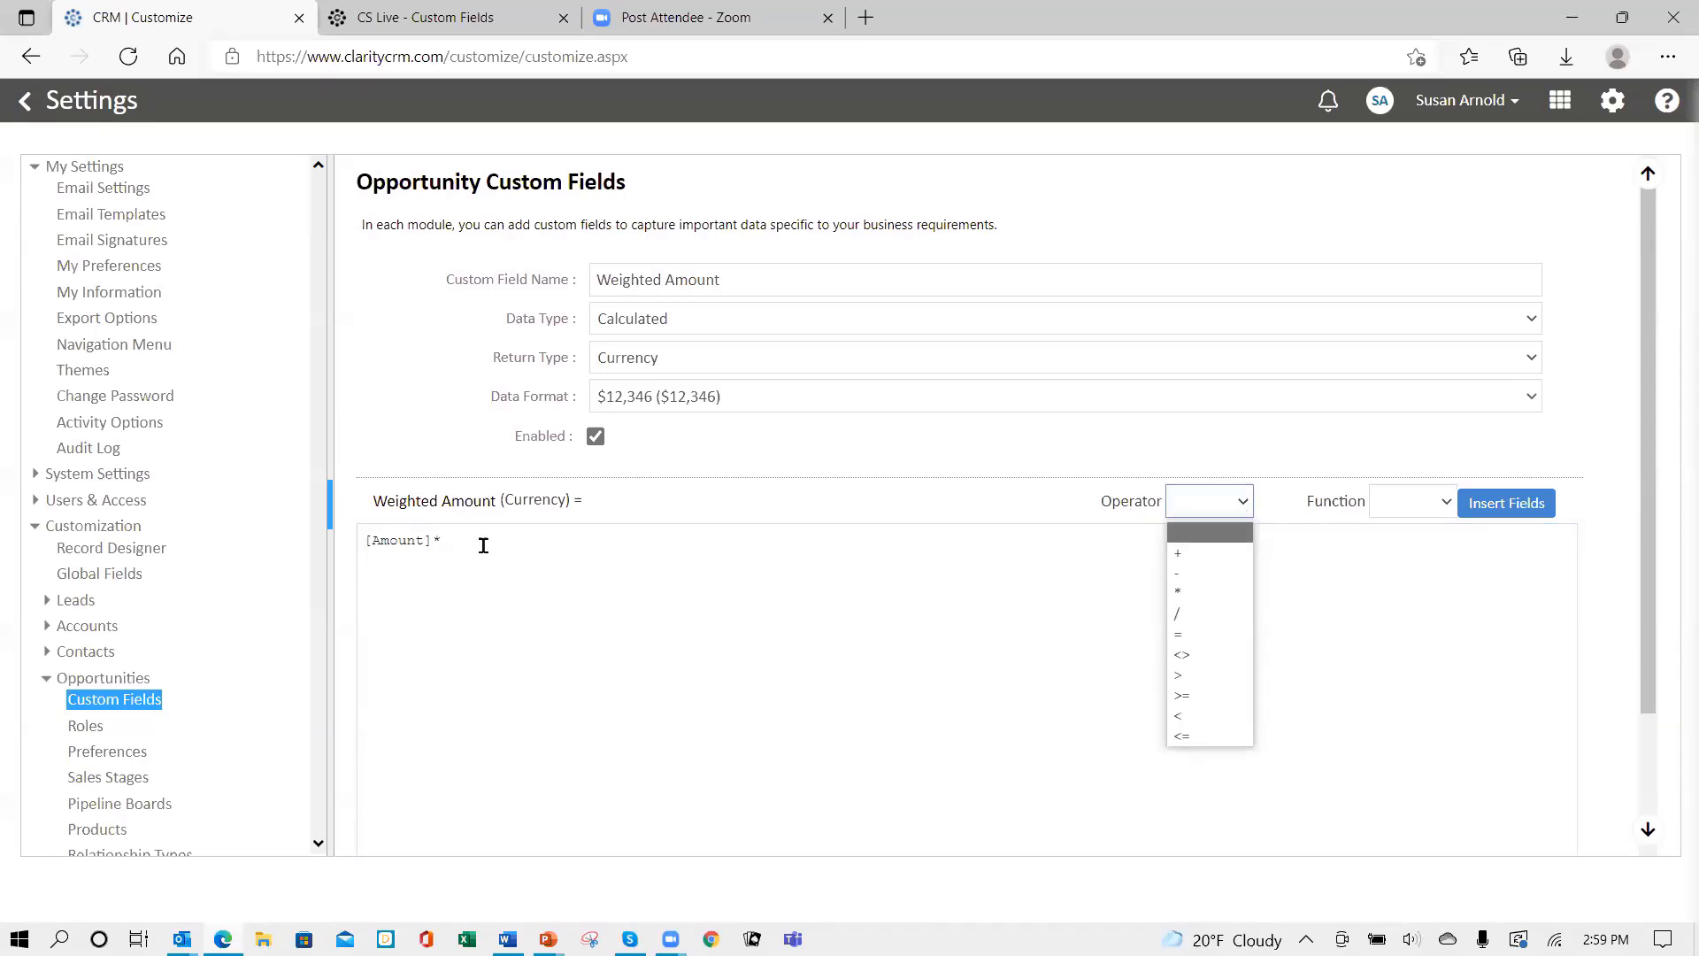
pyautogui.click(483, 546)
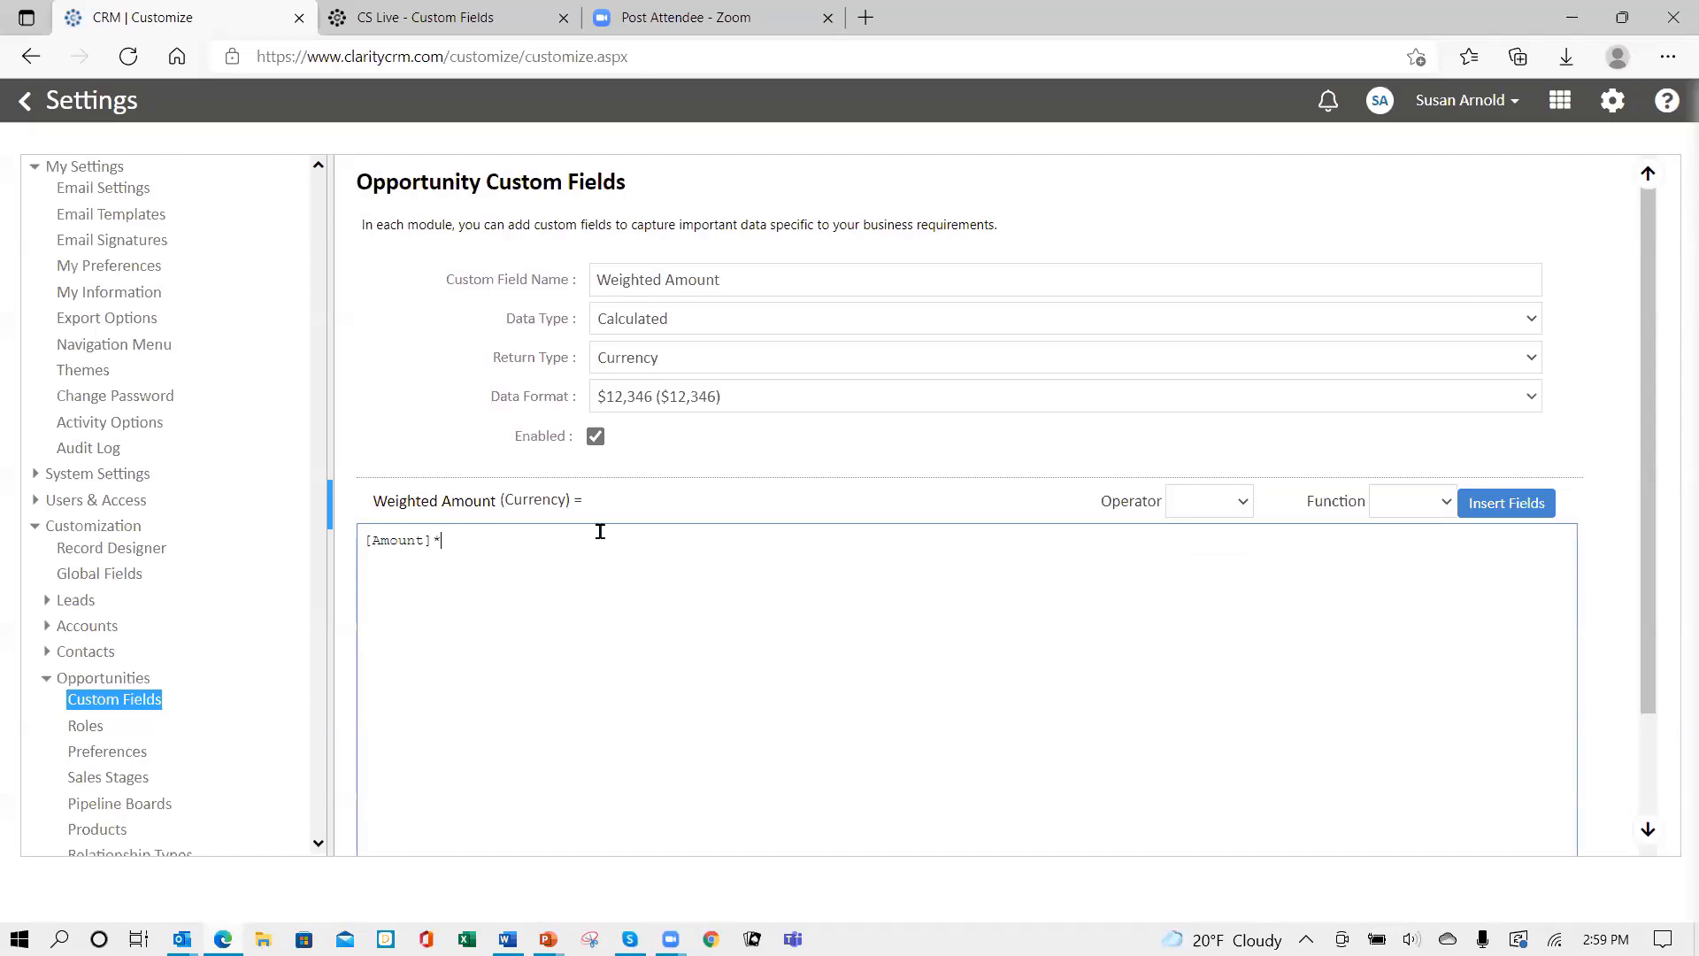
pyautogui.click(1512, 505)
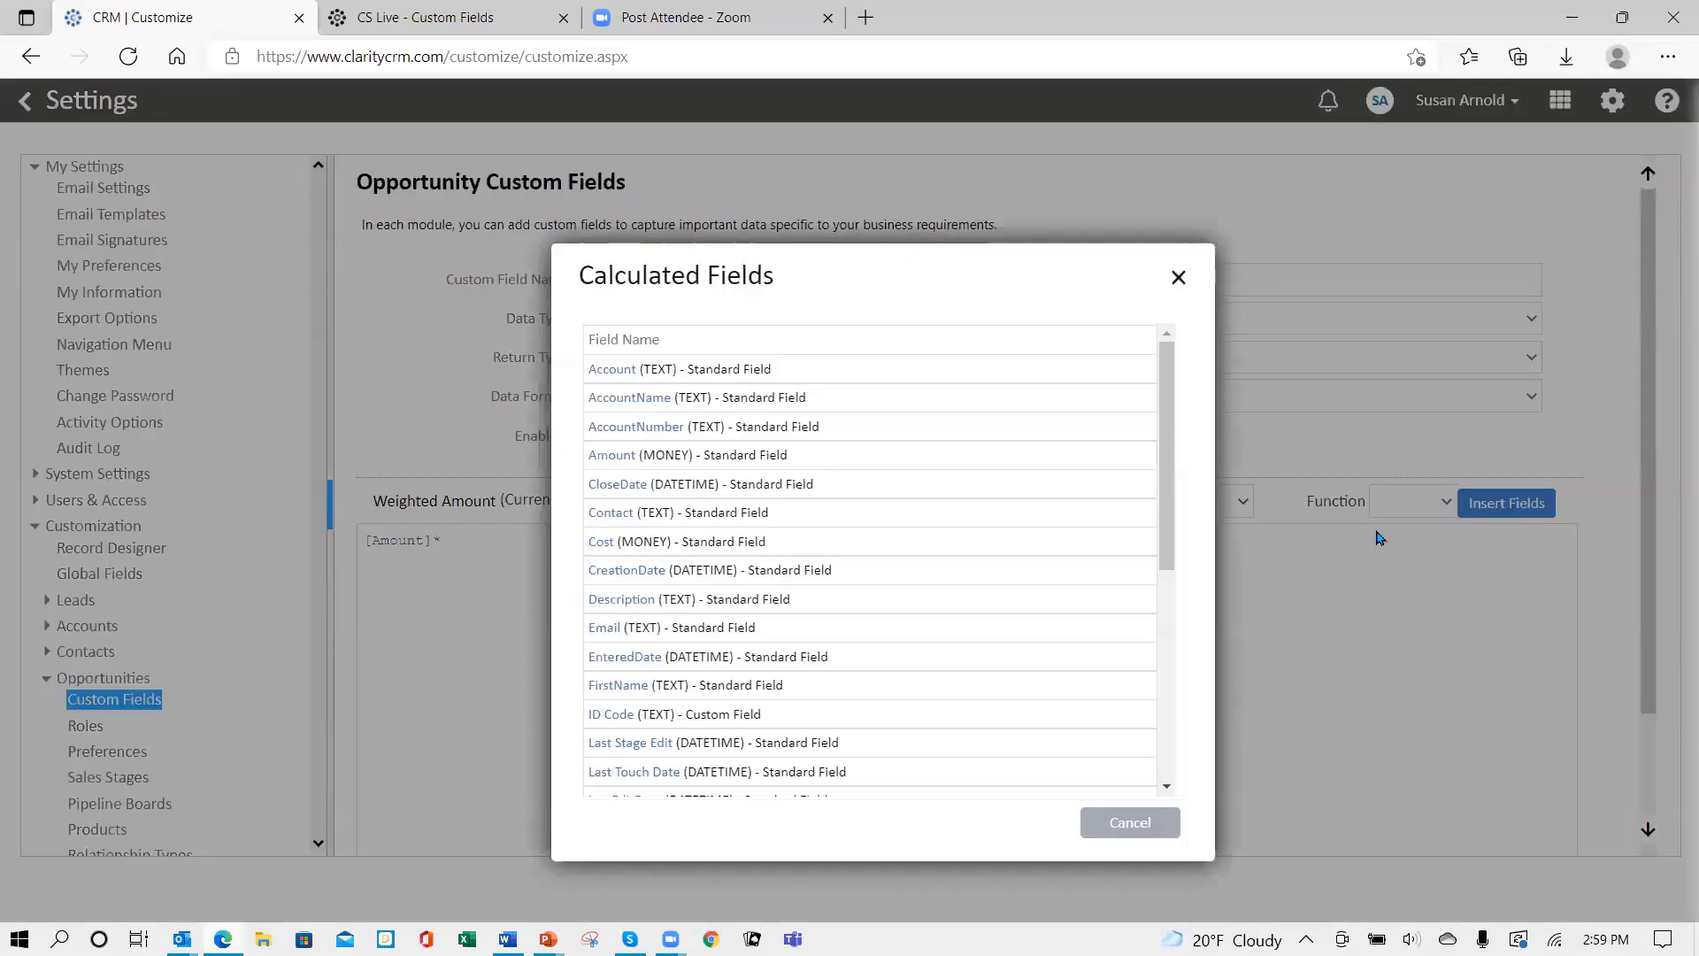
pyautogui.moveTo(1162, 565); pyautogui.dragTo(1159, 748)
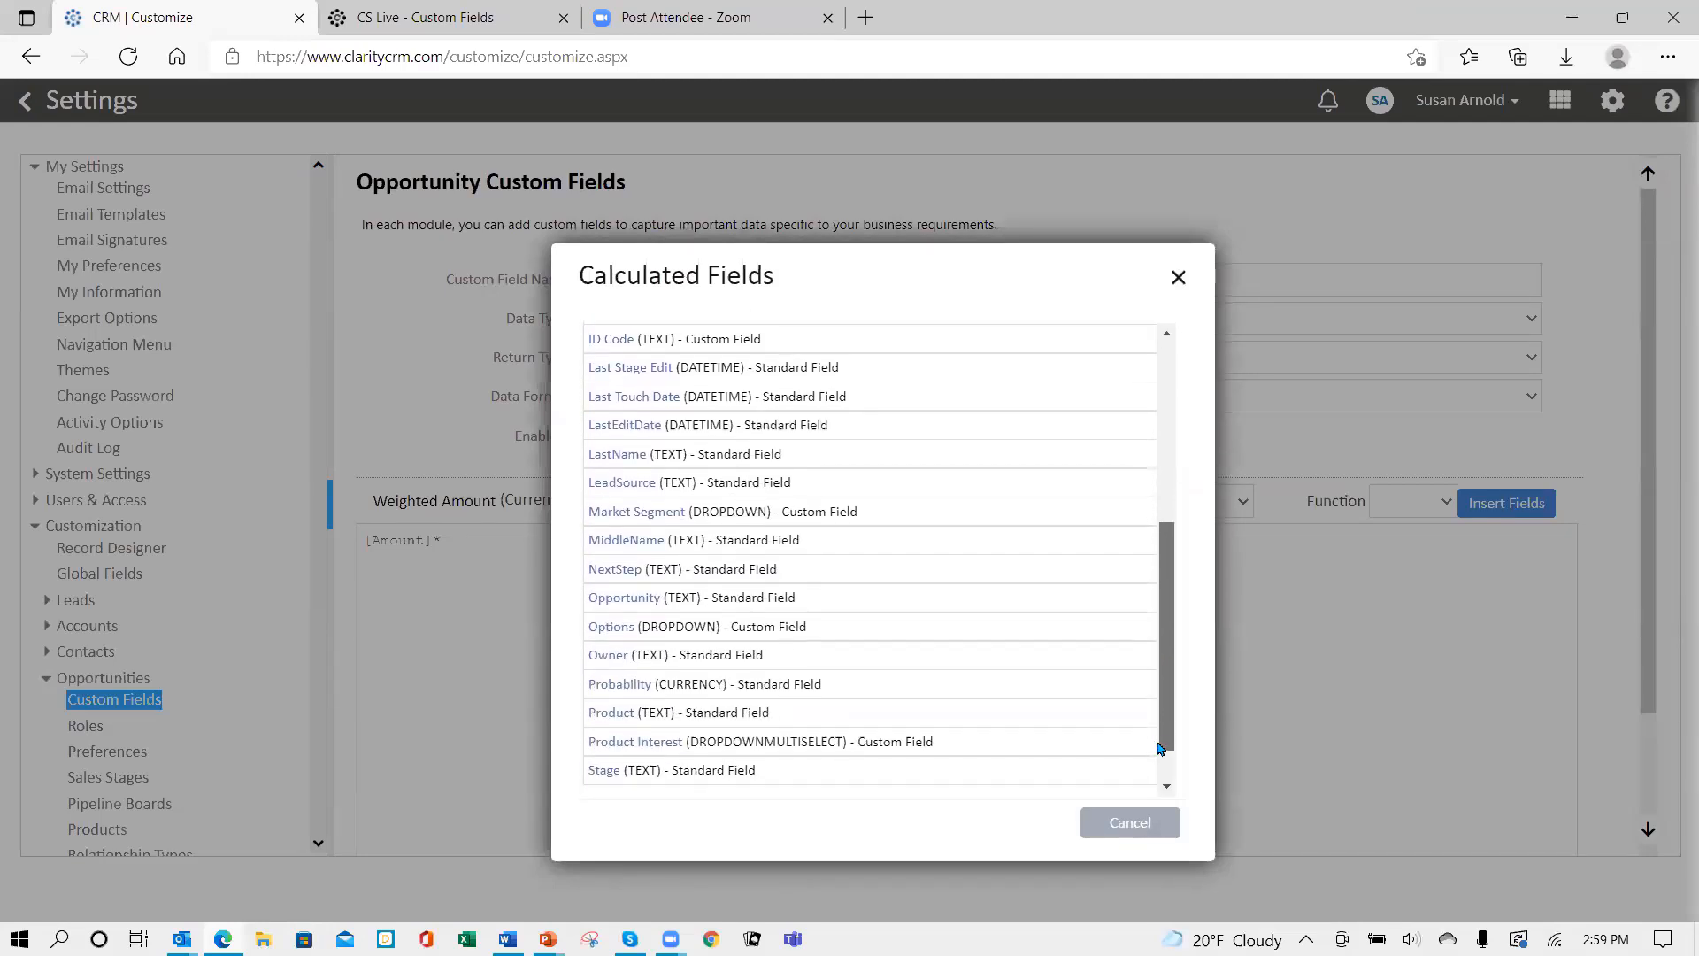
pyautogui.click(636, 685)
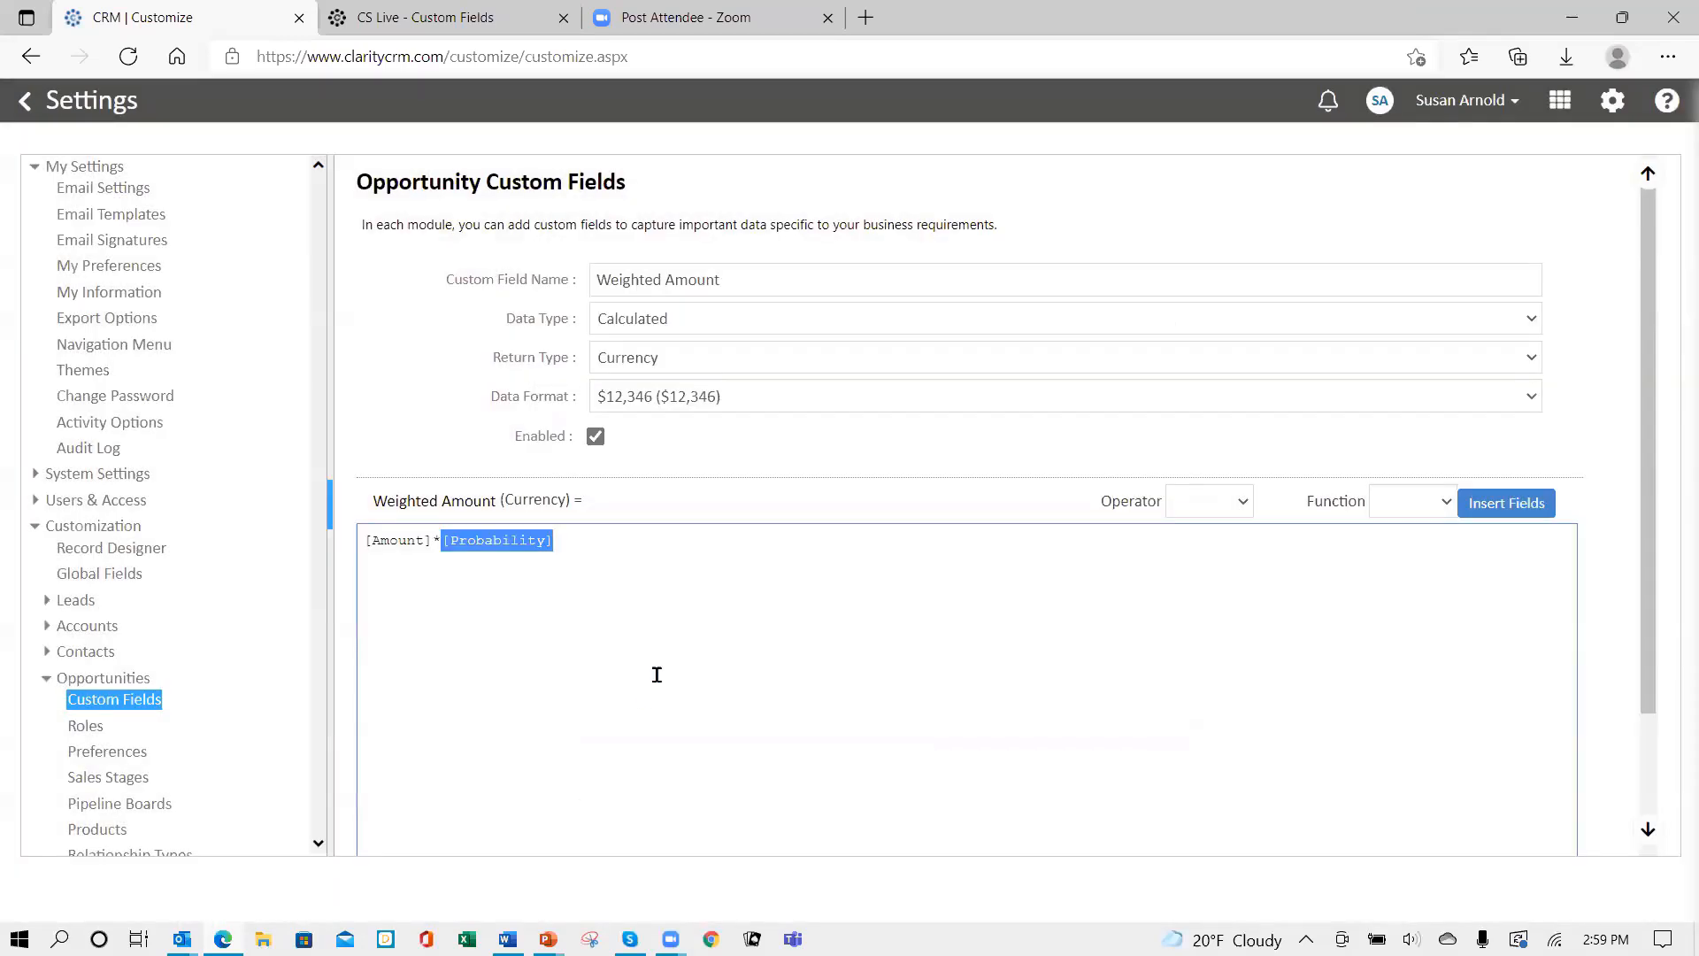
# - Complete the formula as [Amount]*[Probability]/100 and save the Weighted Amount field
pyautogui.click(570, 546)
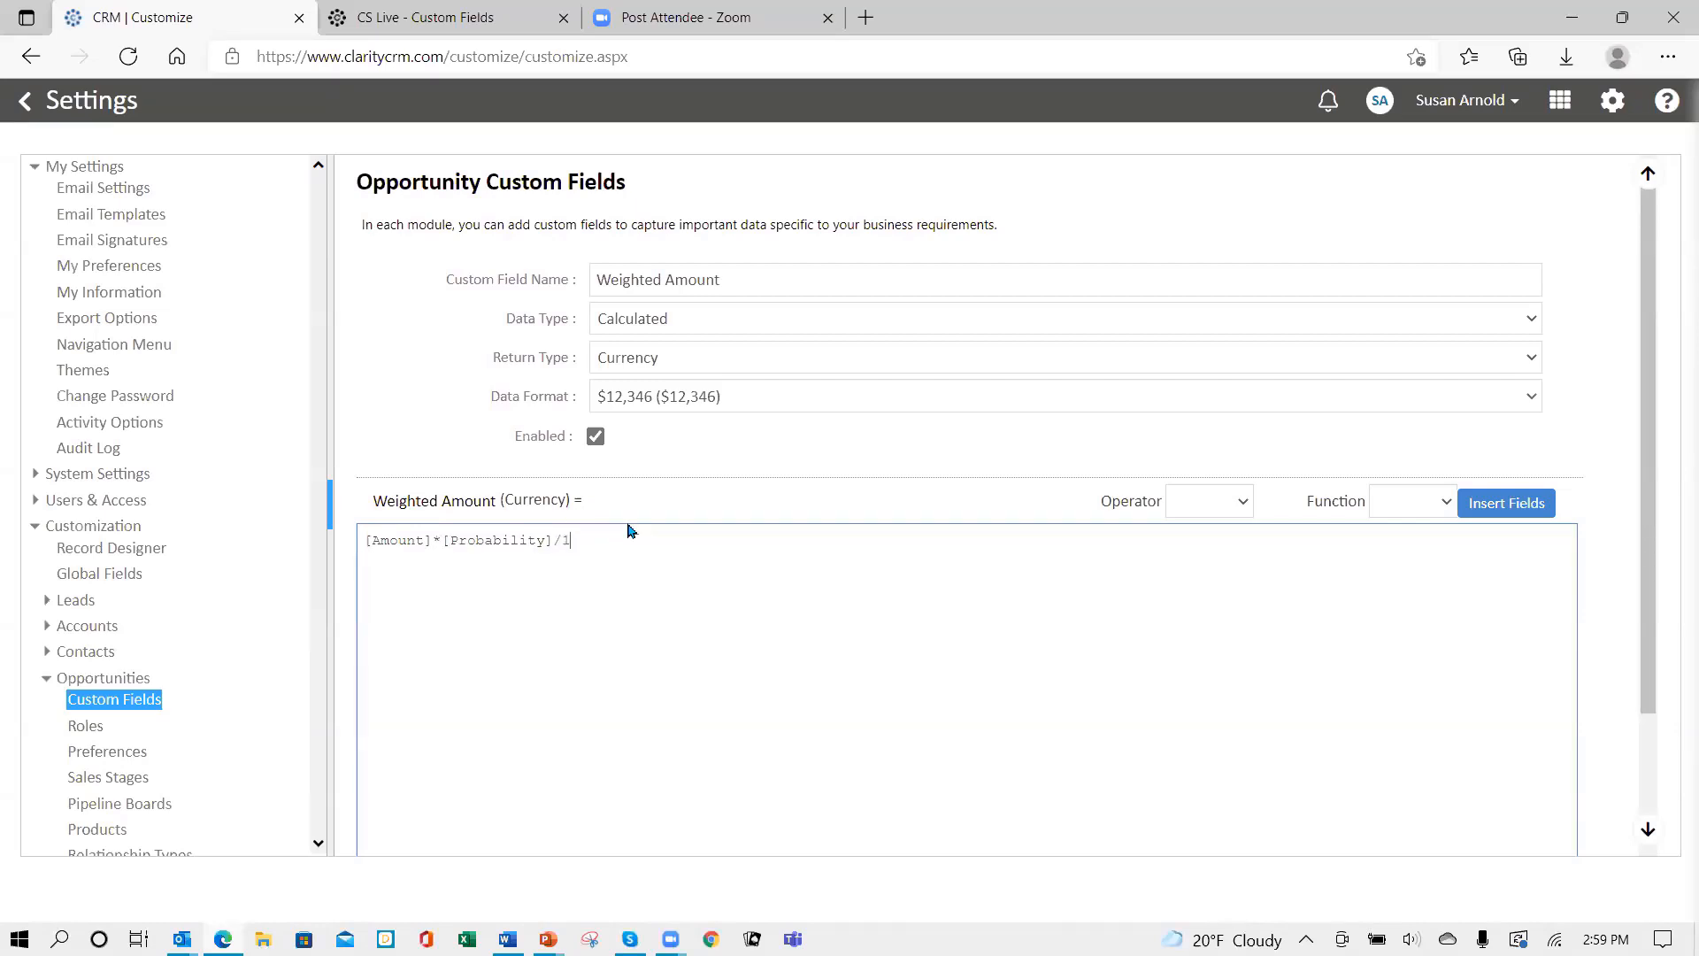
pyautogui.click(628, 533)
pyautogui.scroll(-3, 1115, 664)
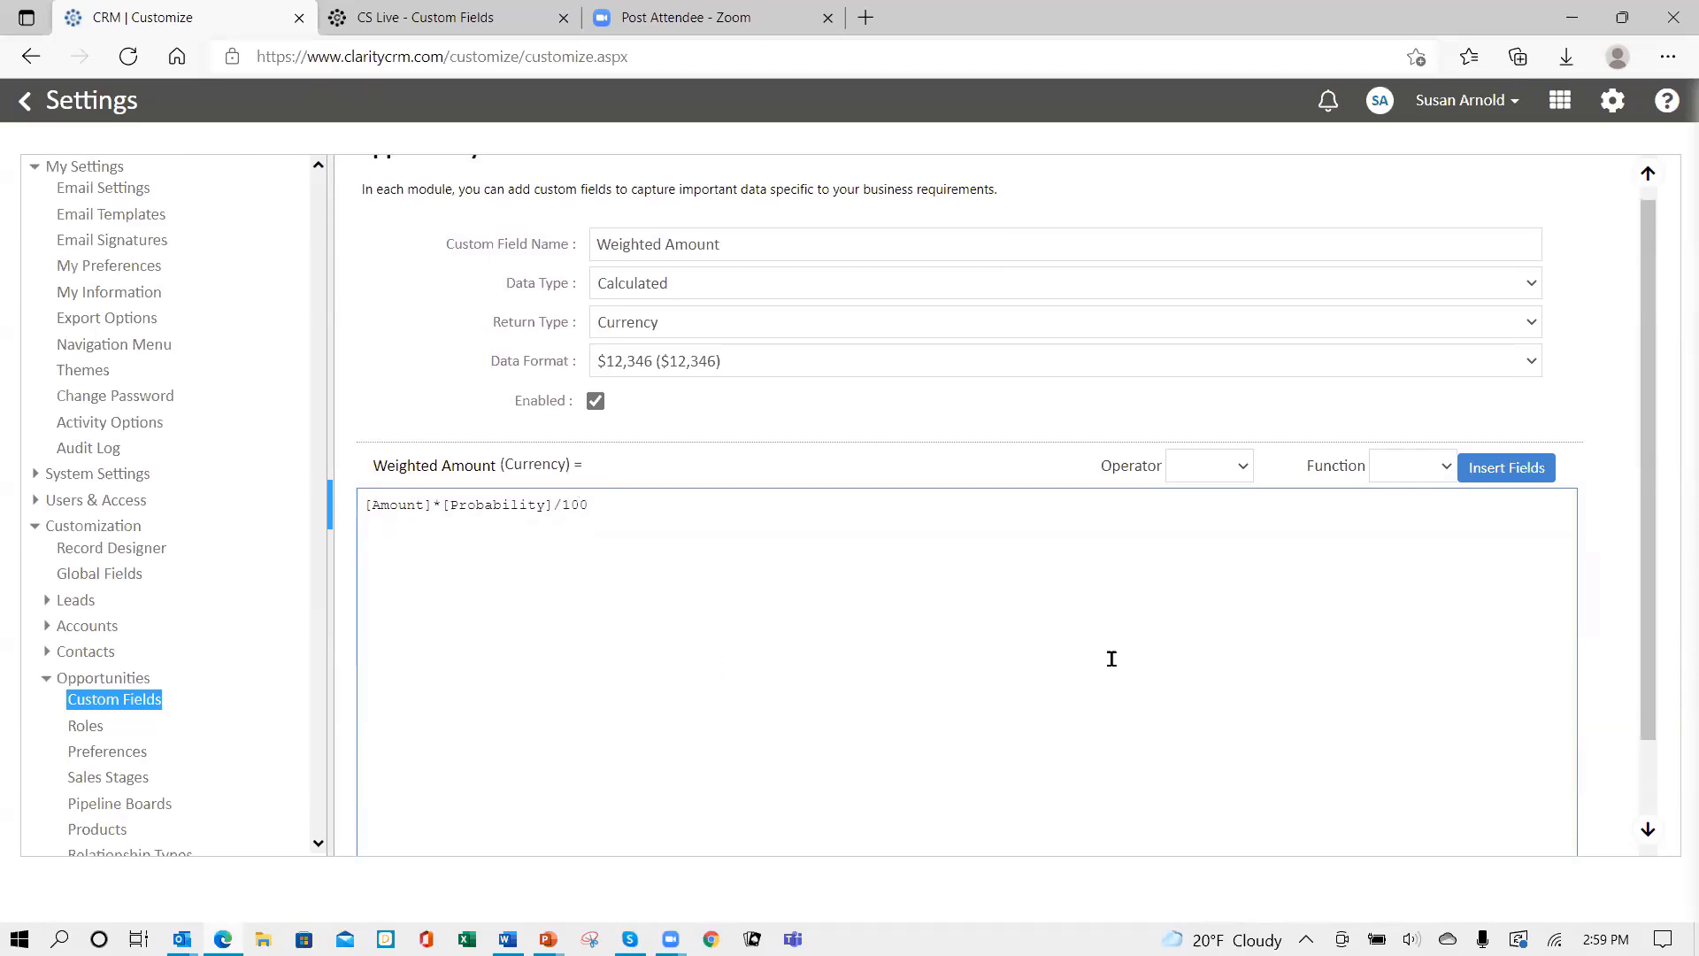
pyautogui.click(1503, 828)
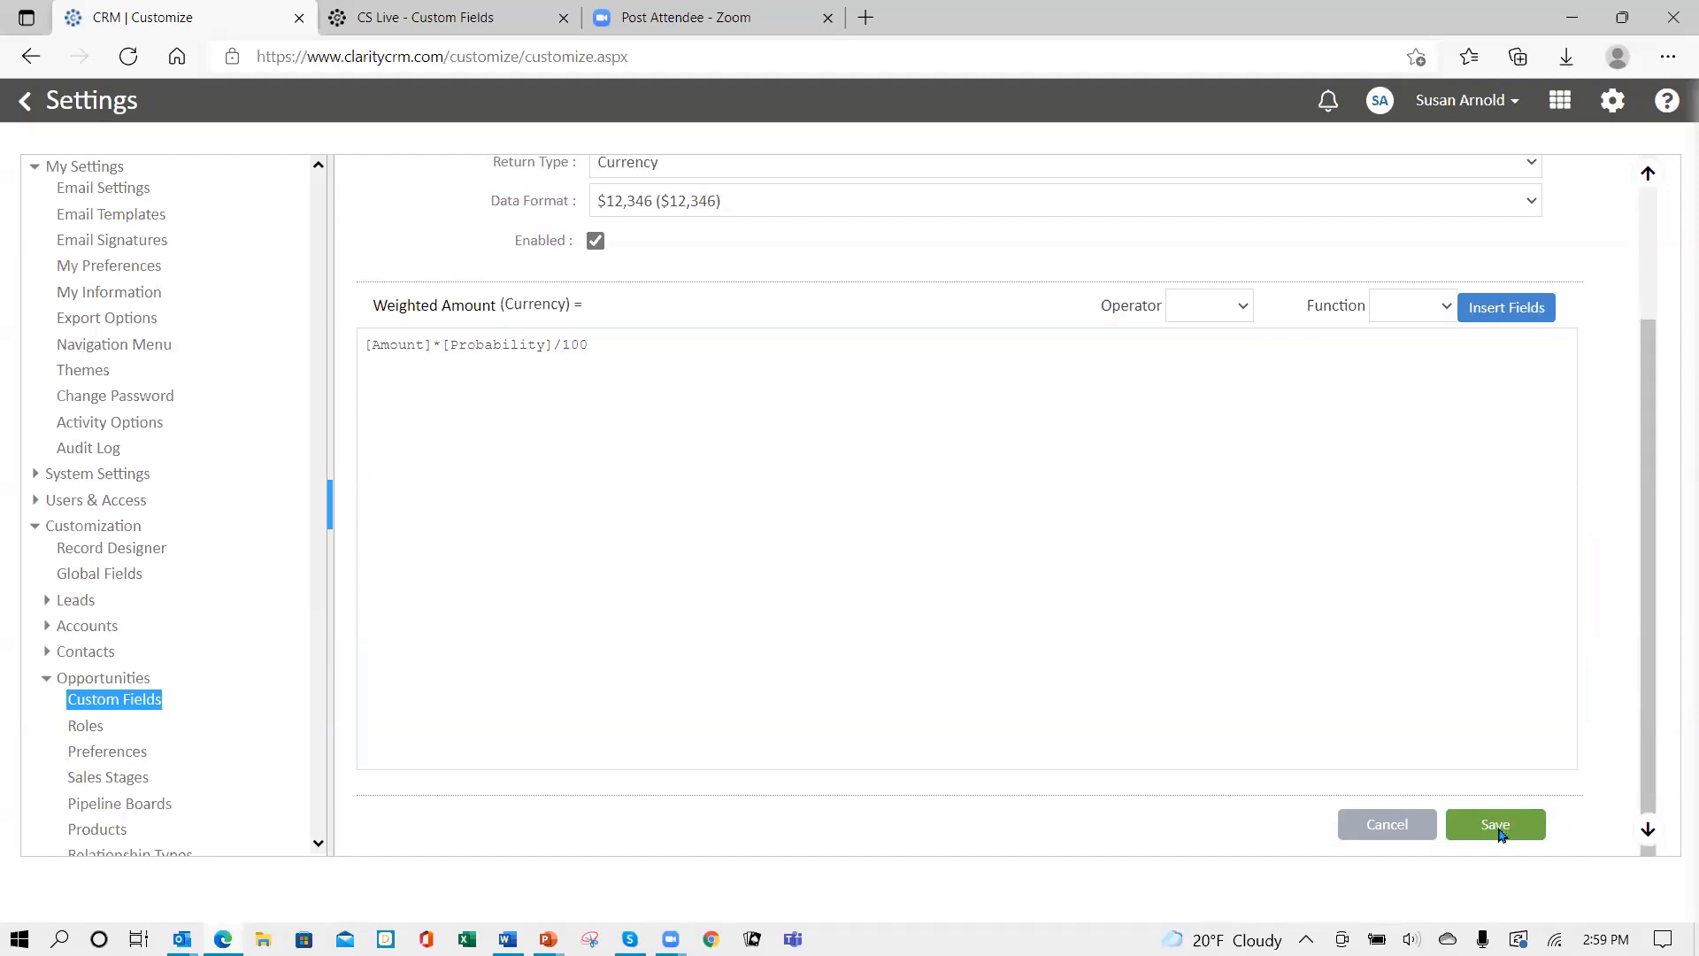
pyautogui.click(1226, 290)
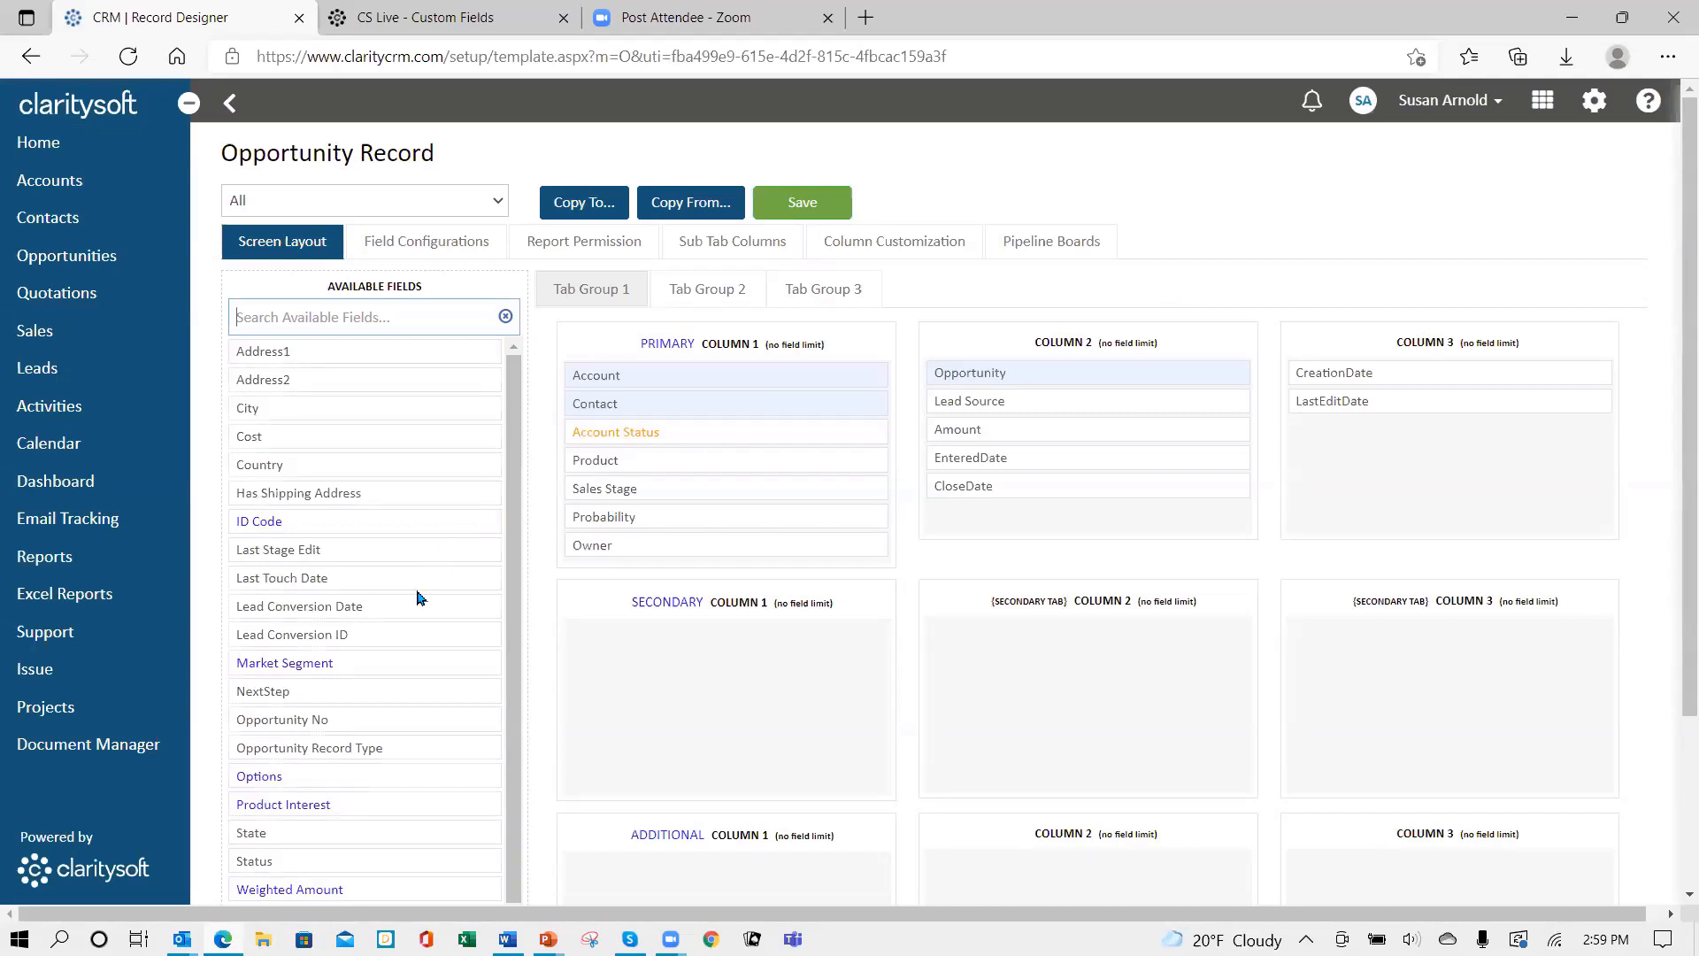
# - Place Weighted Amount below Amount in Column 2, save the layout, then log out and sign back in
pyautogui.moveTo(312, 887); pyautogui.dragTo(1016, 457)
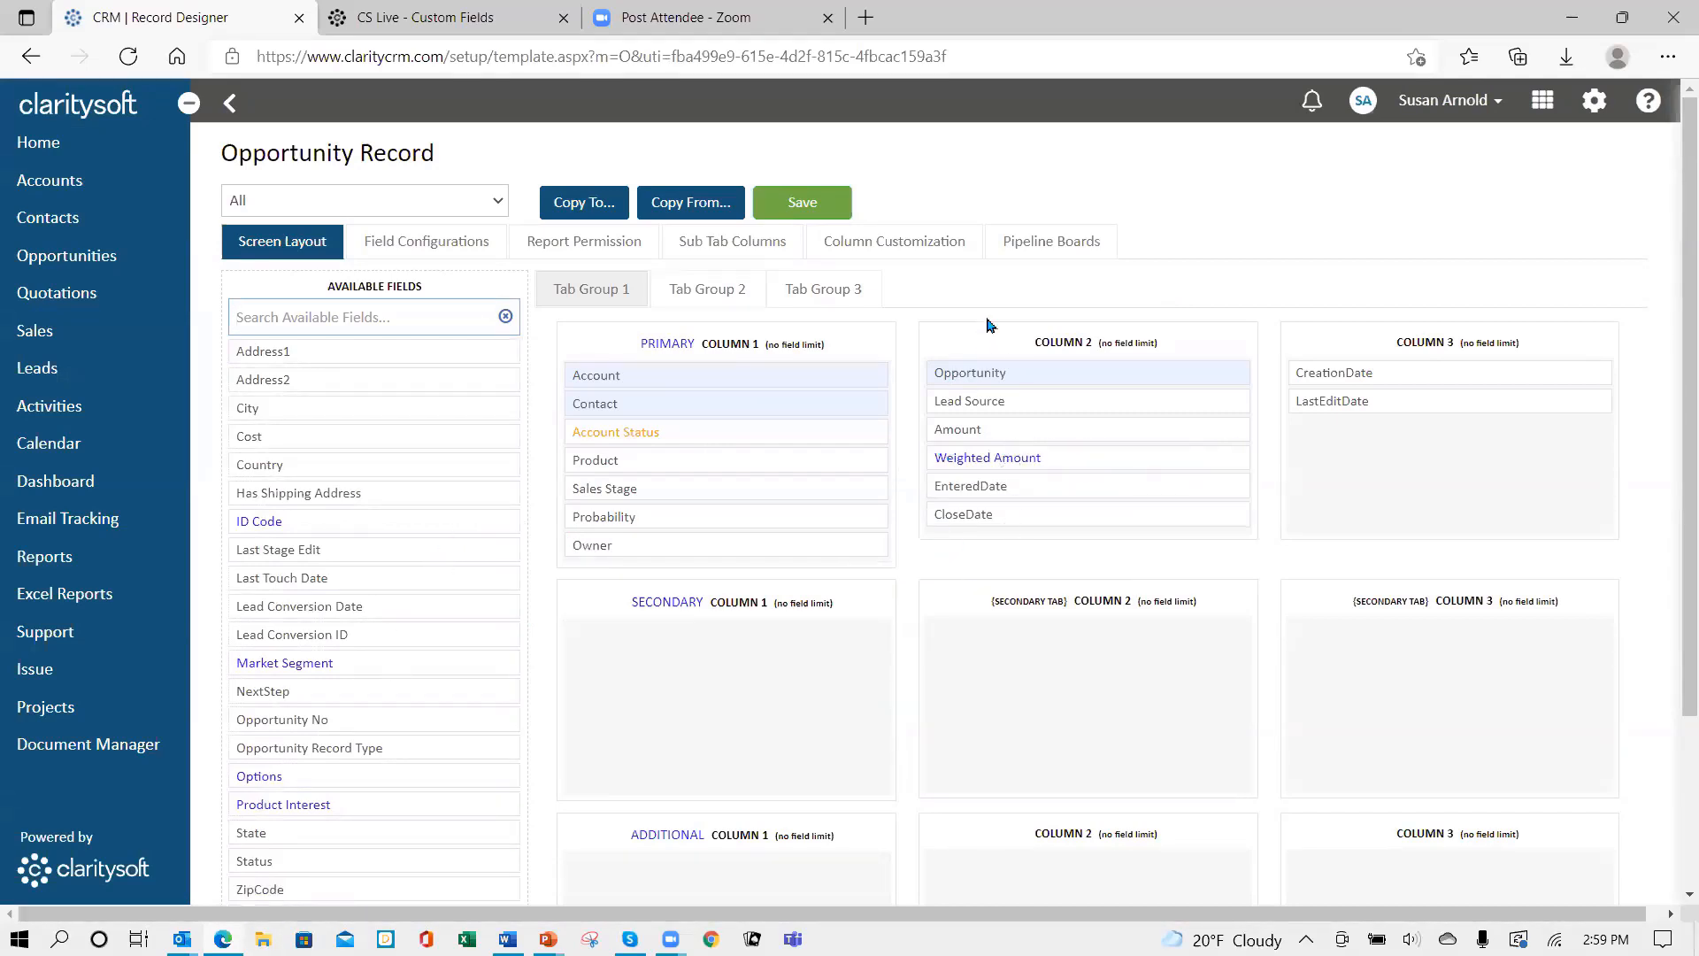
pyautogui.click(792, 204)
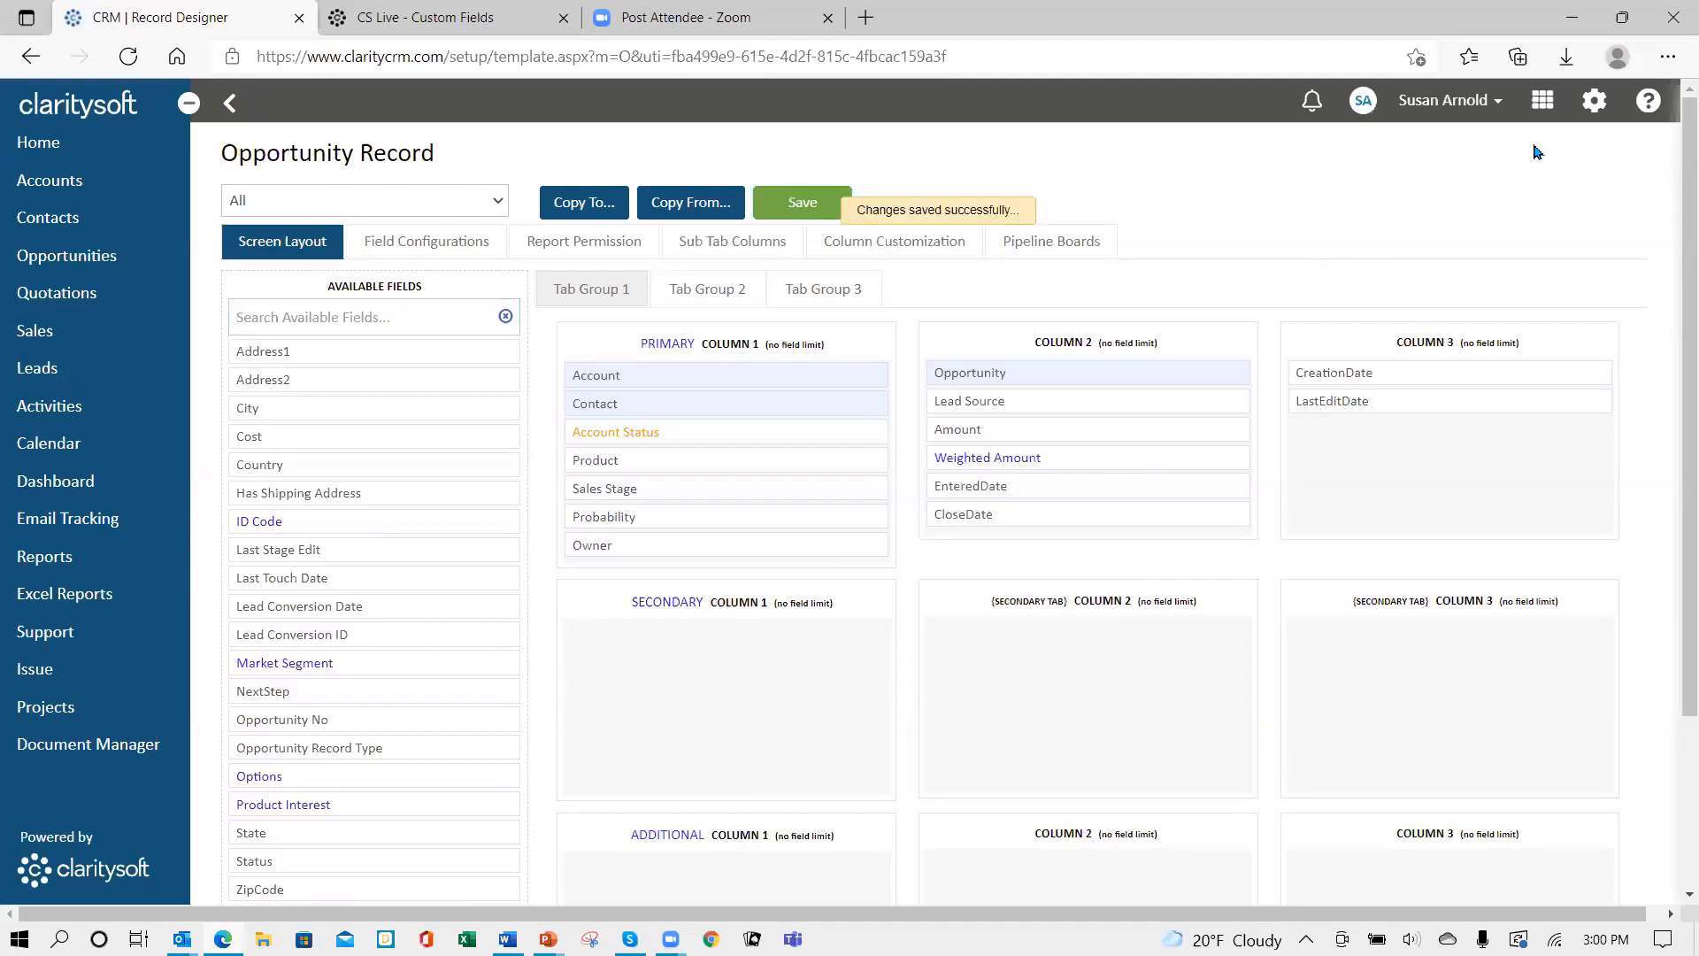
pyautogui.click(1469, 102)
pyautogui.click(1402, 259)
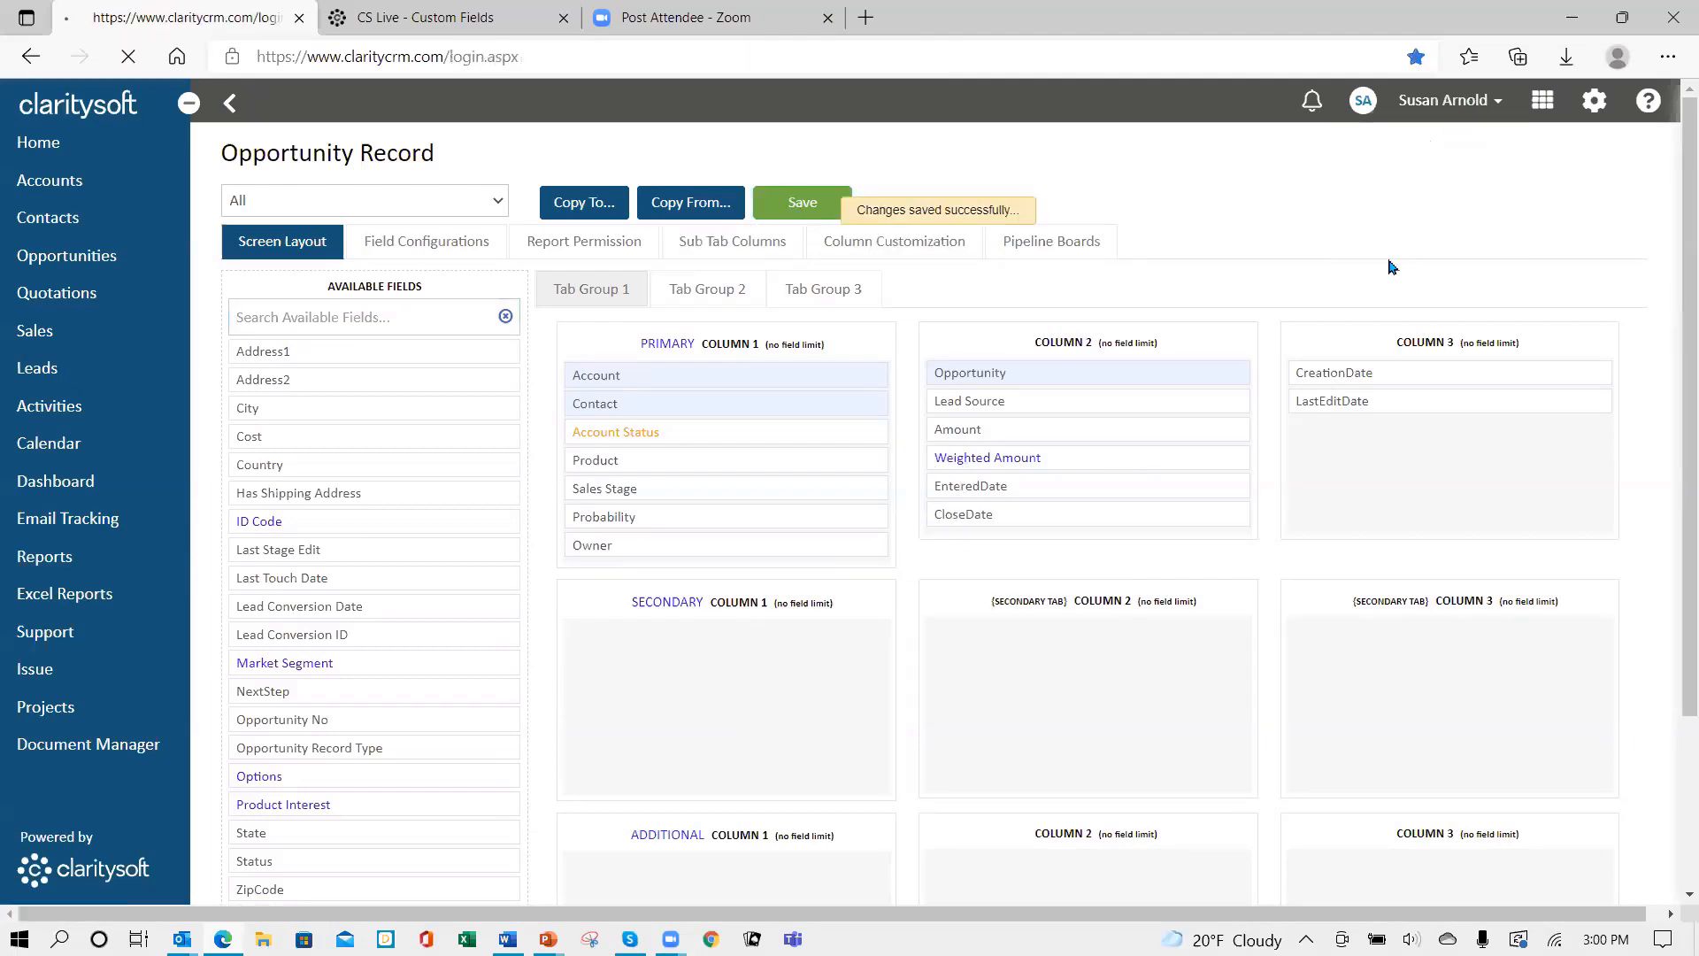
pyautogui.write('•')
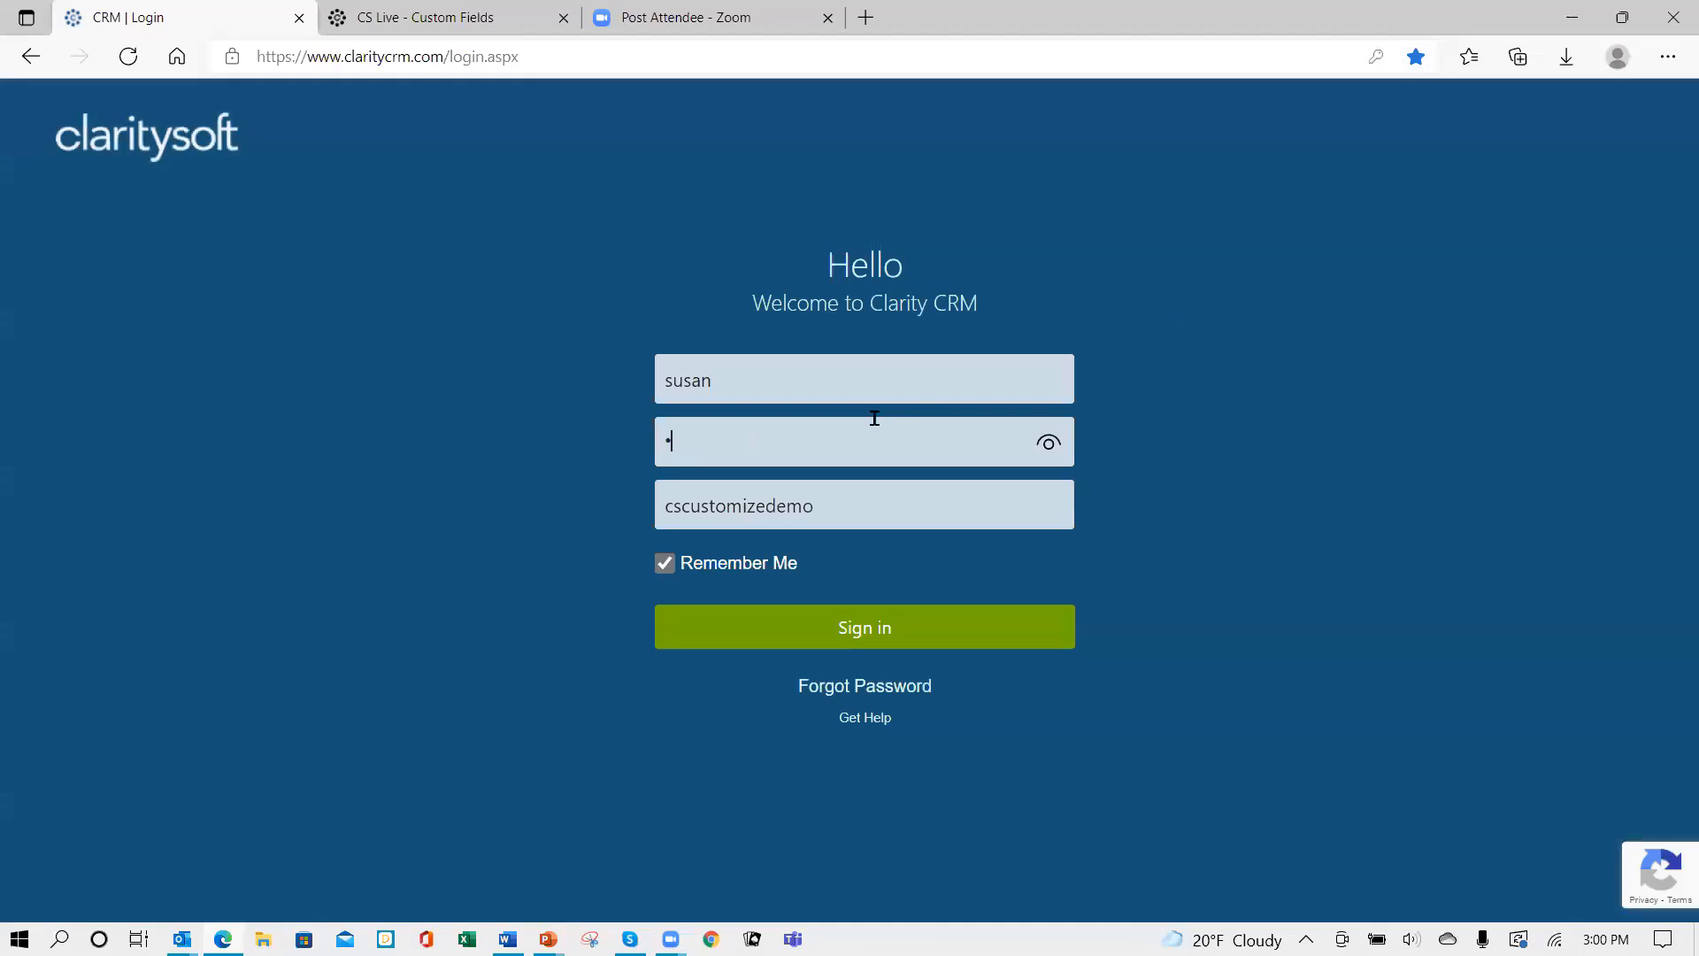
pyautogui.press('Return')
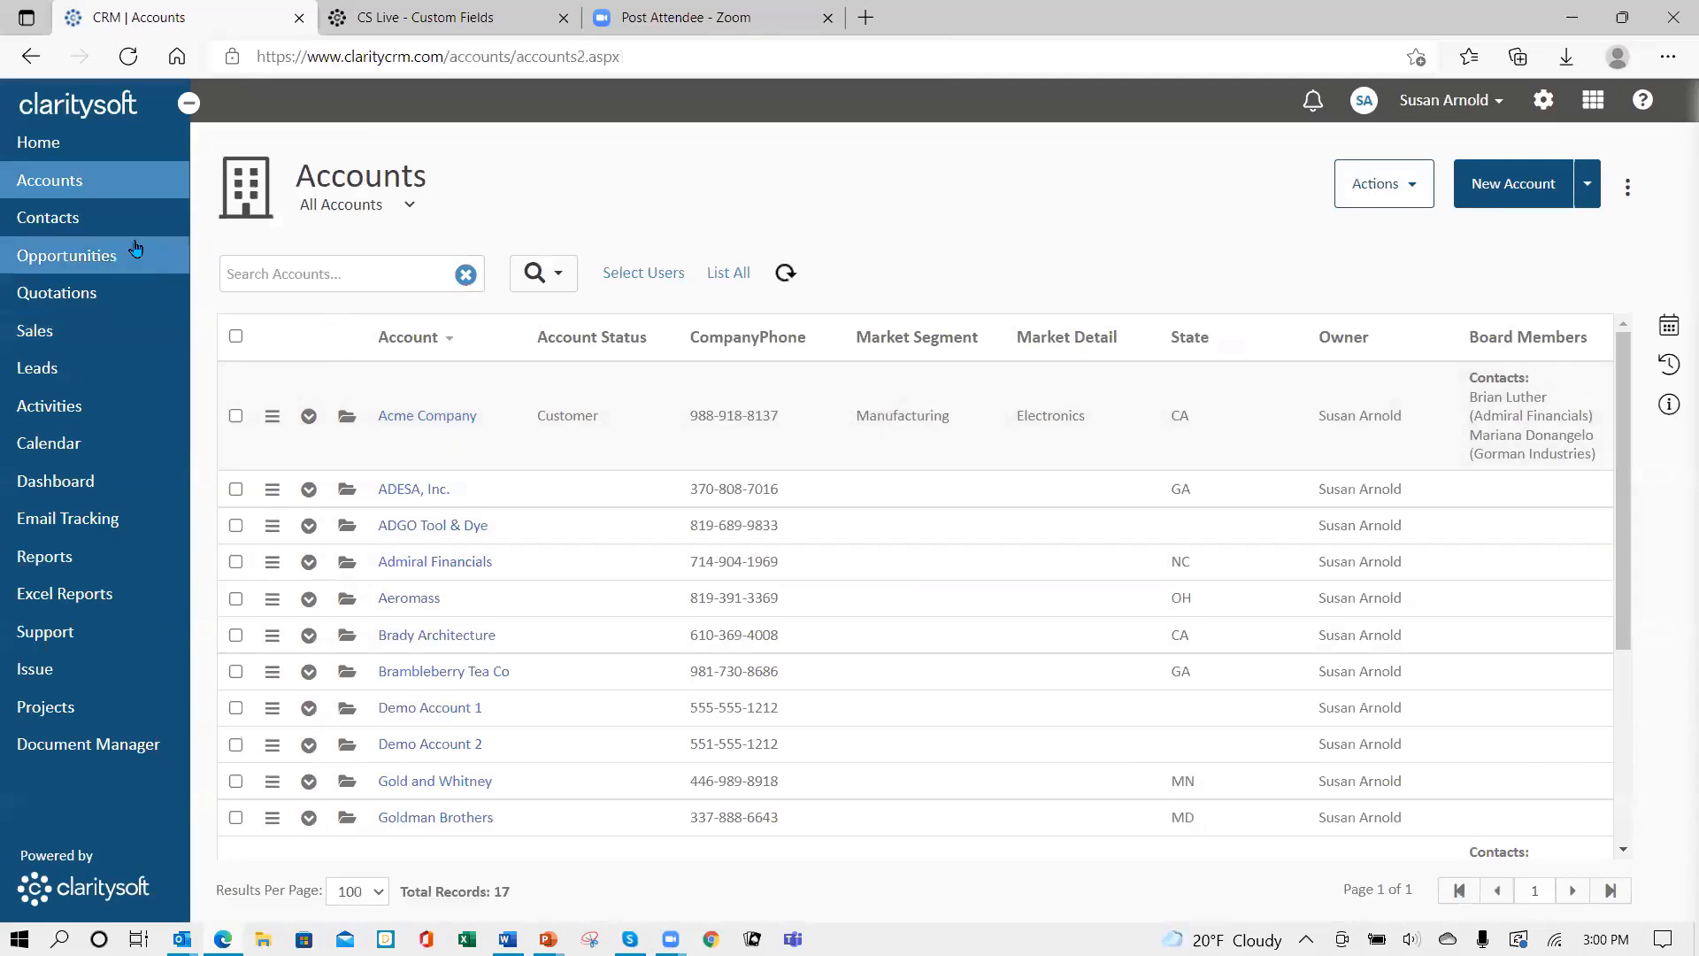
# - Change Acme Company opportunity O00001's Sales Stage to Proposal and save it
pyautogui.click(71, 262)
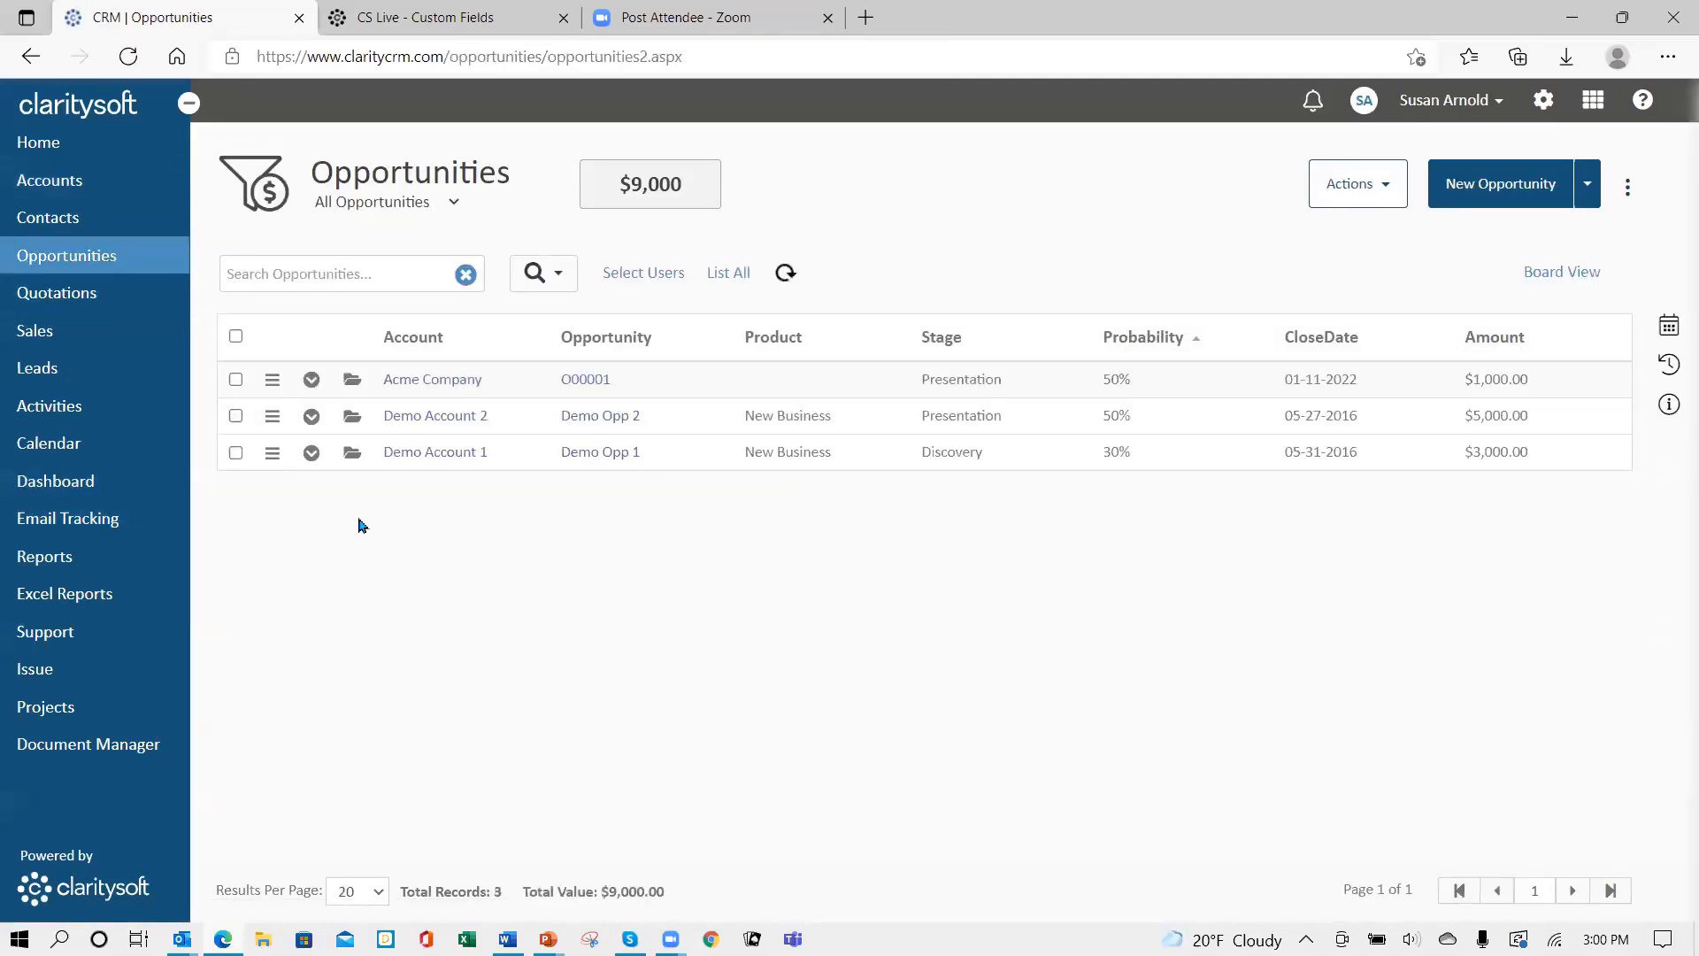
pyautogui.click(351, 386)
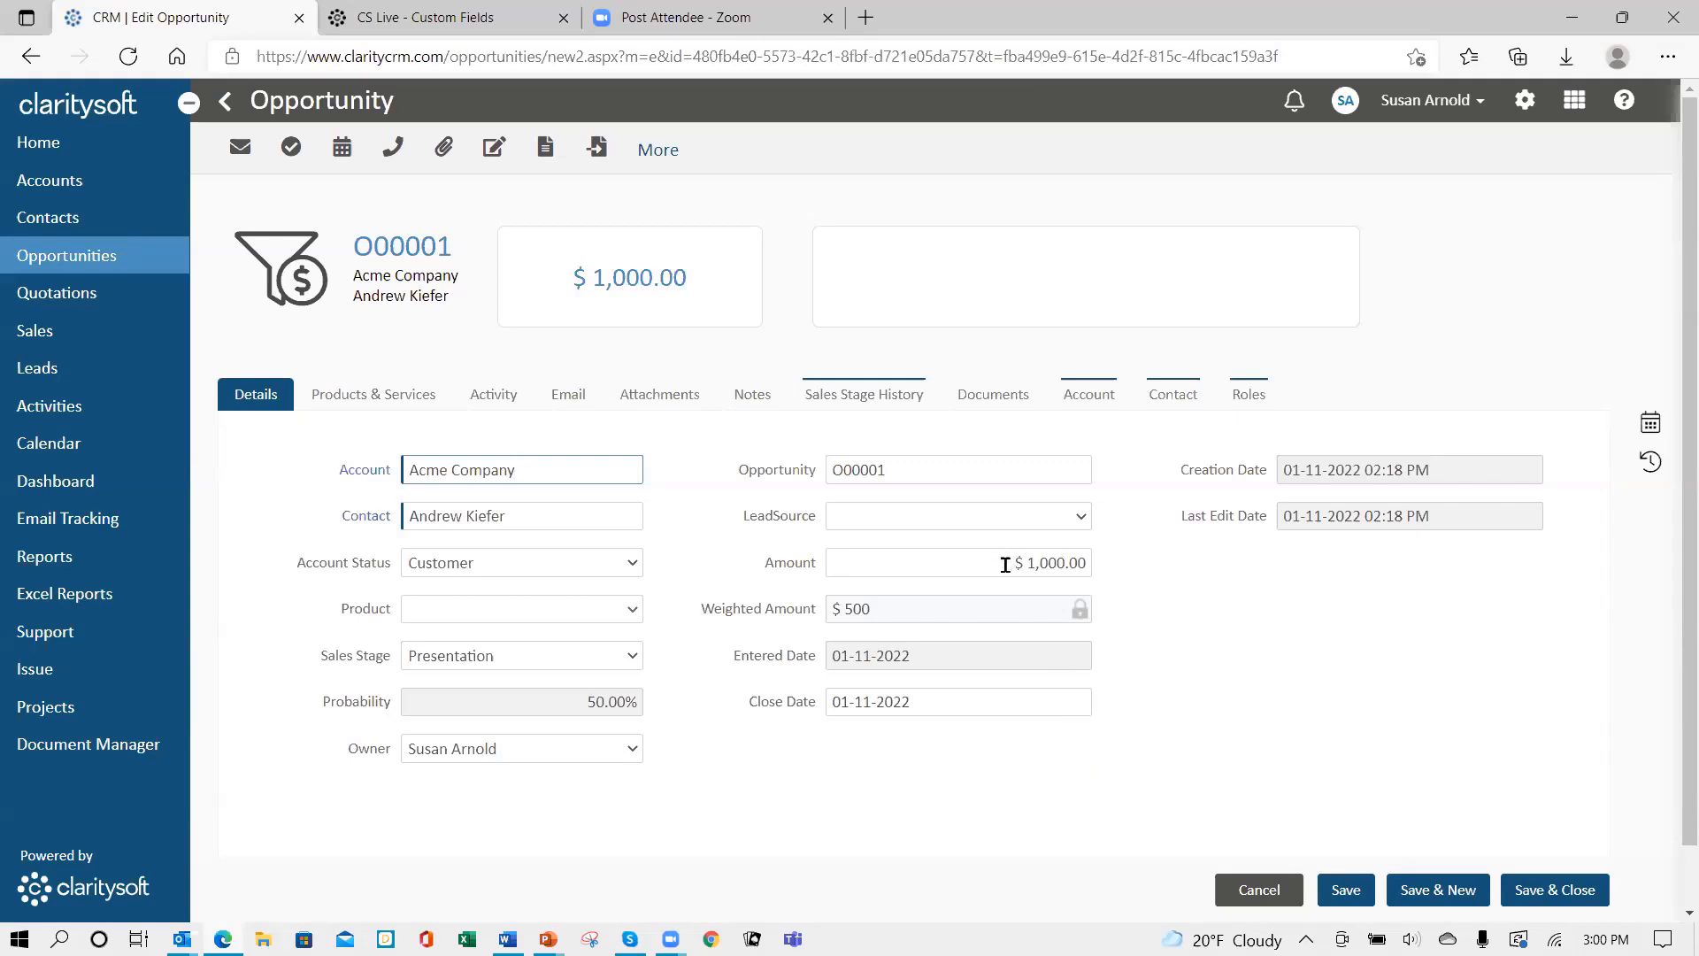
pyautogui.click(639, 656)
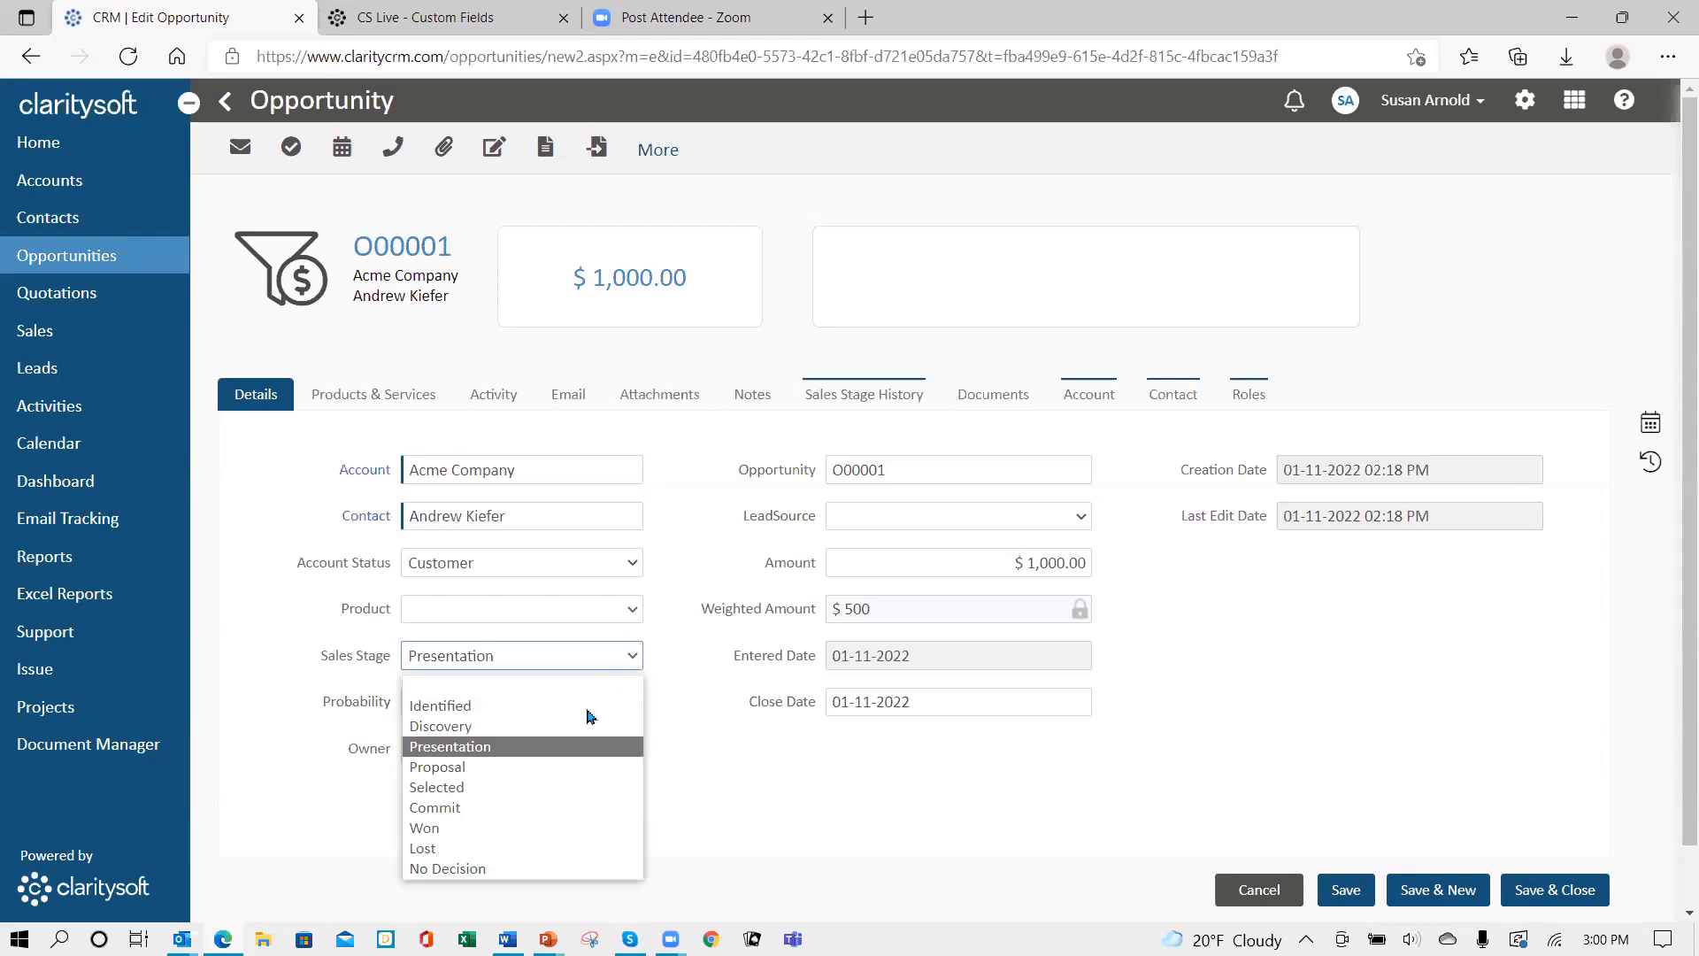
pyautogui.click(564, 766)
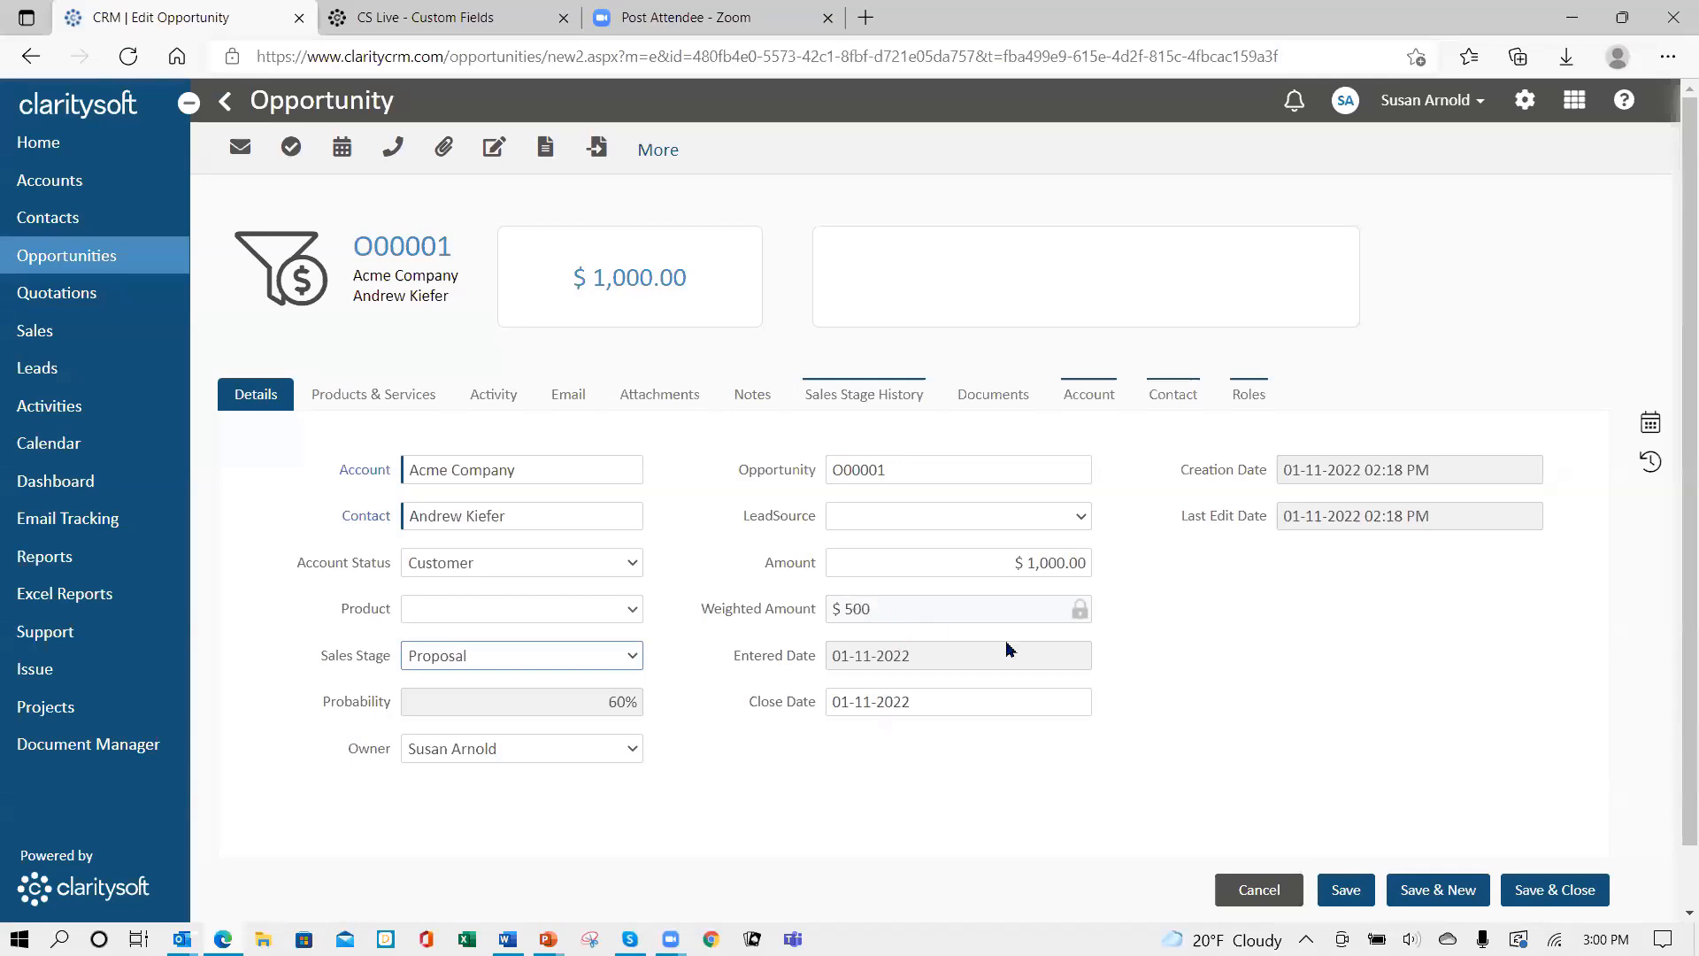
pyautogui.click(1353, 901)
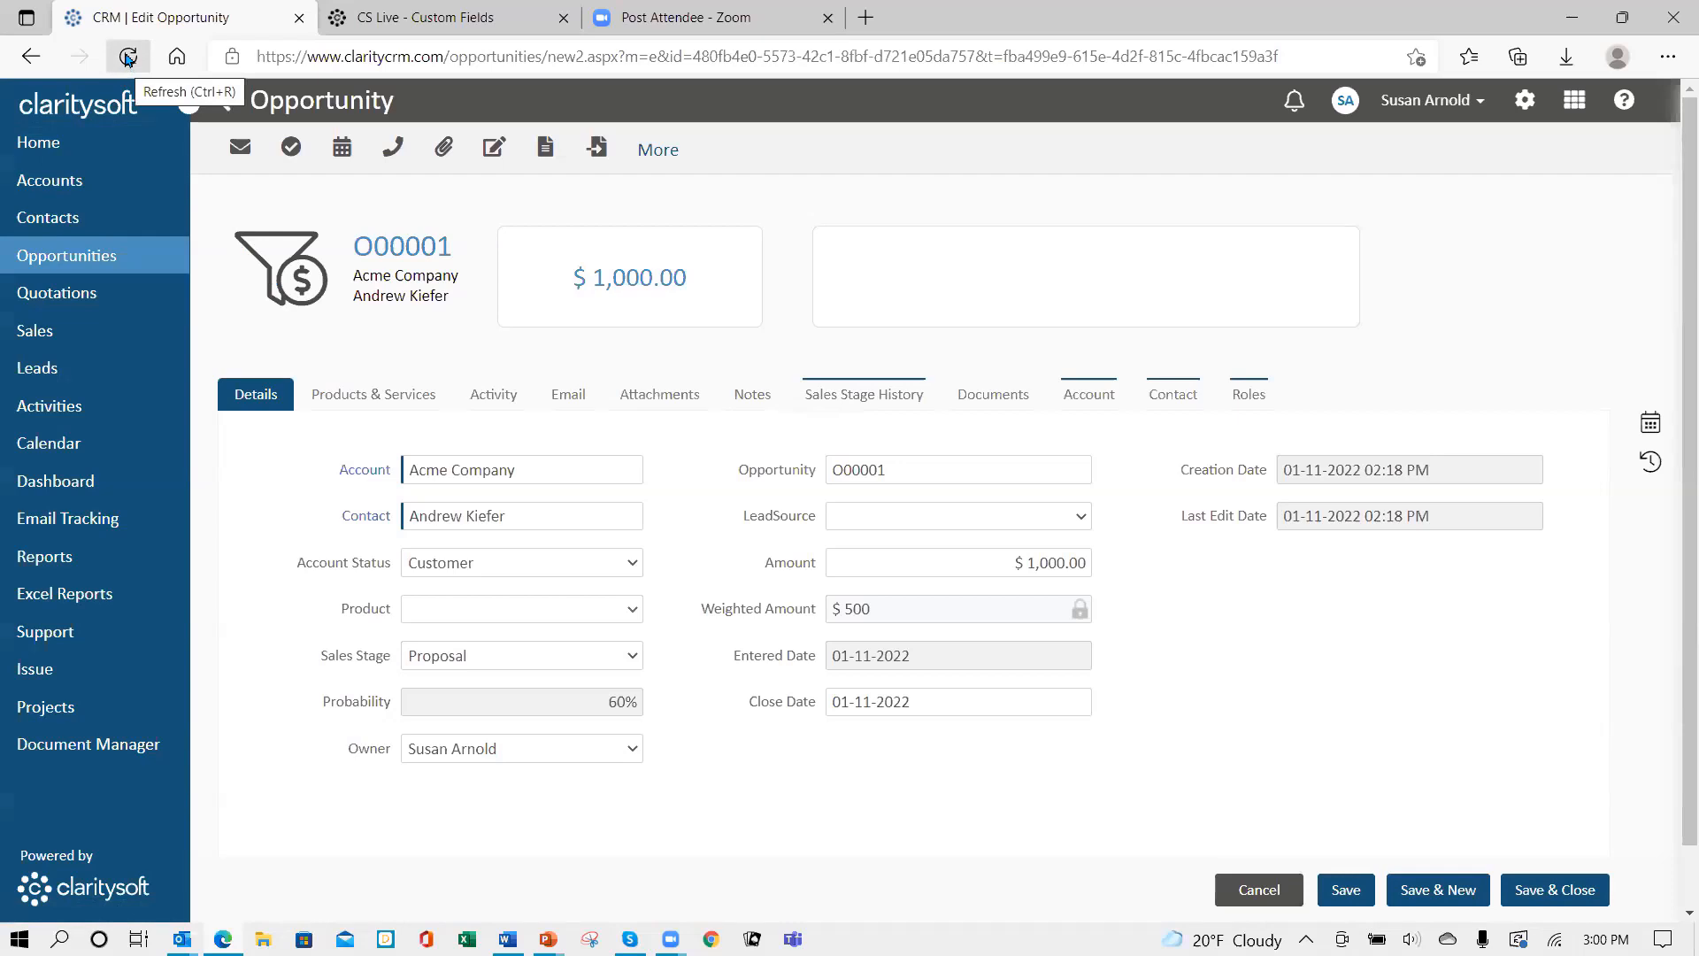
# - Refresh to see Weighted Amount at $600, then advance the PowerPoint slide show to the Thank You slide
pyautogui.click(127, 58)
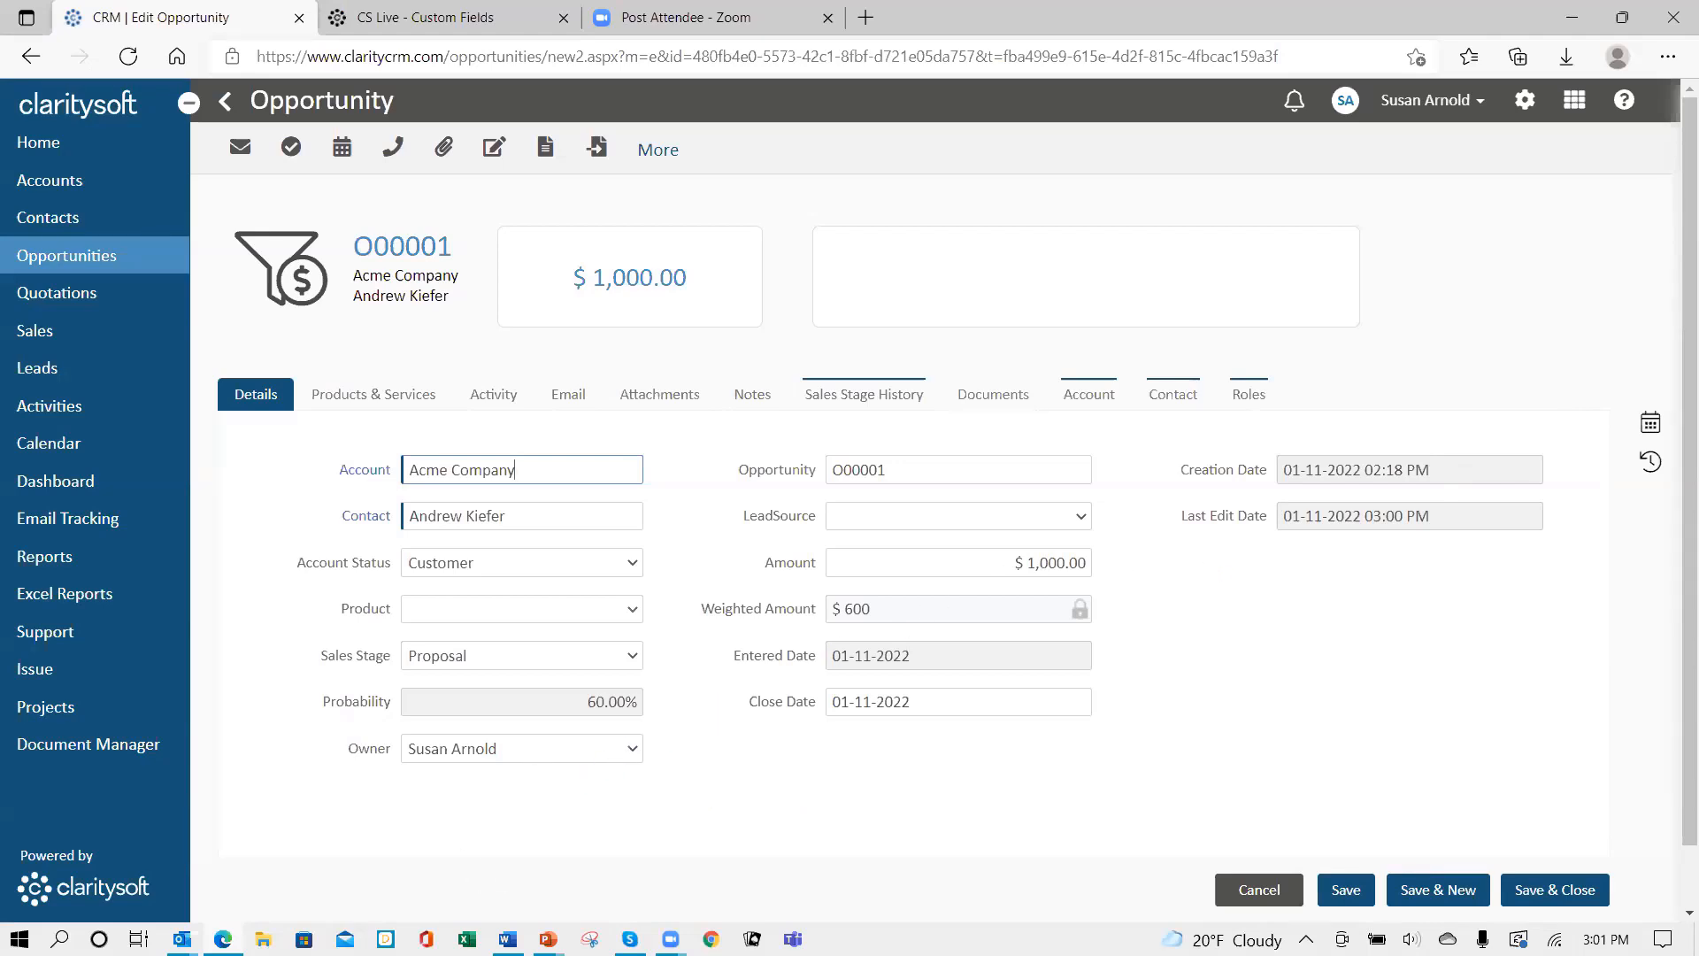
pyautogui.click(548, 939)
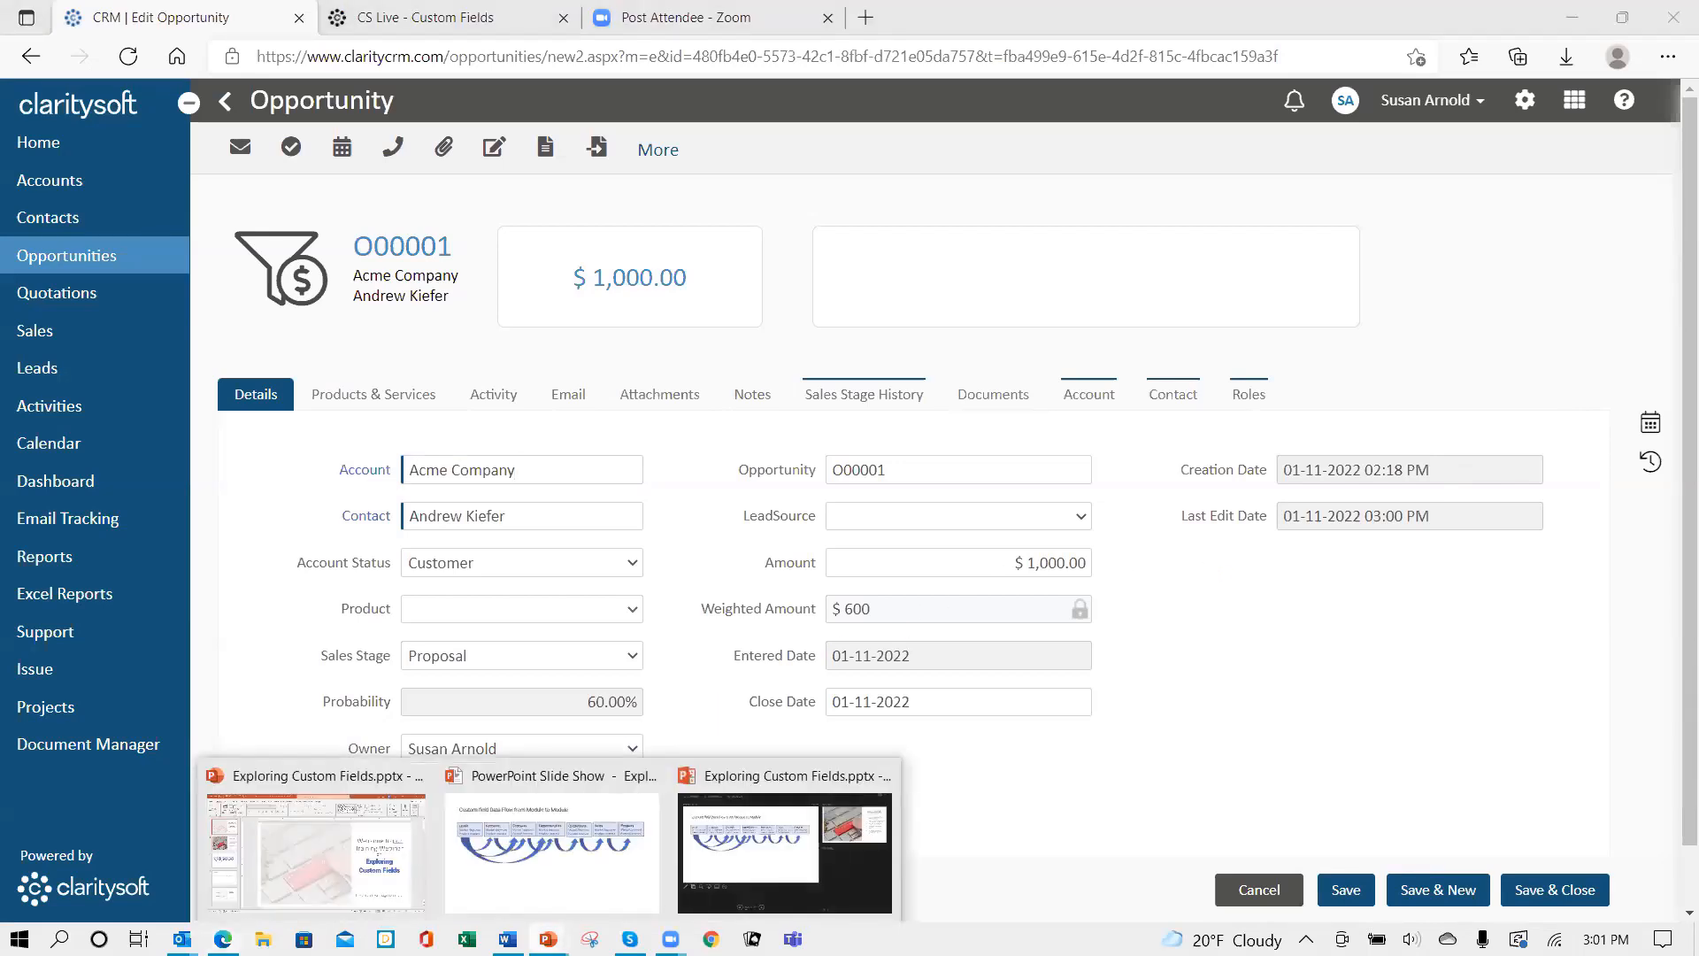
pyautogui.click(564, 874)
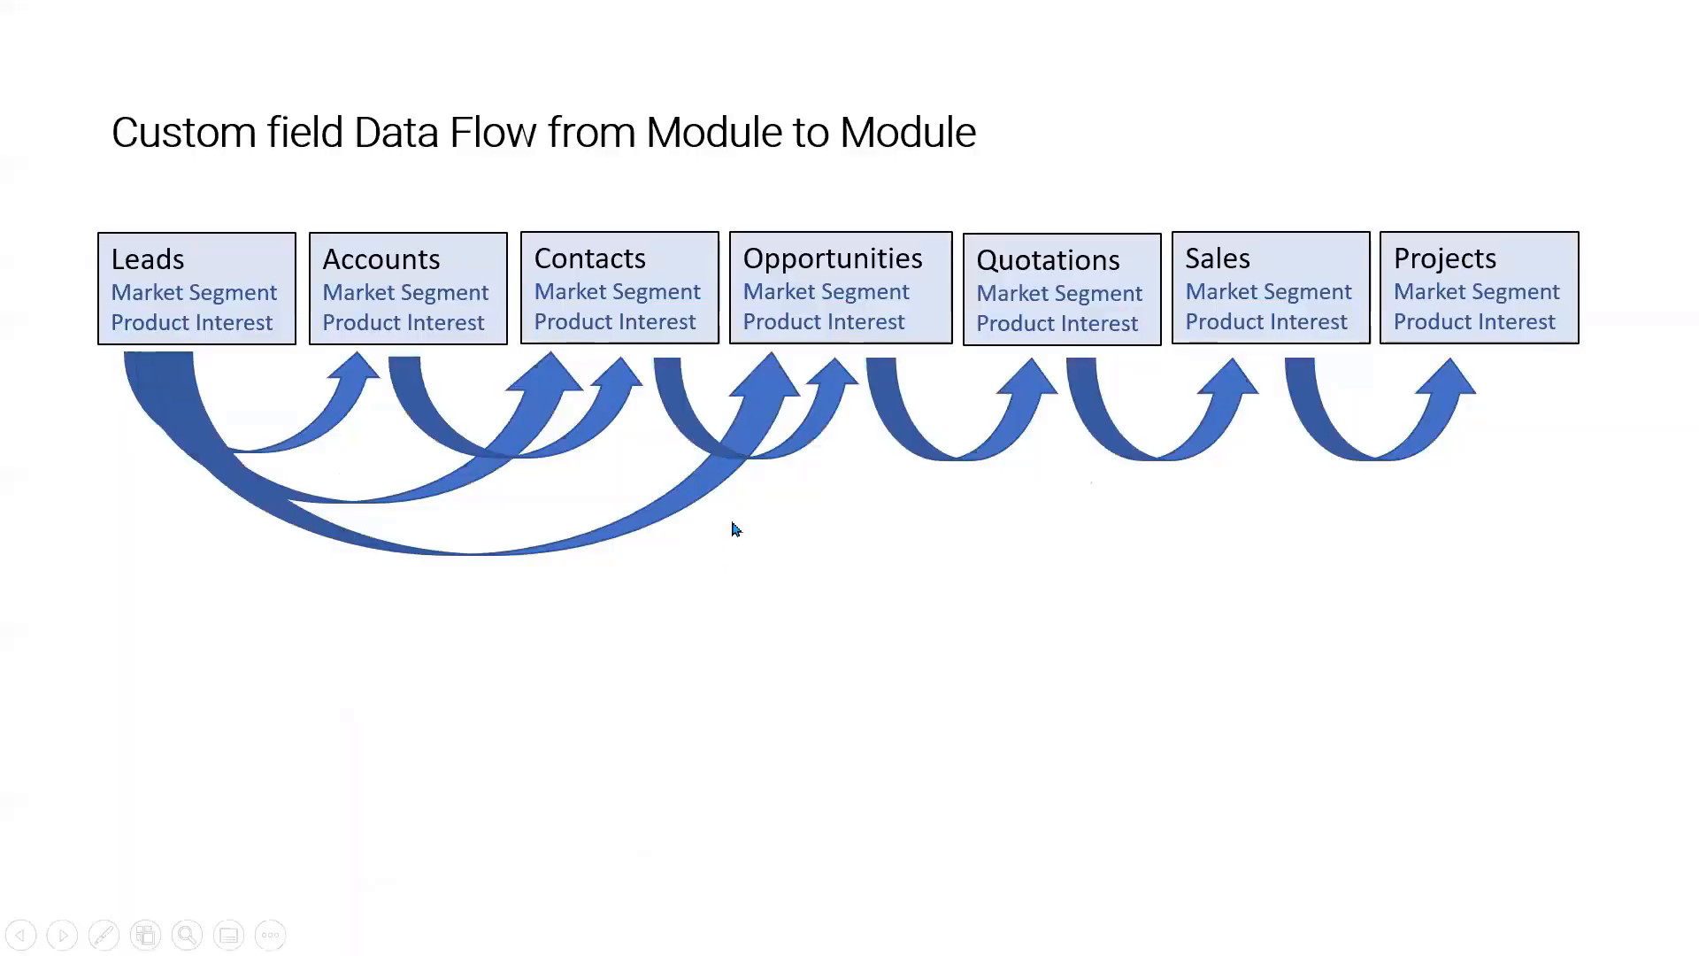
pyautogui.click(765, 593)
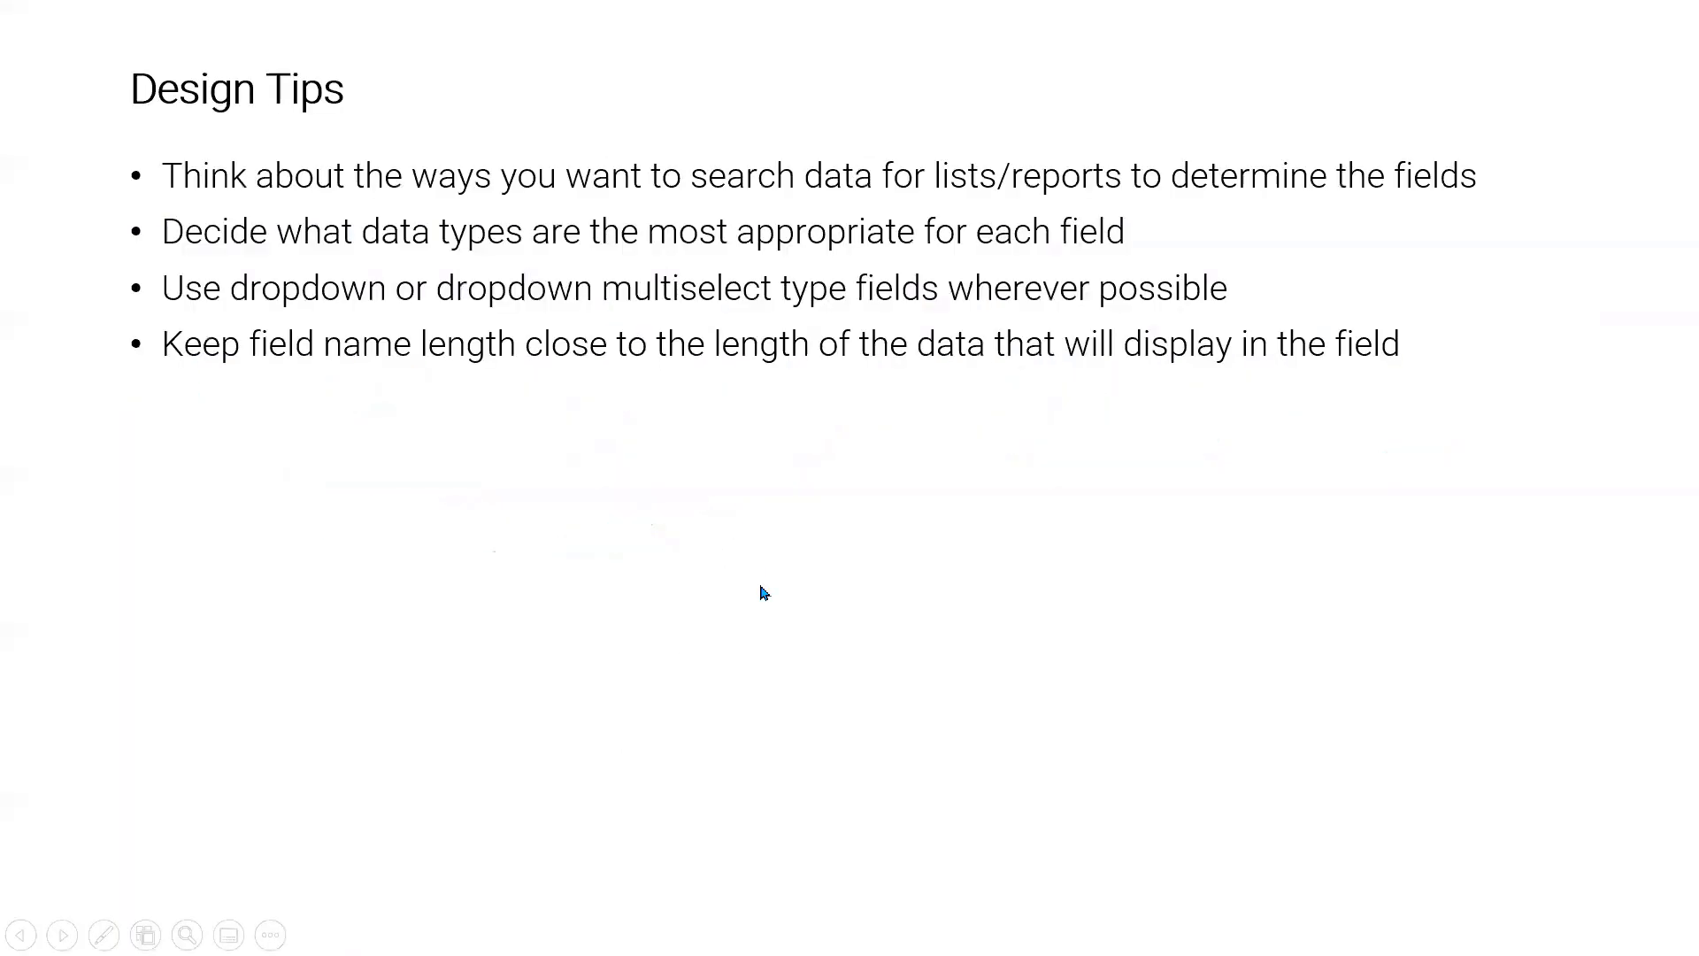
pyautogui.click(765, 593)
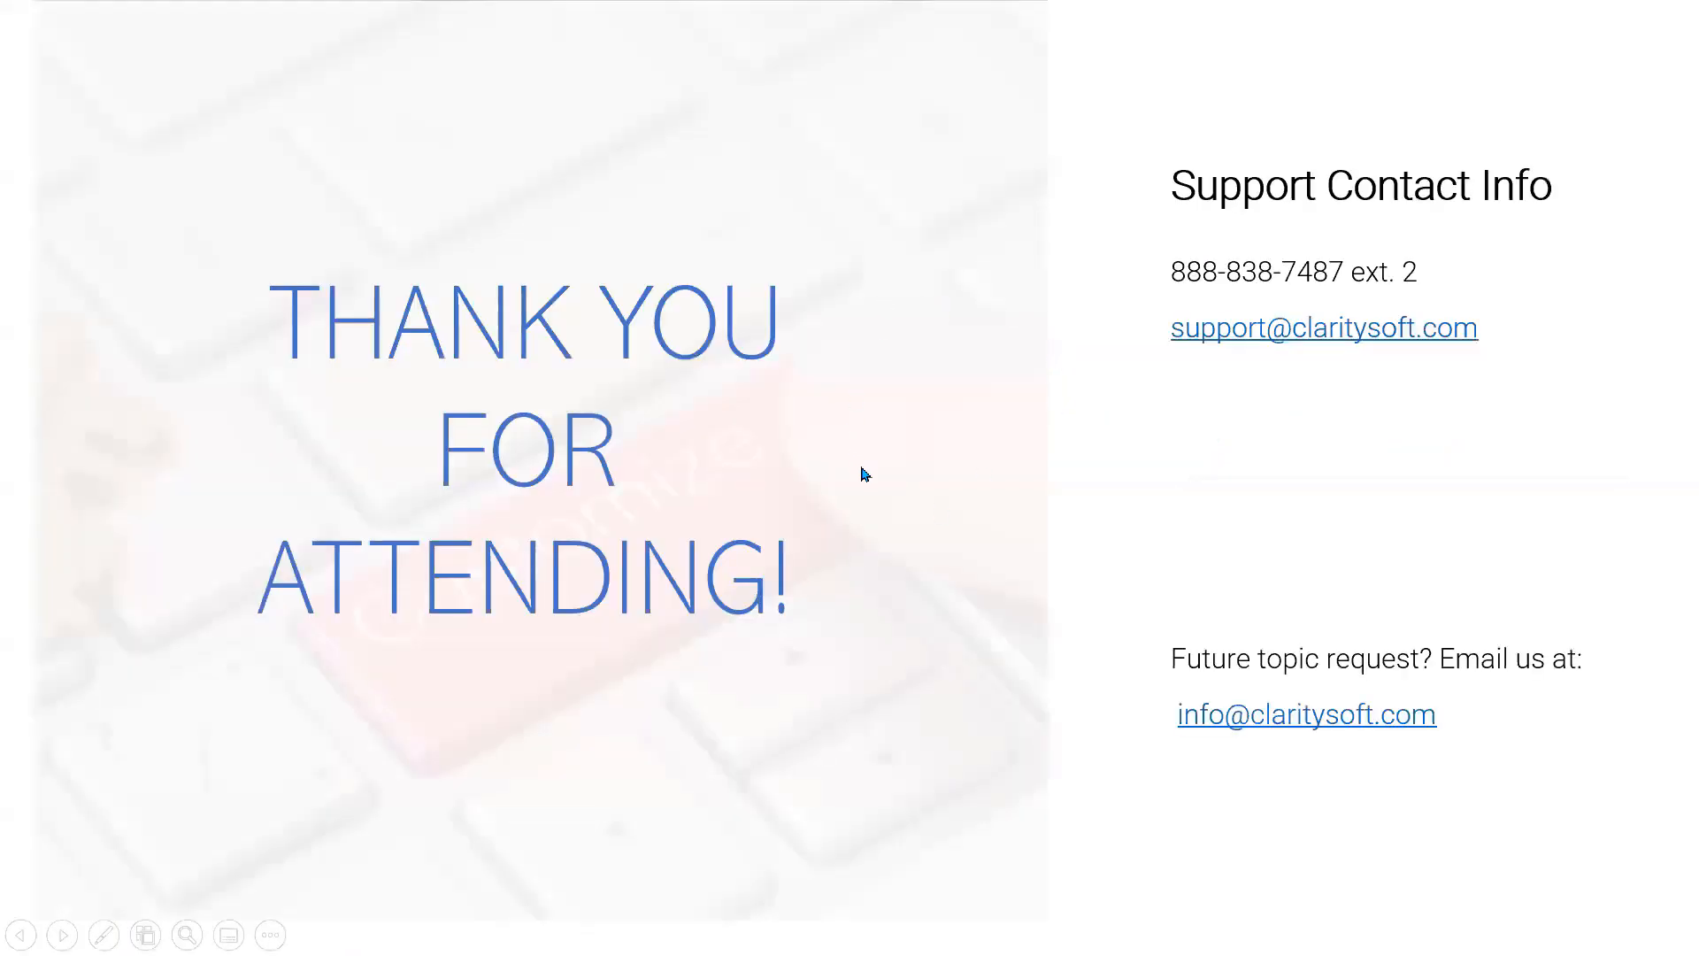